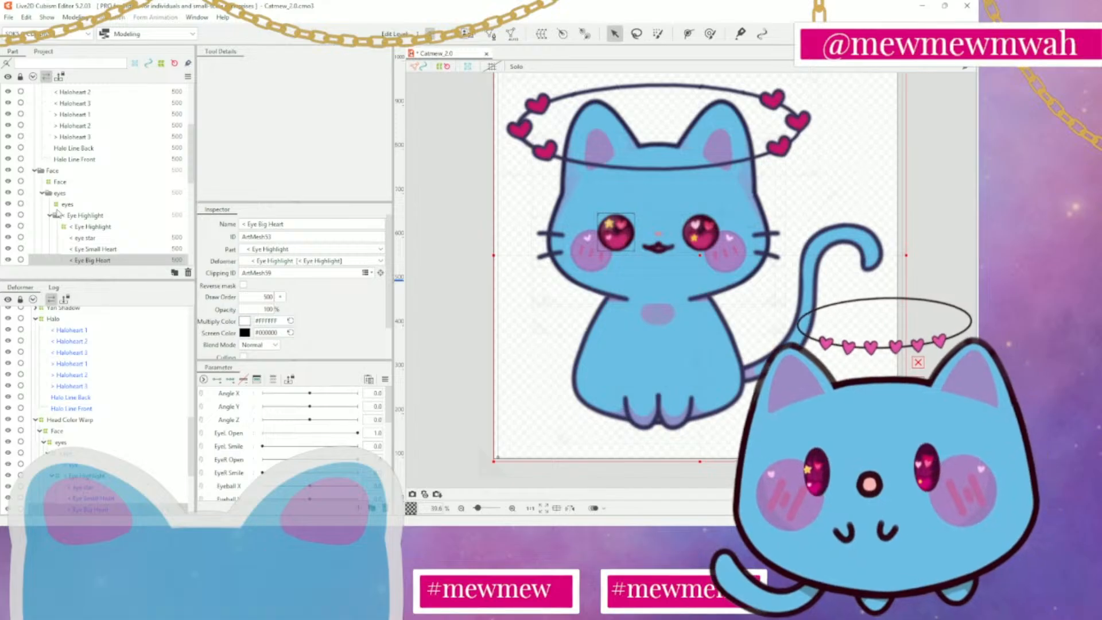
Examine the warp deformers of the Face, the eyes group and the first Eye Highlight in the part list
{"action": "left_click", "coordinate": [57, 181]}
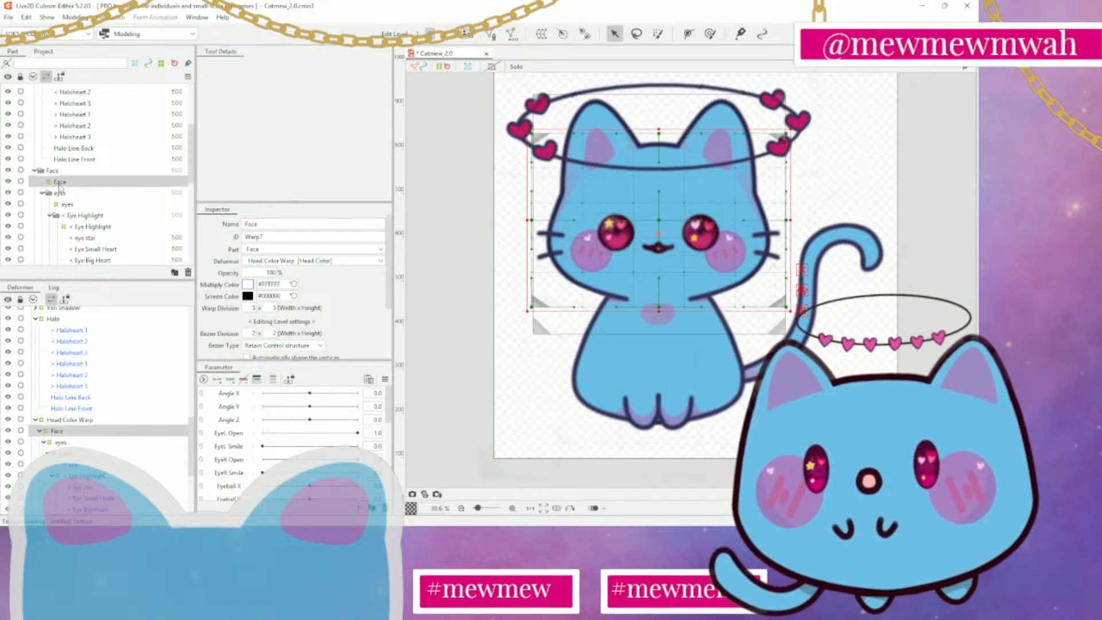
{"action": "left_click", "coordinate": [61, 195]}
{"action": "left_click", "coordinate": [65, 205]}
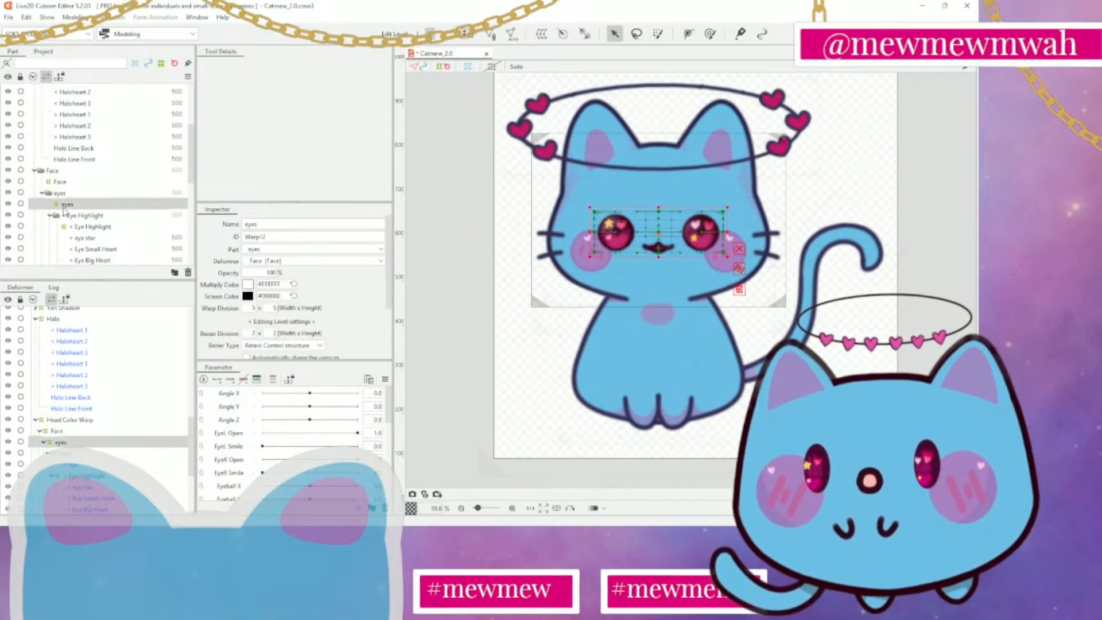
{"action": "left_click", "coordinate": [75, 226]}
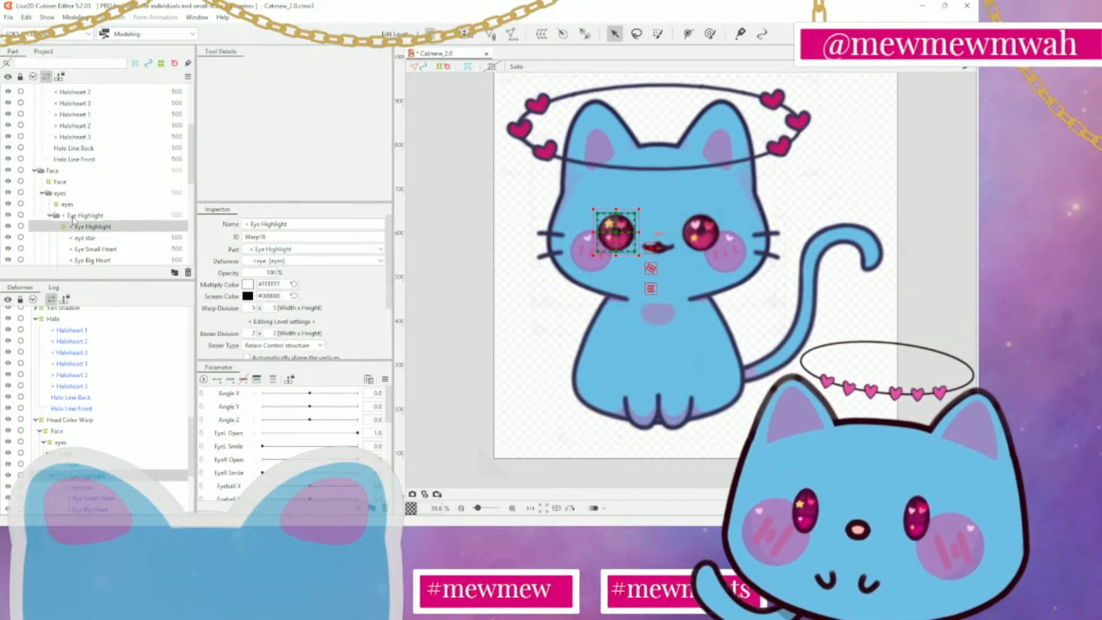
Examine both Eye Highlight folders and the separate warp deformers around each eye
{"action": "scroll", "coordinate": [77, 226], "scroll_direction": "down", "scroll_amount": 2}
{"action": "left_click", "coordinate": [101, 175]}
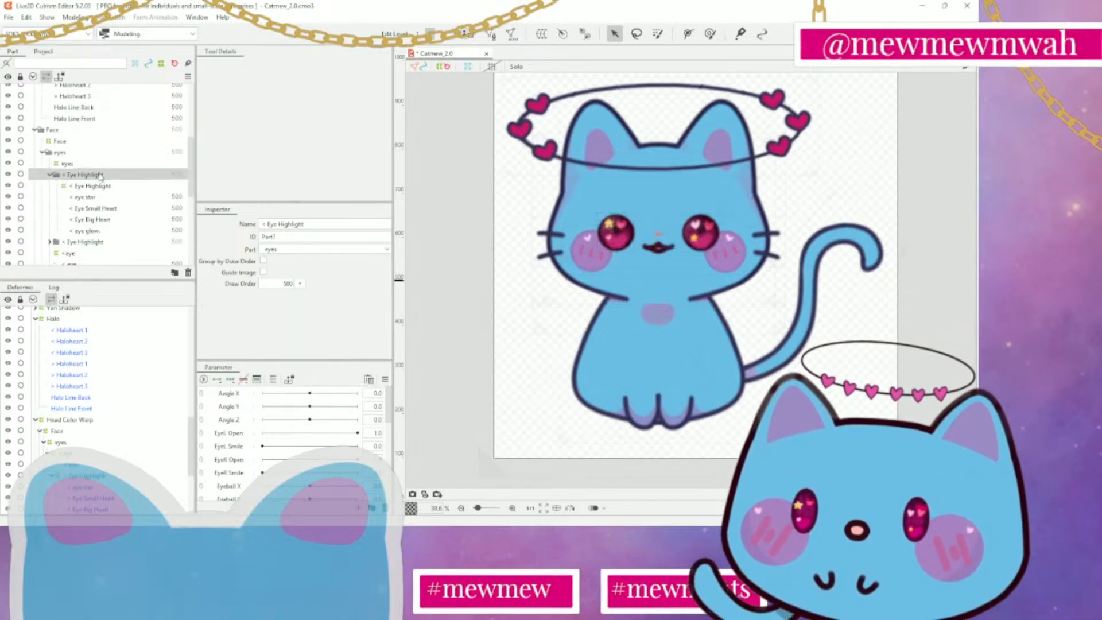
{"action": "scroll", "coordinate": [96, 175], "scroll_direction": "down", "scroll_amount": 2}
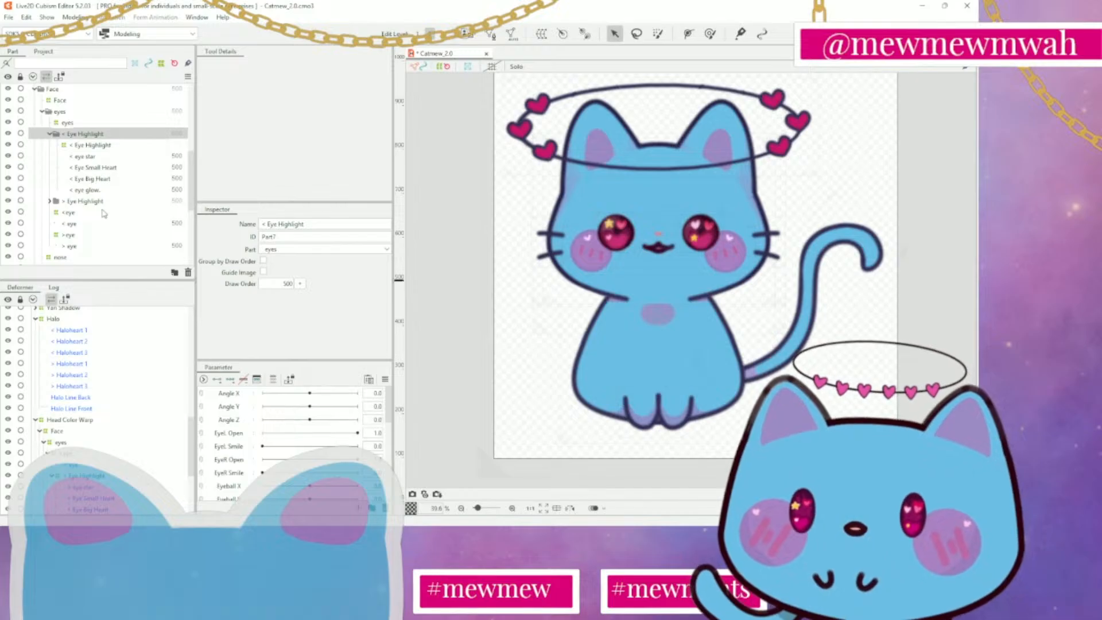
{"action": "left_click", "coordinate": [103, 200]}
{"action": "scroll", "coordinate": [105, 210], "scroll_direction": "down", "scroll_amount": 2}
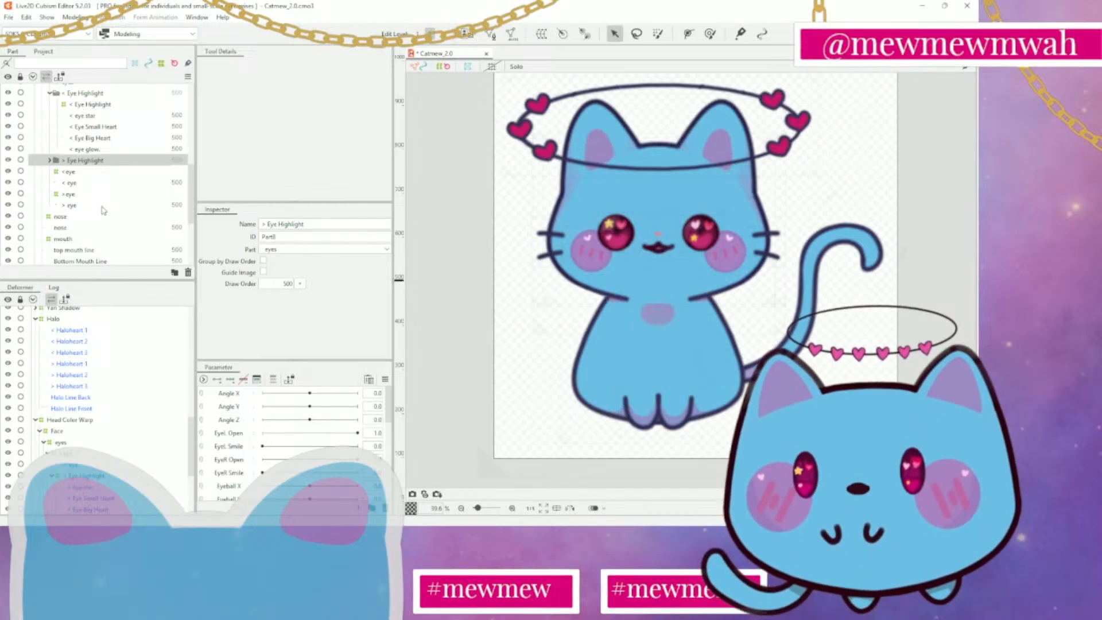
{"action": "left_click", "coordinate": [104, 173]}
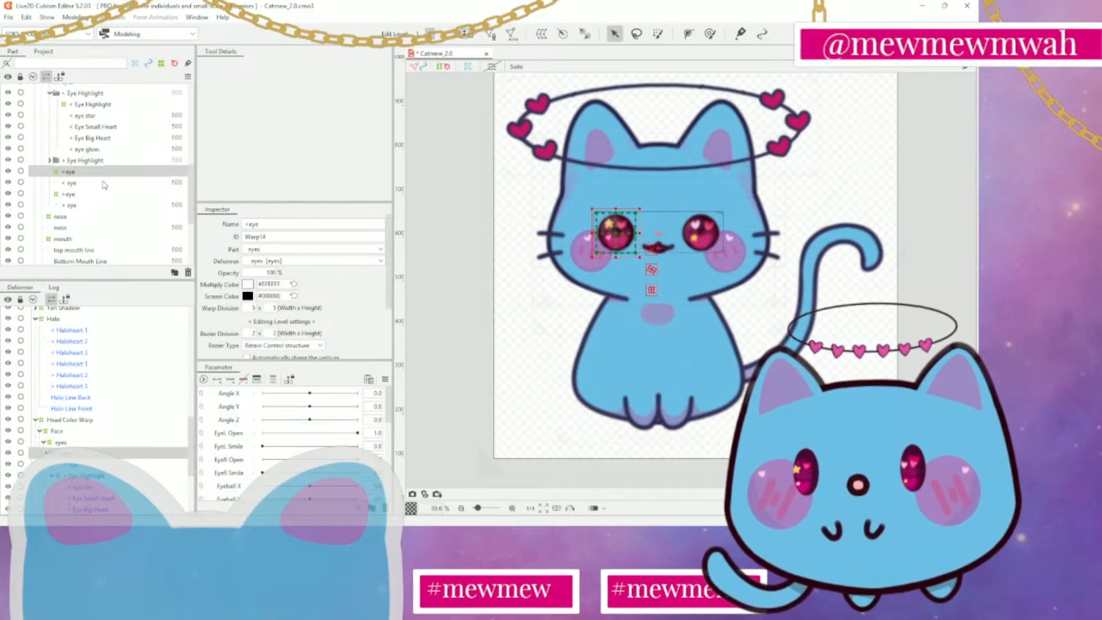
{"action": "left_click", "coordinate": [103, 195]}
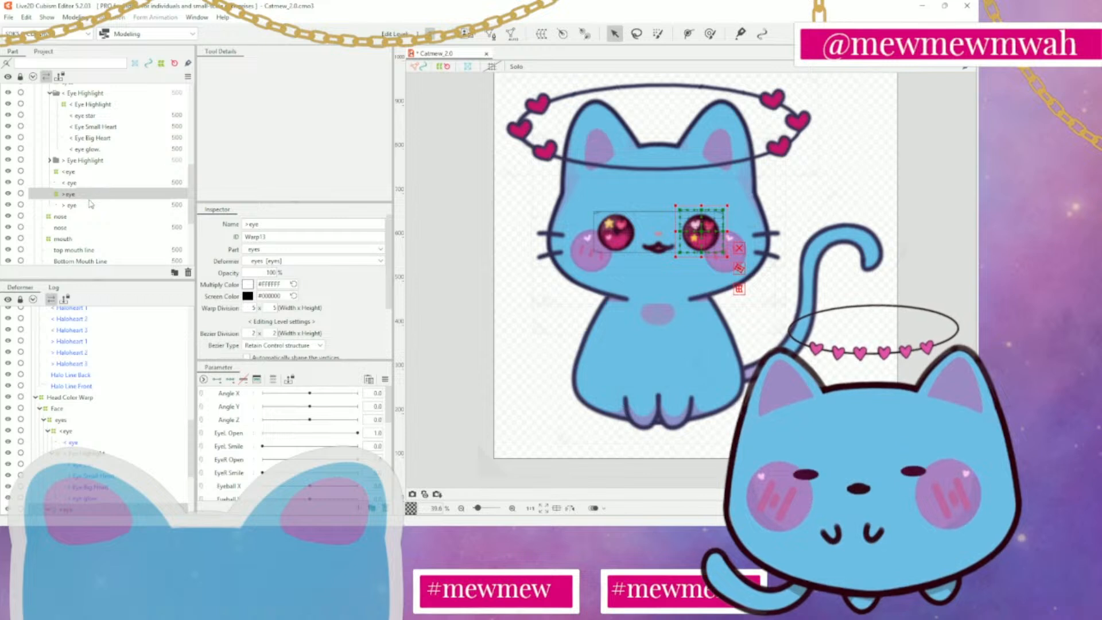
Examine the warp deformers of the nose, mouth, blush and whiskers in the Face folder
{"action": "scroll", "coordinate": [91, 204], "scroll_direction": "down", "scroll_amount": 2}
{"action": "left_click", "coordinate": [88, 178]}
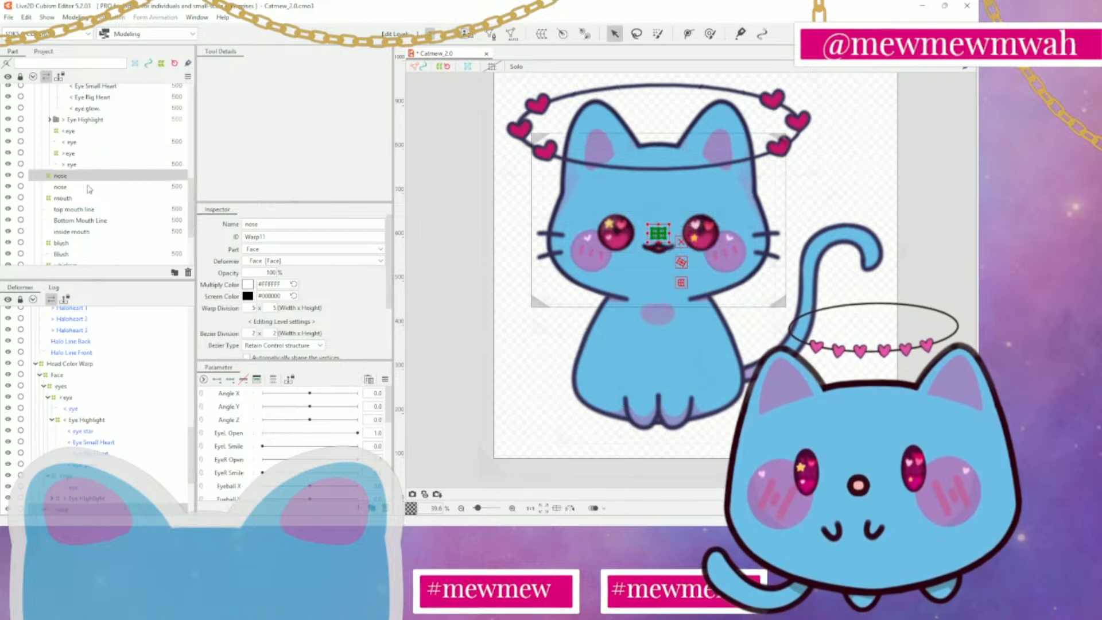
{"action": "left_click", "coordinate": [95, 200]}
{"action": "scroll", "coordinate": [93, 206], "scroll_direction": "down", "scroll_amount": 2}
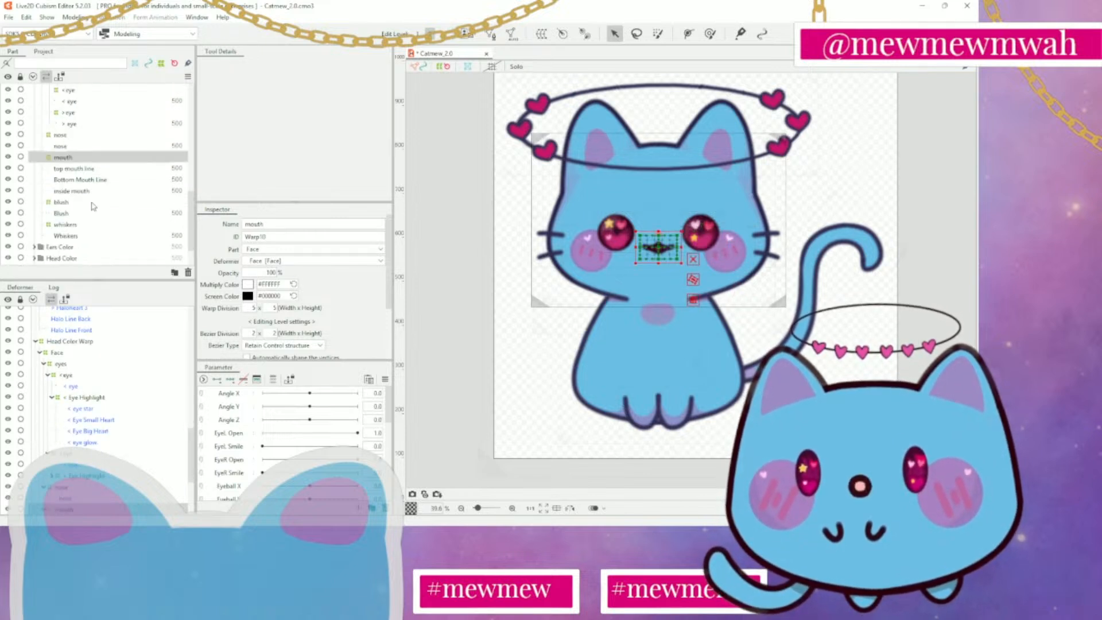
{"action": "left_click", "coordinate": [90, 204]}
{"action": "left_click", "coordinate": [91, 224]}
{"action": "scroll", "coordinate": [90, 224], "scroll_direction": "down", "scroll_amount": 2}
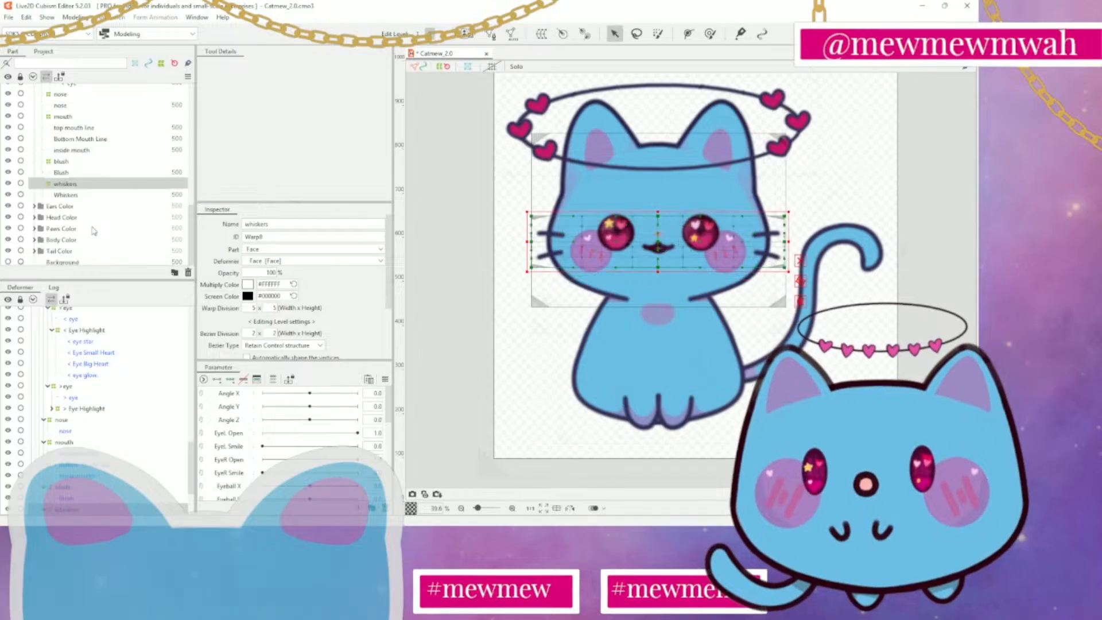
Expand the Ears Color folder, examine the Ears warp deformer and collapse the folder again
{"action": "left_click", "coordinate": [92, 206]}
{"action": "left_click", "coordinate": [34, 206]}
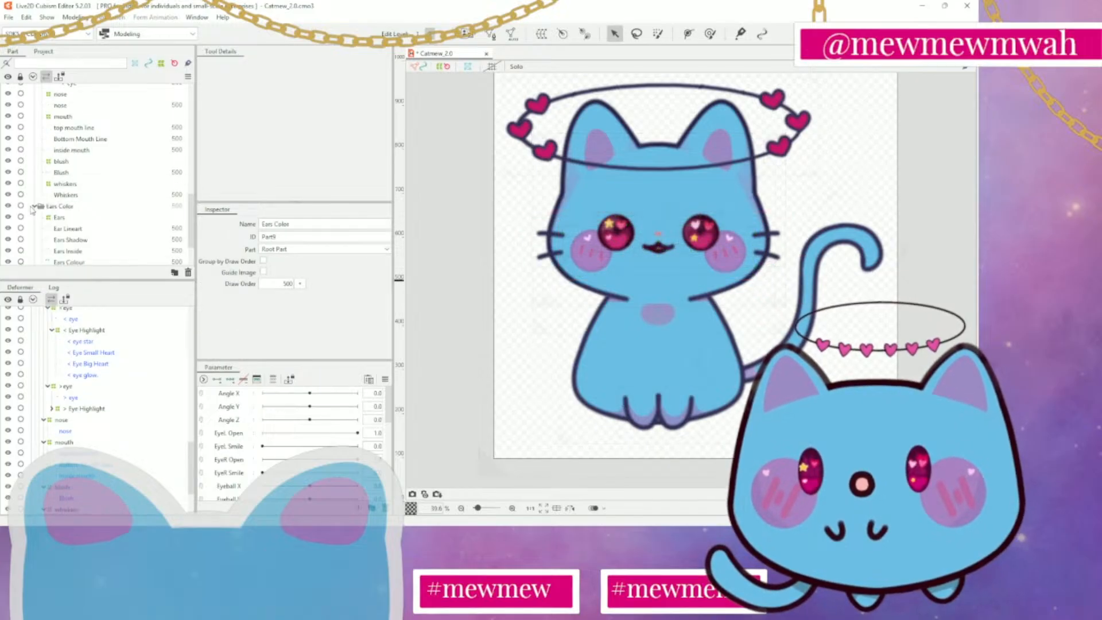
{"action": "left_click", "coordinate": [83, 218]}
{"action": "scroll", "coordinate": [83, 216], "scroll_direction": "down", "scroll_amount": 2}
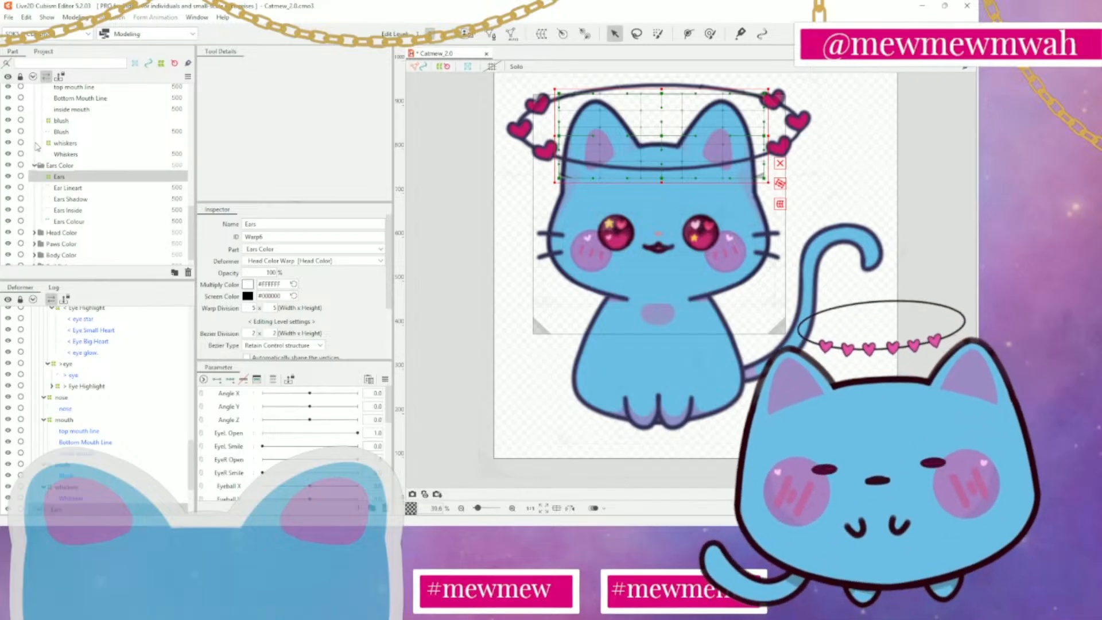
{"action": "left_click", "coordinate": [34, 167]}
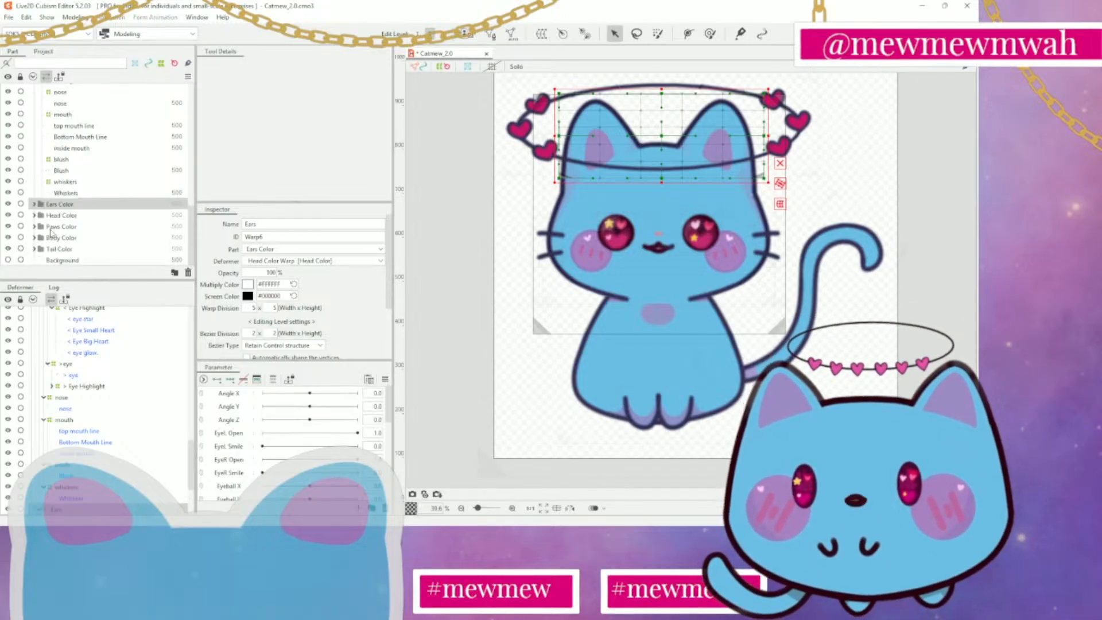
Examine the Head Color Warp and Head deformers in the Head Color folder, shifting the head grid slightly and undoing the move
{"action": "left_click", "coordinate": [35, 216]}
{"action": "scroll", "coordinate": [82, 230], "scroll_direction": "down", "scroll_amount": 1}
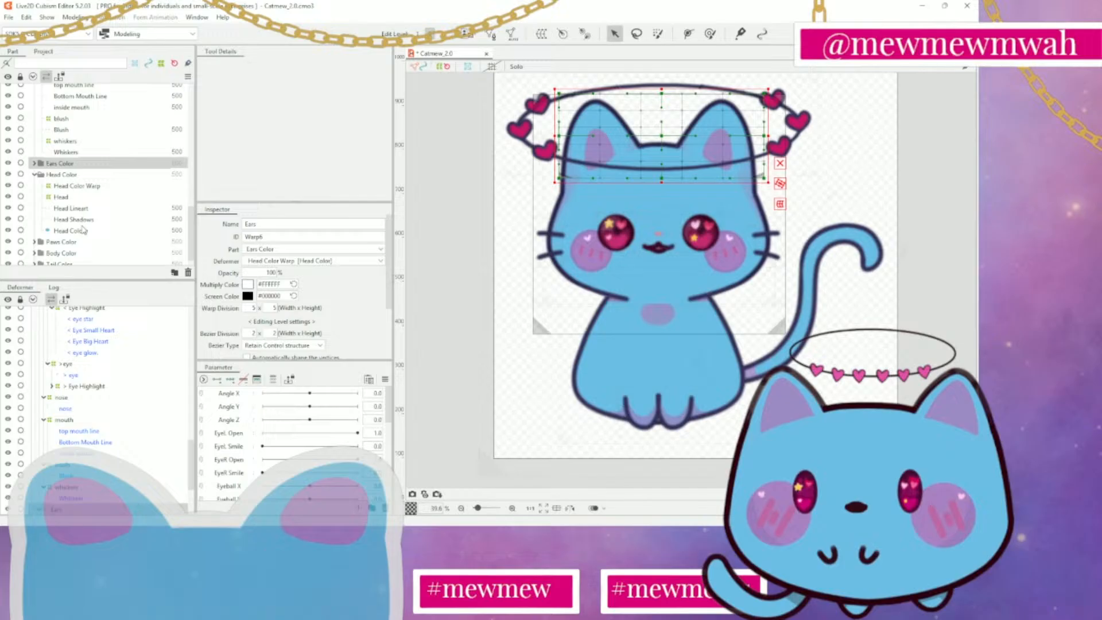
{"action": "left_click", "coordinate": [81, 187]}
{"action": "left_click", "coordinate": [79, 198]}
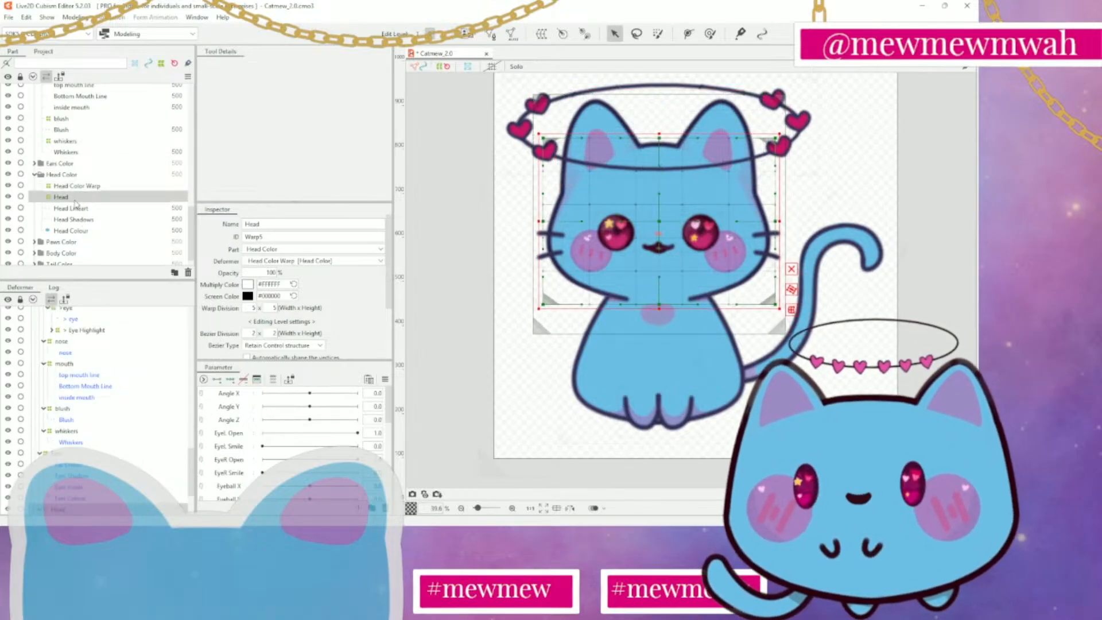
{"action": "left_click_drag", "start_coordinate": [656, 222], "coordinate": [652, 226]}
{"action": "key", "text": "ctrl+z"}
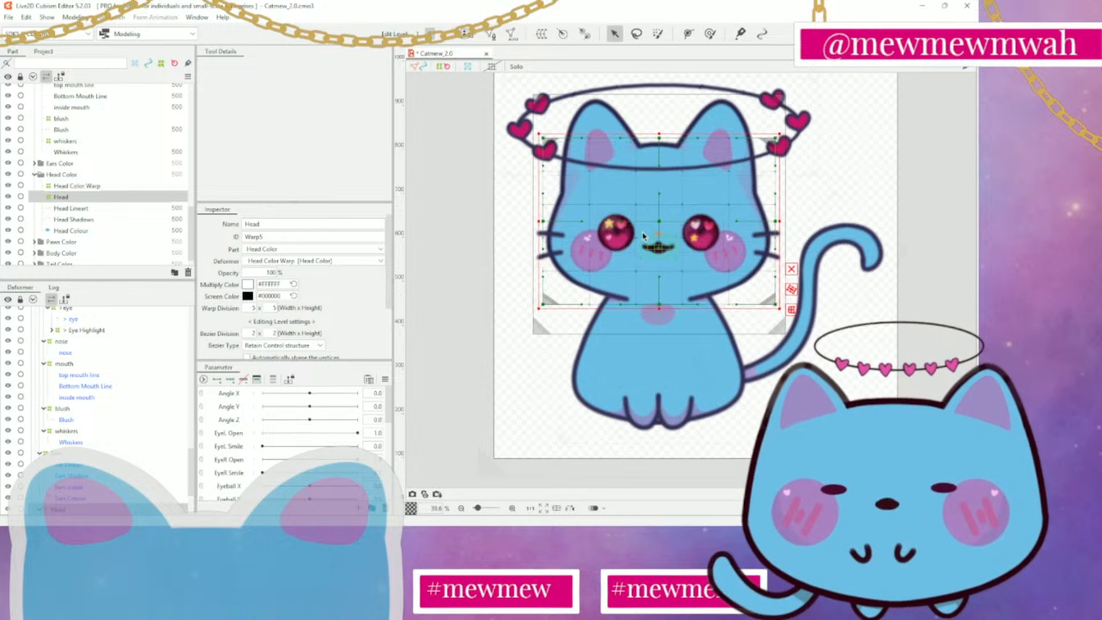
Examine the Paws, Body and Tail warp deformers inside their respective color folders
{"action": "left_click", "coordinate": [35, 175]}
{"action": "left_click", "coordinate": [34, 226]}
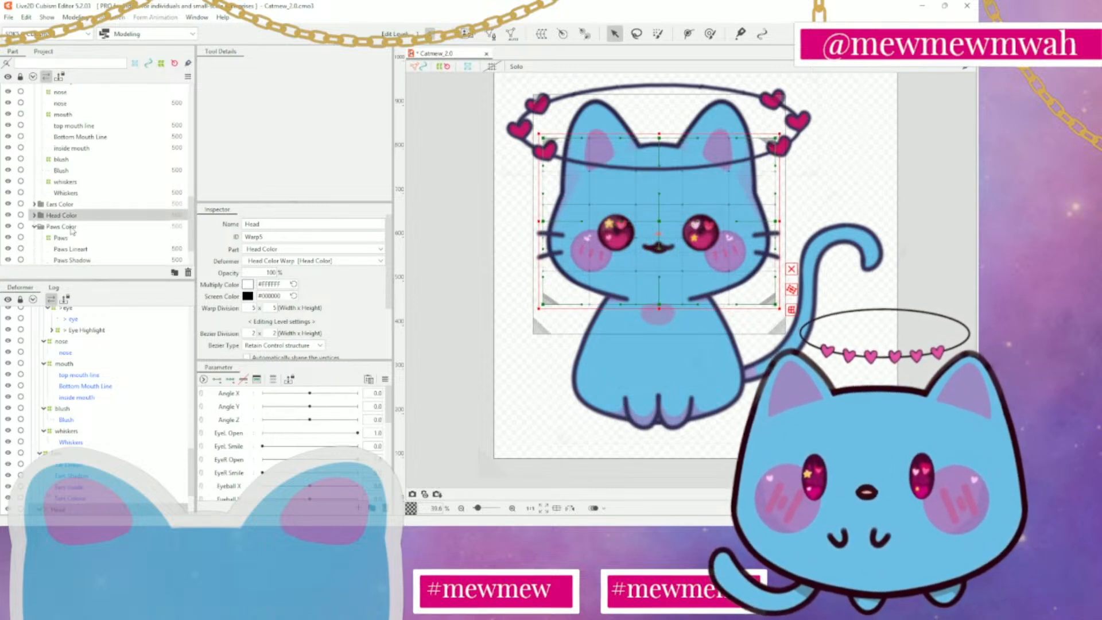
{"action": "left_click", "coordinate": [68, 238]}
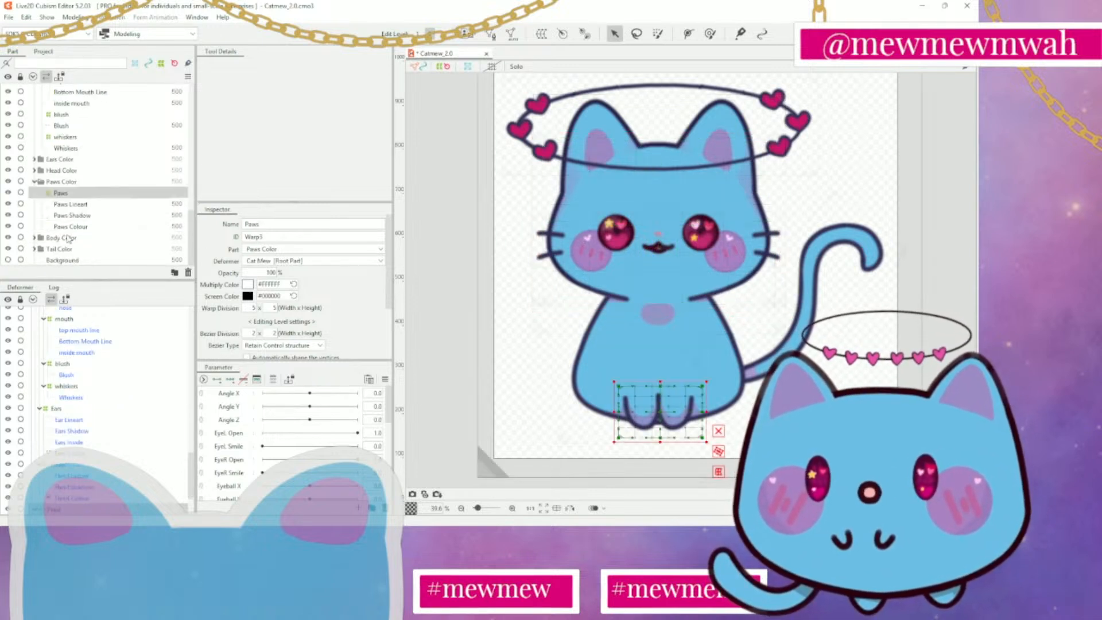
{"action": "left_click", "coordinate": [34, 237]}
{"action": "left_click", "coordinate": [80, 172]}
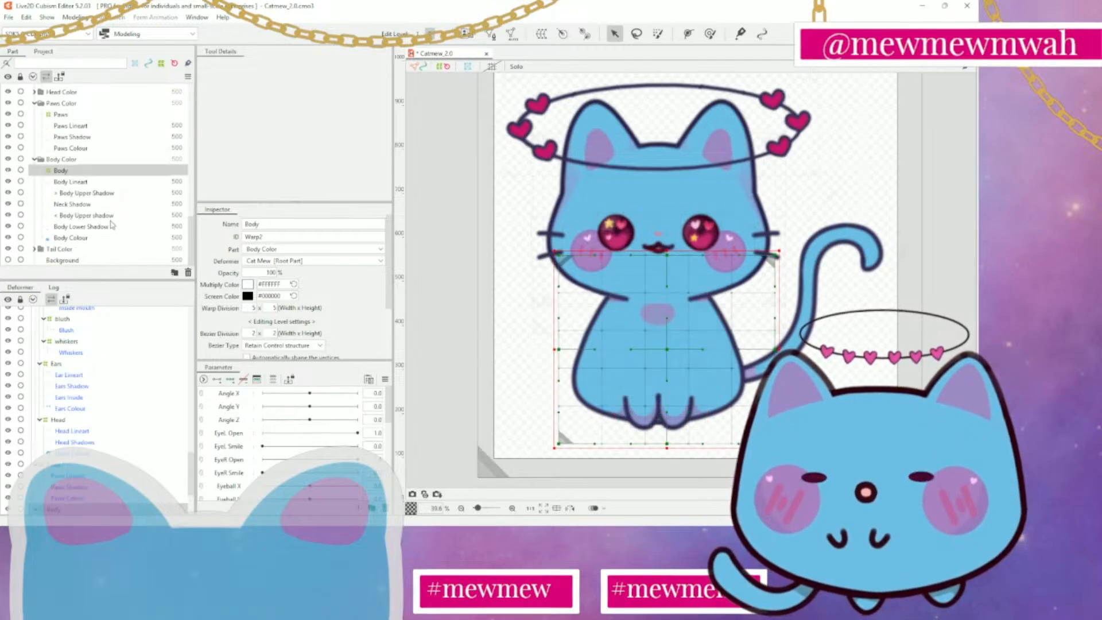
{"action": "left_click", "coordinate": [34, 248]}
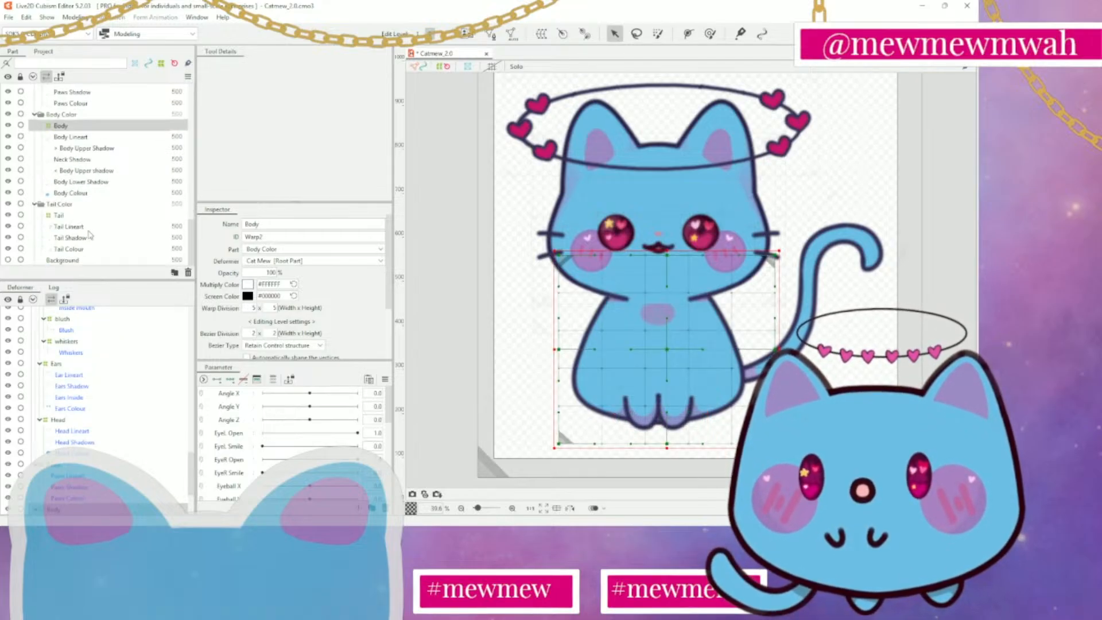
{"action": "left_click", "coordinate": [86, 216]}
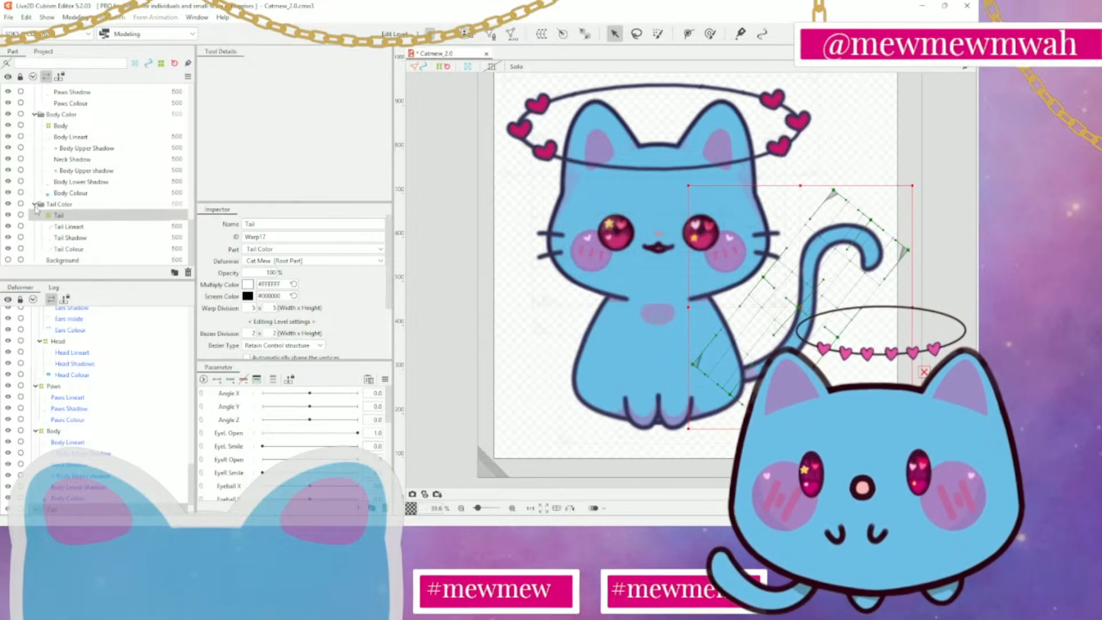
Collapse the Face, Paws Color and Body Color folders in the part list
{"action": "scroll", "coordinate": [97, 198], "scroll_direction": "up", "scroll_amount": 5}
{"action": "scroll", "coordinate": [101, 191], "scroll_direction": "up", "scroll_amount": 3}
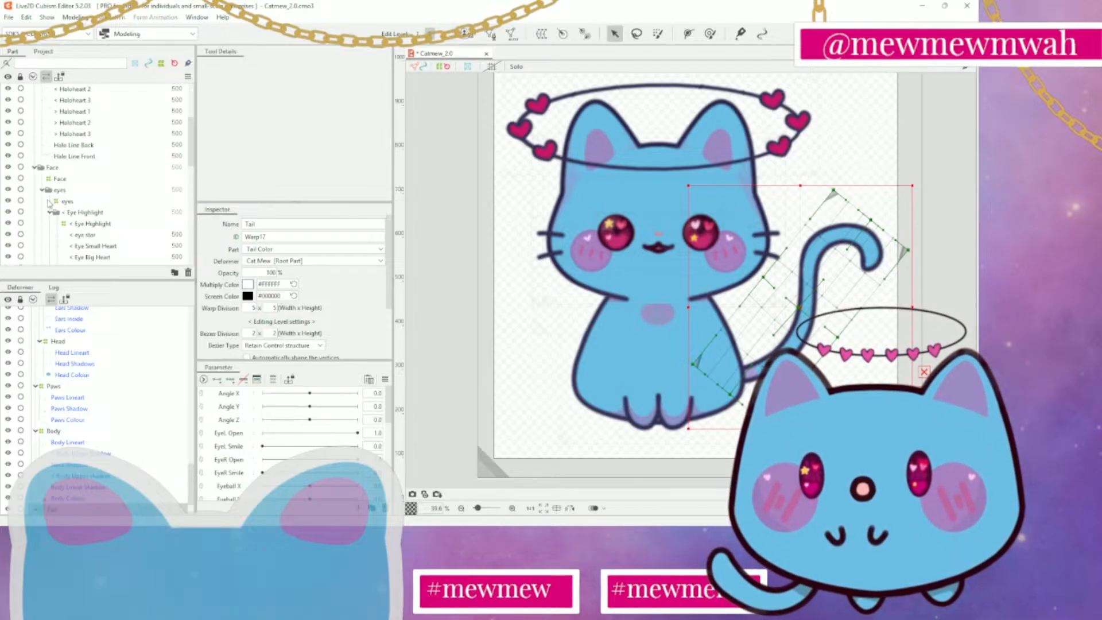
{"action": "left_click", "coordinate": [35, 167]}
{"action": "left_click", "coordinate": [35, 201]}
{"action": "scroll", "coordinate": [39, 217], "scroll_direction": "up", "scroll_amount": 1}
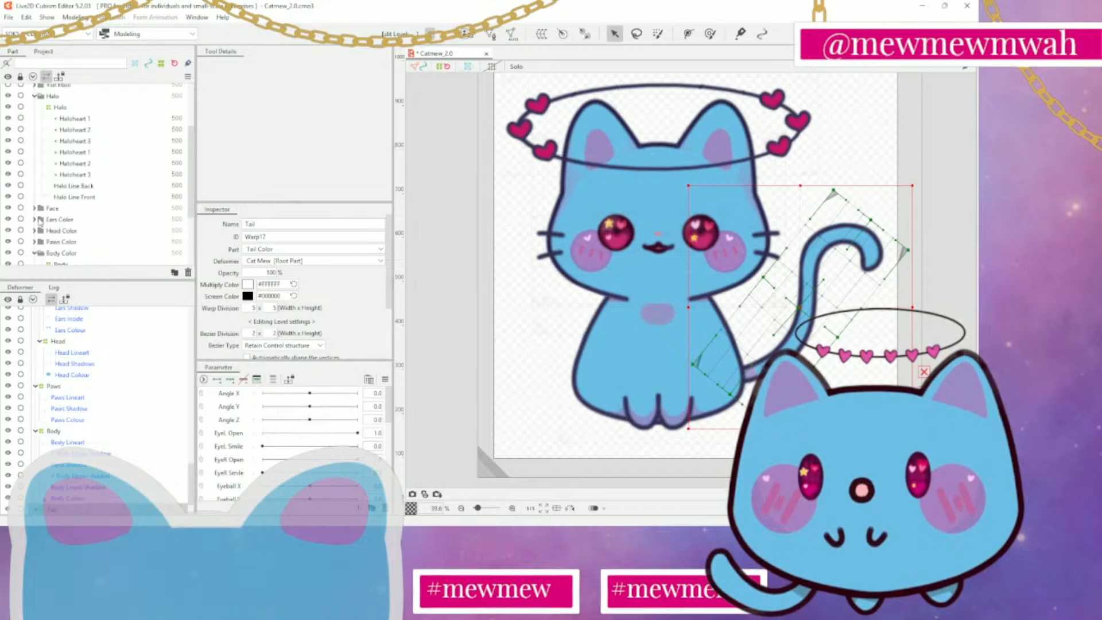
{"action": "left_click", "coordinate": [35, 253]}
{"action": "scroll", "coordinate": [38, 247], "scroll_direction": "up", "scroll_amount": 2}
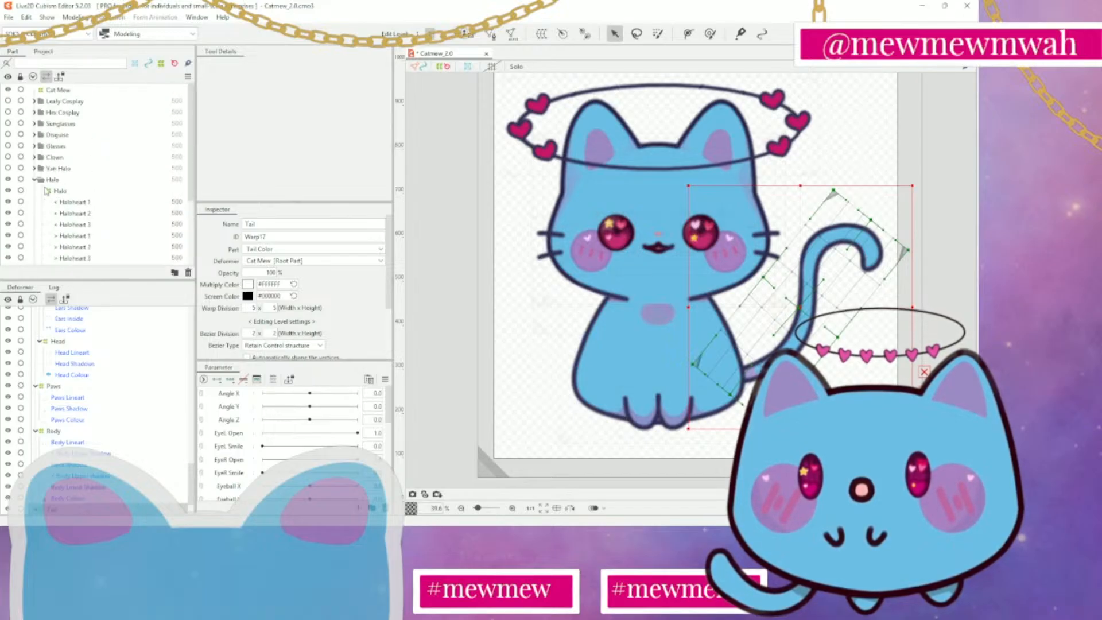
Examine the Halo warp deformer, collapse the Halo folder and view the Cat Mew deformer around the whole model
{"action": "left_click", "coordinate": [60, 192]}
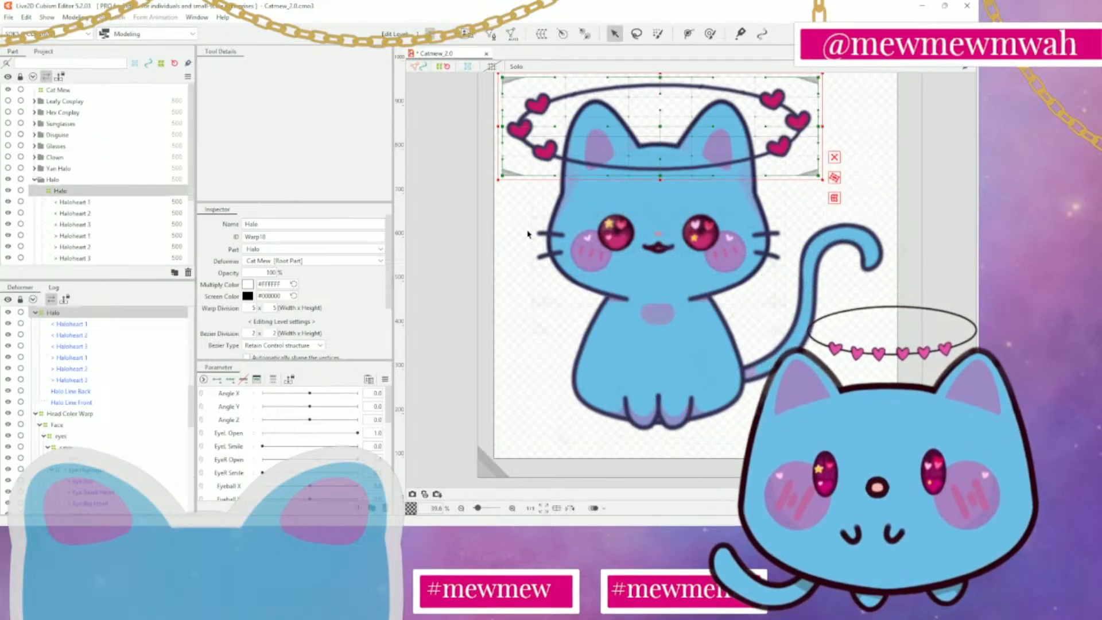
{"action": "left_click_drag", "start_coordinate": [528, 233], "coordinate": [526, 316]}
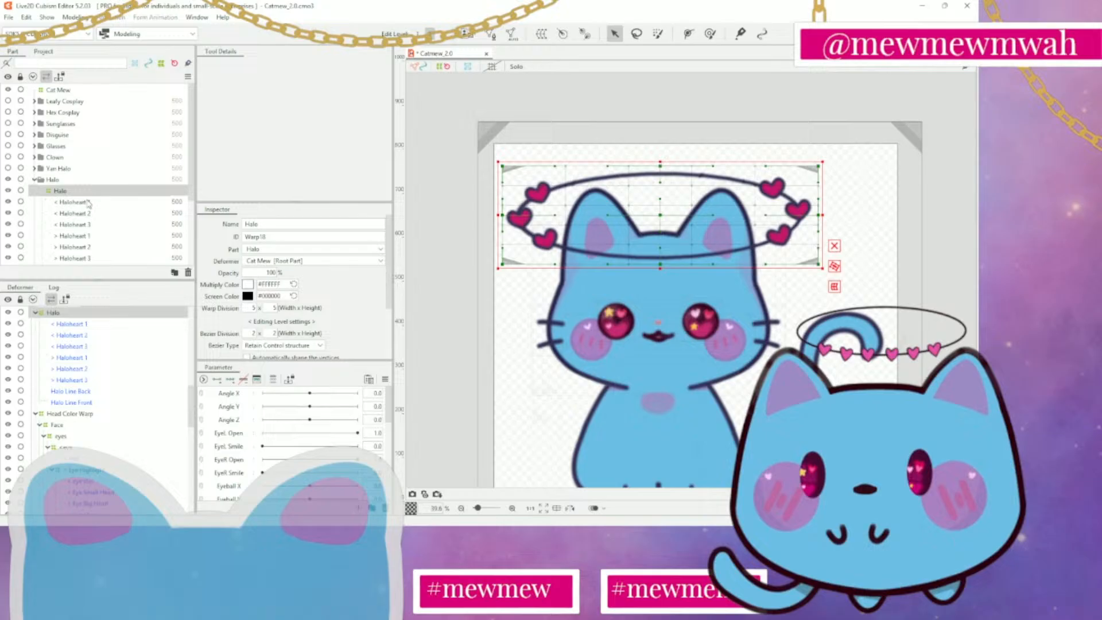
{"action": "left_click", "coordinate": [34, 179]}
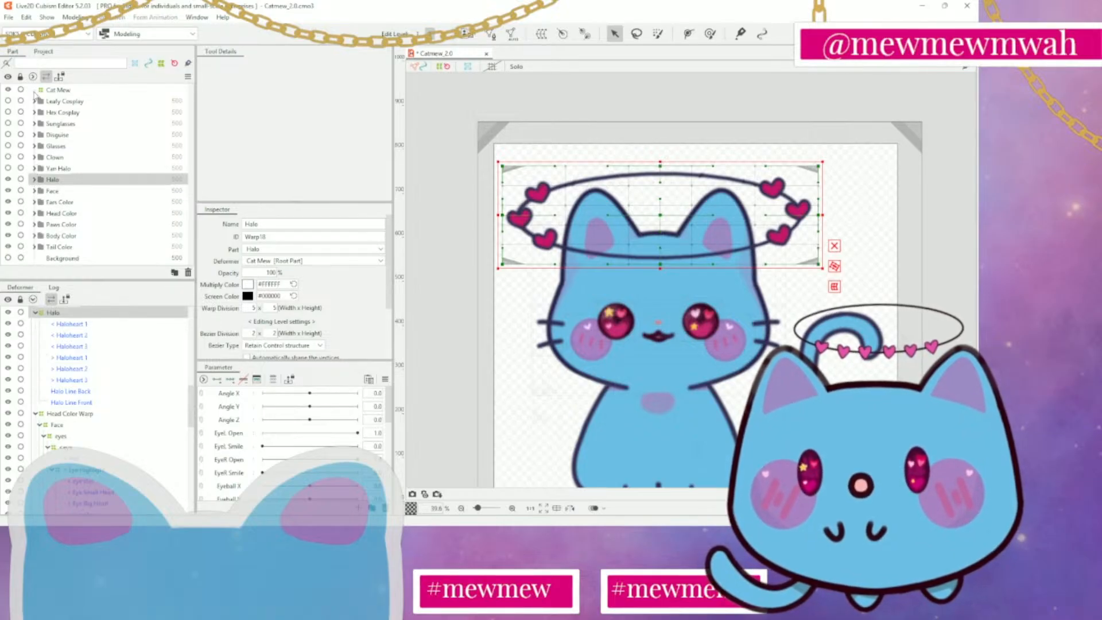
{"action": "left_click", "coordinate": [75, 91]}
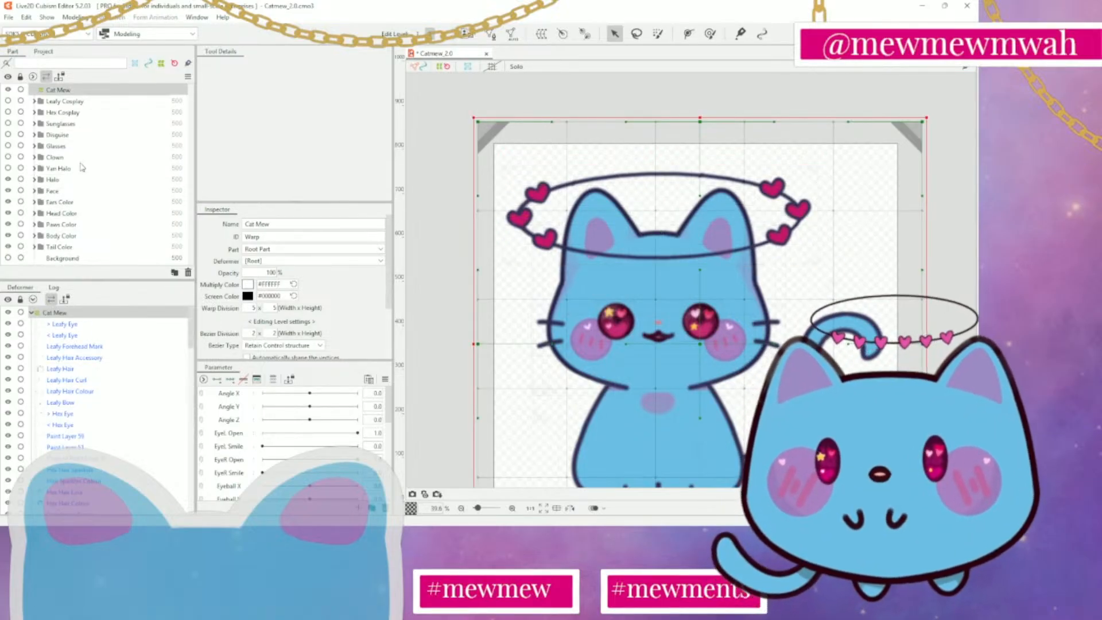
Reopen the Ears Color folder and examine how the Ears warp deformer encloses both ears
{"action": "left_click", "coordinate": [35, 202]}
{"action": "left_click", "coordinate": [69, 214]}
{"action": "scroll", "coordinate": [74, 212], "scroll_direction": "down", "scroll_amount": 3}
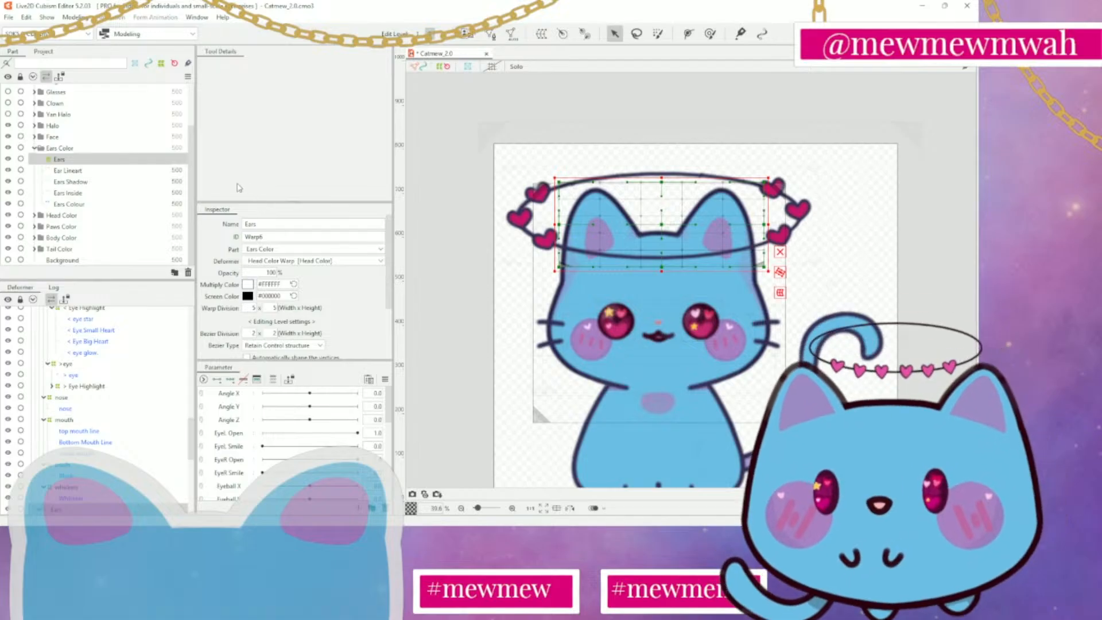
{"action": "scroll", "coordinate": [115, 178], "scroll_direction": "up", "scroll_amount": 2}
Select the Halo Line Back mesh in the Halo folder and activate the Brush Selection tool
{"action": "left_click", "coordinate": [36, 181]}
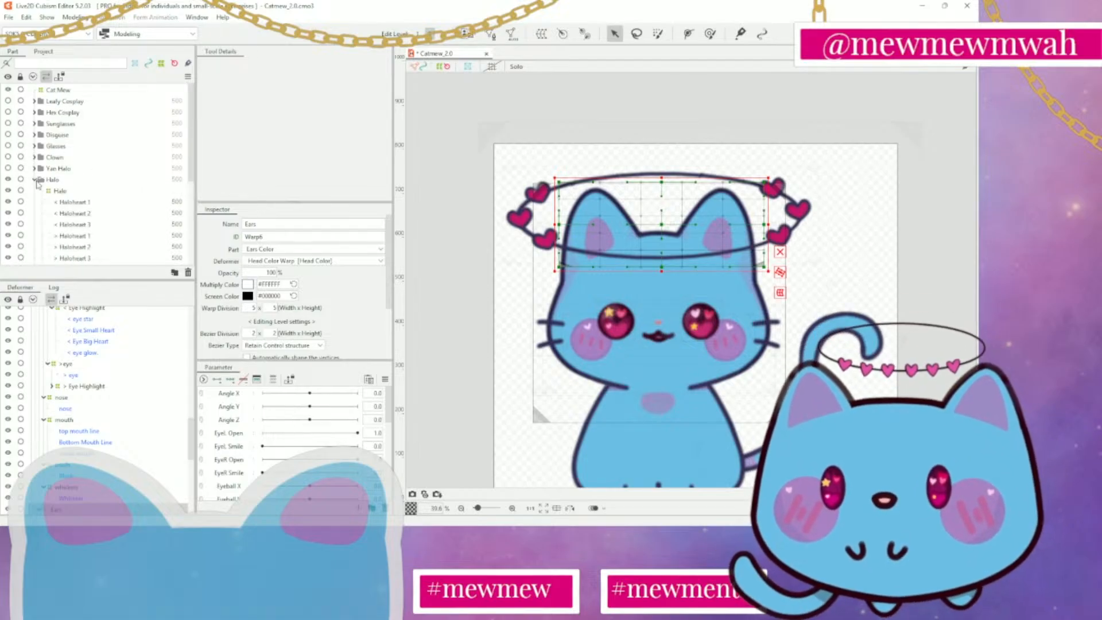
{"action": "scroll", "coordinate": [68, 190], "scroll_direction": "down", "scroll_amount": 4}
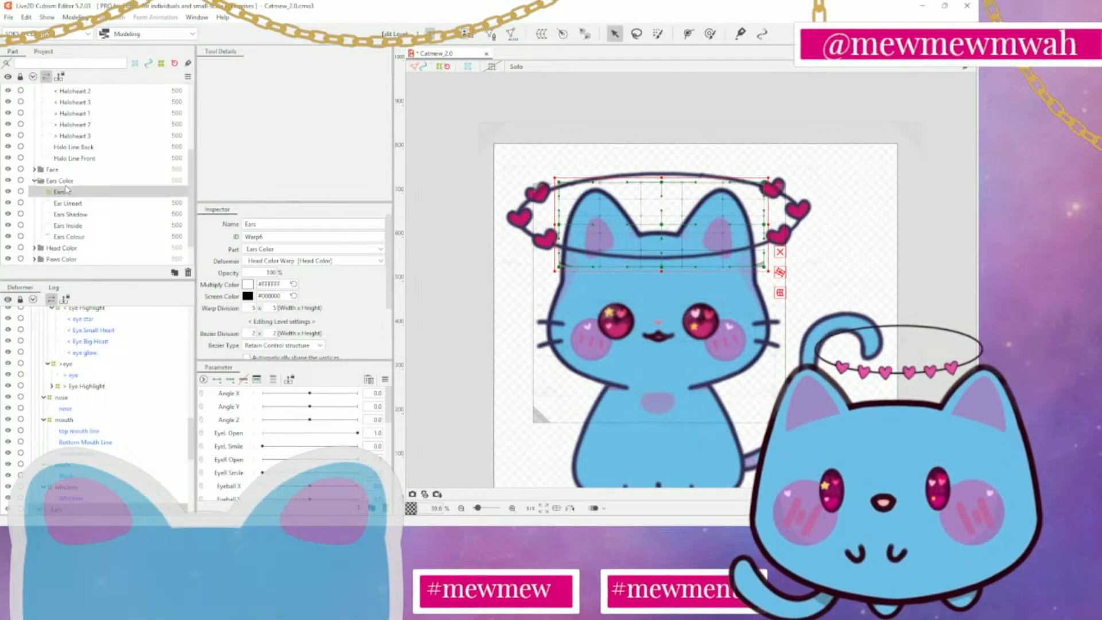
{"action": "left_click", "coordinate": [71, 146]}
{"action": "scroll", "coordinate": [689, 178], "scroll_direction": "up", "scroll_amount": 2}
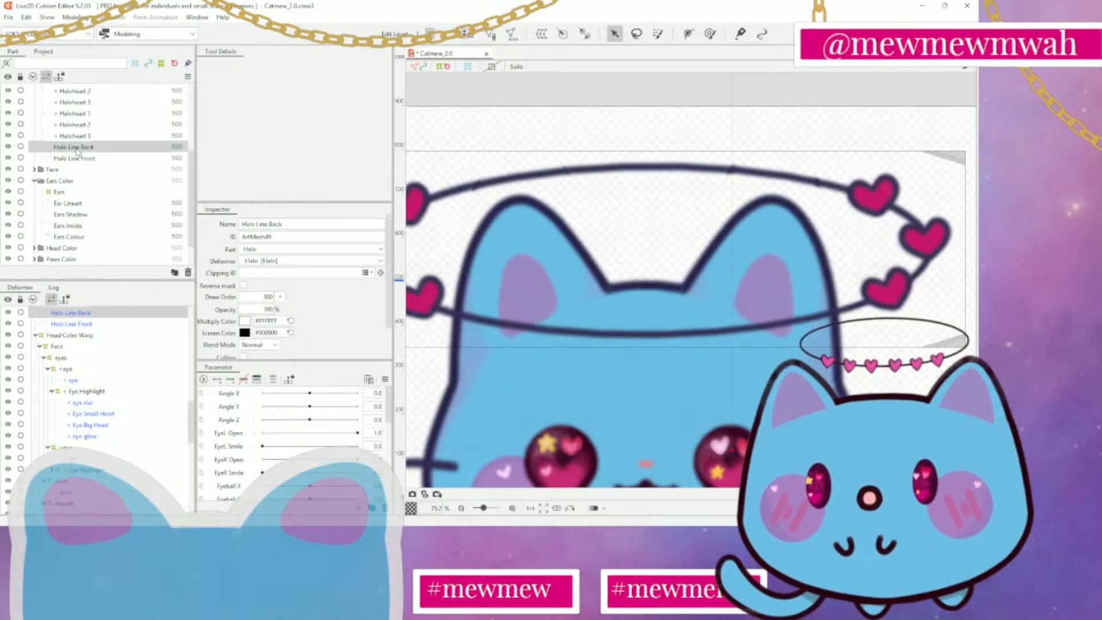
{"action": "scroll", "coordinate": [78, 154], "scroll_direction": "up", "scroll_amount": 3}
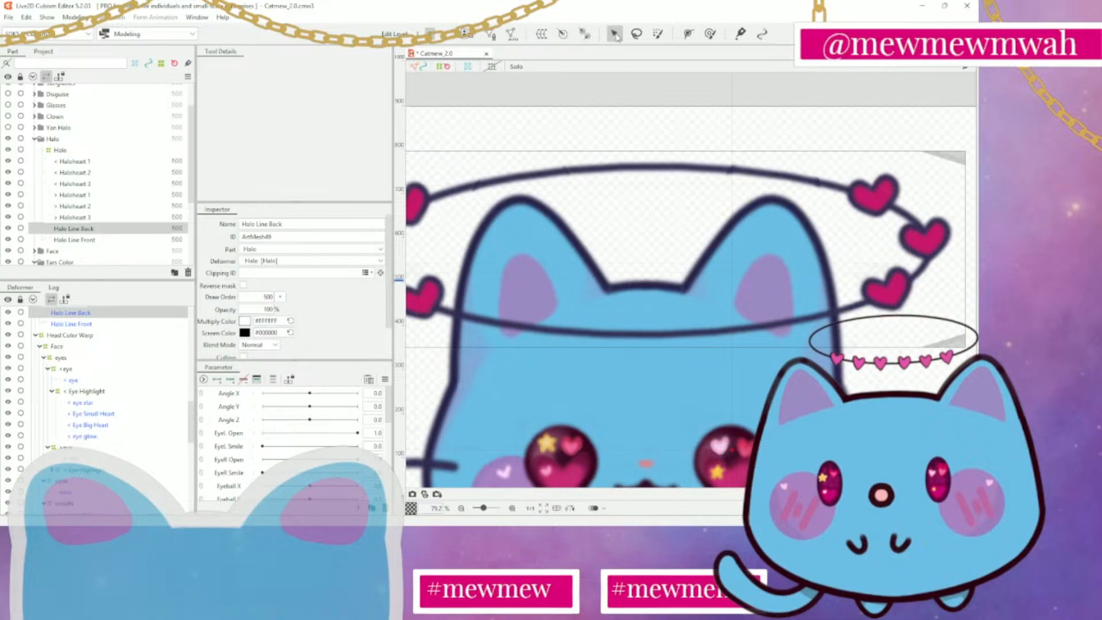
{"action": "left_click", "coordinate": [658, 34]}
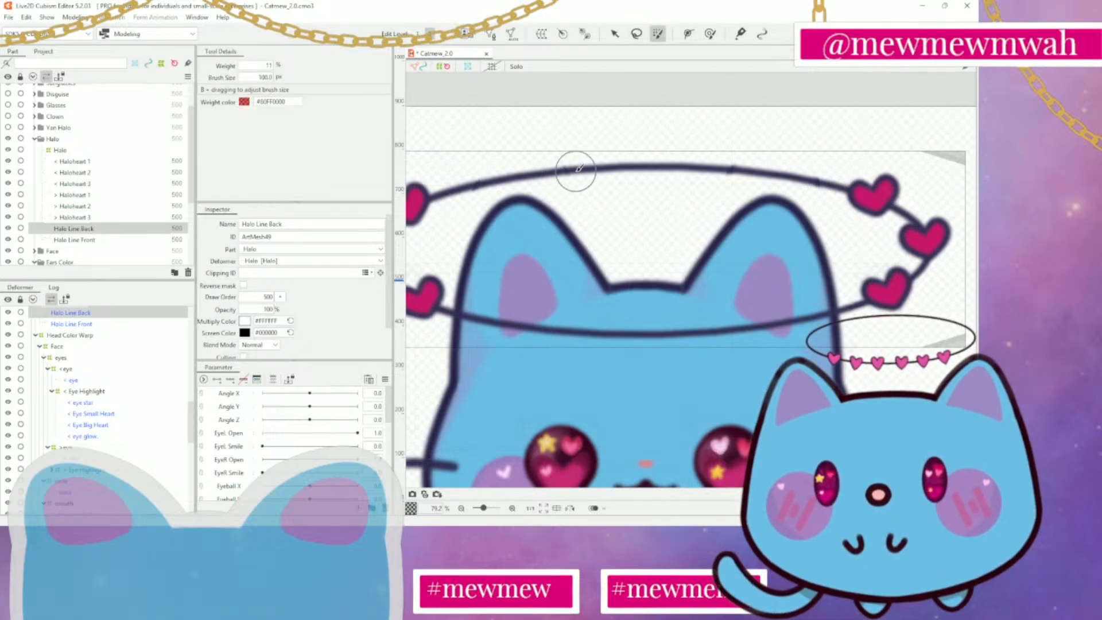
Switch from brush selection to the Arrow tool and clear the selection of the halo line
{"action": "left_click", "coordinate": [614, 34]}
{"action": "scroll", "coordinate": [622, 151], "scroll_direction": "down", "scroll_amount": 3}
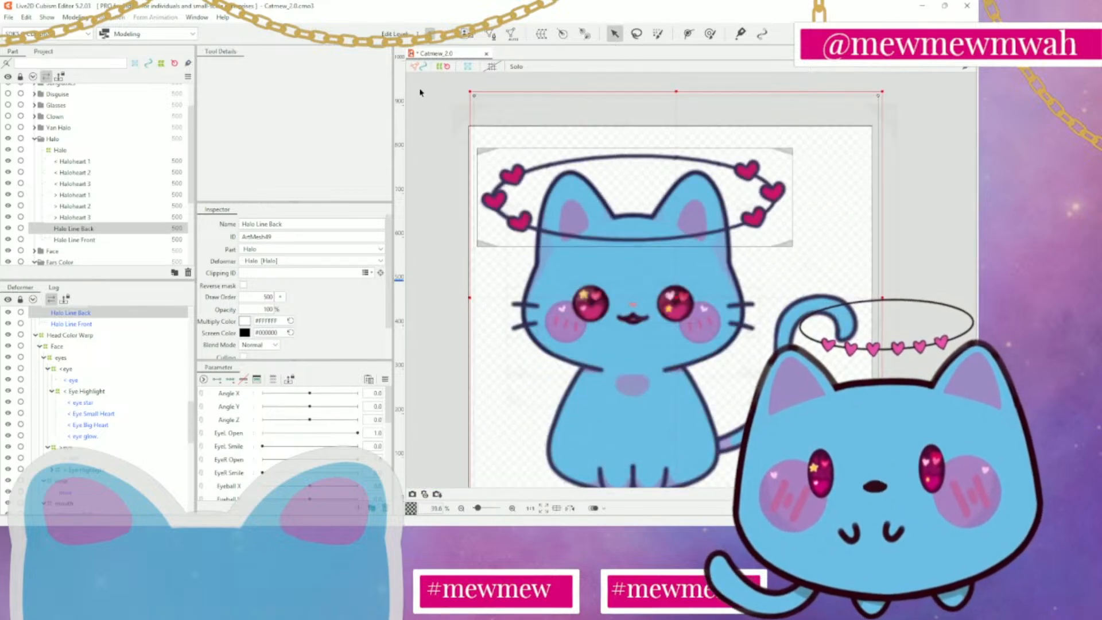
{"action": "scroll", "coordinate": [538, 152], "scroll_direction": "down", "scroll_amount": 3}
{"action": "left_click", "coordinate": [725, 282]}
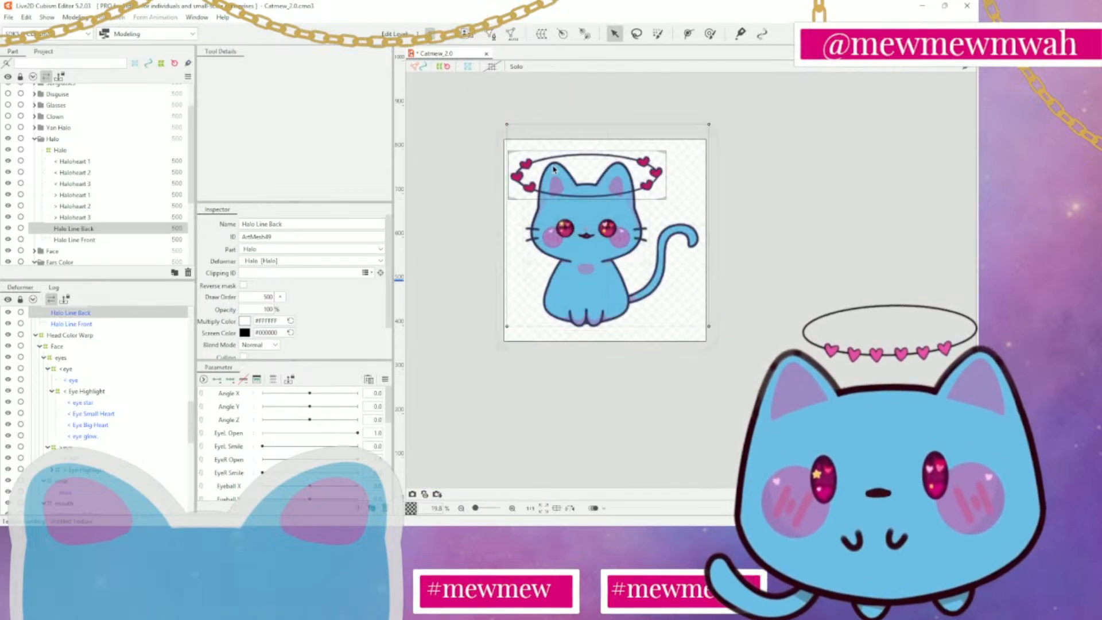
{"action": "scroll", "coordinate": [554, 168], "scroll_direction": "up", "scroll_amount": 4}
{"action": "scroll", "coordinate": [727, 141], "scroll_direction": "down", "scroll_amount": 4}
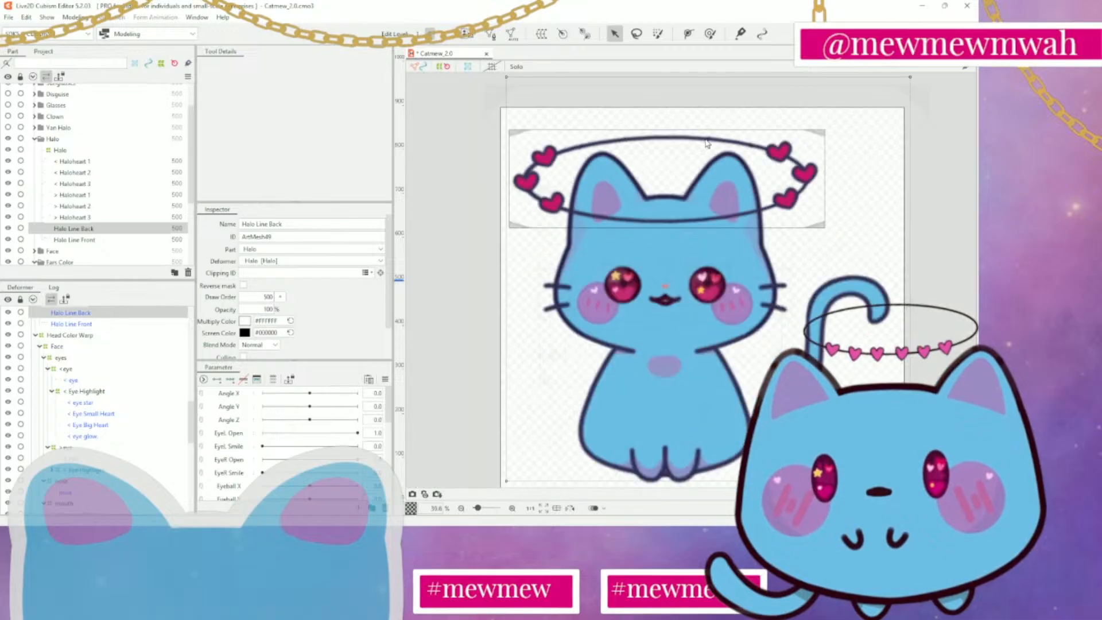
{"action": "left_click", "coordinate": [807, 230]}
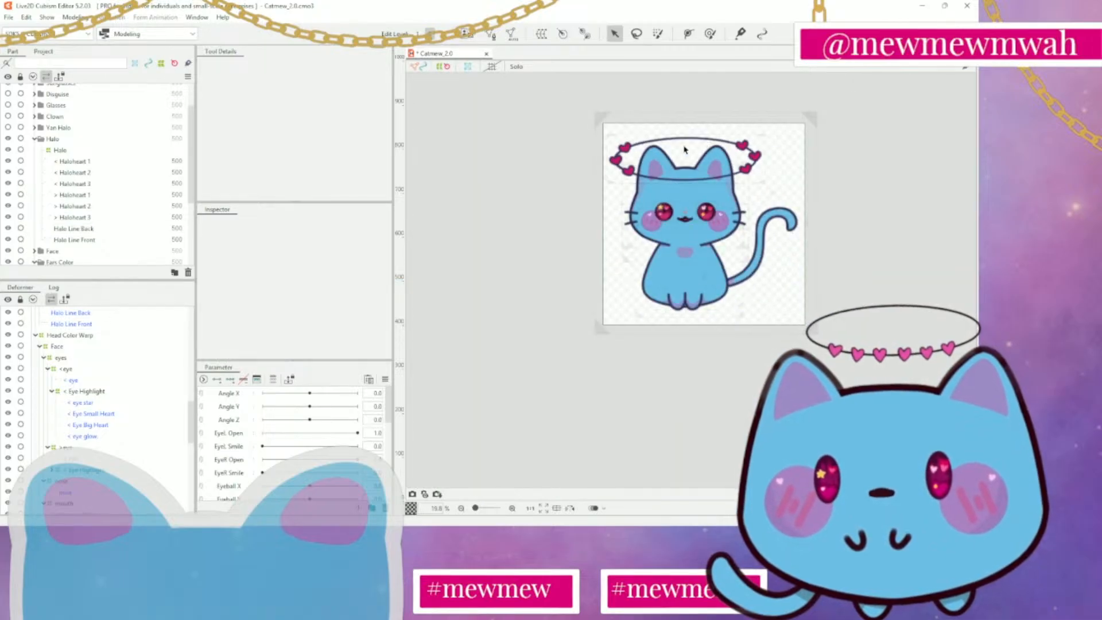
Bring up the temporary deform tool on the Halo Line Back mesh to view its warp grid, and close it
{"action": "left_click", "coordinate": [89, 229]}
{"action": "key", "text": "ctrl+t"}
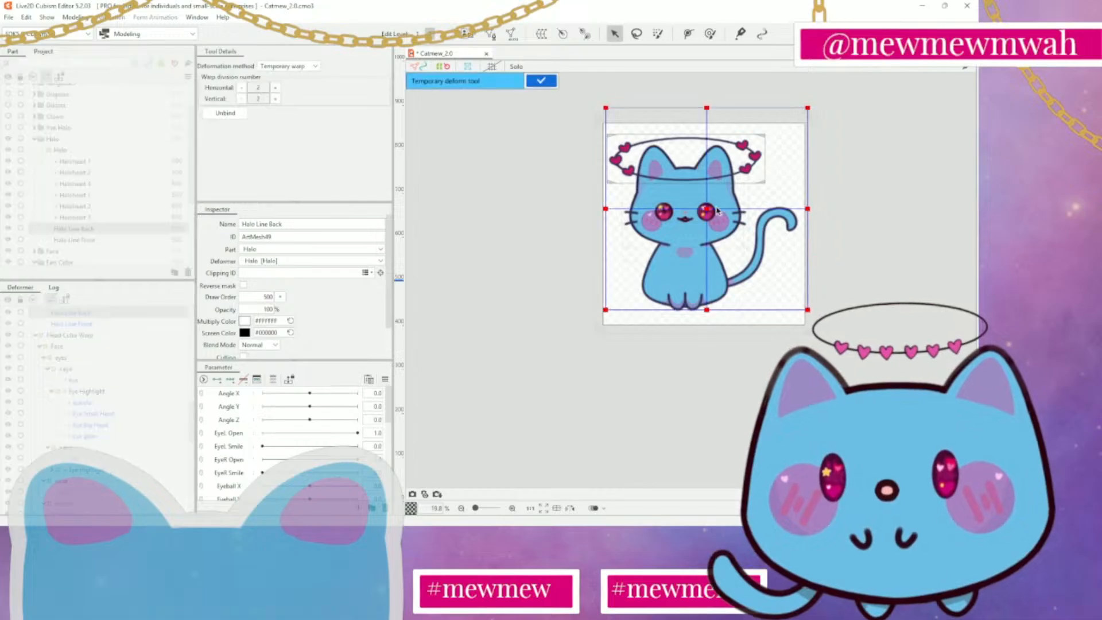
{"action": "scroll", "coordinate": [695, 172], "scroll_direction": "up", "scroll_amount": 3}
{"action": "left_click_drag", "start_coordinate": [701, 149], "coordinate": [696, 254]}
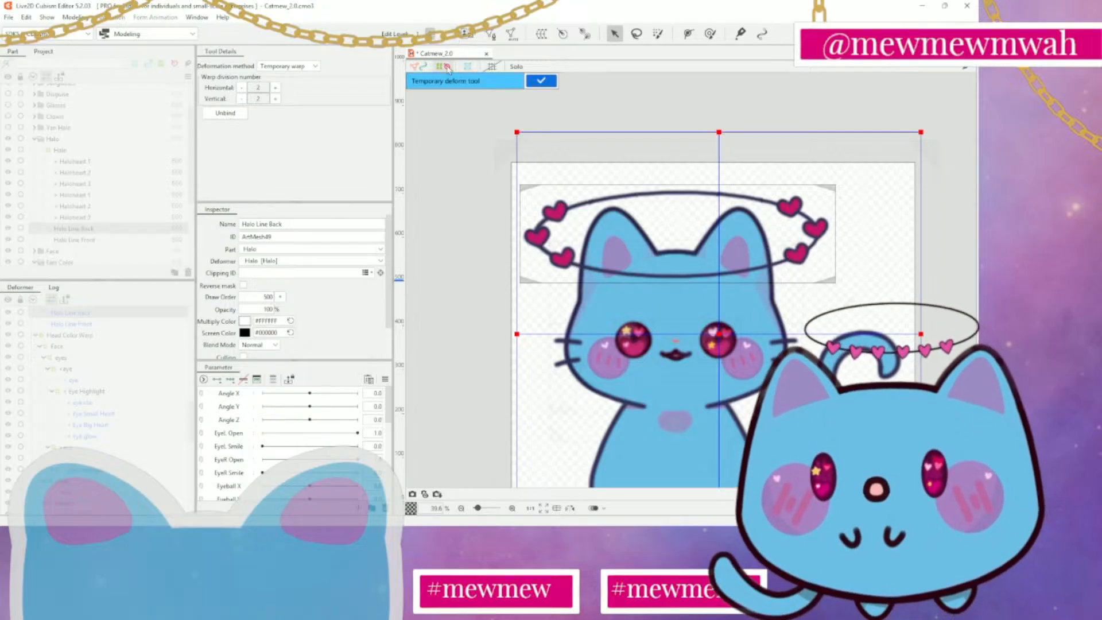
{"action": "left_click", "coordinate": [541, 81]}
{"action": "scroll", "coordinate": [537, 110], "scroll_direction": "down", "scroll_amount": 2}
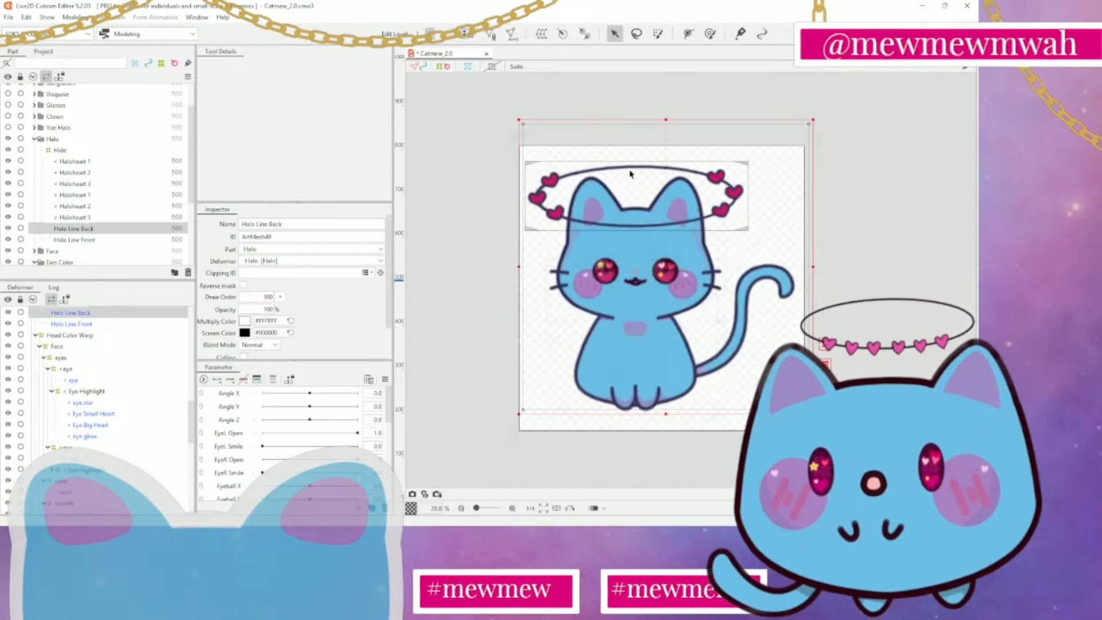
{"action": "scroll", "coordinate": [588, 175], "scroll_direction": "up", "scroll_amount": 2}
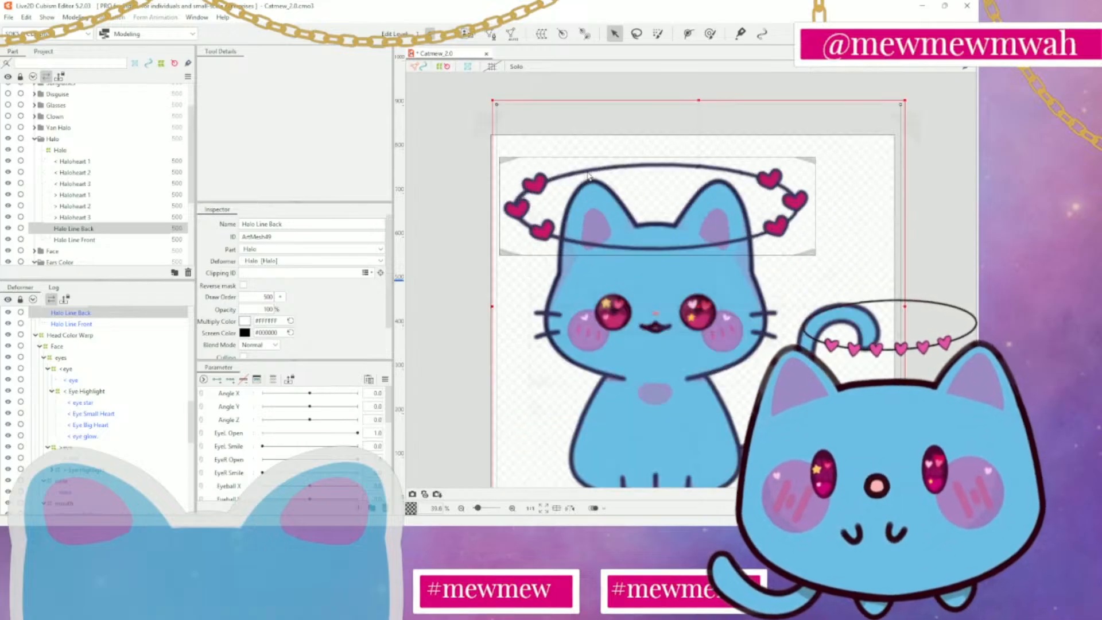
Briefly activate the Lasso Selection tool, clear the mesh selection and return to the Arrow tool
{"action": "left_click", "coordinate": [636, 34]}
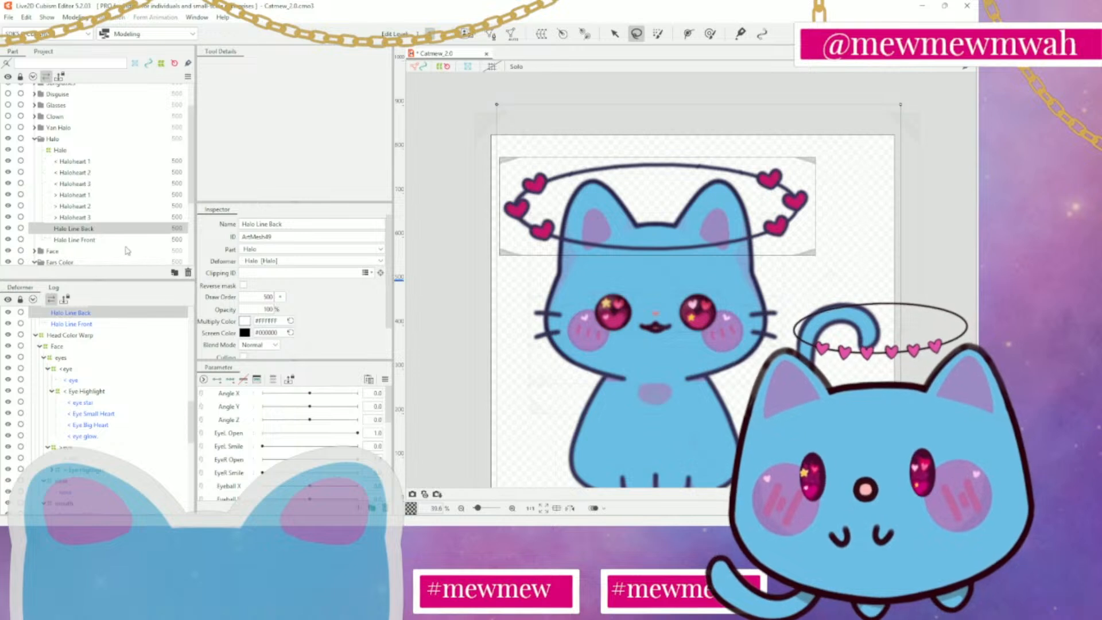
{"action": "left_click", "coordinate": [514, 154]}
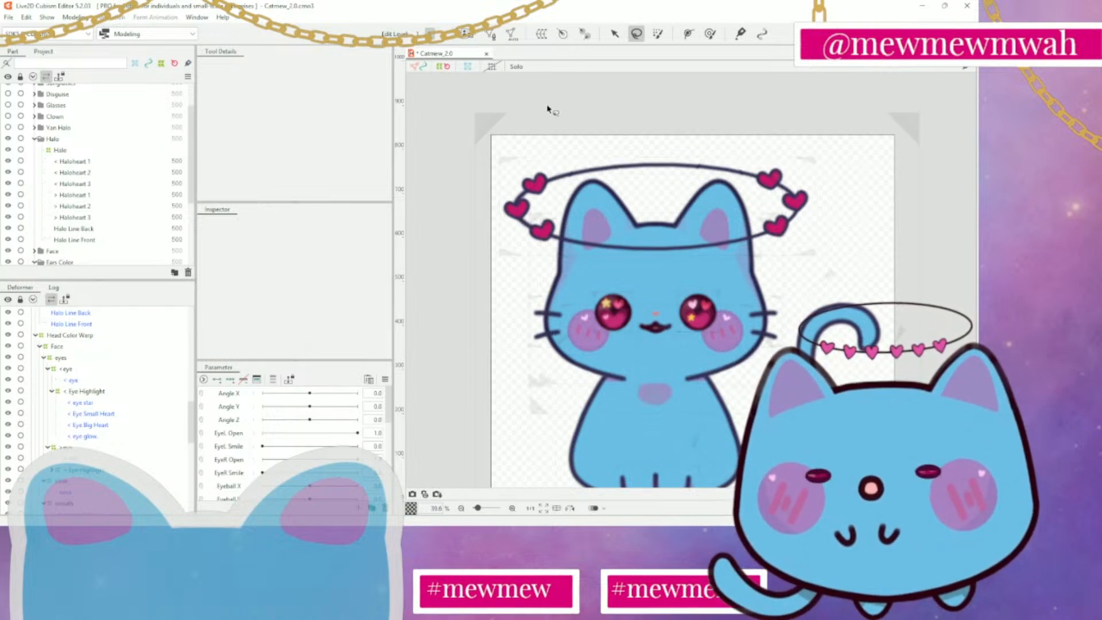
{"action": "left_click", "coordinate": [614, 33]}
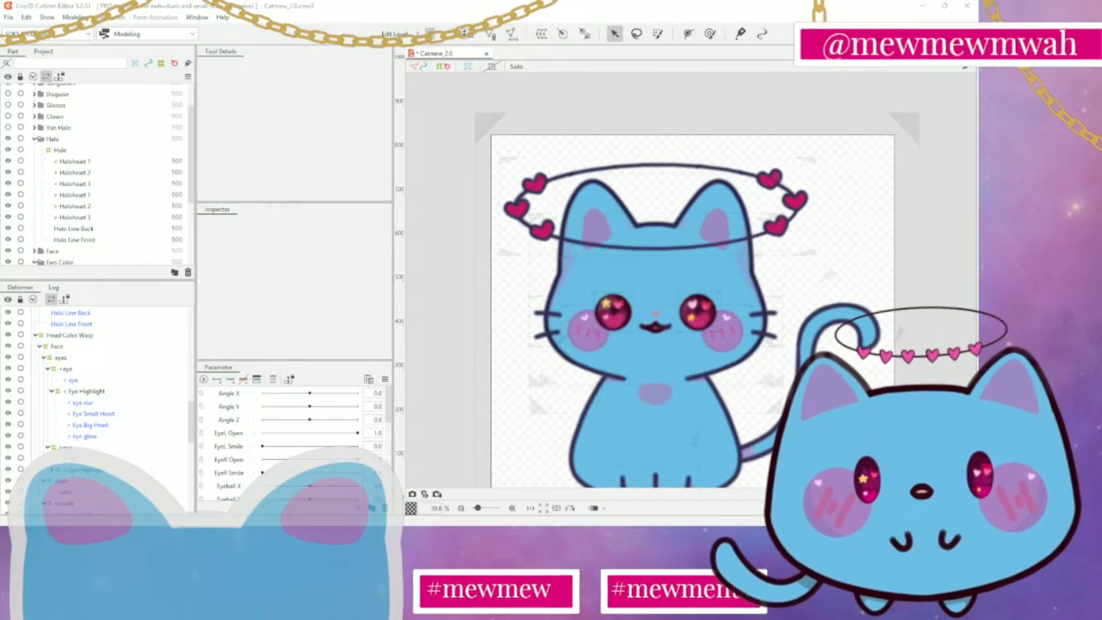
Box-select the whole cat model on the canvas and clear the selection
{"action": "scroll", "coordinate": [764, 400], "scroll_direction": "down", "scroll_amount": 2}
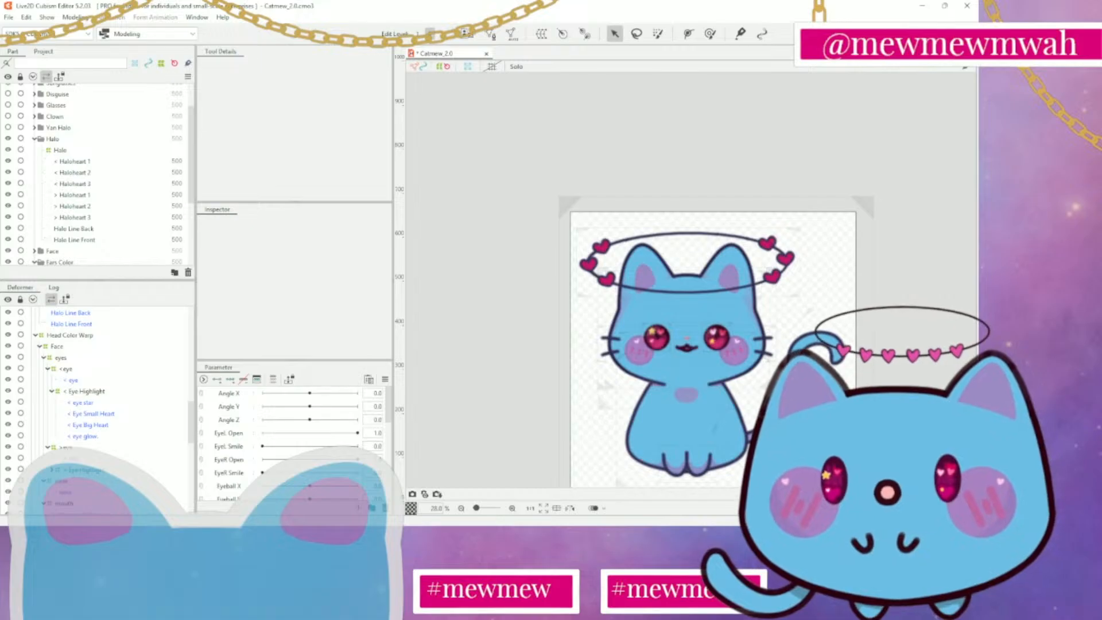
{"action": "left_click_drag", "start_coordinate": [830, 421], "coordinate": [758, 343]}
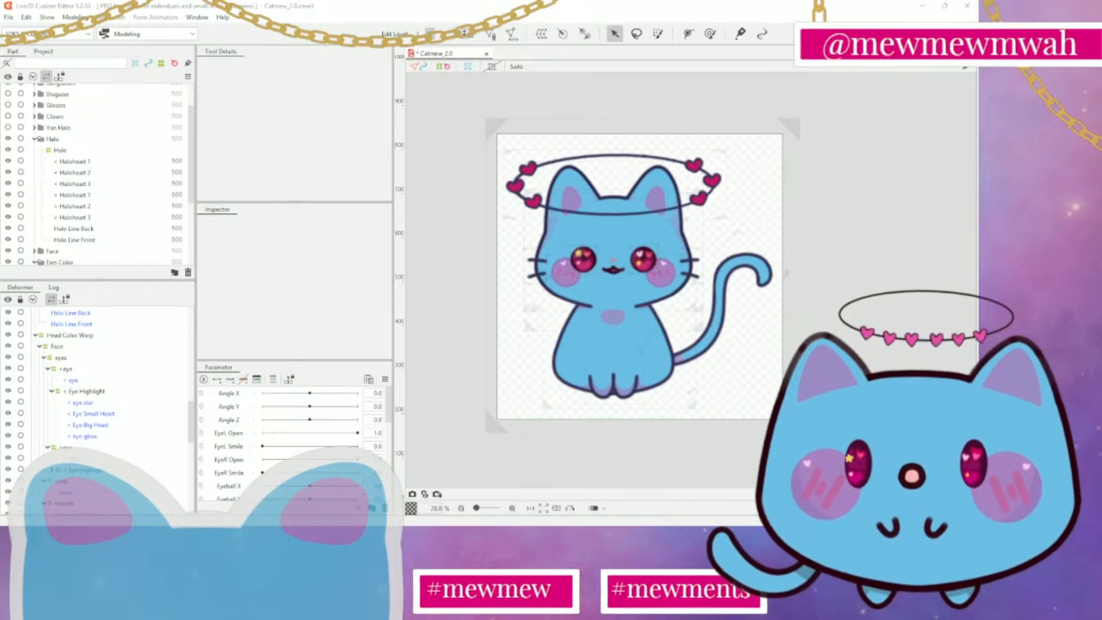
{"action": "left_click_drag", "start_coordinate": [819, 253], "coordinate": [839, 253]}
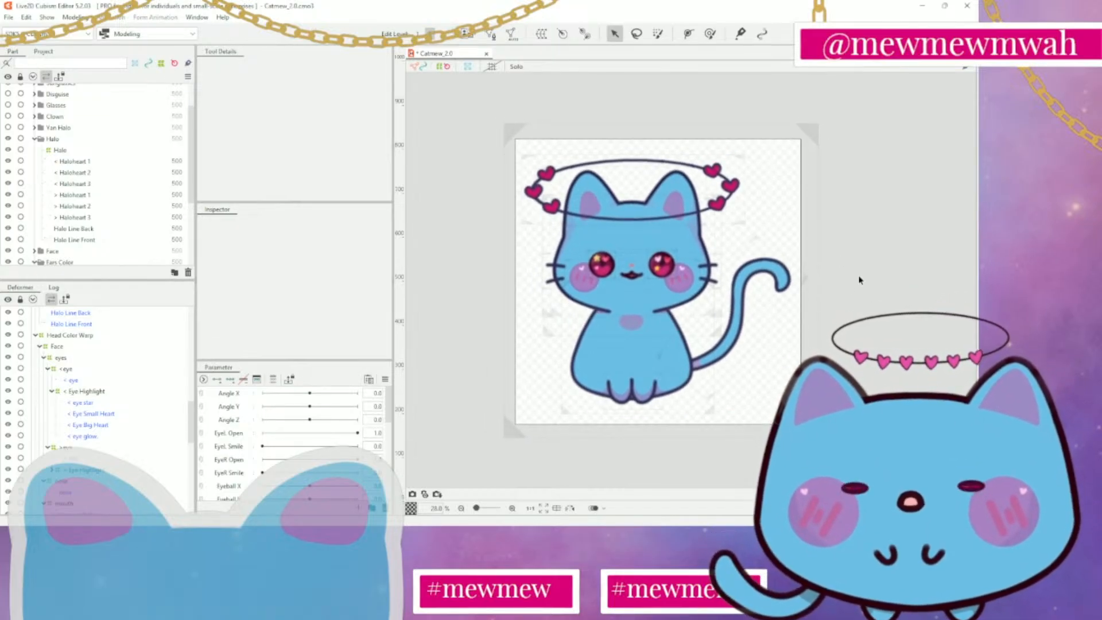
{"action": "left_click_drag", "start_coordinate": [871, 301], "coordinate": [899, 272]}
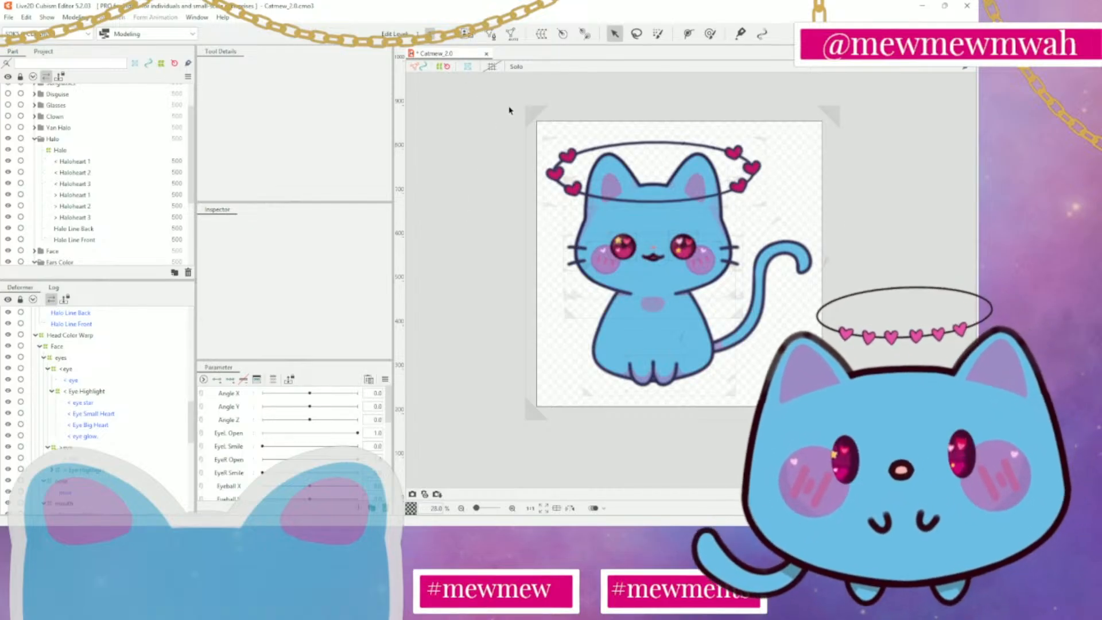
{"action": "left_click_drag", "start_coordinate": [508, 105], "coordinate": [874, 446]}
{"action": "left_click", "coordinate": [468, 139]}
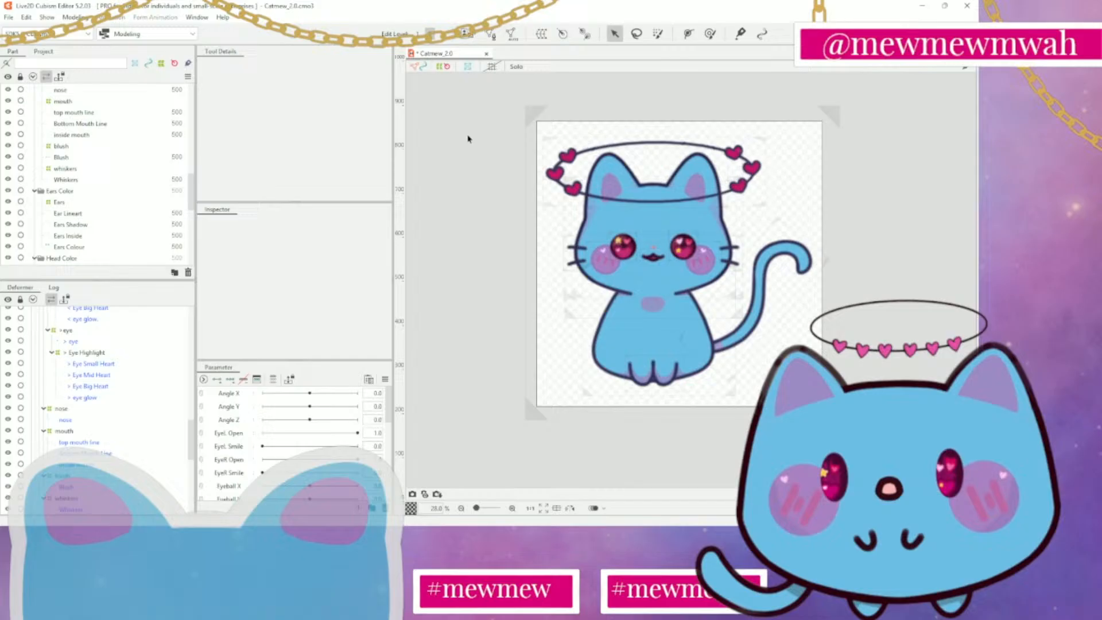
Show the canvas grid, box-select the whole cat model over it and deselect everything
{"action": "left_click", "coordinate": [492, 67]}
{"action": "left_click", "coordinate": [492, 67]}
{"action": "left_click", "coordinate": [492, 67]}
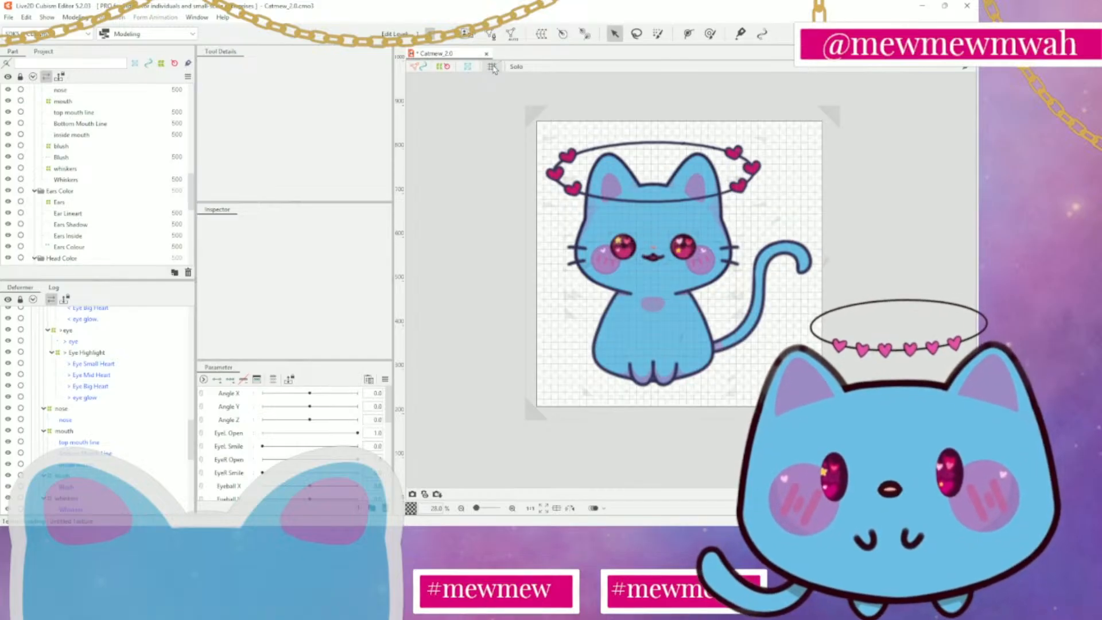
{"action": "left_click_drag", "start_coordinate": [492, 101], "coordinate": [854, 439]}
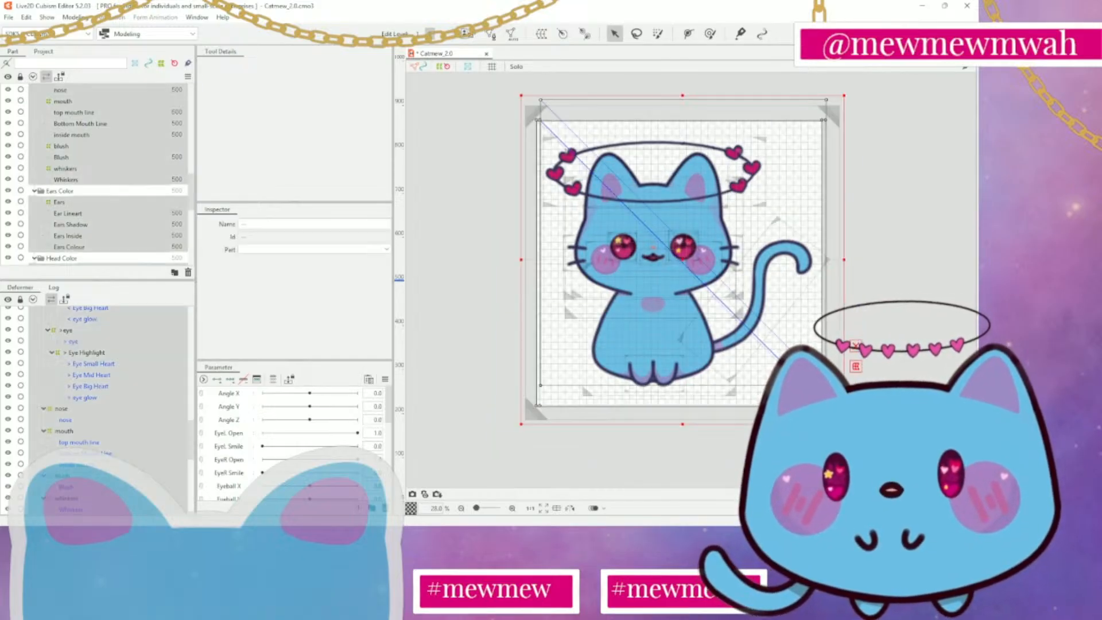
{"action": "left_click", "coordinate": [458, 249]}
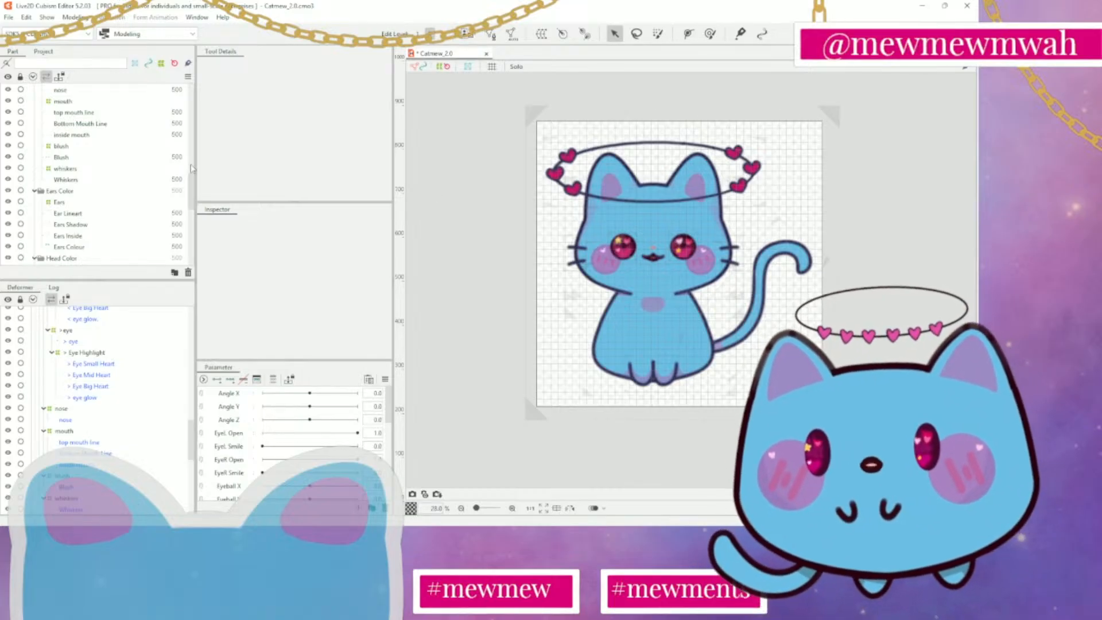
Toggle the visibility of the top mouth line mesh off and on again
{"action": "left_click", "coordinate": [8, 112]}
{"action": "left_click", "coordinate": [8, 112]}
{"action": "left_click", "coordinate": [7, 112]}
{"action": "left_click", "coordinate": [8, 112]}
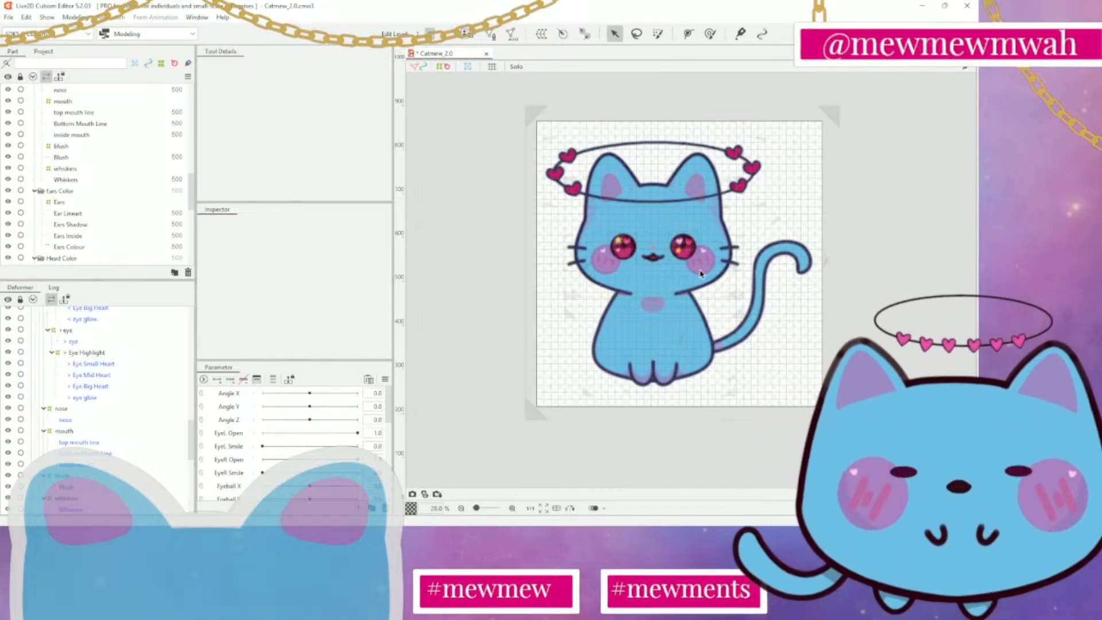
Hide the grid on the canvas and bring the whole cat model into view
{"action": "scroll", "coordinate": [668, 278], "scroll_direction": "up", "scroll_amount": 3}
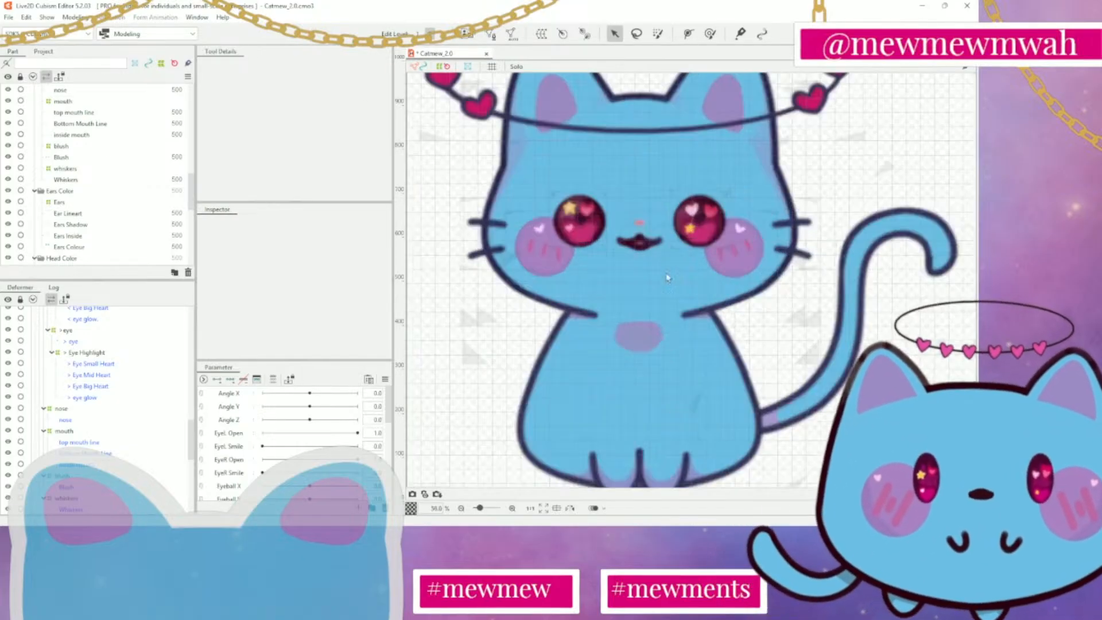
{"action": "left_click", "coordinate": [488, 68]}
{"action": "scroll", "coordinate": [642, 303], "scroll_direction": "down", "scroll_amount": 2}
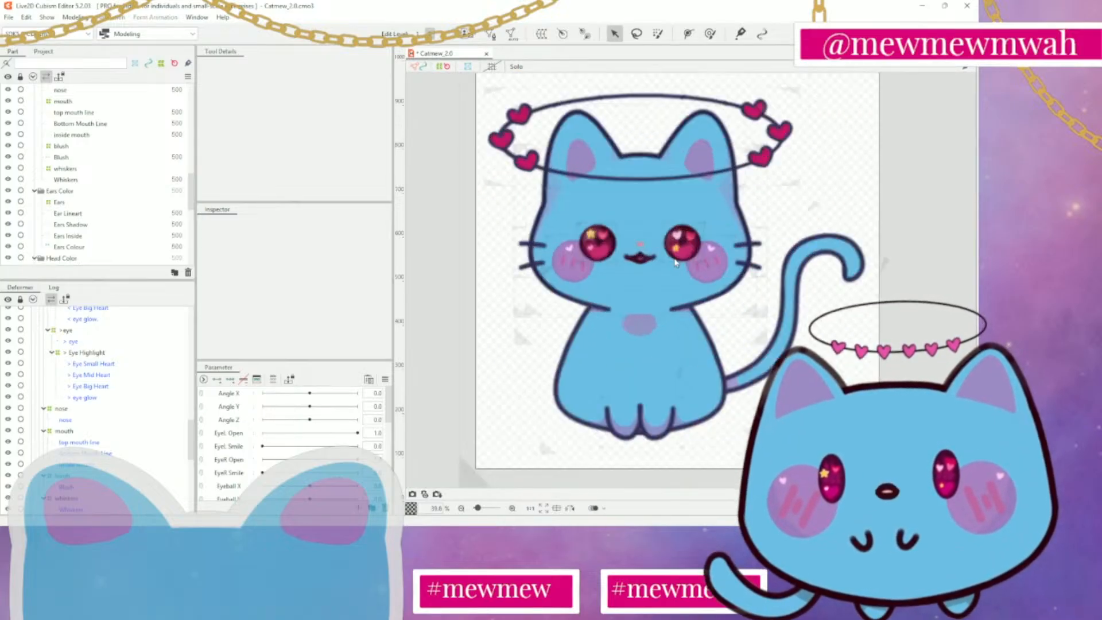
{"action": "scroll", "coordinate": [676, 262], "scroll_direction": "up", "scroll_amount": 2}
{"action": "left_click", "coordinate": [488, 69]}
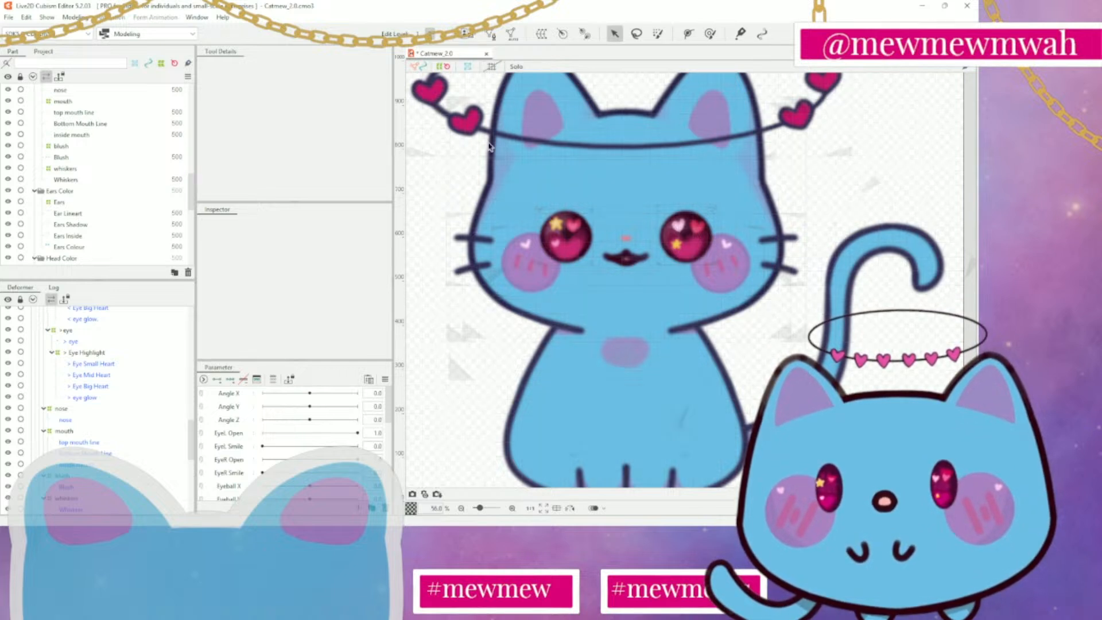
{"action": "scroll", "coordinate": [501, 204], "scroll_direction": "down", "scroll_amount": 8}
{"action": "left_click_drag", "start_coordinate": [460, 214], "coordinate": [565, 250]}
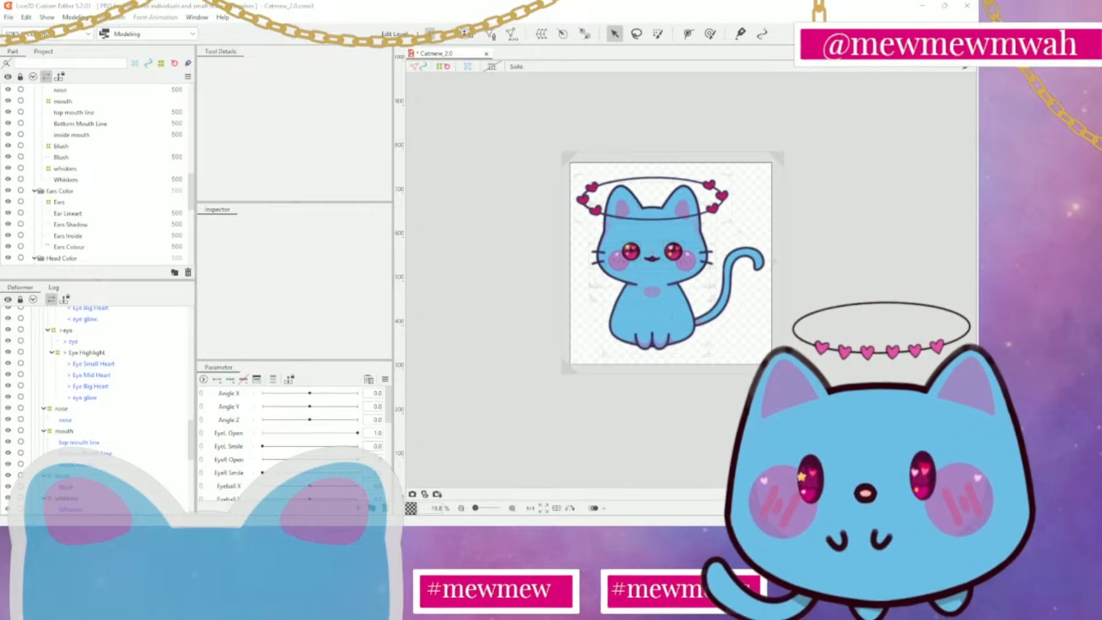
Select the Ears warp deformer and examine its parent deformer, warp division and Bezier settings
{"action": "left_click", "coordinate": [75, 203]}
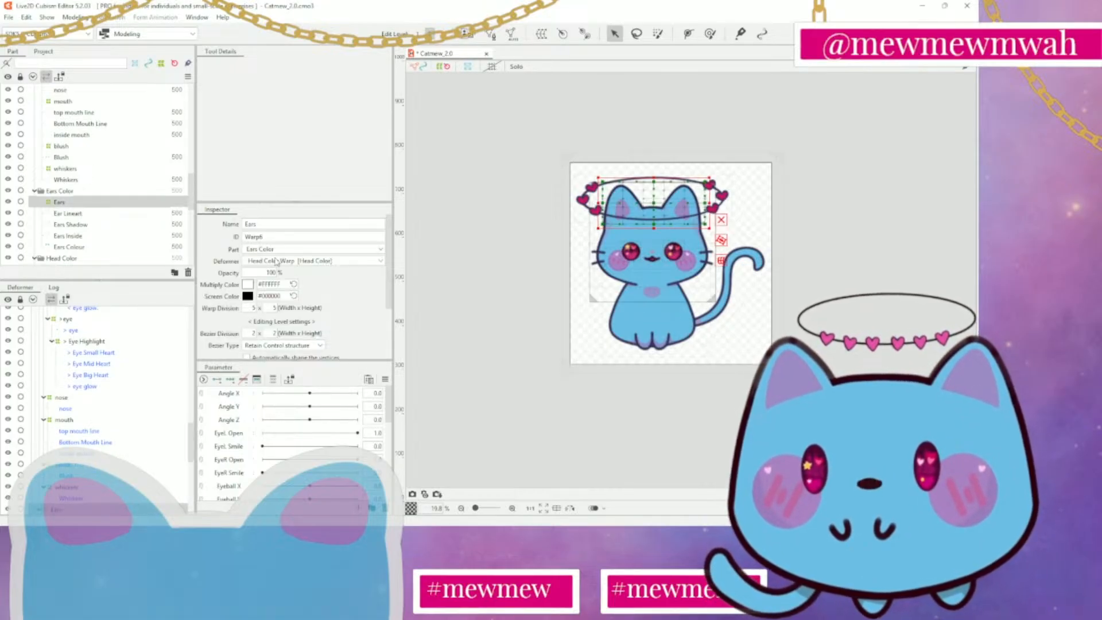
{"action": "scroll", "coordinate": [278, 262], "scroll_direction": "down", "scroll_amount": 2}
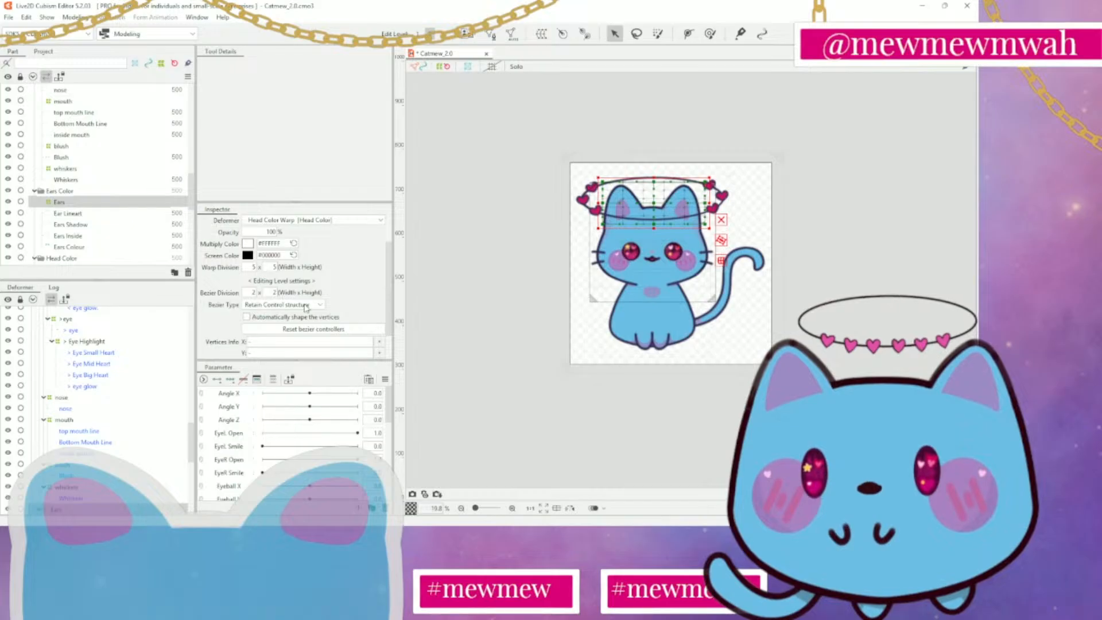
{"action": "scroll", "coordinate": [305, 308], "scroll_direction": "down", "scroll_amount": 2}
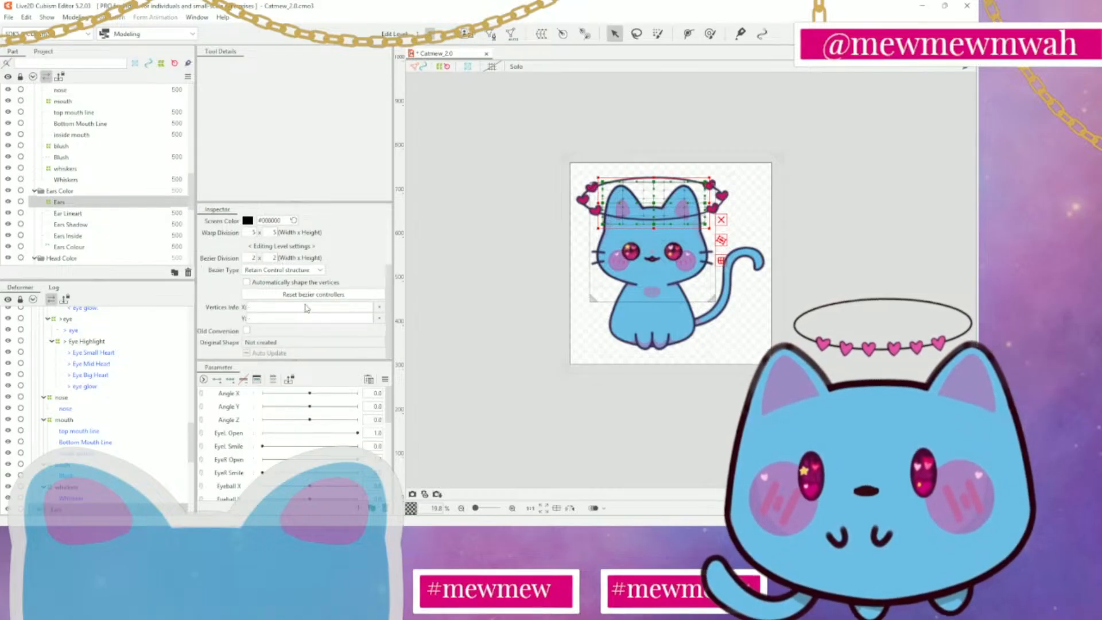
{"action": "scroll", "coordinate": [306, 308], "scroll_direction": "up", "scroll_amount": 4}
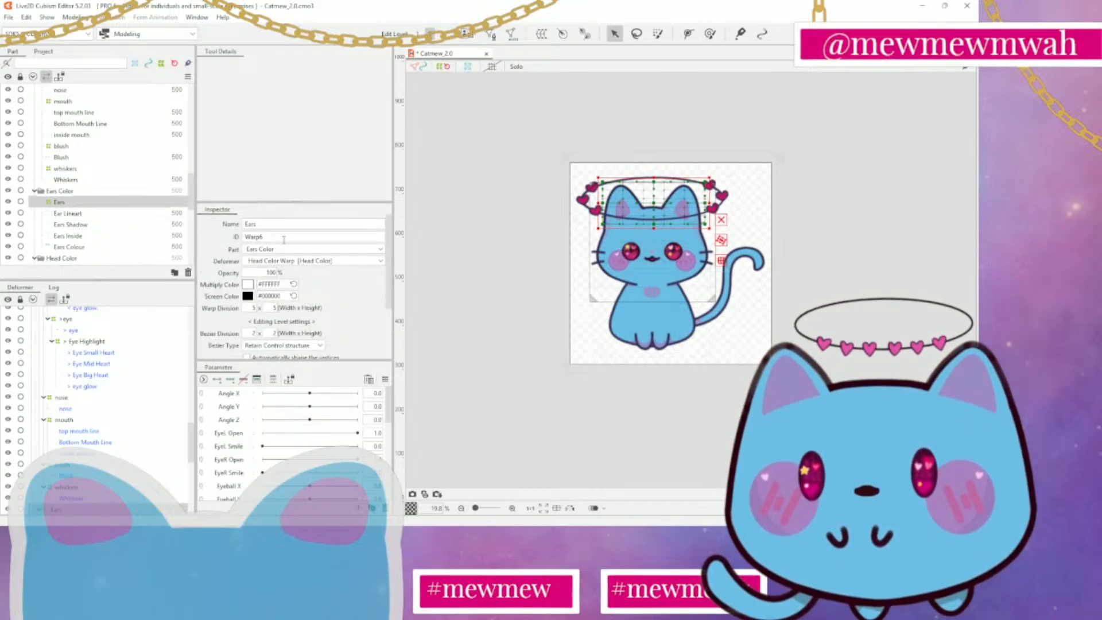
{"action": "scroll", "coordinate": [275, 263], "scroll_direction": "down", "scroll_amount": 2}
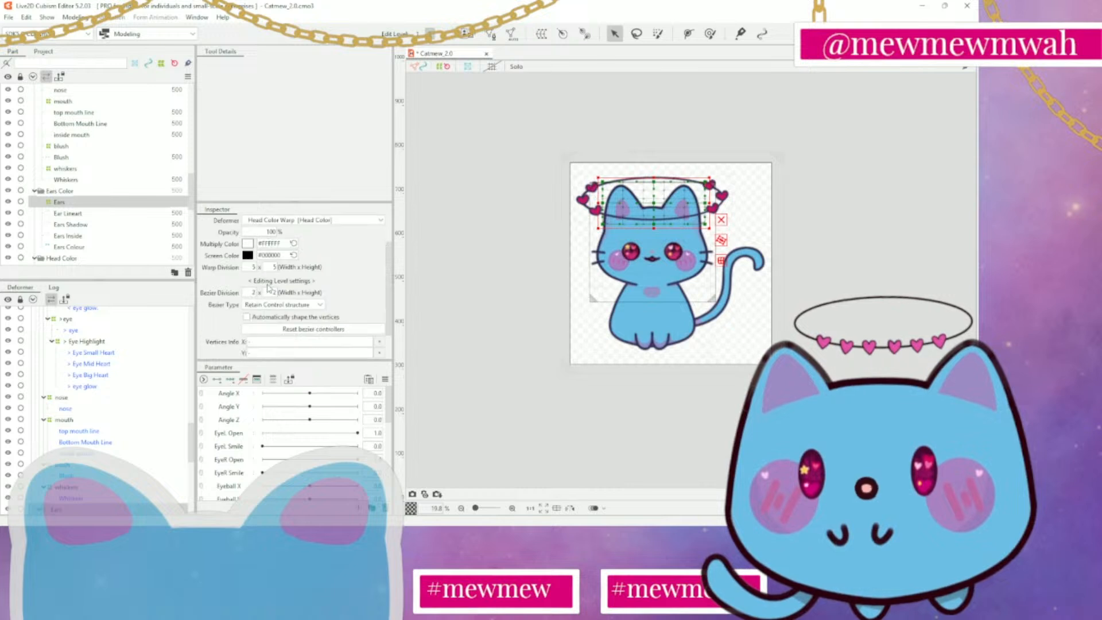
Examine the properties of the Ear Lineart mesh, Ears Colour mesh and Ears Color folder, and clear the selection
{"action": "left_click", "coordinate": [82, 213]}
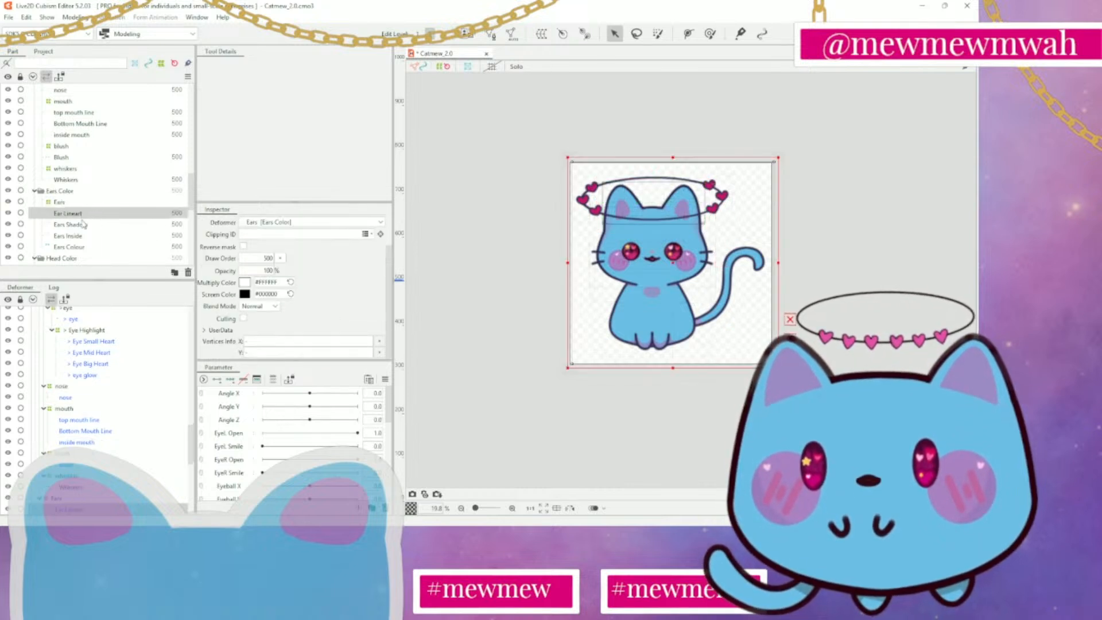
{"action": "scroll", "coordinate": [352, 281], "scroll_direction": "up", "scroll_amount": 2}
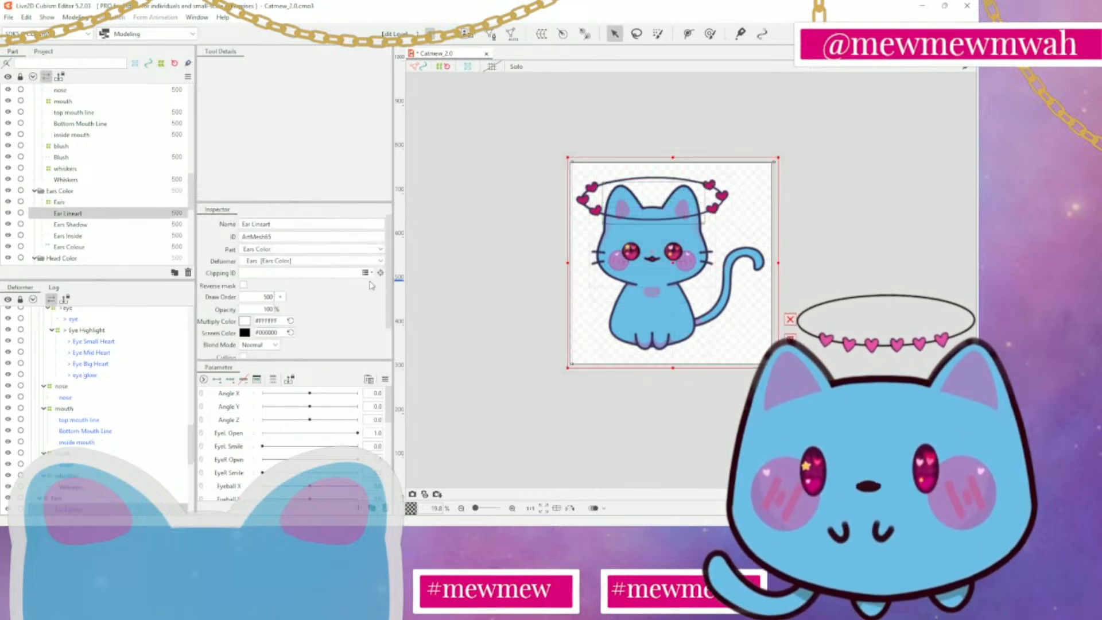
{"action": "left_click", "coordinate": [136, 235]}
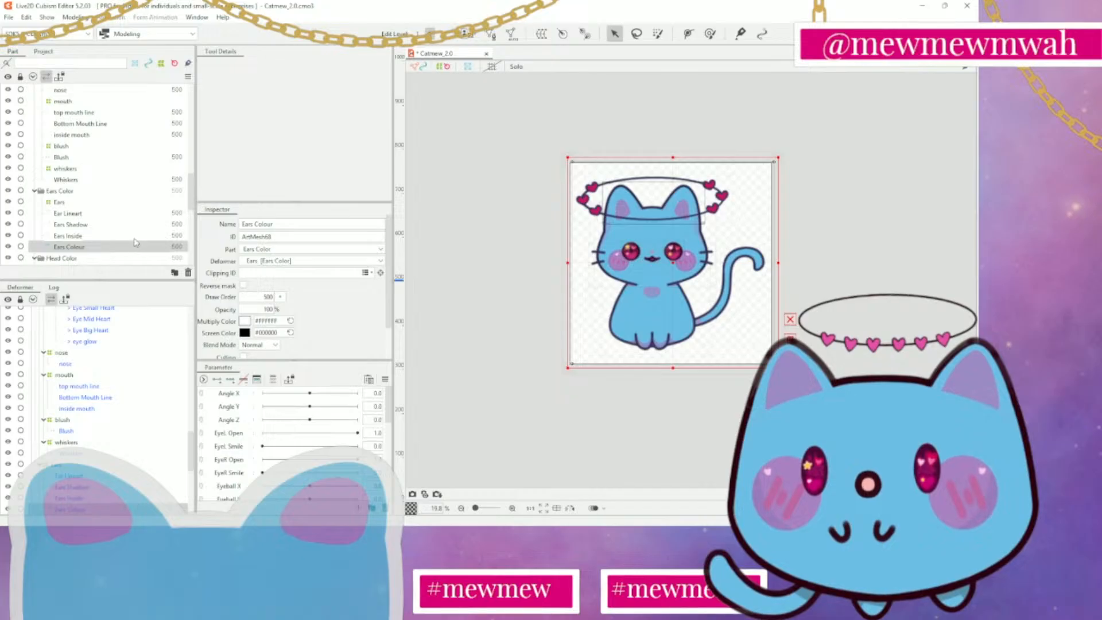
{"action": "left_click", "coordinate": [79, 191]}
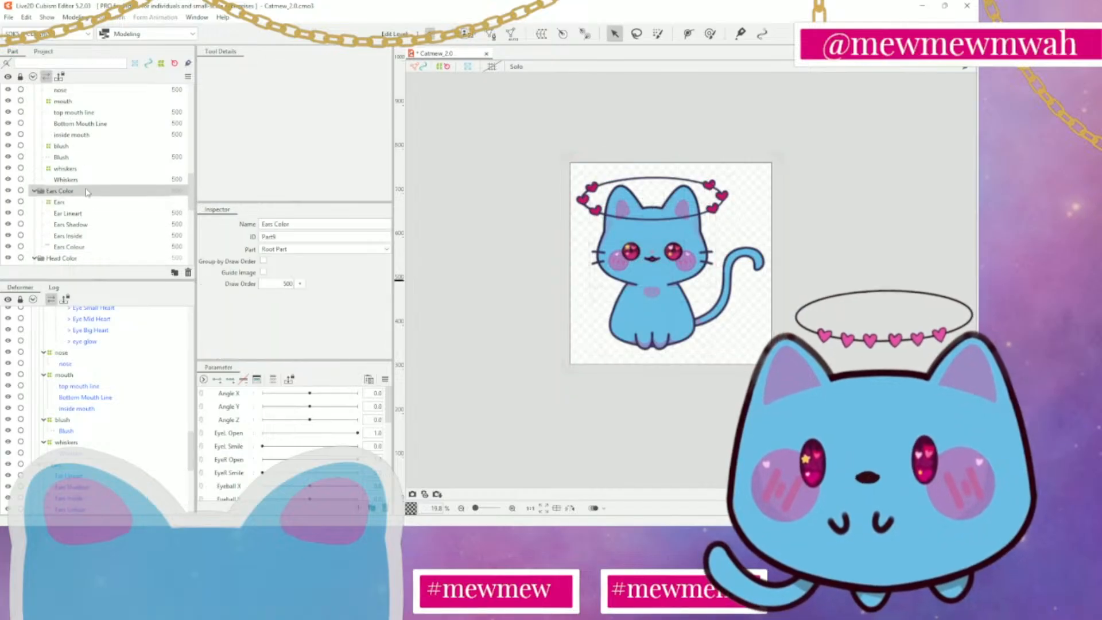
{"action": "scroll", "coordinate": [89, 189], "scroll_direction": "up", "scroll_amount": 3}
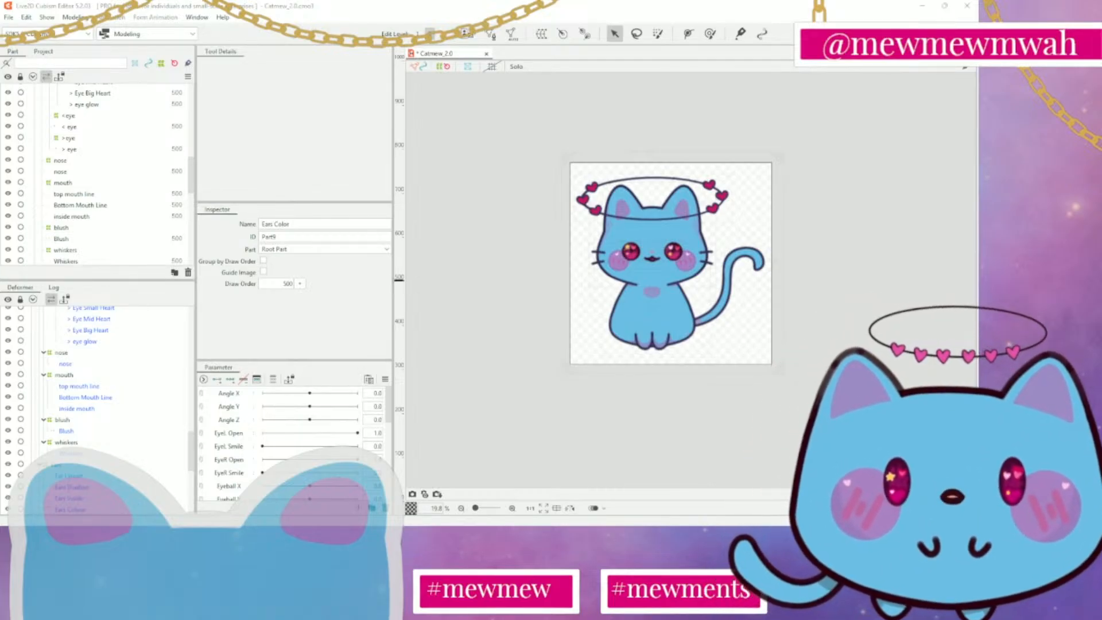
{"action": "left_click", "coordinate": [676, 376]}
{"action": "scroll", "coordinate": [677, 376], "scroll_direction": "up", "scroll_amount": 4}
{"action": "scroll", "coordinate": [676, 384], "scroll_direction": "down", "scroll_amount": 2}
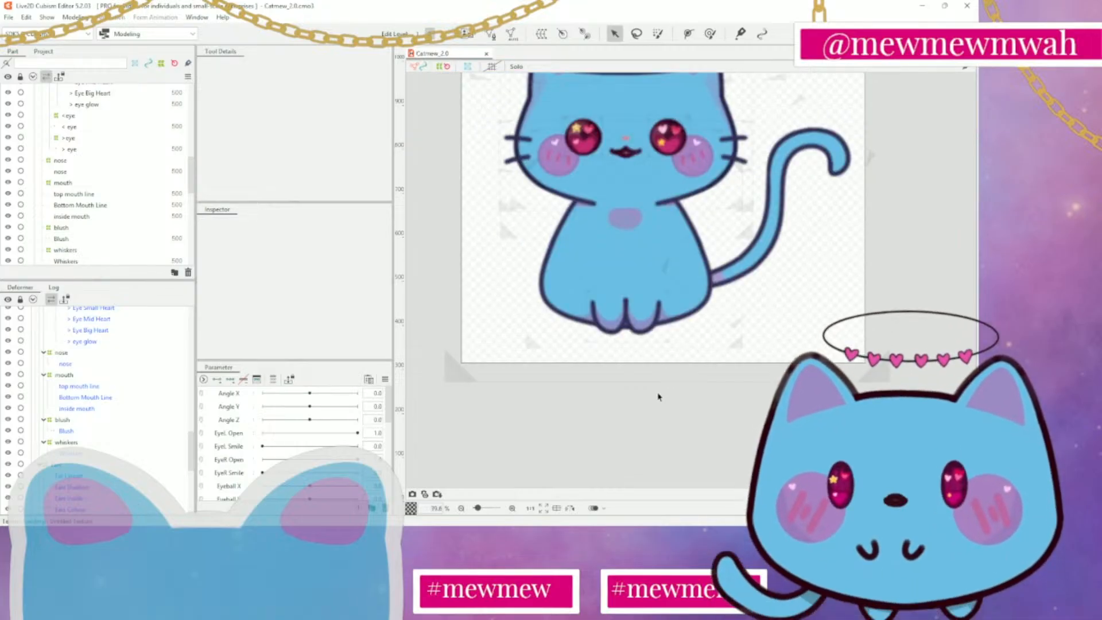
{"action": "scroll", "coordinate": [660, 395], "scroll_direction": "down", "scroll_amount": 1}
{"action": "left_click_drag", "start_coordinate": [657, 339], "coordinate": [656, 391]}
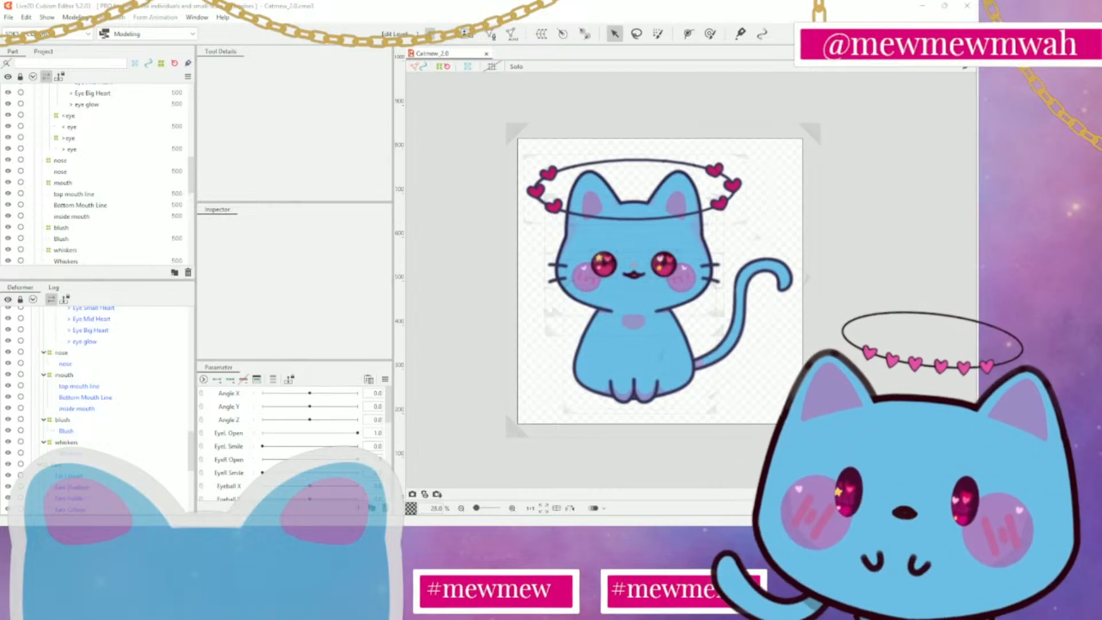
{"action": "scroll", "coordinate": [293, 442], "scroll_direction": "down", "scroll_amount": 1}
{"action": "scroll", "coordinate": [293, 442], "scroll_direction": "up", "scroll_amount": 1}
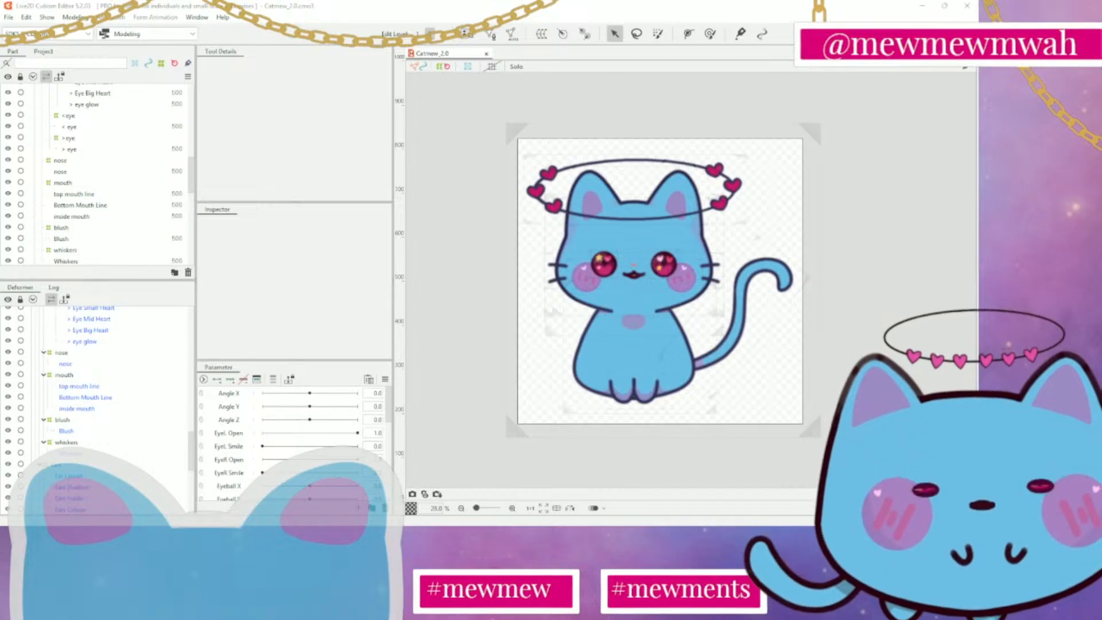
Create a new parameter folder and name it Angles
{"action": "left_click", "coordinate": [372, 508]}
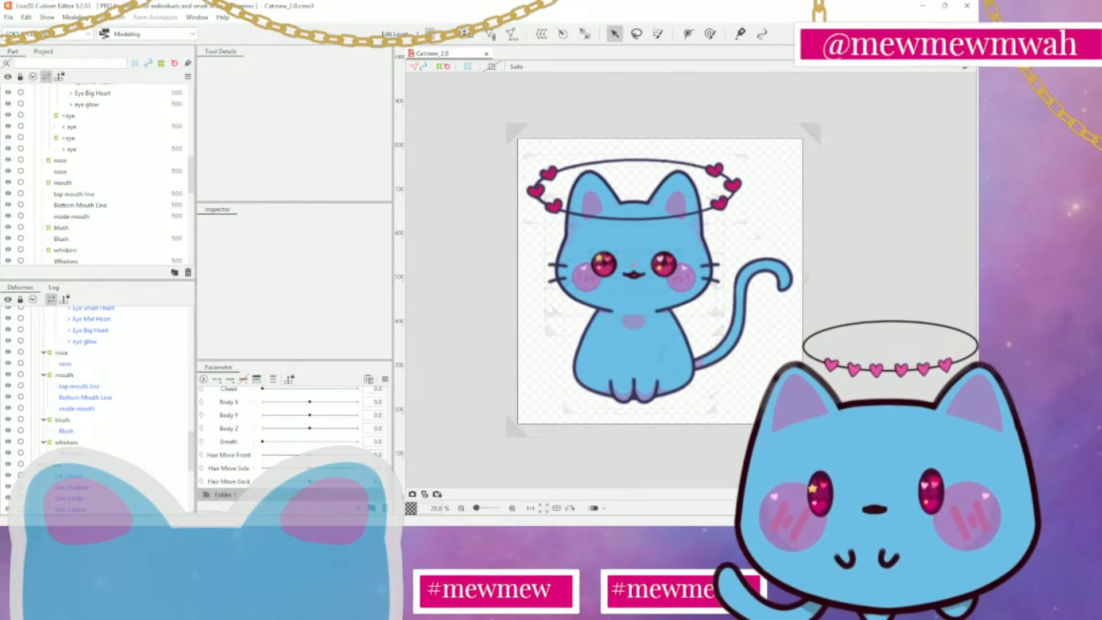
{"action": "double_click", "coordinate": [227, 497]}
{"action": "type", "text": "Angles"}
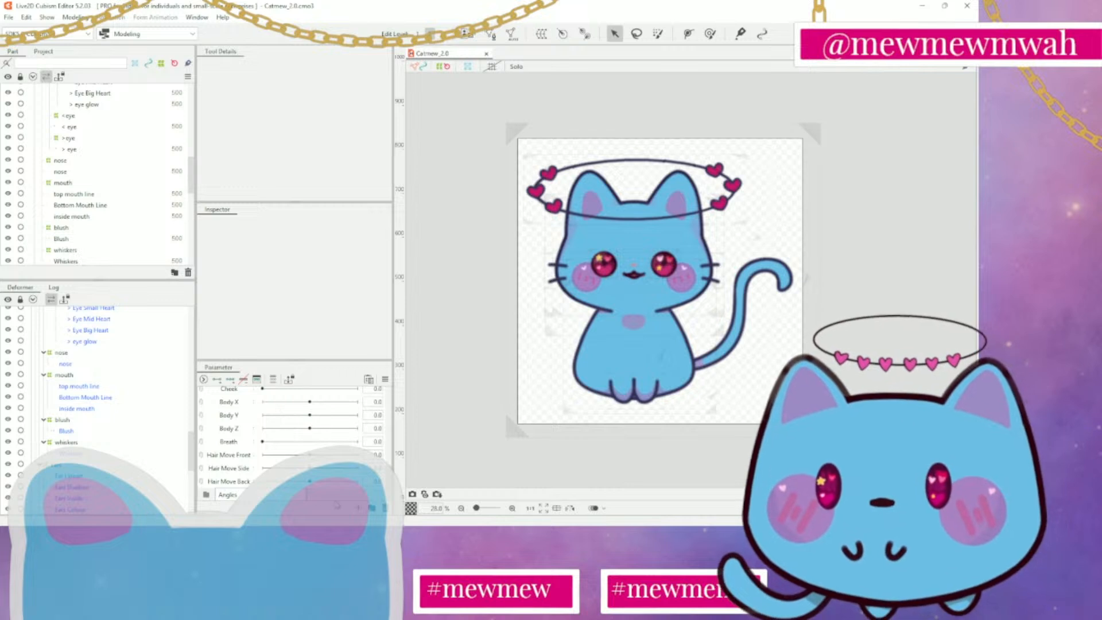
{"action": "key", "text": "Return"}
Move the Angle X, Angle Y and Angle Z parameters into the Angles folder and show the folder's contents
{"action": "scroll", "coordinate": [276, 448], "scroll_direction": "up", "scroll_amount": 5}
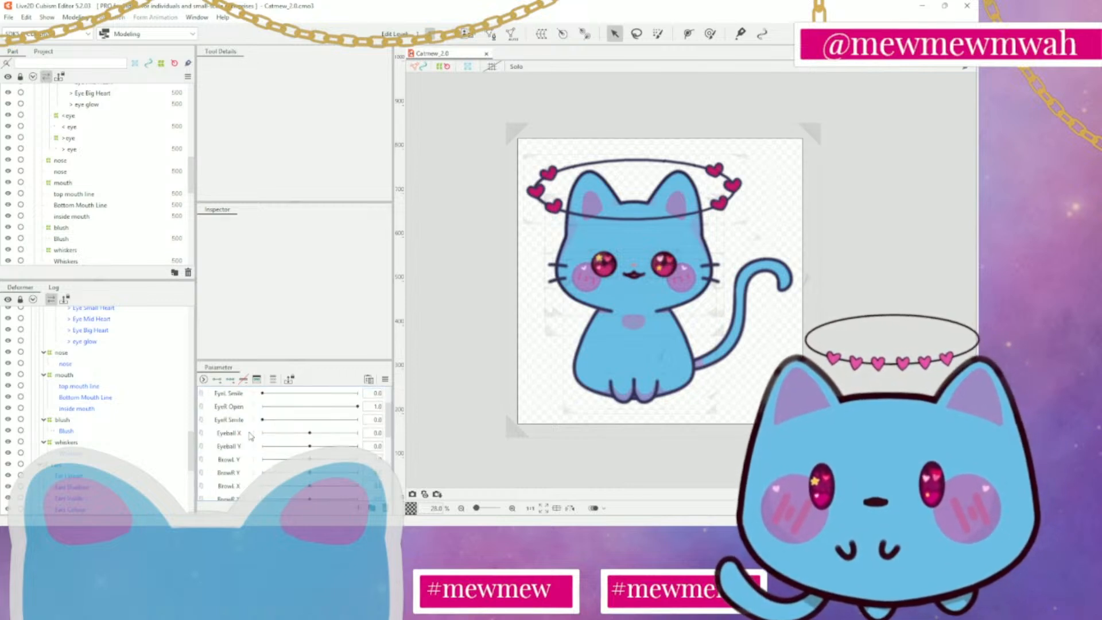
{"action": "scroll", "coordinate": [250, 433], "scroll_direction": "up", "scroll_amount": 2}
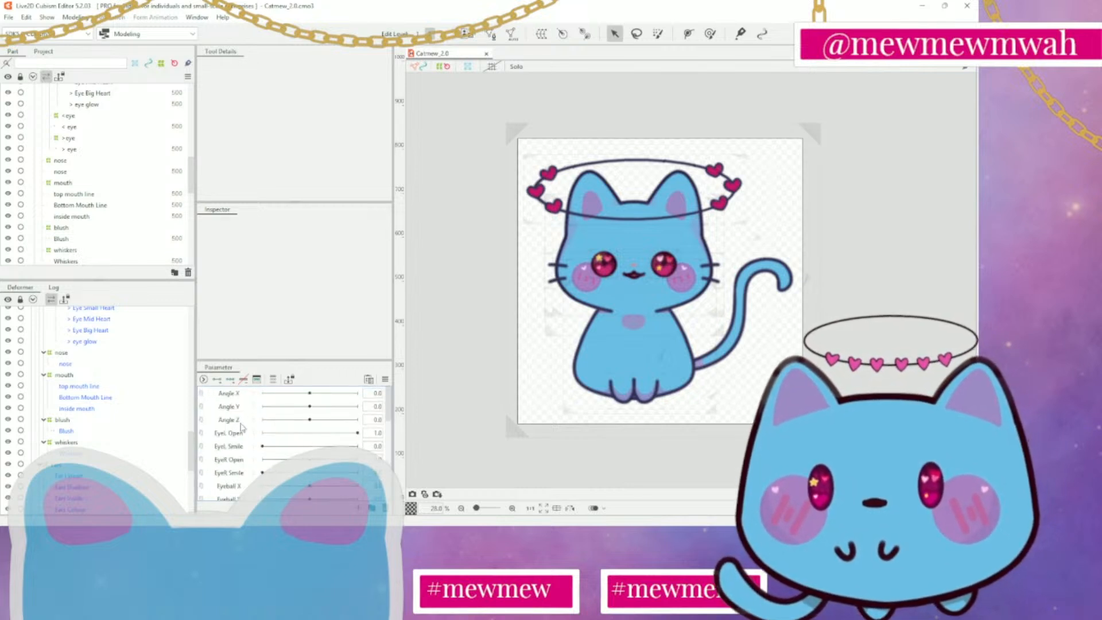
{"action": "left_click", "coordinate": [241, 394], "text": "shift"}
{"action": "left_click", "coordinate": [238, 409]}
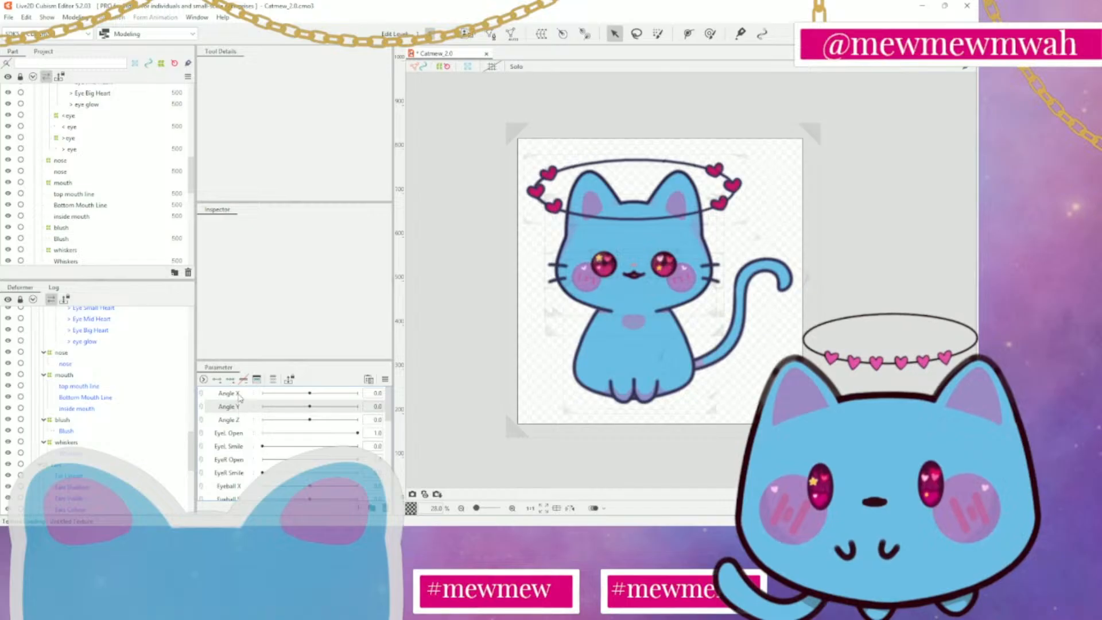
{"action": "left_click", "coordinate": [238, 395]}
{"action": "left_click", "coordinate": [235, 407], "text": "ctrl"}
{"action": "left_click", "coordinate": [234, 421], "text": "ctrl"}
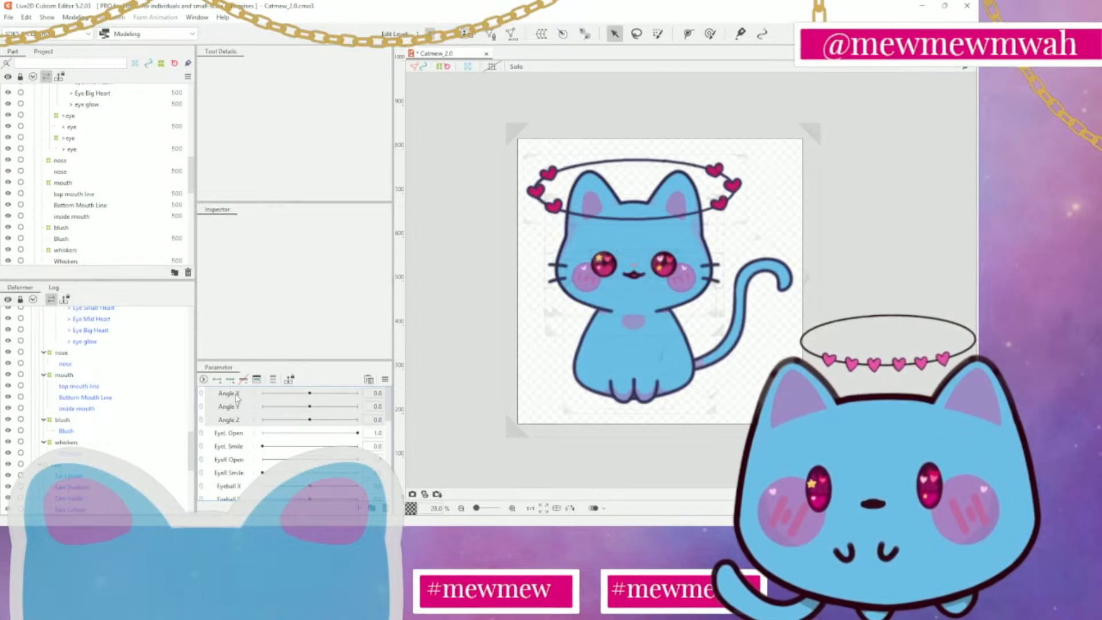
{"action": "scroll", "coordinate": [236, 397], "scroll_direction": "down", "scroll_amount": 5}
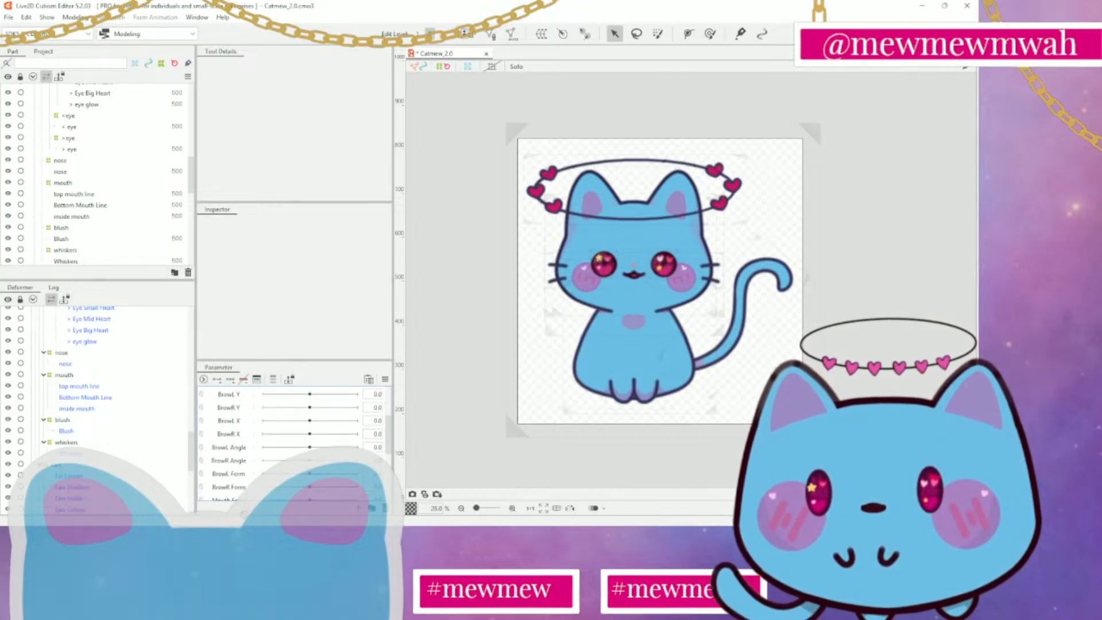
{"action": "scroll", "coordinate": [287, 436], "scroll_direction": "down", "scroll_amount": 2}
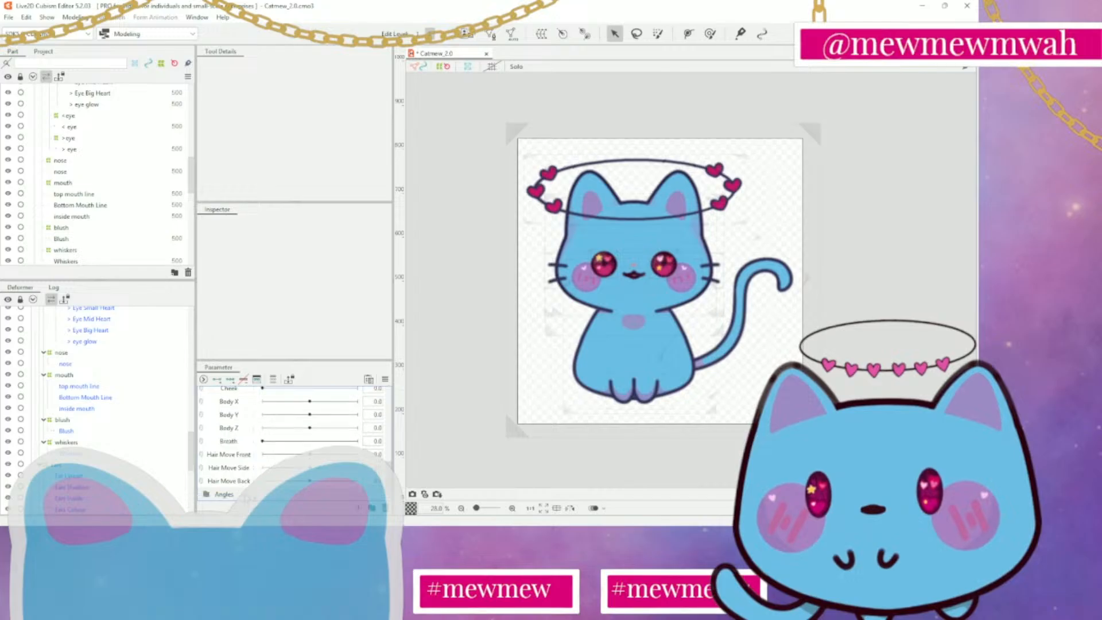
{"action": "scroll", "coordinate": [252, 497], "scroll_direction": "down", "scroll_amount": 1}
{"action": "scroll", "coordinate": [252, 498], "scroll_direction": "down", "scroll_amount": 2}
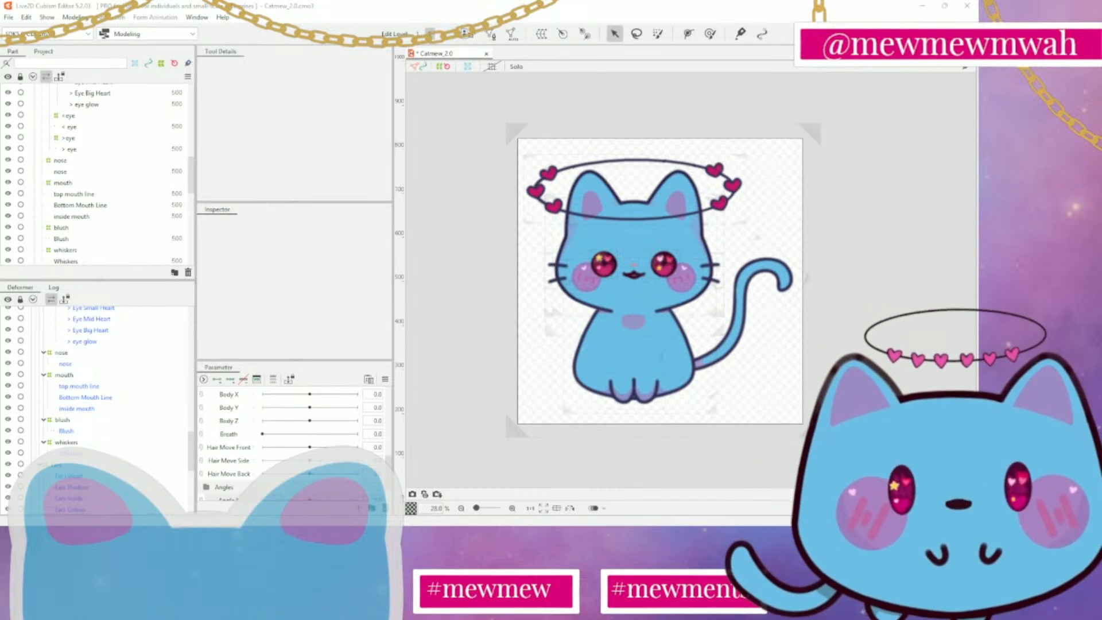
{"action": "scroll", "coordinate": [293, 443], "scroll_direction": "down", "scroll_amount": 1}
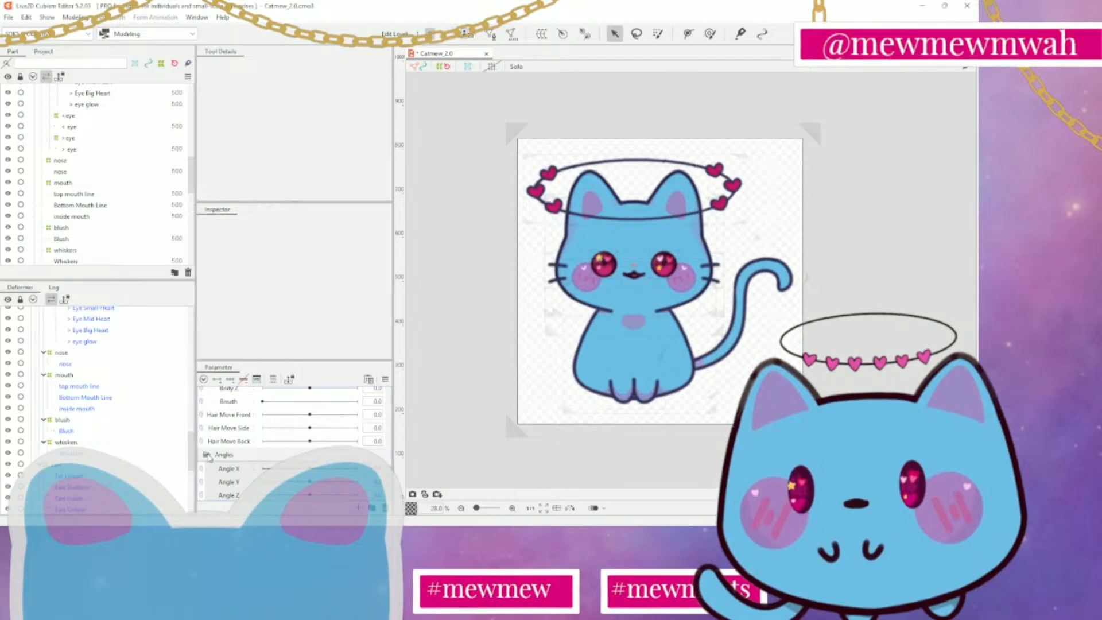
Select the Angles folder, collapse and expand it, and look through the parameter list
{"action": "left_click", "coordinate": [228, 459]}
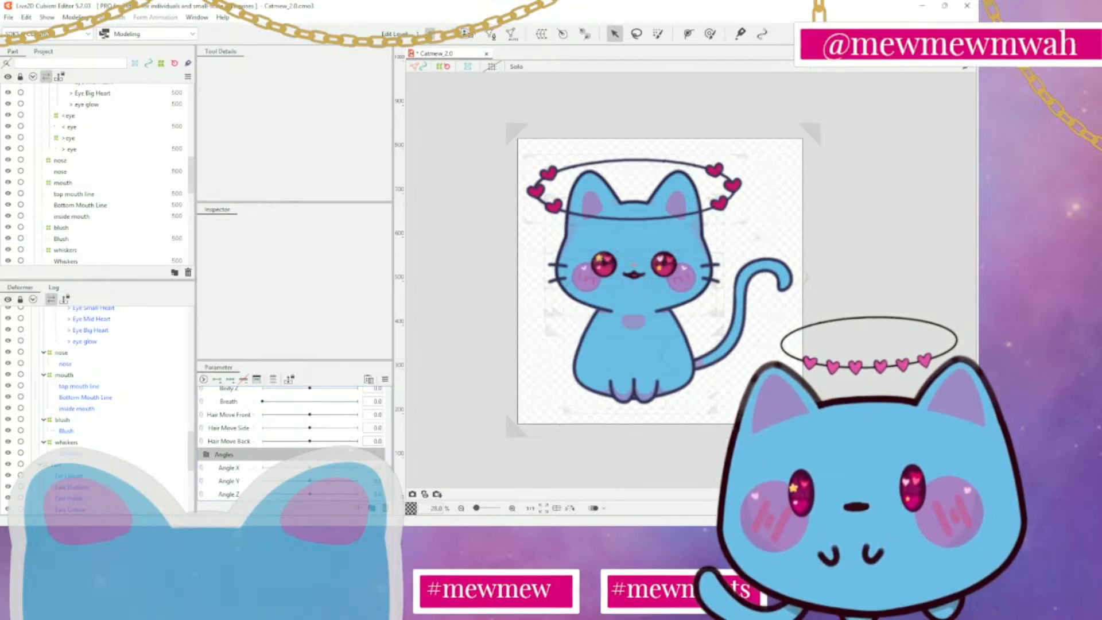
{"action": "left_click", "coordinate": [225, 455]}
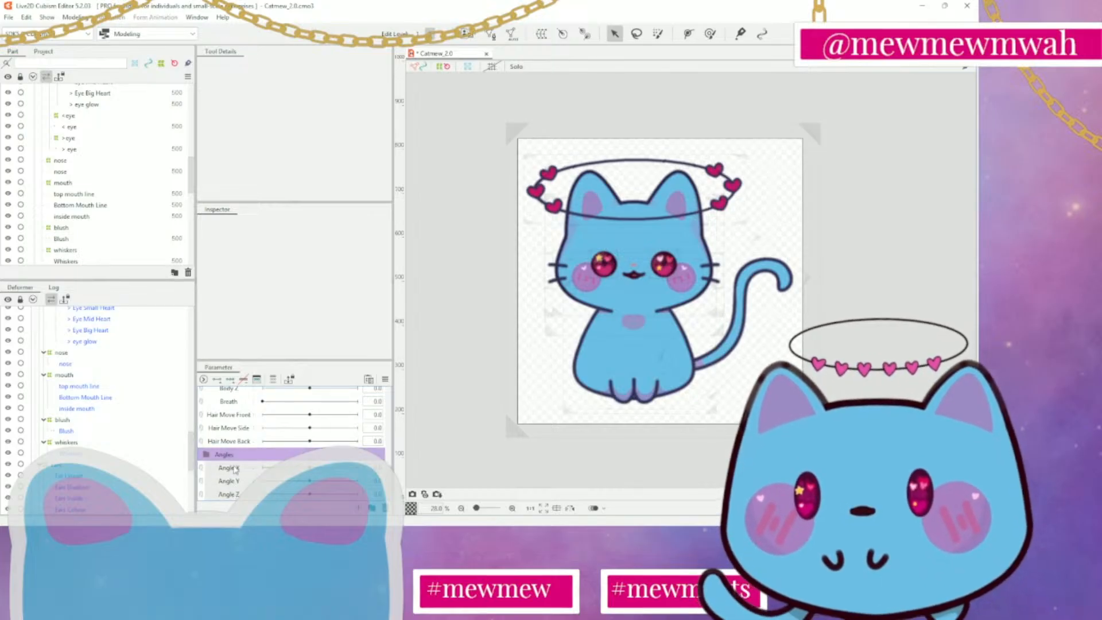
{"action": "left_click_drag", "start_coordinate": [236, 456], "coordinate": [229, 497]}
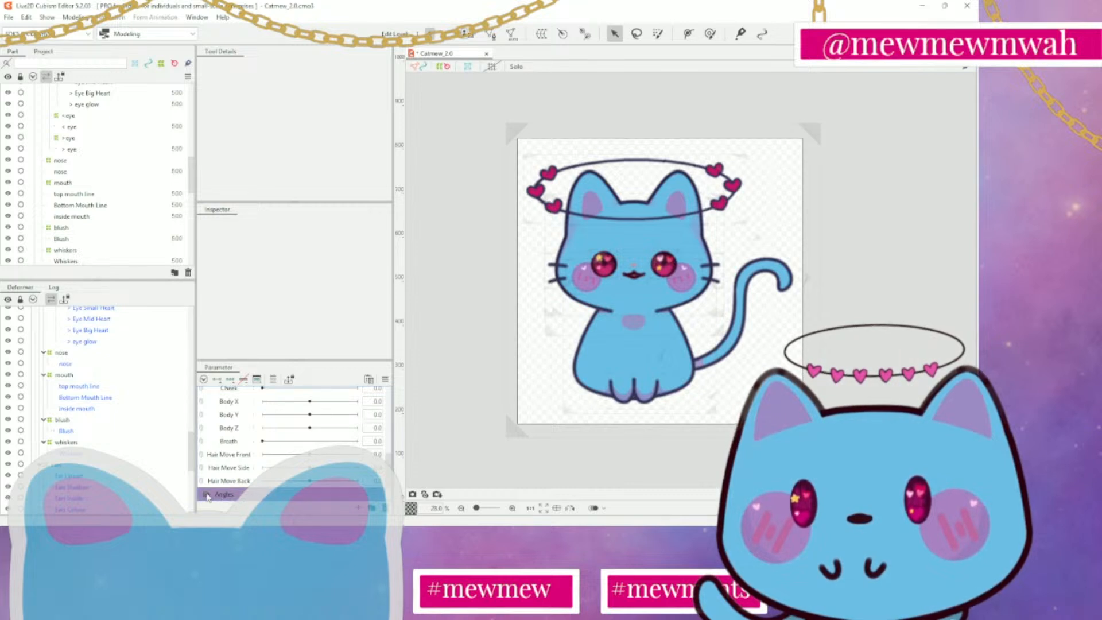
{"action": "scroll", "coordinate": [240, 480], "scroll_direction": "down", "scroll_amount": 5}
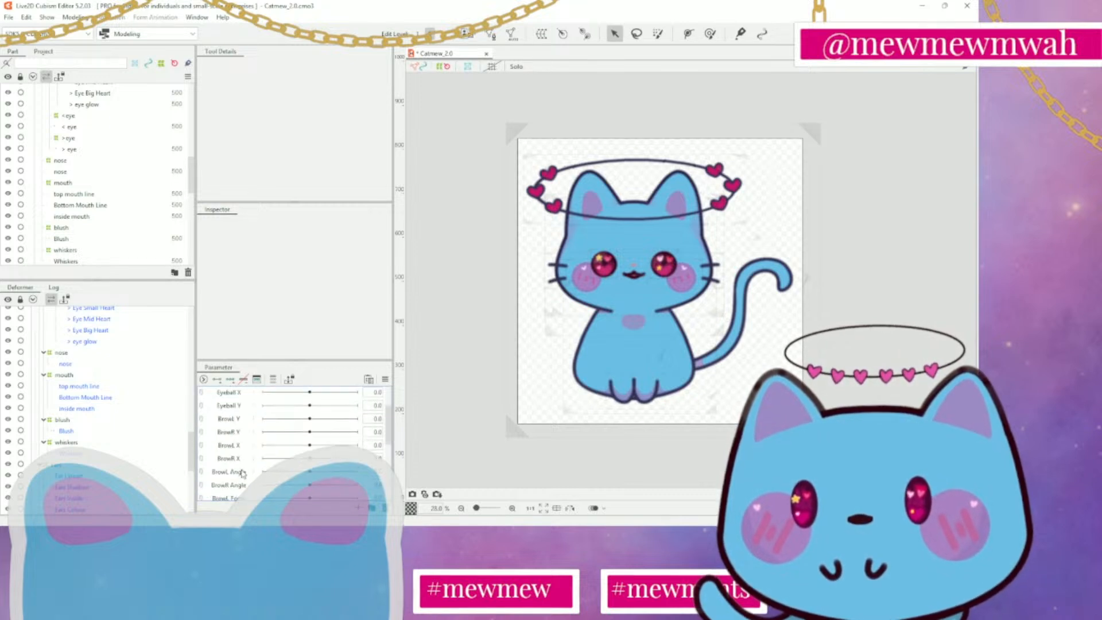
{"action": "scroll", "coordinate": [240, 480], "scroll_direction": "up", "scroll_amount": 5}
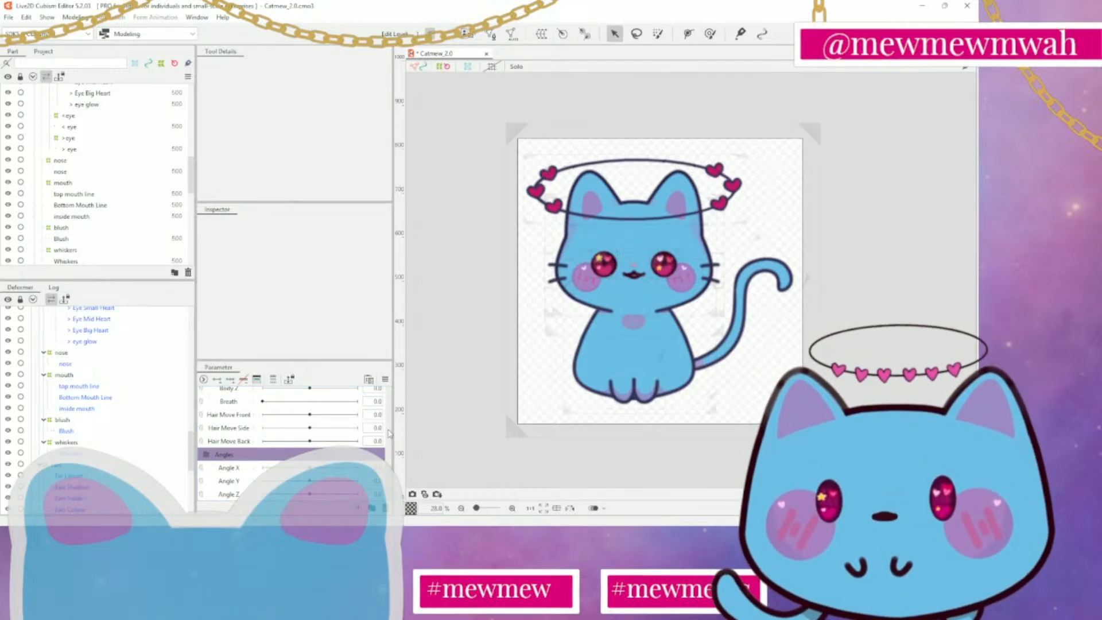
{"action": "scroll", "coordinate": [330, 439], "scroll_direction": "down", "scroll_amount": 5}
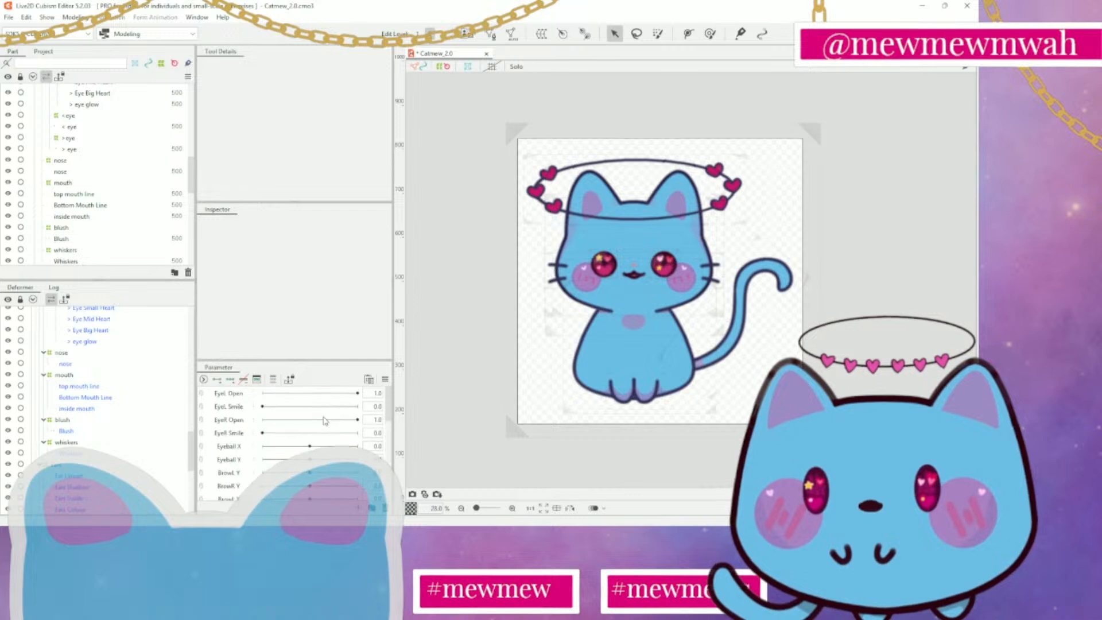
{"action": "scroll", "coordinate": [325, 421], "scroll_direction": "up", "scroll_amount": 5}
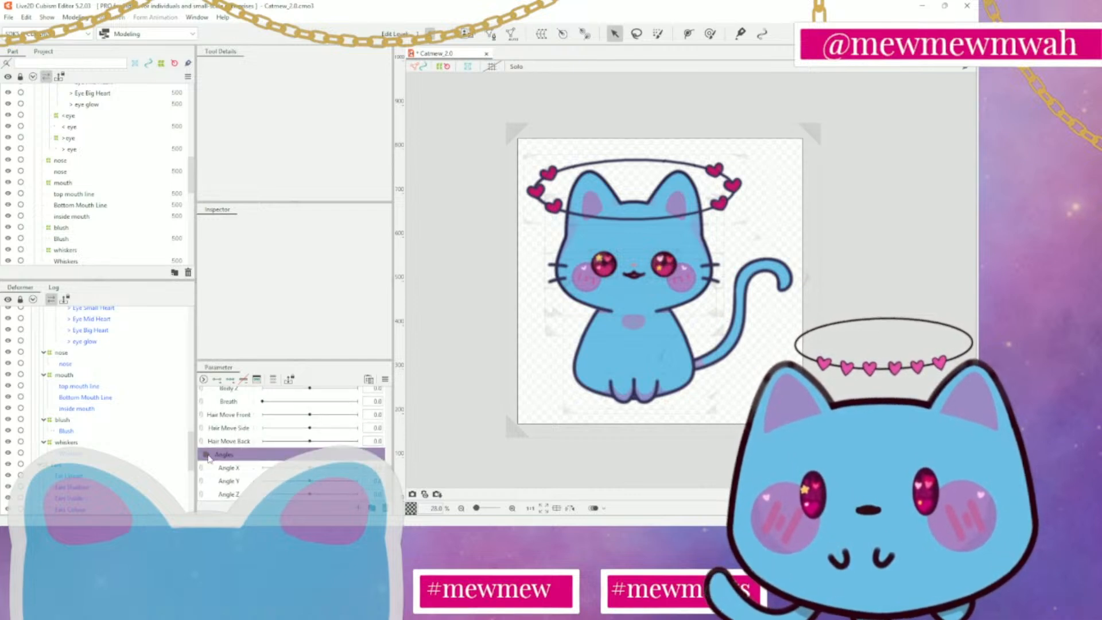
Move the Angles folder to the start of the parameter list and put Angle X, Angle Y and Angle Z back inside it
{"action": "left_click_drag", "start_coordinate": [240, 454], "coordinate": [246, 386]}
{"action": "scroll", "coordinate": [303, 491], "scroll_direction": "down", "scroll_amount": 3}
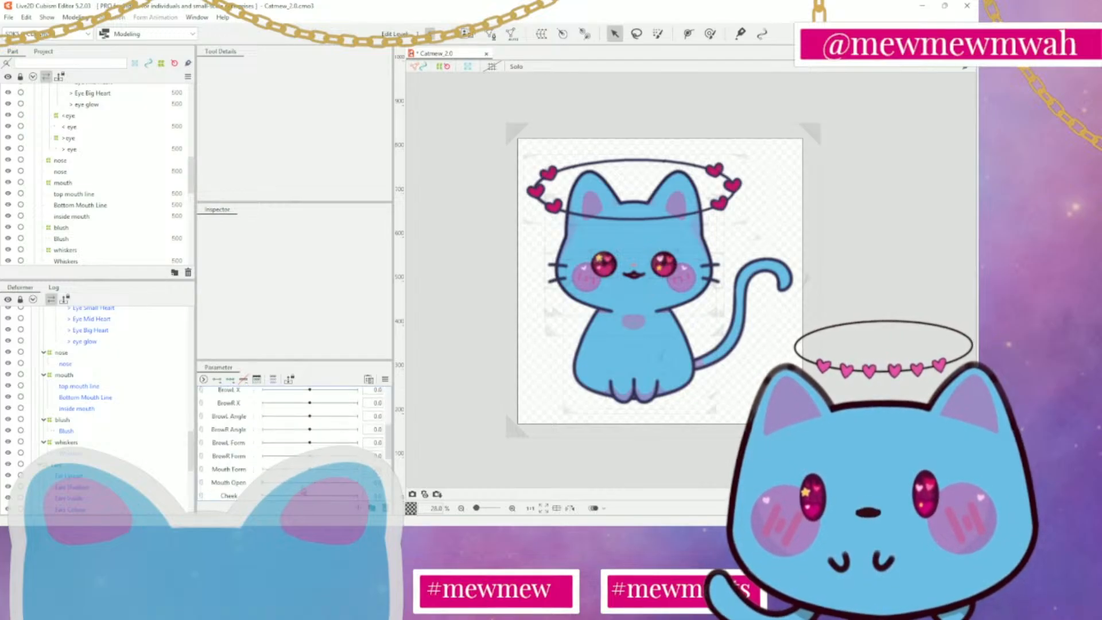
{"action": "scroll", "coordinate": [292, 442], "scroll_direction": "down", "scroll_amount": 3}
{"action": "left_click", "coordinate": [246, 468]}
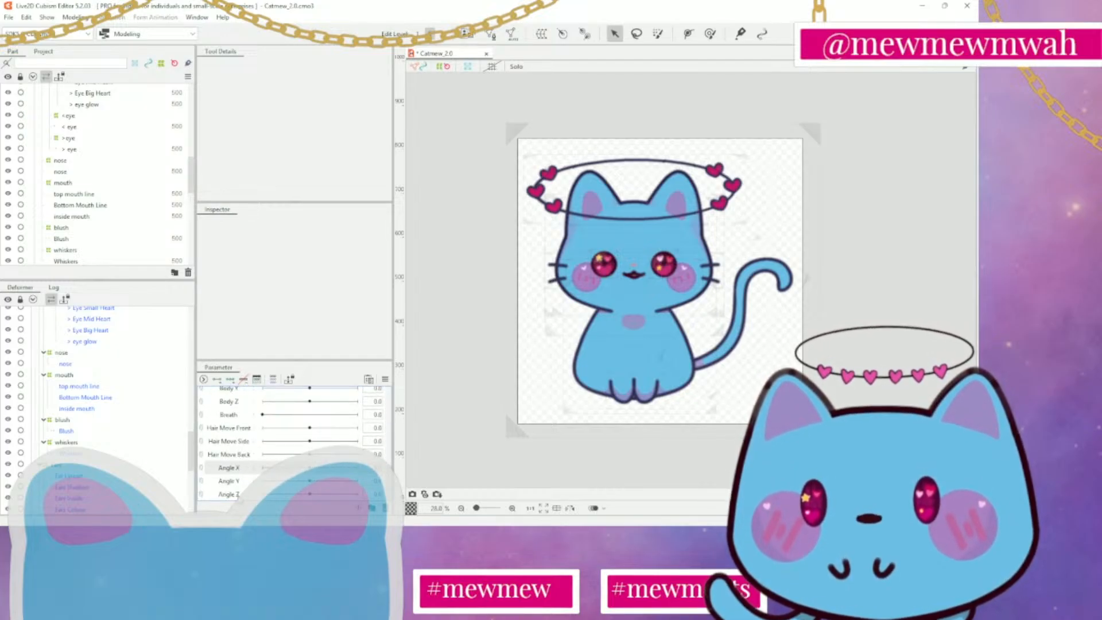
{"action": "left_click", "coordinate": [239, 496], "text": "shift"}
{"action": "left_click_drag", "start_coordinate": [239, 494], "coordinate": [211, 396]}
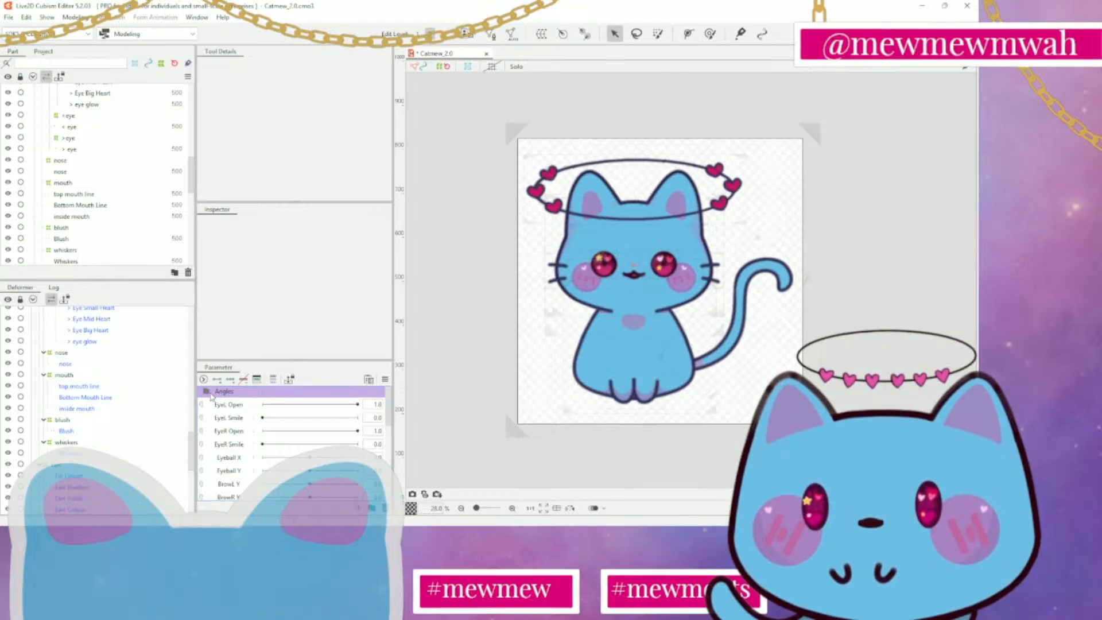
{"action": "left_click", "coordinate": [208, 394]}
{"action": "left_click", "coordinate": [208, 393]}
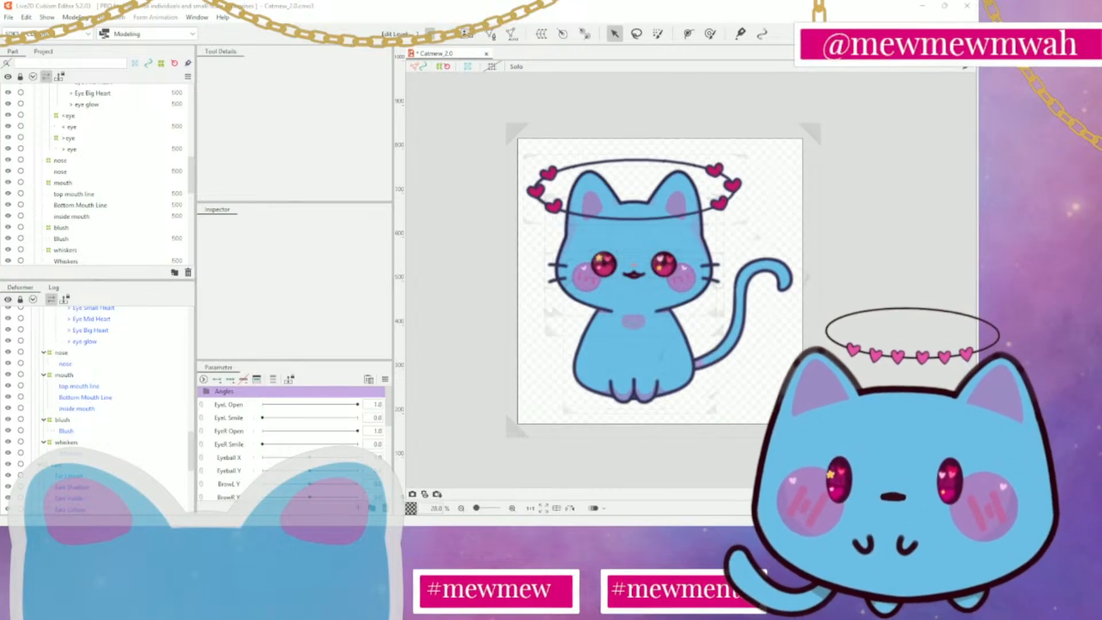
Collapse the Paws, Body, Tail and Head deformers in the deformer tree
{"action": "scroll", "coordinate": [97, 402], "scroll_direction": "up", "scroll_amount": 1}
{"action": "scroll", "coordinate": [97, 402], "scroll_direction": "up", "scroll_amount": 5}
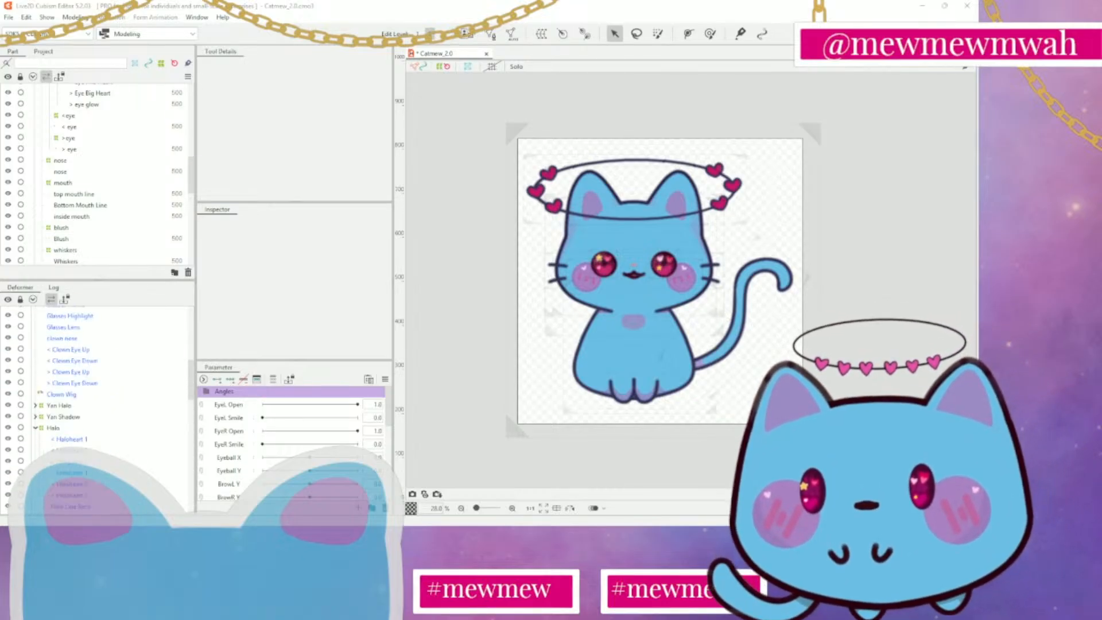
{"action": "scroll", "coordinate": [97, 402], "scroll_direction": "down", "scroll_amount": 10}
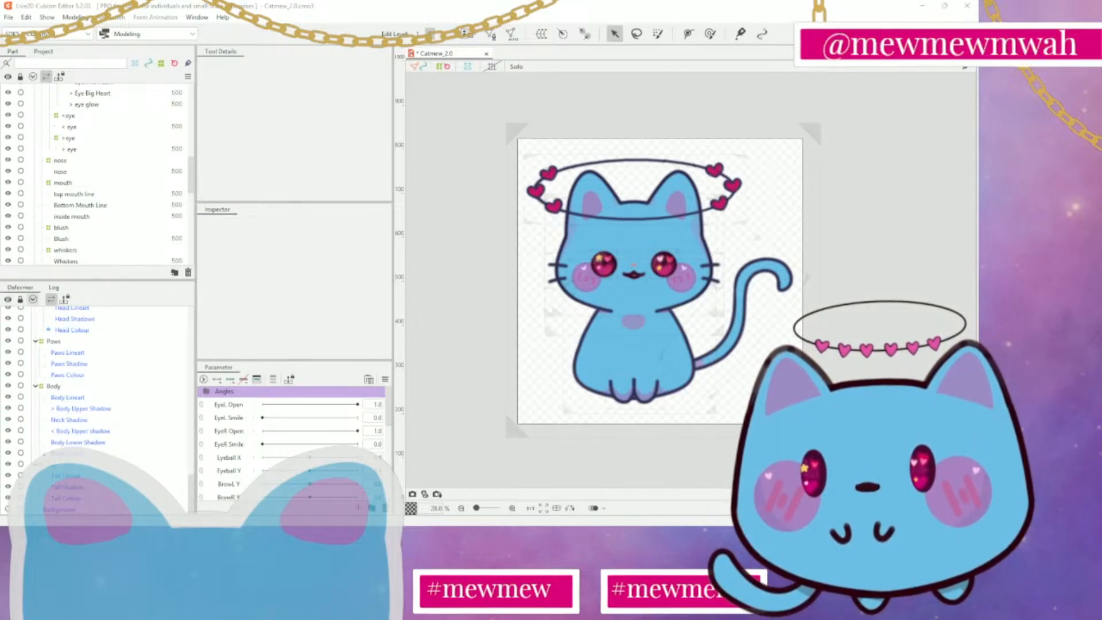
{"action": "left_click", "coordinate": [35, 341]}
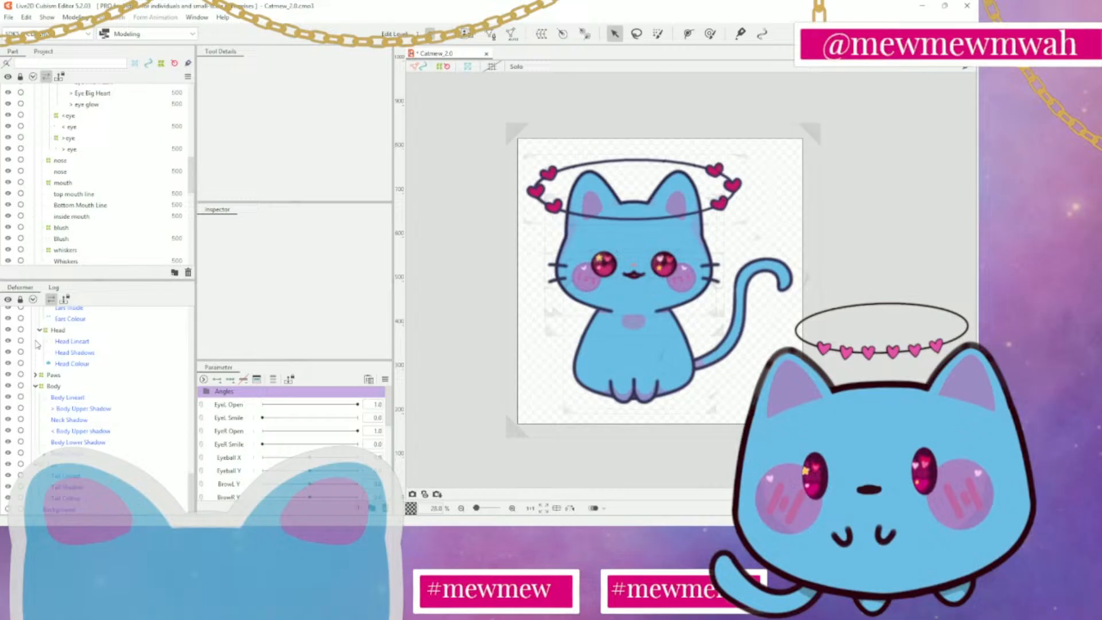
{"action": "left_click", "coordinate": [36, 385]}
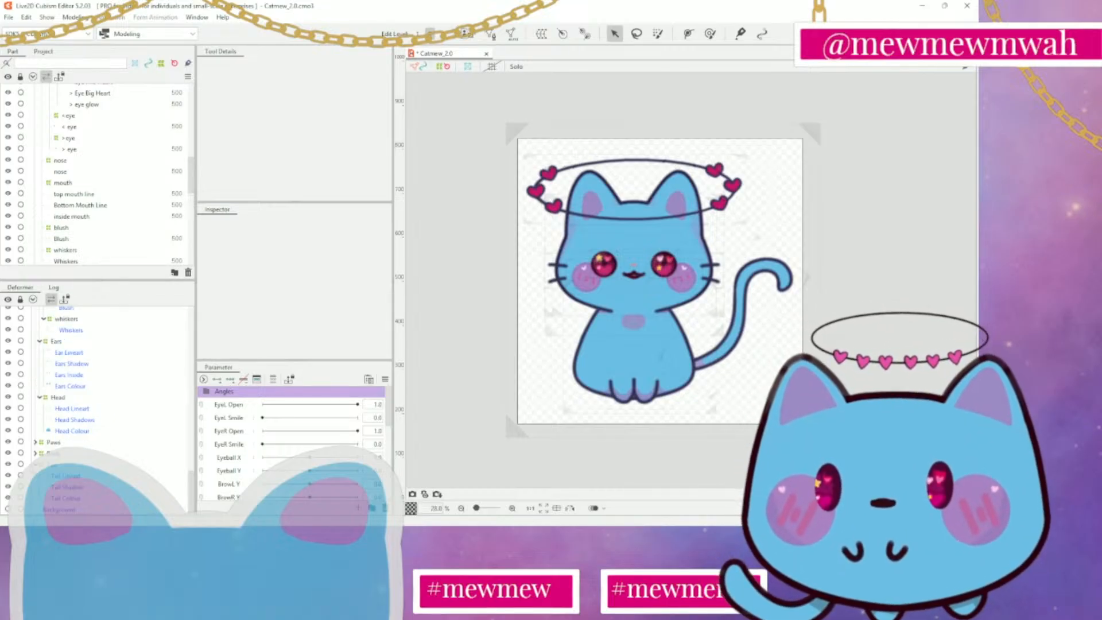
{"action": "left_click", "coordinate": [36, 464]}
{"action": "left_click", "coordinate": [38, 431]}
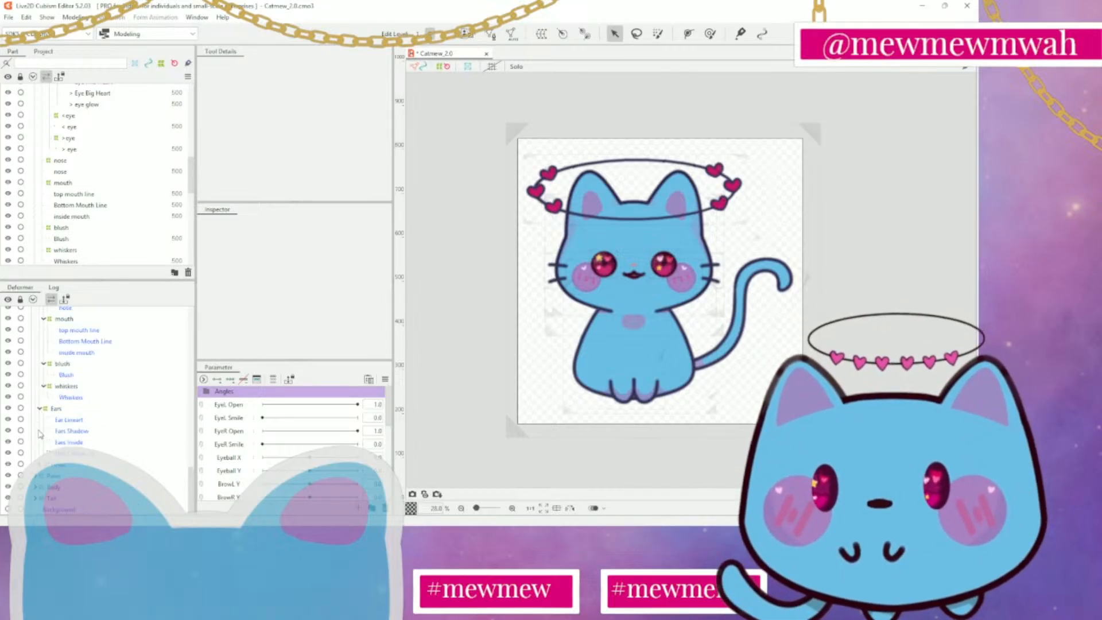
Collapse the Ears, whiskers, blush, mouth and nose deformers in the deformer tree
{"action": "left_click", "coordinate": [42, 409]}
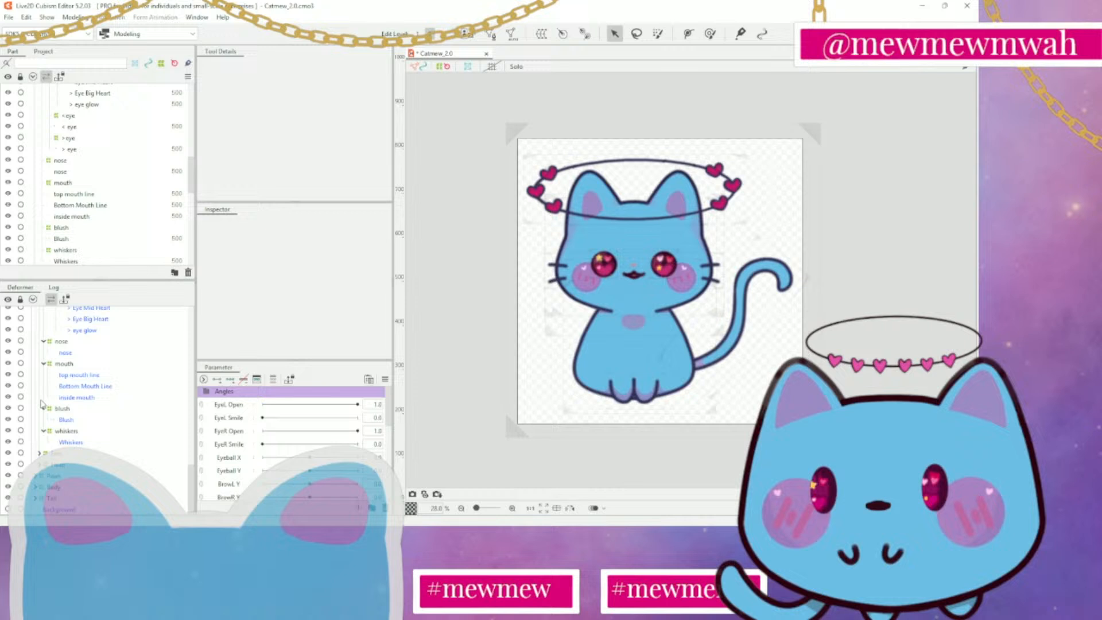
{"action": "left_click", "coordinate": [43, 430]}
{"action": "left_click", "coordinate": [43, 420]}
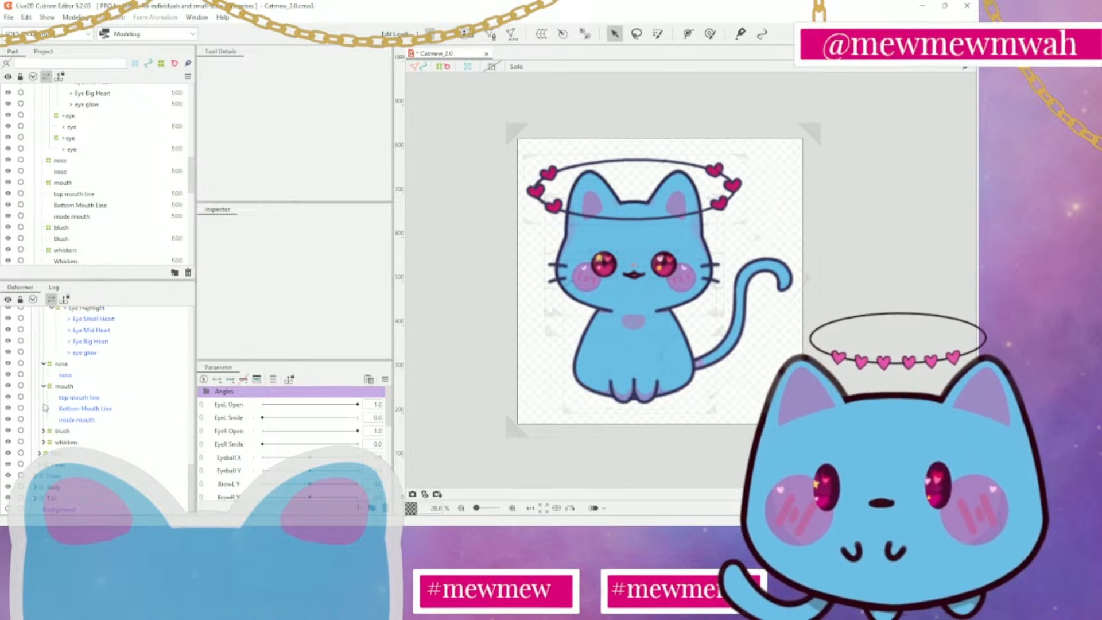
{"action": "left_click", "coordinate": [43, 386]}
{"action": "left_click", "coordinate": [44, 397]}
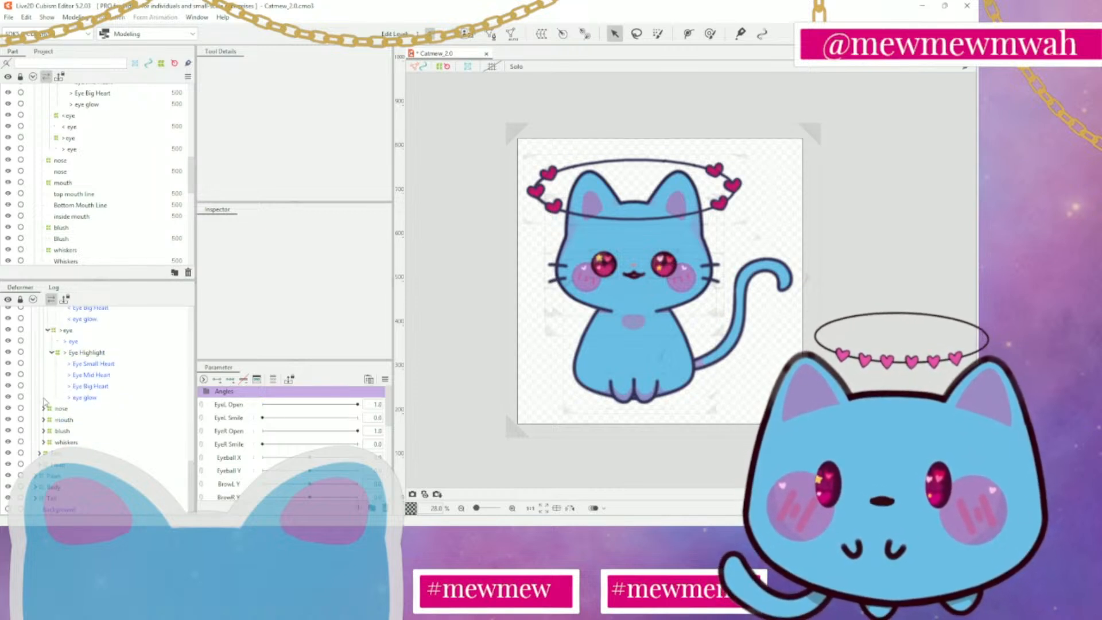
Collapse both Eye Highlight and eye deformers and the Head Color Warp that contains them
{"action": "left_click", "coordinate": [53, 354]}
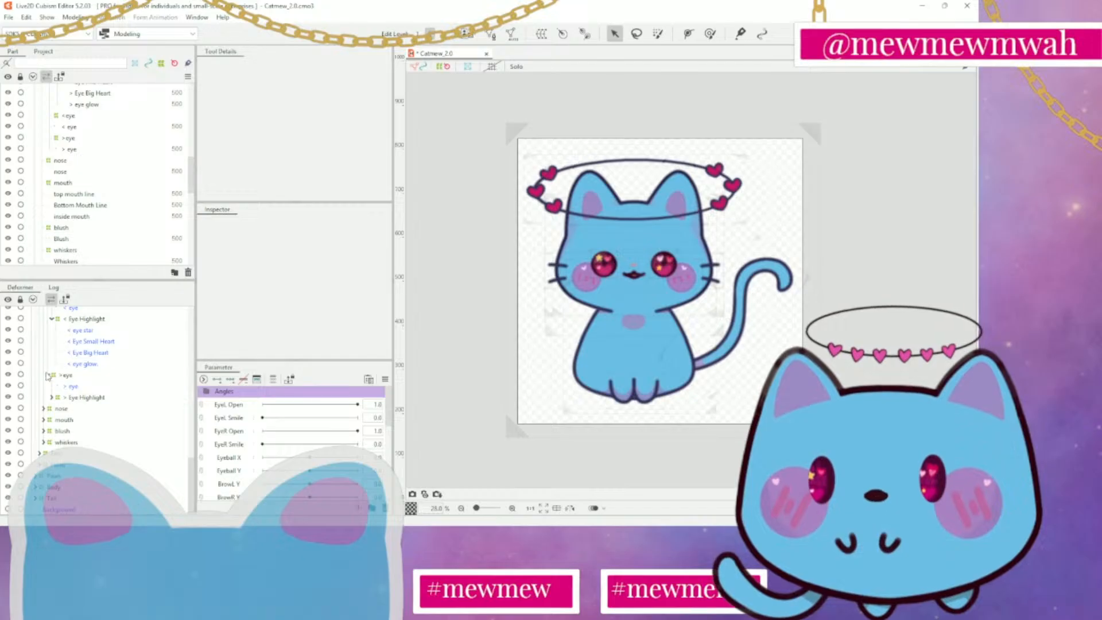
{"action": "left_click", "coordinate": [47, 375]}
{"action": "left_click", "coordinate": [51, 342]}
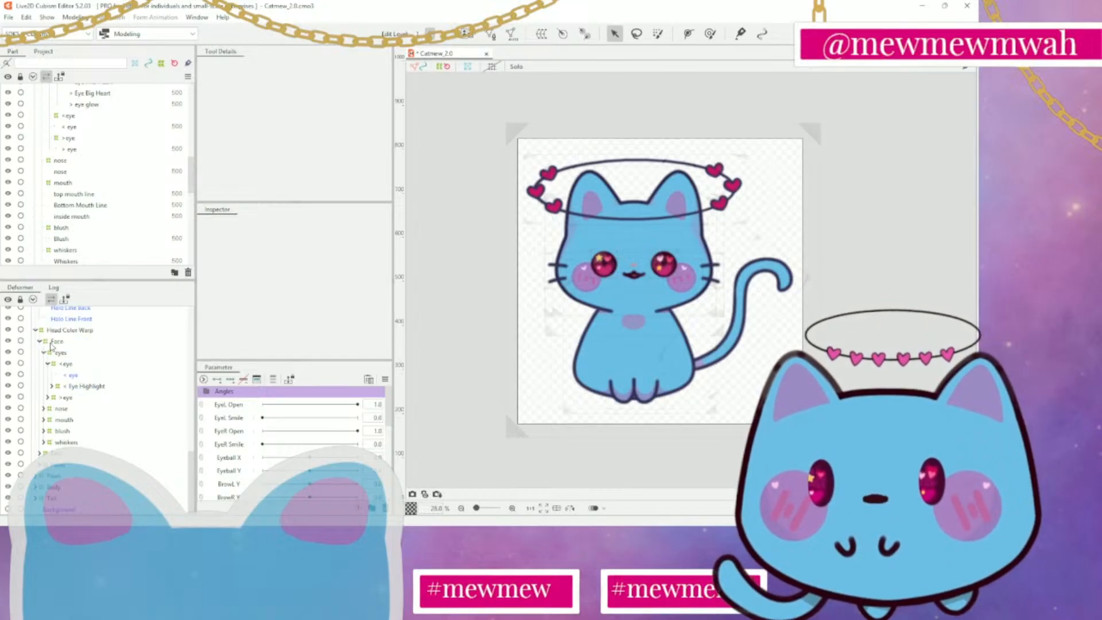
{"action": "left_click", "coordinate": [49, 365]}
{"action": "left_click", "coordinate": [38, 363]}
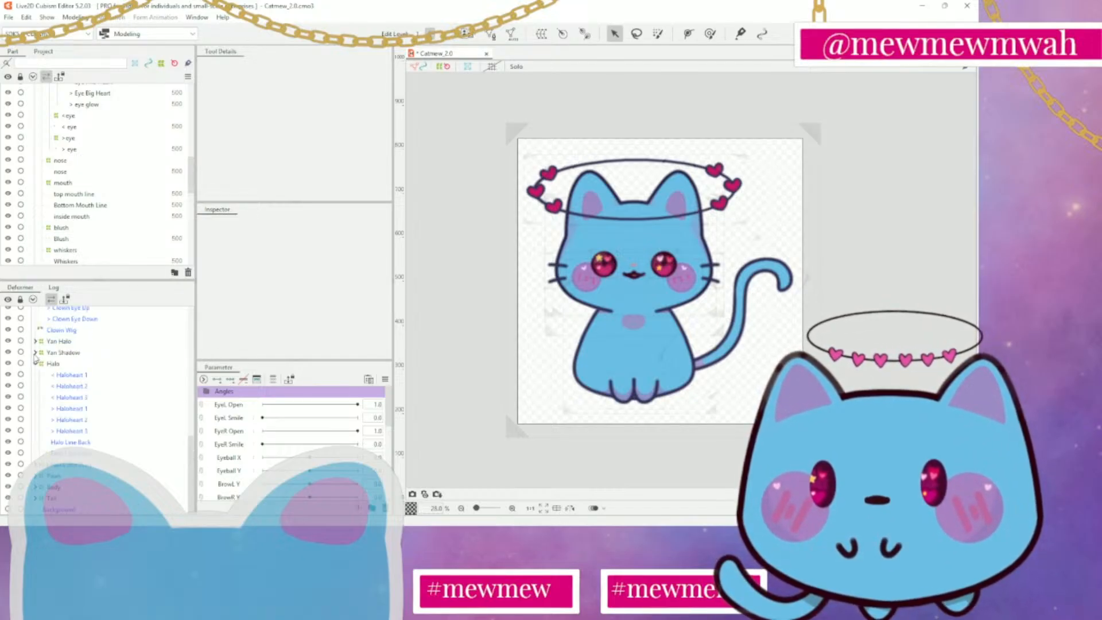
Expand the Yan Shadow and Yan Halo deformers, and fold the whole deformer tree up under Cat Mew
{"action": "left_click", "coordinate": [35, 353]}
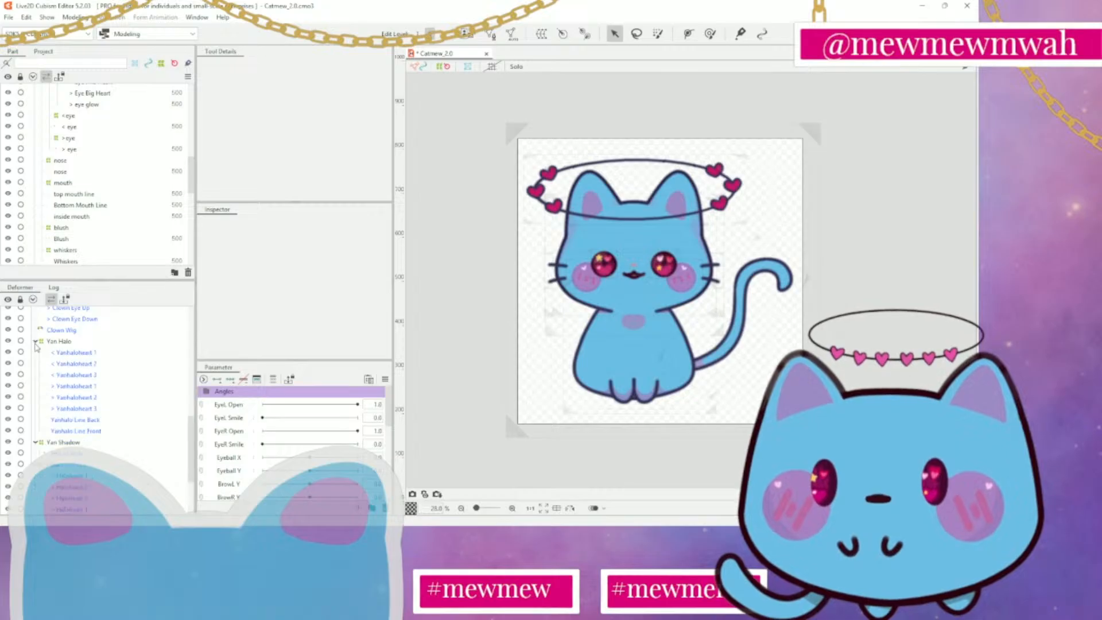
{"action": "scroll", "coordinate": [36, 350], "scroll_direction": "up", "scroll_amount": 3}
{"action": "scroll", "coordinate": [38, 402], "scroll_direction": "up", "scroll_amount": 5}
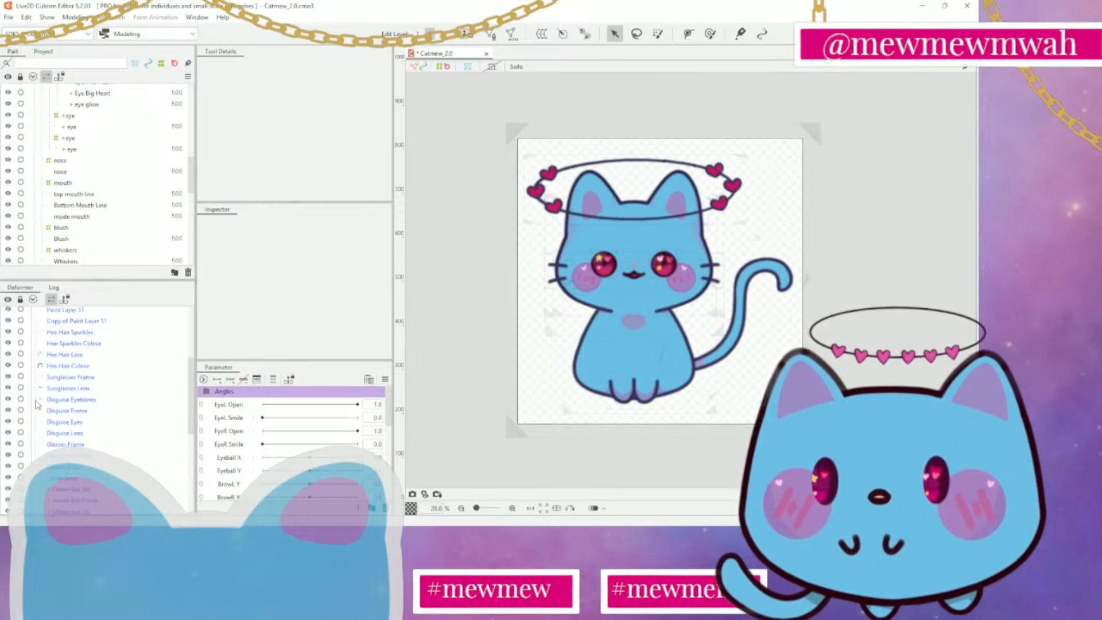
{"action": "left_click", "coordinate": [31, 312]}
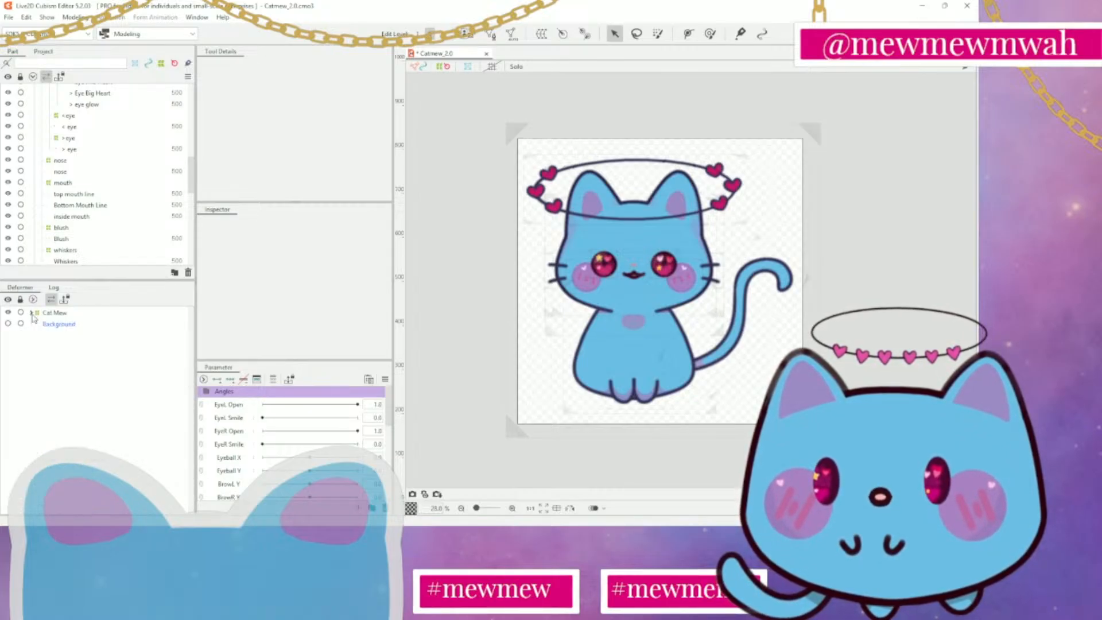
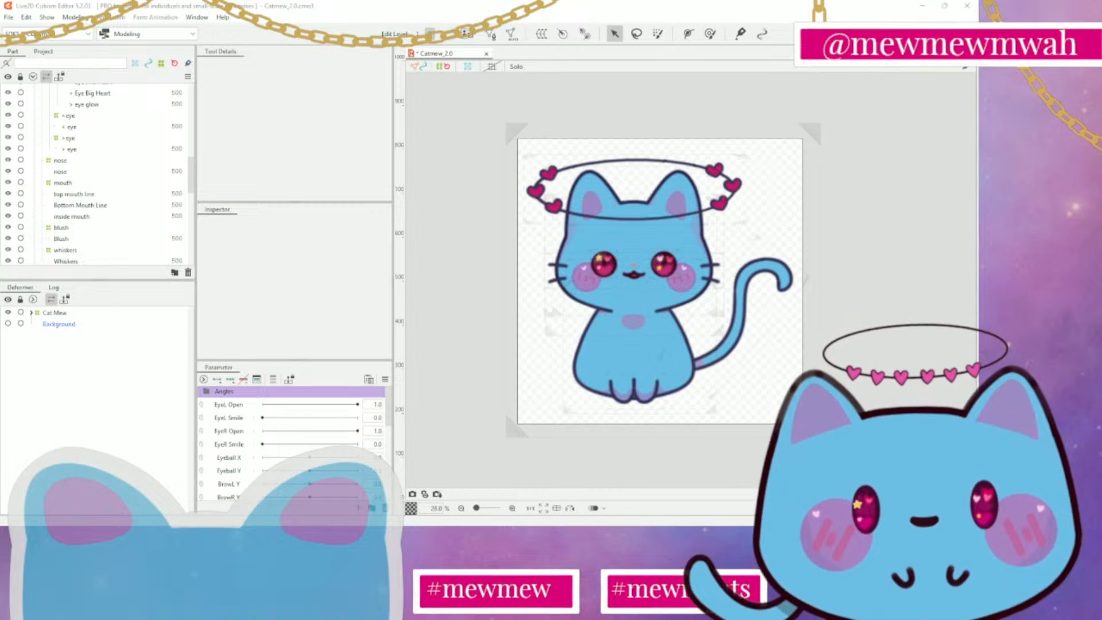
Try to flatten the < Eye Highlight warp deformer from its upper edge, and undo the change
{"action": "scroll", "coordinate": [596, 266], "scroll_direction": "up", "scroll_amount": 5}
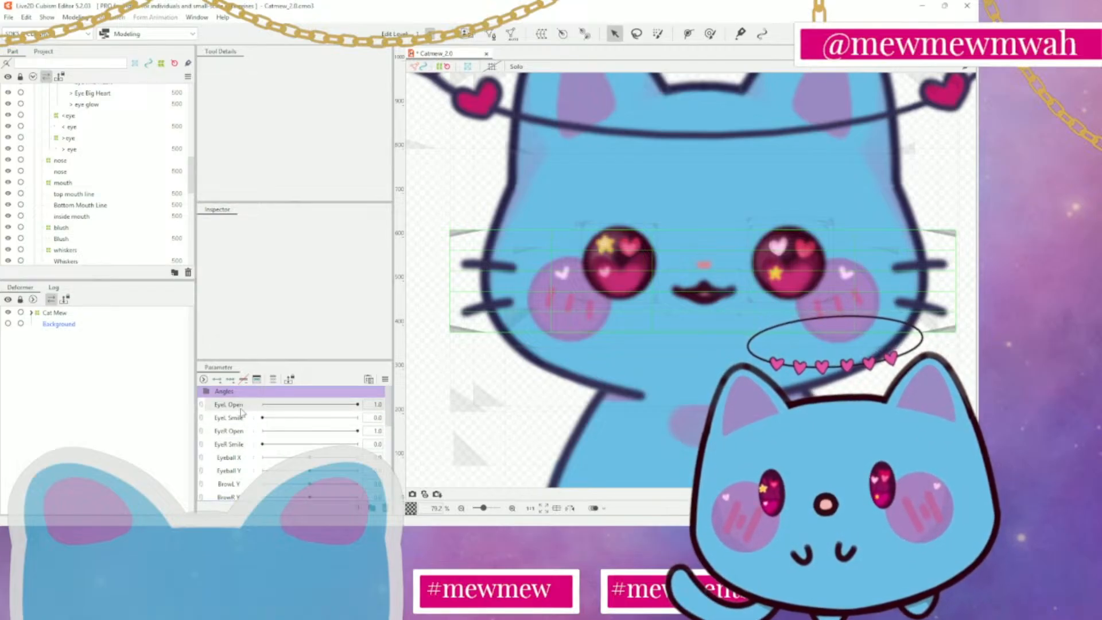
{"action": "scroll", "coordinate": [52, 213], "scroll_direction": "up", "scroll_amount": 2}
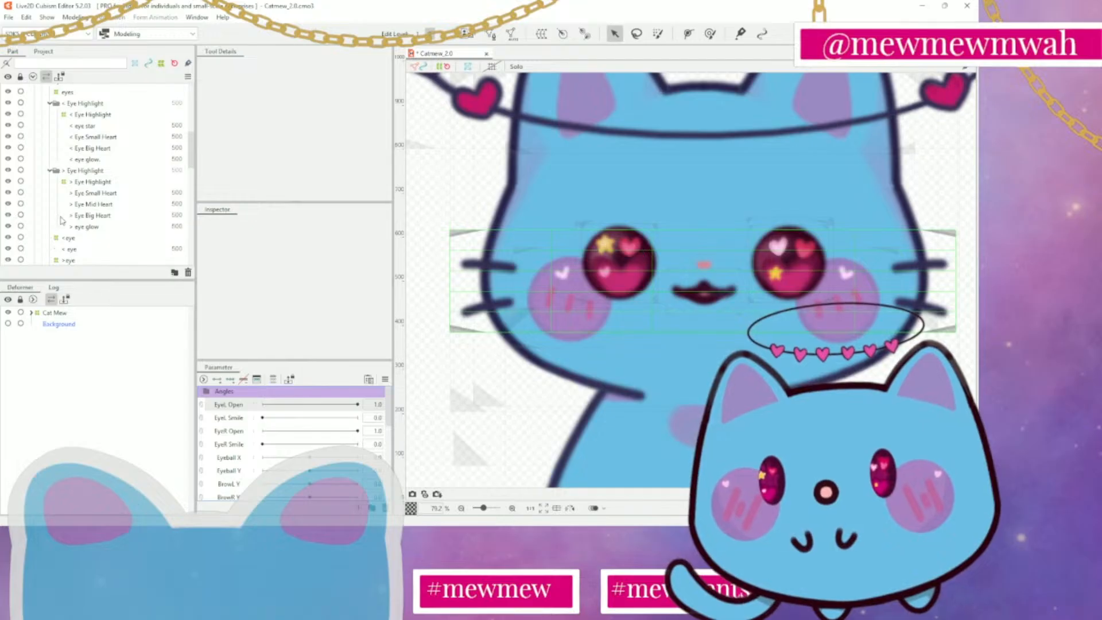
{"action": "scroll", "coordinate": [69, 218], "scroll_direction": "up", "scroll_amount": 2}
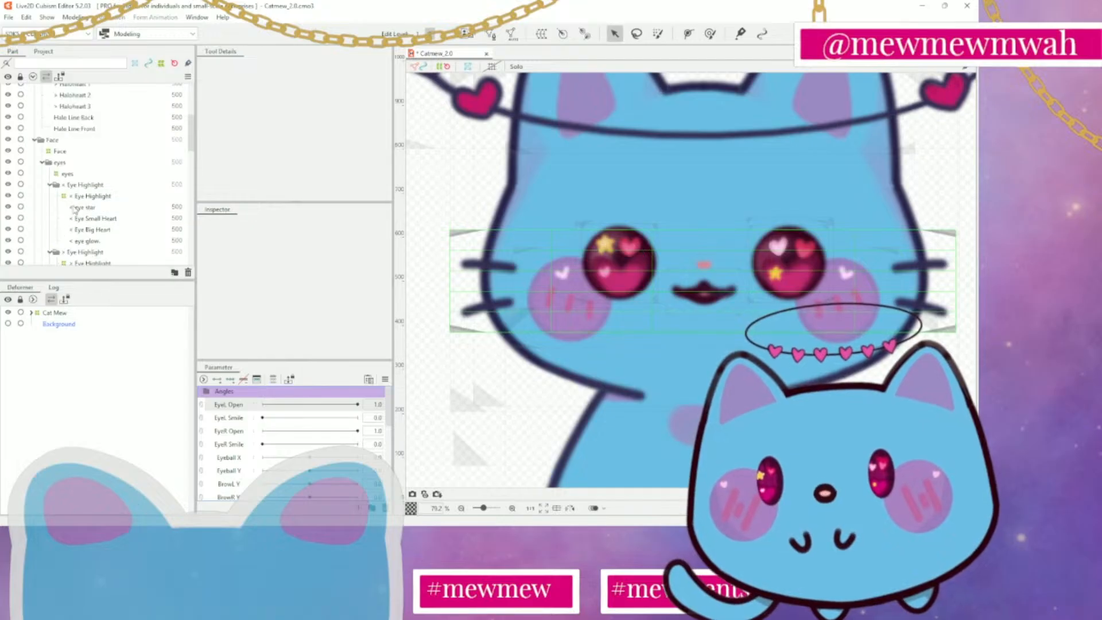
{"action": "left_click", "coordinate": [85, 175]}
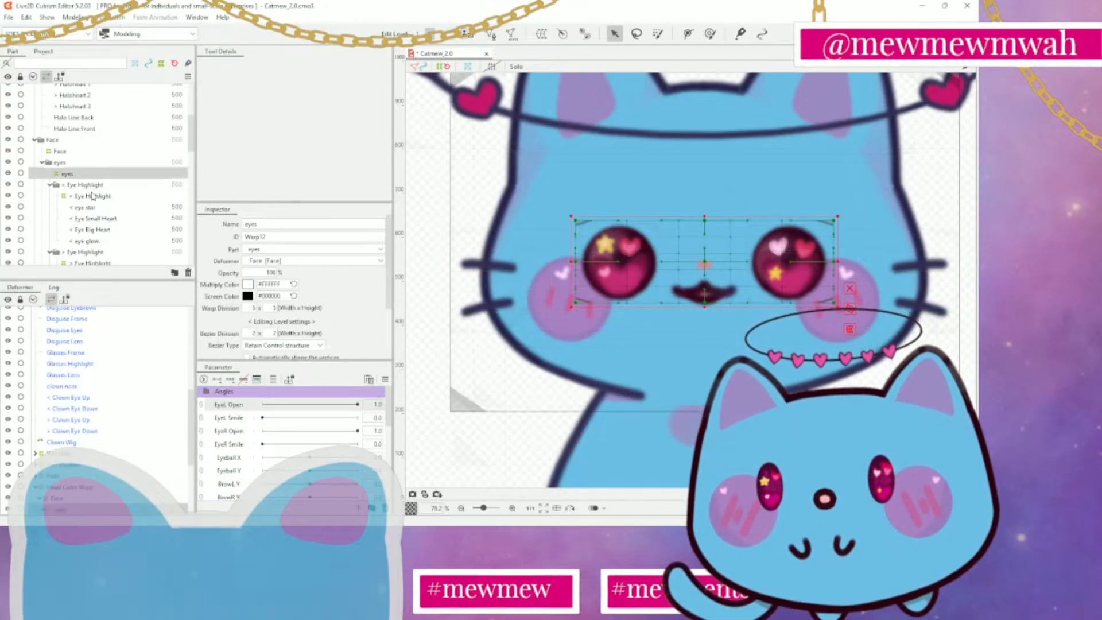
{"action": "left_click", "coordinate": [98, 186]}
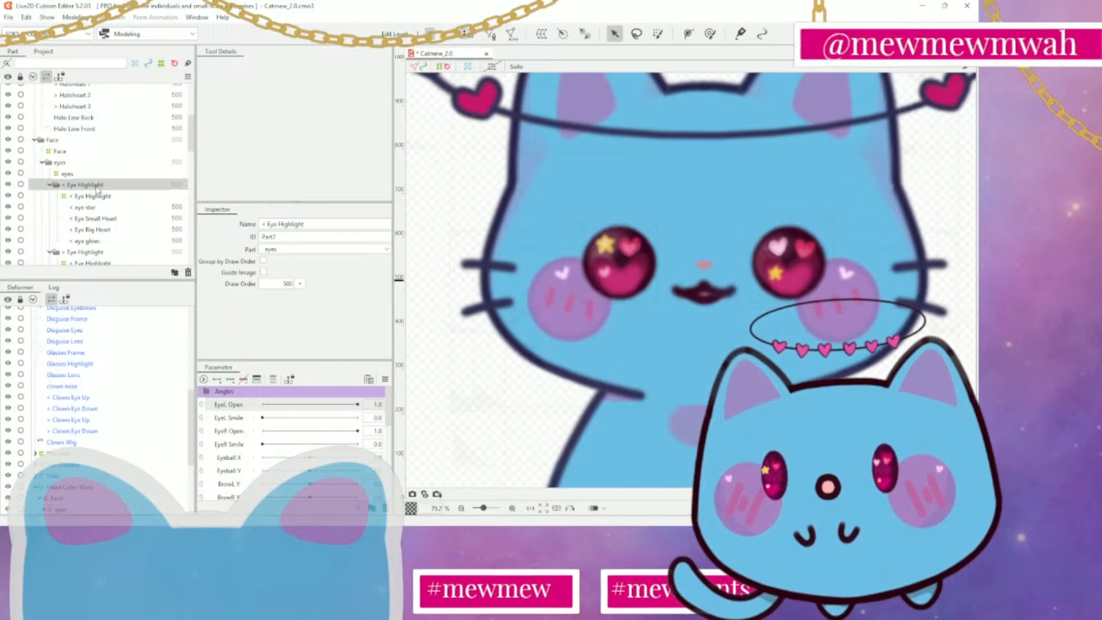
{"action": "left_click", "coordinate": [98, 196]}
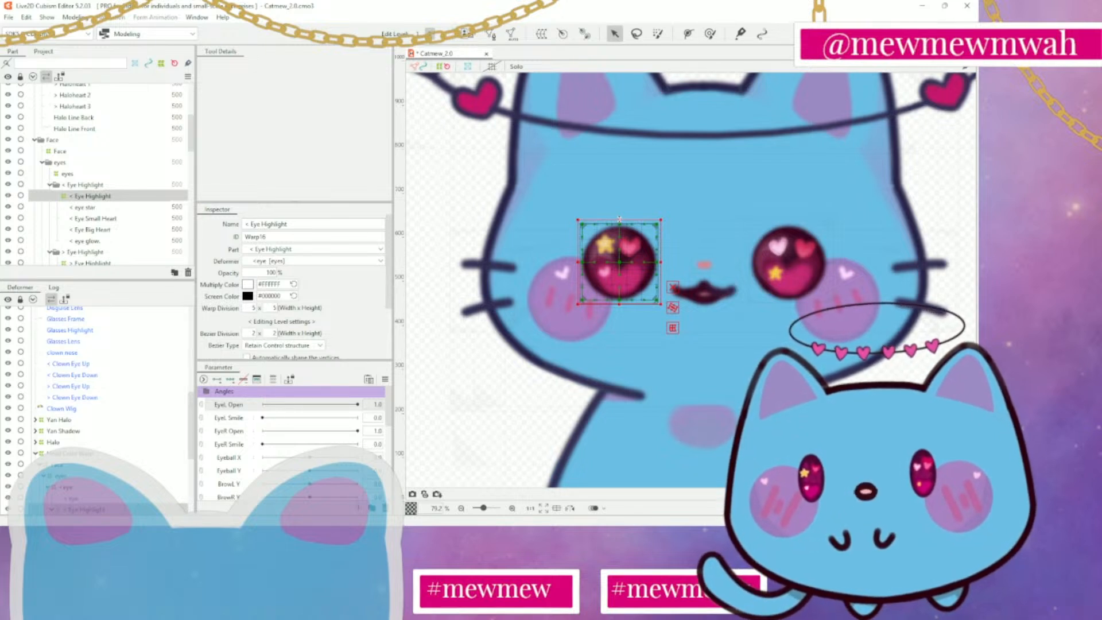
{"action": "left_click_drag", "start_coordinate": [620, 219], "coordinate": [622, 234]}
{"action": "key", "text": "ctrl+z"}
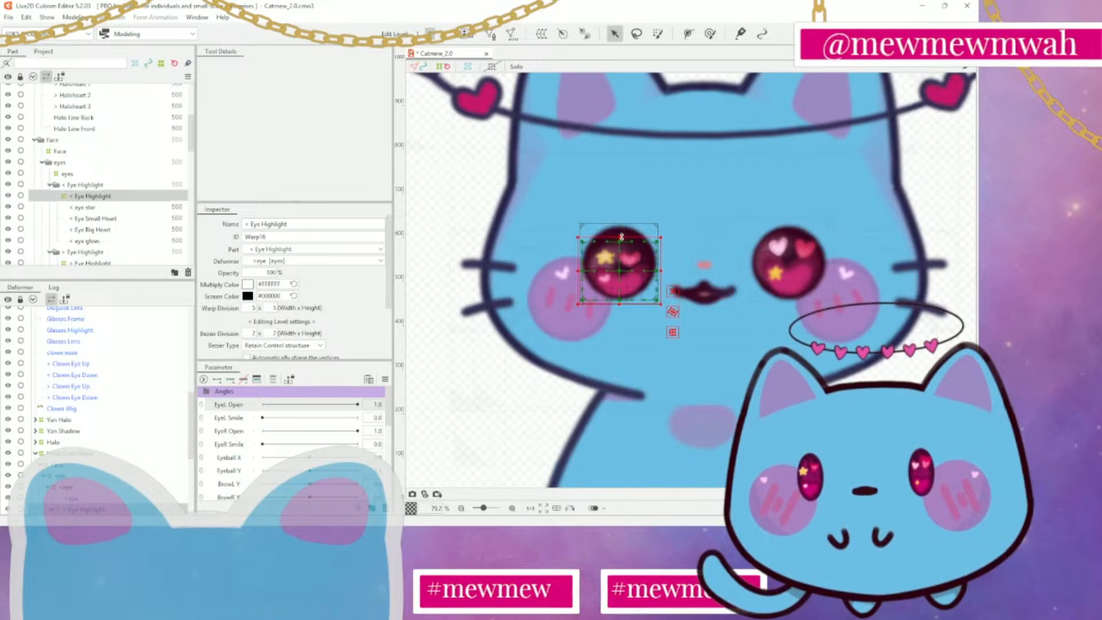
{"action": "key", "text": "ctrl+z"}
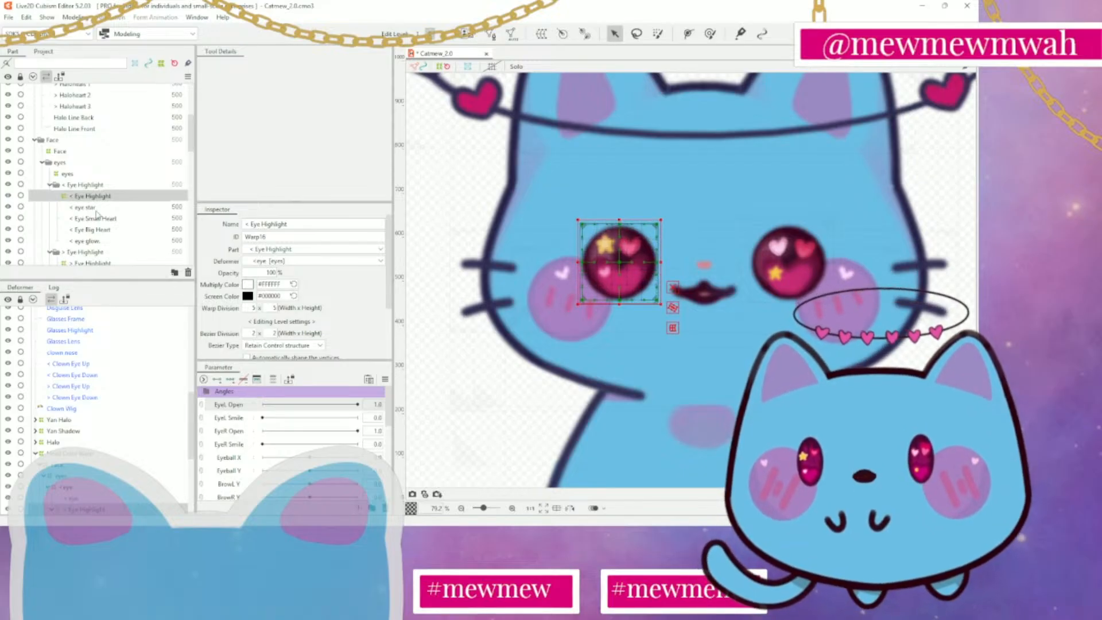
Add two EyeL Open keys to the < eye warp deformer and flatten it into a thin sliver at value 0.0
{"action": "scroll", "coordinate": [96, 215], "scroll_direction": "down", "scroll_amount": 4}
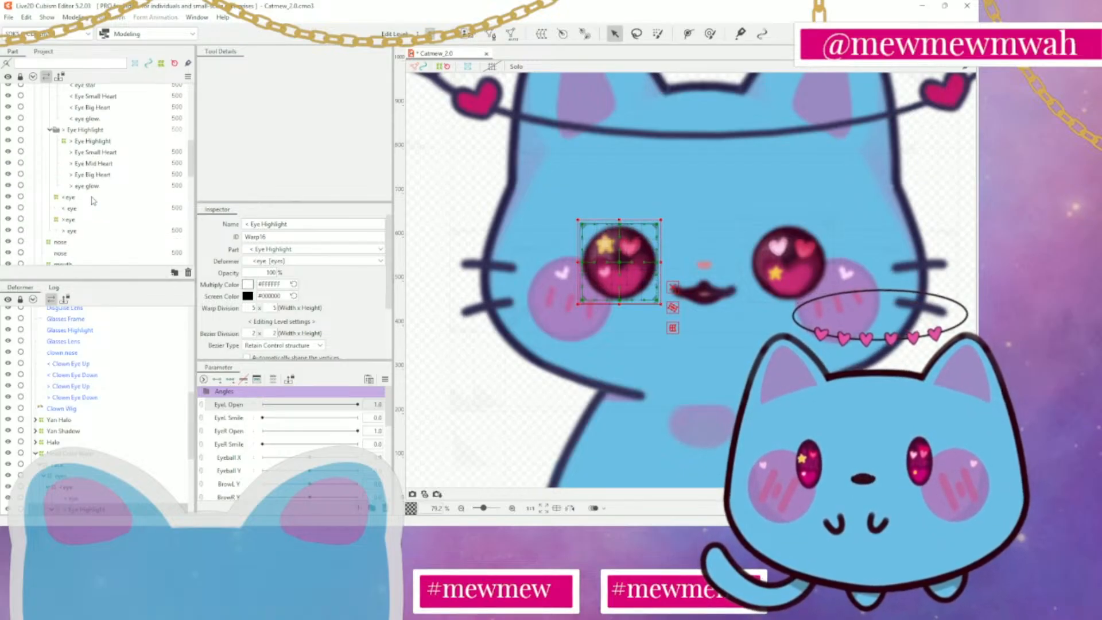
{"action": "left_click", "coordinate": [81, 198]}
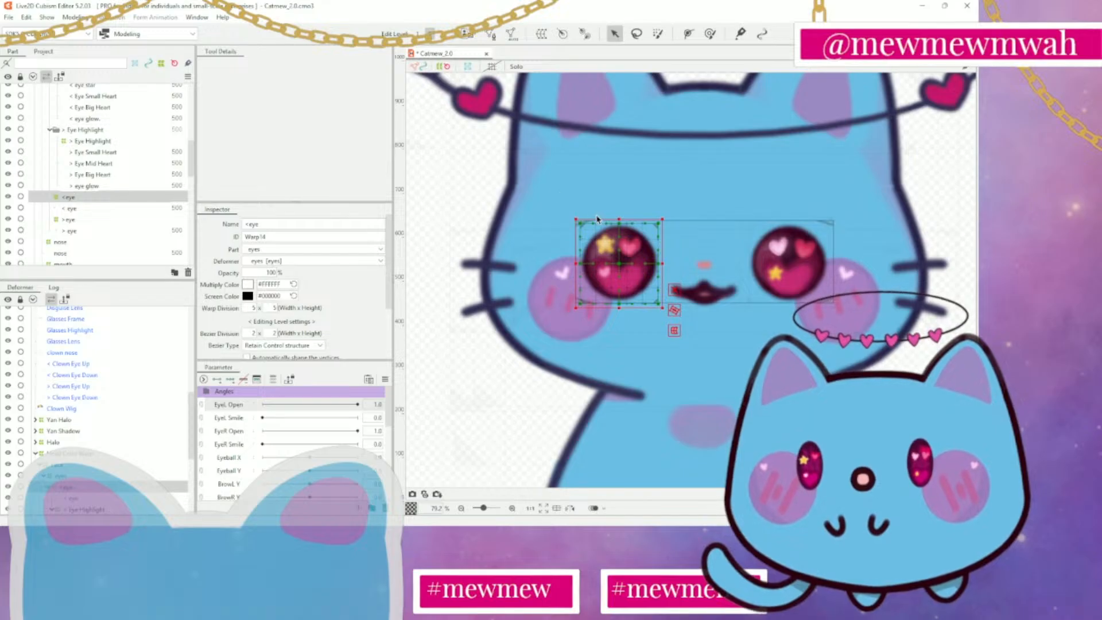
{"action": "left_click_drag", "start_coordinate": [620, 219], "coordinate": [621, 264]}
{"action": "key", "text": "ctrl+z"}
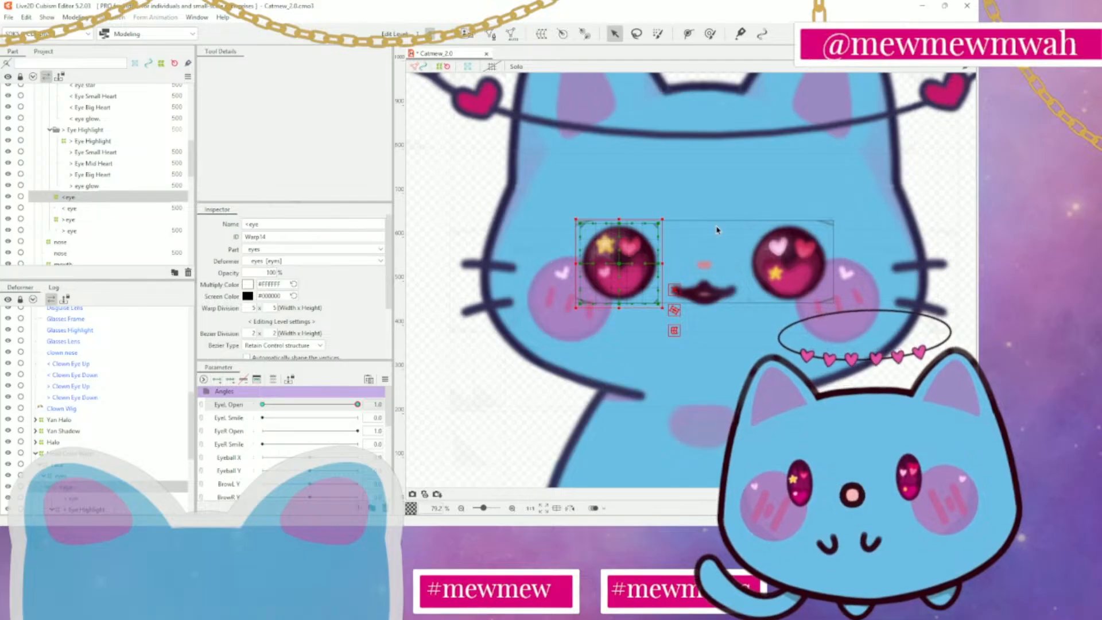
{"action": "left_click_drag", "start_coordinate": [357, 405], "coordinate": [262, 405]}
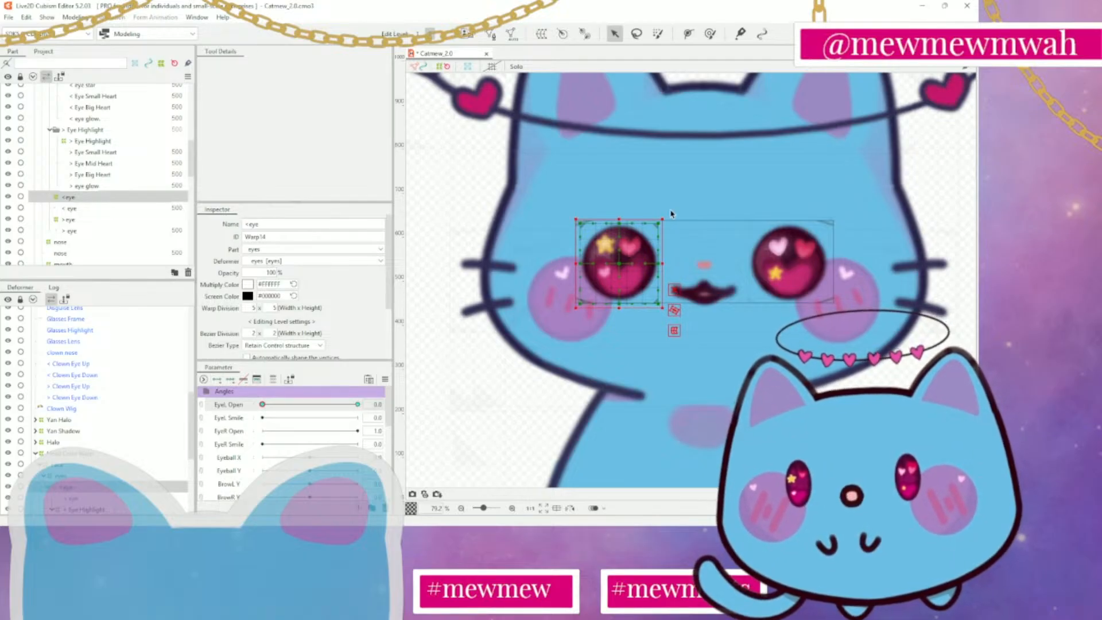
{"action": "left_click_drag", "start_coordinate": [619, 220], "coordinate": [619, 253]}
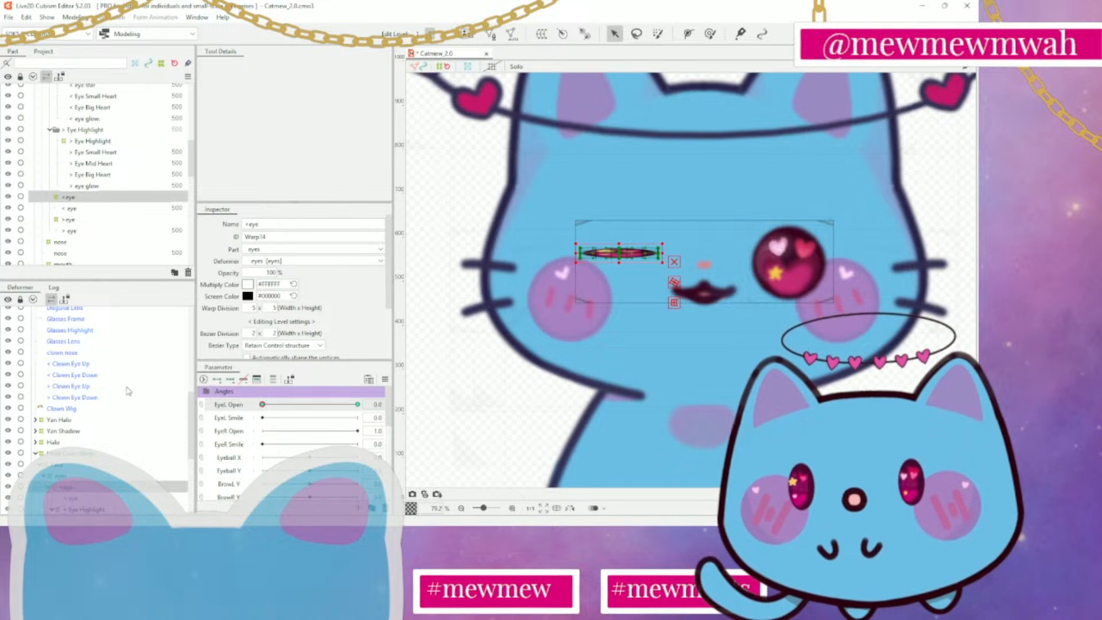
Give the < Eye Highlight deformer two EyeL Open keys and flatten it at 0.0 within the closed eye
{"action": "scroll", "coordinate": [98, 408], "scroll_direction": "down", "scroll_amount": 1}
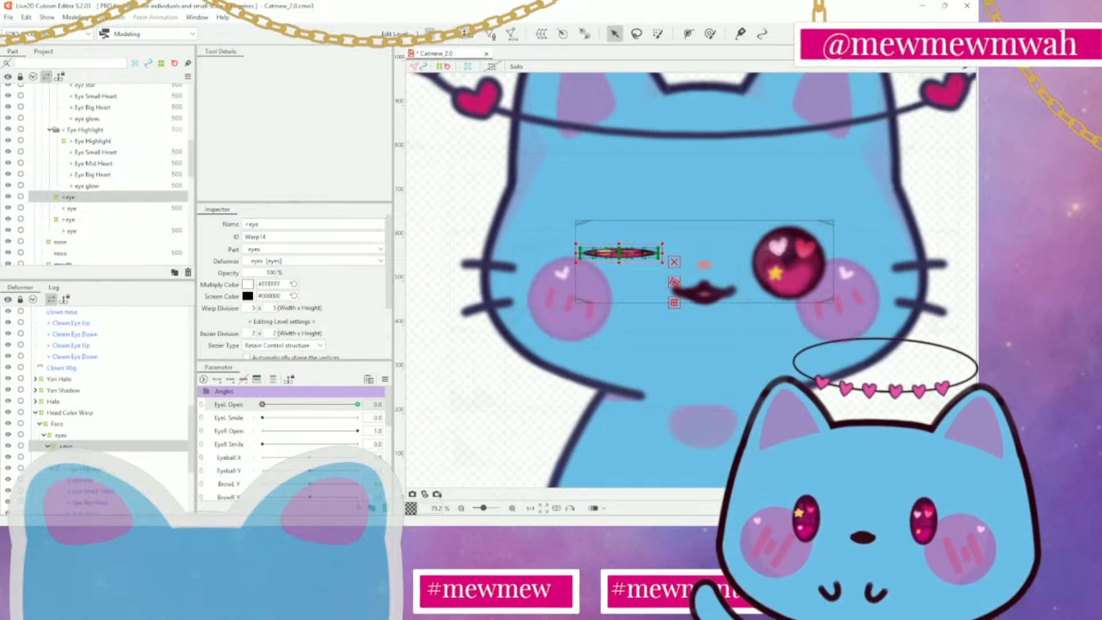
{"action": "left_click", "coordinate": [86, 469]}
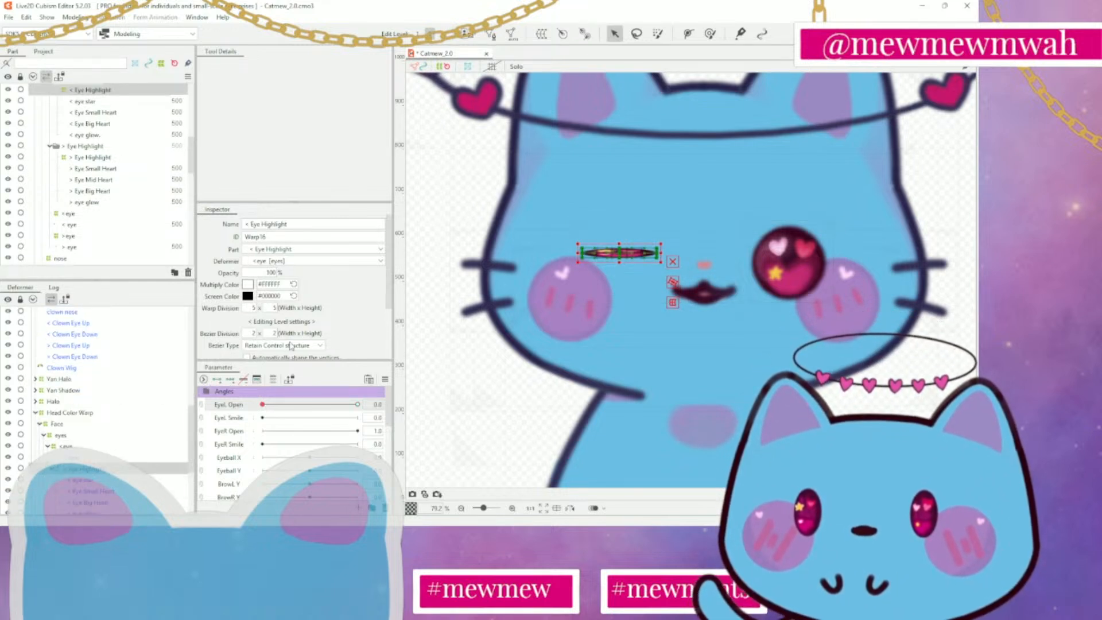
{"action": "mouse_move", "coordinate": [263, 405]}
{"action": "left_mouse_down"}
{"action": "mouse_move", "coordinate": [401, 409]}
{"action": "mouse_move", "coordinate": [264, 404]}
{"action": "left_mouse_up"}
{"action": "left_click", "coordinate": [217, 380]}
{"action": "scroll", "coordinate": [620, 253], "scroll_direction": "up", "scroll_amount": 3}
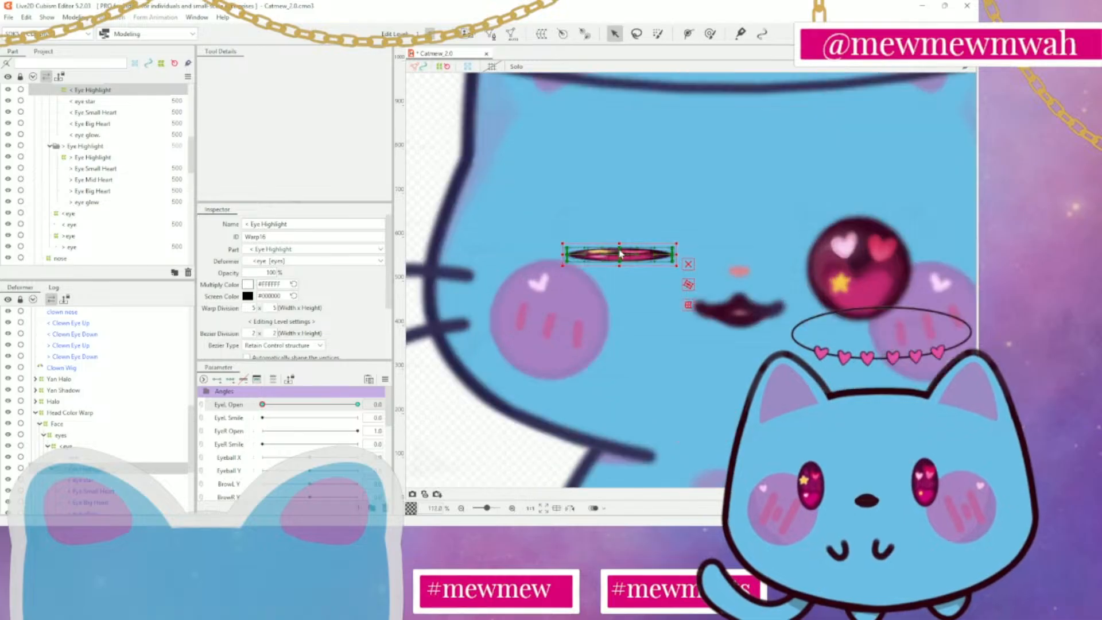
{"action": "scroll", "coordinate": [620, 253], "scroll_direction": "up", "scroll_amount": 3}
{"action": "left_click_drag", "start_coordinate": [620, 243], "coordinate": [620, 262]}
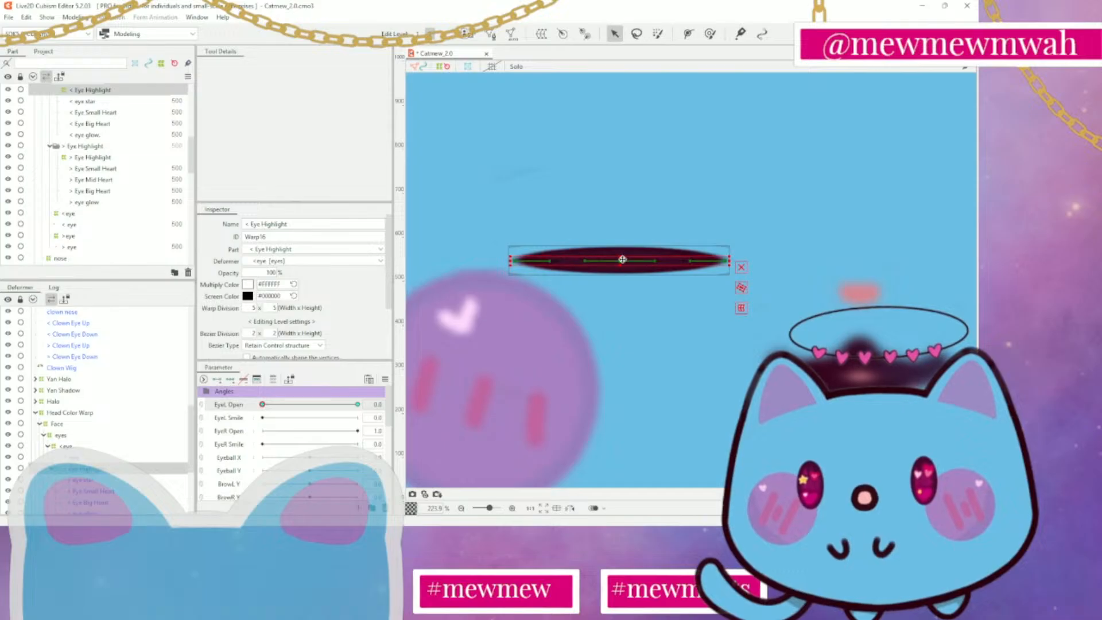
Examine the closed eye up close and reselect the < Eye Highlight deformer
{"action": "left_click", "coordinate": [514, 323]}
{"action": "scroll", "coordinate": [558, 313], "scroll_direction": "down", "scroll_amount": 4}
{"action": "scroll", "coordinate": [563, 312], "scroll_direction": "up", "scroll_amount": 3}
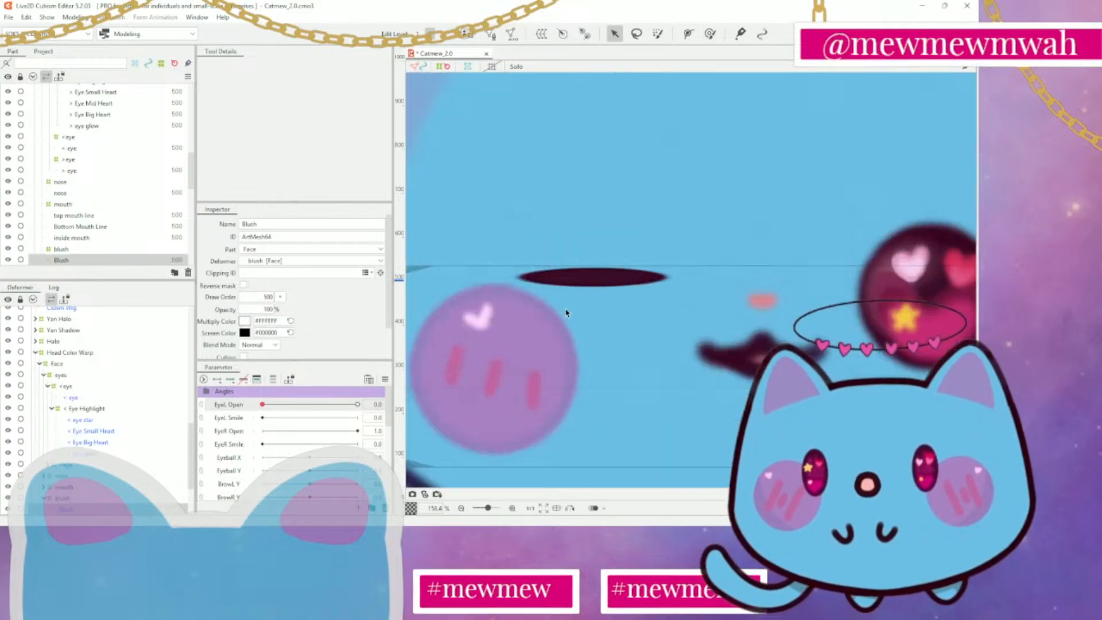
{"action": "scroll", "coordinate": [587, 279], "scroll_direction": "up", "scroll_amount": 4}
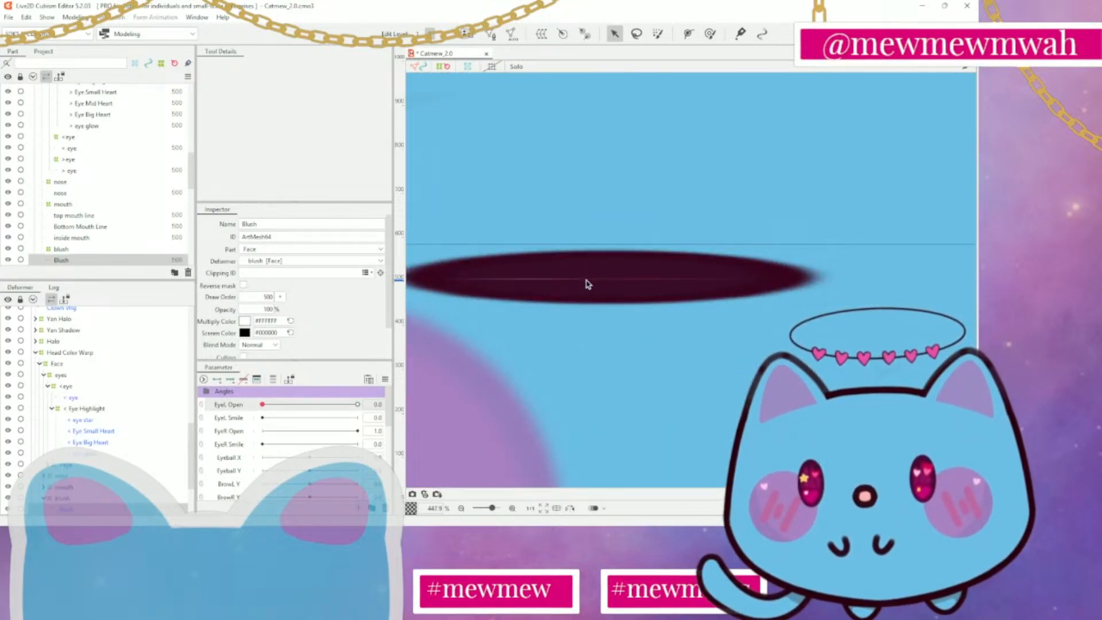
{"action": "left_click", "coordinate": [586, 279]}
{"action": "left_click", "coordinate": [102, 409]}
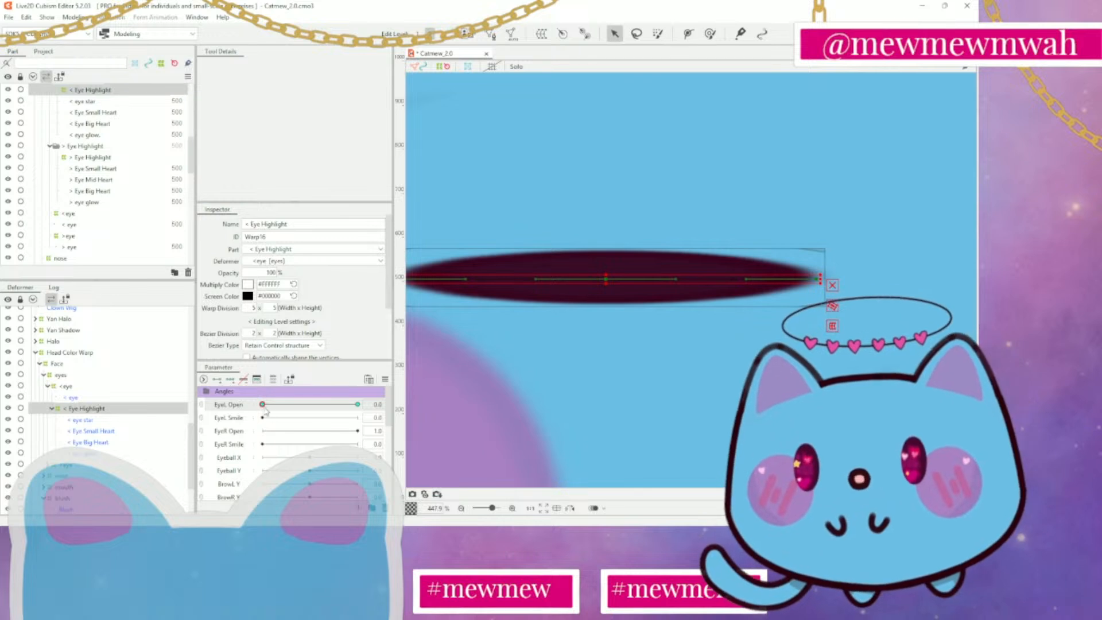
Move EyeL Open between 1.0 and 0.0 and through a mid value to check how the eye and highlights close
{"action": "left_click_drag", "start_coordinate": [262, 404], "coordinate": [434, 407]}
{"action": "scroll", "coordinate": [591, 340], "scroll_direction": "down", "scroll_amount": 8}
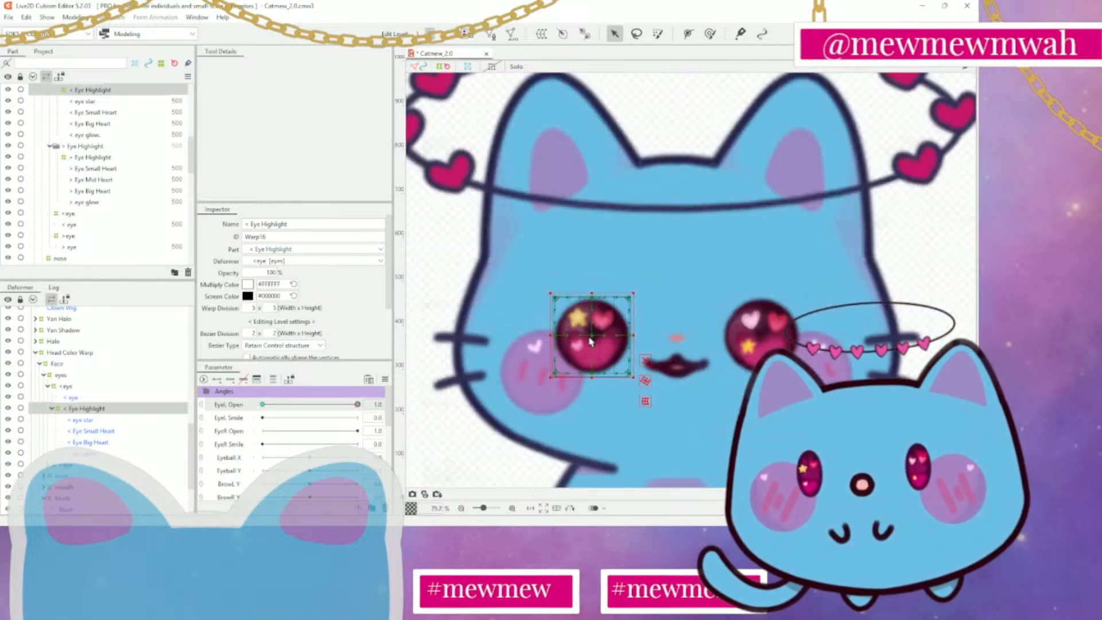
{"action": "mouse_move", "coordinate": [358, 405]}
{"action": "left_mouse_down"}
{"action": "mouse_move", "coordinate": [338, 411]}
{"action": "mouse_move", "coordinate": [423, 412]}
{"action": "left_mouse_up"}
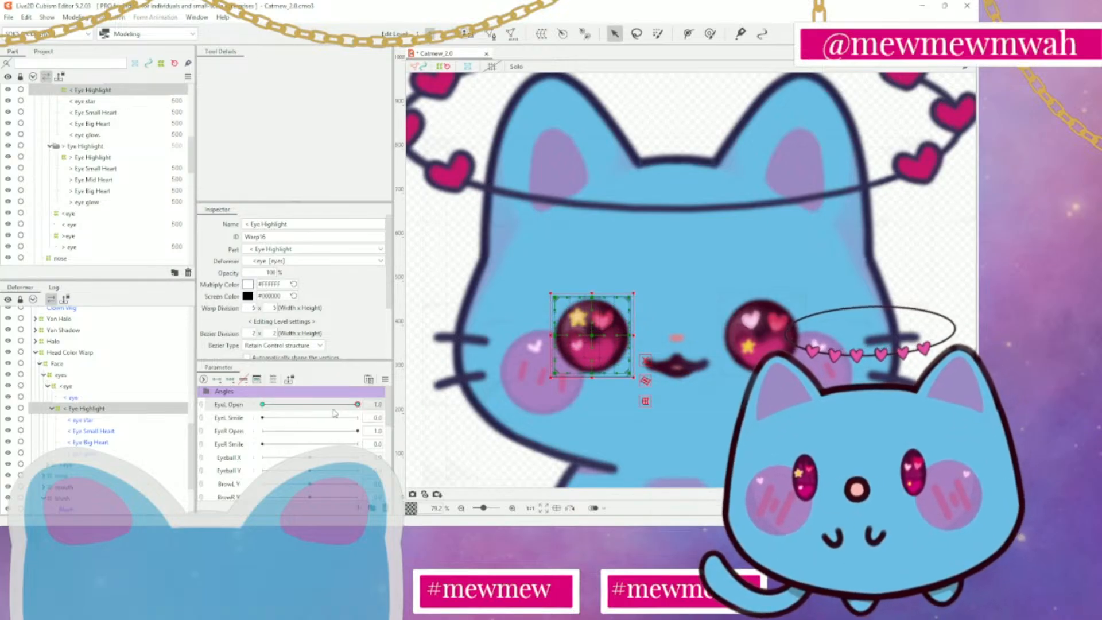
{"action": "left_click_drag", "start_coordinate": [358, 405], "coordinate": [252, 413]}
{"action": "scroll", "coordinate": [608, 337], "scroll_direction": "up", "scroll_amount": 5}
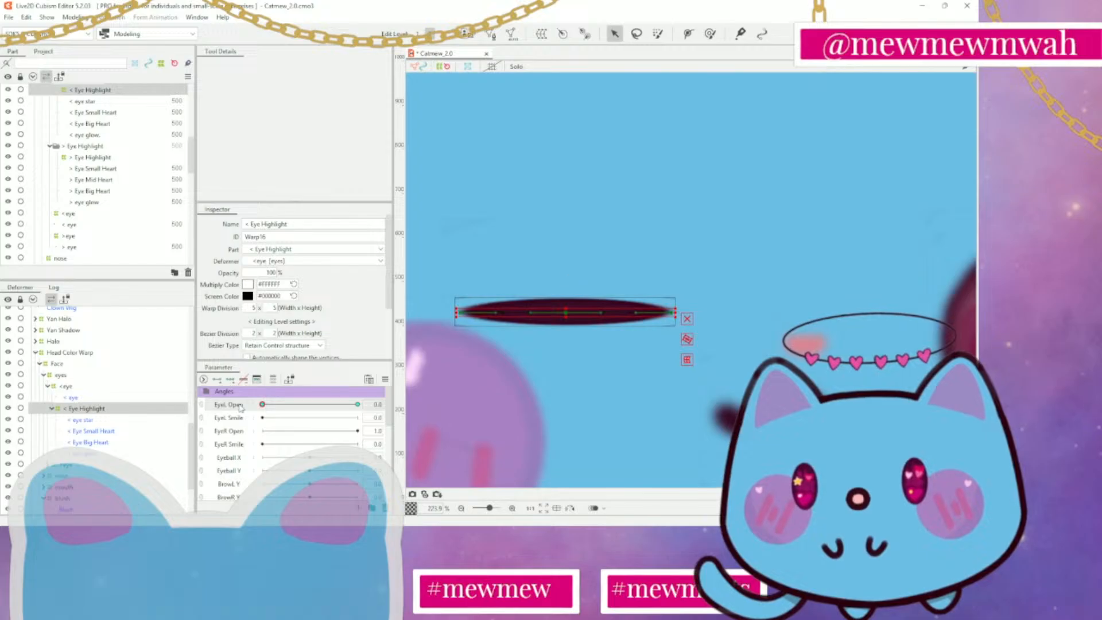
{"action": "left_click_drag", "start_coordinate": [263, 405], "coordinate": [382, 406]}
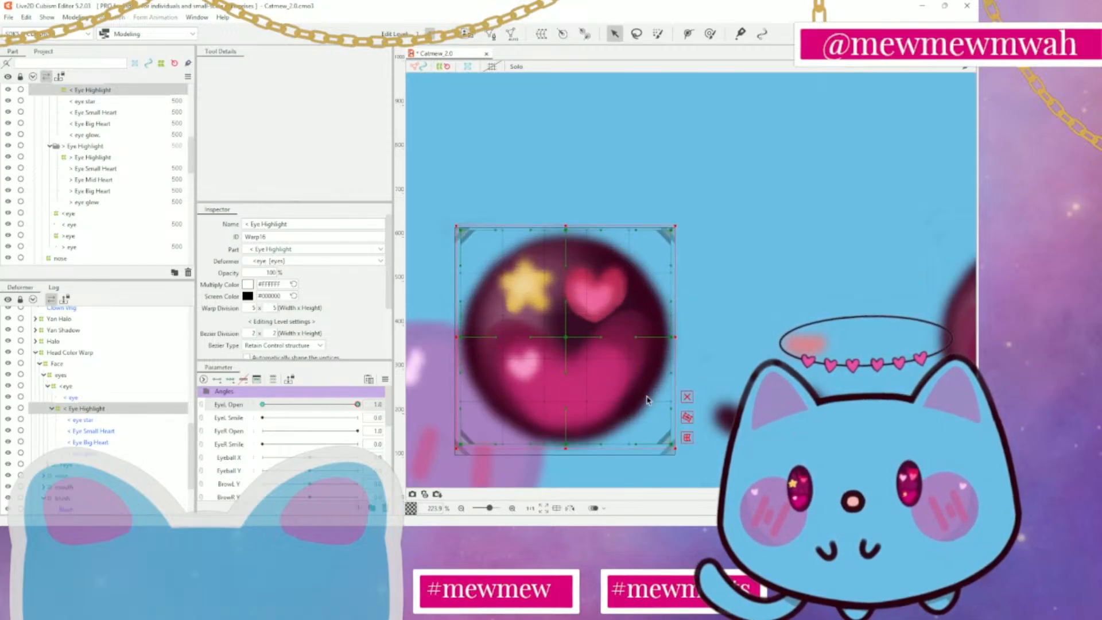
{"action": "scroll", "coordinate": [652, 396], "scroll_direction": "down", "scroll_amount": 4}
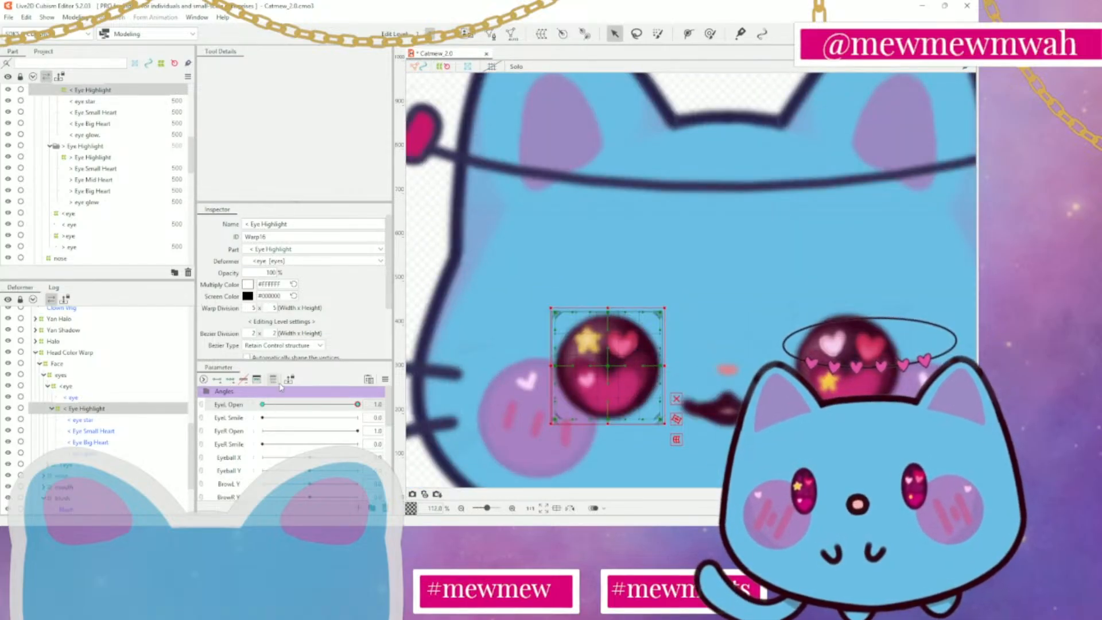
{"action": "left_click", "coordinate": [318, 406]}
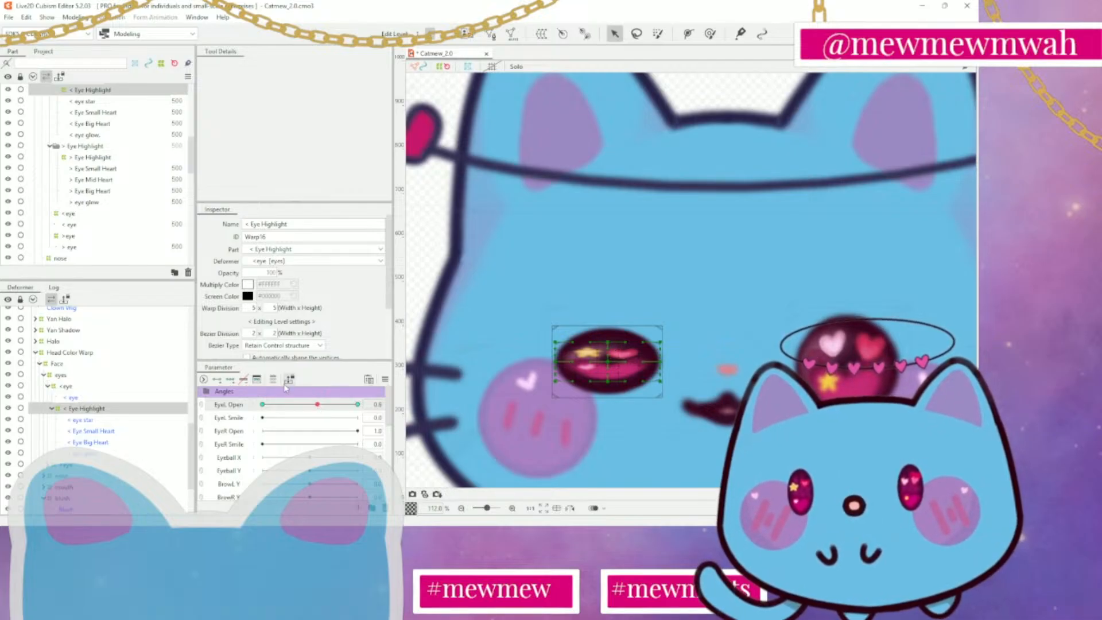
At EyeL Open 0.0, flip the < Eye Highlight deformer vertically and shrink it to a small box in the middle of the closed eye
{"action": "left_click", "coordinate": [263, 405]}
{"action": "scroll", "coordinate": [619, 385], "scroll_direction": "up", "scroll_amount": 4}
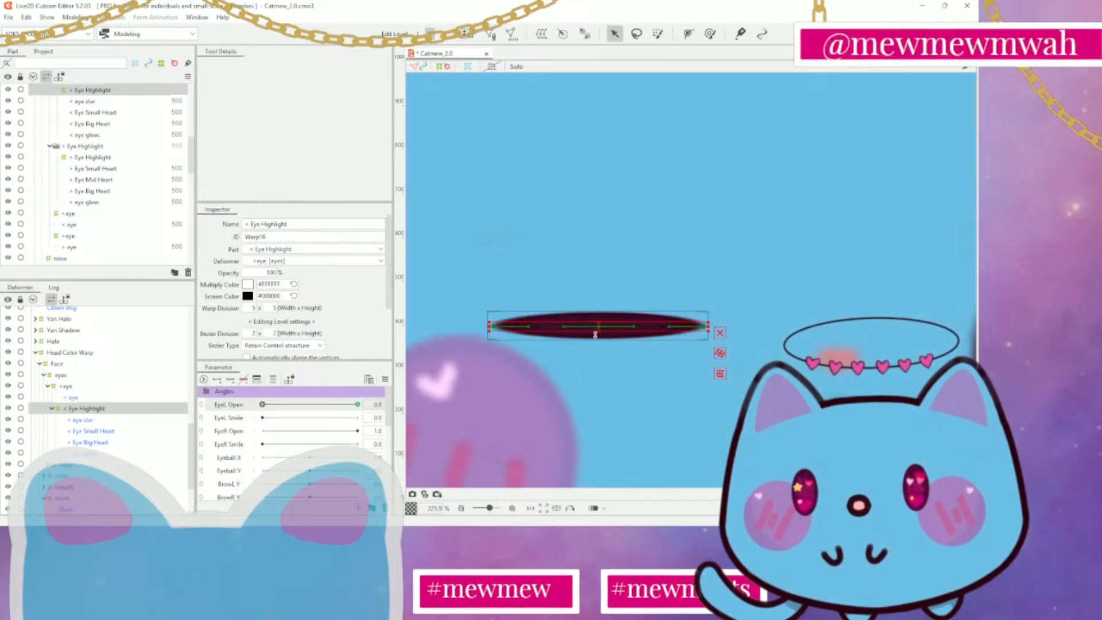
{"action": "left_click_drag", "start_coordinate": [598, 332], "coordinate": [599, 305]}
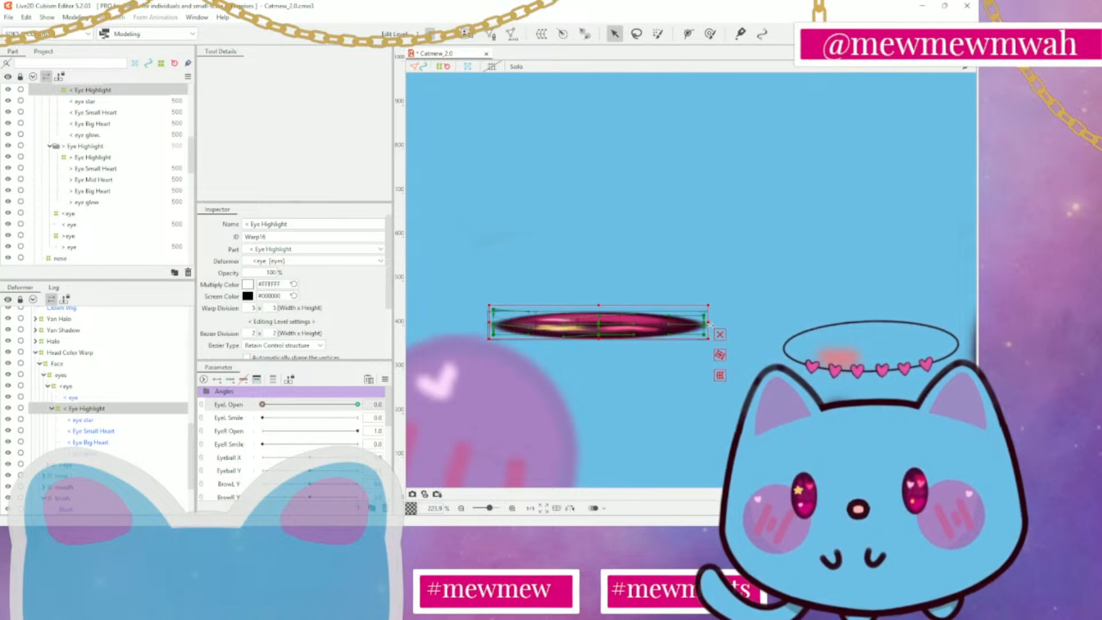
{"action": "left_click_drag", "start_coordinate": [711, 324], "coordinate": [660, 324]}
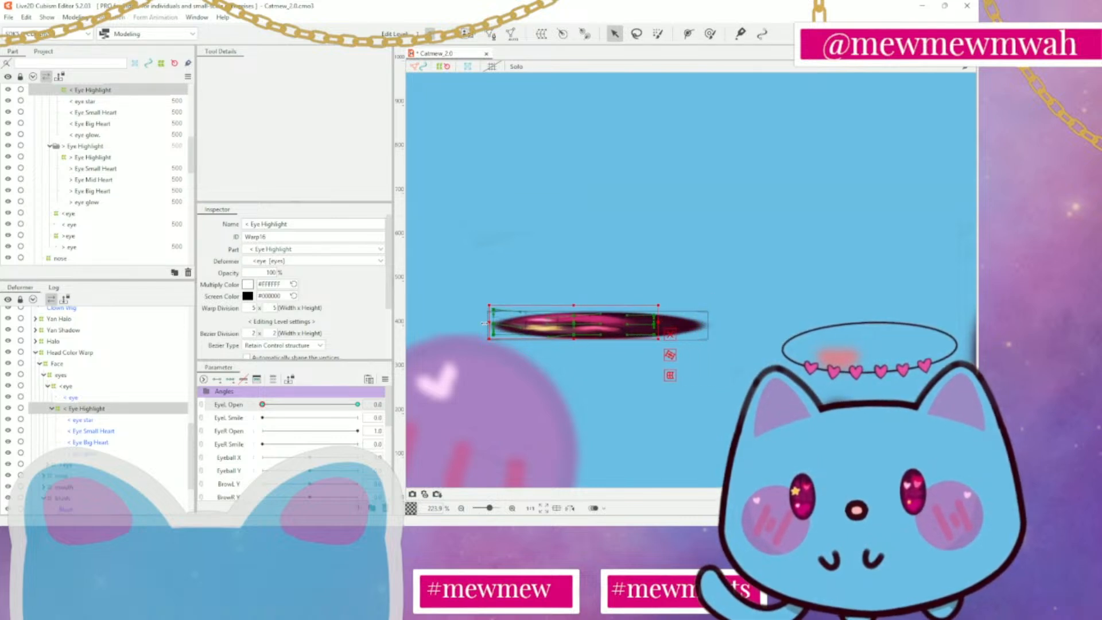
{"action": "left_click_drag", "start_coordinate": [484, 323], "coordinate": [550, 324]}
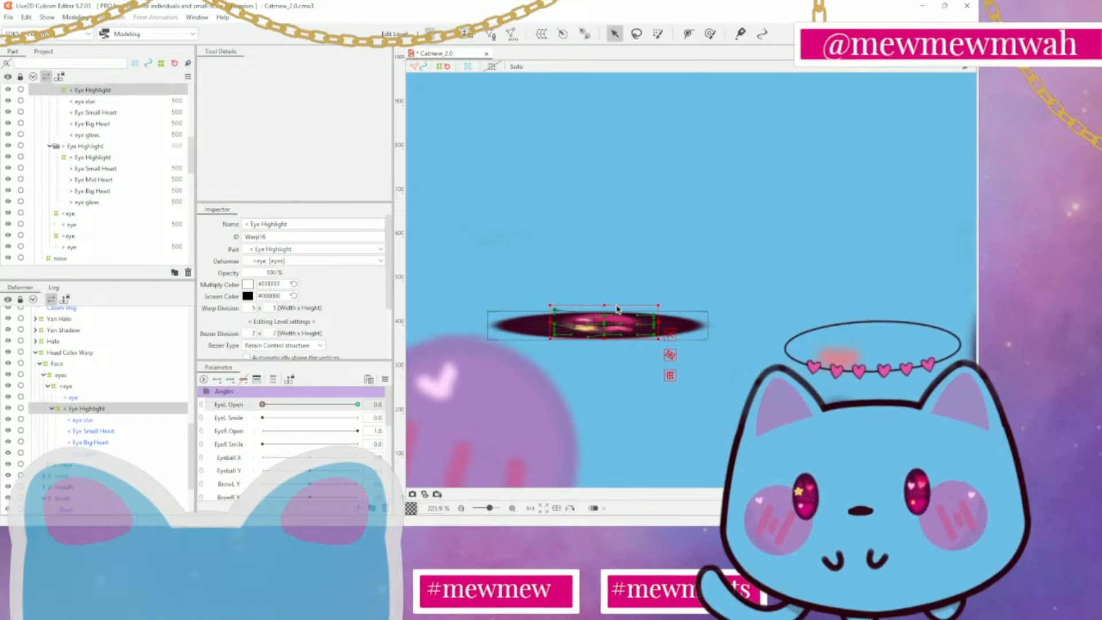
{"action": "left_click_drag", "start_coordinate": [658, 305], "coordinate": [643, 317]}
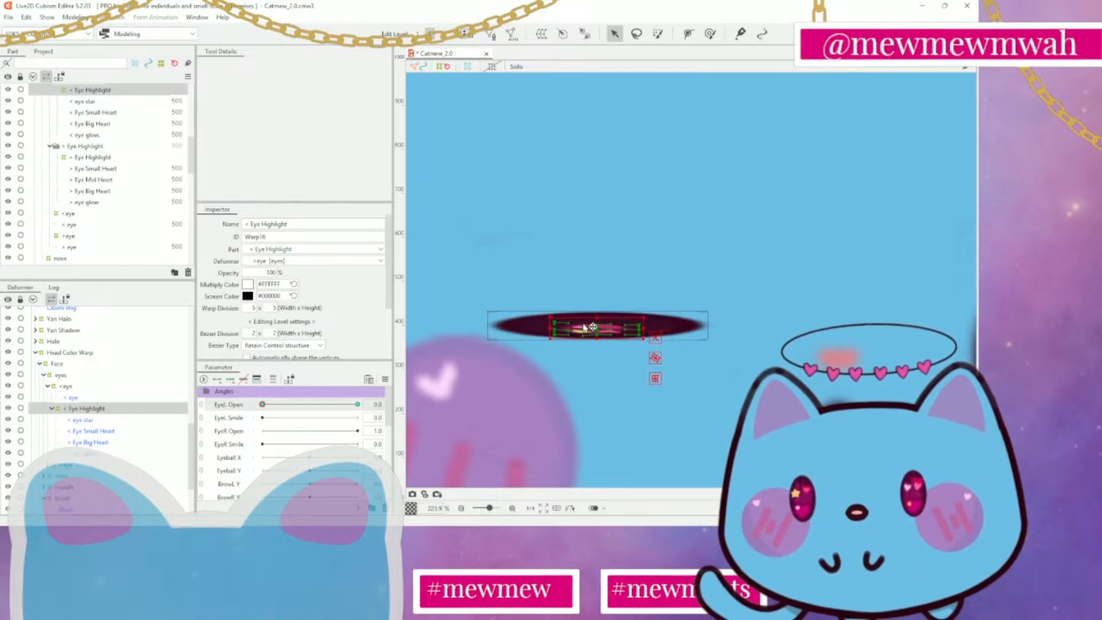
{"action": "left_click_drag", "start_coordinate": [550, 325], "coordinate": [572, 325]}
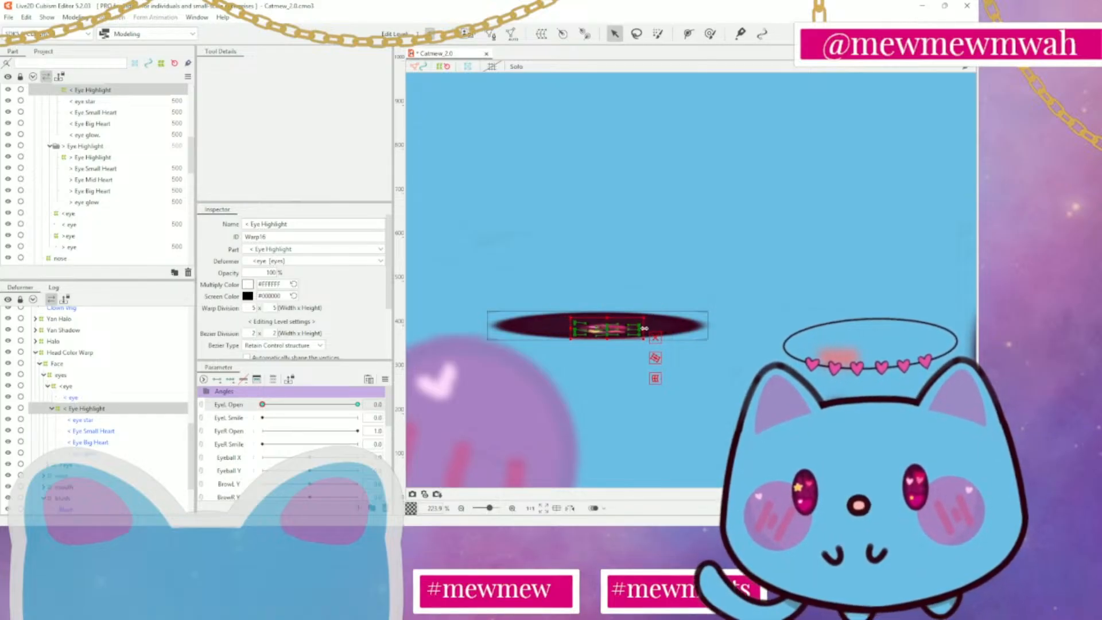
{"action": "left_click_drag", "start_coordinate": [644, 329], "coordinate": [629, 329]}
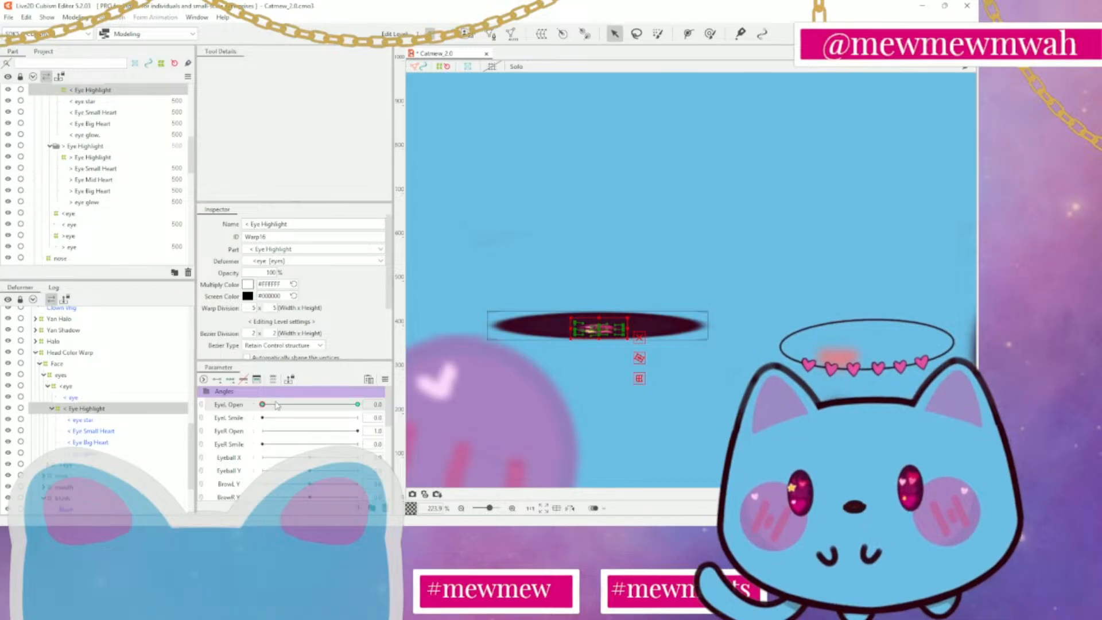
Preview the finished blink by moving EyeL Open to 1.0 and back to 0.0
{"action": "left_click_drag", "start_coordinate": [277, 406], "coordinate": [359, 407]}
{"action": "scroll", "coordinate": [551, 392], "scroll_direction": "down", "scroll_amount": 5}
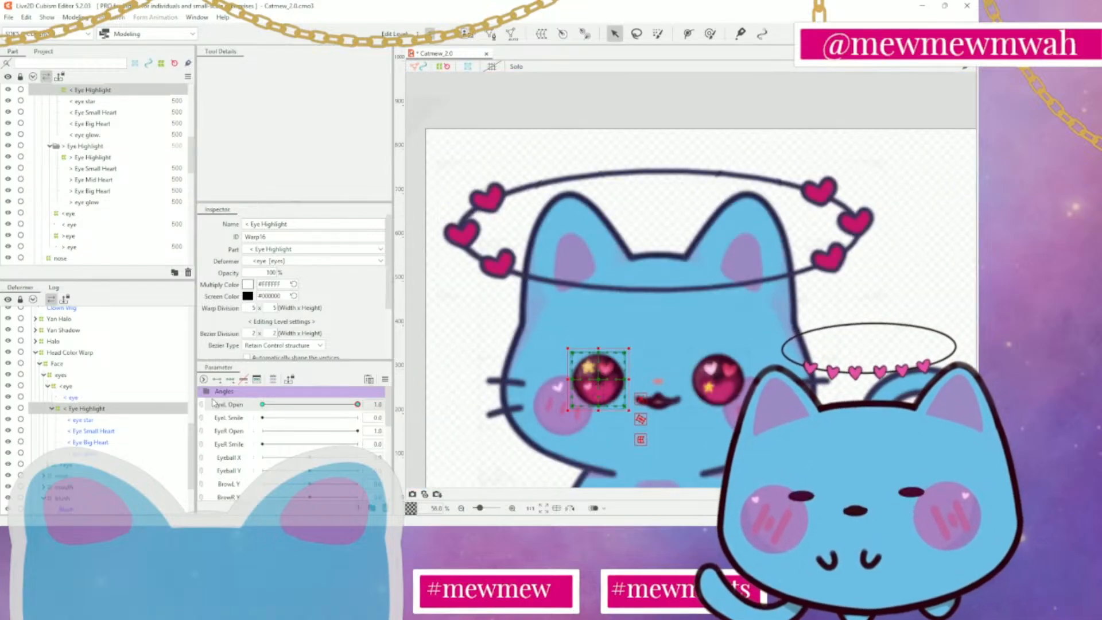
{"action": "mouse_move", "coordinate": [212, 403]}
{"action": "left_mouse_down"}
{"action": "mouse_move", "coordinate": [318, 402]}
{"action": "mouse_move", "coordinate": [262, 405]}
{"action": "left_mouse_up"}
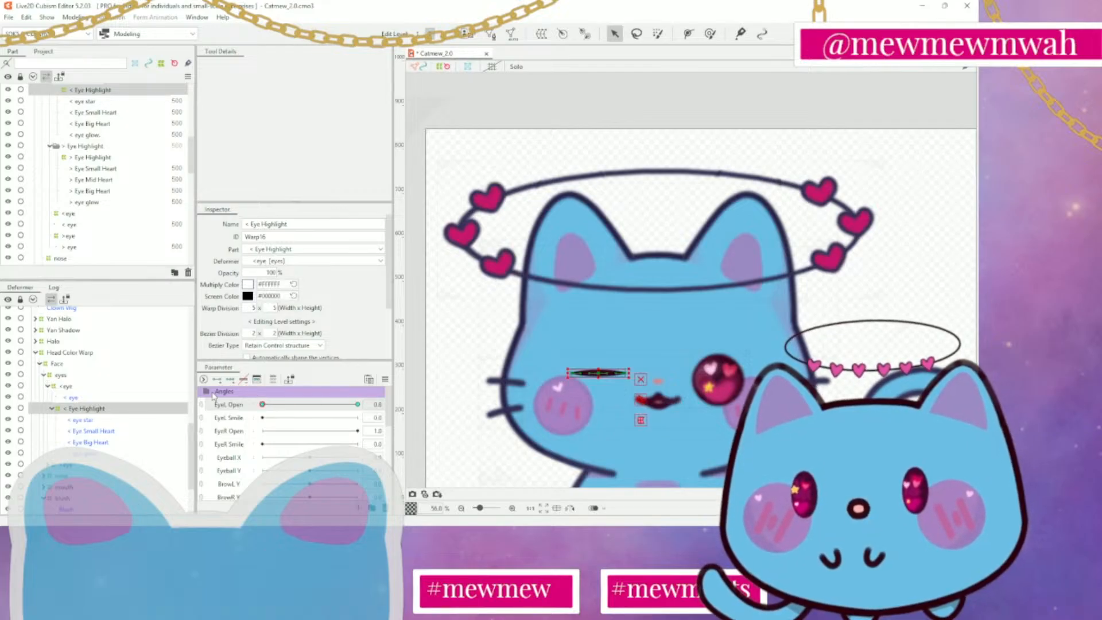
Restore the <eye deformer's open shape at EyeL Open 0.0 and clear the < Eye Highlight deformer's keys to redo the blink
{"action": "left_click", "coordinate": [71, 397]}
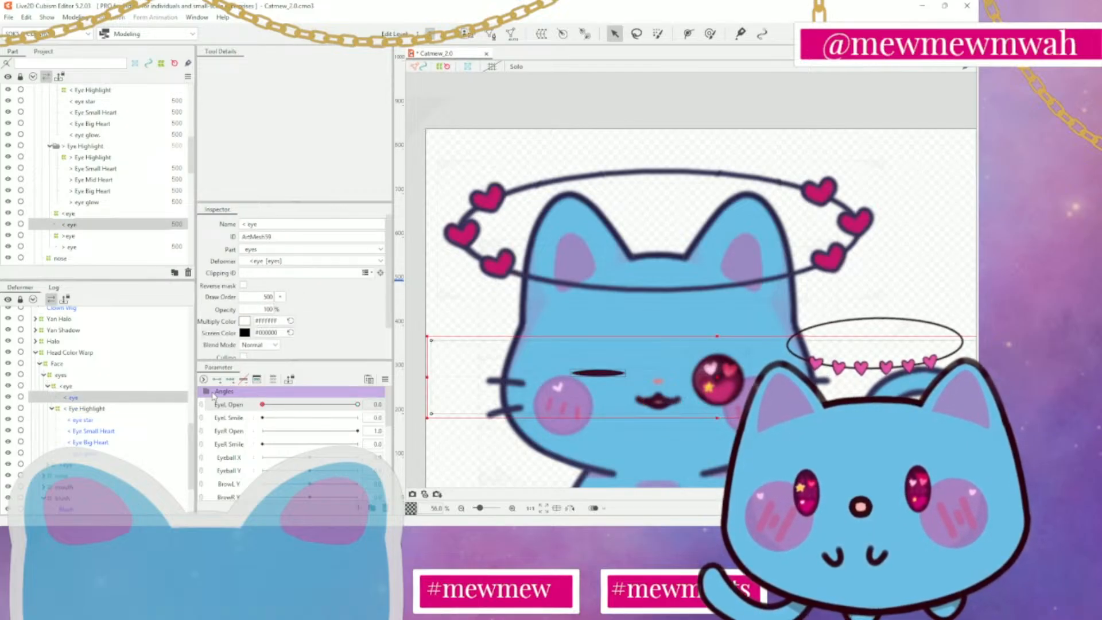
{"action": "left_click", "coordinate": [85, 409]}
{"action": "left_click_drag", "start_coordinate": [599, 376], "coordinate": [599, 365]}
{"action": "left_click", "coordinate": [357, 404]}
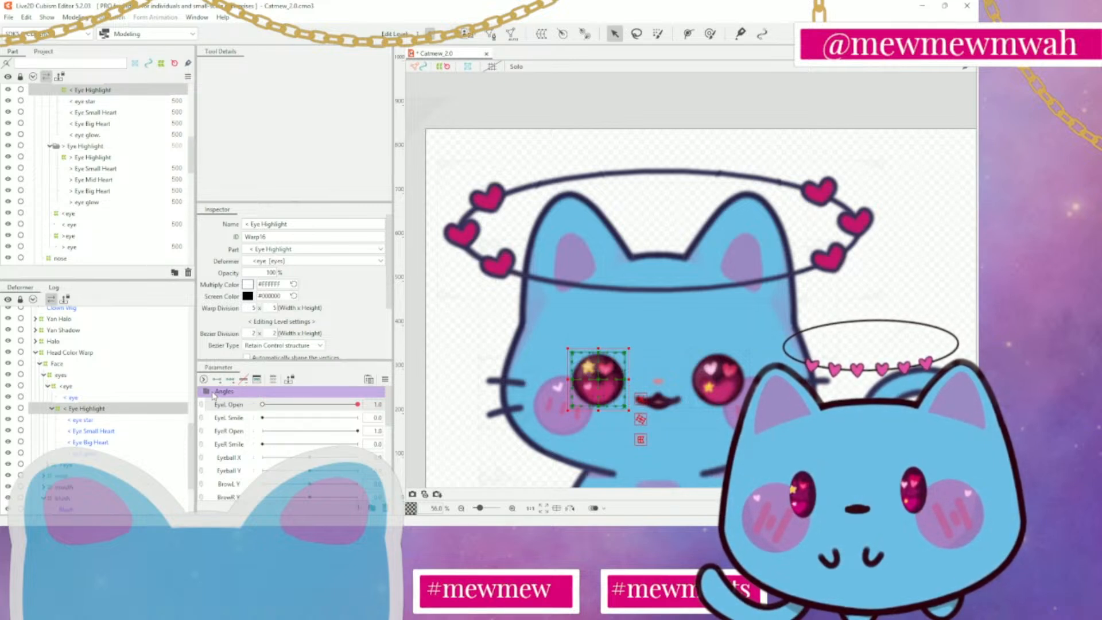
{"action": "left_click", "coordinate": [262, 405]}
{"action": "left_click", "coordinate": [67, 387]}
{"action": "mouse_move", "coordinate": [599, 375]}
{"action": "left_mouse_down"}
{"action": "mouse_move", "coordinate": [599, 360]}
{"action": "mouse_move", "coordinate": [599, 398]}
{"action": "left_mouse_up"}
{"action": "left_click", "coordinate": [357, 404]}
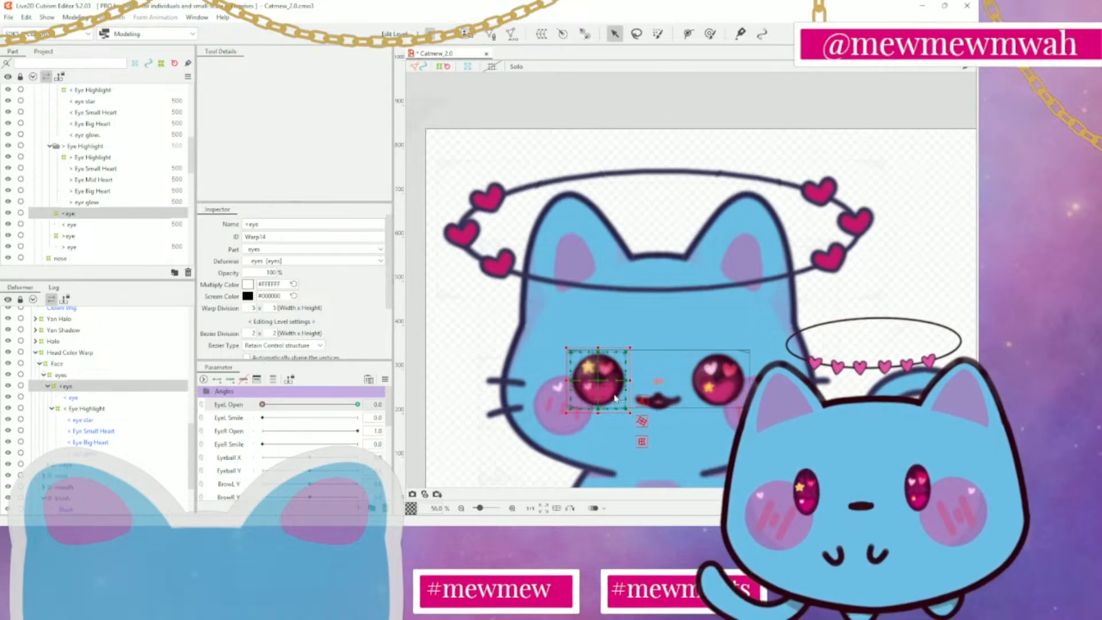
Add two keys on EyeL Open for the < Eye Highlight deformer
{"action": "scroll", "coordinate": [610, 396], "scroll_direction": "up", "scroll_amount": 2}
{"action": "left_click", "coordinate": [87, 409]}
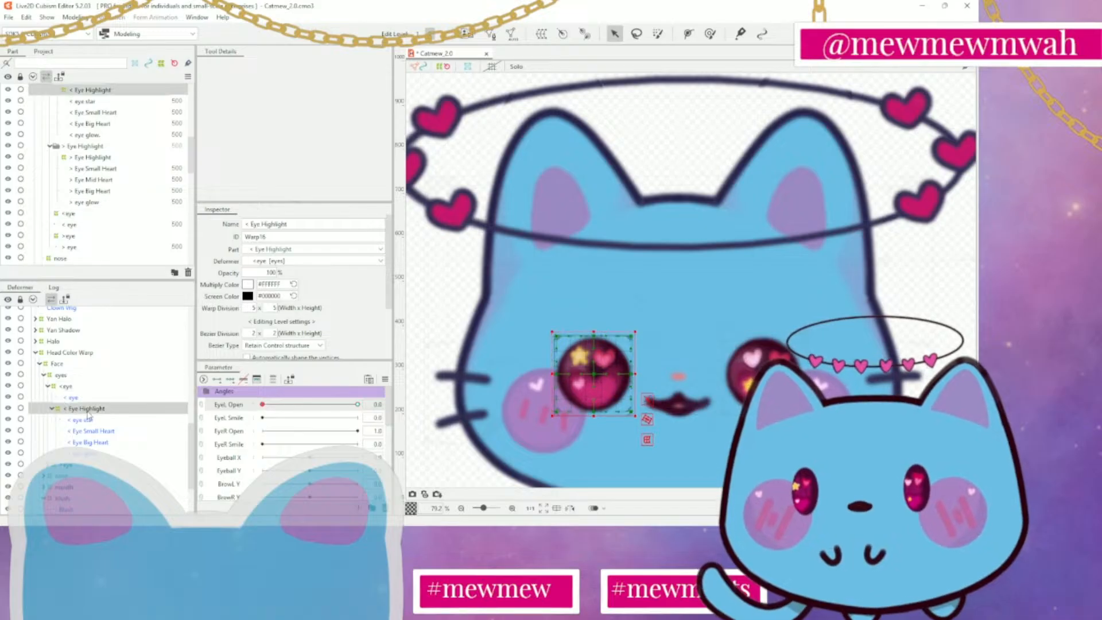
{"action": "left_click", "coordinate": [358, 405]}
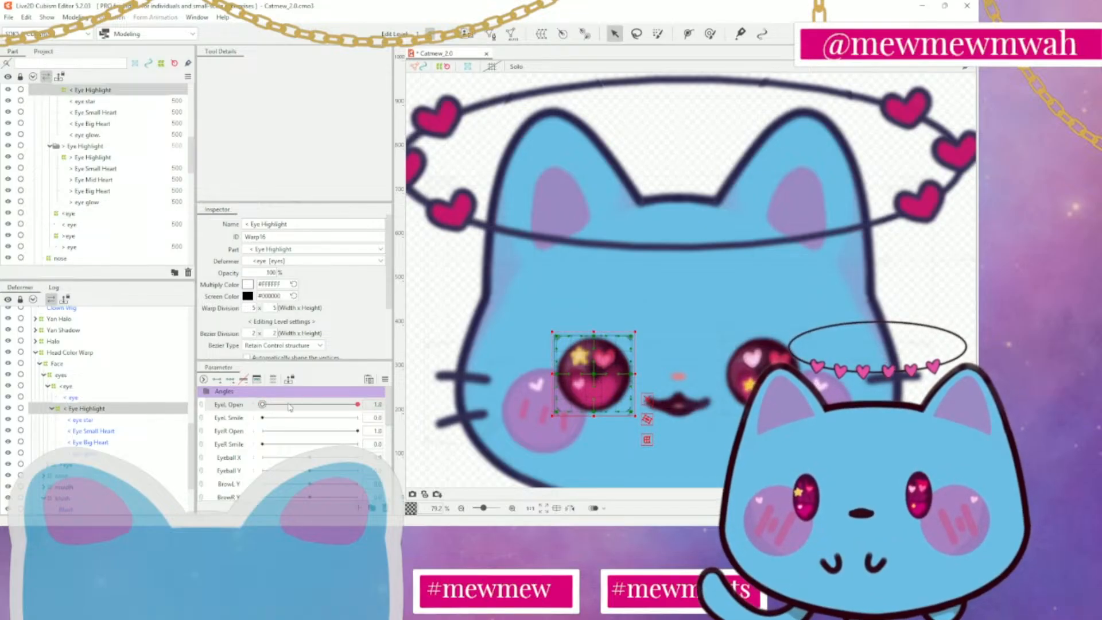
{"action": "left_click", "coordinate": [218, 381]}
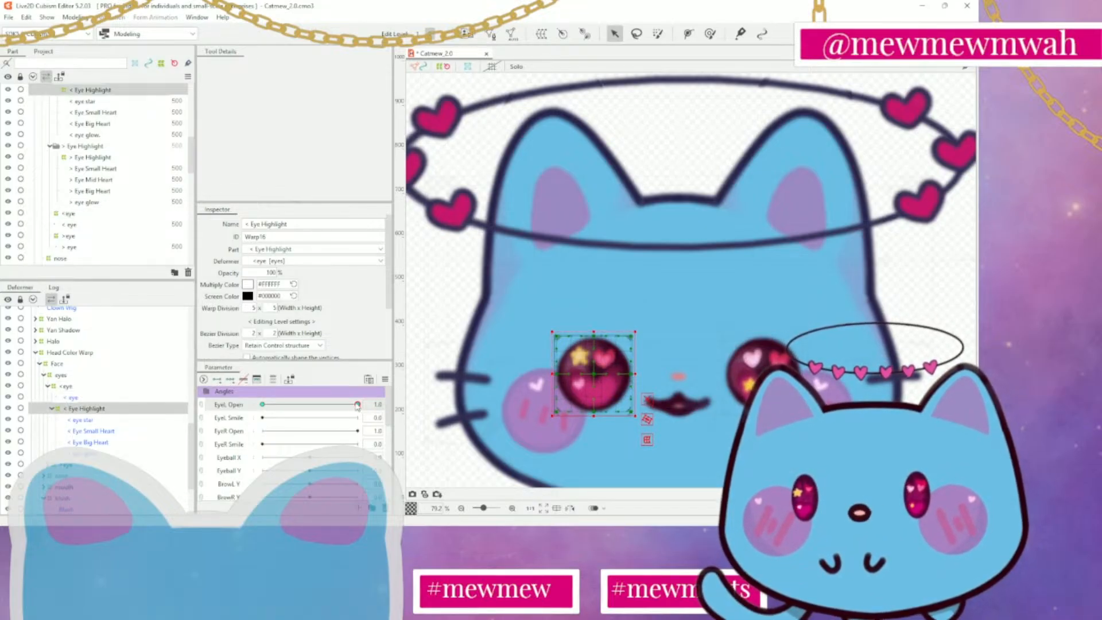
At EyeL Open 0.0, shrink the < Eye Highlight deformer to a small box and centre it in the eye
{"action": "left_click_drag", "start_coordinate": [357, 405], "coordinate": [262, 404]}
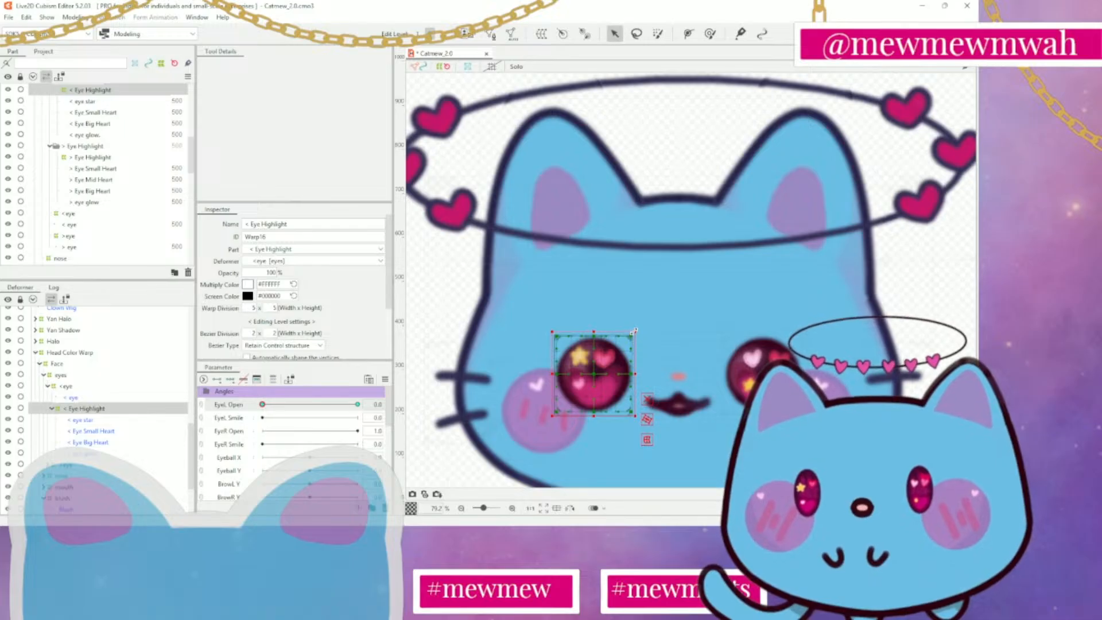
{"action": "left_click_drag", "start_coordinate": [636, 332], "coordinate": [594, 375]}
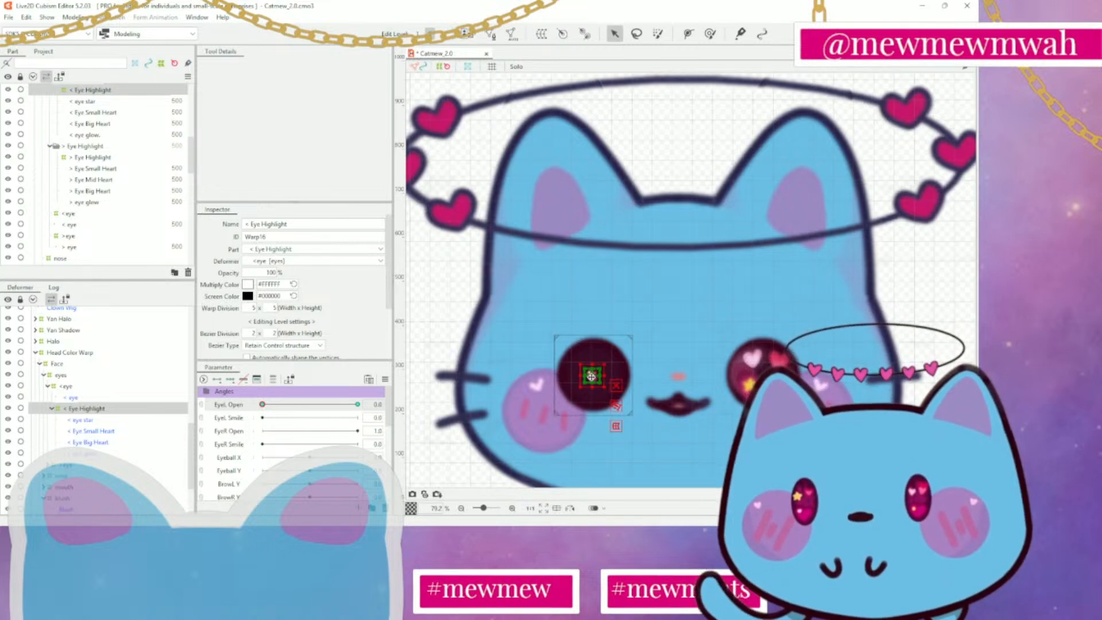
{"action": "left_click_drag", "start_coordinate": [591, 376], "coordinate": [592, 375]}
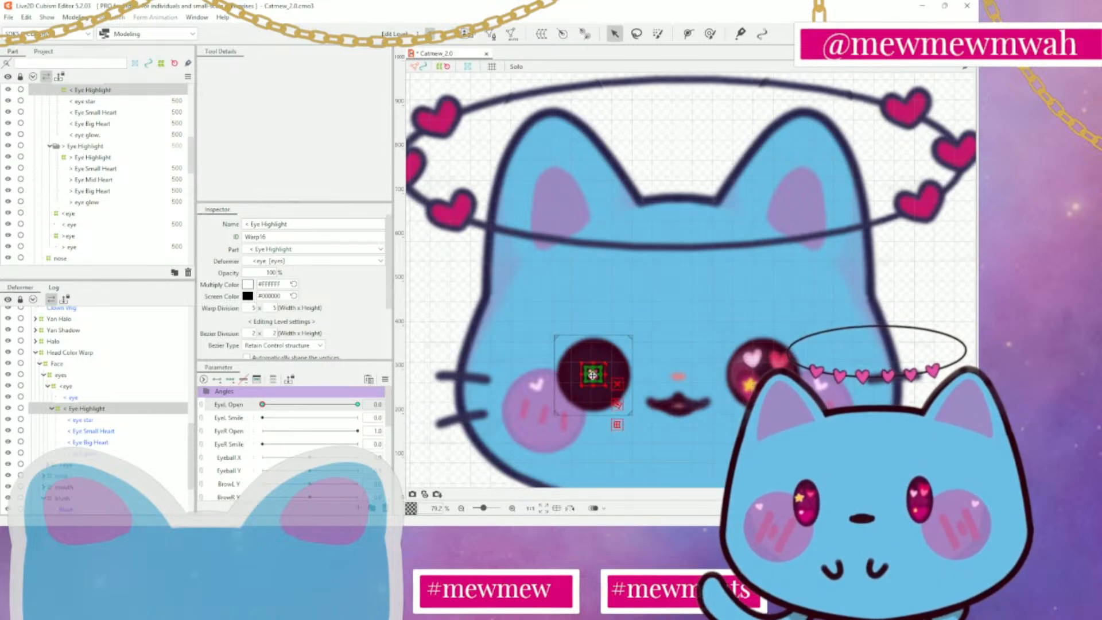
Try flattening the <eye deformer into a thin ellipse at EyeL Open 0.0, nudge it into place, and preview EyeL Open 1.0
{"action": "left_click", "coordinate": [90, 387]}
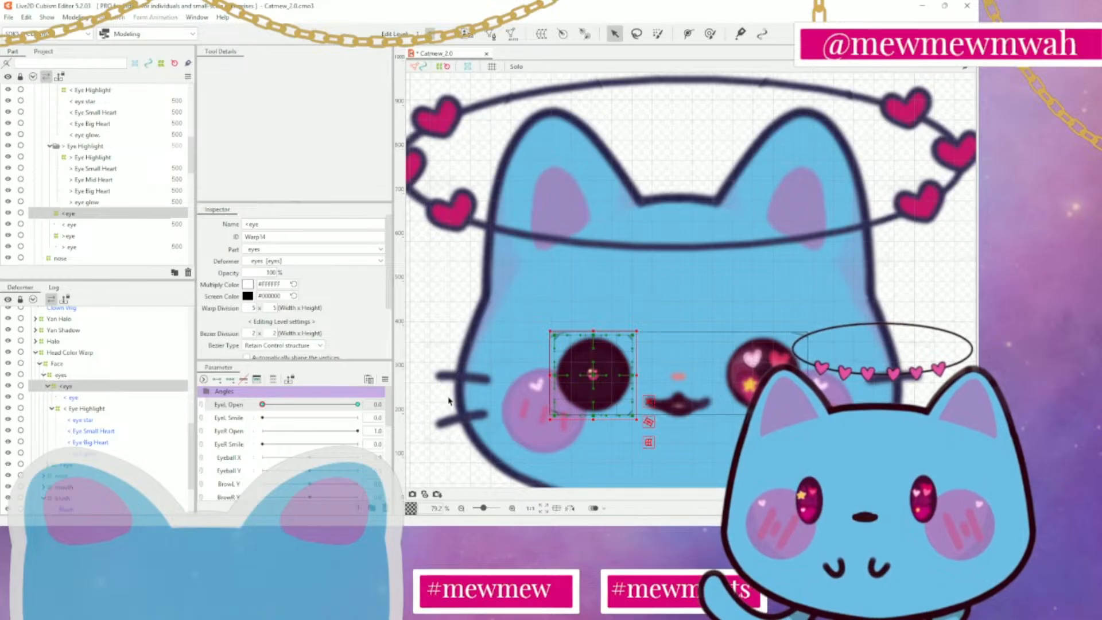
{"action": "left_click_drag", "start_coordinate": [593, 331], "coordinate": [593, 362]}
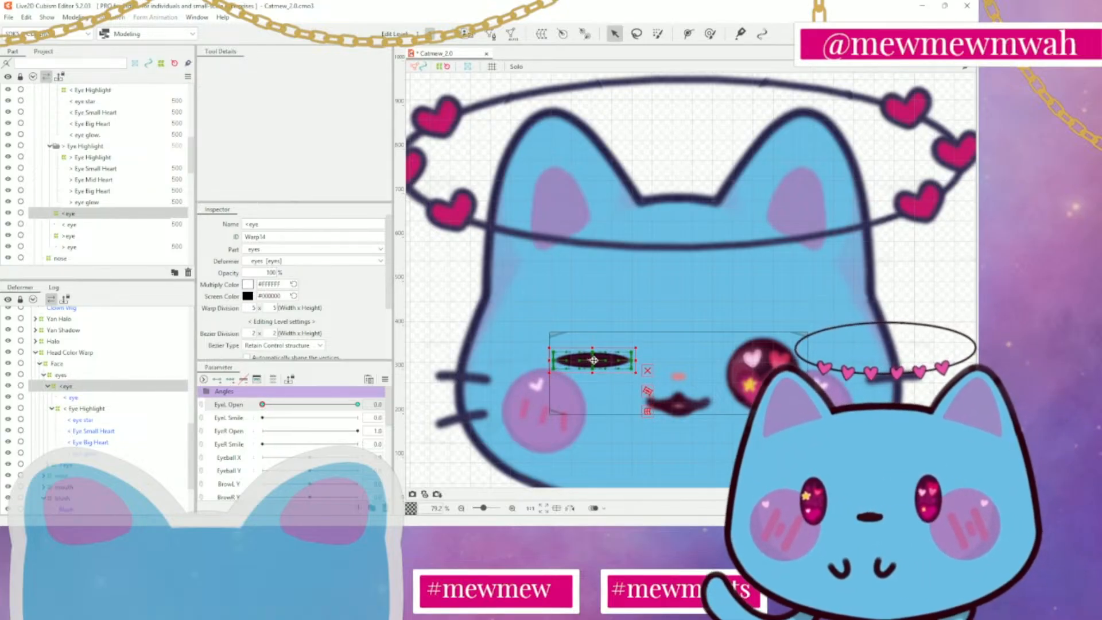
{"action": "left_click_drag", "start_coordinate": [594, 360], "coordinate": [599, 363]}
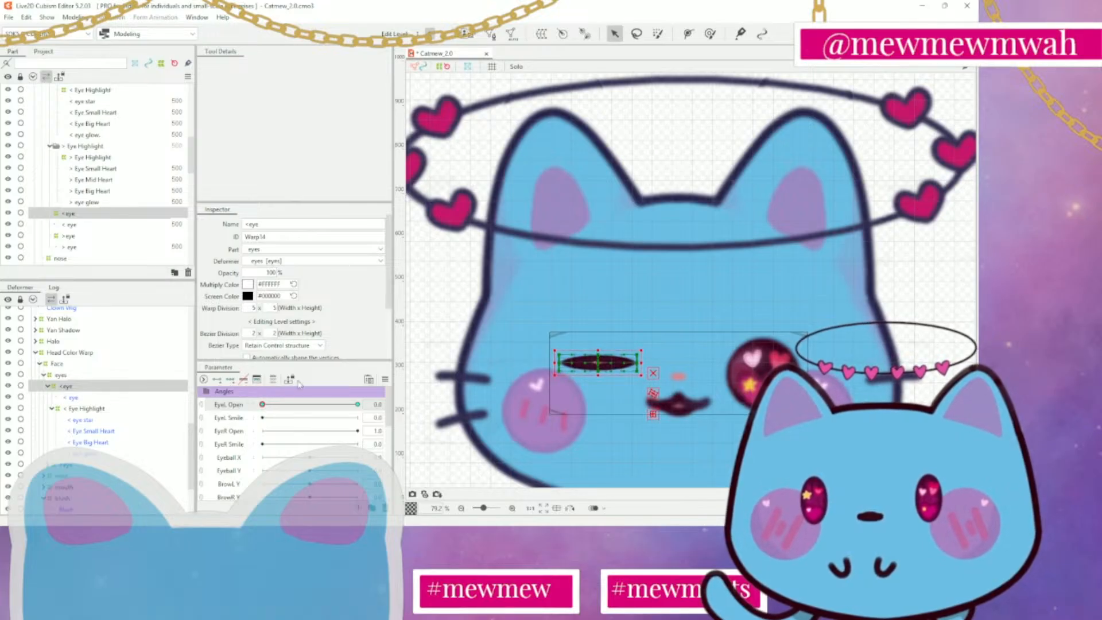
{"action": "mouse_move", "coordinate": [262, 404]}
{"action": "left_mouse_down"}
{"action": "mouse_move", "coordinate": [301, 404]}
{"action": "mouse_move", "coordinate": [262, 405]}
{"action": "left_mouse_up"}
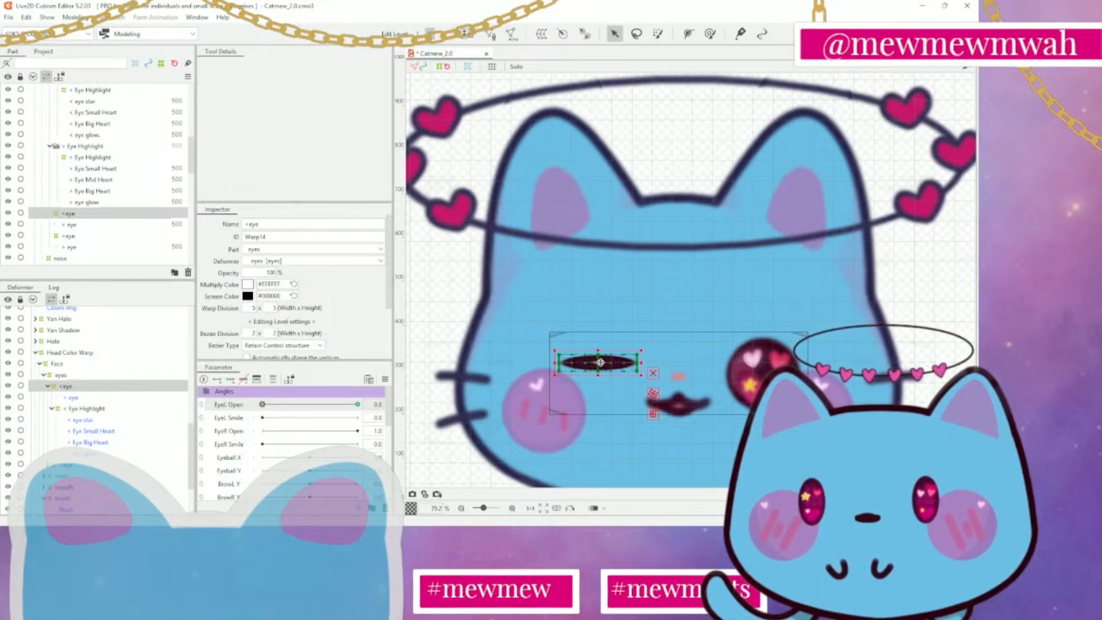
{"action": "left_click_drag", "start_coordinate": [601, 363], "coordinate": [601, 362]}
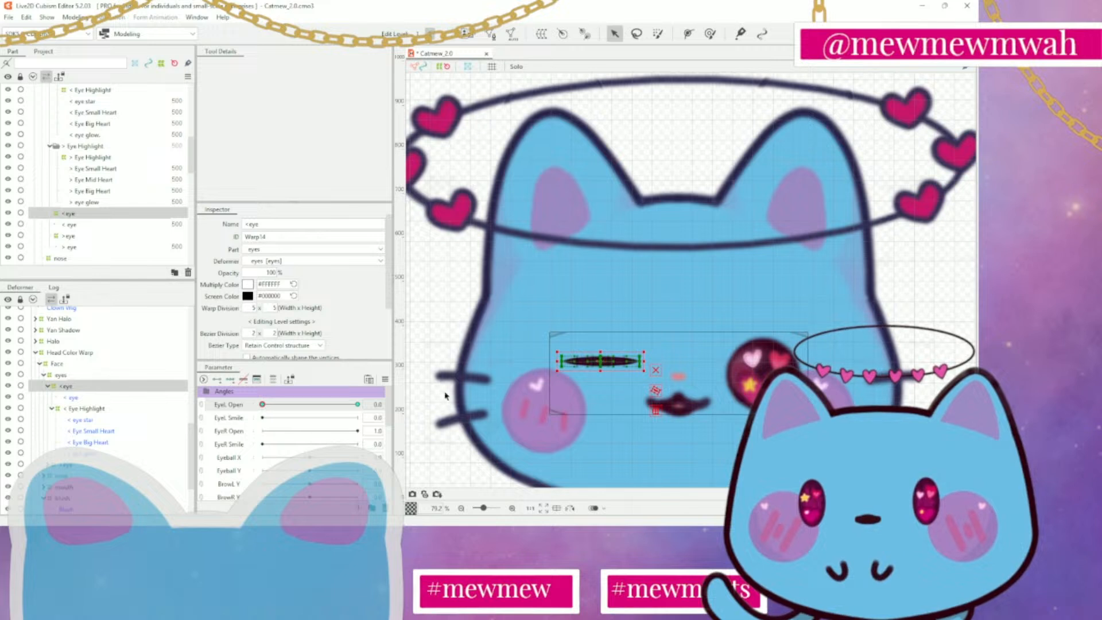
{"action": "left_click_drag", "start_coordinate": [263, 404], "coordinate": [358, 404]}
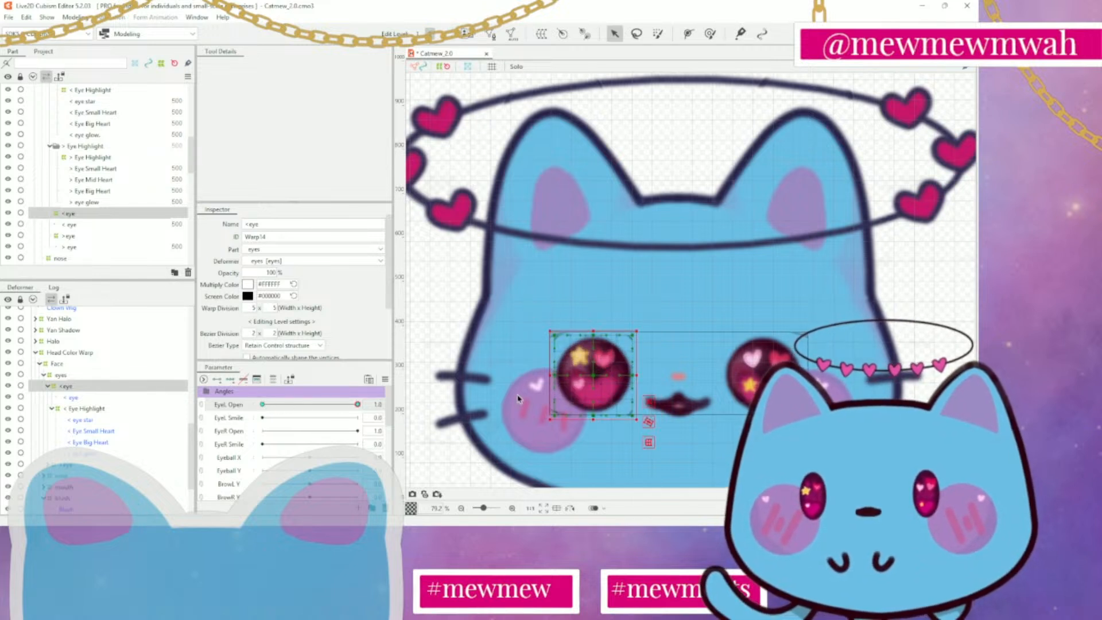
{"action": "scroll", "coordinate": [751, 398], "scroll_direction": "down", "scroll_amount": 3}
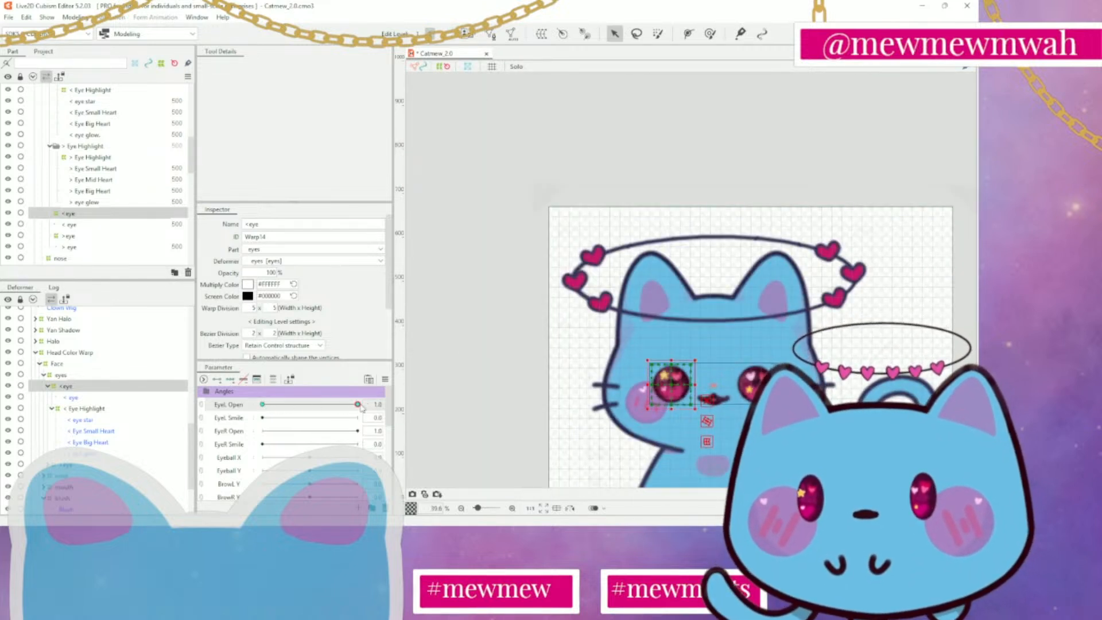
{"action": "mouse_move", "coordinate": [358, 405]}
{"action": "left_mouse_down"}
{"action": "mouse_move", "coordinate": [317, 405]}
{"action": "mouse_move", "coordinate": [359, 405]}
{"action": "left_mouse_up"}
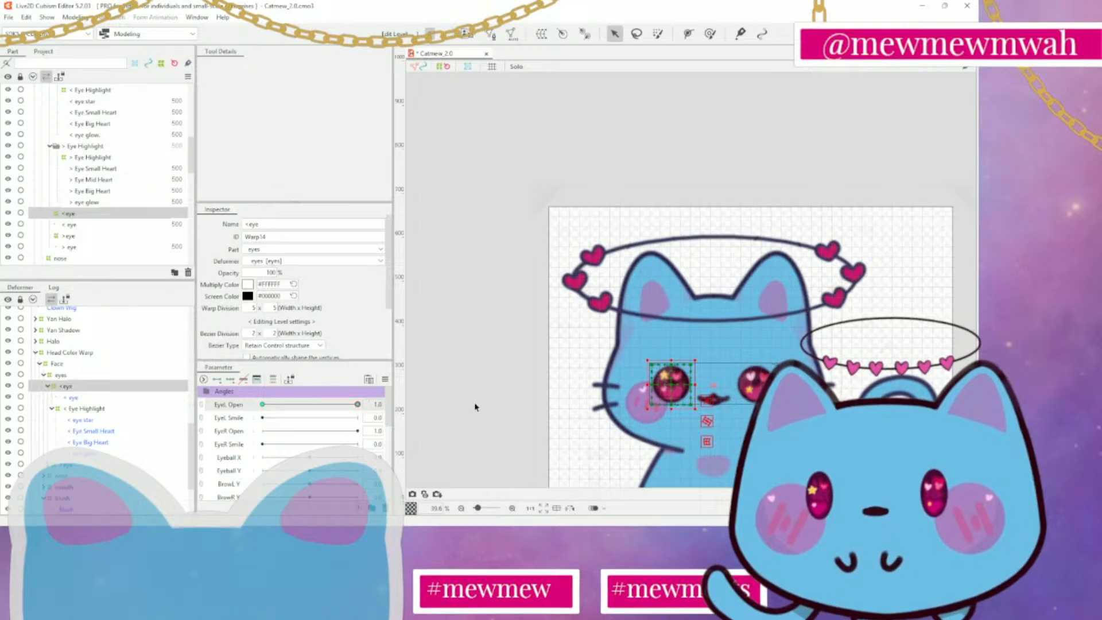
Undo the preview and the flattening of the <eye deformer at EyeL Open 0.0
{"action": "key", "text": "ctrl+z"}
{"action": "key", "text": "ctrl+z"}
{"action": "key", "text": "ctrl+z"}
{"action": "key", "text": "ctrl+z"}
{"action": "key", "text": "ctrl+z"}
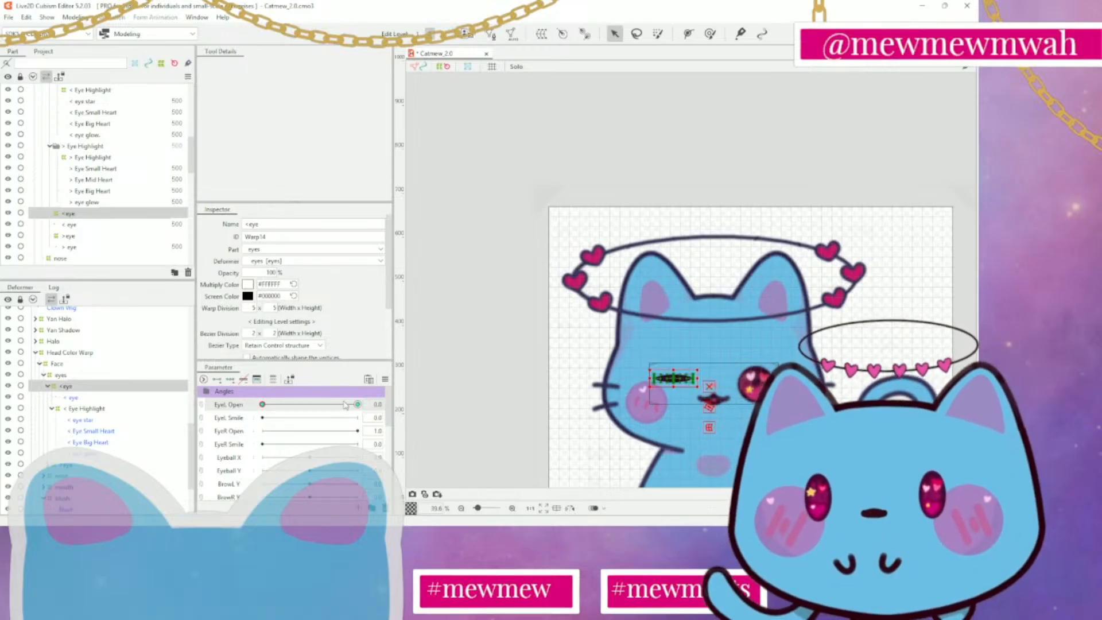
{"action": "key", "text": "ctrl+z"}
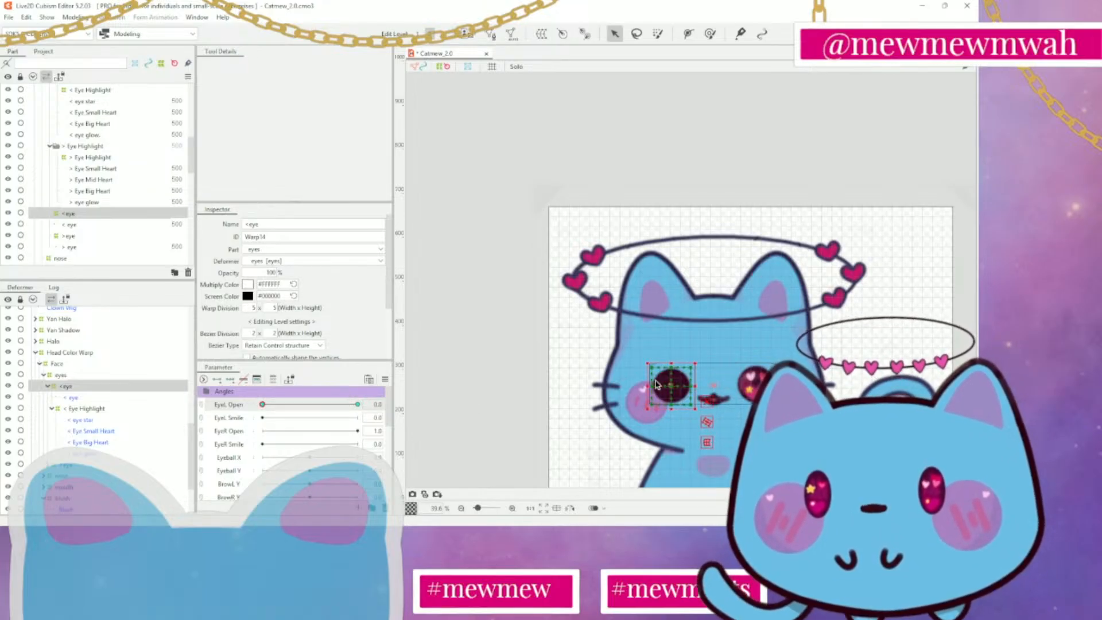
Try scaling the <eye deformer down from its corner and its upper edge, undoing each attempt
{"action": "scroll", "coordinate": [714, 389], "scroll_direction": "up", "scroll_amount": 5}
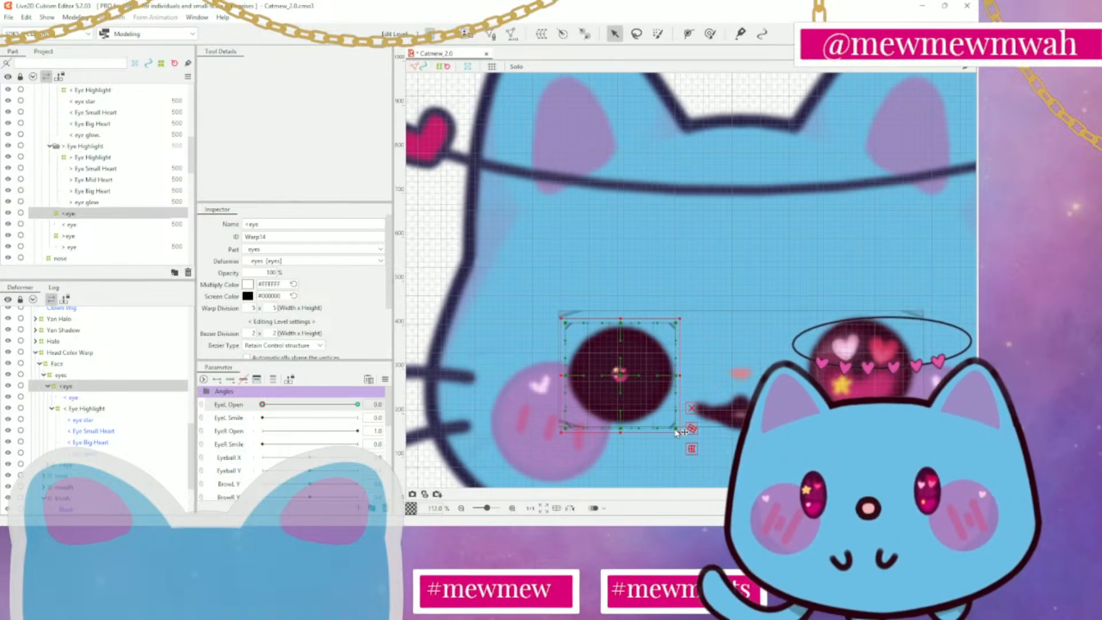
{"action": "left_click_drag", "start_coordinate": [678, 430], "coordinate": [654, 400]}
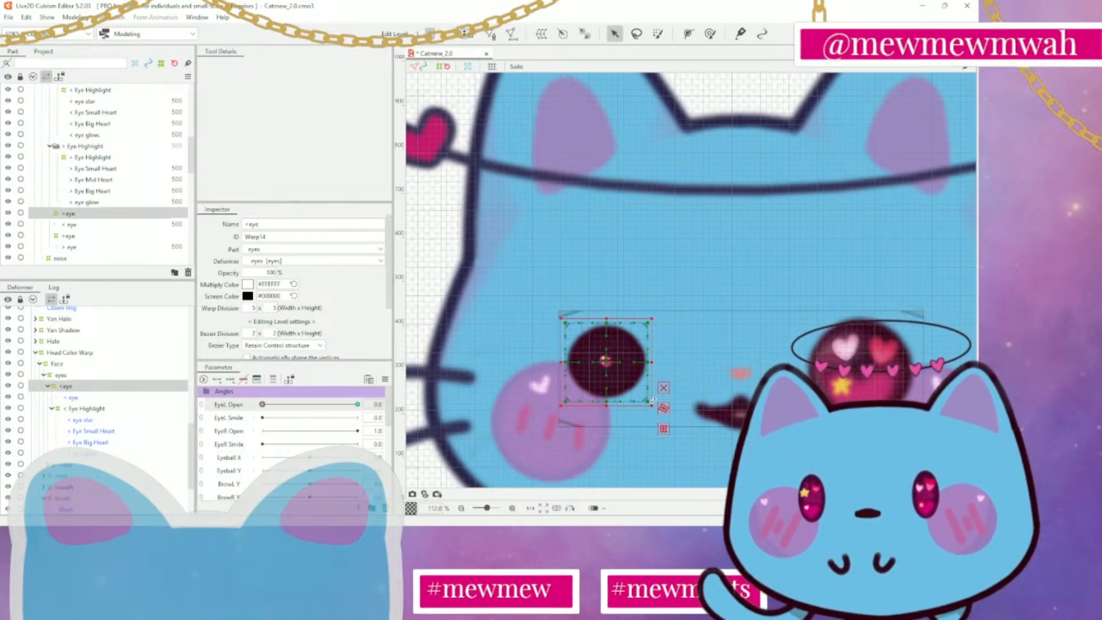
{"action": "key", "text": "ctrl+z"}
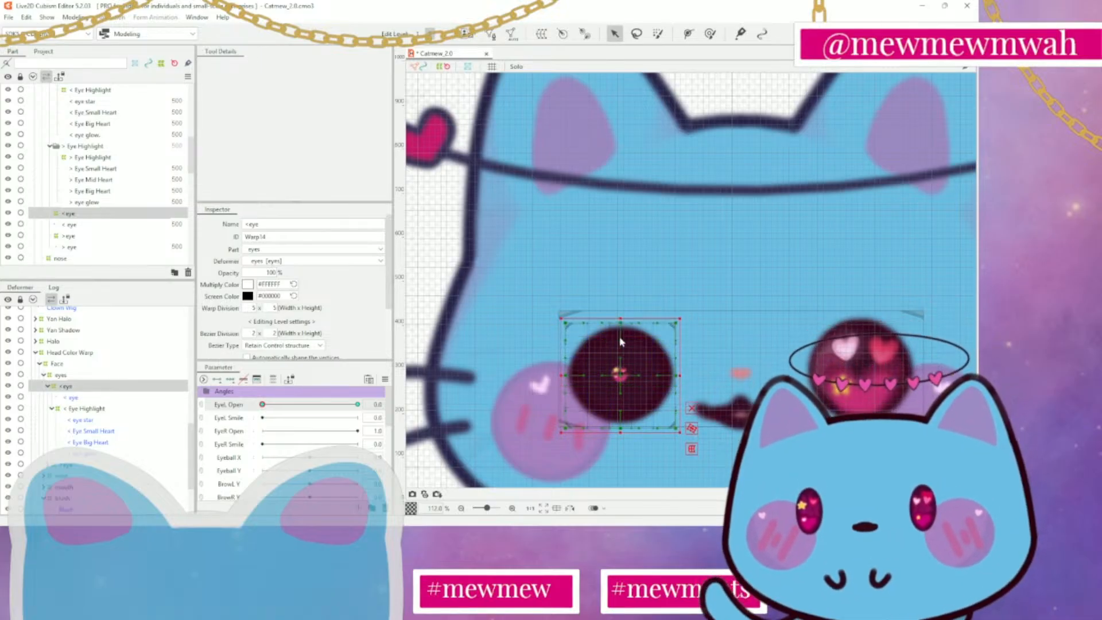
{"action": "left_click_drag", "start_coordinate": [625, 332], "coordinate": [625, 348]}
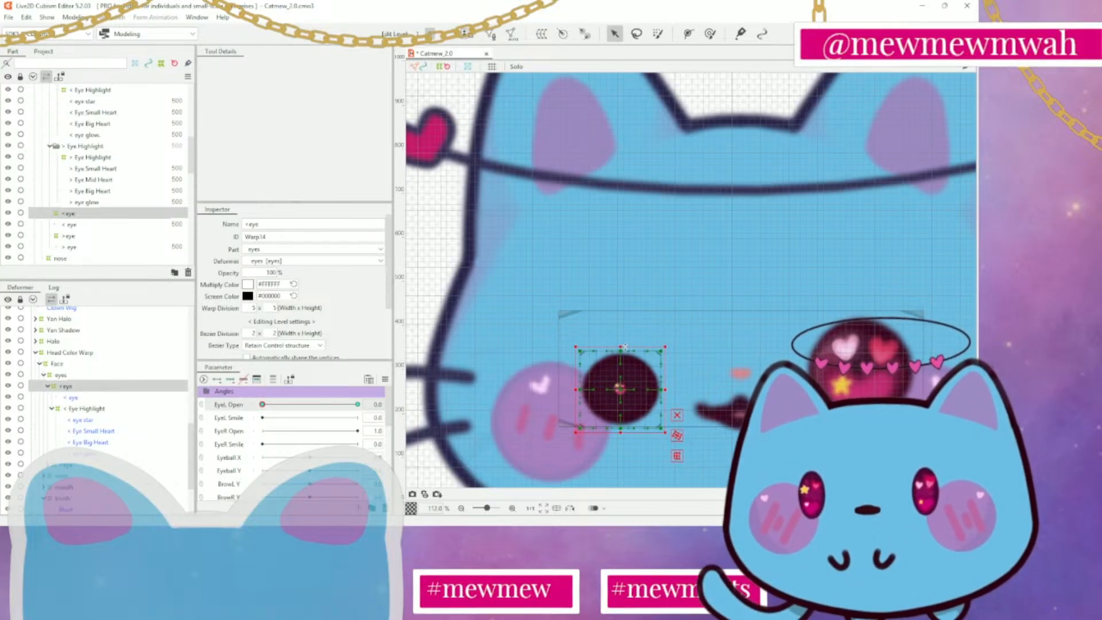
{"action": "key", "text": "ctrl+z"}
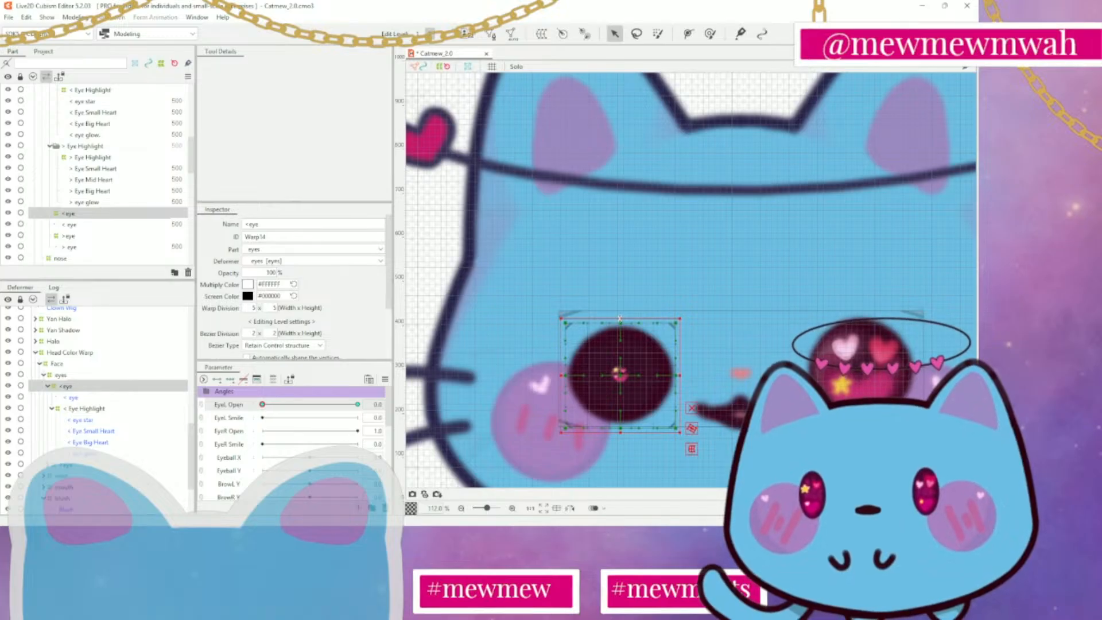
Squash the <eye deformer vertically into a thin ellipse at EyeL Open 0.0 and preview the eye at 1.0
{"action": "left_click_drag", "start_coordinate": [620, 317], "coordinate": [621, 363]}
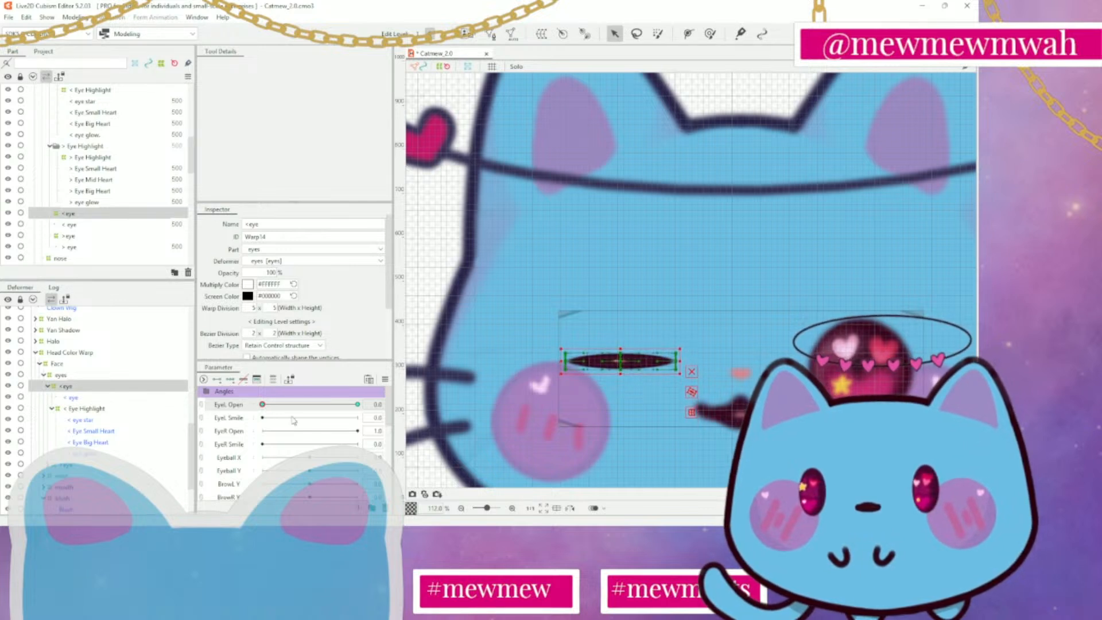
{"action": "left_click_drag", "start_coordinate": [264, 409], "coordinate": [405, 408]}
{"action": "scroll", "coordinate": [678, 395], "scroll_direction": "down", "scroll_amount": 5}
{"action": "scroll", "coordinate": [679, 395], "scroll_direction": "up", "scroll_amount": 5}
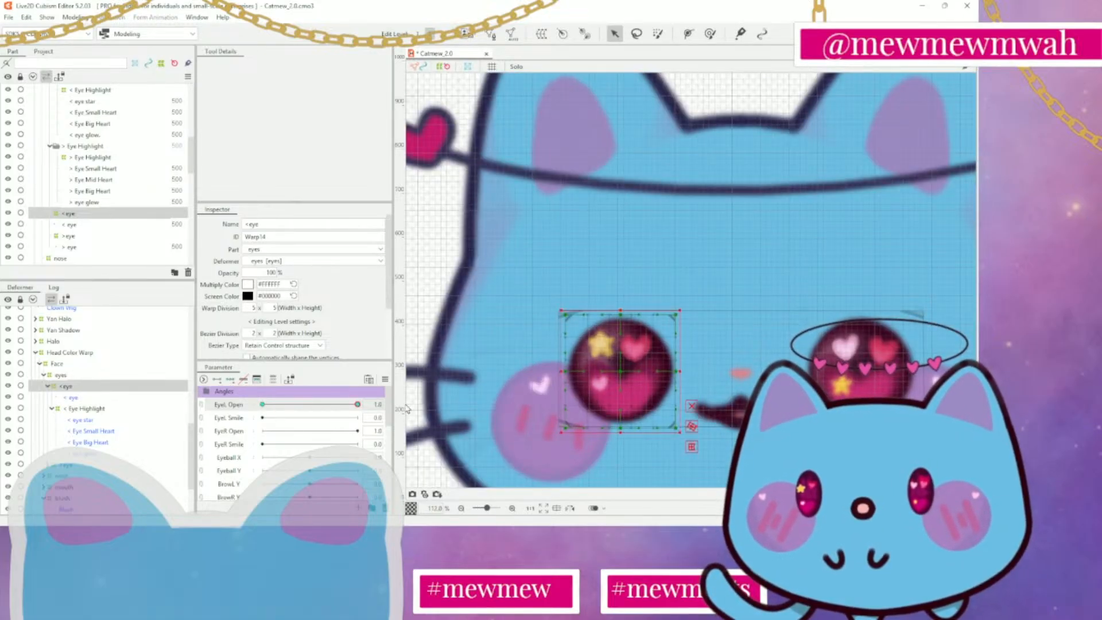
Examine the < Eye Highlight deformer up close inside the closed eye at EyeL Open 0.0, then deselect it
{"action": "left_click", "coordinate": [117, 409]}
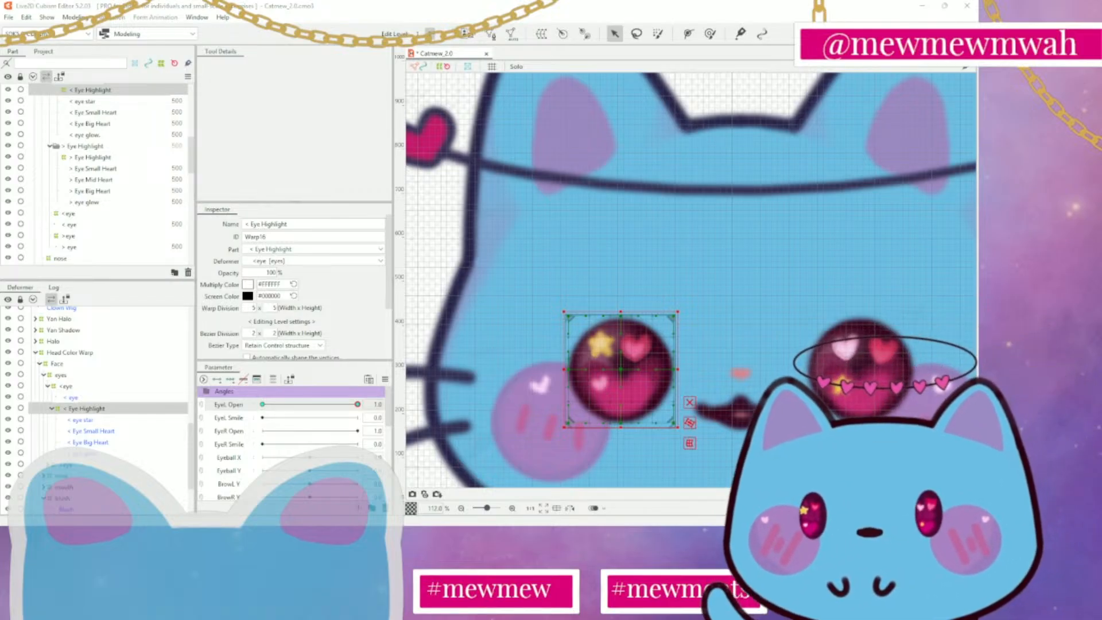
{"action": "left_click_drag", "start_coordinate": [357, 405], "coordinate": [207, 410]}
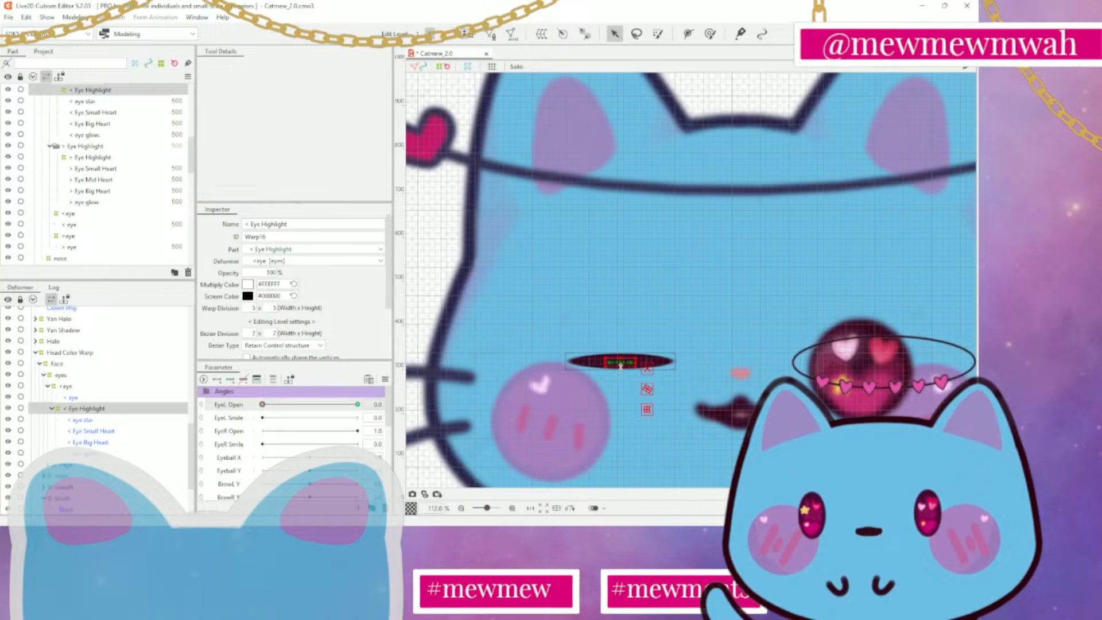
{"action": "scroll", "coordinate": [618, 368], "scroll_direction": "up", "scroll_amount": 6}
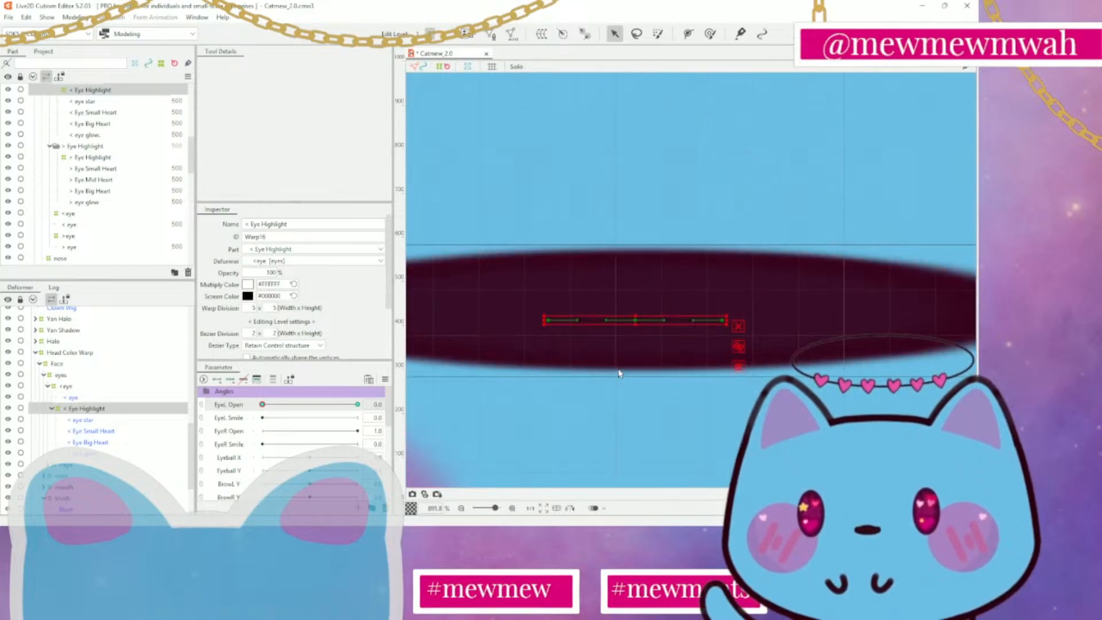
{"action": "scroll", "coordinate": [707, 351], "scroll_direction": "down", "scroll_amount": 4}
{"action": "left_click", "coordinate": [751, 310]}
{"action": "scroll", "coordinate": [661, 371], "scroll_direction": "down", "scroll_amount": 3}
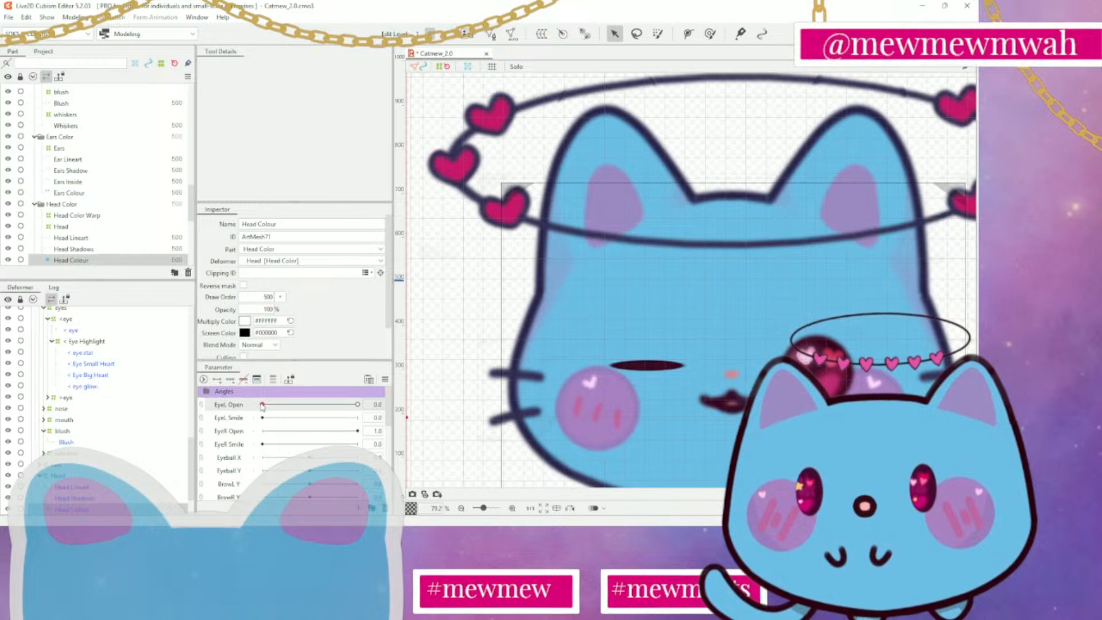
Check the closed eye's shape at different zoom levels, then preview it reopening at EyeL Open 1.0
{"action": "left_click_drag", "start_coordinate": [263, 406], "coordinate": [234, 408]}
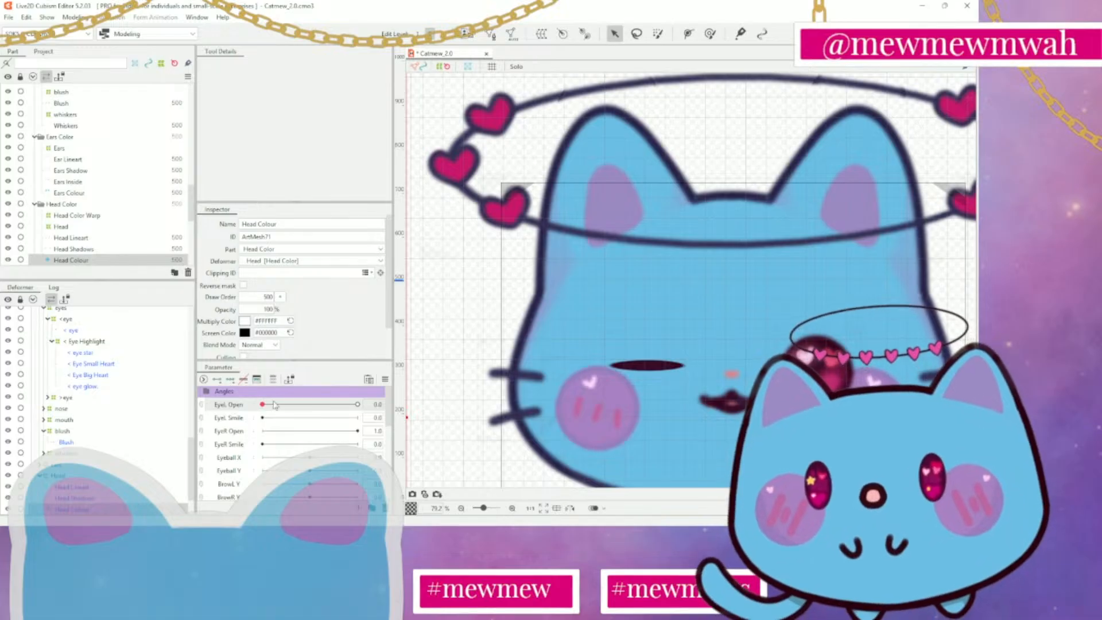
{"action": "scroll", "coordinate": [700, 407], "scroll_direction": "down", "scroll_amount": 3}
{"action": "scroll", "coordinate": [700, 407], "scroll_direction": "up", "scroll_amount": 2}
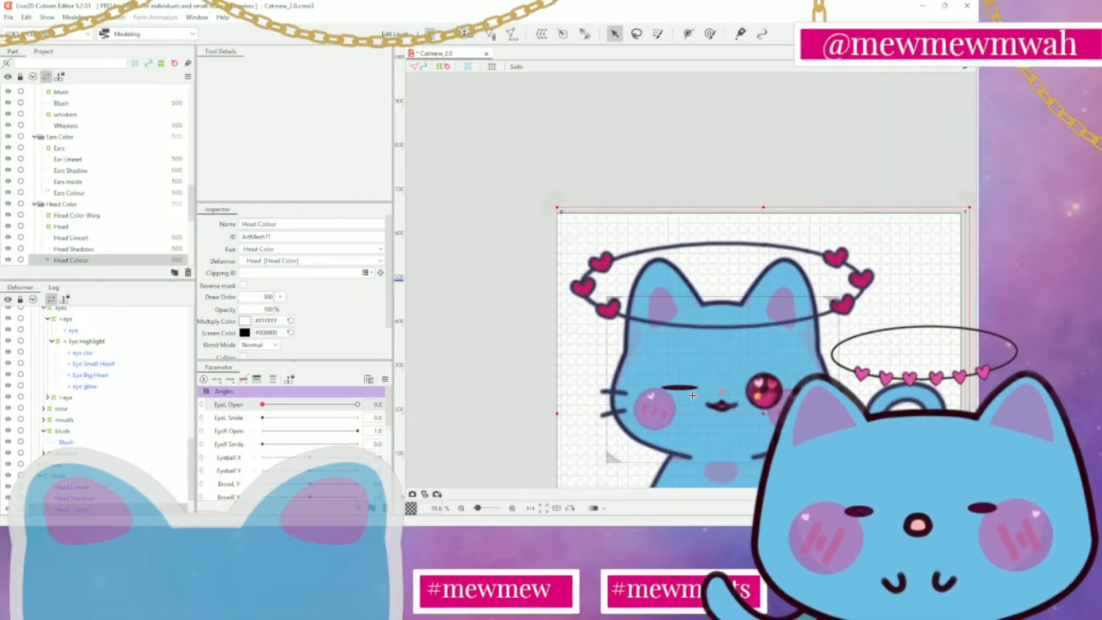
{"action": "scroll", "coordinate": [660, 401], "scroll_direction": "up", "scroll_amount": 4}
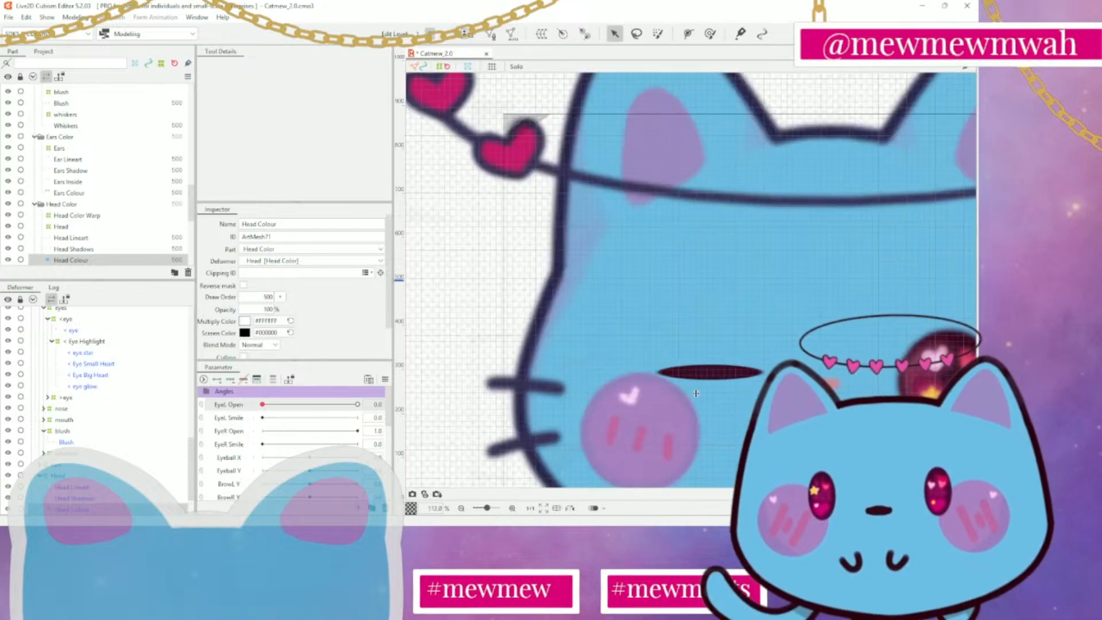
{"action": "scroll", "coordinate": [793, 335], "scroll_direction": "down", "scroll_amount": 4}
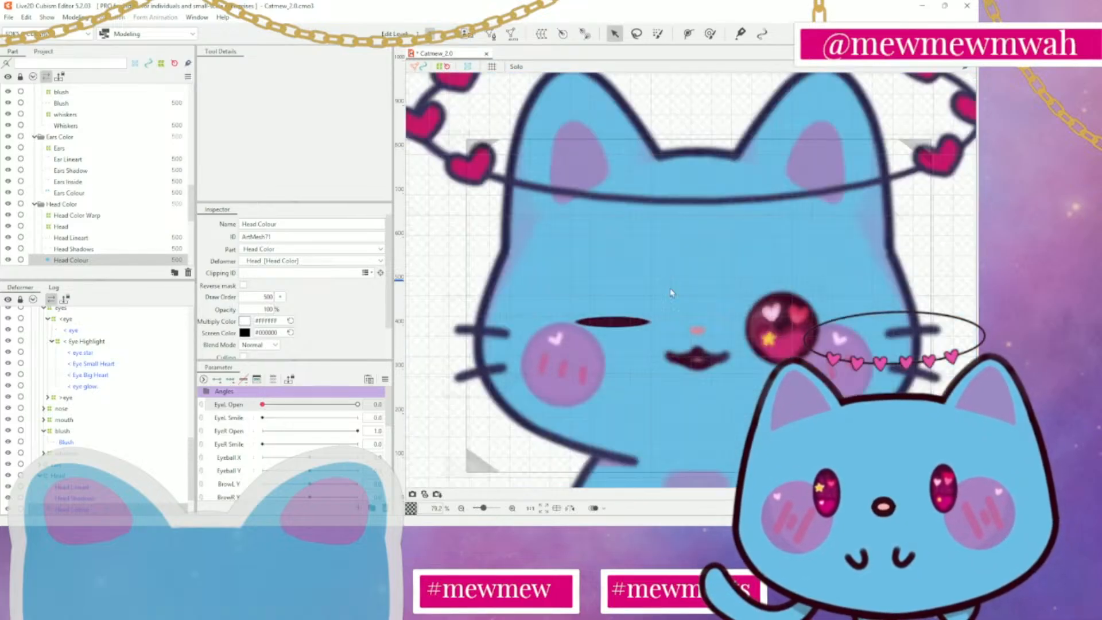
{"action": "left_click_drag", "start_coordinate": [263, 405], "coordinate": [550, 405]}
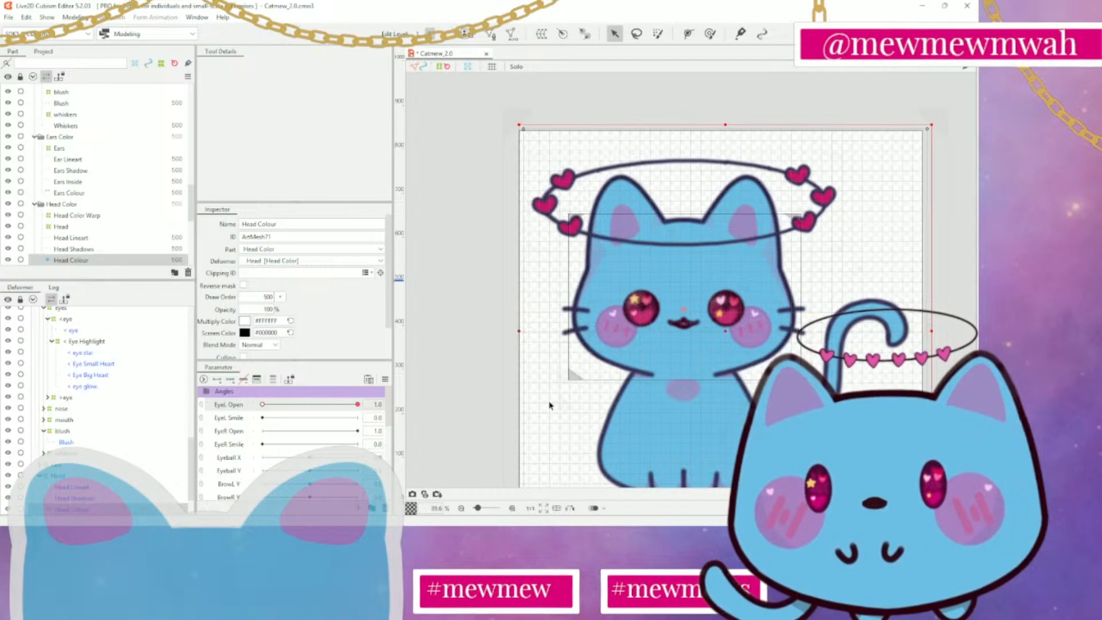
Undo the < Eye Highlight and < eye edits back to before the < eye deformer was squashed at EyeL Open 0.0
{"action": "left_click", "coordinate": [86, 341]}
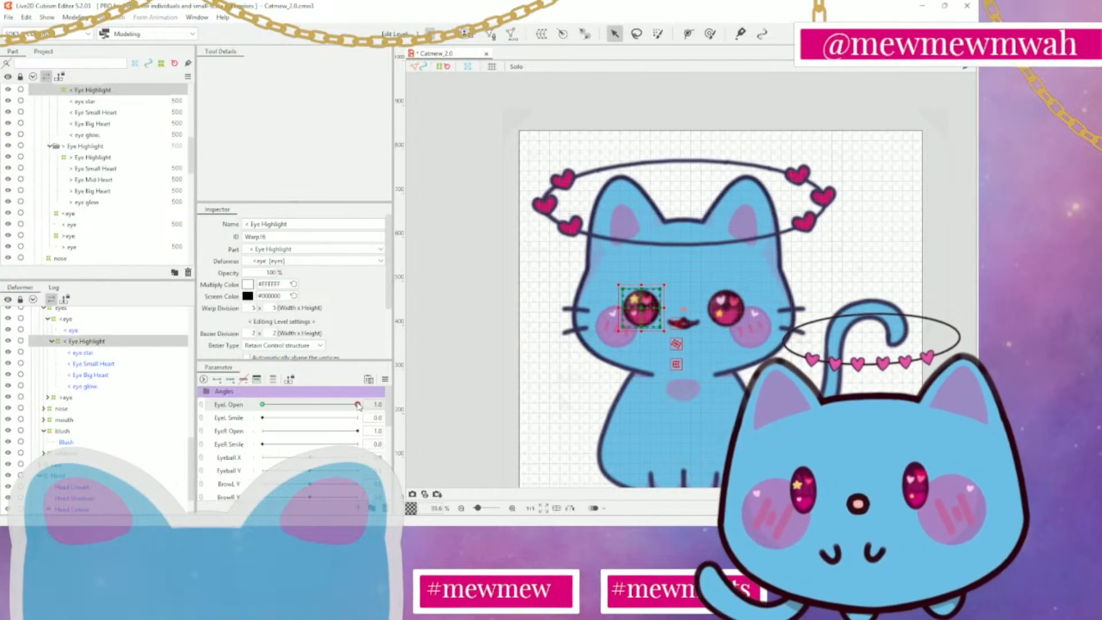
{"action": "key", "text": "ctrl+z"}
{"action": "key", "text": "ctrl+z"}
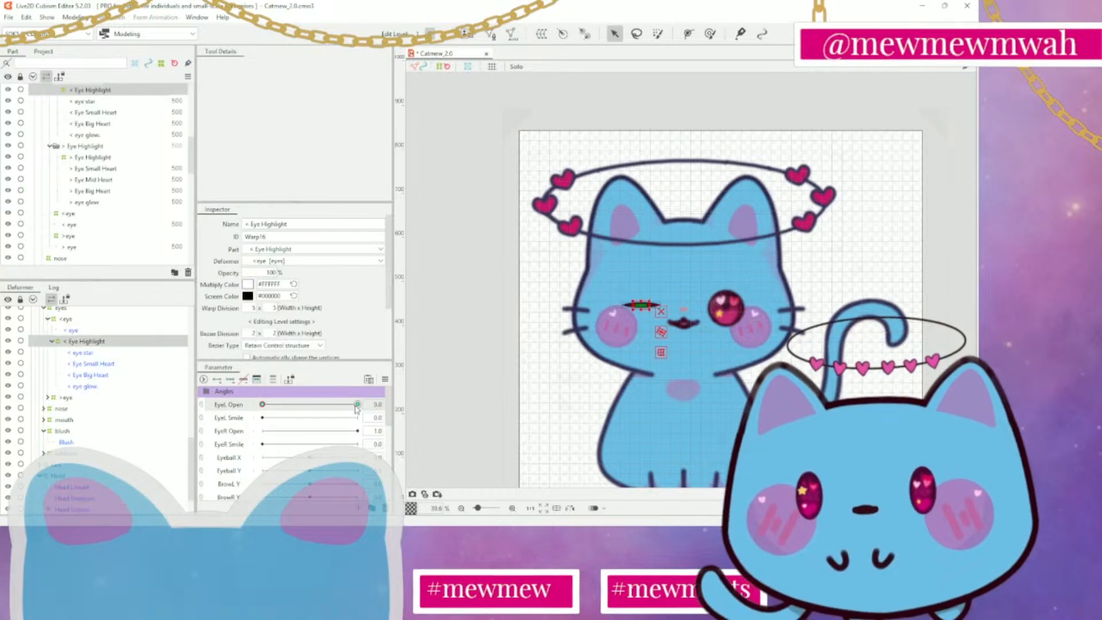
{"action": "key", "text": "ctrl+z"}
{"action": "key", "text": "ctrl+z"}
{"action": "key", "text": "ctrl+z"}
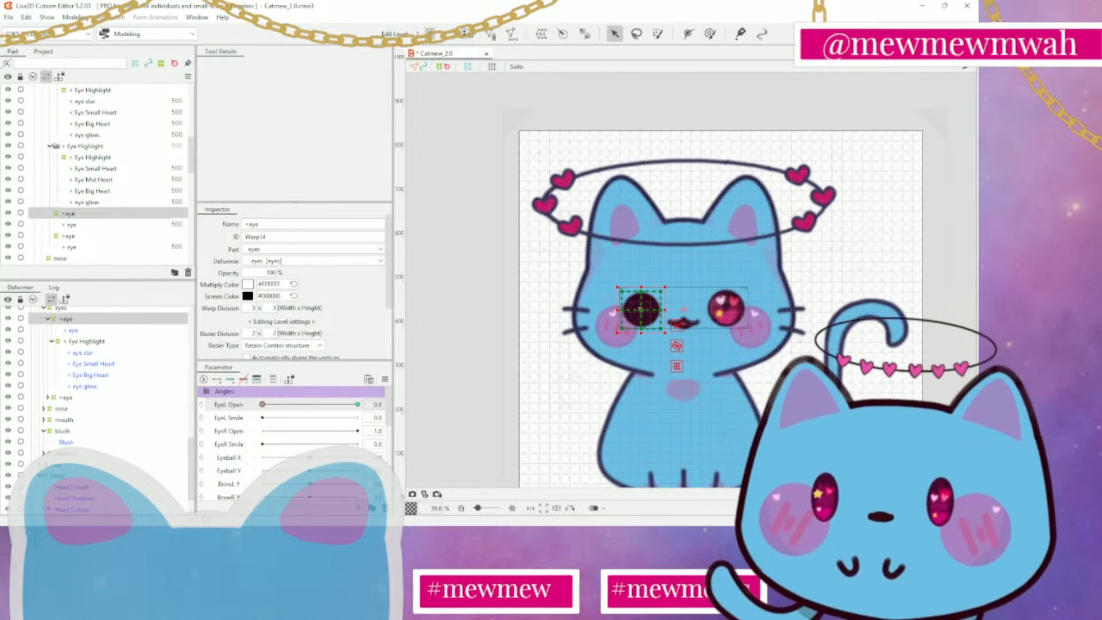
{"action": "mouse_move", "coordinate": [263, 405]}
{"action": "left_mouse_down"}
{"action": "mouse_move", "coordinate": [314, 405]}
{"action": "mouse_move", "coordinate": [261, 405]}
{"action": "left_mouse_up"}
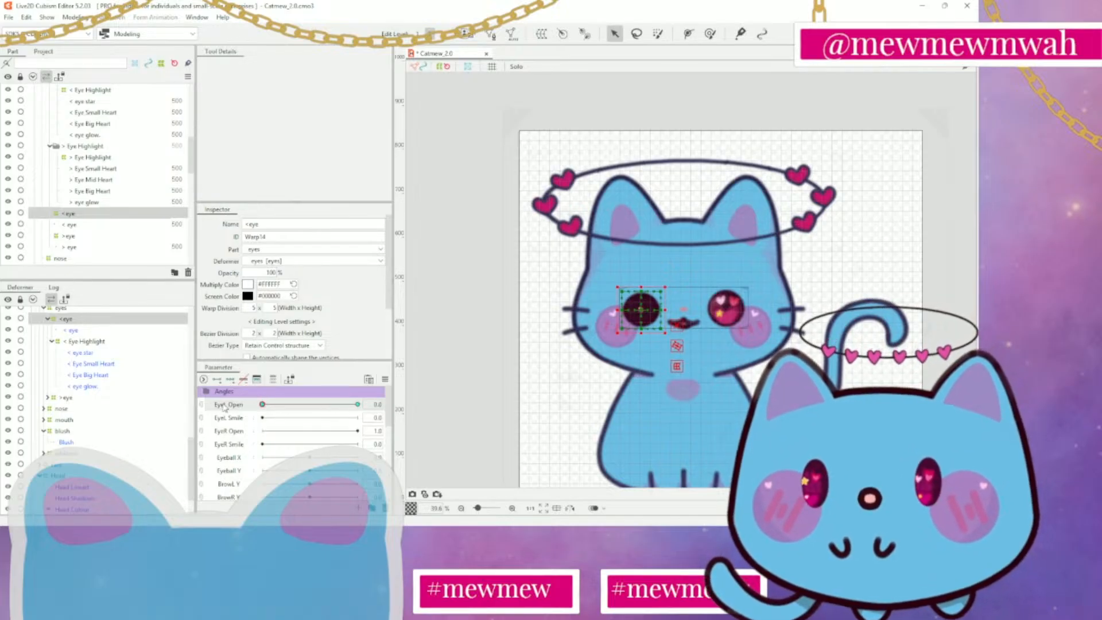
{"action": "left_click", "coordinate": [498, 276]}
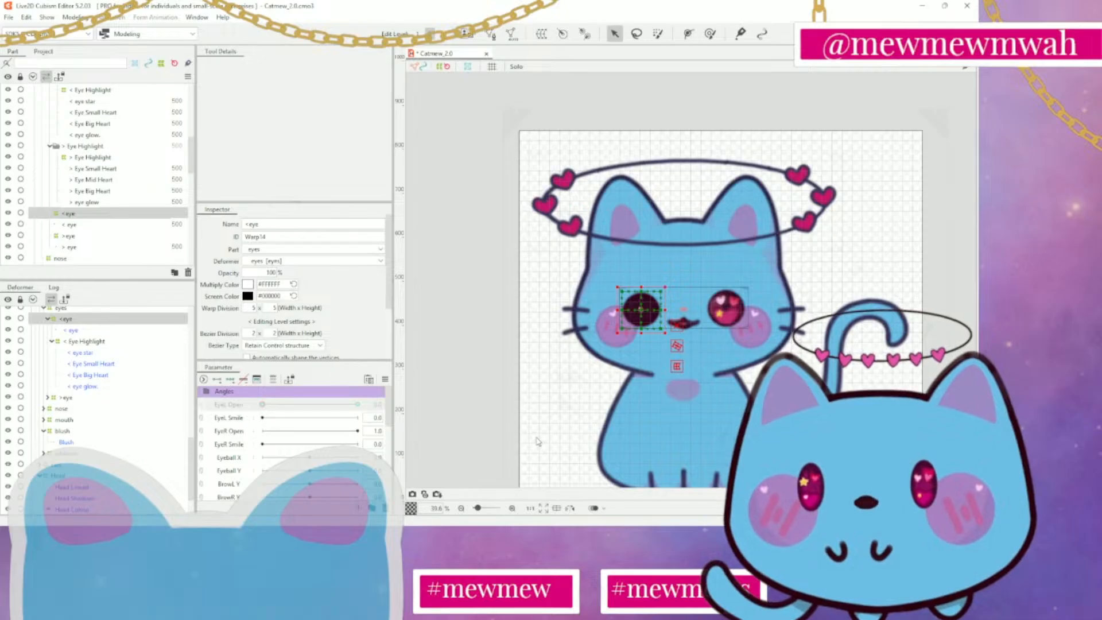
{"action": "scroll", "coordinate": [638, 352], "scroll_direction": "up", "scroll_amount": 8}
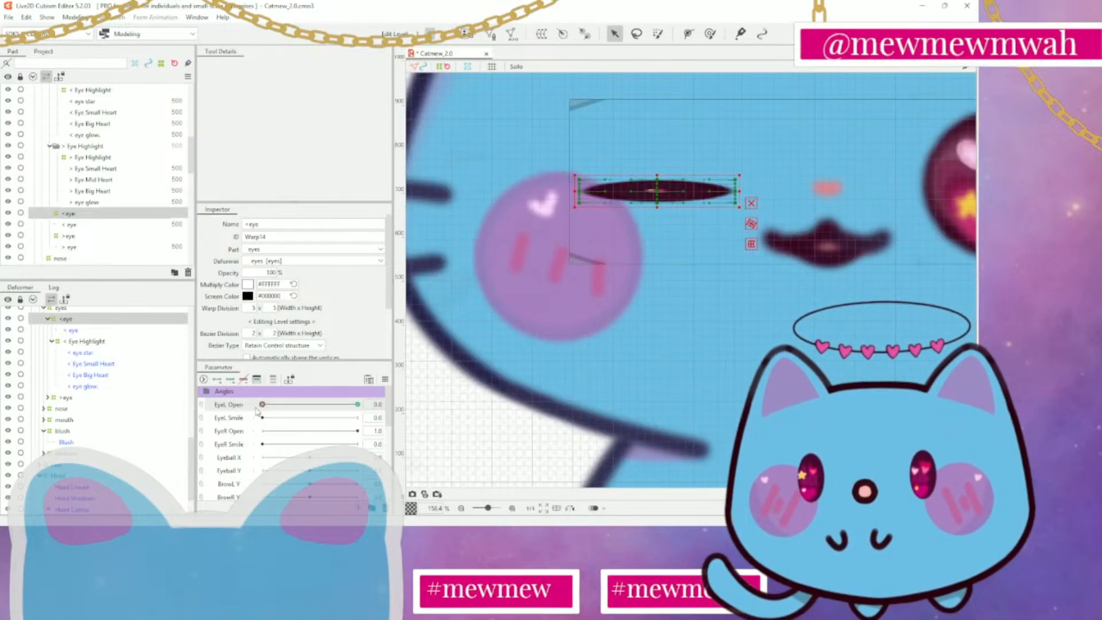
Try widening the < Eye Highlight deformer to both ends of the closed eye, then undo both stretches
{"action": "left_click", "coordinate": [83, 342]}
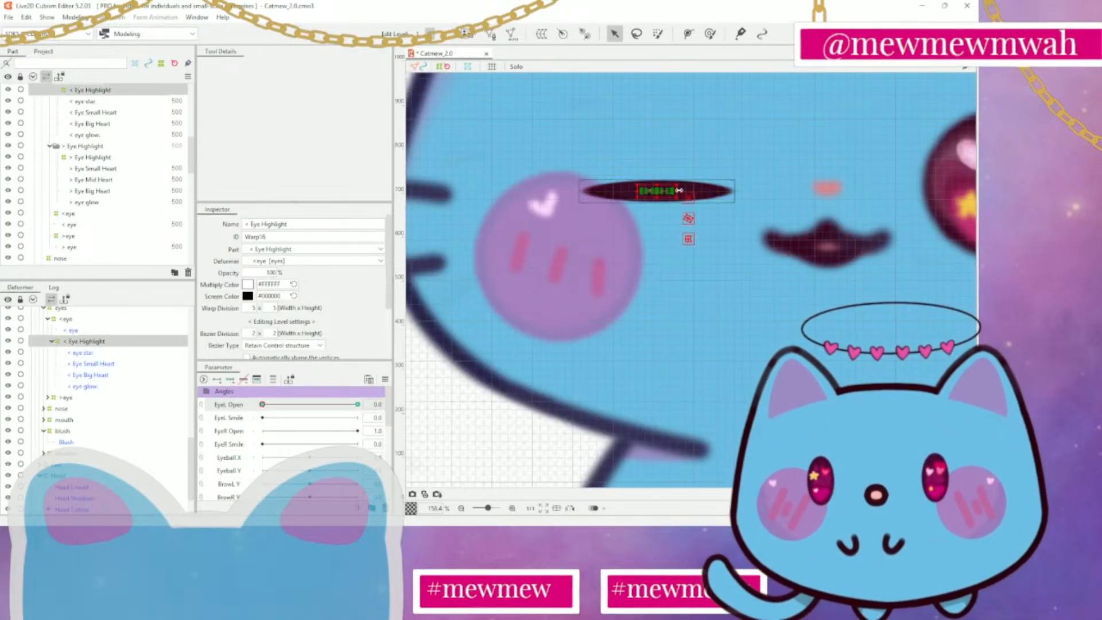
{"action": "left_click_drag", "start_coordinate": [679, 190], "coordinate": [719, 191]}
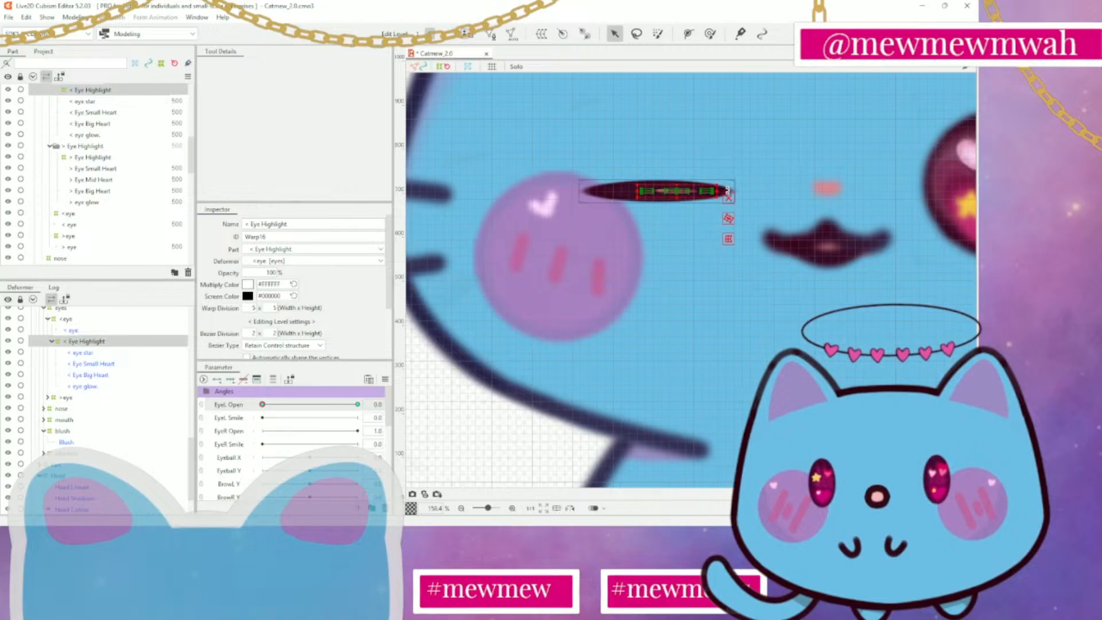
{"action": "left_click_drag", "start_coordinate": [641, 190], "coordinate": [597, 191]}
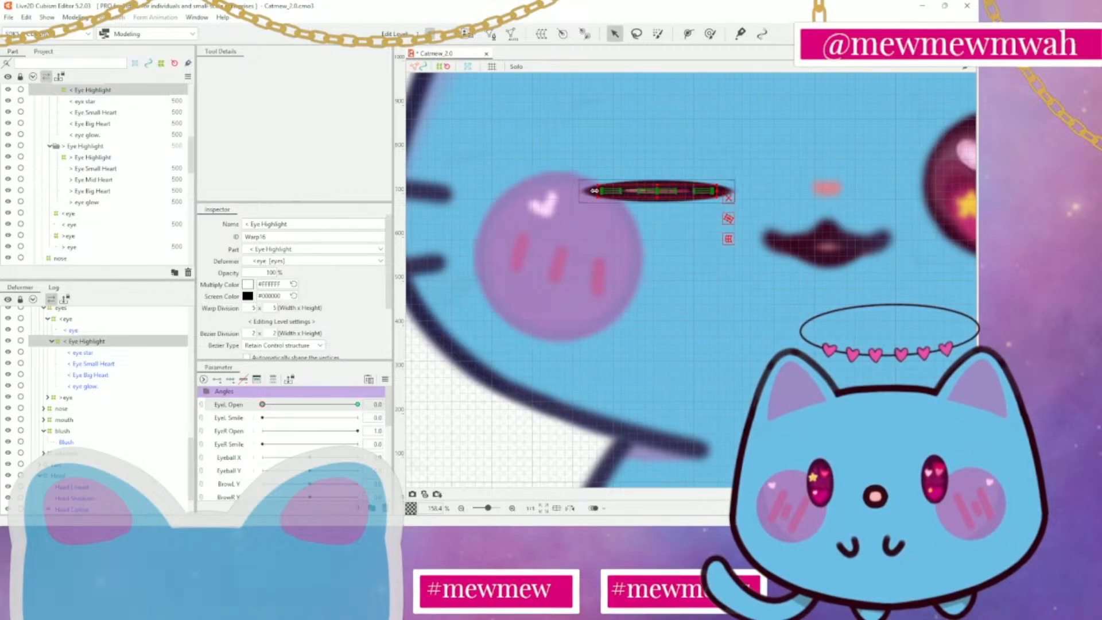
{"action": "key", "text": "ctrl+z"}
{"action": "key", "text": "ctrl+z"}
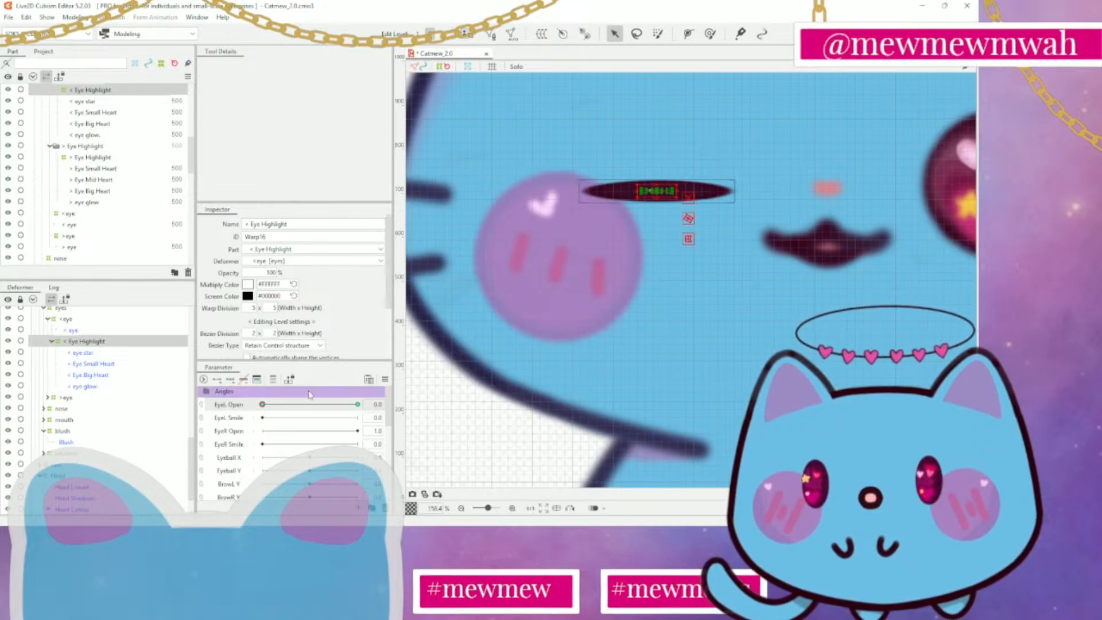
Try hiding the < Eye Highlight deformer at EyeL Open 0.0, then make it visible again
{"action": "left_click", "coordinate": [8, 341]}
{"action": "mouse_move", "coordinate": [275, 406]}
{"action": "left_mouse_down"}
{"action": "mouse_move", "coordinate": [358, 405]}
{"action": "mouse_move", "coordinate": [263, 405]}
{"action": "left_mouse_up"}
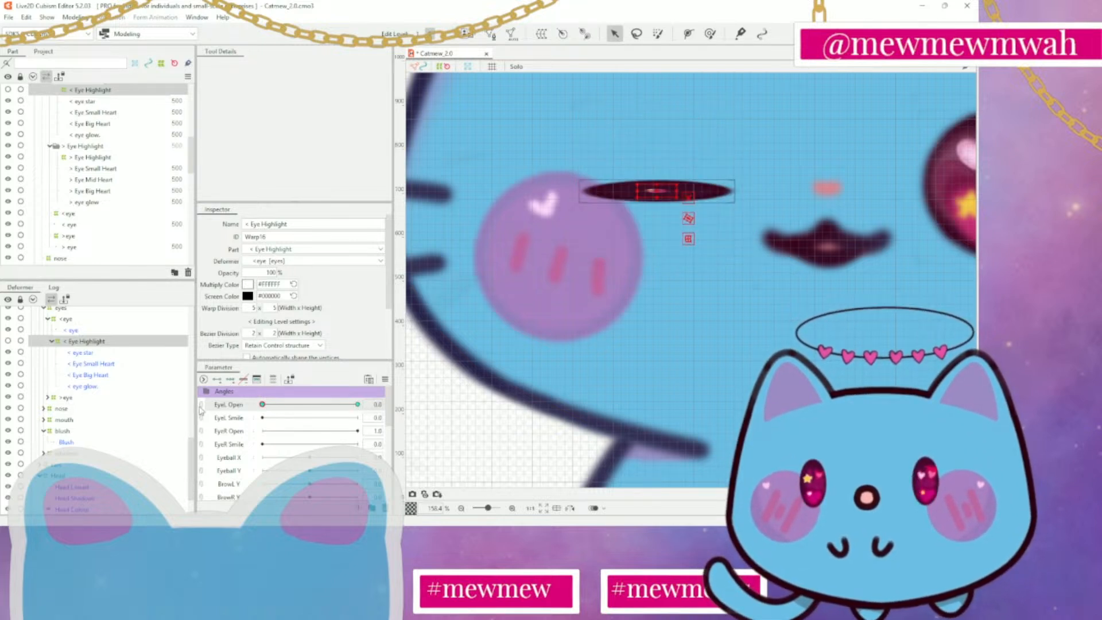
{"action": "left_click", "coordinate": [9, 342]}
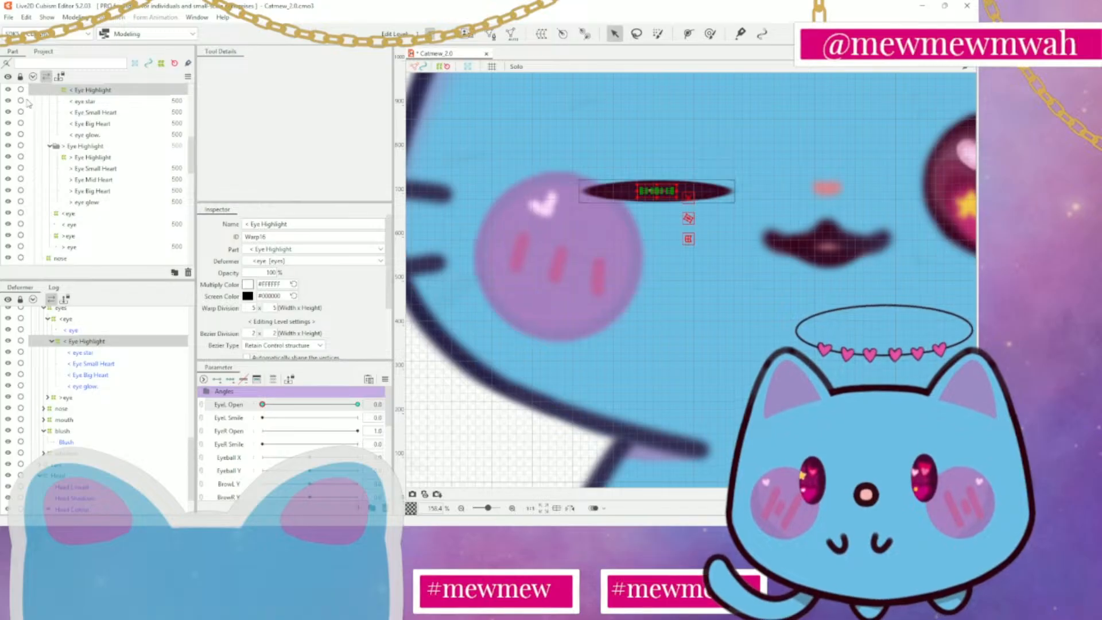
{"action": "left_click", "coordinate": [8, 90]}
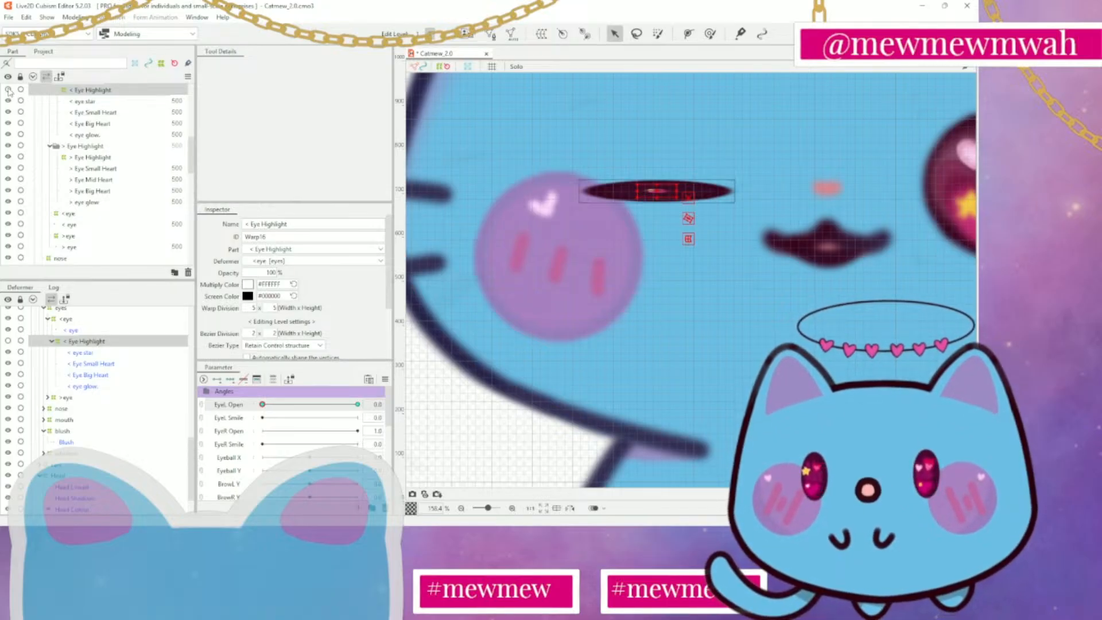
{"action": "left_click", "coordinate": [8, 90]}
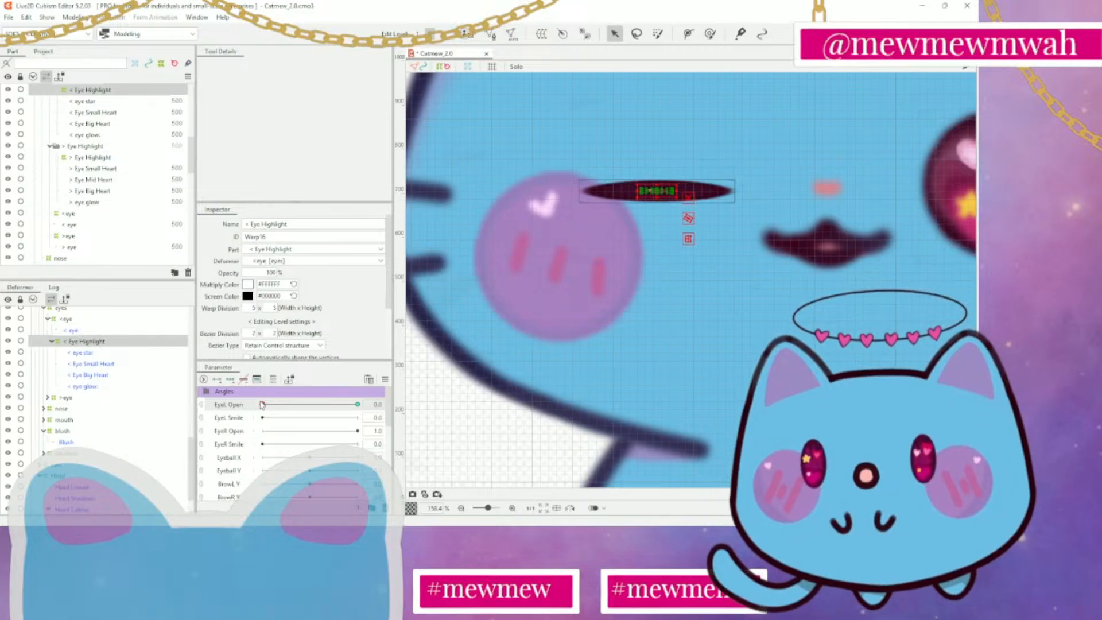
Preview the eye with its highlights at EyeL Open 1.0, then return the parameter to 0.0
{"action": "left_click_drag", "start_coordinate": [261, 405], "coordinate": [404, 410]}
{"action": "scroll", "coordinate": [709, 344], "scroll_direction": "down", "scroll_amount": 3}
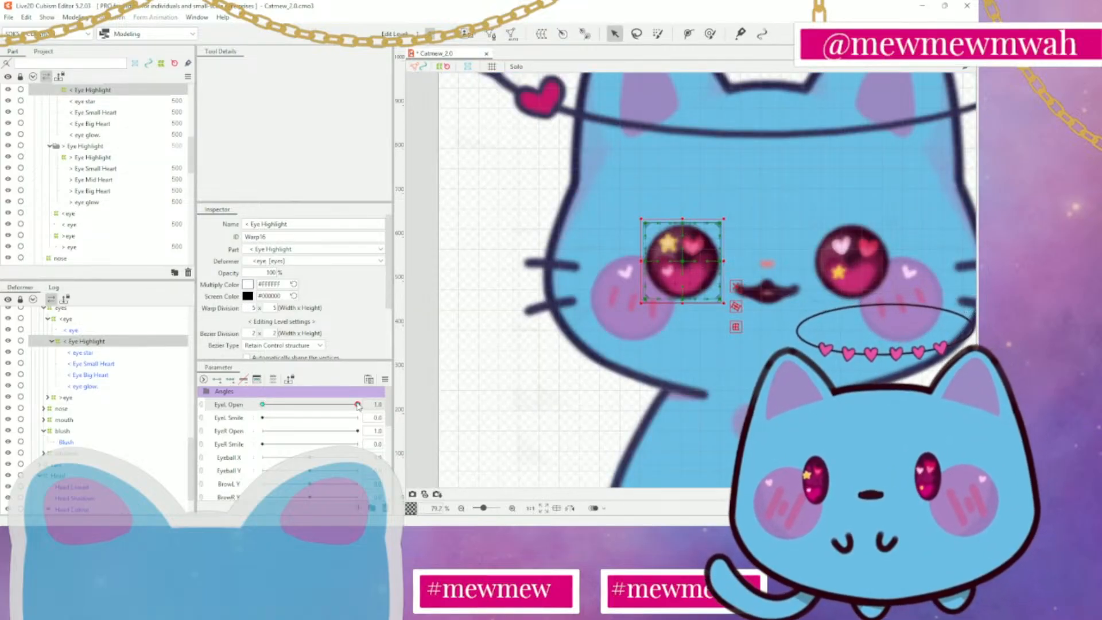
{"action": "left_click_drag", "start_coordinate": [357, 405], "coordinate": [260, 409]}
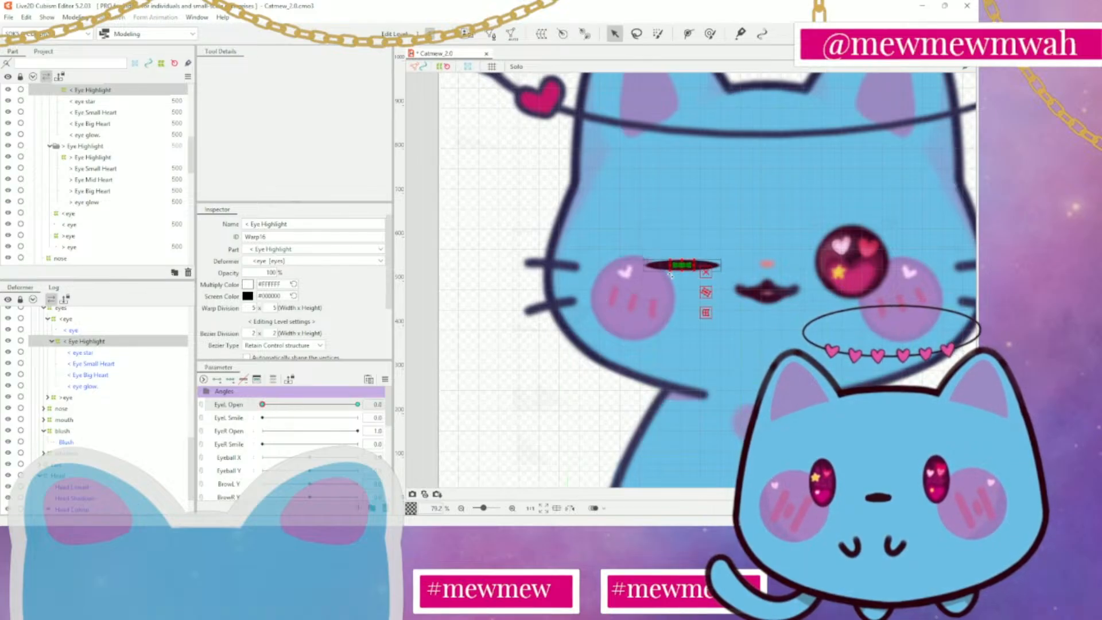
Try moving the < Eye Highlight deformer below the closed eye, preview it at EyeL Open 1.0, and undo the move
{"action": "left_click_drag", "start_coordinate": [687, 267], "coordinate": [680, 301]}
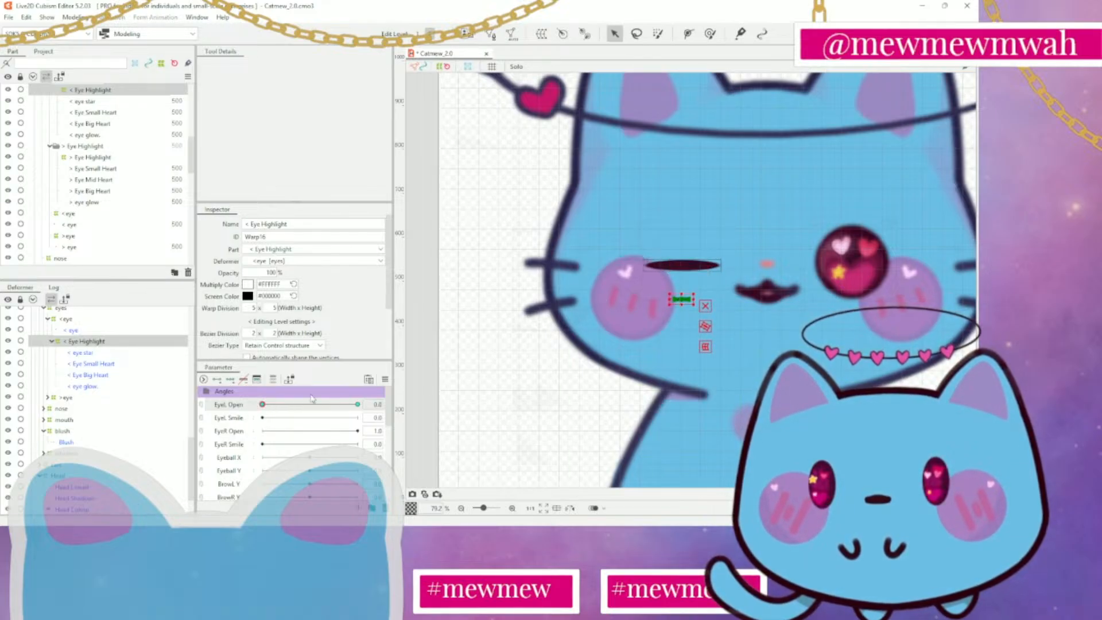
{"action": "left_click_drag", "start_coordinate": [262, 406], "coordinate": [367, 409]}
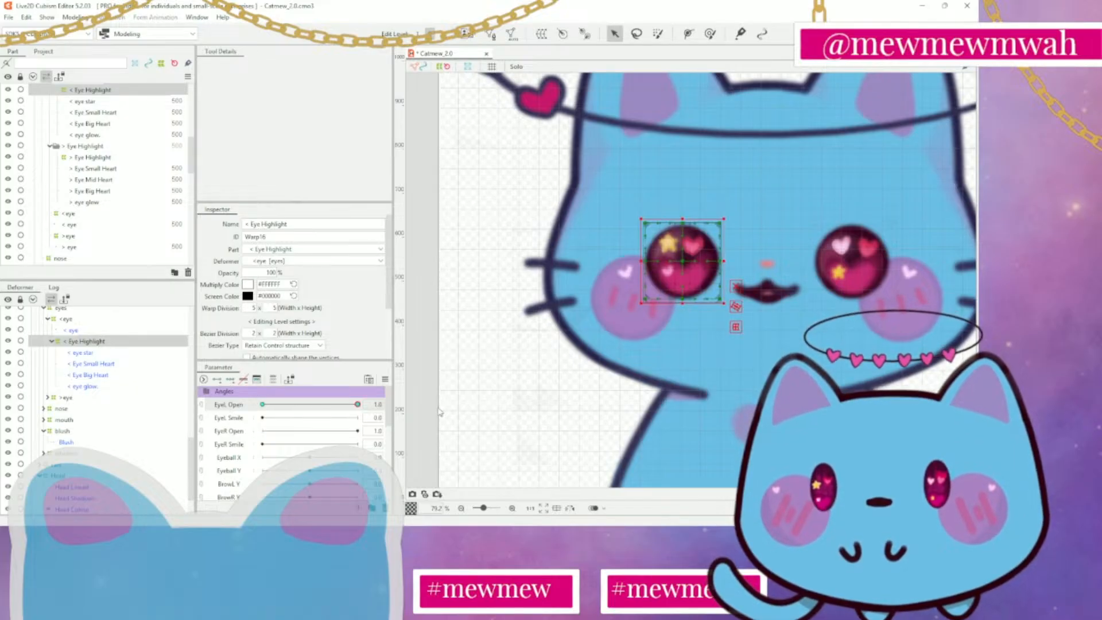
{"action": "key", "text": "ctrl+z"}
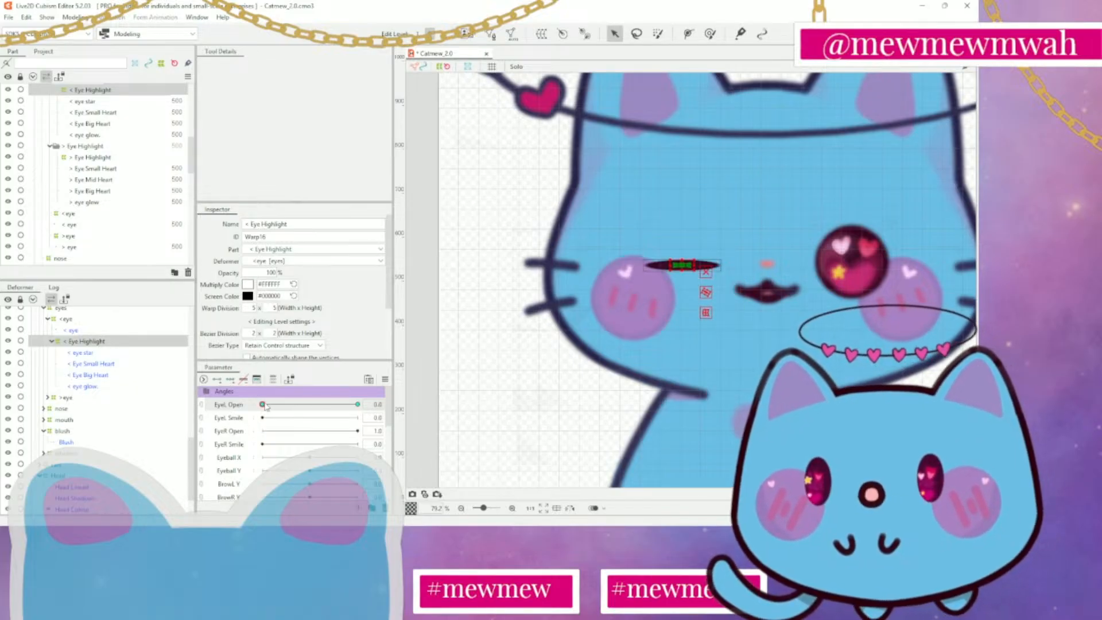
Stretch the < Eye Highlight deformer horizontally across the full width of the closed eye at EyeL Open 0.0
{"action": "mouse_move", "coordinate": [263, 405]}
{"action": "left_mouse_down"}
{"action": "mouse_move", "coordinate": [379, 404]}
{"action": "mouse_move", "coordinate": [253, 407]}
{"action": "left_mouse_up"}
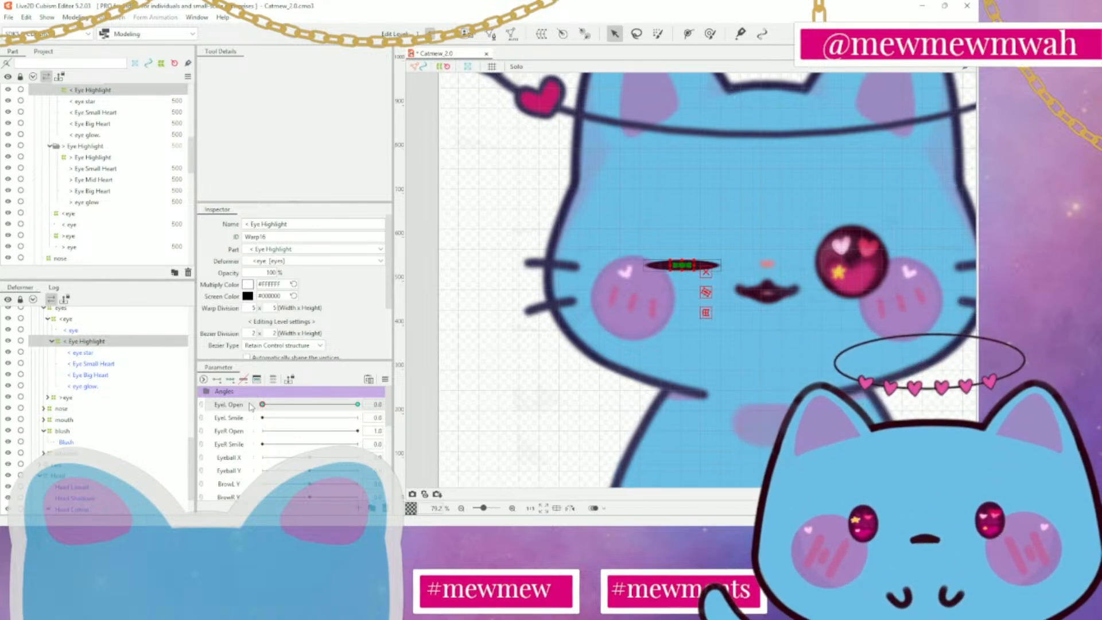
{"action": "mouse_move", "coordinate": [253, 407]}
{"action": "left_mouse_down"}
{"action": "mouse_move", "coordinate": [358, 405]}
{"action": "mouse_move", "coordinate": [247, 410]}
{"action": "left_mouse_up"}
{"action": "scroll", "coordinate": [575, 322], "scroll_direction": "up", "scroll_amount": 3}
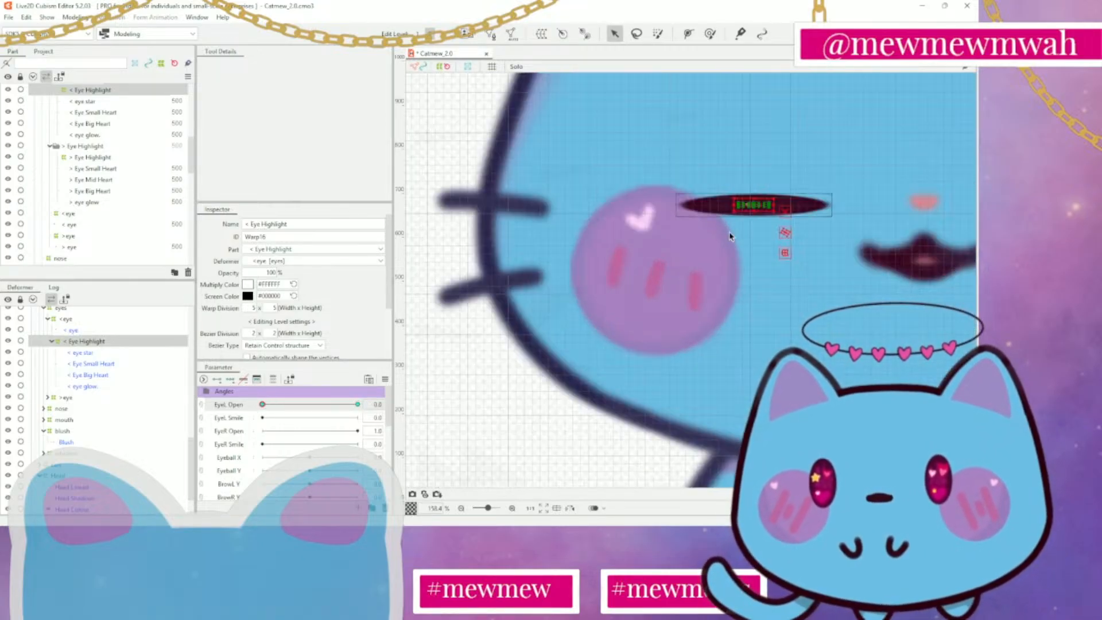
{"action": "left_click_drag", "start_coordinate": [754, 197], "coordinate": [827, 205]}
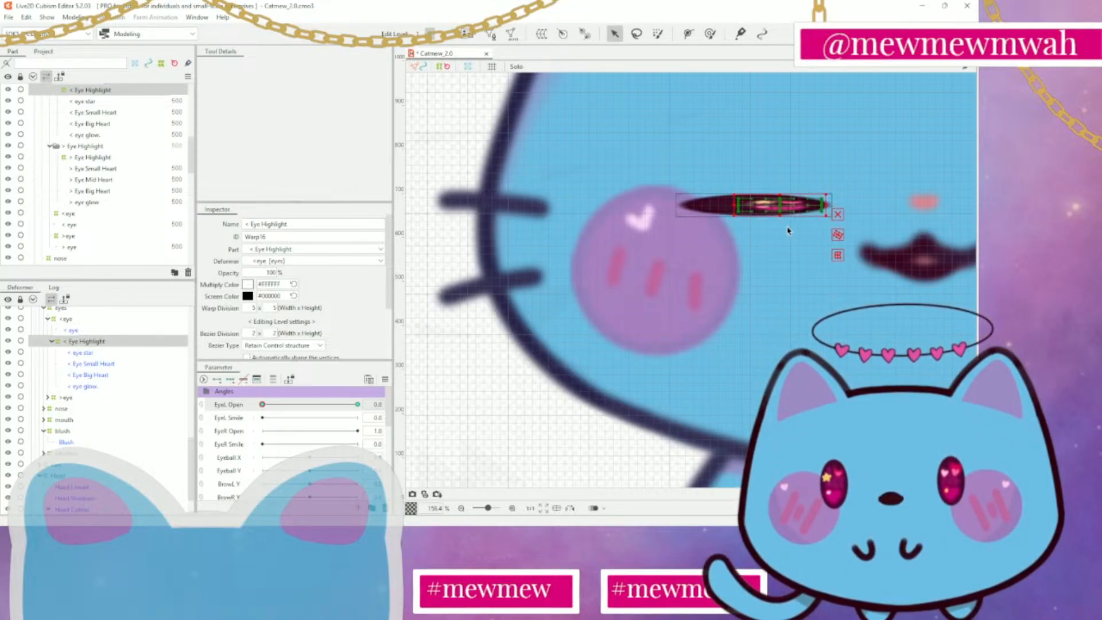
{"action": "left_click_drag", "start_coordinate": [735, 204], "coordinate": [677, 208]}
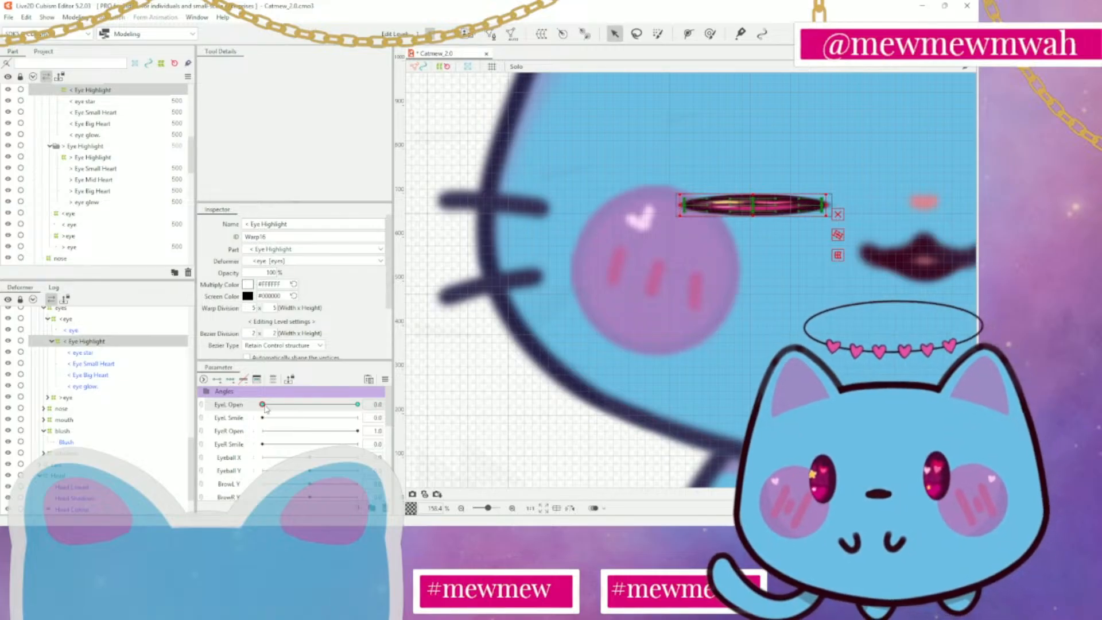
{"action": "mouse_move", "coordinate": [262, 405]}
{"action": "left_mouse_down"}
{"action": "mouse_move", "coordinate": [327, 408]}
{"action": "mouse_move", "coordinate": [258, 416]}
{"action": "left_mouse_up"}
{"action": "scroll", "coordinate": [812, 360], "scroll_direction": "down", "scroll_amount": 3}
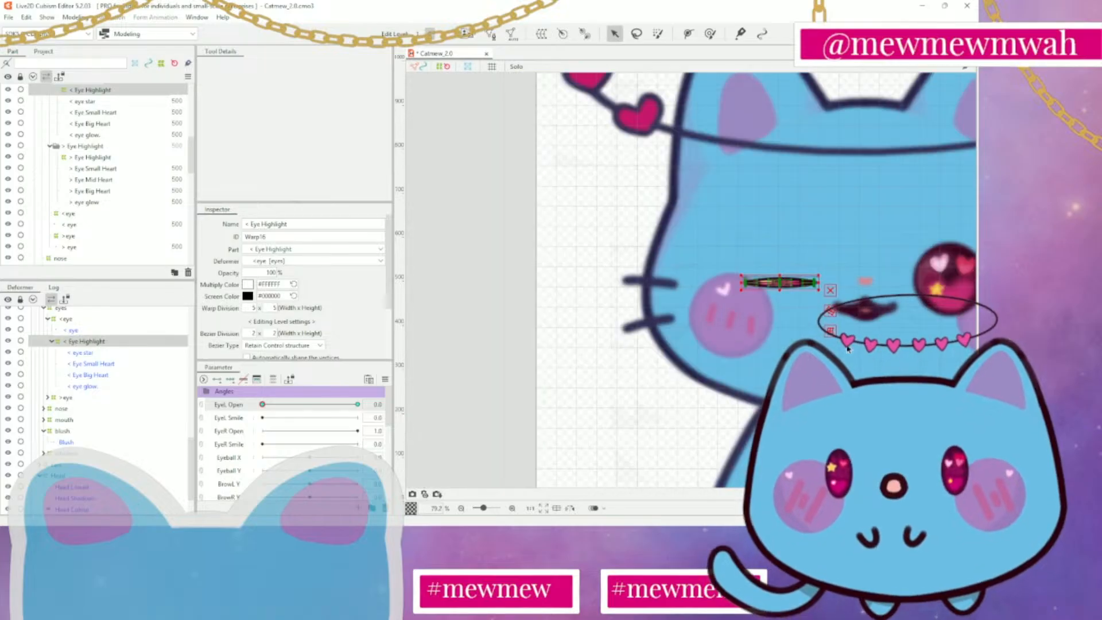
{"action": "left_click_drag", "start_coordinate": [865, 338], "coordinate": [683, 340]}
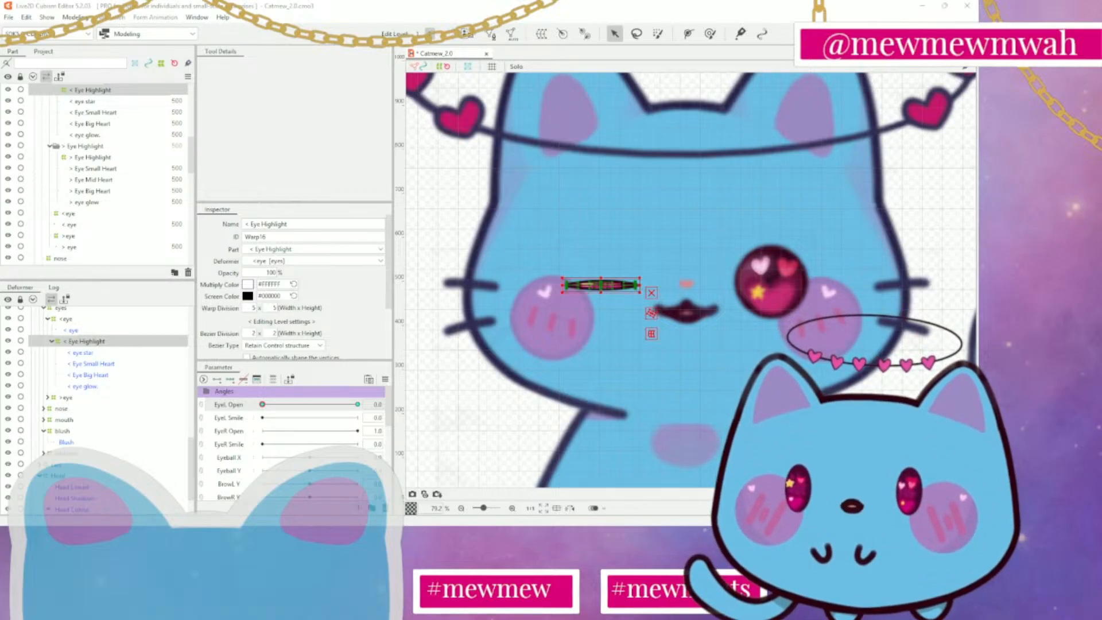
Try hiding the < Eye Highlight part, compare the eye at EyeL Open 1.0, and show the part again
{"action": "scroll", "coordinate": [98, 172], "scroll_direction": "up", "scroll_amount": 1}
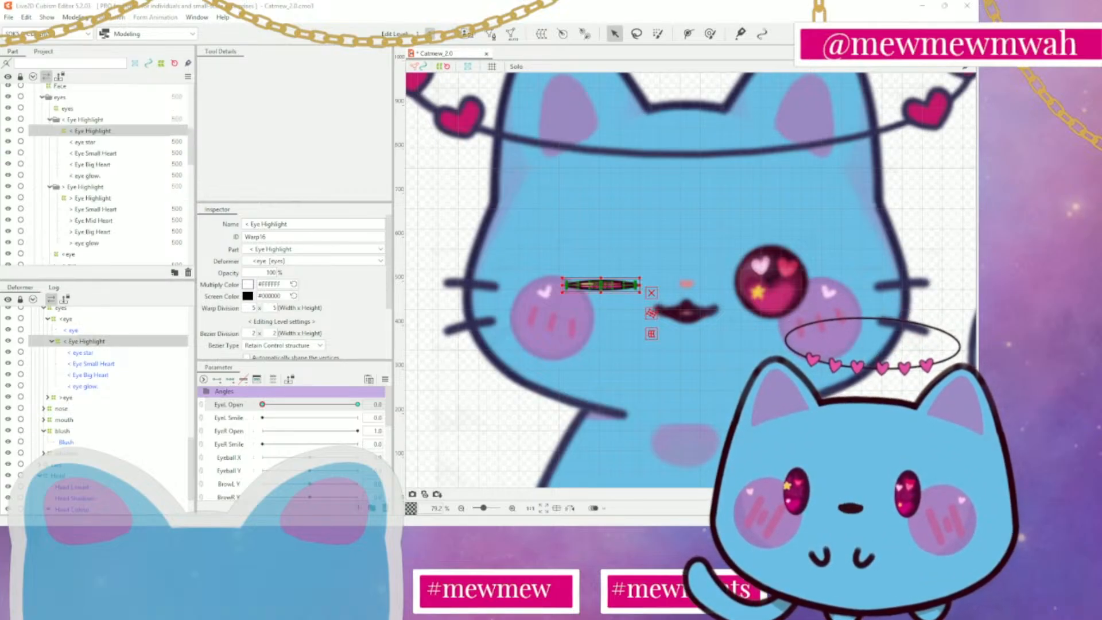
{"action": "left_click", "coordinate": [8, 120]}
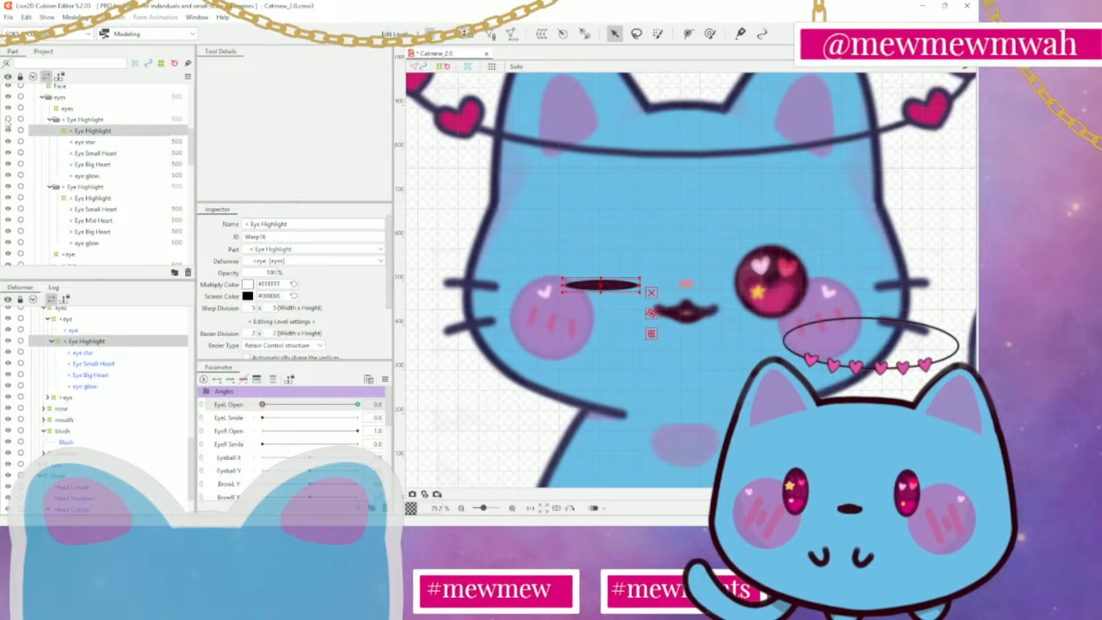
{"action": "left_click", "coordinate": [66, 119]}
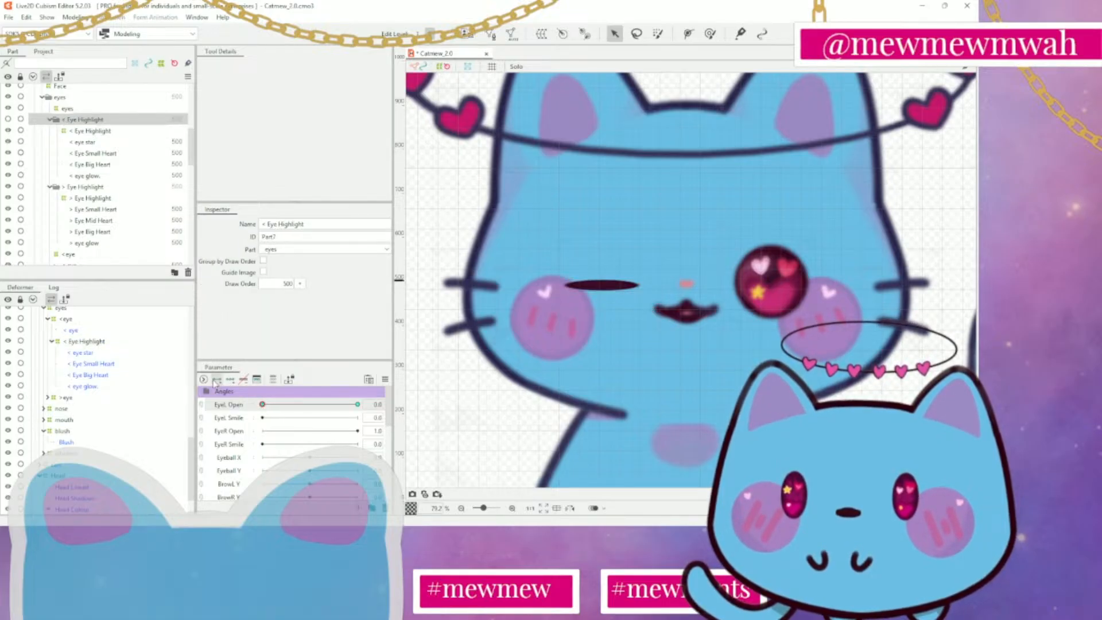
{"action": "left_click_drag", "start_coordinate": [261, 405], "coordinate": [358, 405]}
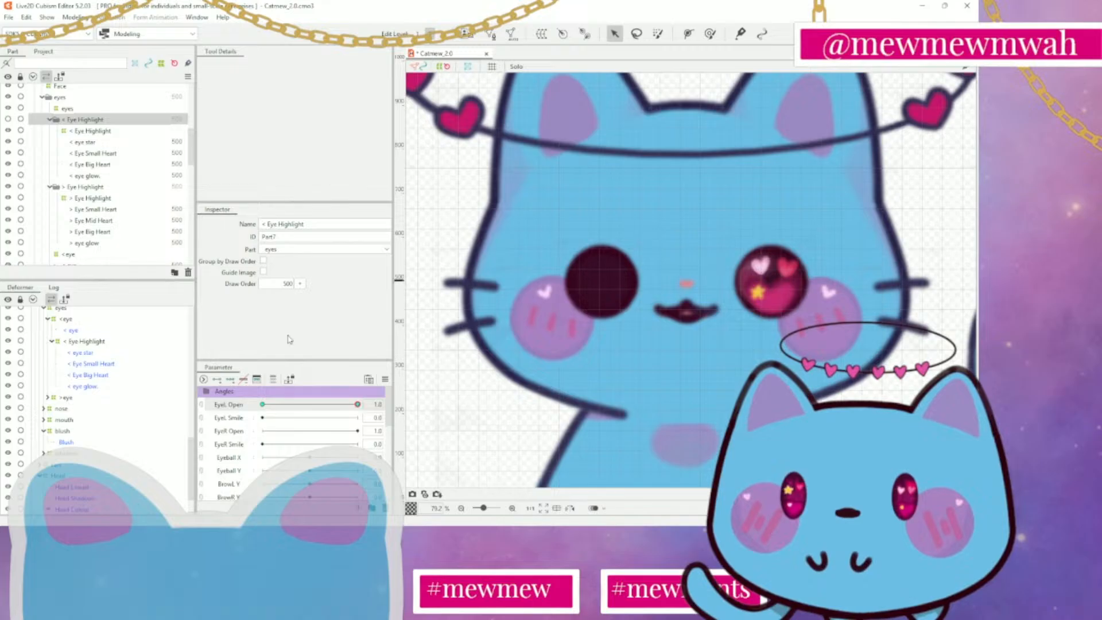
{"action": "left_click", "coordinate": [8, 119]}
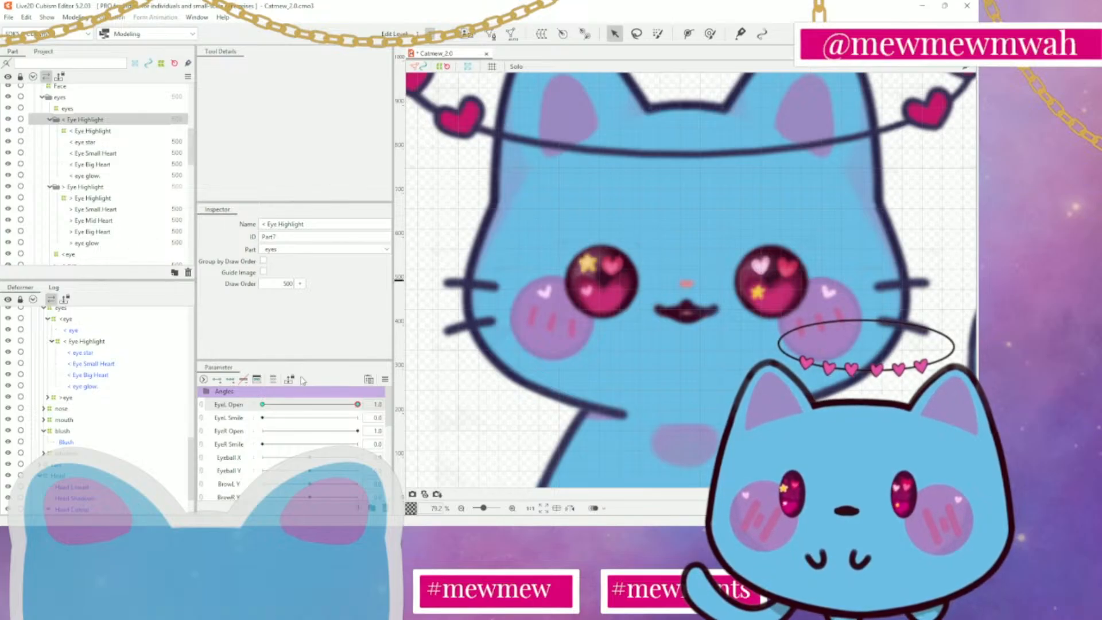
{"action": "left_click_drag", "start_coordinate": [358, 405], "coordinate": [266, 407]}
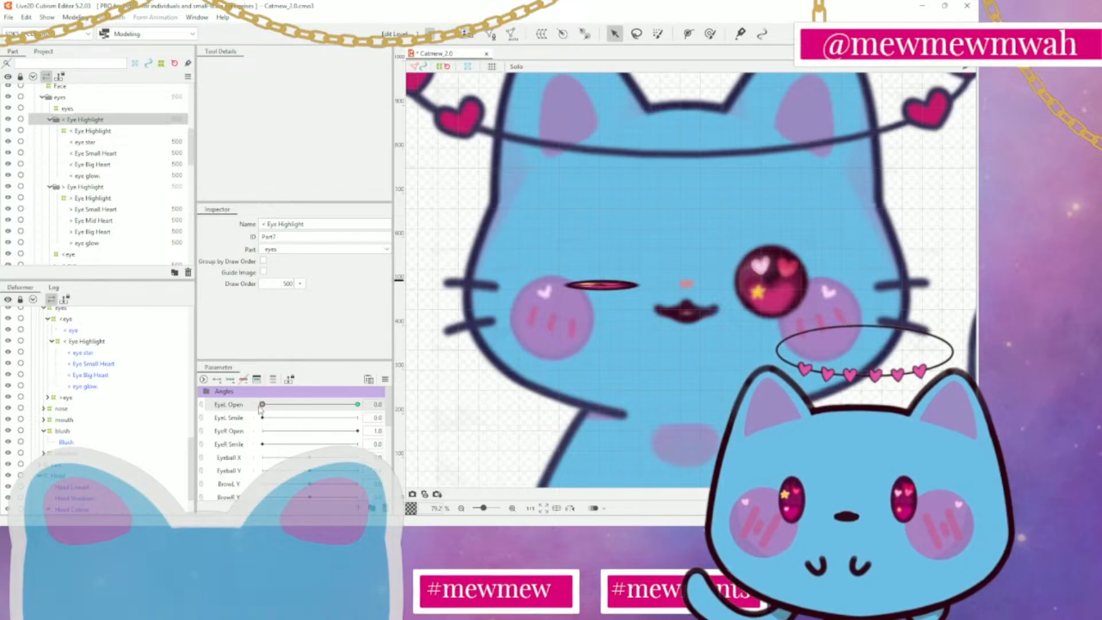
{"action": "mouse_move", "coordinate": [263, 405]}
{"action": "left_mouse_down"}
{"action": "mouse_move", "coordinate": [370, 407]}
{"action": "mouse_move", "coordinate": [194, 407]}
{"action": "mouse_move", "coordinate": [382, 416]}
{"action": "mouse_move", "coordinate": [257, 425]}
{"action": "left_mouse_up"}
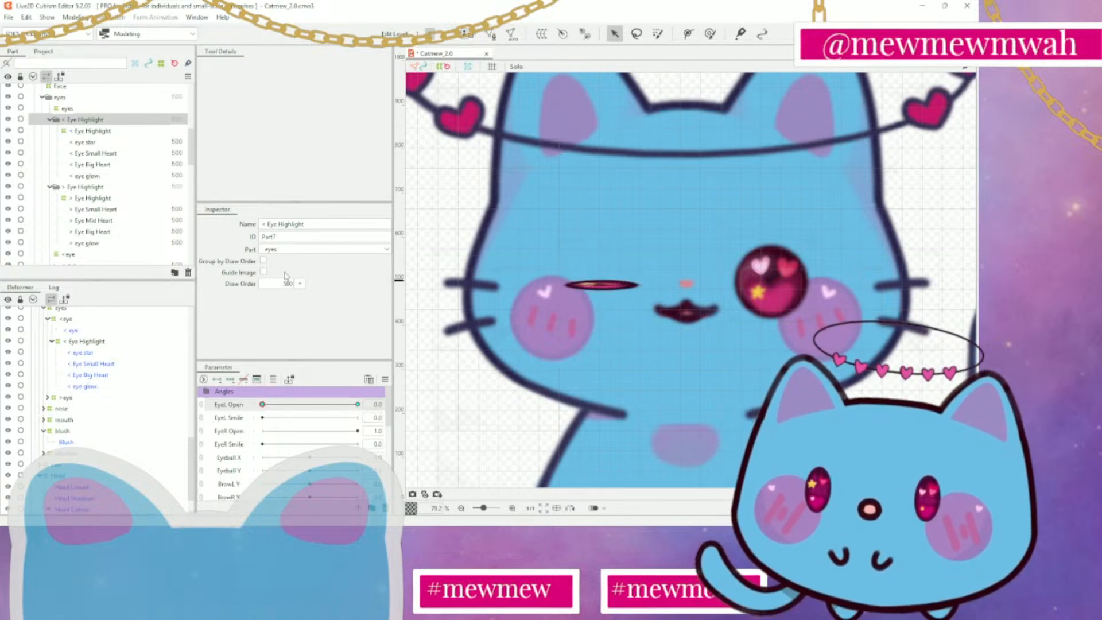
Select the < Eye Highlight deformer and preview it at EyeL Open 1.0, then return to 0.0
{"action": "left_click", "coordinate": [101, 131]}
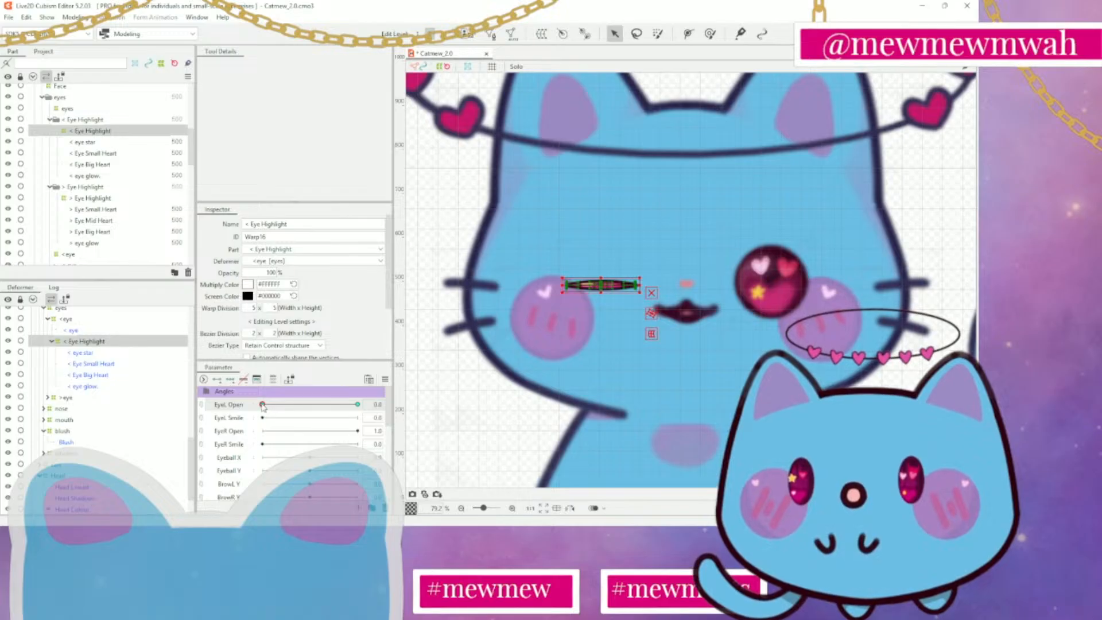
{"action": "left_click_drag", "start_coordinate": [263, 405], "coordinate": [382, 401]}
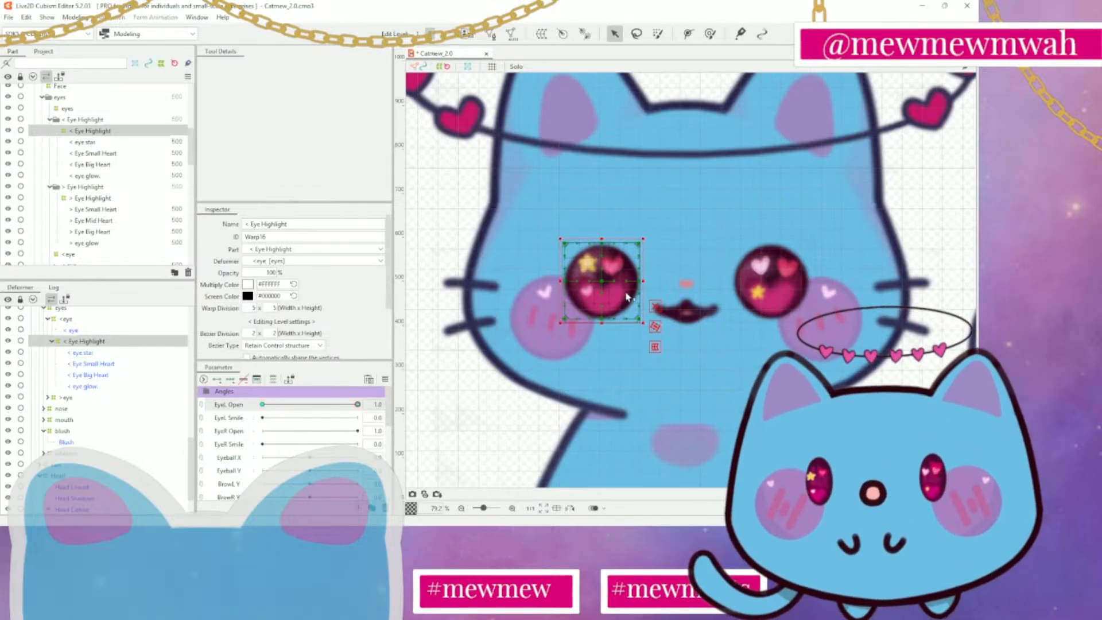
{"action": "left_click_drag", "start_coordinate": [354, 405], "coordinate": [259, 406]}
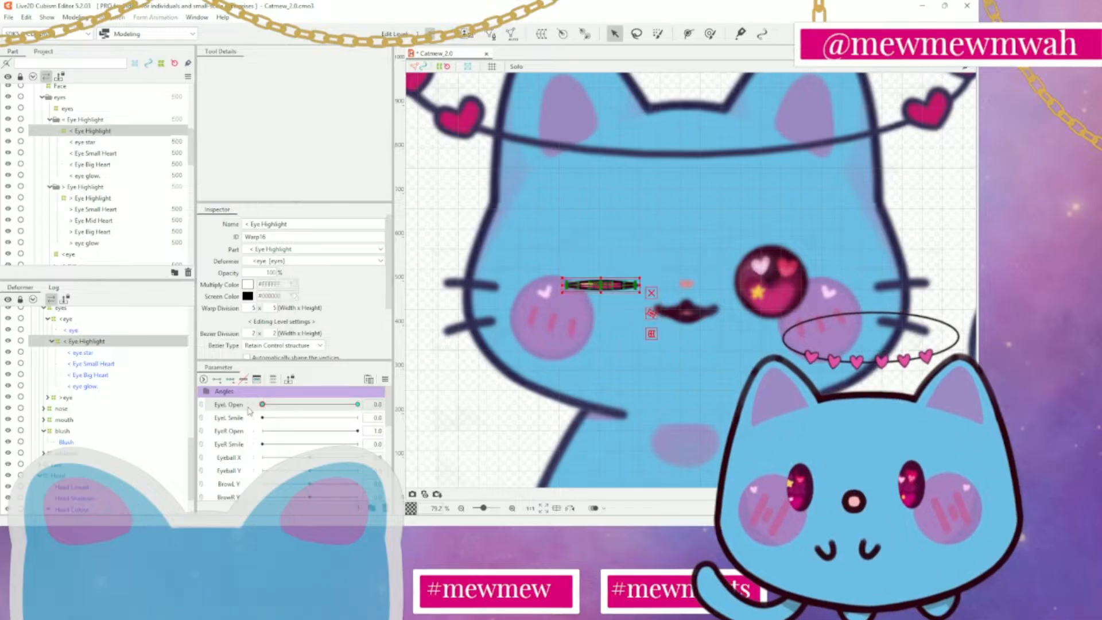
Set the < Eye Highlight deformer's opacity to 0% at EyeL Open 0.0
{"action": "scroll", "coordinate": [636, 334], "scroll_direction": "up", "scroll_amount": 3}
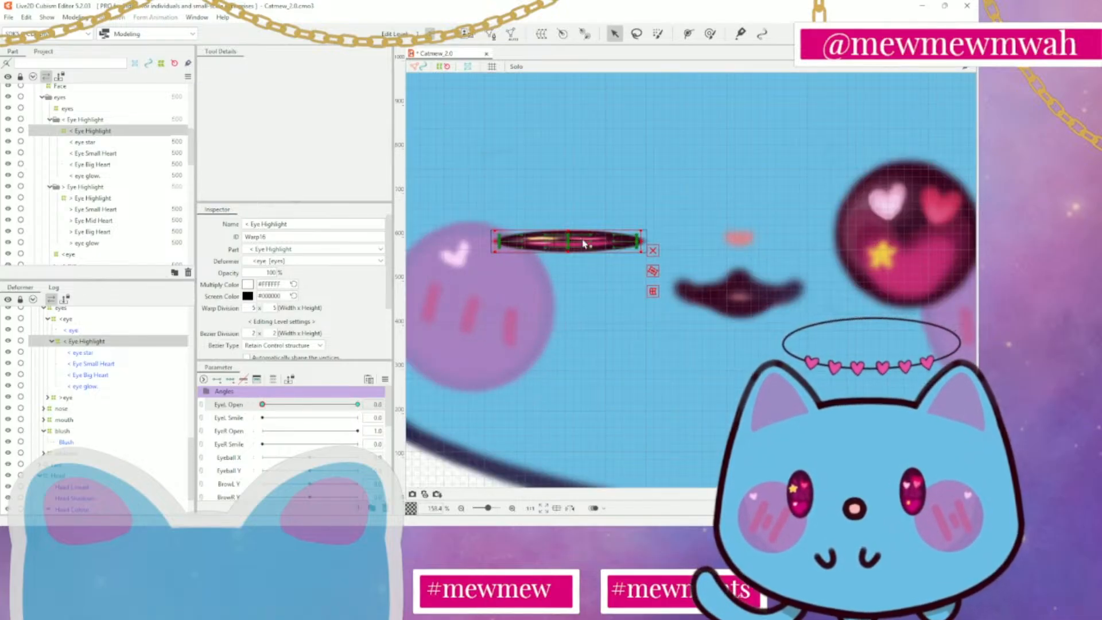
{"action": "left_click", "coordinate": [78, 353]}
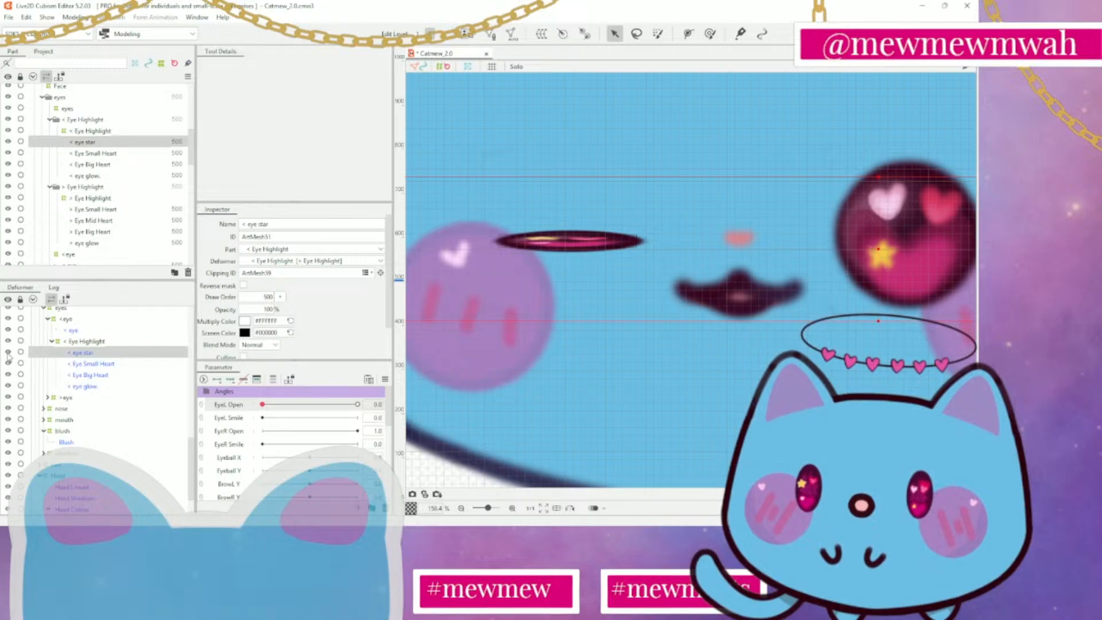
{"action": "left_click", "coordinate": [81, 342]}
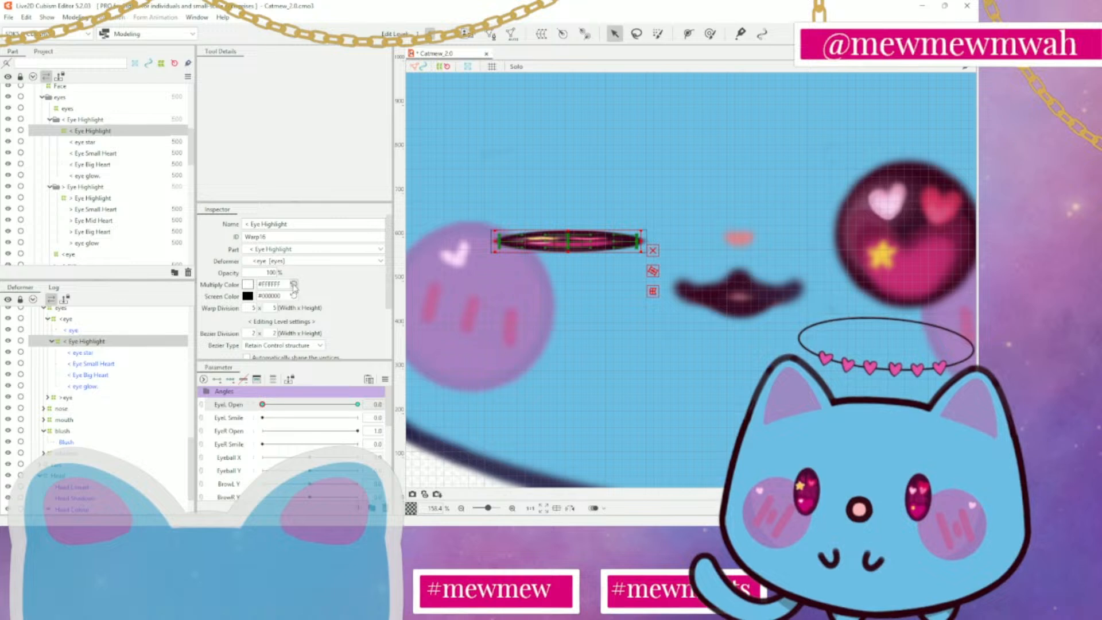
{"action": "left_click_drag", "start_coordinate": [266, 275], "coordinate": [209, 274]}
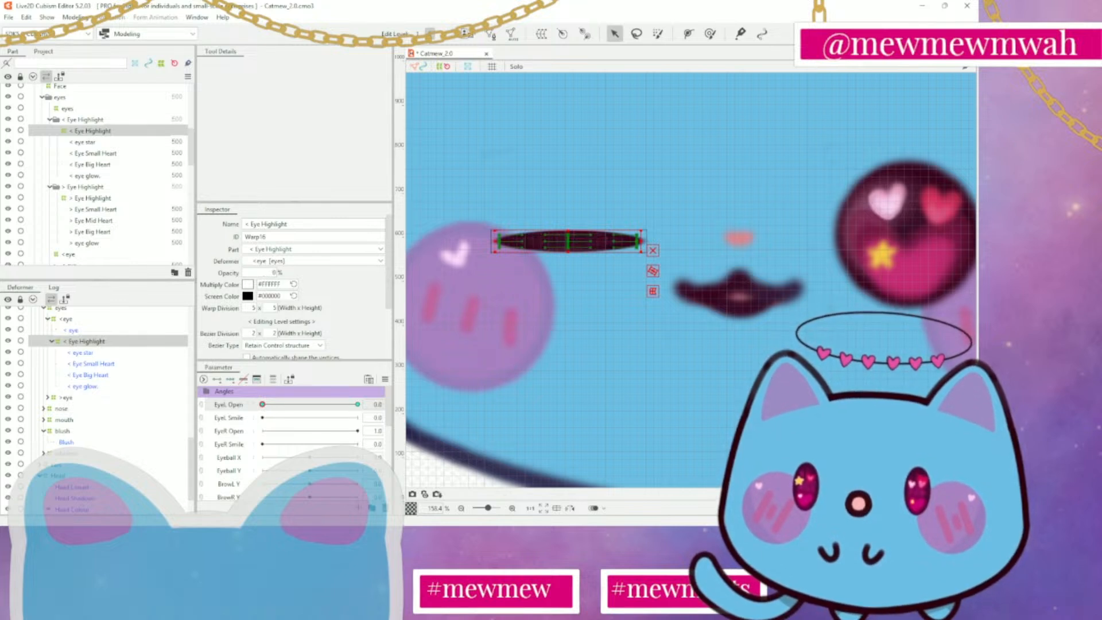
Preview the highlight fade by moving EyeL Open back and forth between 0.0 and 1.0
{"action": "left_click_drag", "start_coordinate": [263, 405], "coordinate": [357, 405]}
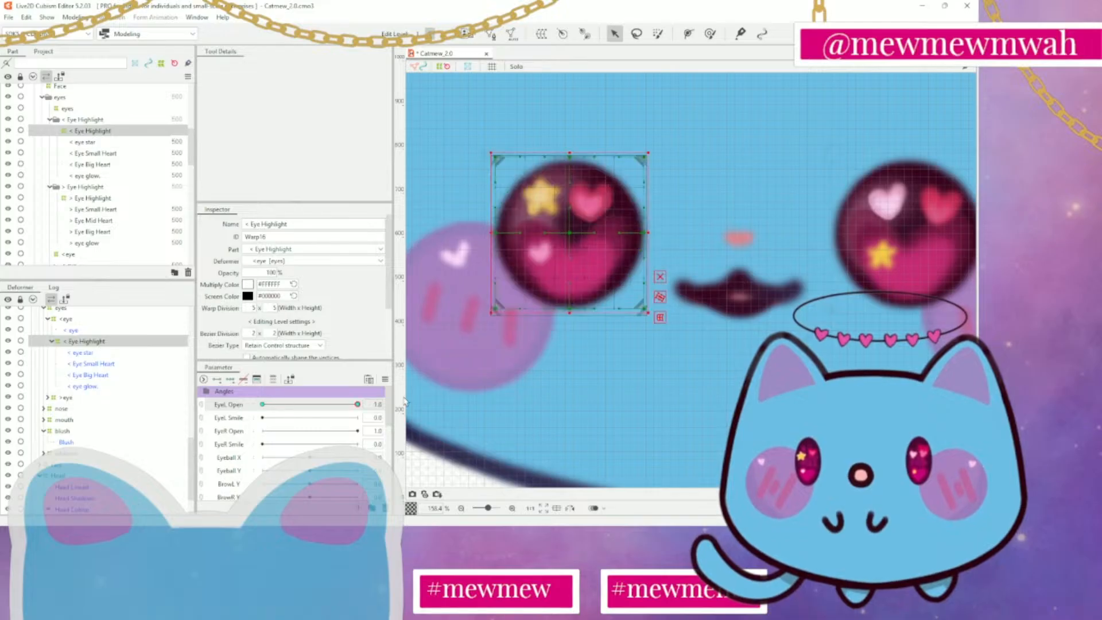
{"action": "scroll", "coordinate": [683, 396], "scroll_direction": "down", "scroll_amount": 3}
{"action": "left_click_drag", "start_coordinate": [703, 391], "coordinate": [634, 348]}
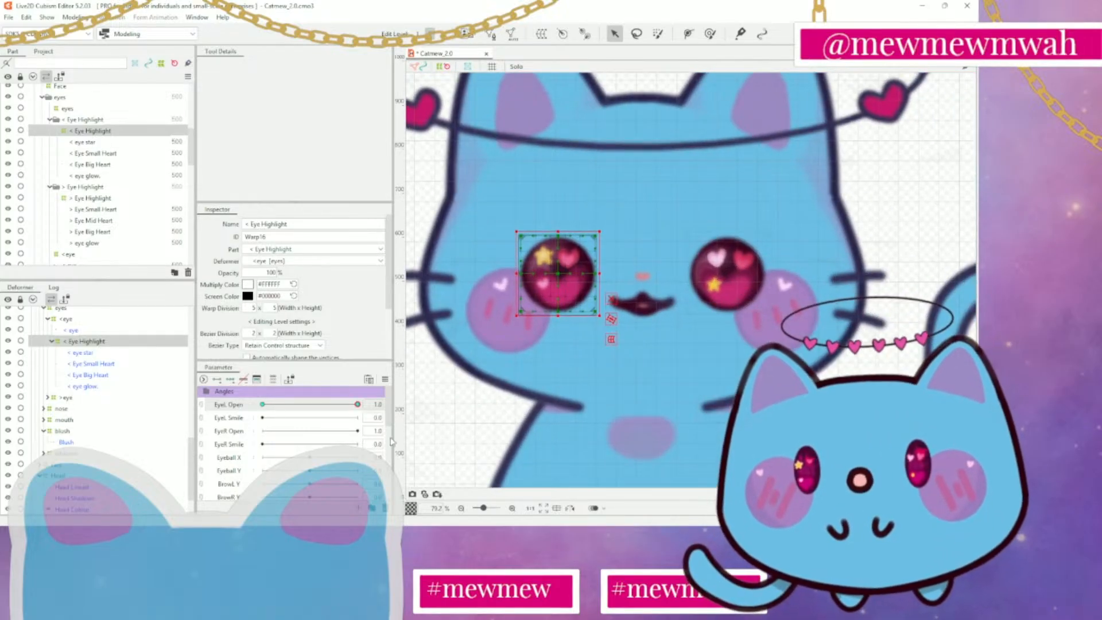
{"action": "left_click", "coordinate": [344, 405]}
{"action": "left_click_drag", "start_coordinate": [345, 407], "coordinate": [200, 403]}
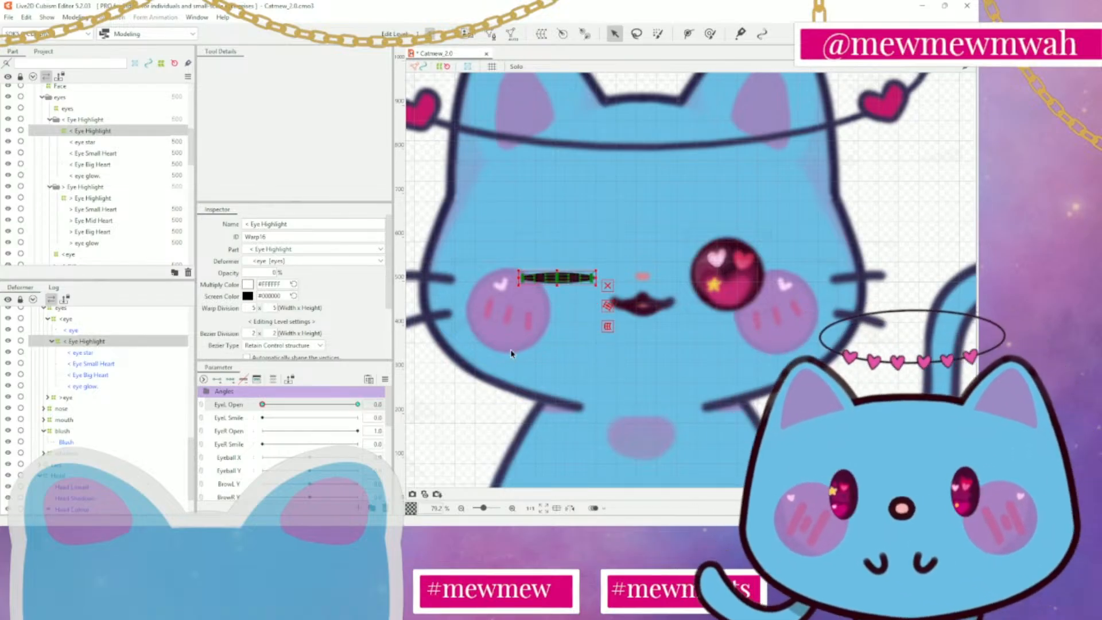
{"action": "scroll", "coordinate": [550, 315], "scroll_direction": "down", "scroll_amount": 2}
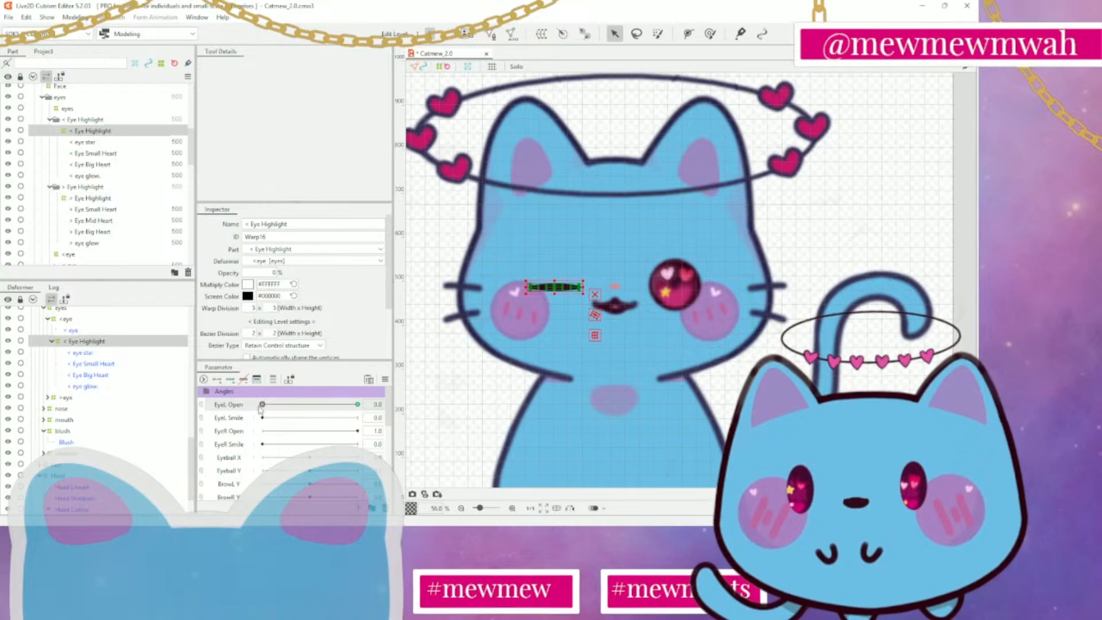
{"action": "left_click_drag", "start_coordinate": [262, 405], "coordinate": [242, 432]}
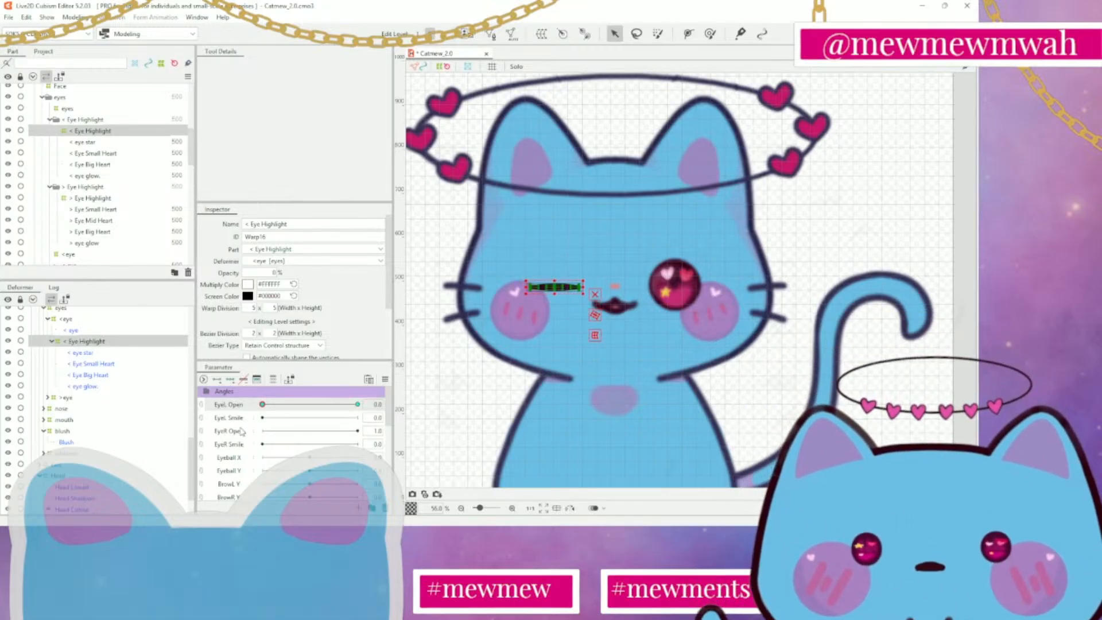
{"action": "left_click_drag", "start_coordinate": [241, 432], "coordinate": [442, 448]}
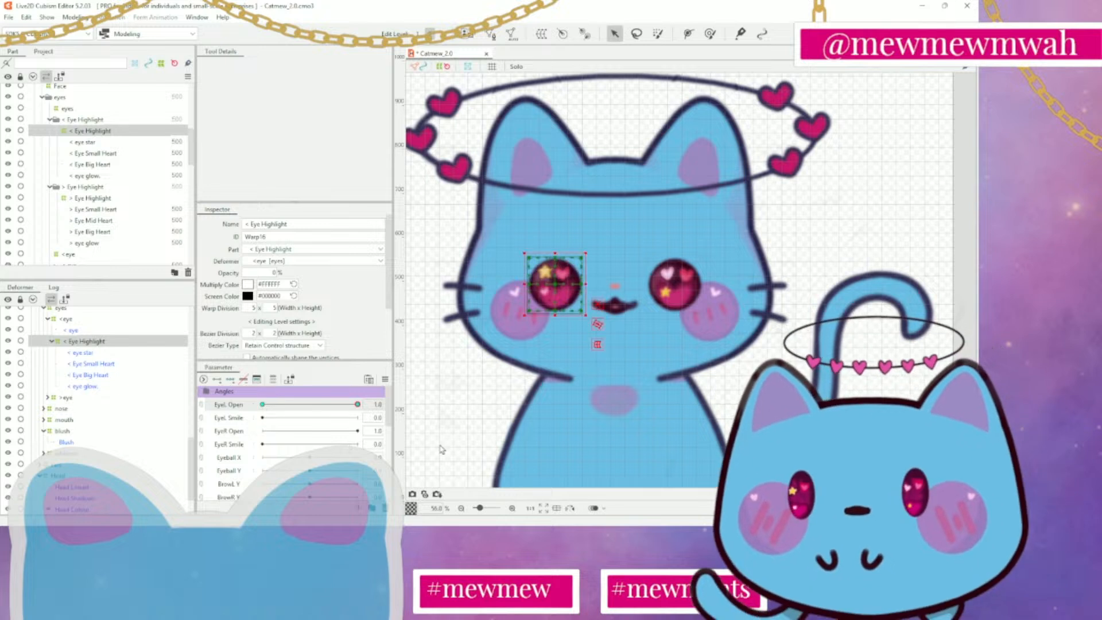
Restore the < Eye Highlight deformer's opacity to 100% at EyeL Open 0.0
{"action": "left_click_drag", "start_coordinate": [358, 405], "coordinate": [261, 405]}
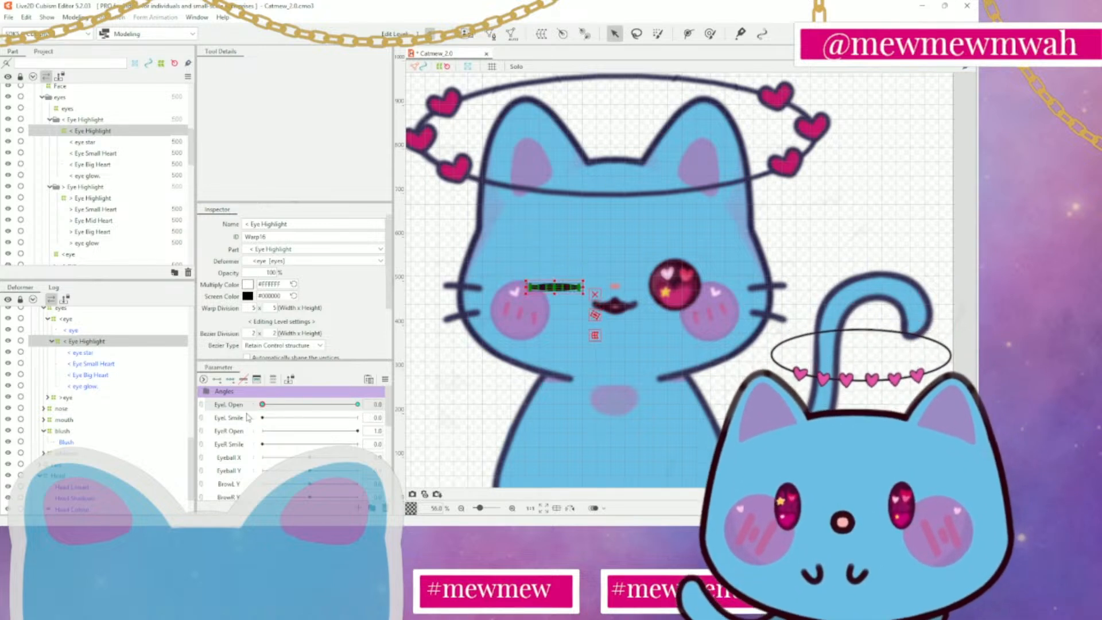
{"action": "left_click_drag", "start_coordinate": [263, 272], "coordinate": [345, 273]}
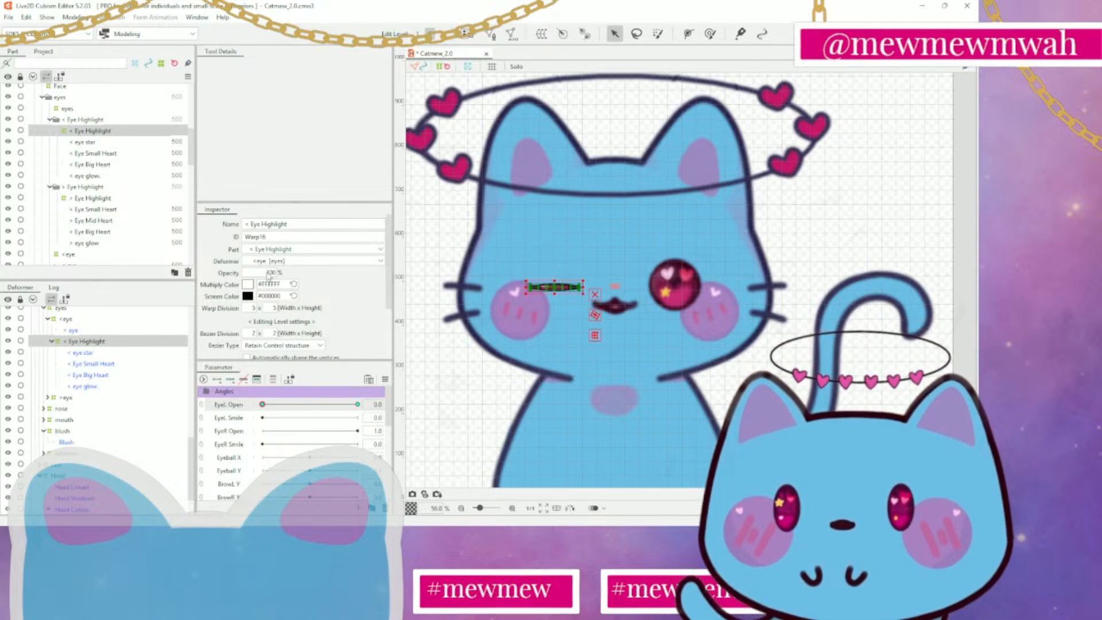
{"action": "scroll", "coordinate": [378, 337], "scroll_direction": "down", "scroll_amount": 2}
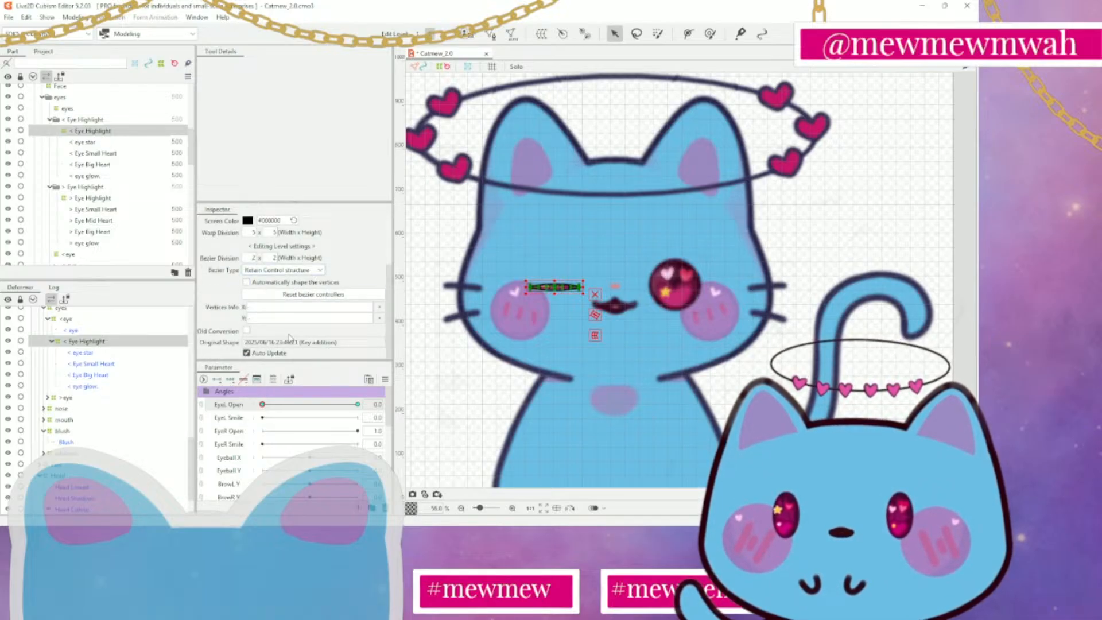
{"action": "scroll", "coordinate": [290, 339], "scroll_direction": "up", "scroll_amount": 3}
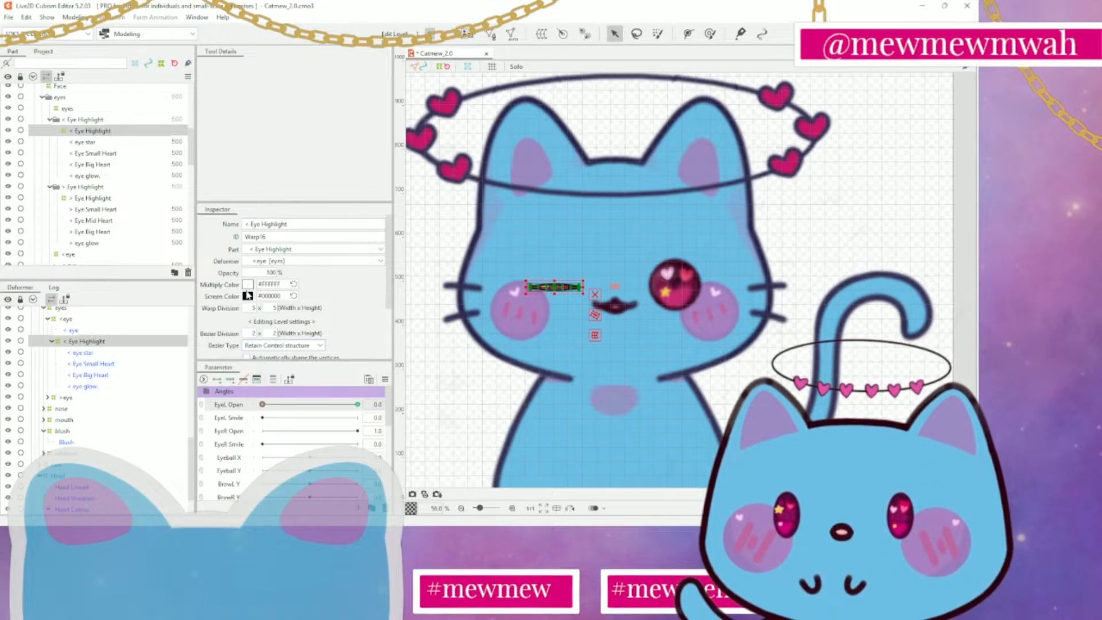
{"action": "left_click_drag", "start_coordinate": [262, 405], "coordinate": [226, 413]}
{"action": "scroll", "coordinate": [554, 296], "scroll_direction": "up", "scroll_amount": 3}
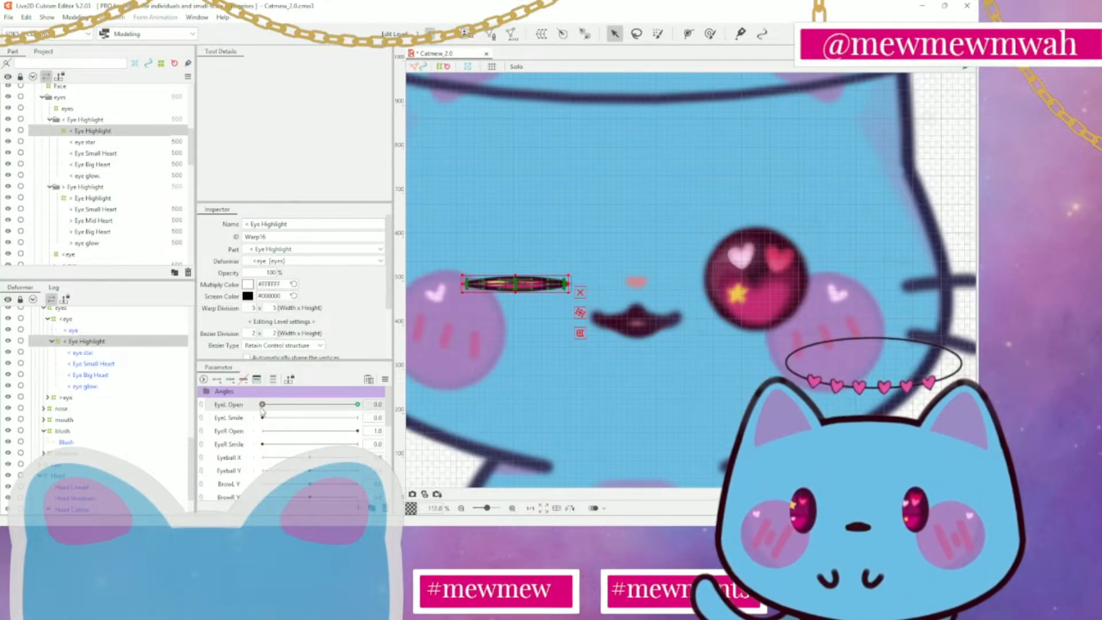
Add a key for the < Eye Highlight deformer at EyeL Open 0.2, with its opacity at 100%
{"action": "left_click_drag", "start_coordinate": [263, 405], "coordinate": [293, 409]}
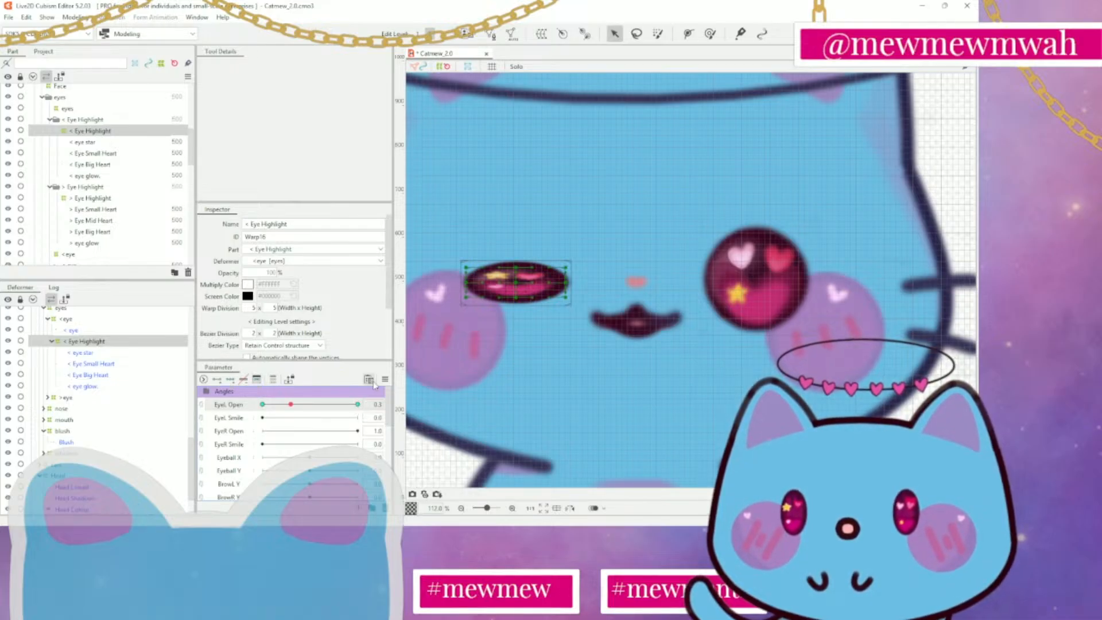
{"action": "left_click", "coordinate": [317, 405]}
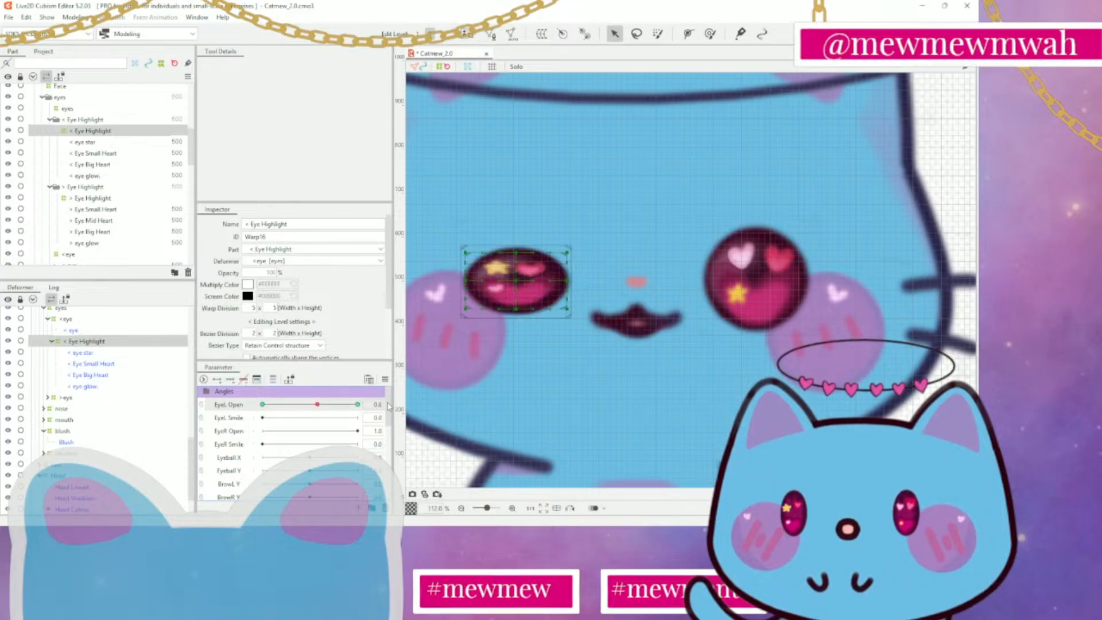
{"action": "left_click", "coordinate": [310, 406]}
{"action": "left_click_drag", "start_coordinate": [303, 407], "coordinate": [284, 408]}
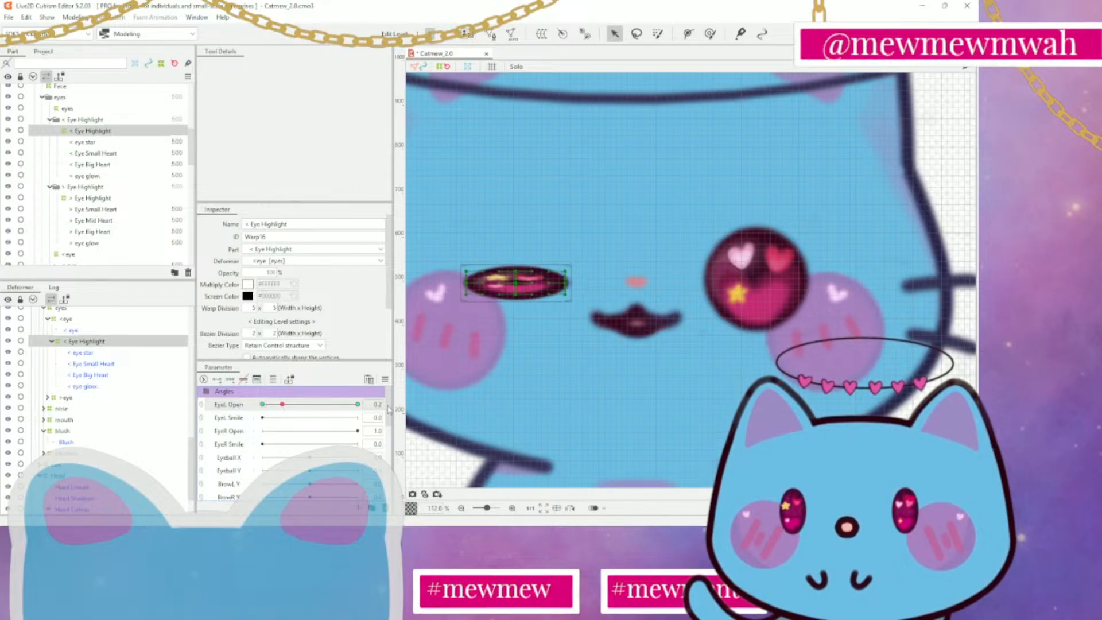
{"action": "left_click", "coordinate": [218, 380]}
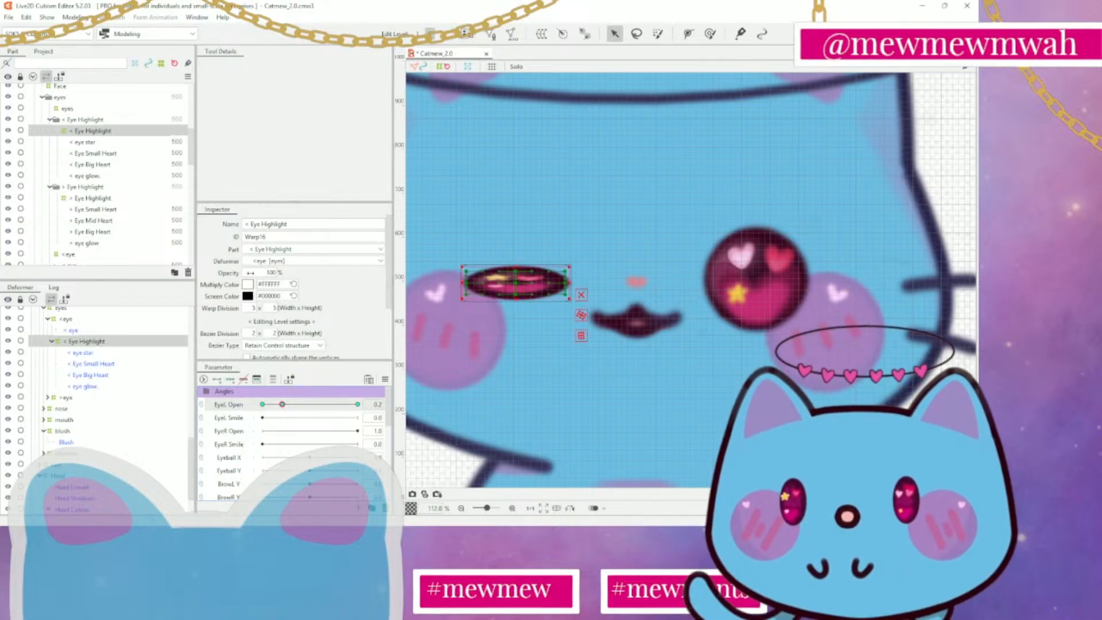
{"action": "left_click_drag", "start_coordinate": [250, 273], "coordinate": [192, 273]}
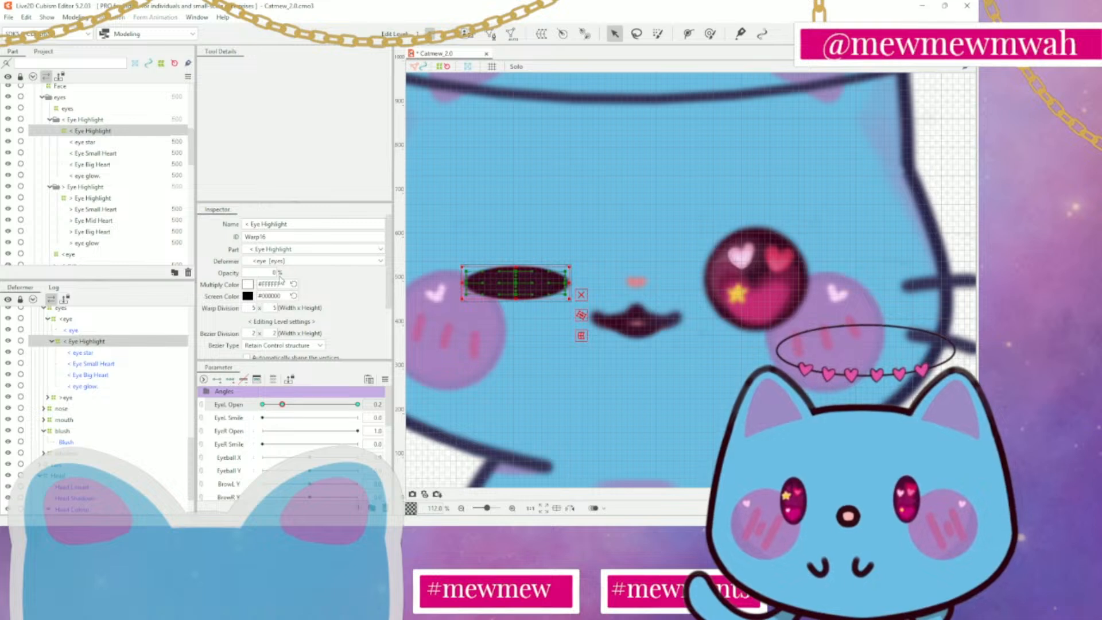
{"action": "left_click_drag", "start_coordinate": [261, 273], "coordinate": [297, 272]}
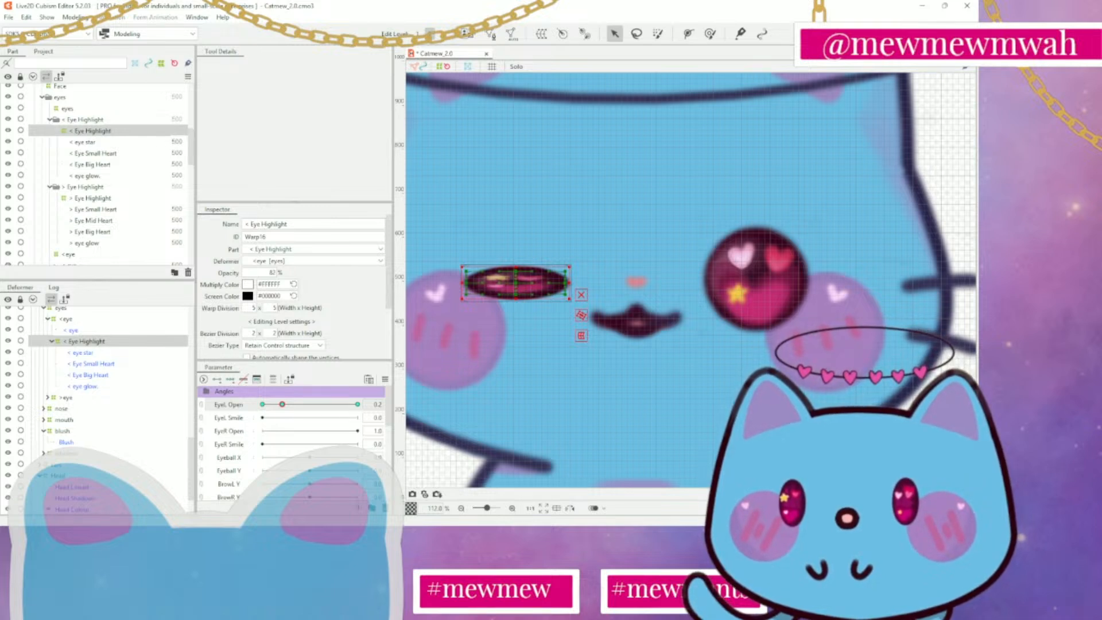
Set the < Eye Highlight deformer's opacity to 0% at EyeL Open 0.0 and preview the blink
{"action": "left_click", "coordinate": [263, 405]}
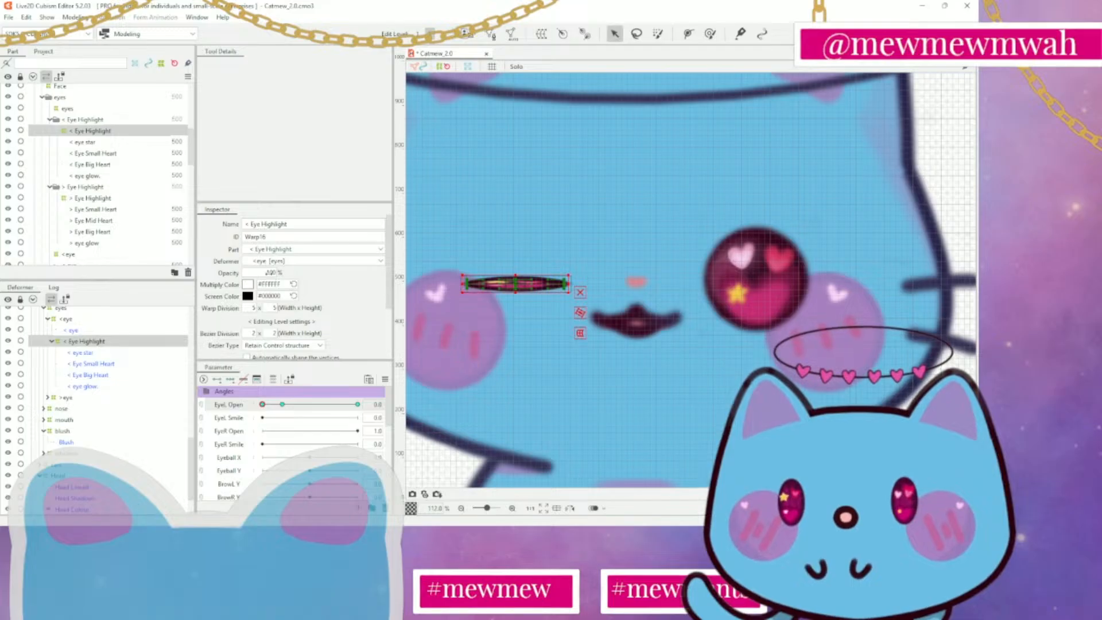
{"action": "left_click_drag", "start_coordinate": [270, 273], "coordinate": [212, 273]}
{"action": "left_click_drag", "start_coordinate": [263, 405], "coordinate": [214, 406]}
{"action": "scroll", "coordinate": [673, 361], "scroll_direction": "down", "scroll_amount": 3}
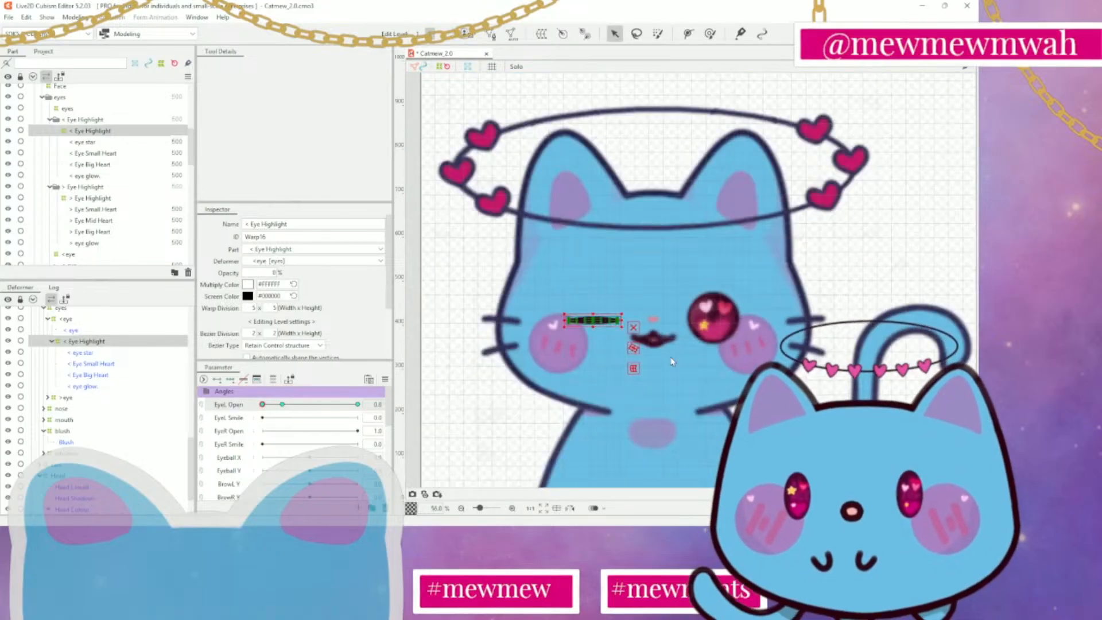
{"action": "left_click_drag", "start_coordinate": [262, 405], "coordinate": [206, 400]}
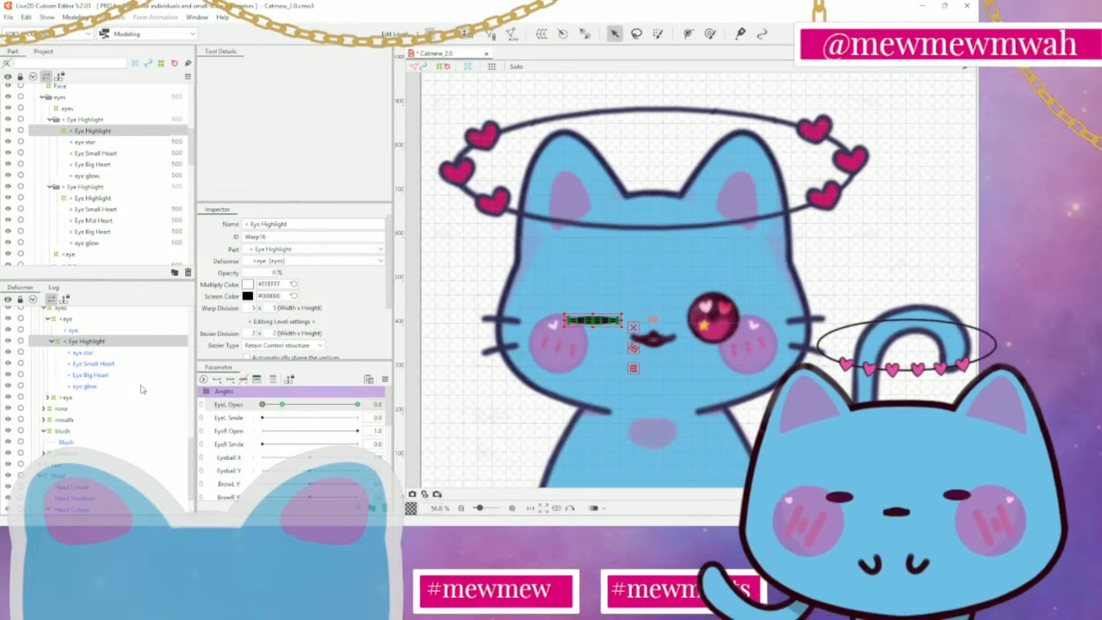
{"action": "mouse_move", "coordinate": [143, 390]}
{"action": "left_mouse_down"}
{"action": "mouse_move", "coordinate": [345, 402]}
{"action": "mouse_move", "coordinate": [142, 390]}
{"action": "left_mouse_up"}
Check the closed eye without the highlight deformer selected, and select the < eye warp deformer
{"action": "left_click", "coordinate": [737, 386]}
{"action": "scroll", "coordinate": [727, 377], "scroll_direction": "down", "scroll_amount": 3}
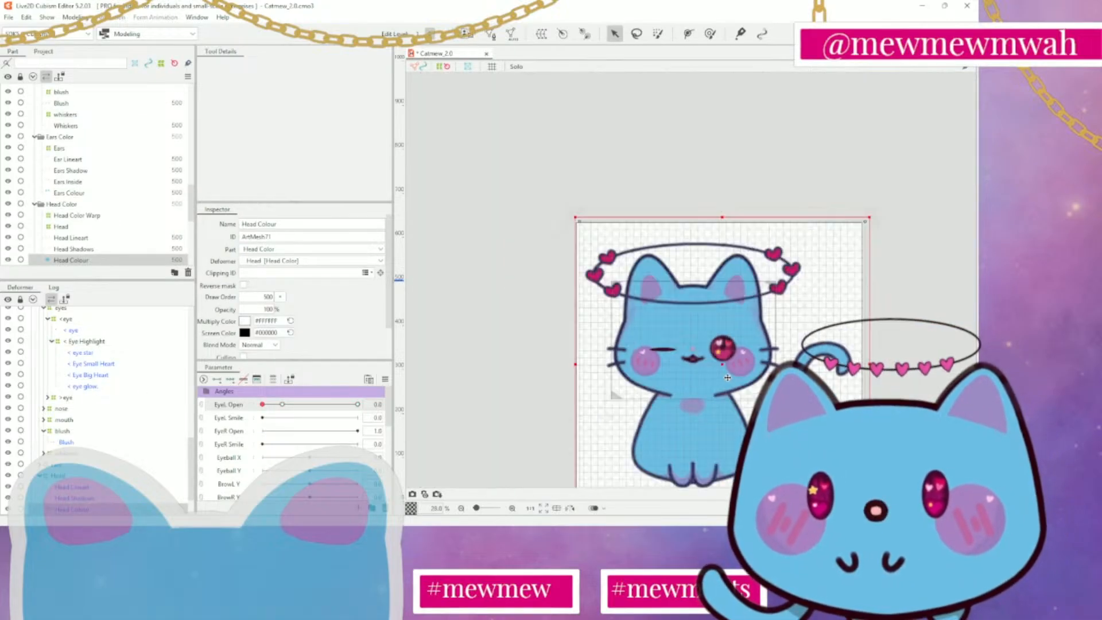
{"action": "scroll", "coordinate": [655, 386], "scroll_direction": "up", "scroll_amount": 3}
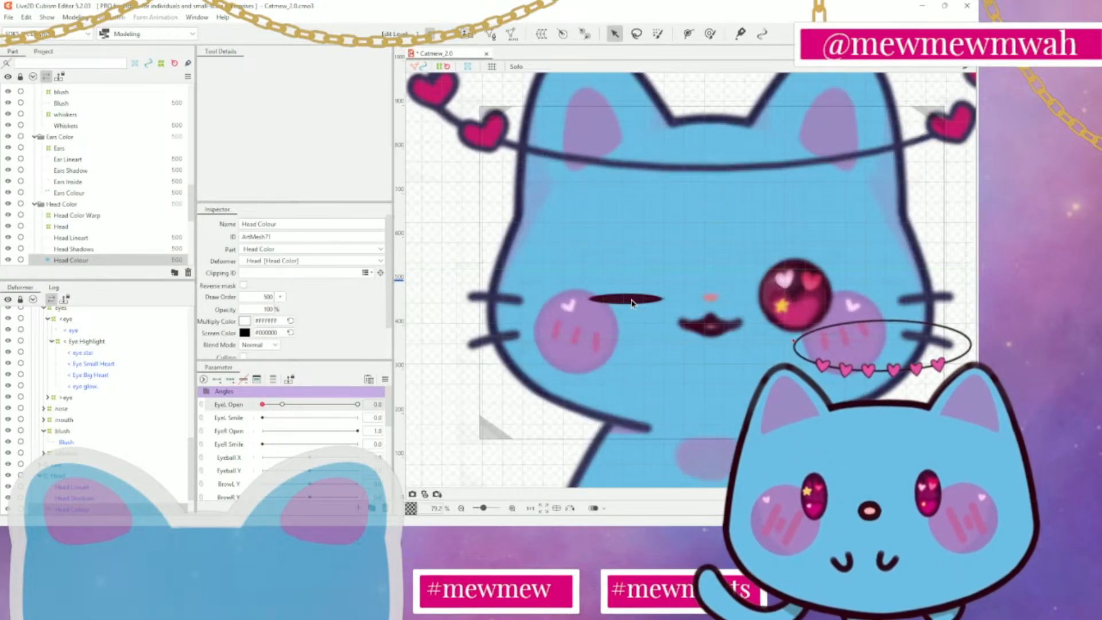
{"action": "scroll", "coordinate": [92, 372], "scroll_direction": "up", "scroll_amount": 3}
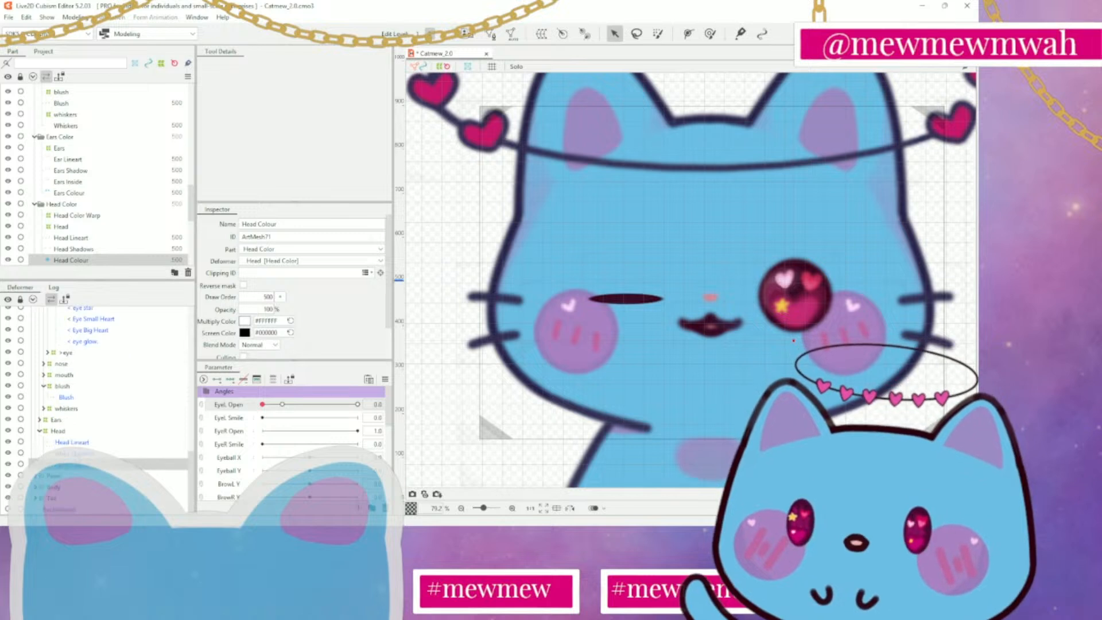
{"action": "left_click", "coordinate": [73, 396]}
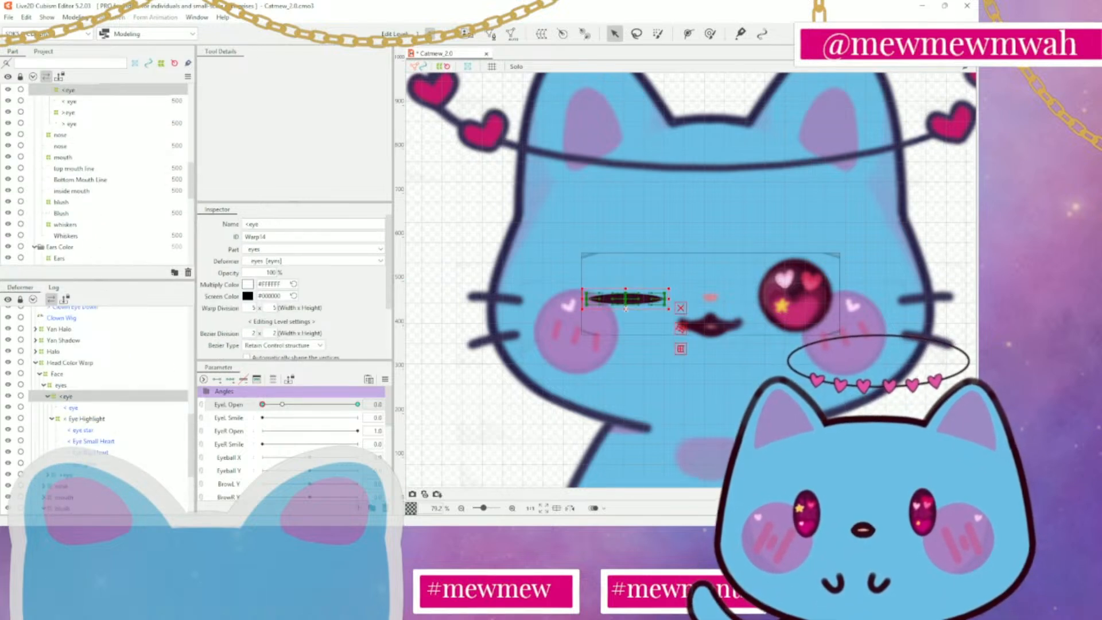
{"action": "left_click_drag", "start_coordinate": [626, 308], "coordinate": [626, 308]}
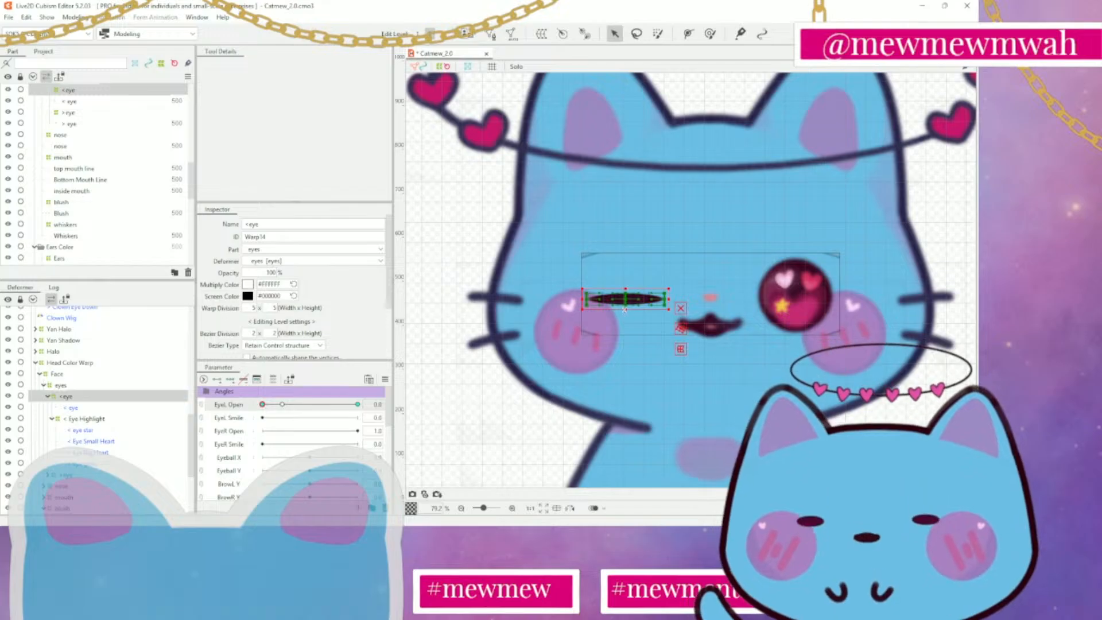
Examine the outline and tapered ends of the closed eye inside the < eye deformer at EyeL Open 0.0
{"action": "scroll", "coordinate": [622, 315], "scroll_direction": "up", "scroll_amount": 5}
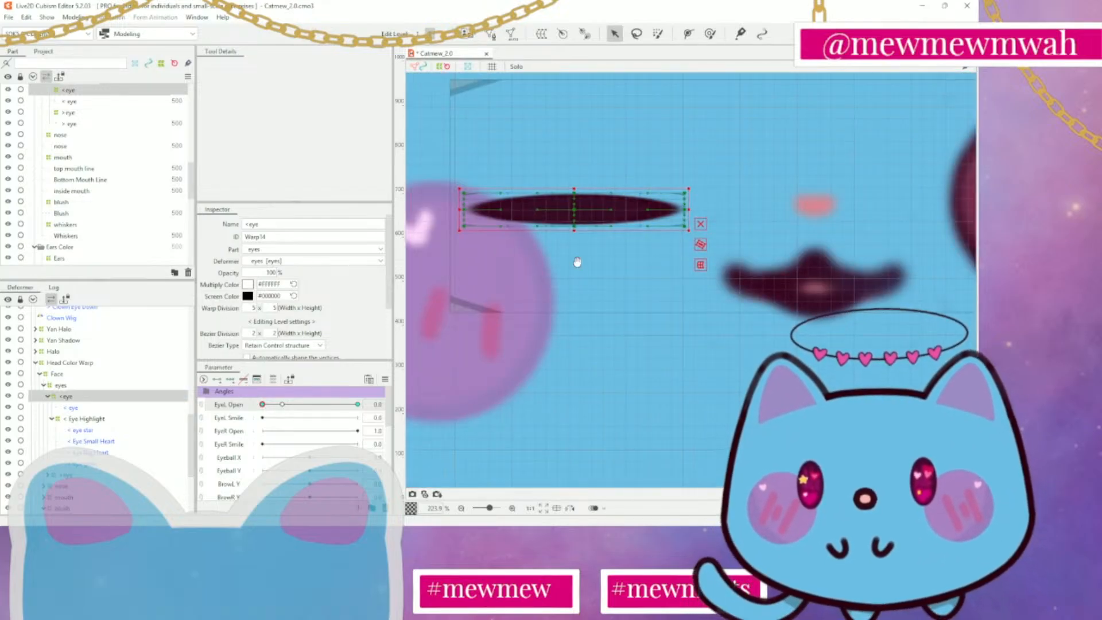
{"action": "left_click_drag", "start_coordinate": [578, 262], "coordinate": [619, 346]}
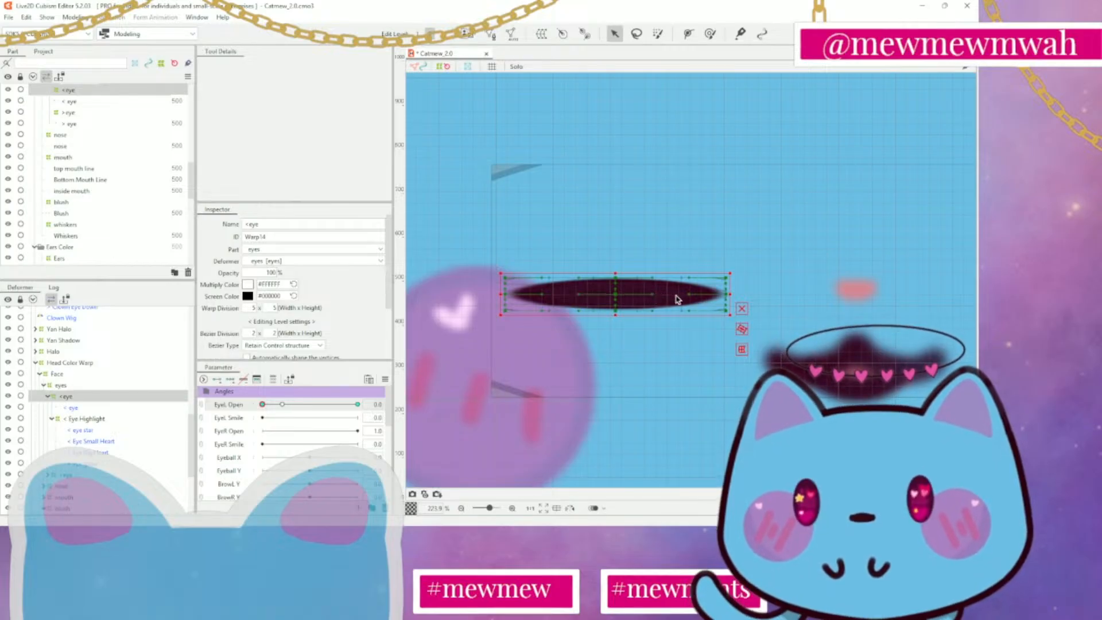
{"action": "scroll", "coordinate": [727, 304], "scroll_direction": "up", "scroll_amount": 3}
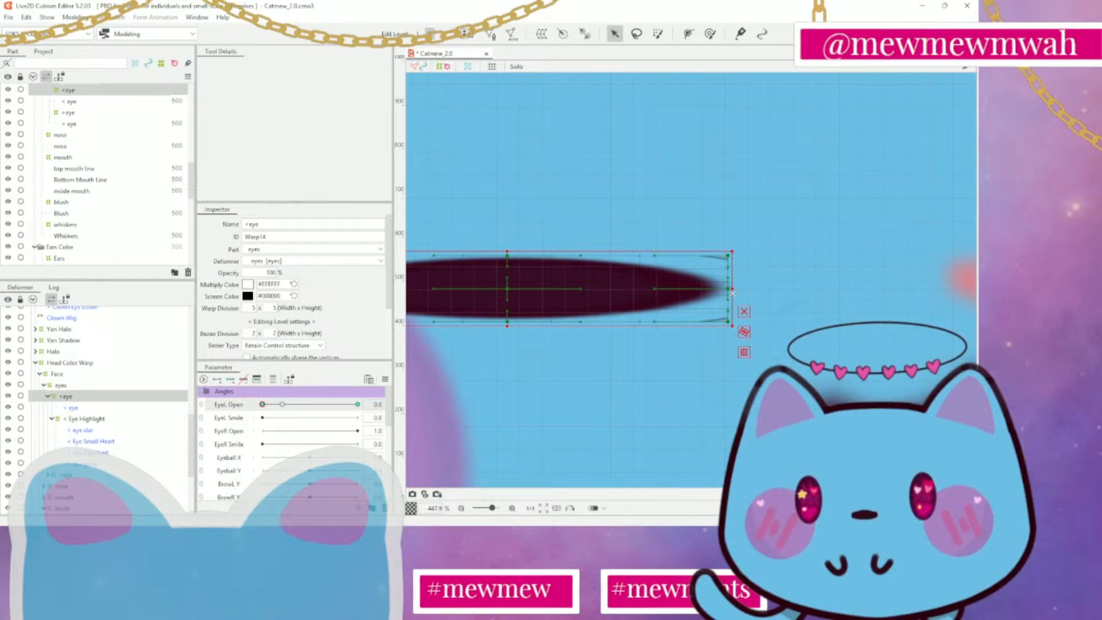
{"action": "scroll", "coordinate": [659, 155], "scroll_direction": "down", "scroll_amount": 3}
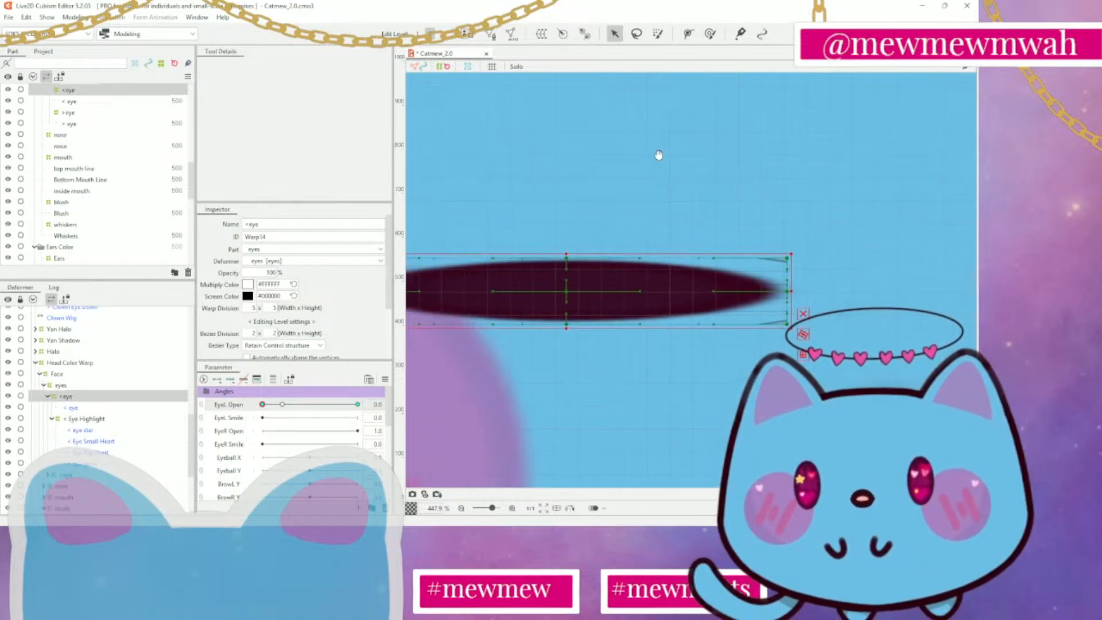
{"action": "scroll", "coordinate": [761, 171], "scroll_direction": "down", "scroll_amount": 3}
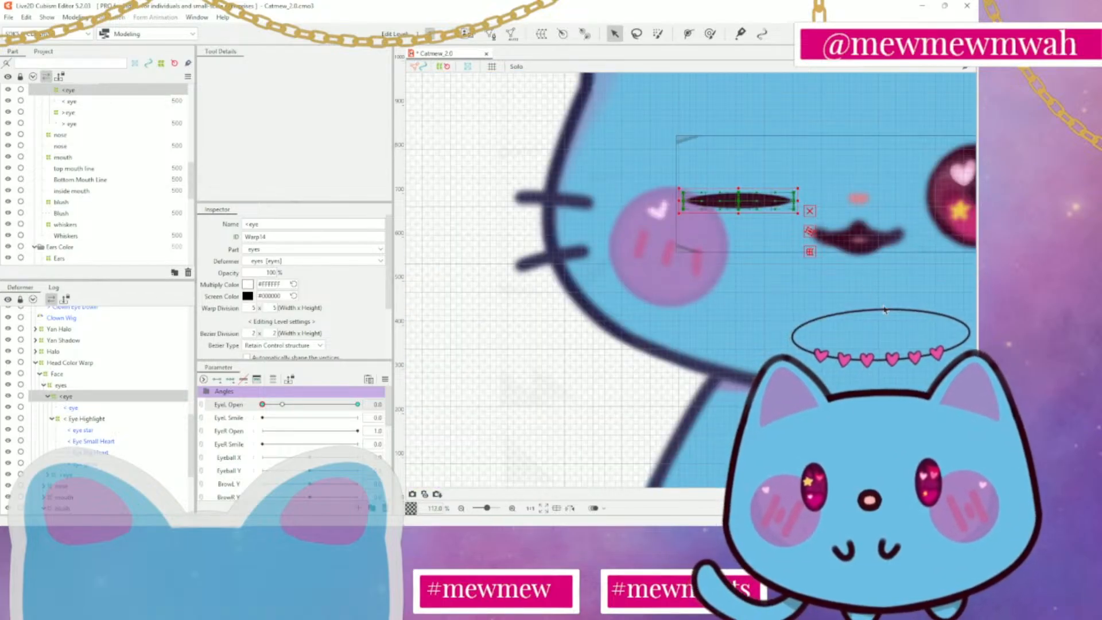
{"action": "scroll", "coordinate": [884, 310], "scroll_direction": "down", "scroll_amount": 1}
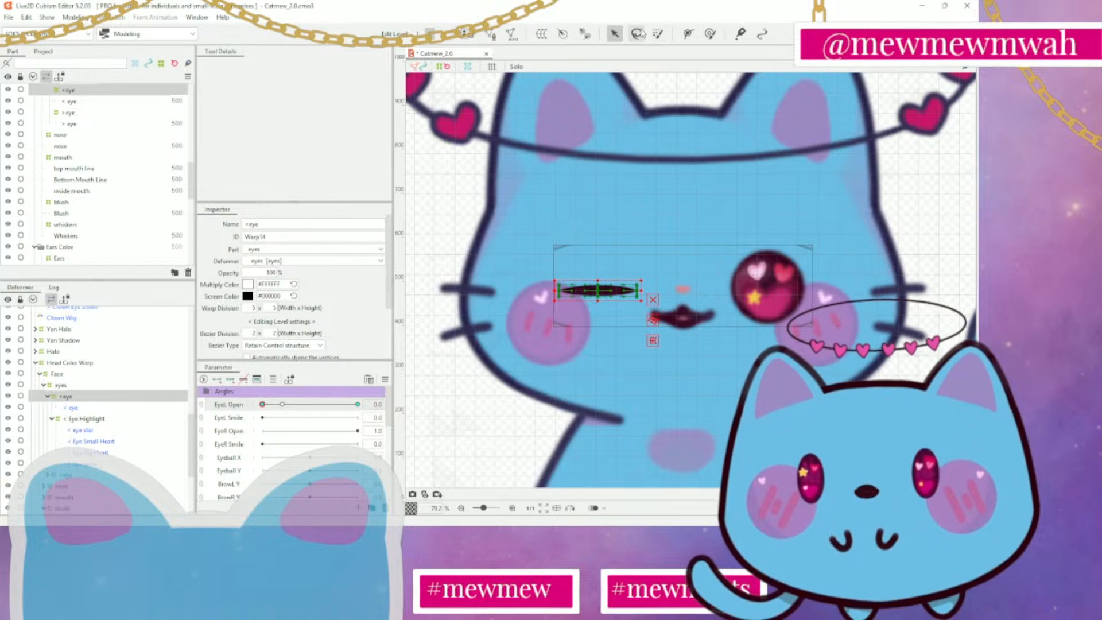
Brush-select the control points at the outer, cheek-side end of the closed < eye warp deformer with the 100 px selection brush
{"action": "left_click", "coordinate": [710, 34]}
{"action": "scroll", "coordinate": [573, 251], "scroll_direction": "up", "scroll_amount": 2}
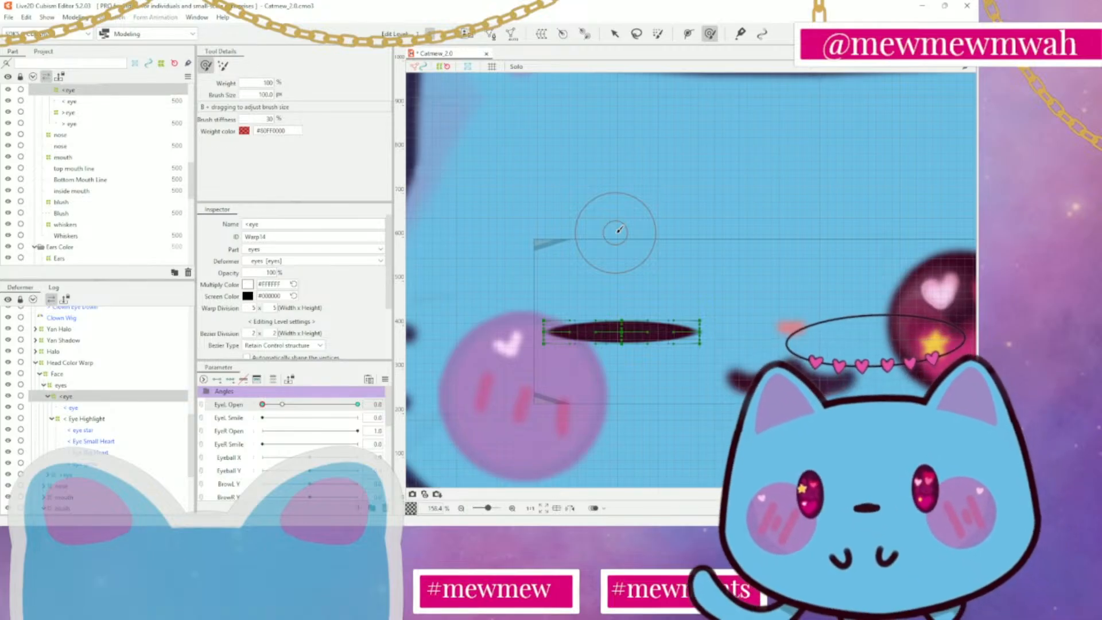
{"action": "key", "text": "w"}
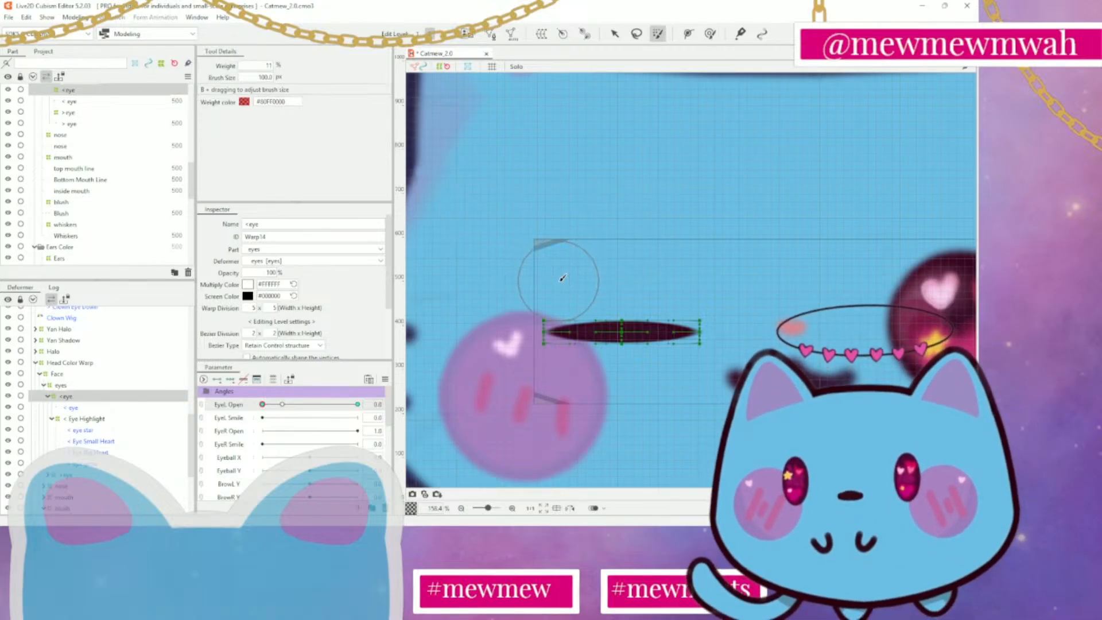
{"action": "left_click_drag", "start_coordinate": [558, 333], "coordinate": [558, 337]}
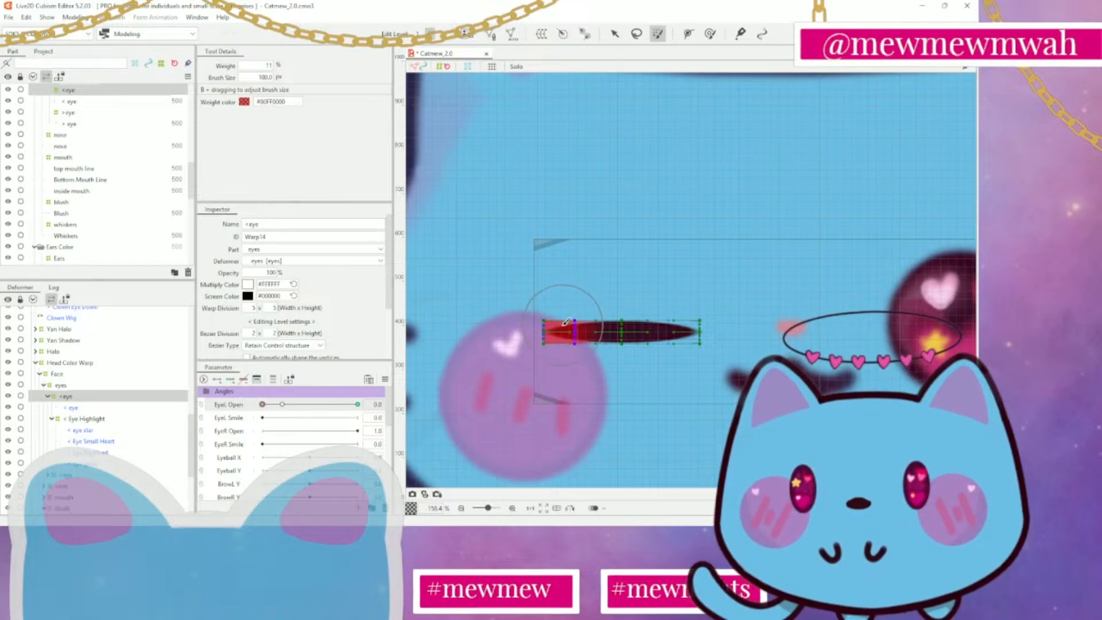
{"action": "left_click_drag", "start_coordinate": [560, 327], "coordinate": [545, 306]}
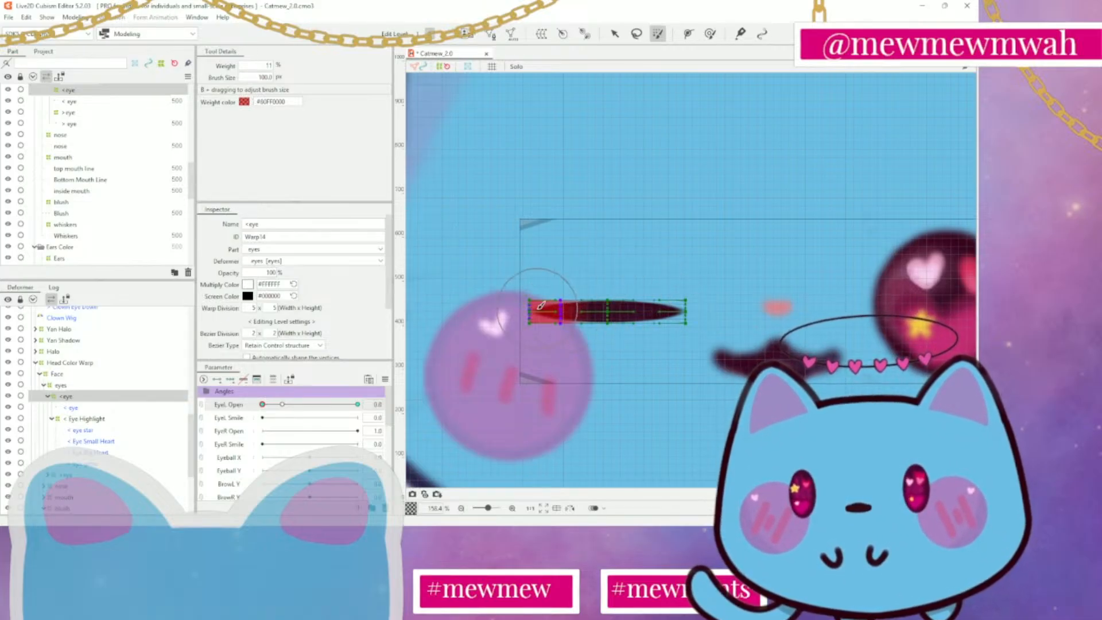
{"action": "left_click", "coordinate": [615, 34]}
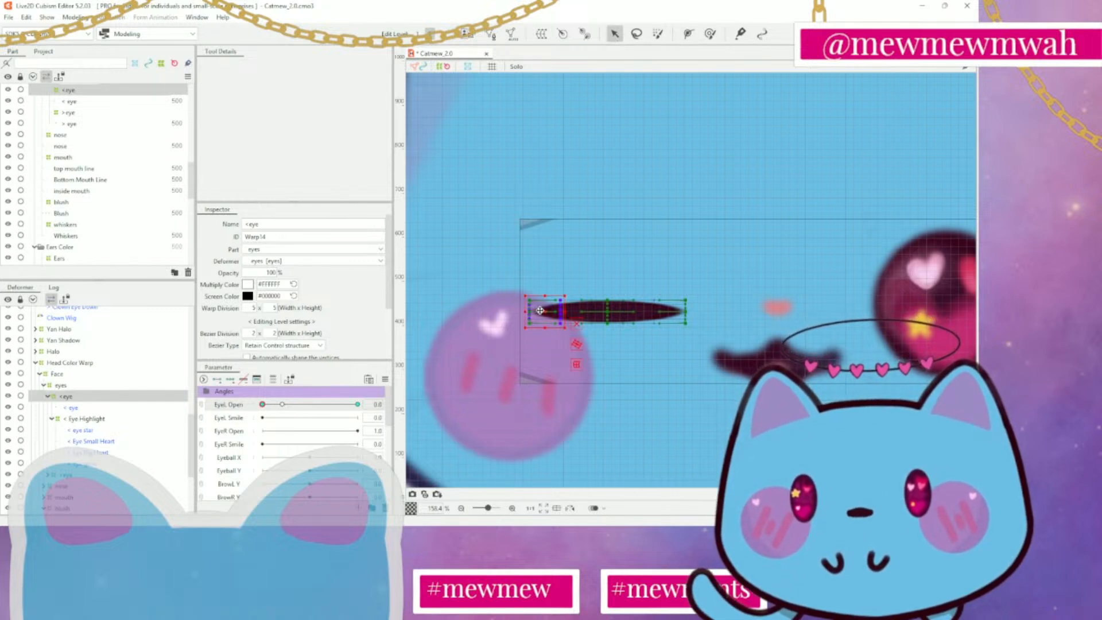
{"action": "left_click_drag", "start_coordinate": [541, 310], "coordinate": [531, 291]}
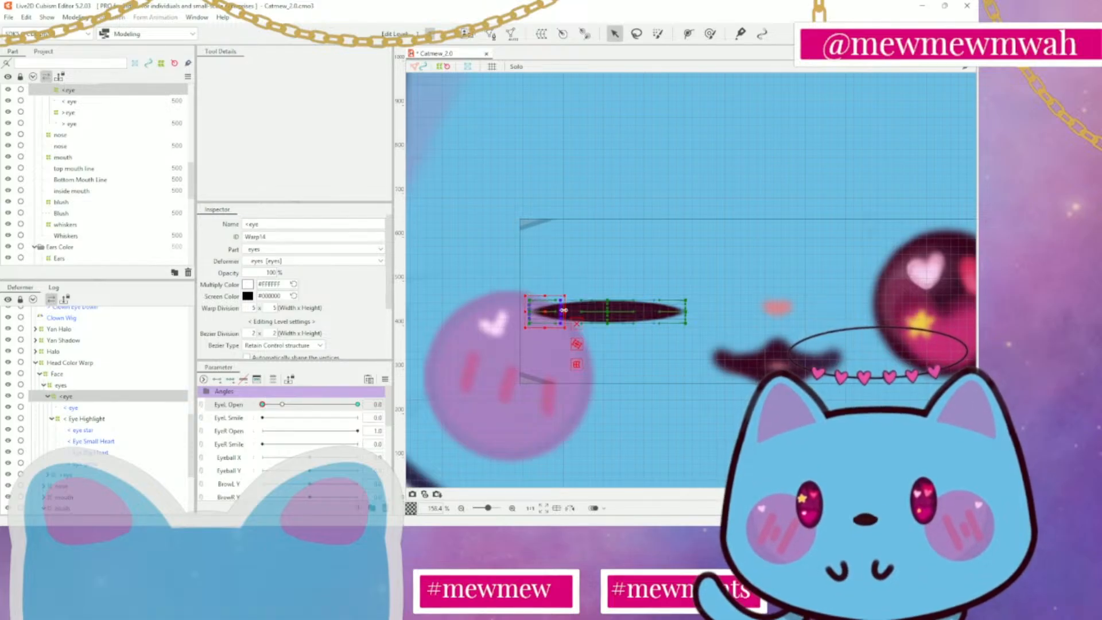
Try to pull the middle outer-edge point of the closed < eye warp downward, and undo the change
{"action": "scroll", "coordinate": [541, 313], "scroll_direction": "up", "scroll_amount": 5}
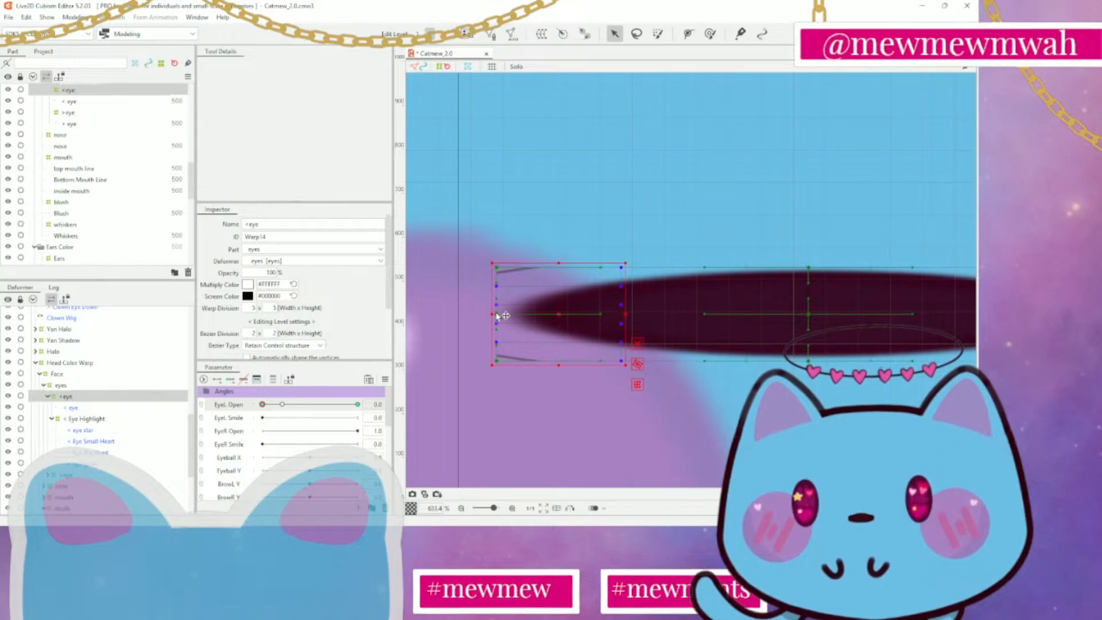
{"action": "left_click_drag", "start_coordinate": [497, 316], "coordinate": [497, 347]}
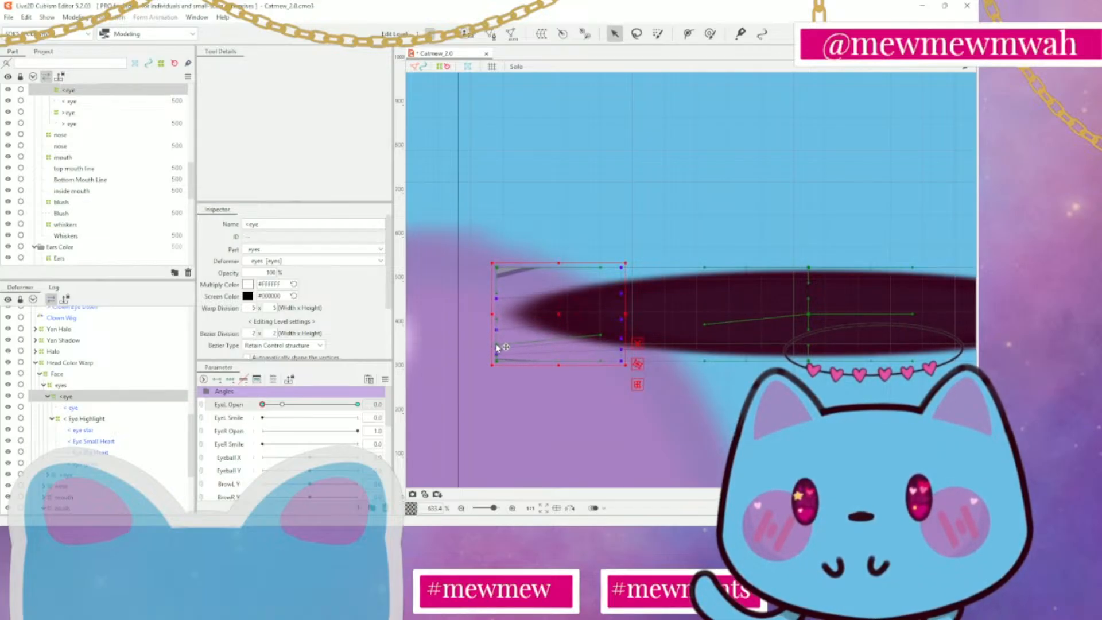
{"action": "scroll", "coordinate": [686, 370], "scroll_direction": "down", "scroll_amount": 5}
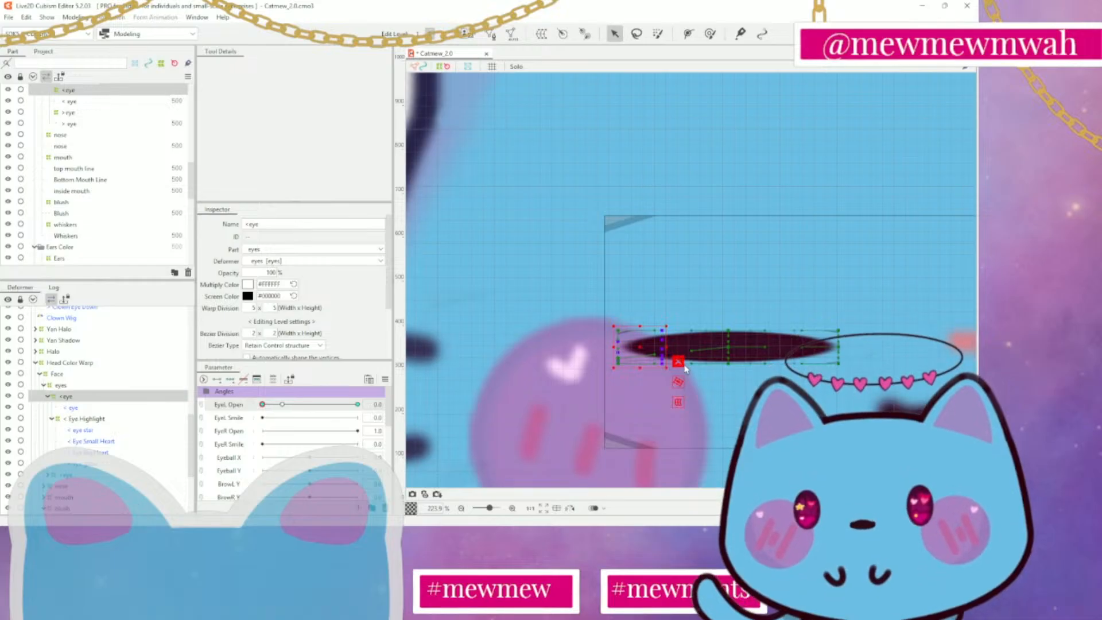
{"action": "key", "text": "ctrl+z"}
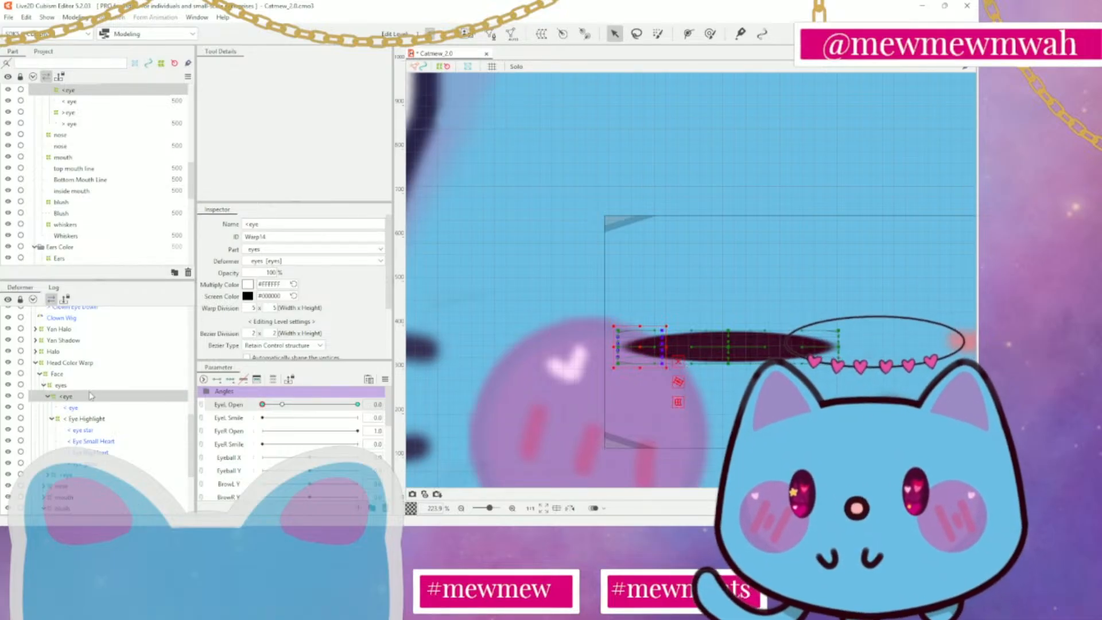
{"action": "mouse_move", "coordinate": [618, 348]}
{"action": "left_mouse_down"}
{"action": "mouse_move", "coordinate": [619, 368]}
{"action": "mouse_move", "coordinate": [617, 351]}
{"action": "left_mouse_up"}
{"action": "left_click", "coordinate": [613, 348]}
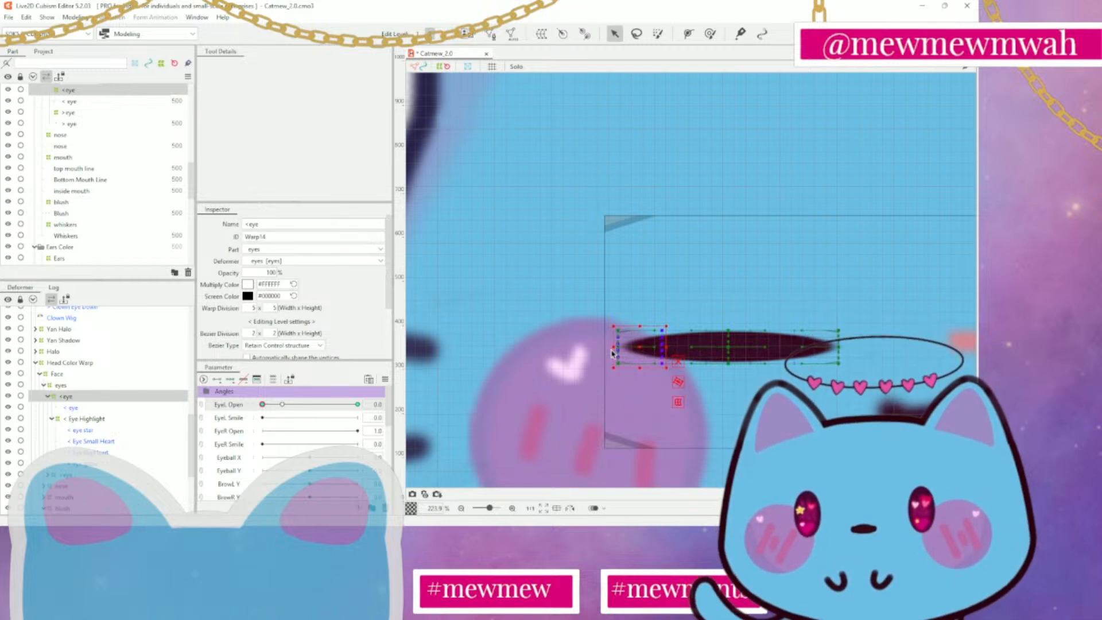
Try to move the whole closed < eye warp upward, and undo the move
{"action": "scroll", "coordinate": [594, 343], "scroll_direction": "up", "scroll_amount": 5}
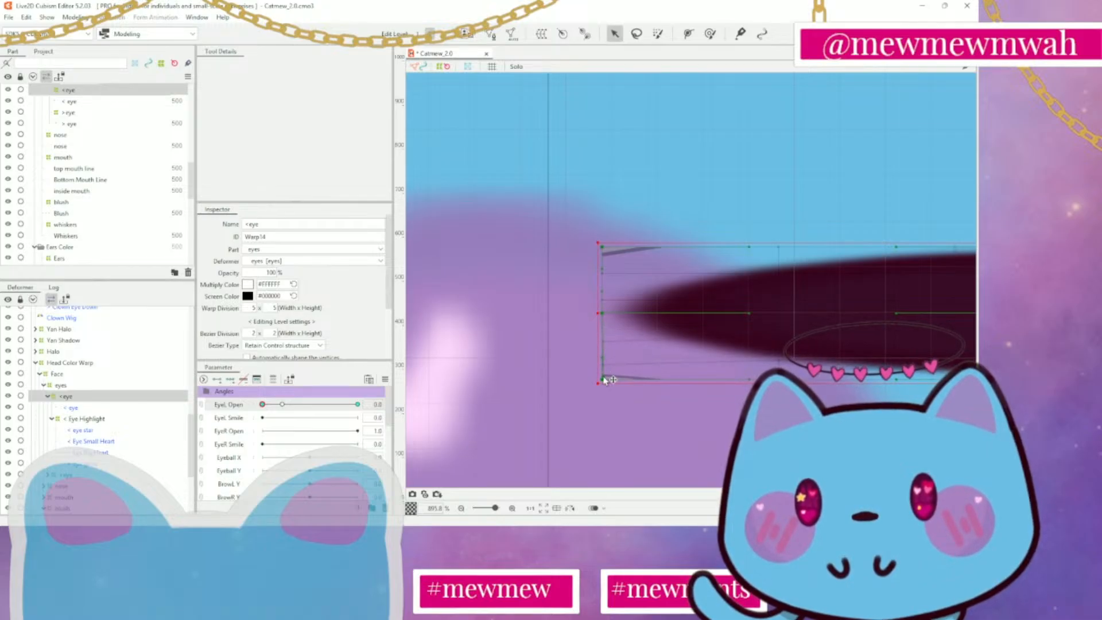
{"action": "scroll", "coordinate": [603, 379], "scroll_direction": "down", "scroll_amount": 8}
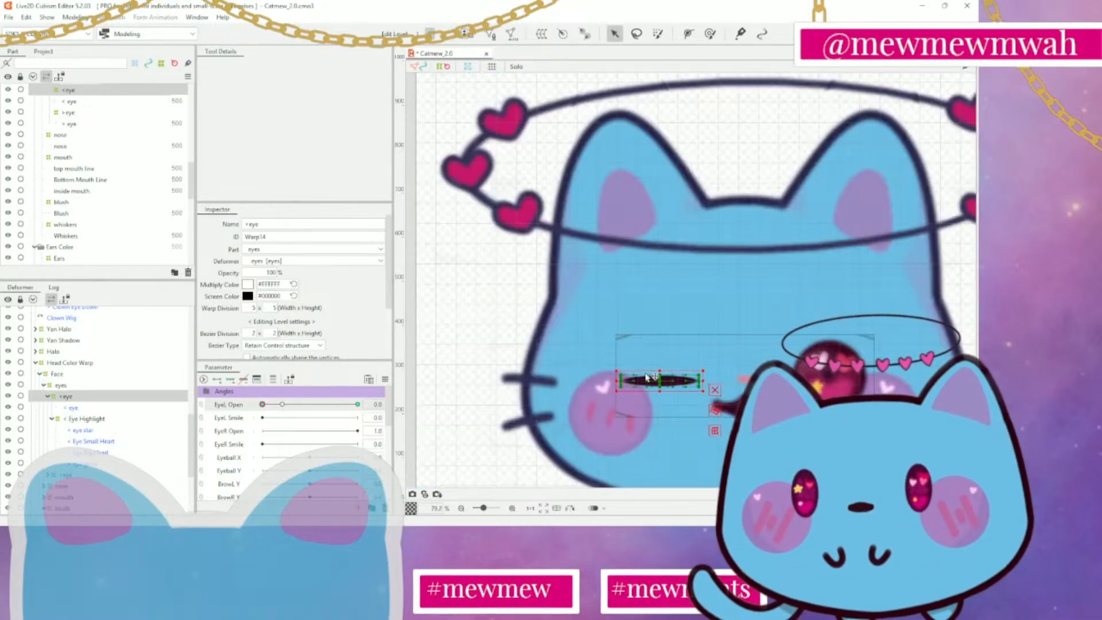
{"action": "scroll", "coordinate": [657, 252], "scroll_direction": "up", "scroll_amount": 5}
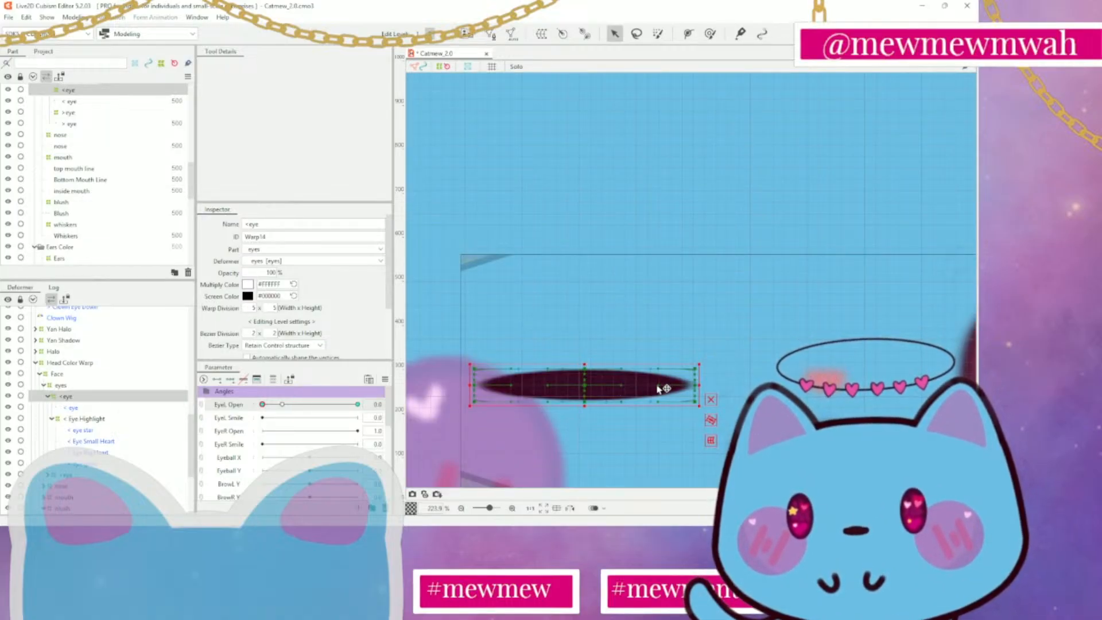
{"action": "left_click_drag", "start_coordinate": [666, 386], "coordinate": [659, 322]}
{"action": "key", "text": "ctrl+z"}
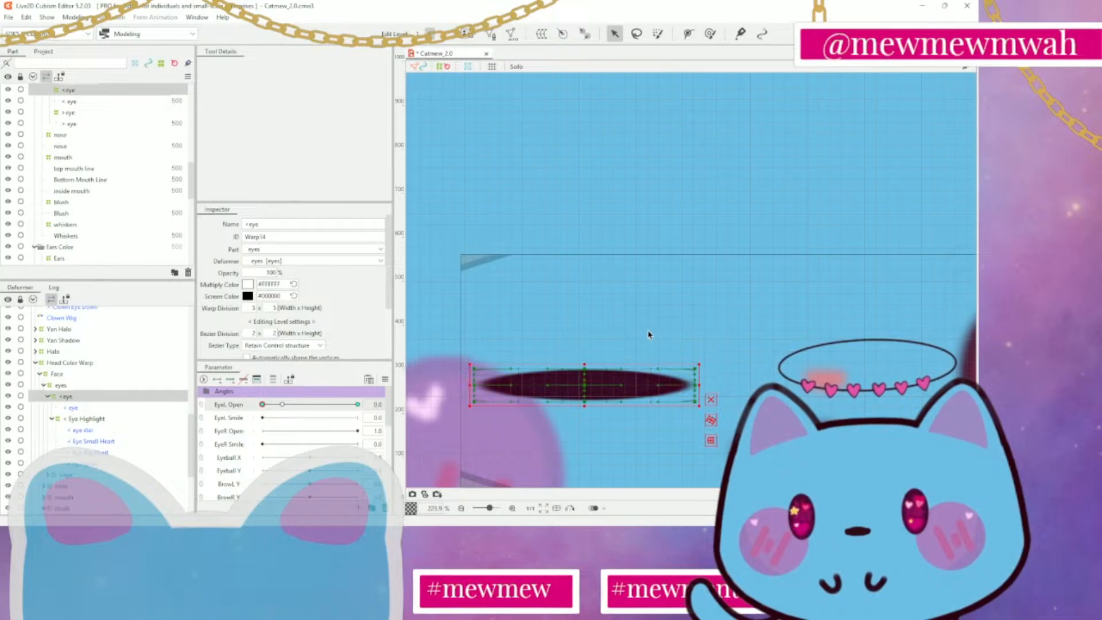
Brush-select the outer end points of the closed < eye warp again, and deselect the deformer
{"action": "scroll", "coordinate": [391, 341], "scroll_direction": "down", "scroll_amount": 3}
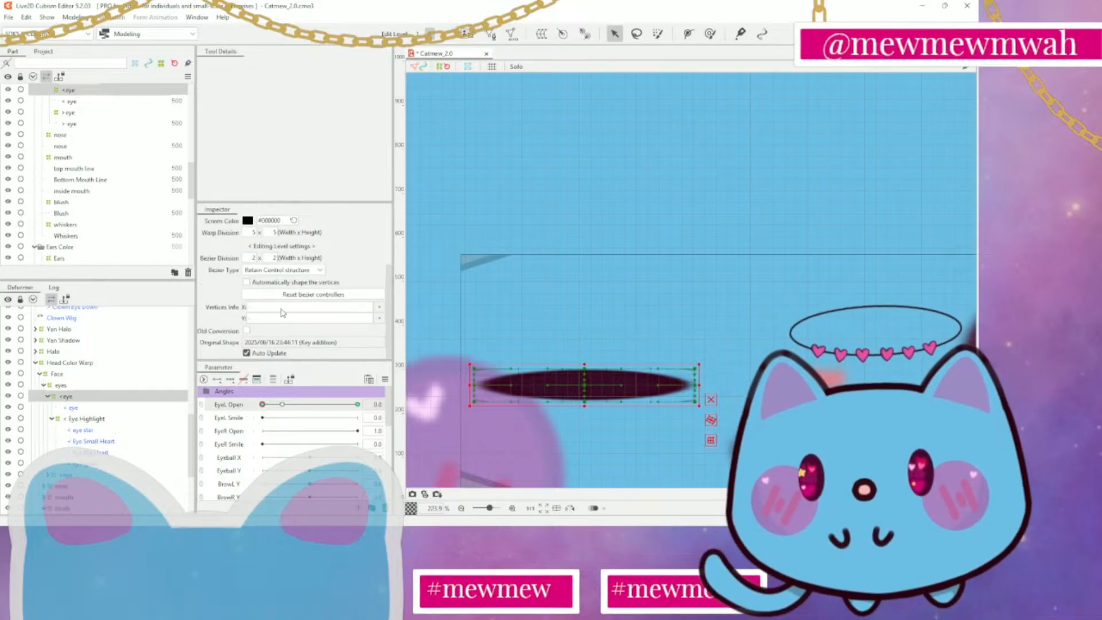
{"action": "scroll", "coordinate": [592, 367], "scroll_direction": "down", "scroll_amount": 5}
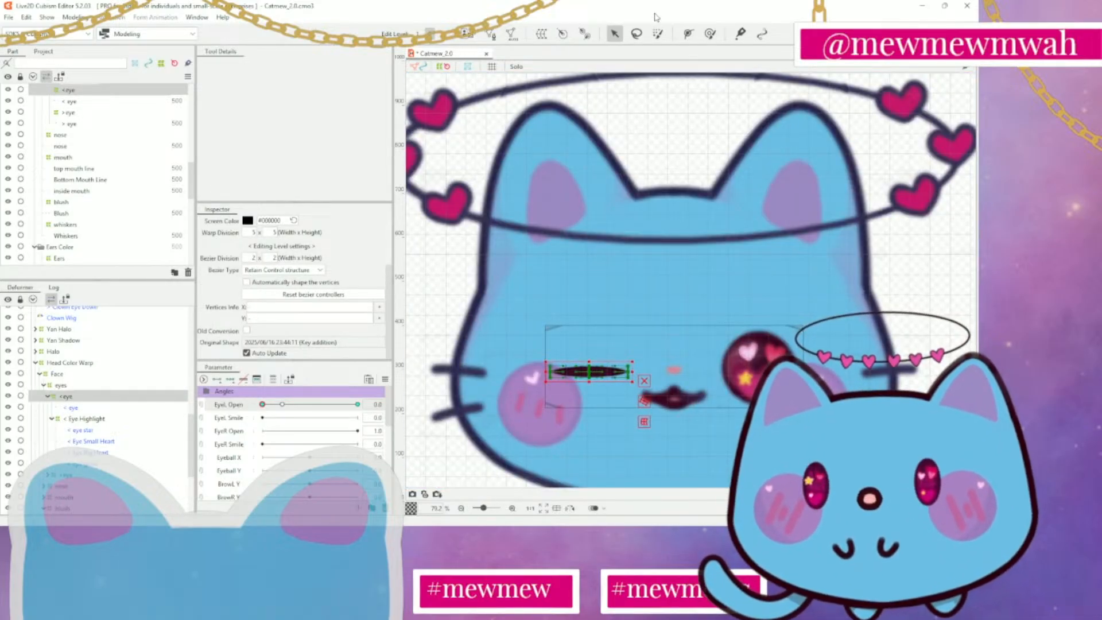
{"action": "left_click", "coordinate": [658, 36]}
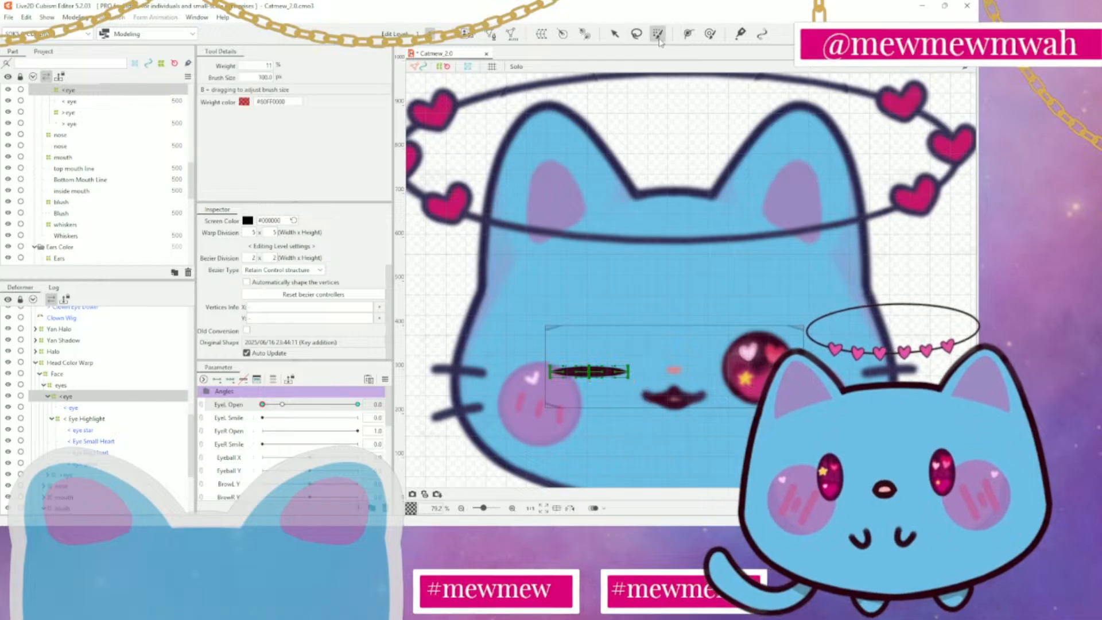
{"action": "left_click", "coordinate": [558, 370]}
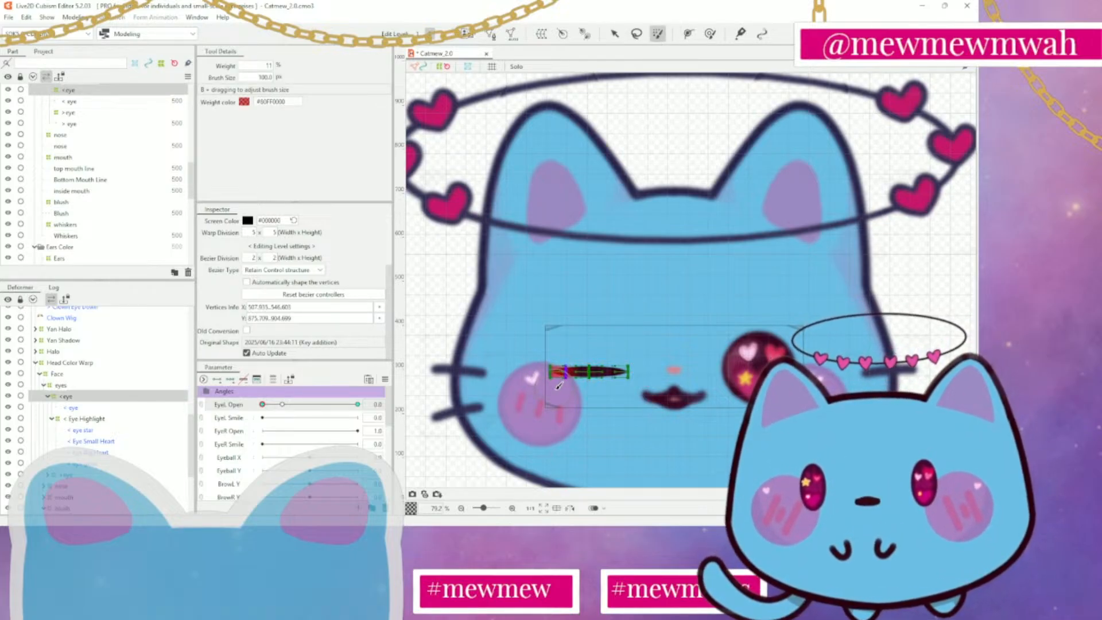
{"action": "left_click", "coordinate": [614, 34]}
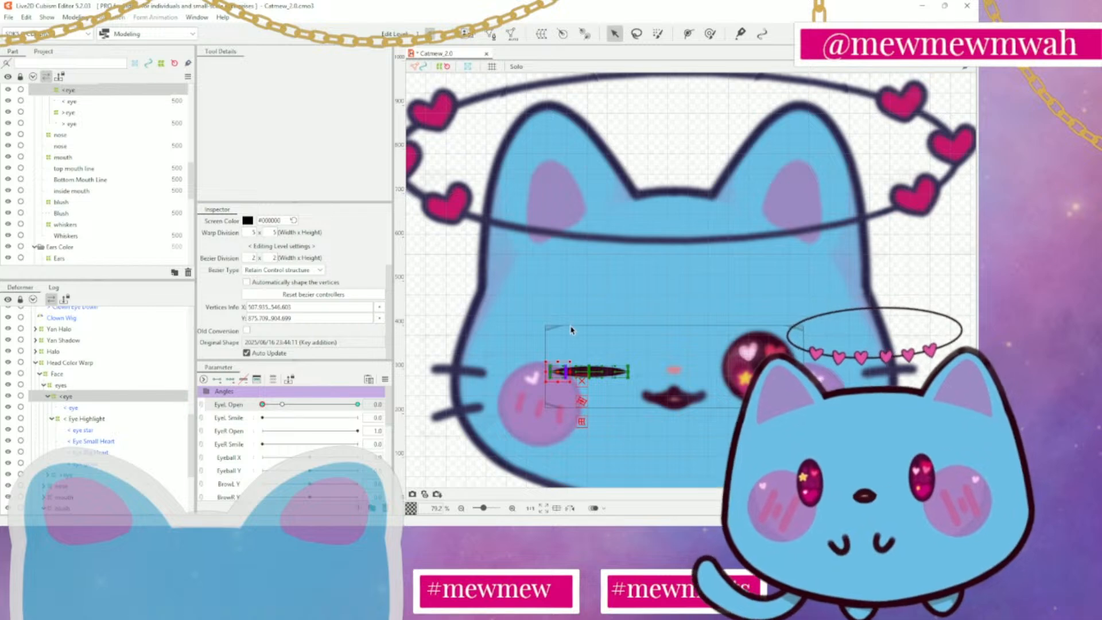
{"action": "left_click", "coordinate": [589, 292]}
Examine the finished closed eye on the face and on the whole cat figure
{"action": "scroll", "coordinate": [586, 289], "scroll_direction": "down", "scroll_amount": 3}
{"action": "scroll", "coordinate": [588, 292], "scroll_direction": "up", "scroll_amount": 4}
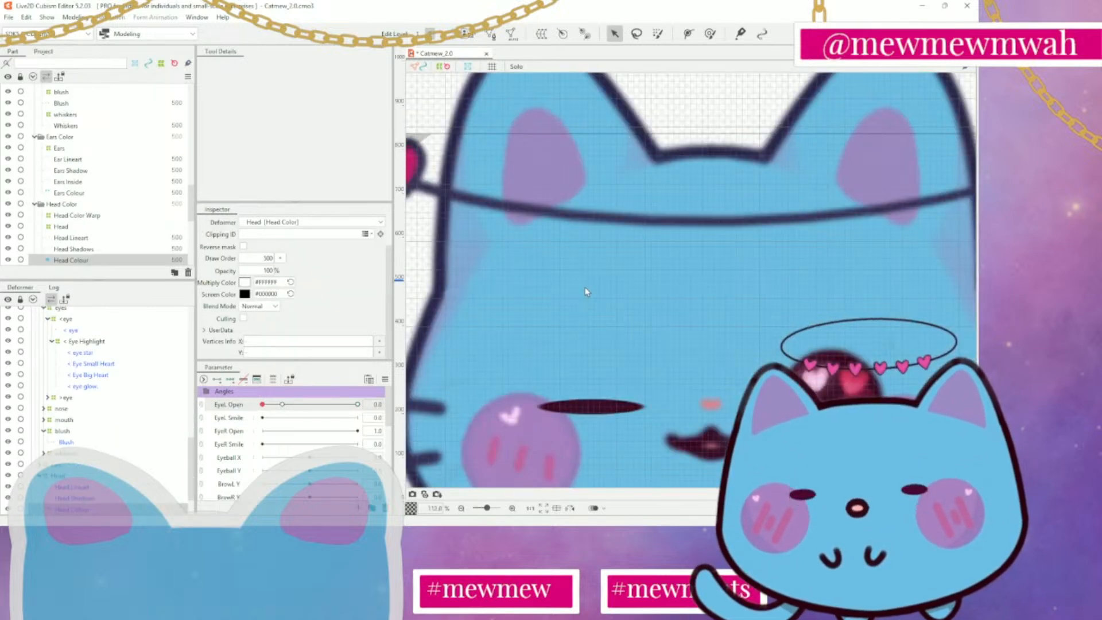
{"action": "left_click_drag", "start_coordinate": [620, 327], "coordinate": [639, 178]}
{"action": "scroll", "coordinate": [611, 150], "scroll_direction": "down", "scroll_amount": 4}
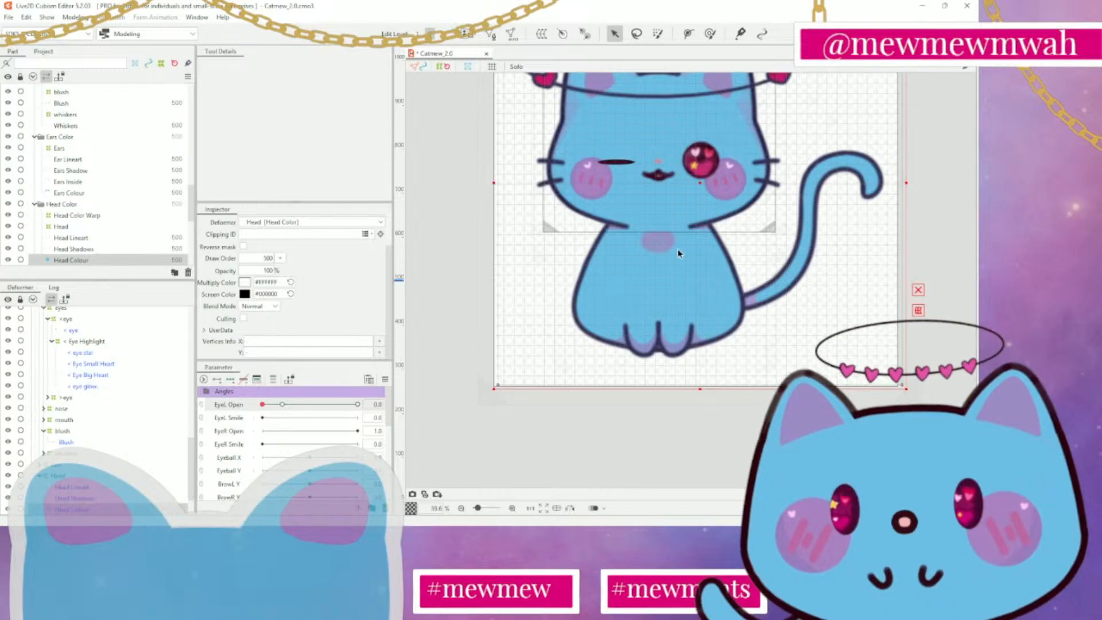
{"action": "scroll", "coordinate": [676, 245], "scroll_direction": "up", "scroll_amount": 2}
{"action": "scroll", "coordinate": [678, 243], "scroll_direction": "down", "scroll_amount": 4}
{"action": "left_click_drag", "start_coordinate": [894, 214], "coordinate": [891, 294]}
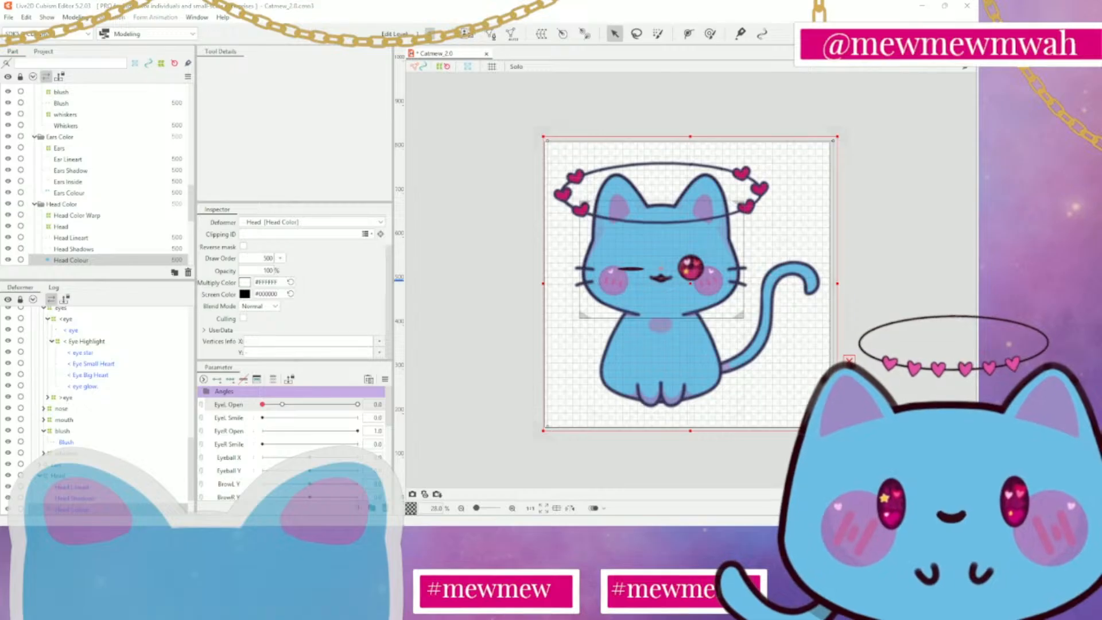
{"action": "scroll", "coordinate": [610, 282], "scroll_direction": "up", "scroll_amount": 3}
{"action": "scroll", "coordinate": [661, 266], "scroll_direction": "down", "scroll_amount": 3}
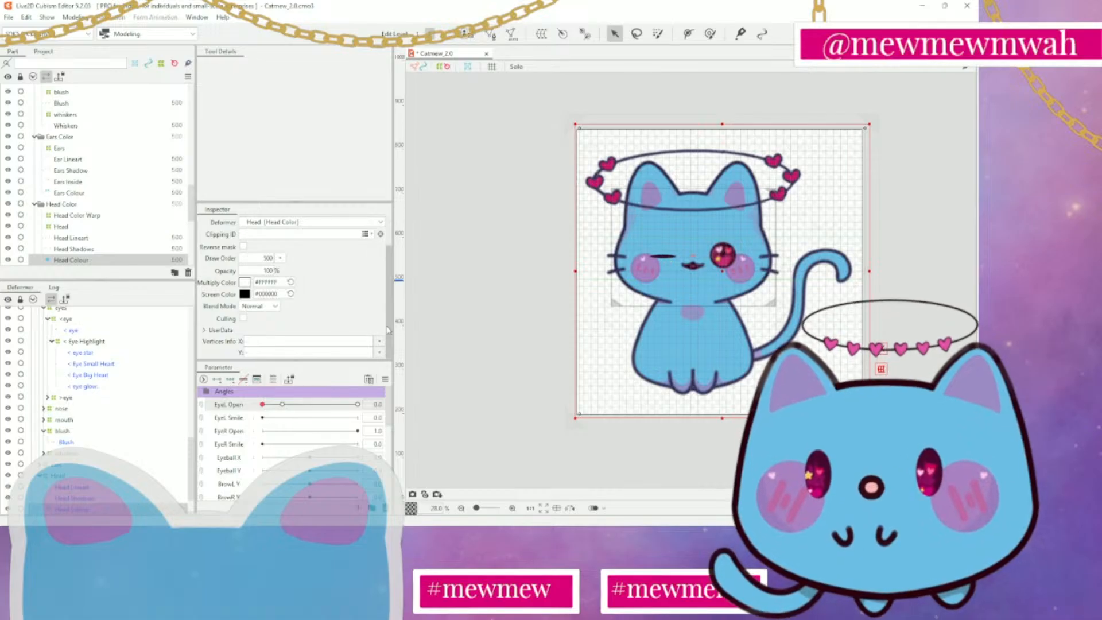
Try adding two EyeR Open keys to the < Eye Highlight deformer
{"action": "left_click", "coordinate": [118, 341]}
{"action": "left_click", "coordinate": [80, 319]}
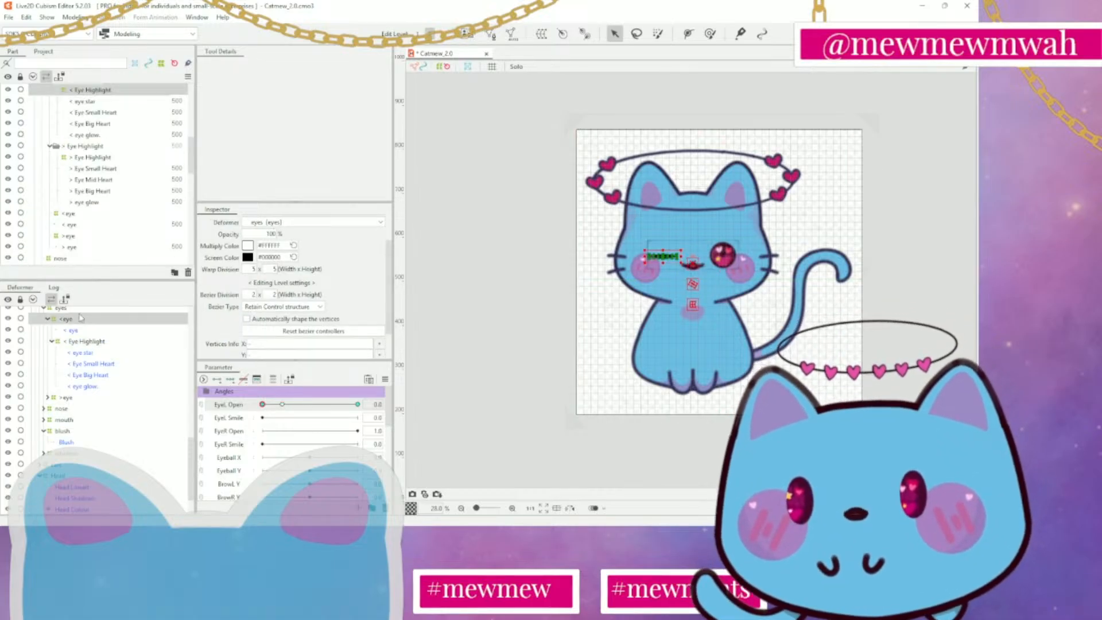
{"action": "left_click", "coordinate": [84, 341]}
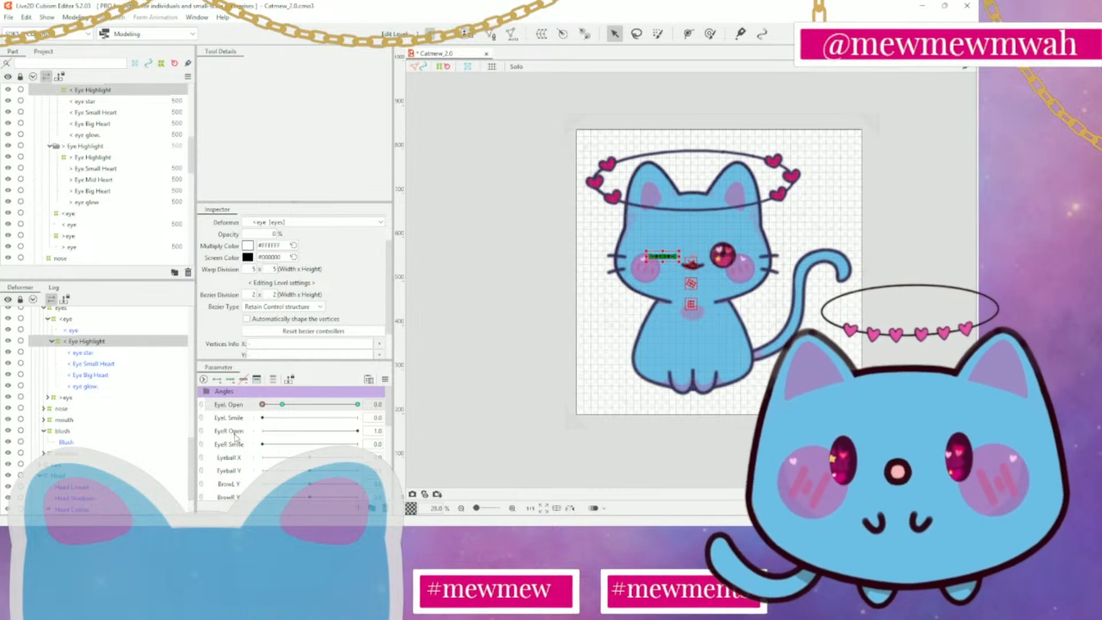
{"action": "left_click", "coordinate": [217, 380]}
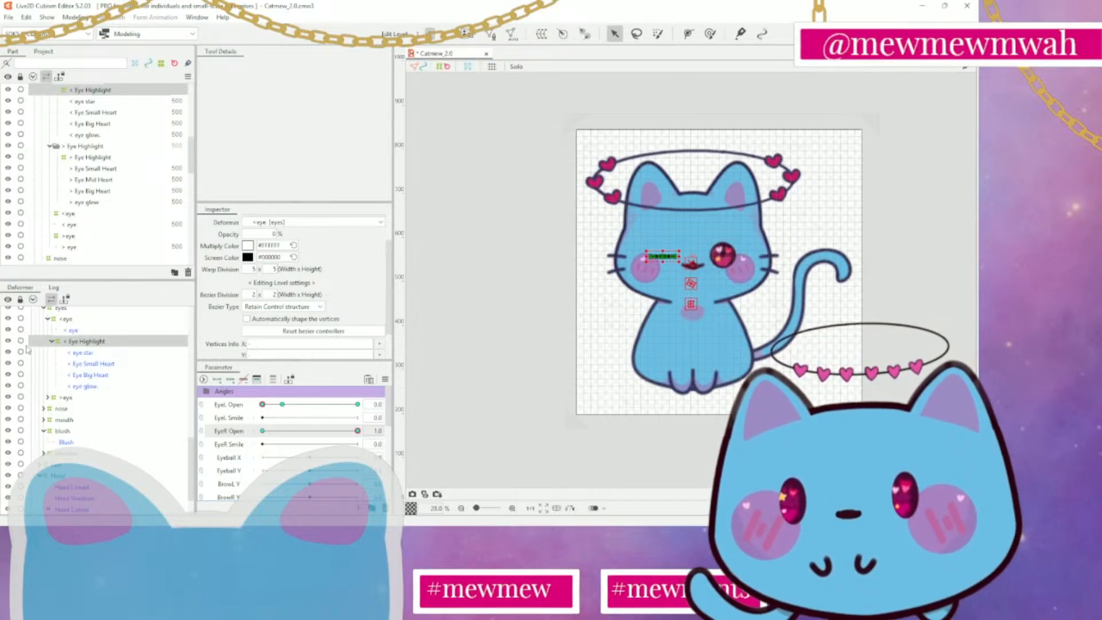
Add EyeR Open keys at 0.0 and 1.0 to both the > eye and > Eye Highlight deformers
{"action": "left_click", "coordinate": [66, 398]}
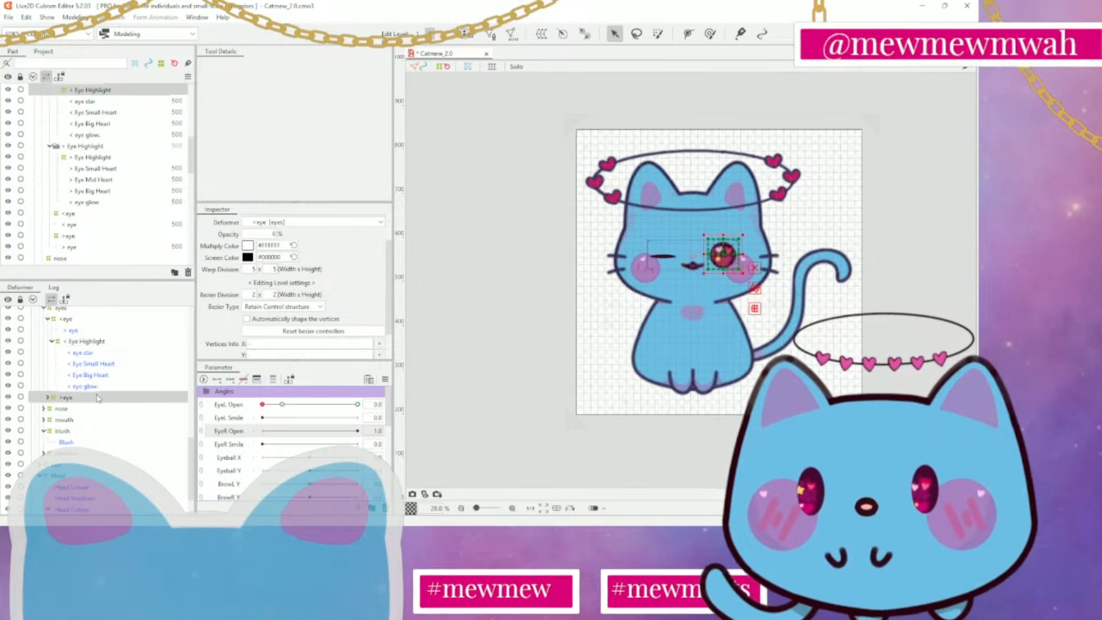
{"action": "left_click", "coordinate": [48, 397]}
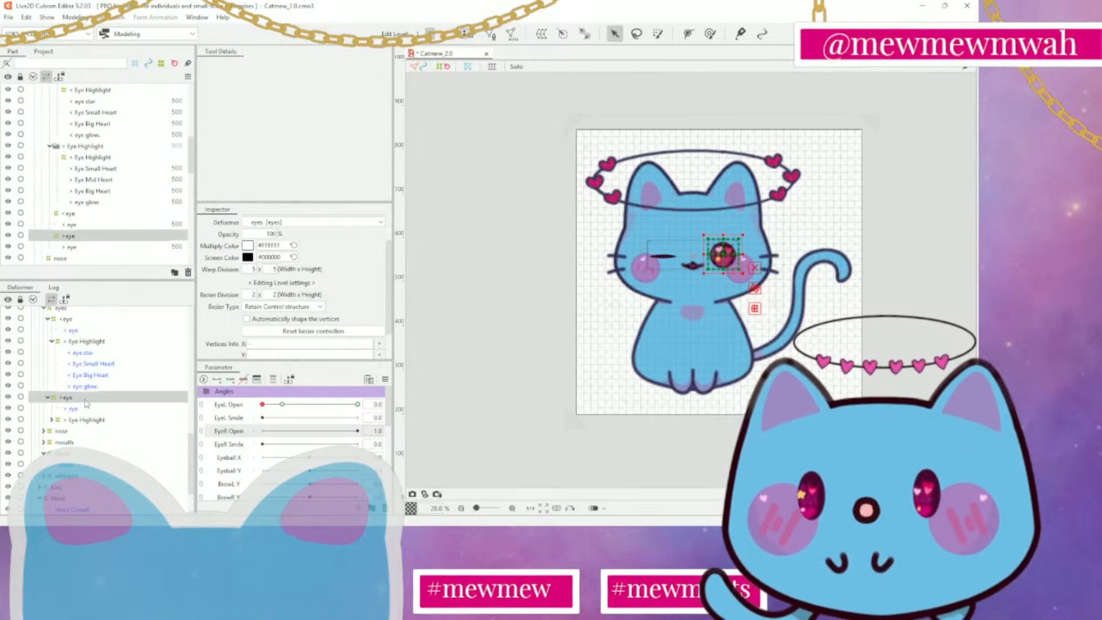
{"action": "scroll", "coordinate": [151, 399], "scroll_direction": "down", "scroll_amount": 1}
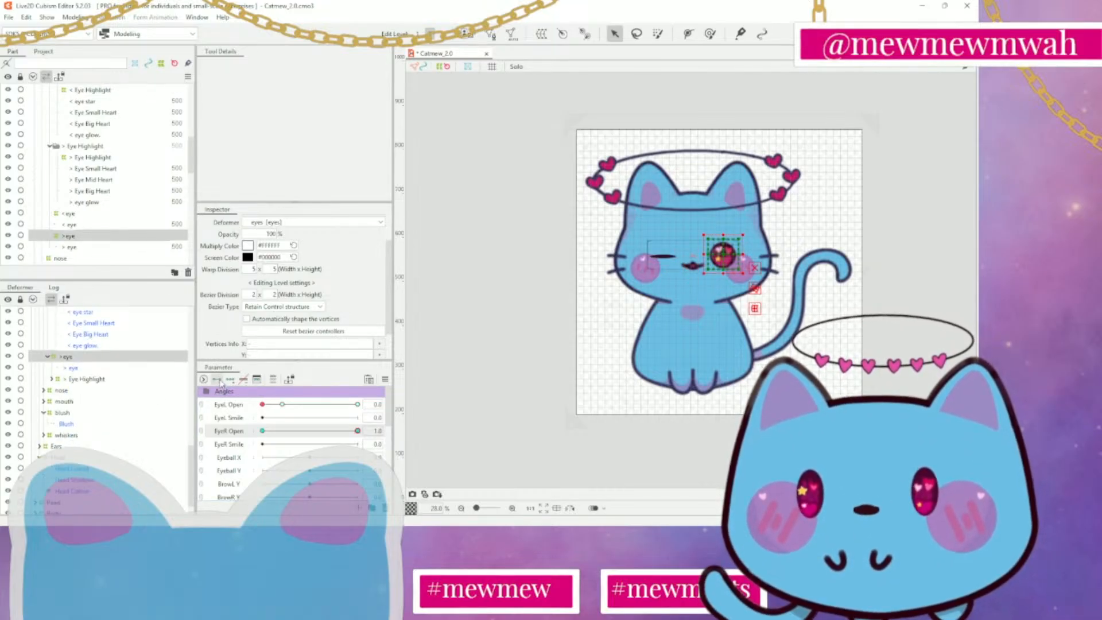
{"action": "left_click", "coordinate": [72, 368]}
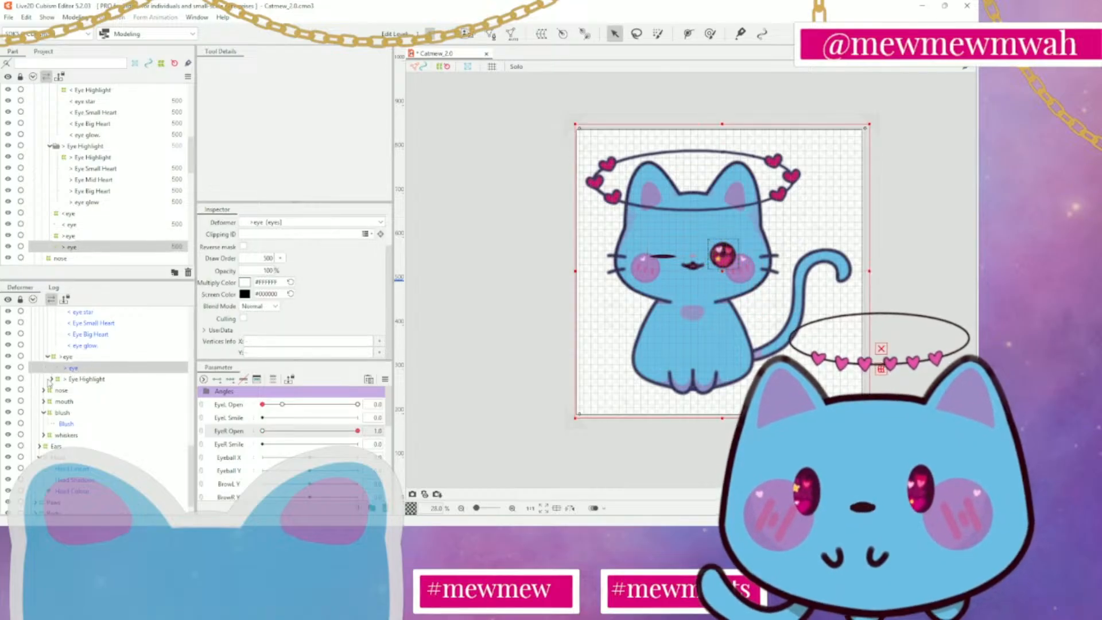
{"action": "left_click", "coordinate": [77, 380]}
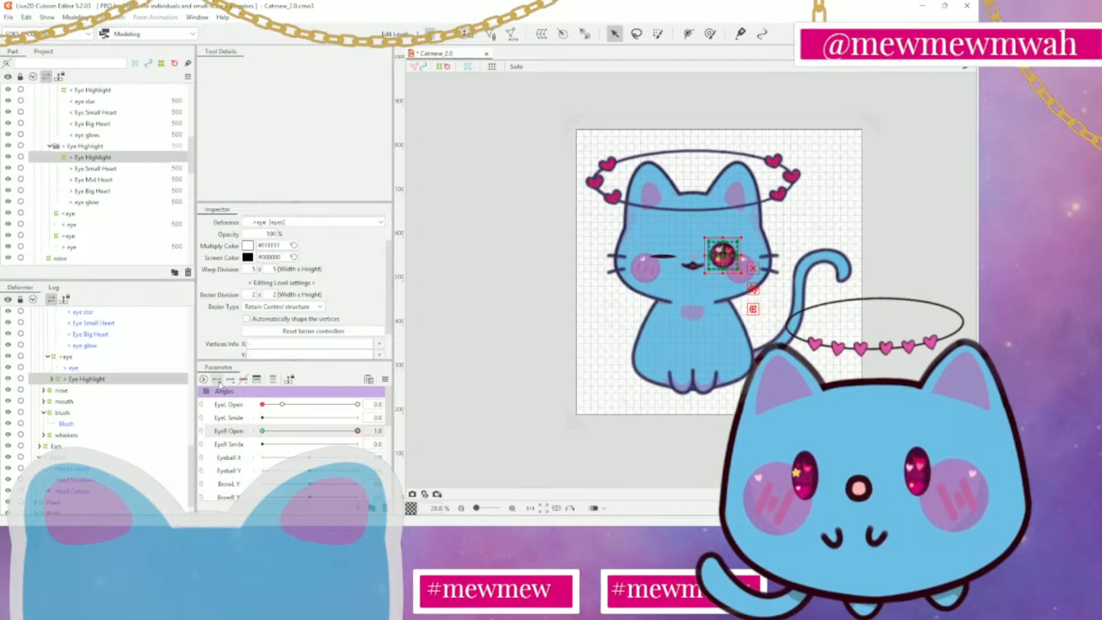
Add a key for the > Eye Highlight deformer at EyeR Open 0.2, and return the parameter to 1.0
{"action": "left_click_drag", "start_coordinate": [358, 431], "coordinate": [277, 432]}
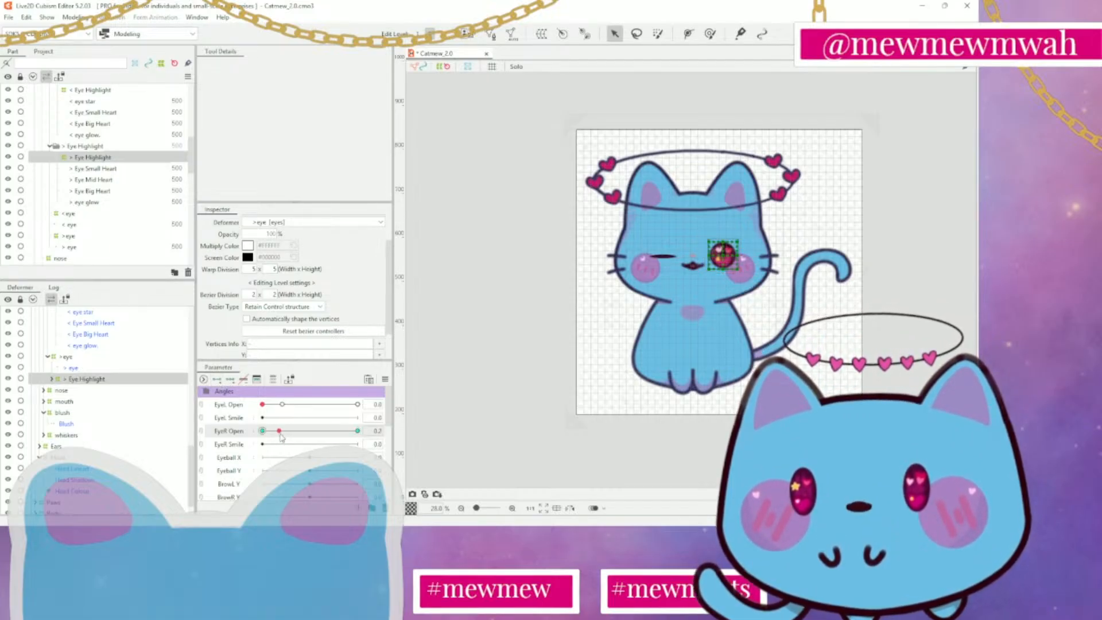
{"action": "left_click", "coordinate": [390, 430]}
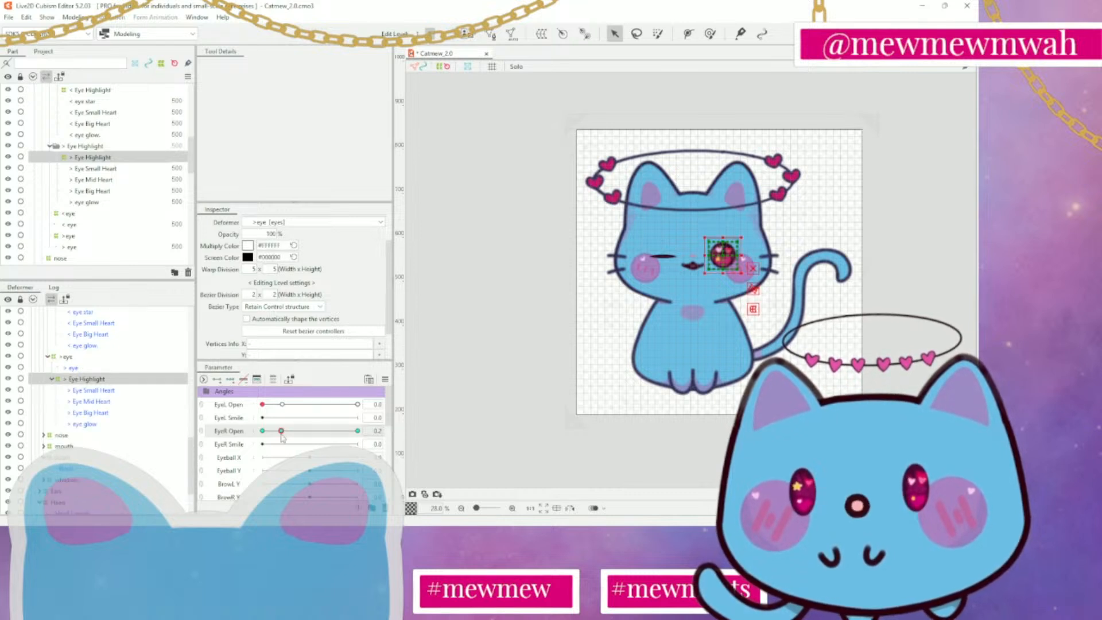
{"action": "left_click_drag", "start_coordinate": [281, 435], "coordinate": [416, 439]}
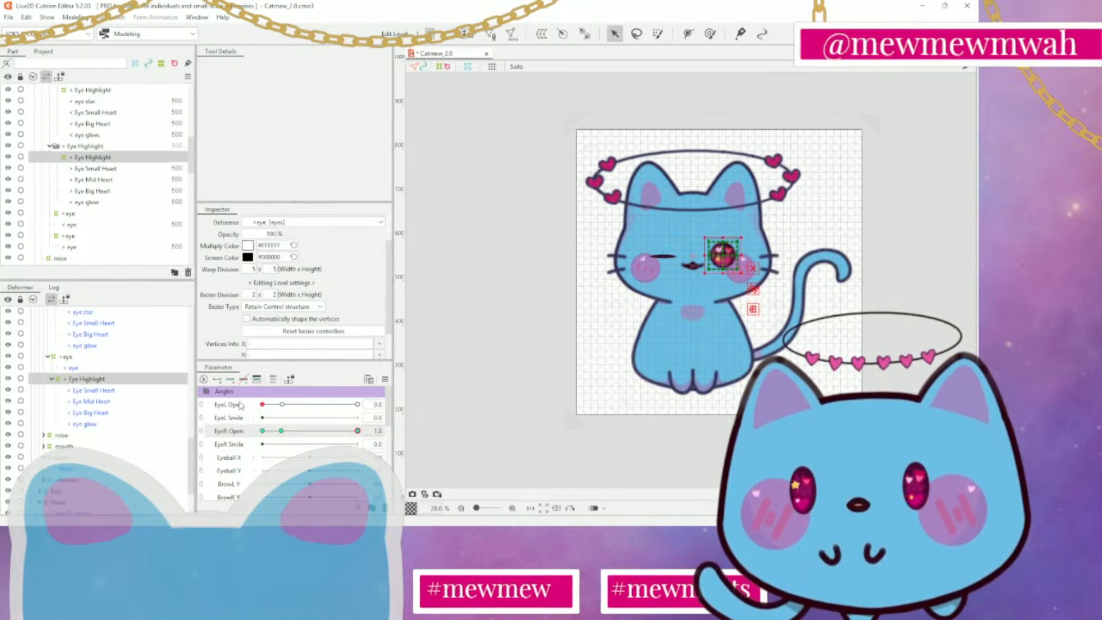
Try flattening the > eye warp deformer vertically into a thin slit with EyeR Open at 1.0
{"action": "left_click", "coordinate": [91, 356]}
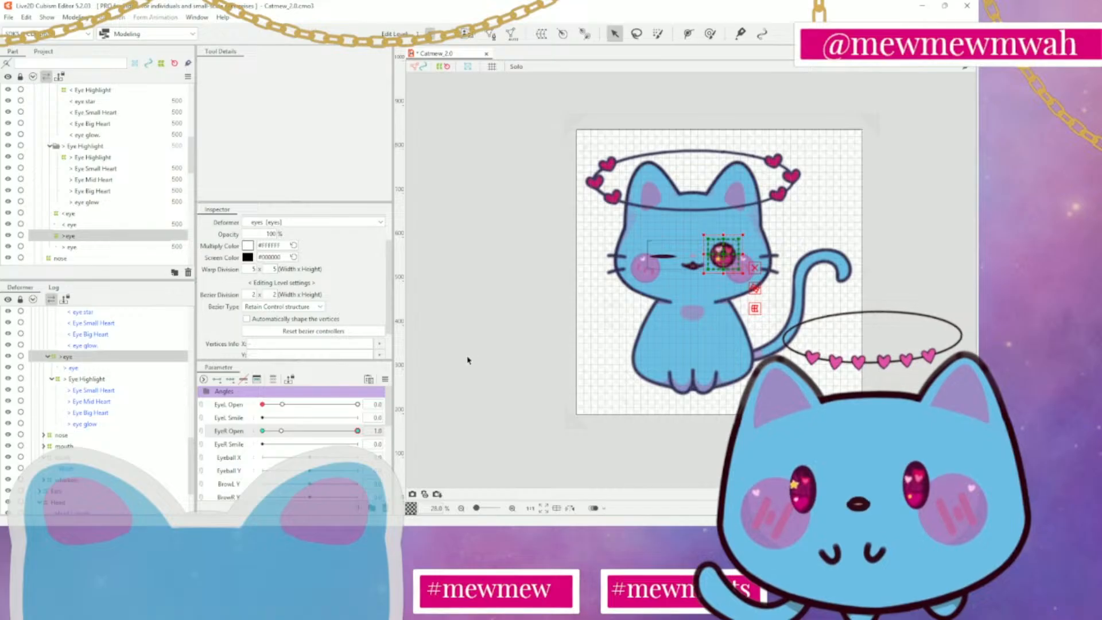
{"action": "scroll", "coordinate": [771, 301], "scroll_direction": "up", "scroll_amount": 3}
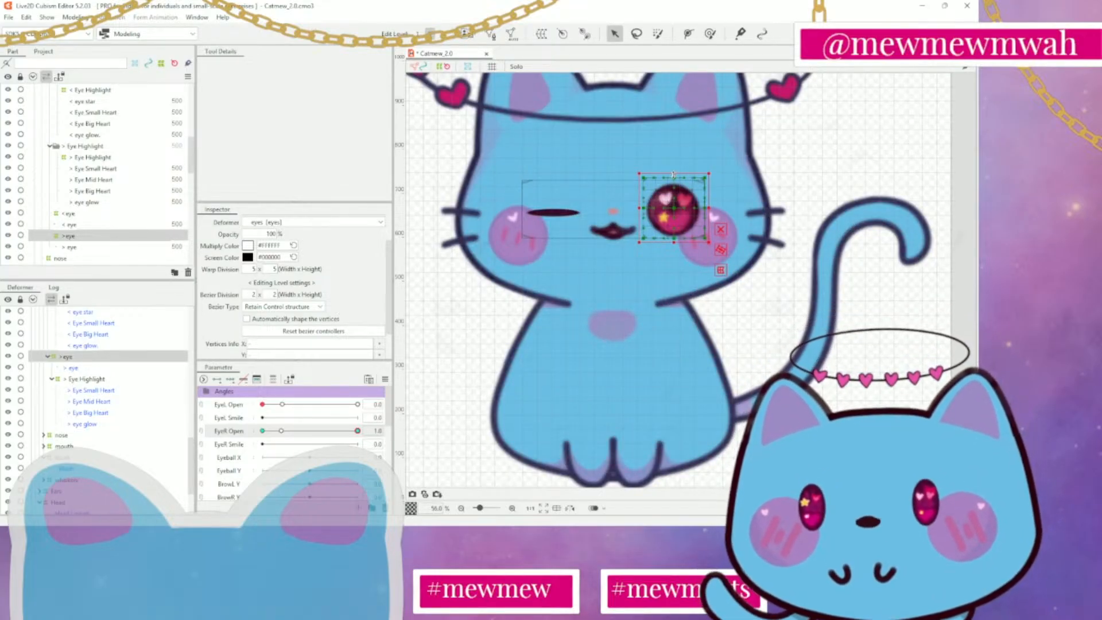
{"action": "left_click_drag", "start_coordinate": [674, 174], "coordinate": [675, 213]}
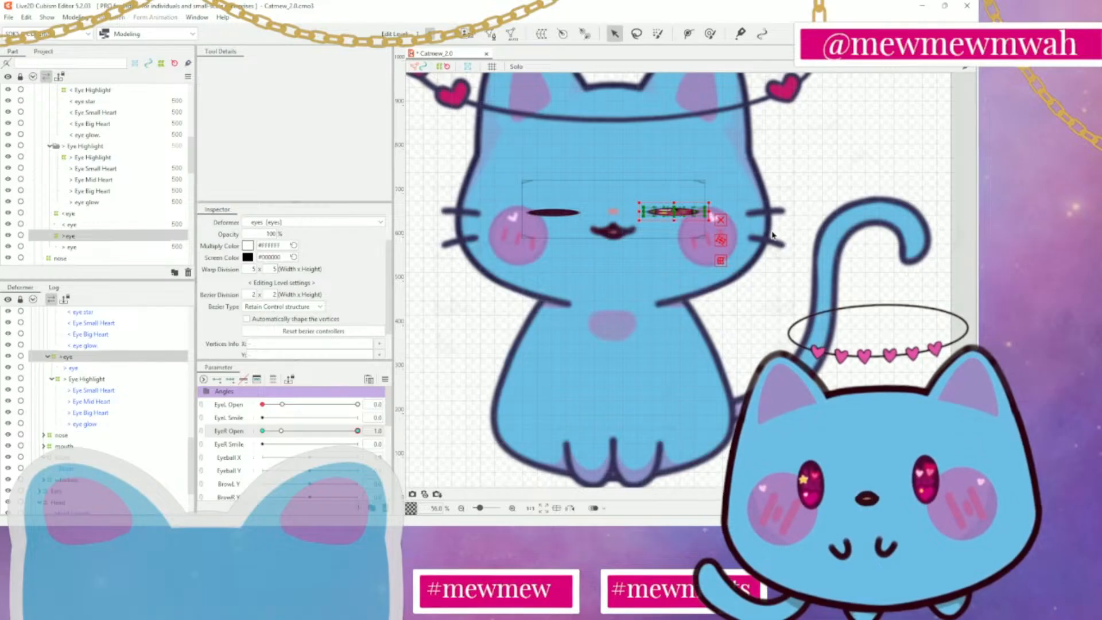
{"action": "left_click", "coordinate": [809, 211]}
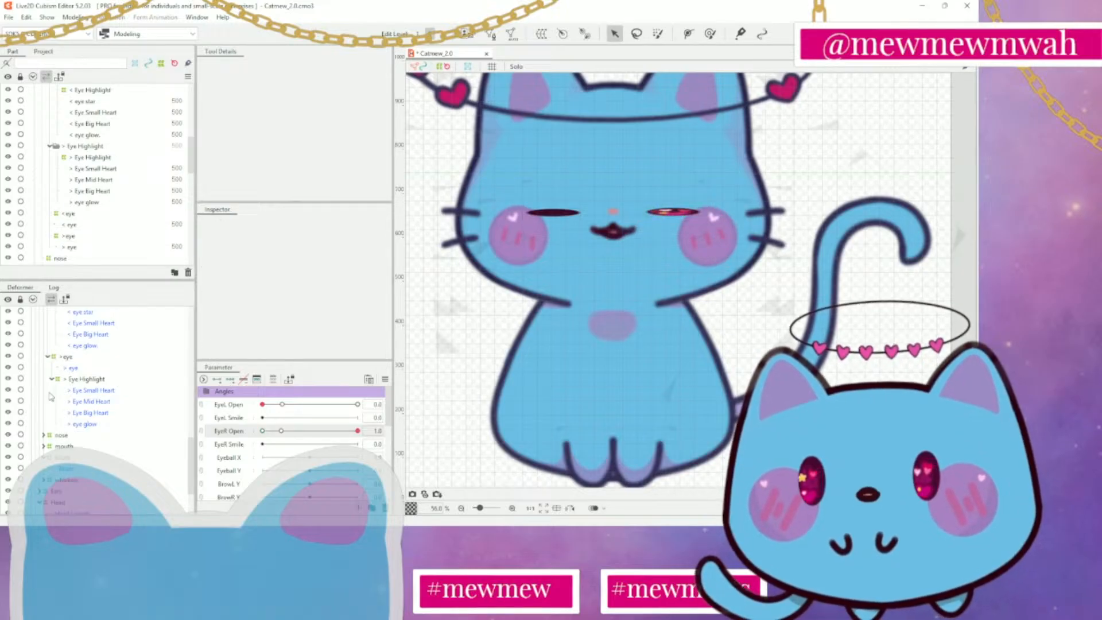
Try out lower EyeR Open values down to 0.0 with the > Eye Highlight deformer selected
{"action": "left_click", "coordinate": [120, 381]}
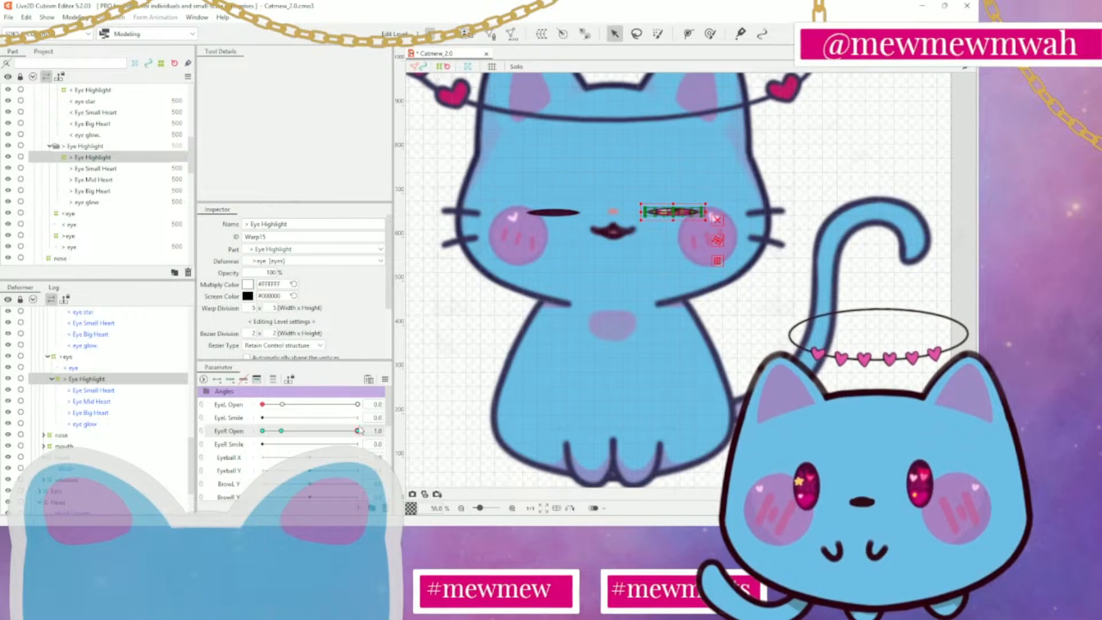
{"action": "left_click_drag", "start_coordinate": [359, 431], "coordinate": [277, 437]}
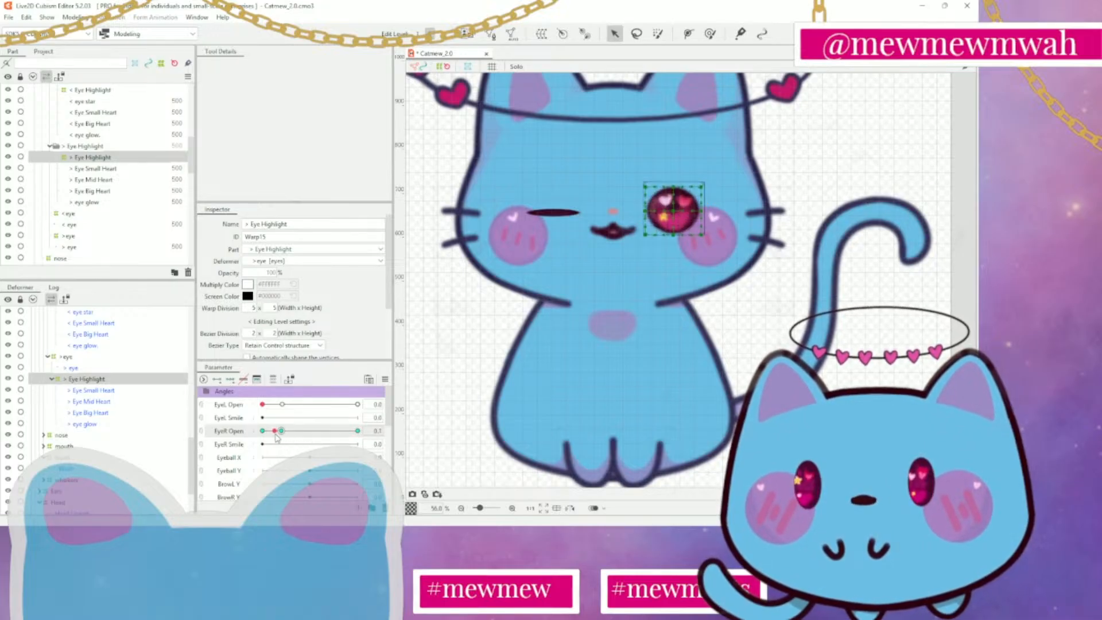
{"action": "key", "text": "ctrl+z"}
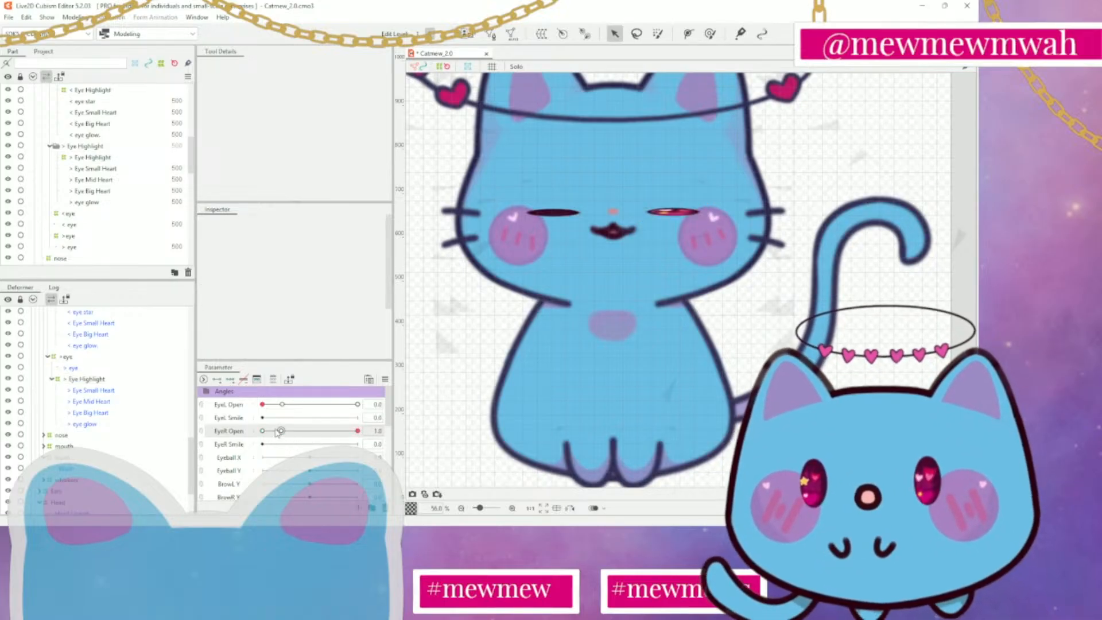
{"action": "key", "text": "ctrl+z"}
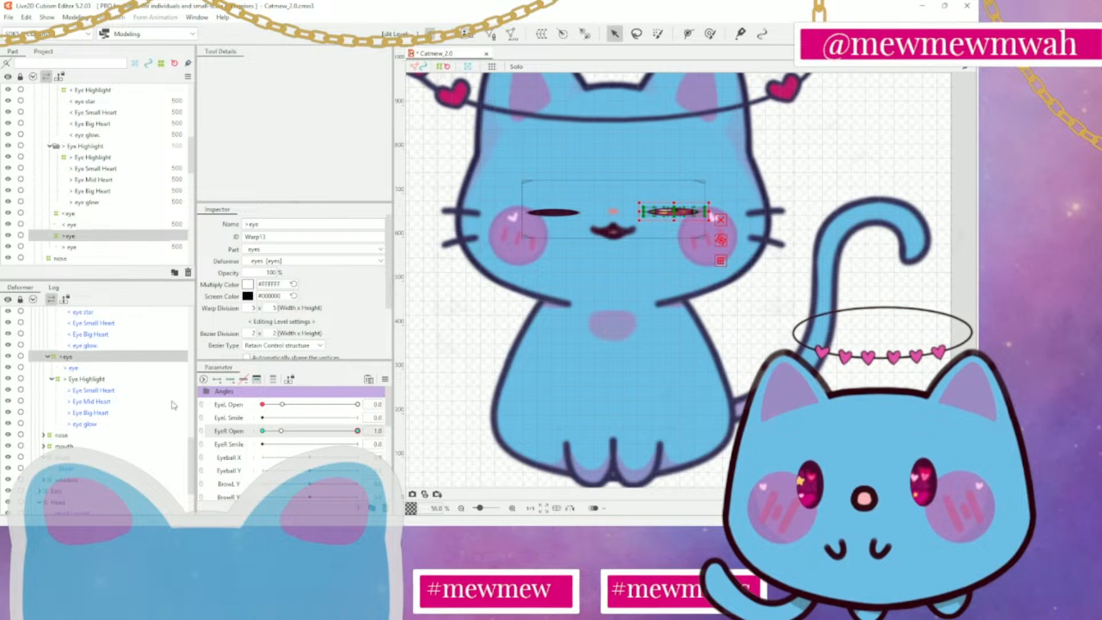
{"action": "left_click", "coordinate": [116, 378]}
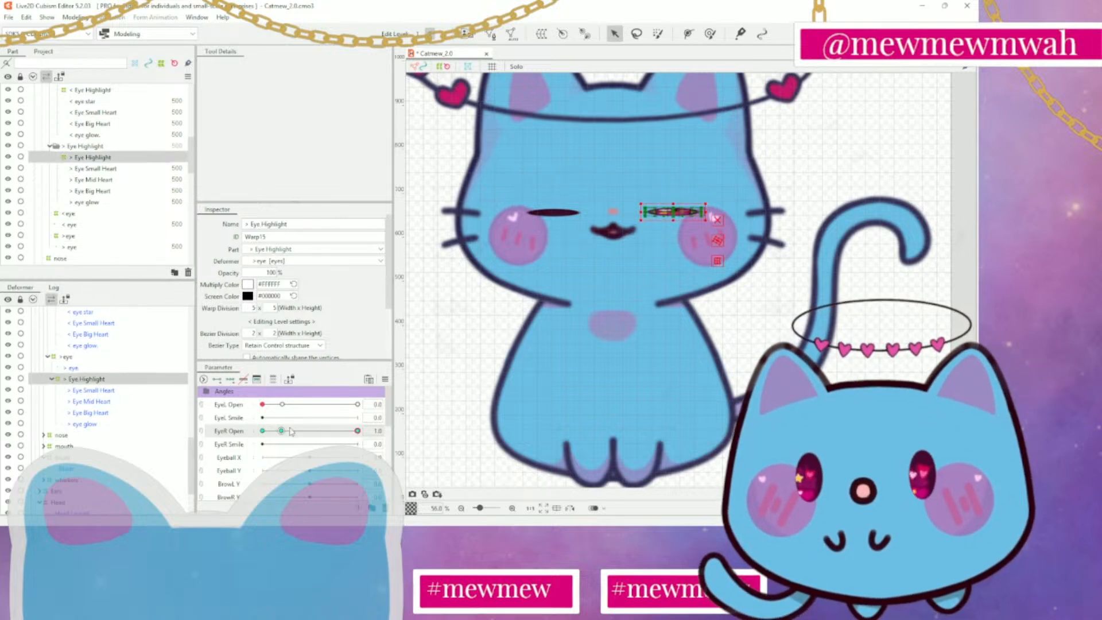
{"action": "left_click_drag", "start_coordinate": [357, 432], "coordinate": [226, 436]}
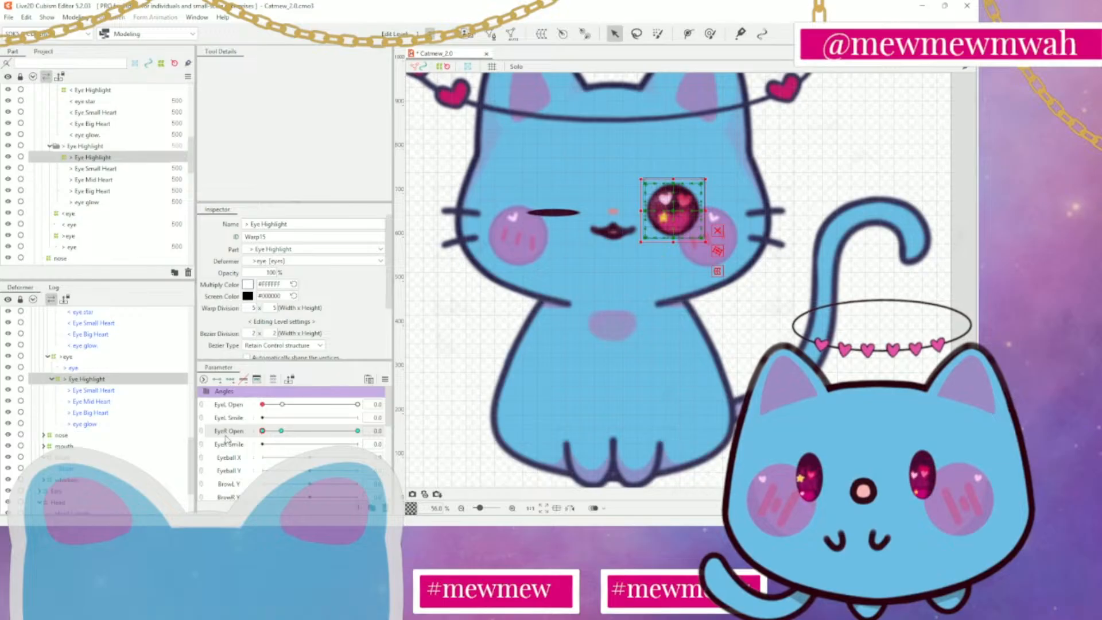
Undo the flattening of the > eye deformer and the > Eye Highlight key at EyeR Open 0.2
{"action": "key", "text": "ctrl+z"}
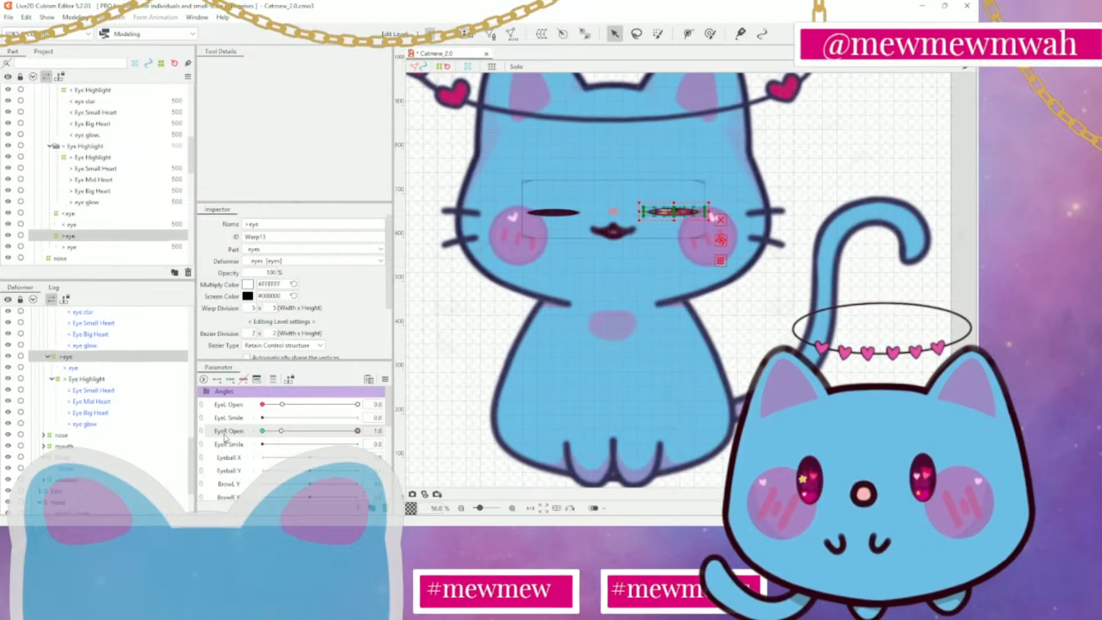
{"action": "key", "text": "ctrl+z"}
{"action": "key", "text": "ctrl+z"}
{"action": "key", "text": "ctrl+z"}
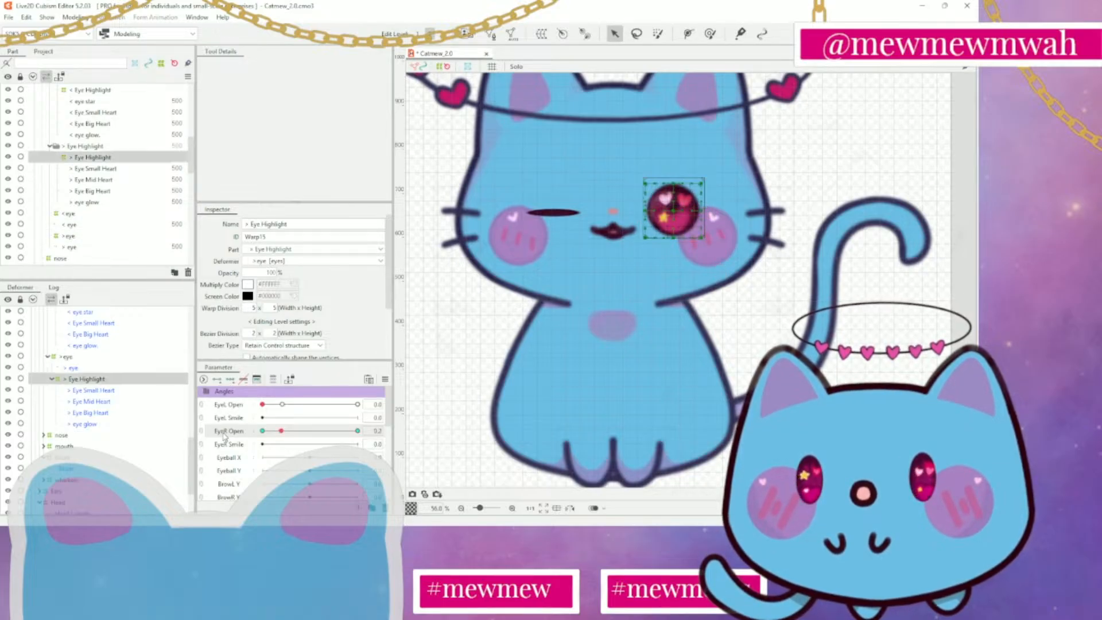
{"action": "key", "text": "ctrl+z"}
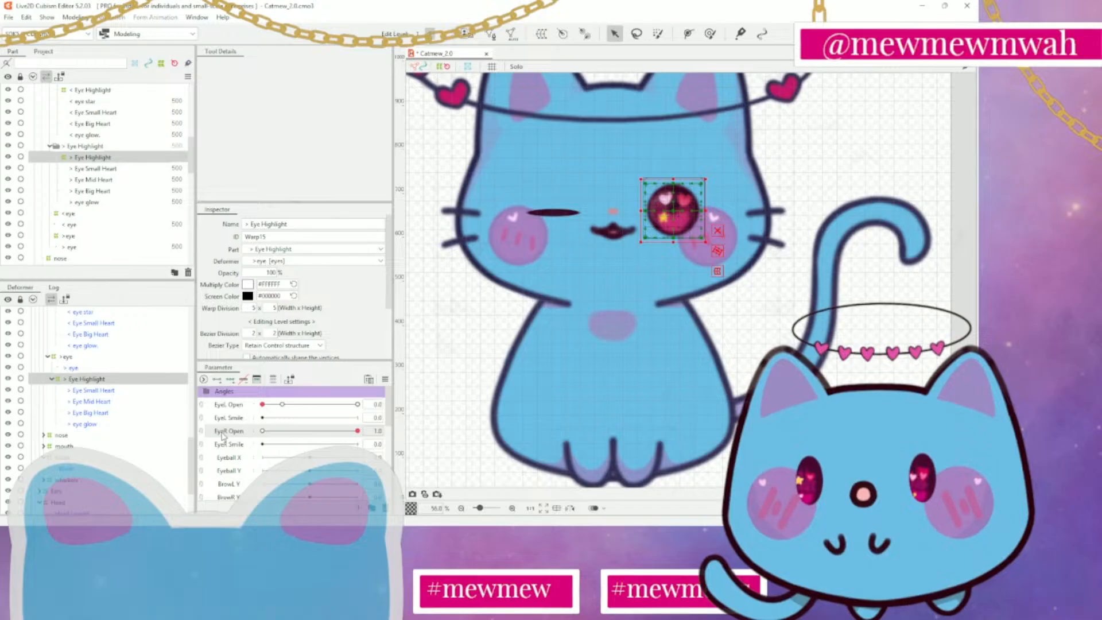
Set EyeR Open to 0.0 and flatten the > eye warp deformer vertically into a thin closed eye
{"action": "left_click", "coordinate": [72, 357]}
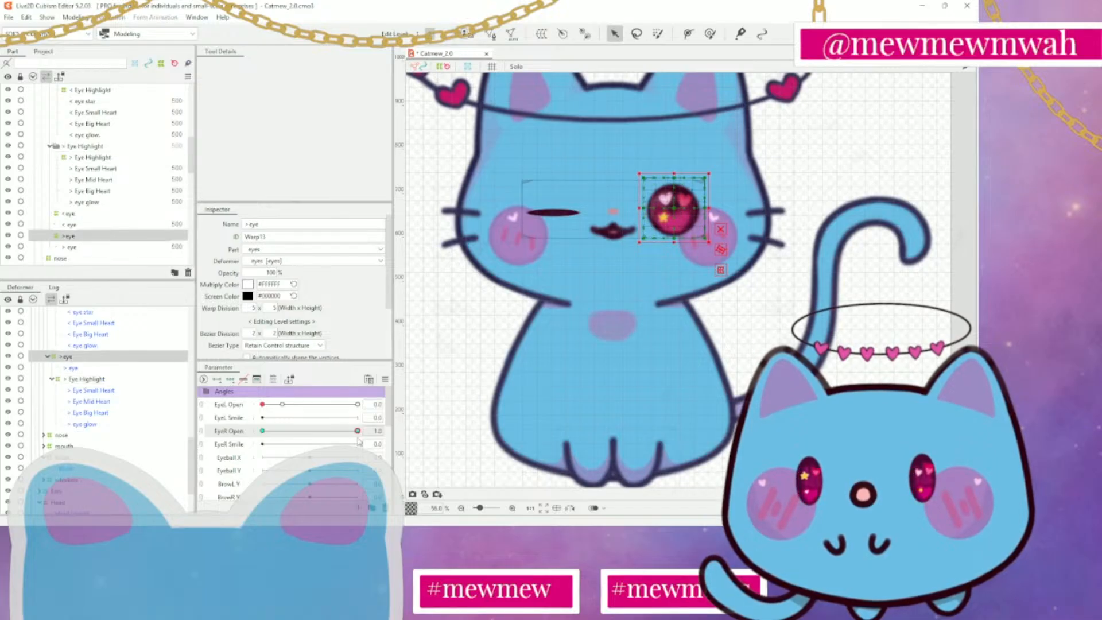
{"action": "left_click_drag", "start_coordinate": [357, 431], "coordinate": [224, 434]}
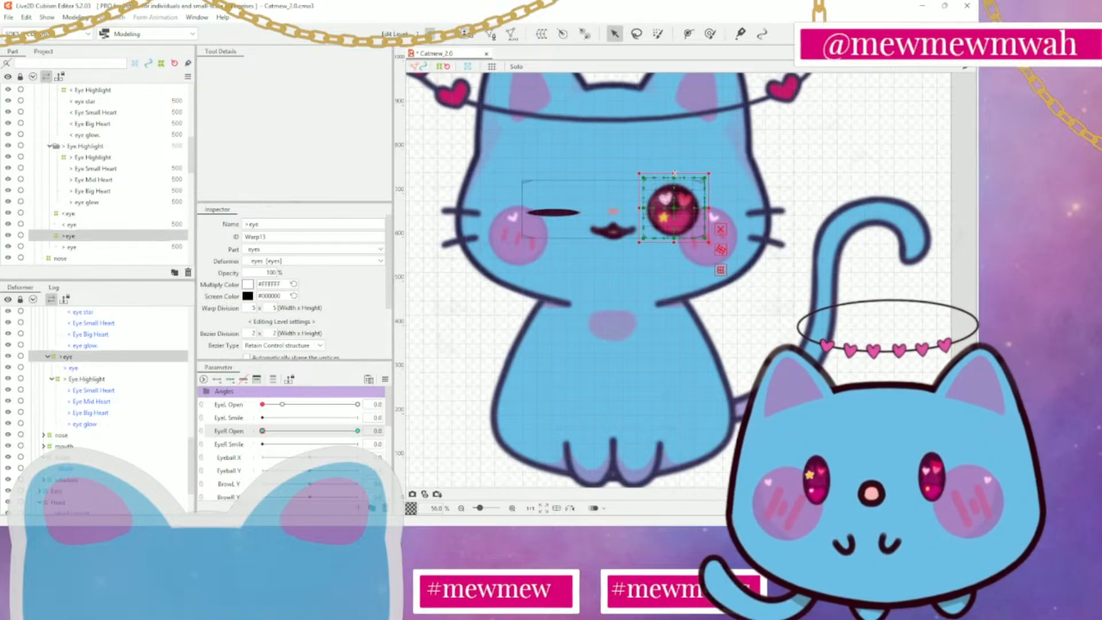
{"action": "left_click_drag", "start_coordinate": [674, 174], "coordinate": [676, 212]}
{"action": "key", "text": "ctrl+z"}
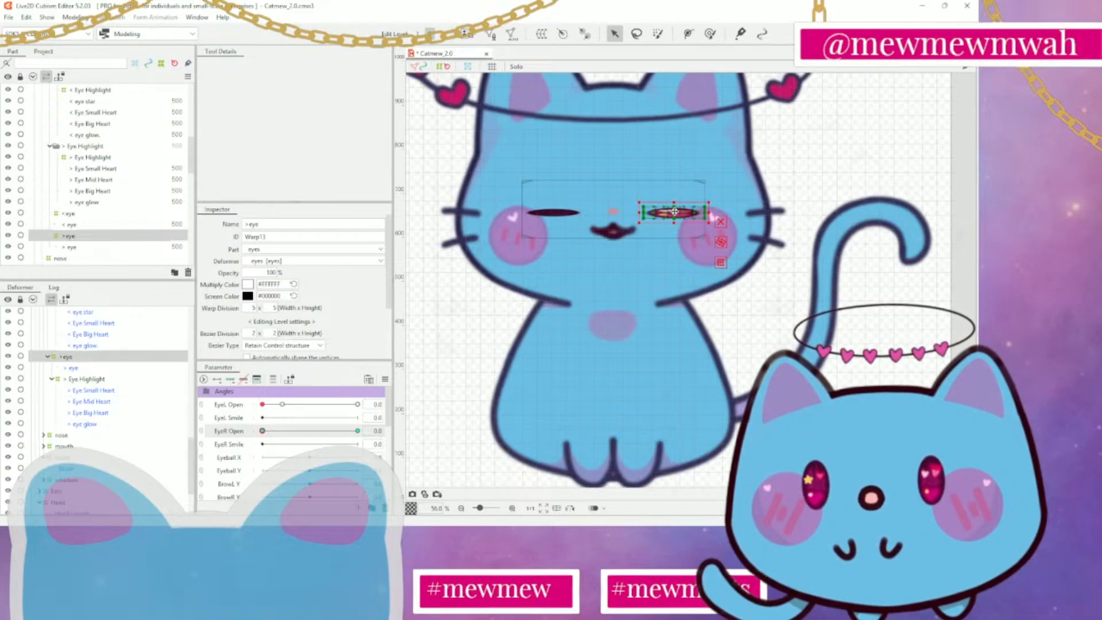
{"action": "left_click", "coordinate": [810, 188]}
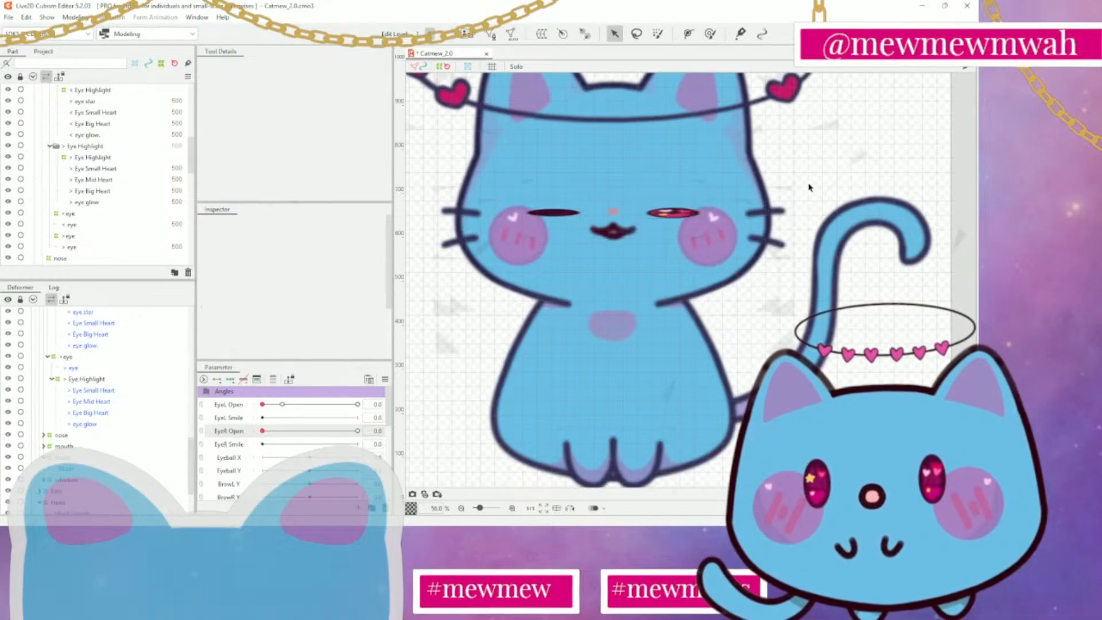
{"action": "left_click", "coordinate": [670, 216]}
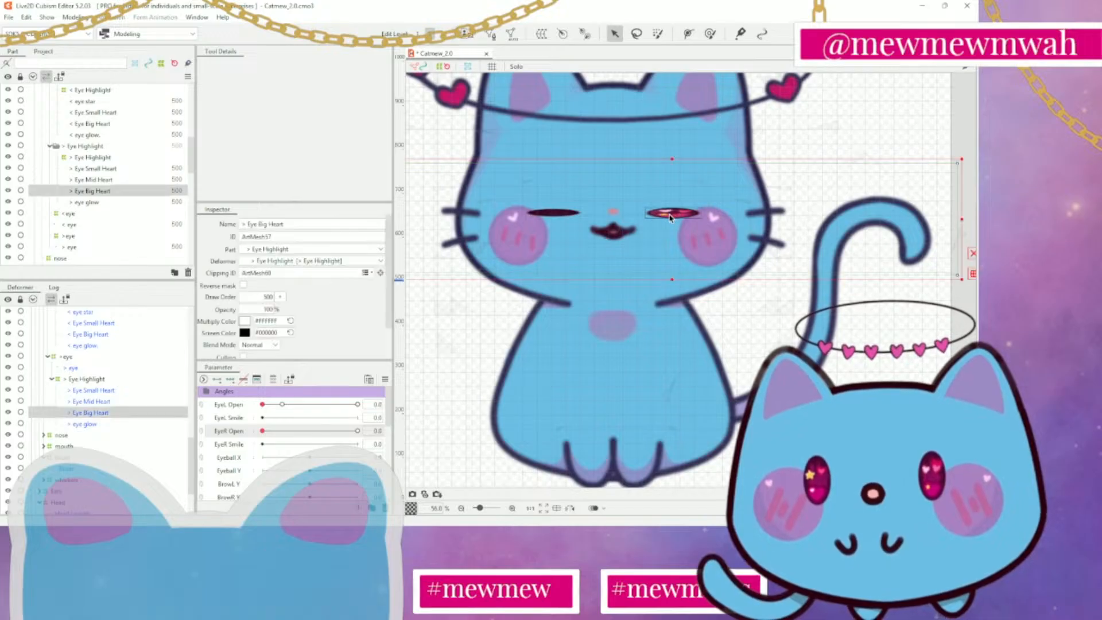
{"action": "left_click", "coordinate": [101, 358]}
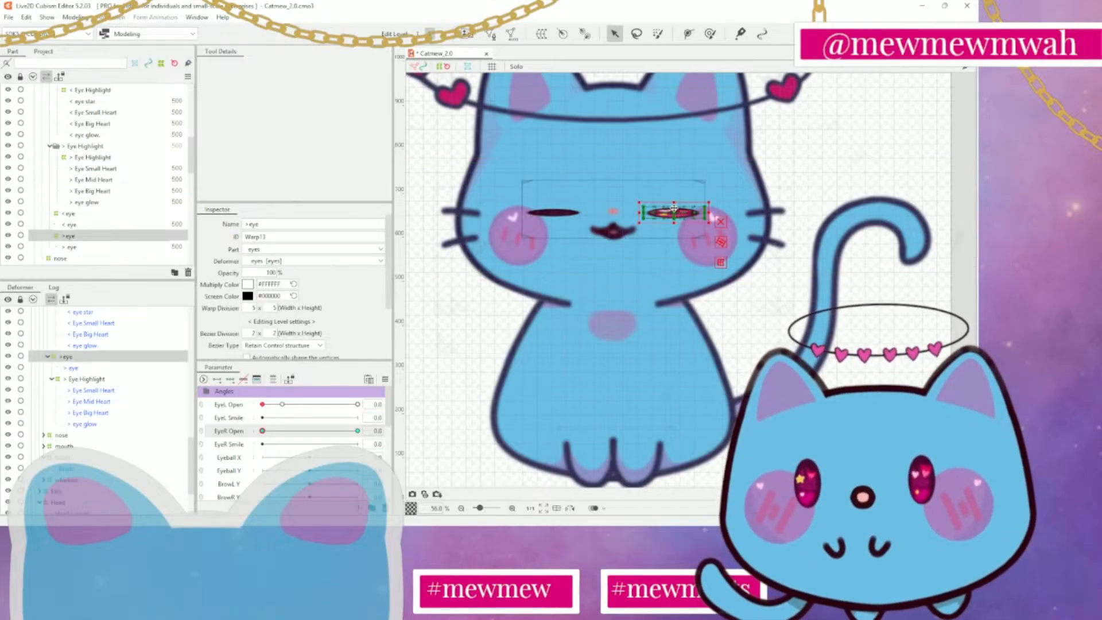
{"action": "left_click_drag", "start_coordinate": [675, 202], "coordinate": [676, 202]}
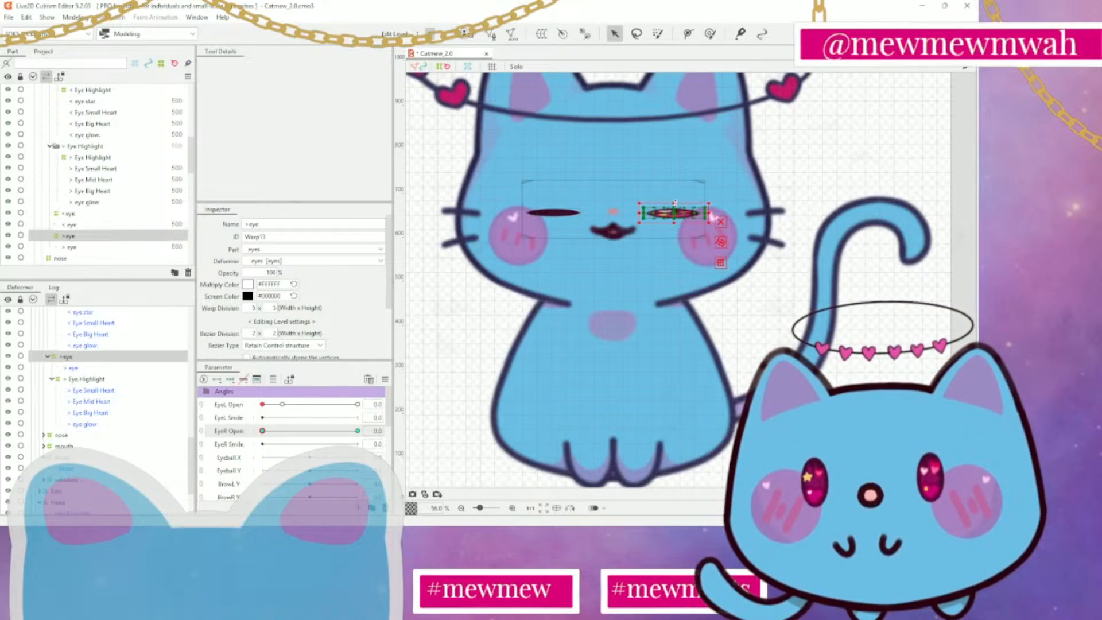
Add a key for the > Eye Highlight deformer at EyeR Open 0.2
{"action": "left_click", "coordinate": [105, 380]}
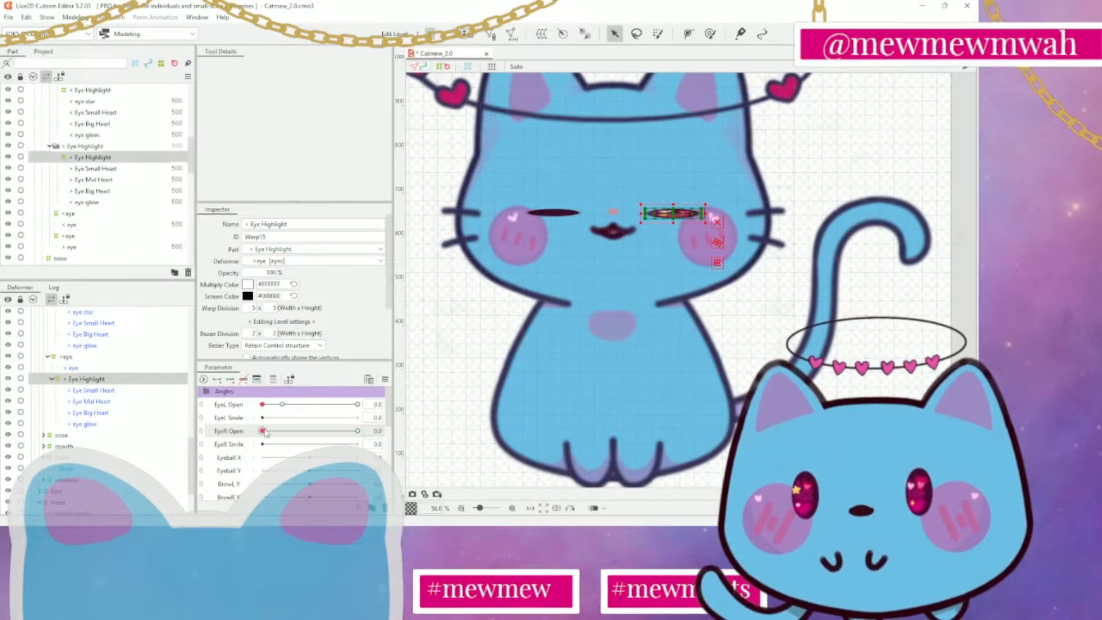
{"action": "left_click_drag", "start_coordinate": [264, 431], "coordinate": [358, 431]}
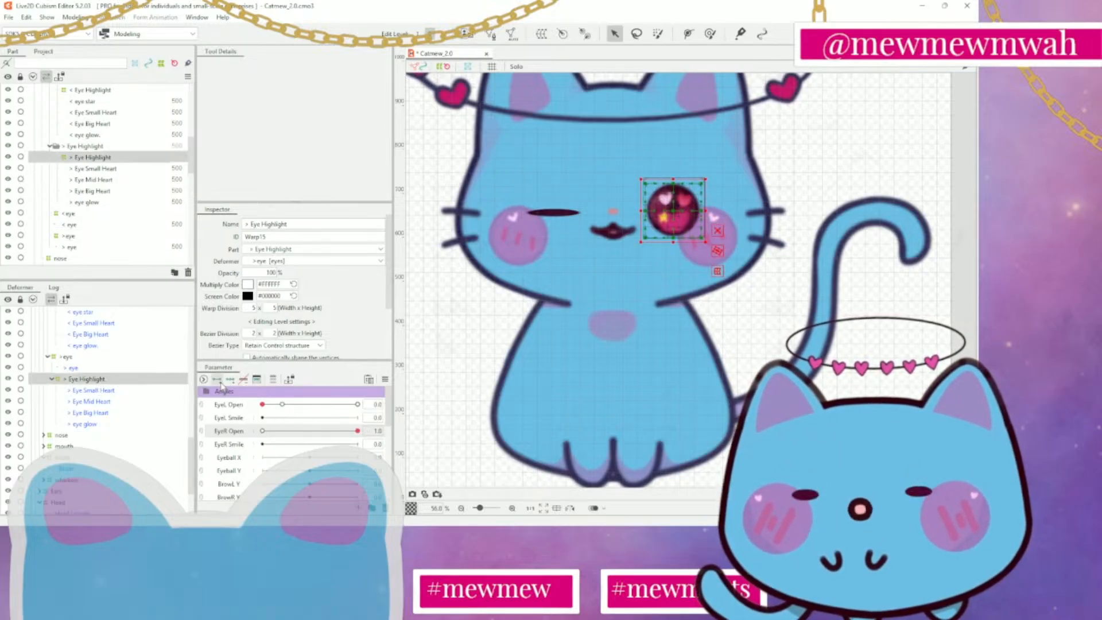
{"action": "left_click_drag", "start_coordinate": [356, 432], "coordinate": [283, 431]}
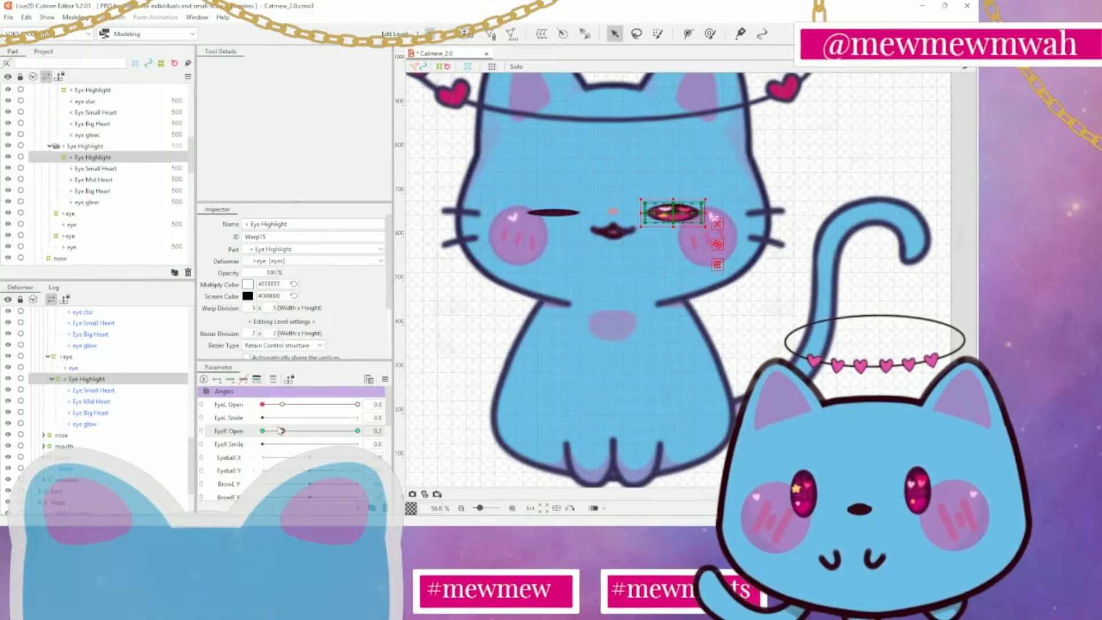
Set the > Eye Highlight deformer's opacity to 0% at EyeR Open 0.0
{"action": "left_click_drag", "start_coordinate": [280, 431], "coordinate": [248, 430]}
{"action": "left_click_drag", "start_coordinate": [271, 273], "coordinate": [224, 273]}
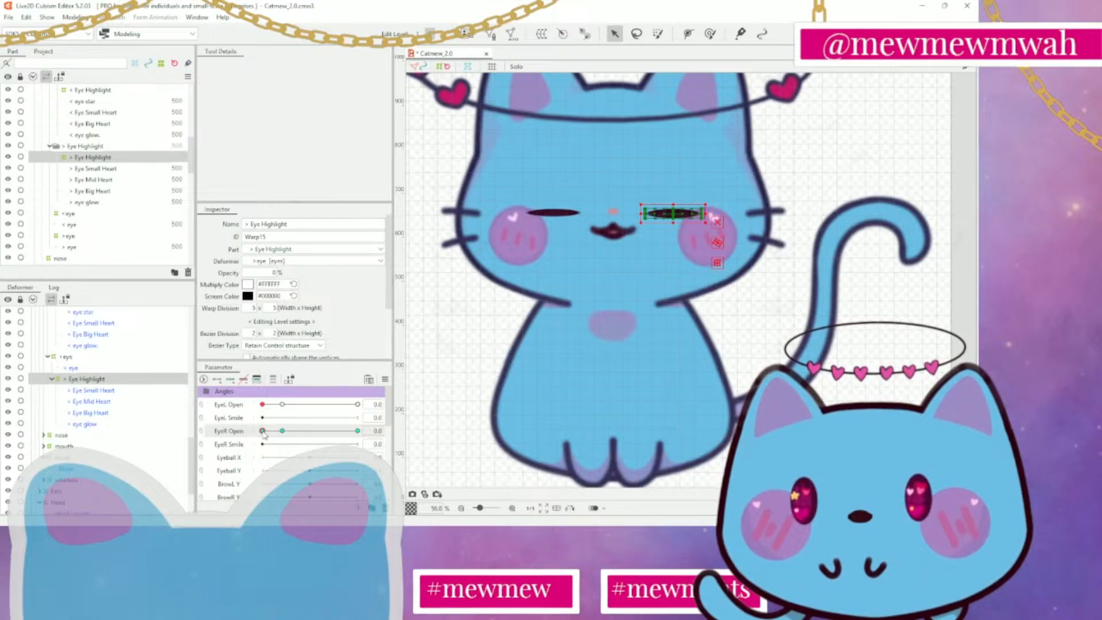
{"action": "left_click_drag", "start_coordinate": [263, 431], "coordinate": [124, 435]}
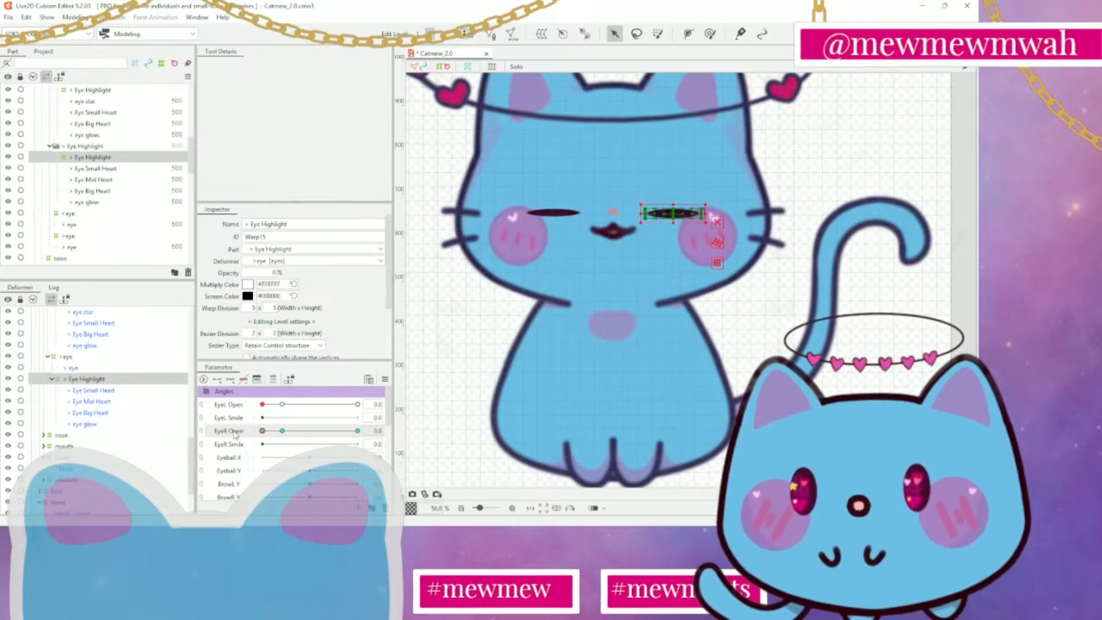
{"action": "left_click_drag", "start_coordinate": [234, 435], "coordinate": [234, 432]}
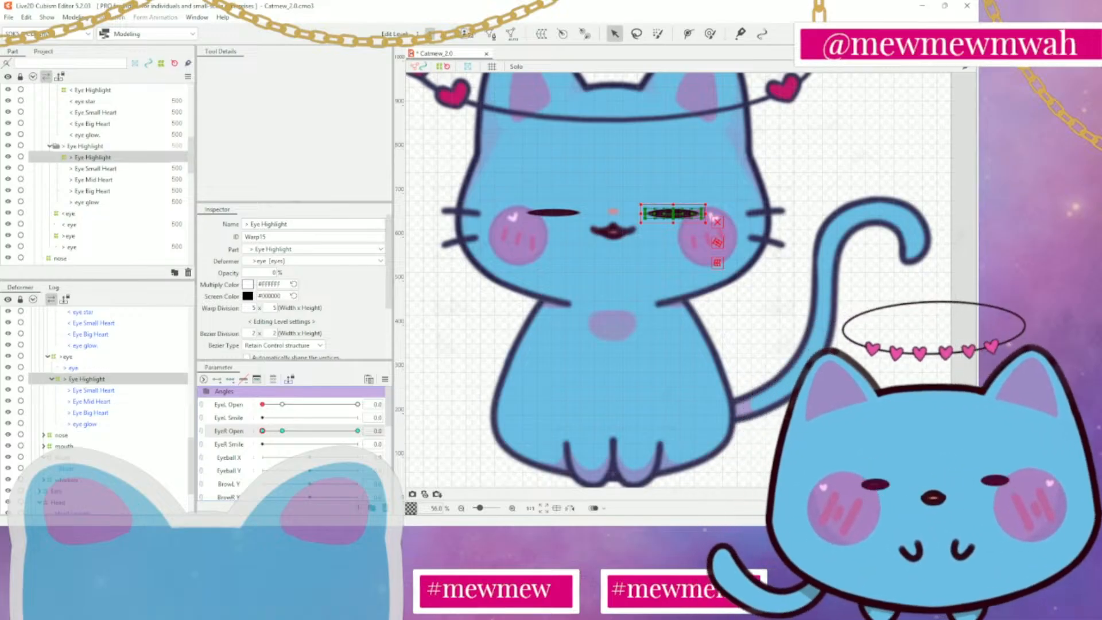
Compare the second eye closed and open by changing EyeR Open from 0.0 to 1.0
{"action": "left_click", "coordinate": [816, 313]}
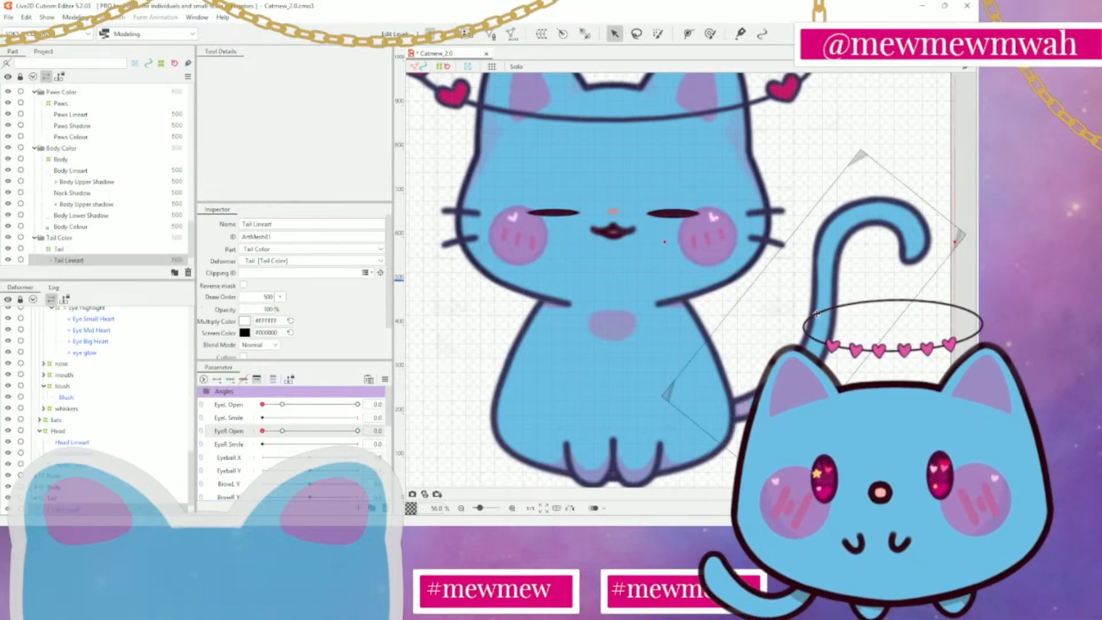
{"action": "scroll", "coordinate": [659, 337], "scroll_direction": "down", "scroll_amount": 3}
{"action": "scroll", "coordinate": [659, 323], "scroll_direction": "up", "scroll_amount": 3}
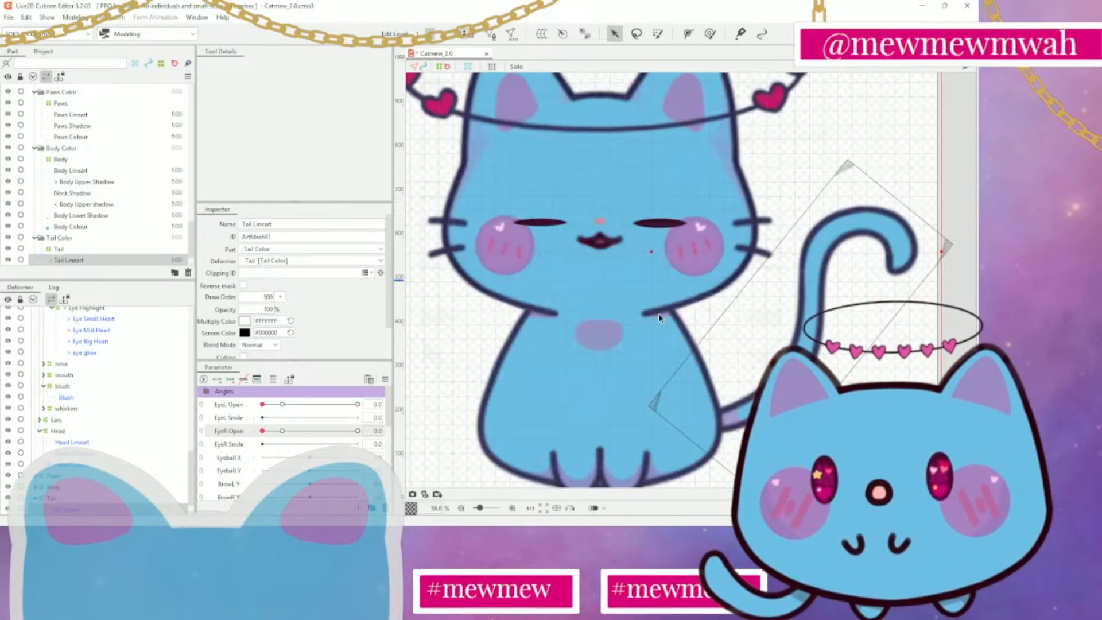
{"action": "left_click_drag", "start_coordinate": [262, 431], "coordinate": [359, 431]}
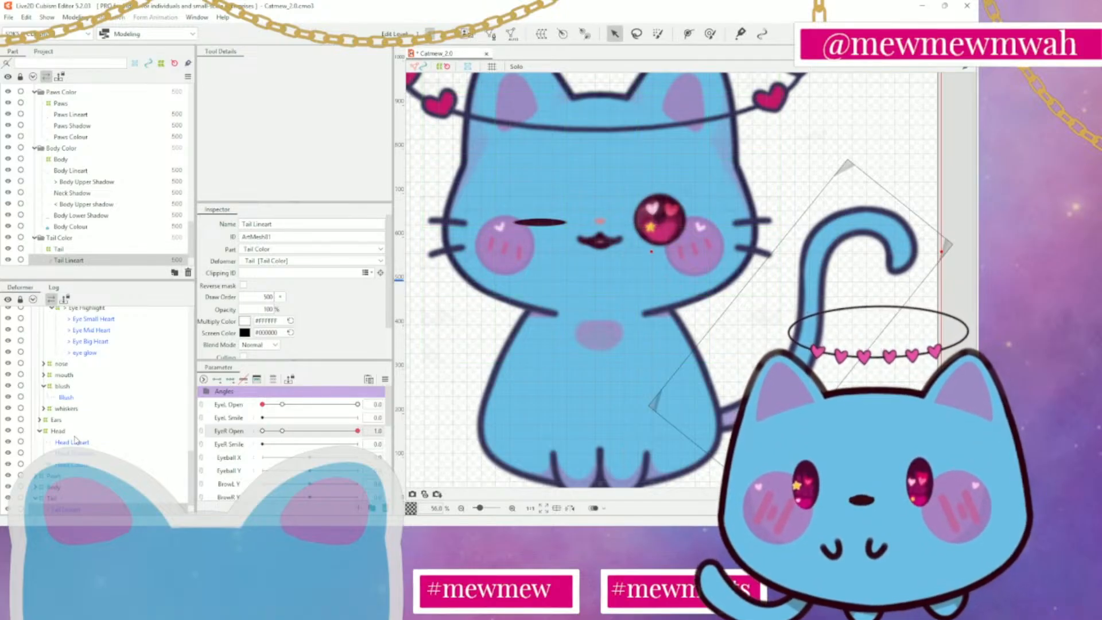
At EyeR Open 0.0, raise the > eye deformer slightly to line up with the other closed eye
{"action": "scroll", "coordinate": [80, 407], "scroll_direction": "up", "scroll_amount": 2}
{"action": "left_click", "coordinate": [84, 370]}
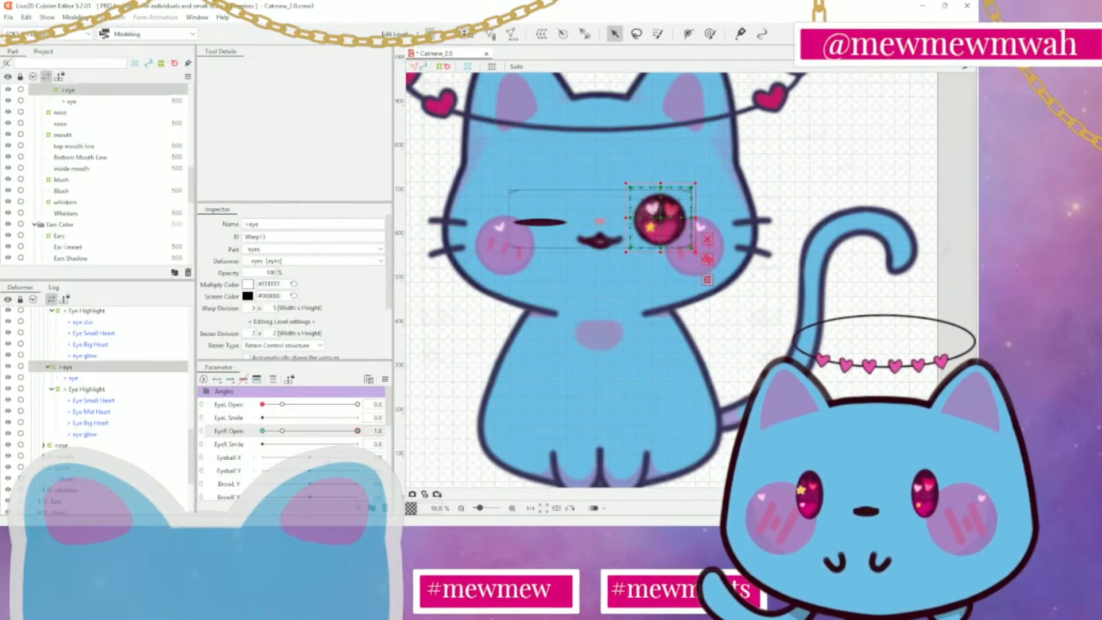
{"action": "left_click_drag", "start_coordinate": [357, 432], "coordinate": [262, 431]}
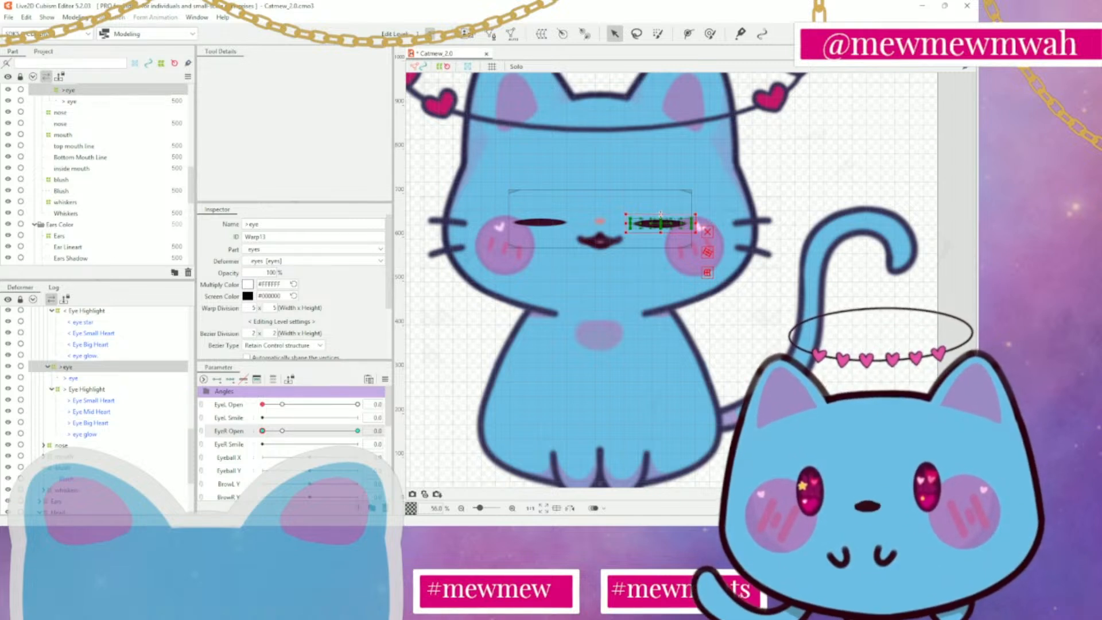
{"action": "left_click_drag", "start_coordinate": [662, 224], "coordinate": [661, 222]}
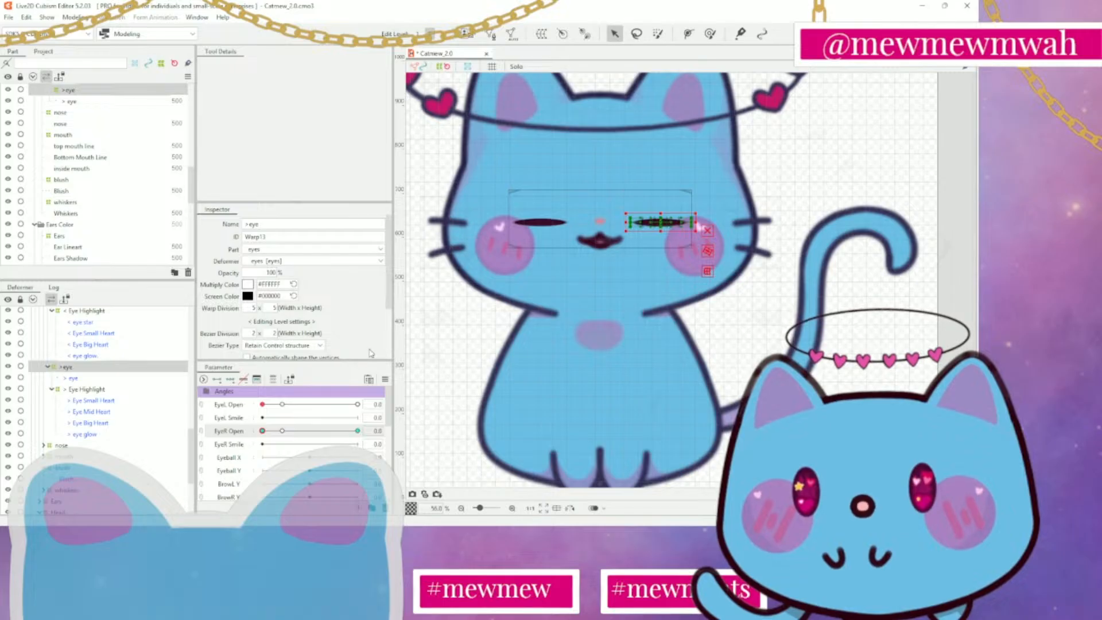
Examine both closed eyes on the face and on the whole cat figure with nothing selected
{"action": "mouse_move", "coordinate": [263, 431]}
{"action": "left_mouse_down"}
{"action": "mouse_move", "coordinate": [340, 431]}
{"action": "mouse_move", "coordinate": [258, 440]}
{"action": "mouse_move", "coordinate": [372, 442]}
{"action": "mouse_move", "coordinate": [250, 436]}
{"action": "left_mouse_up"}
{"action": "left_click", "coordinate": [844, 167]}
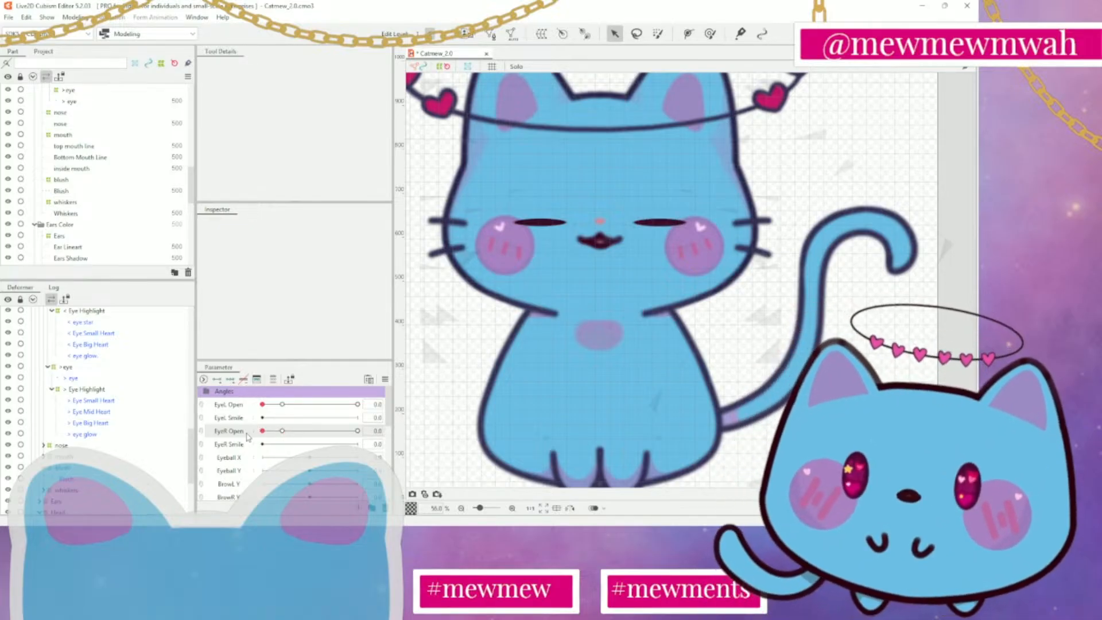
{"action": "mouse_move", "coordinate": [262, 432]}
{"action": "left_mouse_down"}
{"action": "mouse_move", "coordinate": [343, 438]}
{"action": "mouse_move", "coordinate": [263, 431]}
{"action": "left_mouse_up"}
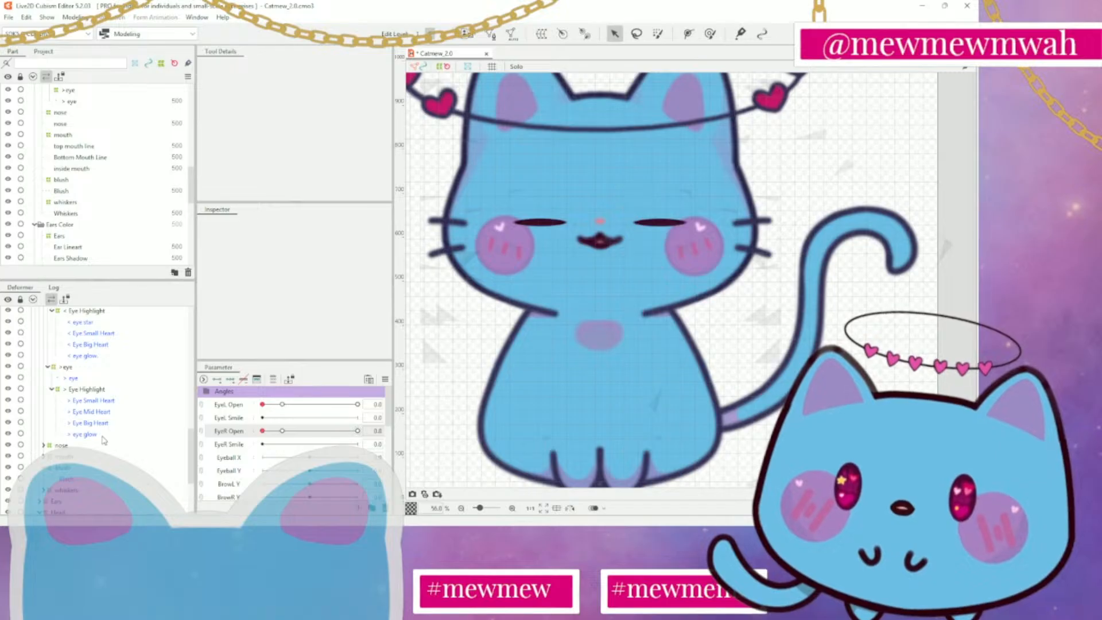
{"action": "scroll", "coordinate": [573, 362], "scroll_direction": "down", "scroll_amount": 3}
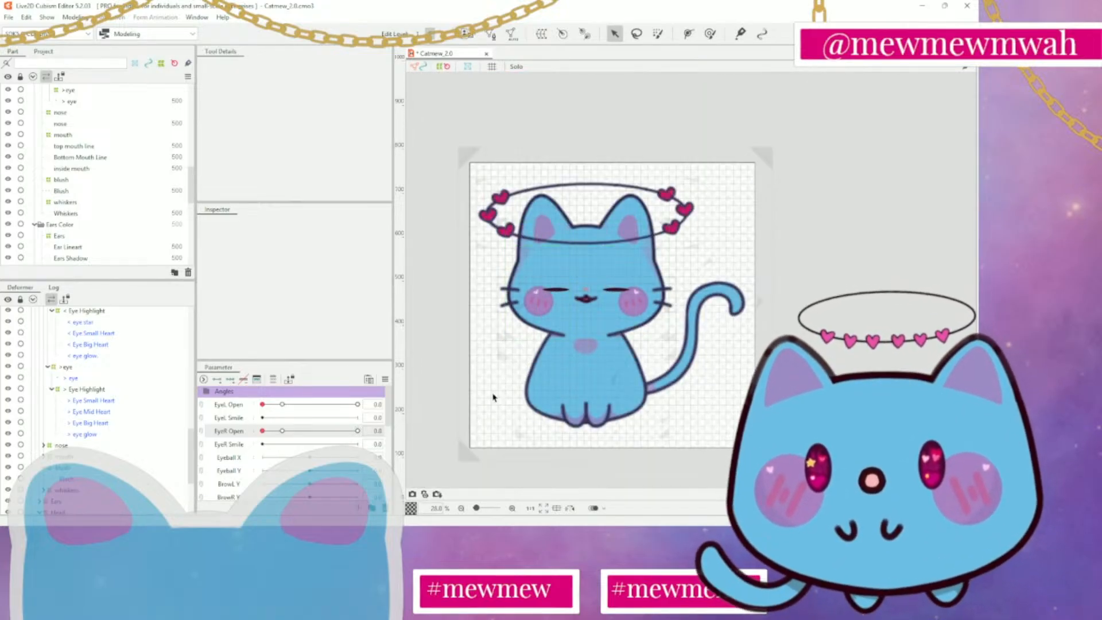
Set EyeL Open and EyeR Open to 1.0 to open both of the cat's eyes
{"action": "scroll", "coordinate": [495, 338], "scroll_direction": "up", "scroll_amount": 3}
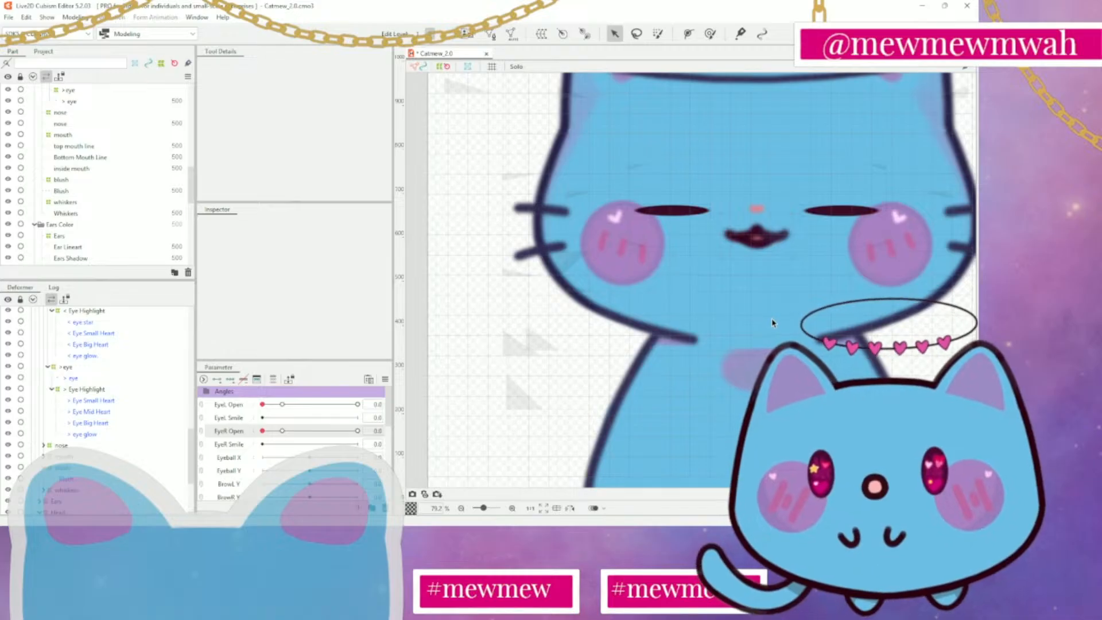
{"action": "left_click_drag", "start_coordinate": [917, 363], "coordinate": [828, 334]}
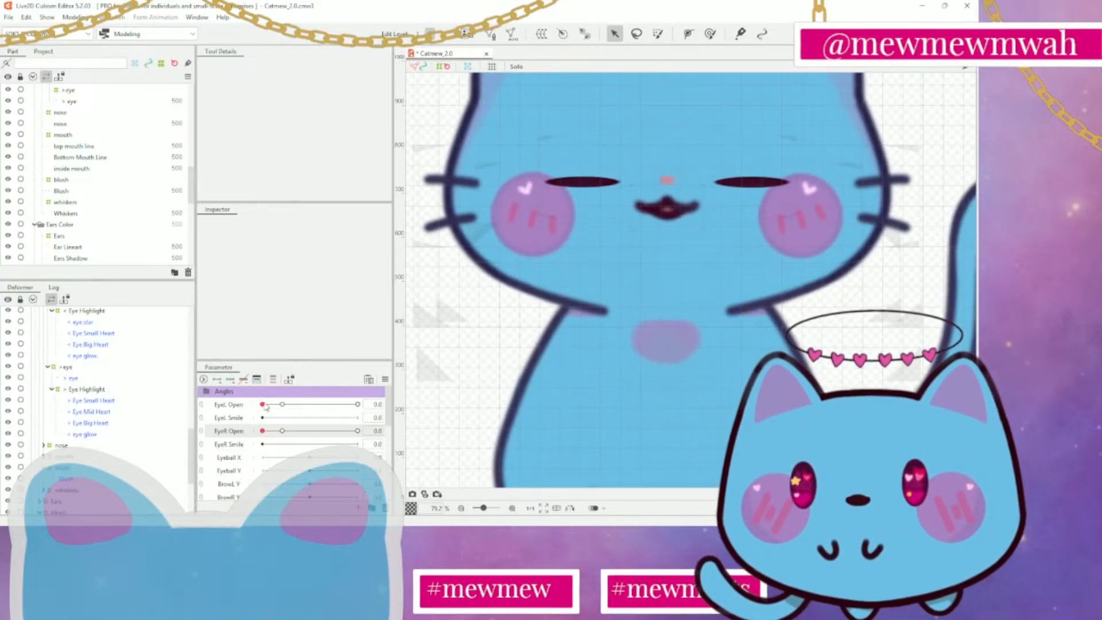
{"action": "left_click_drag", "start_coordinate": [263, 405], "coordinate": [358, 405]}
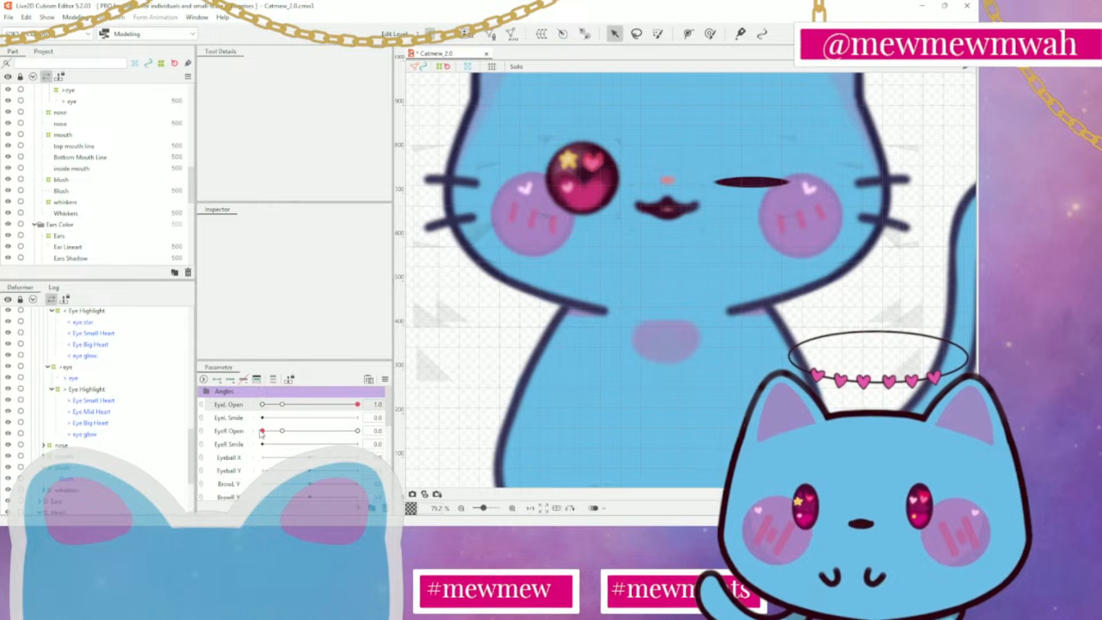
{"action": "left_click_drag", "start_coordinate": [263, 431], "coordinate": [359, 431]}
Try adding two keys to EyeL Smile for the < eye deformer and two keys to EyeR Smile for the > eye deformer
{"action": "left_click", "coordinate": [240, 419]}
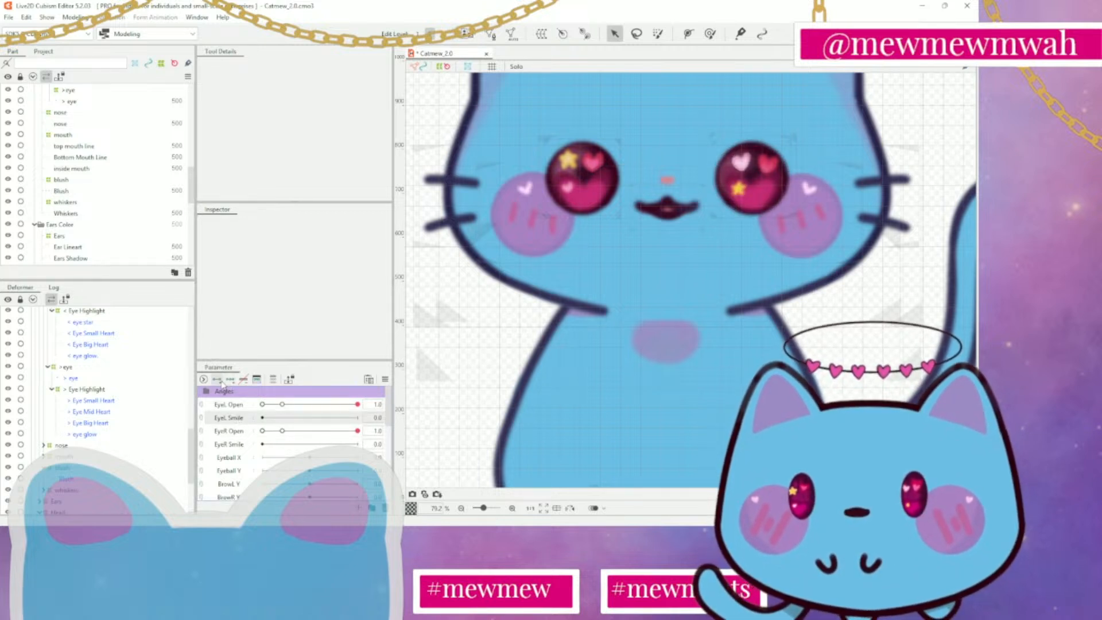
{"action": "scroll", "coordinate": [95, 349], "scroll_direction": "up", "scroll_amount": 1}
{"action": "left_click", "coordinate": [67, 329]}
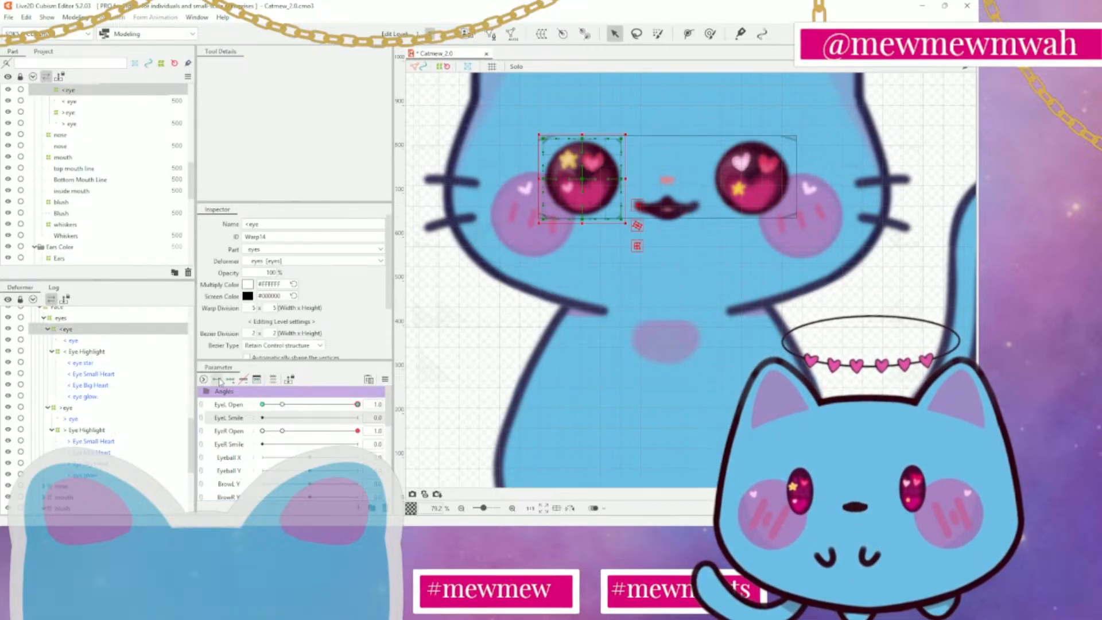
{"action": "left_click", "coordinate": [223, 419]}
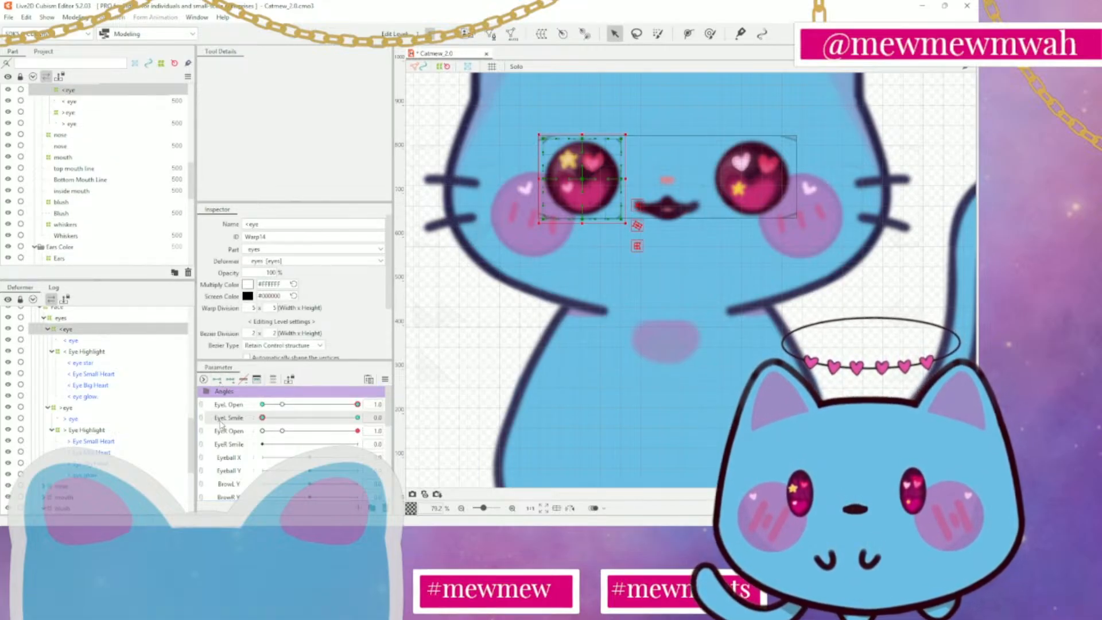
{"action": "left_click", "coordinate": [103, 409]}
{"action": "left_click", "coordinate": [241, 447]}
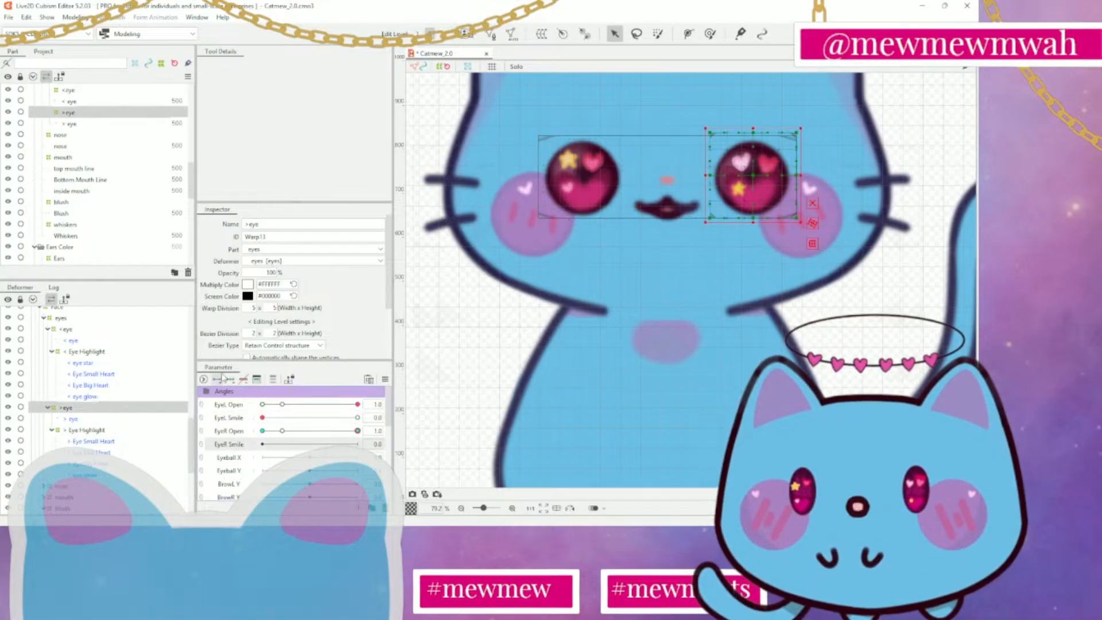
Undo the keys added to EyeL Smile and EyeR Smile for the two eye deformers
{"action": "left_click", "coordinate": [87, 352]}
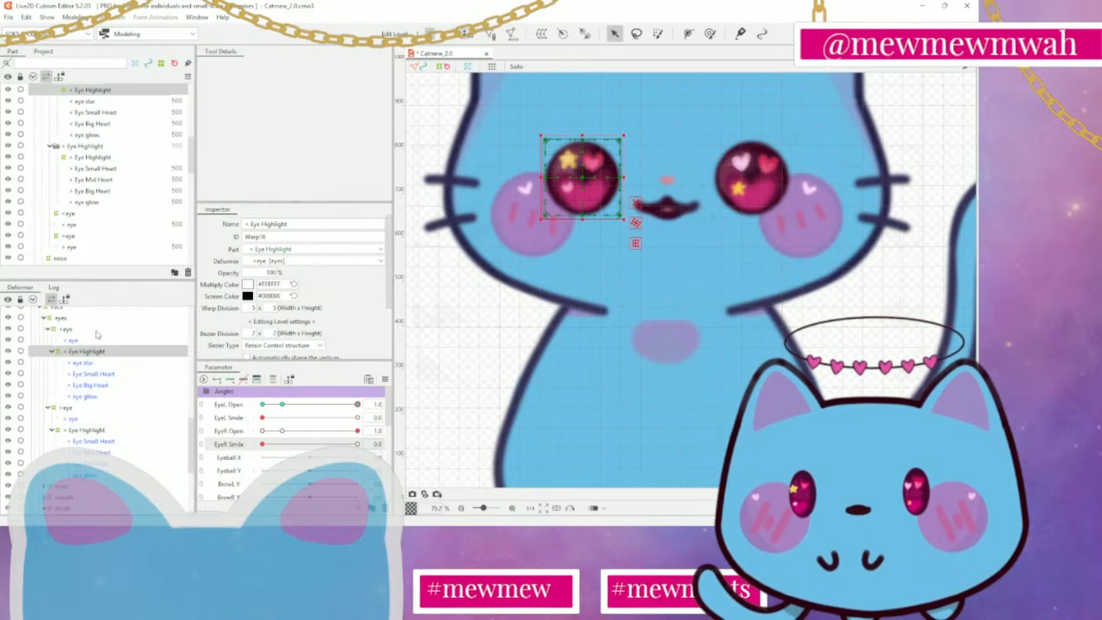
{"action": "left_click", "coordinate": [98, 331]}
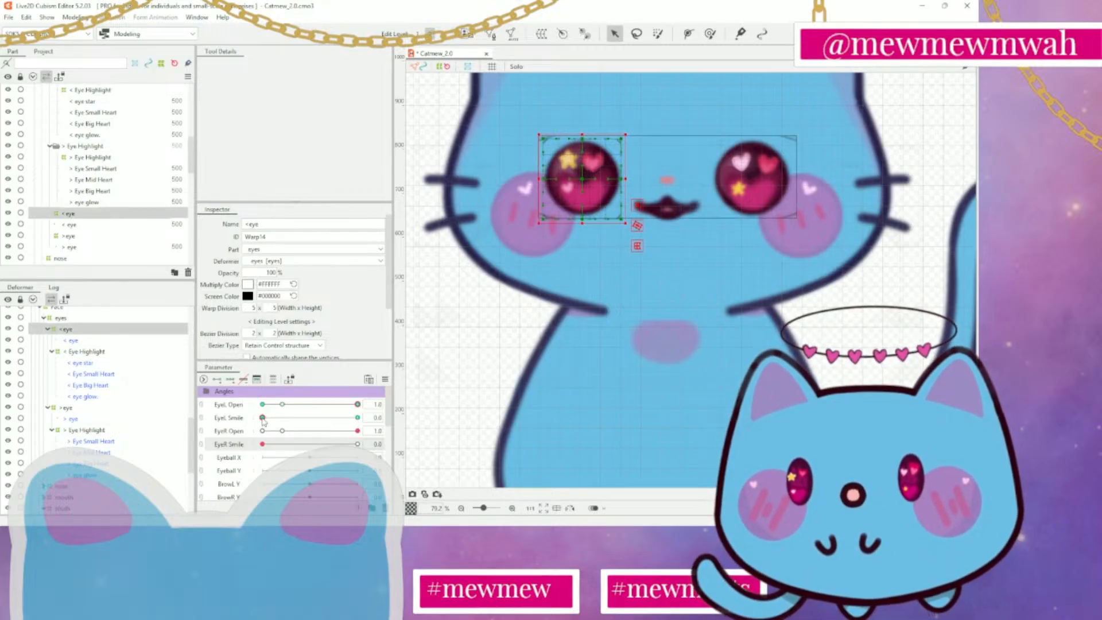
{"action": "left_click_drag", "start_coordinate": [263, 421], "coordinate": [231, 442]}
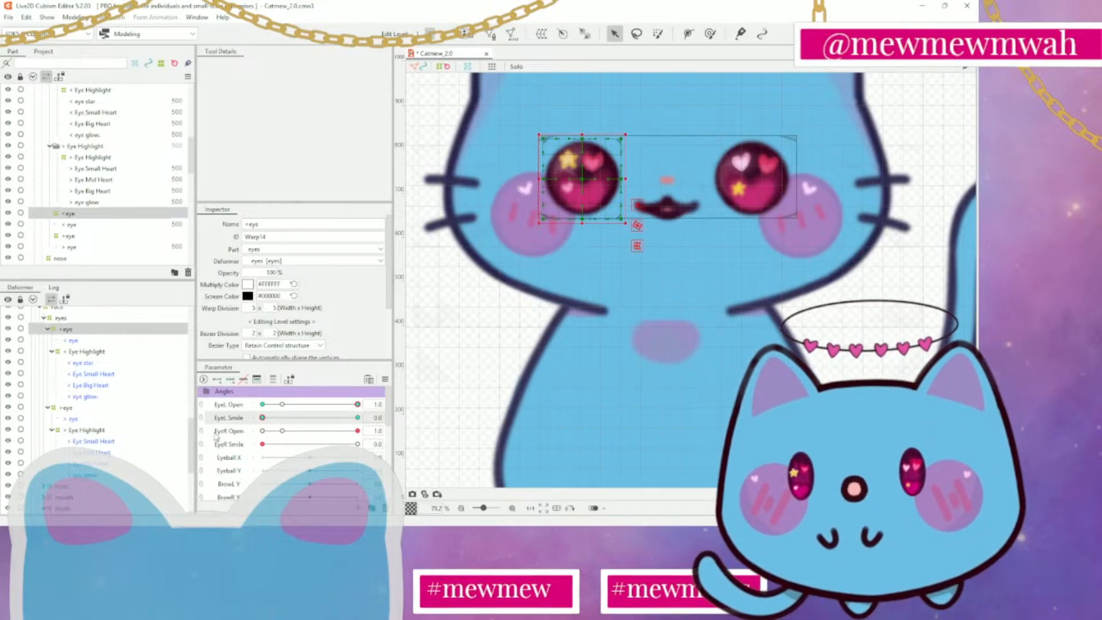
{"action": "key", "text": "ctrl+z"}
{"action": "key", "text": "ctrl+z"}
{"action": "key", "text": "ctrl+z"}
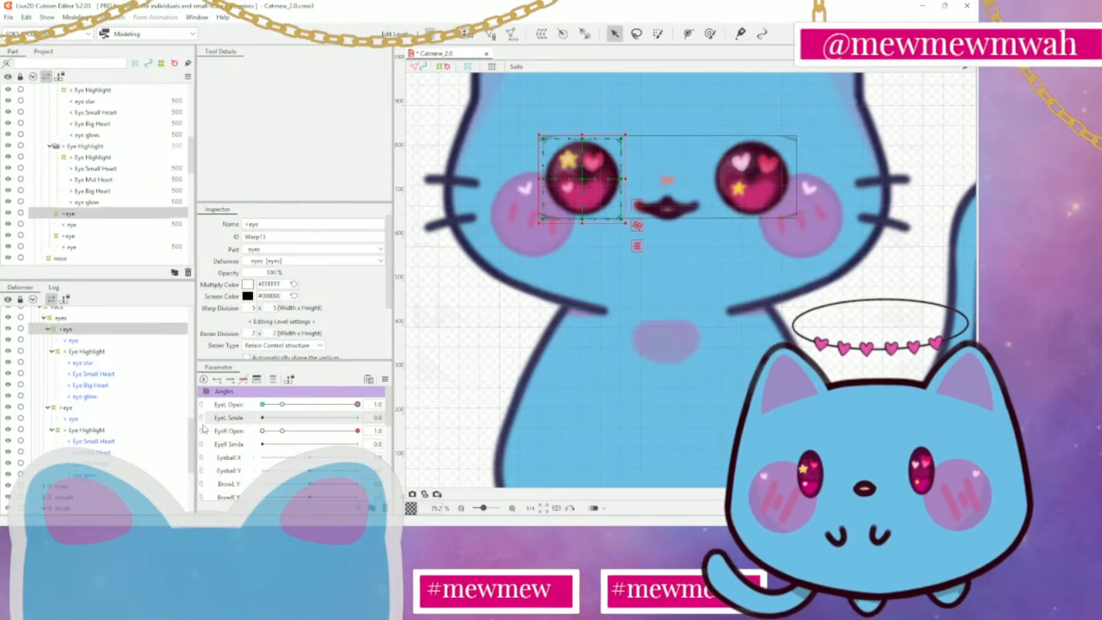
Deselect the < eye deformer and save the Catmew_2.0 model
{"action": "left_click", "coordinate": [481, 411]}
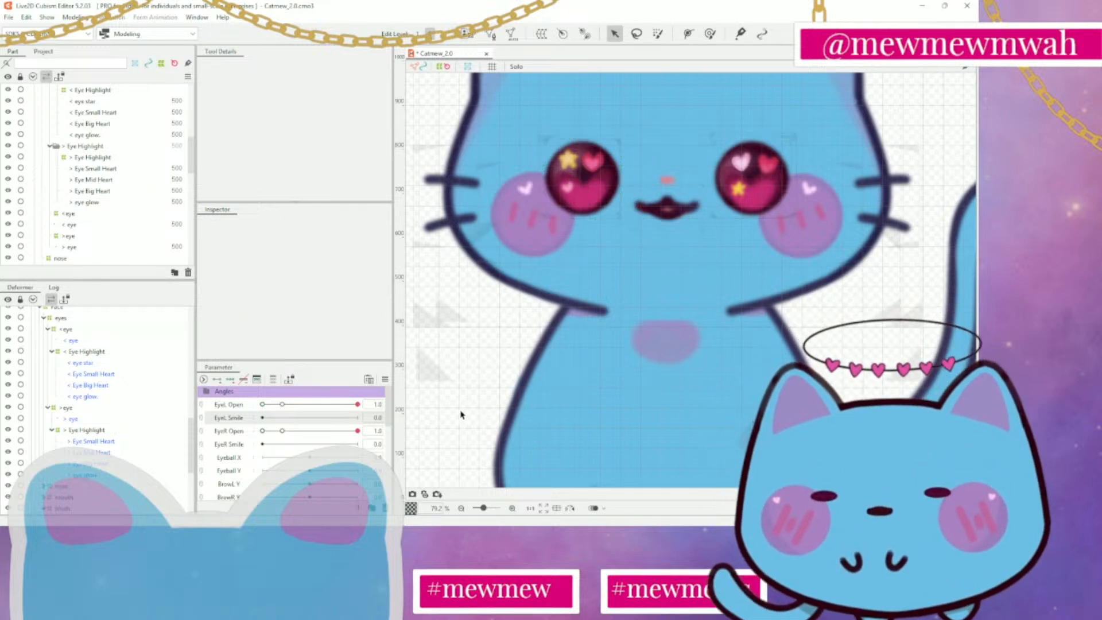
{"action": "key", "text": "ctrl+s"}
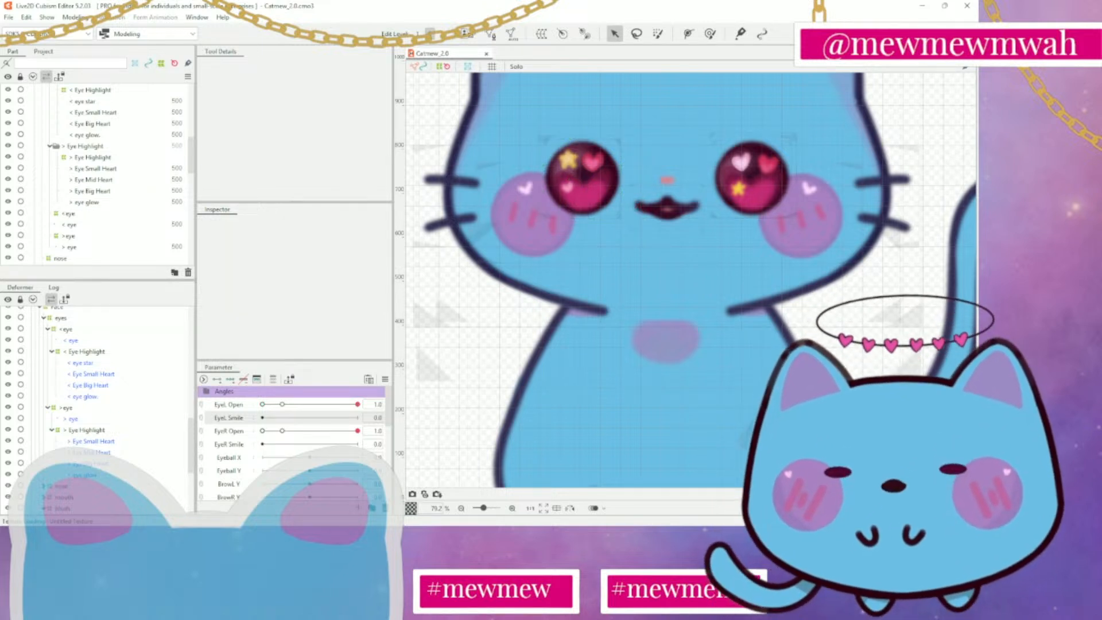
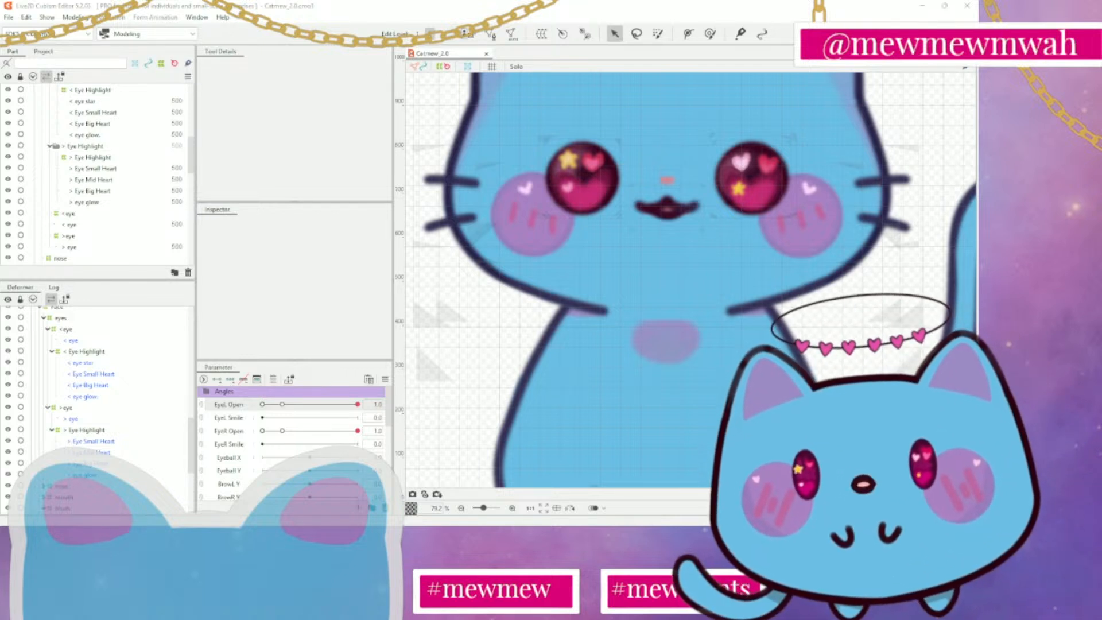
Inspect the individual heart and glow highlight meshes of both eyes by selecting them one at a time
{"action": "left_click", "coordinate": [99, 158]}
{"action": "left_click", "coordinate": [100, 169]}
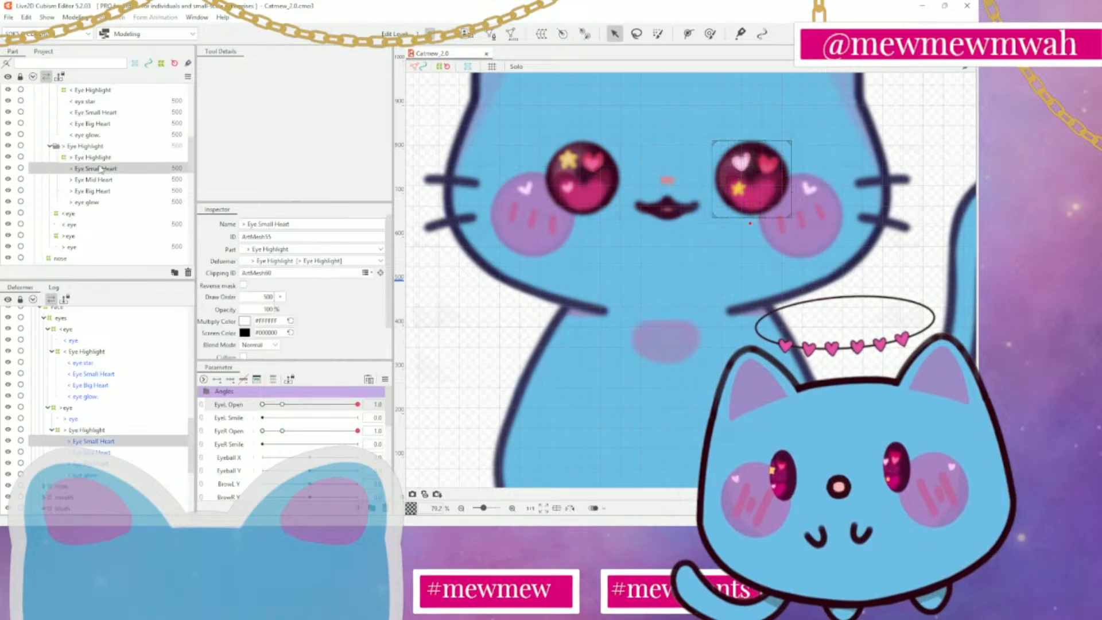
{"action": "left_click", "coordinate": [101, 180]}
{"action": "left_click", "coordinate": [101, 191]}
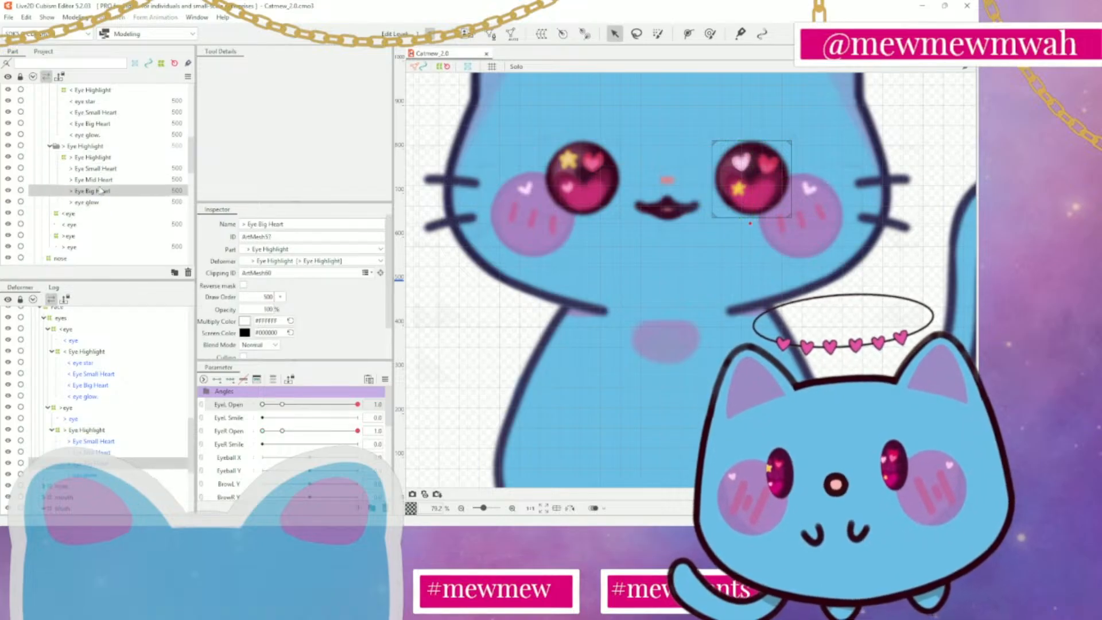
{"action": "scroll", "coordinate": [90, 229], "scroll_direction": "up", "scroll_amount": 3}
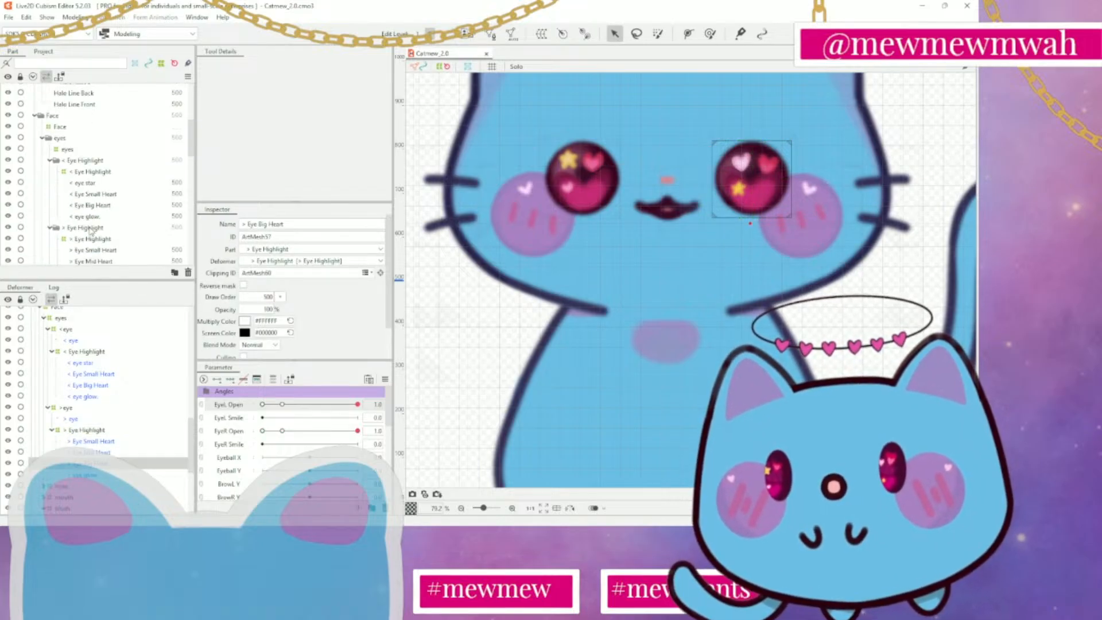
{"action": "left_click", "coordinate": [95, 182]}
{"action": "left_click", "coordinate": [98, 194]}
{"action": "left_click", "coordinate": [101, 206]}
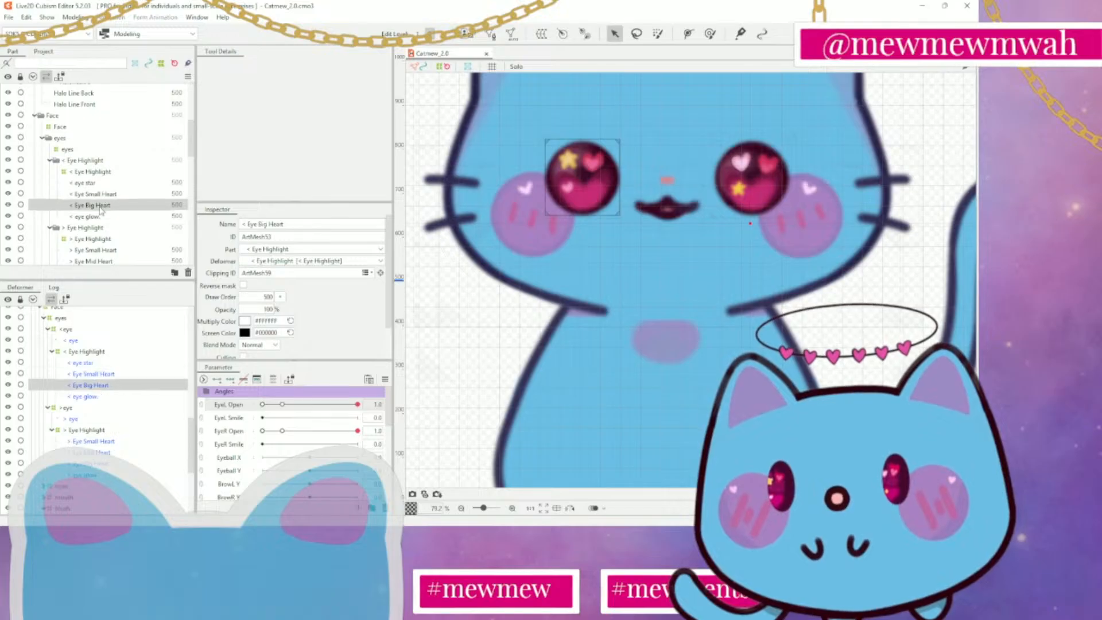
{"action": "left_click", "coordinate": [101, 217]}
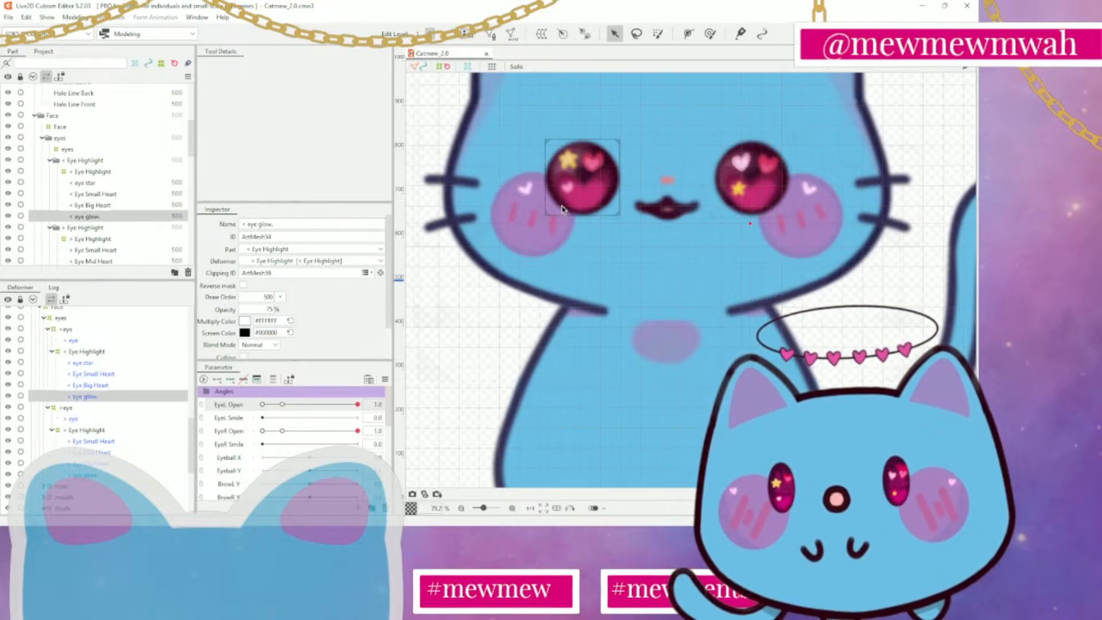
Try squashing the < eye glow mesh upward from its lower edge, undo the change and clear the selection
{"action": "scroll", "coordinate": [563, 210], "scroll_direction": "down", "scroll_amount": 5}
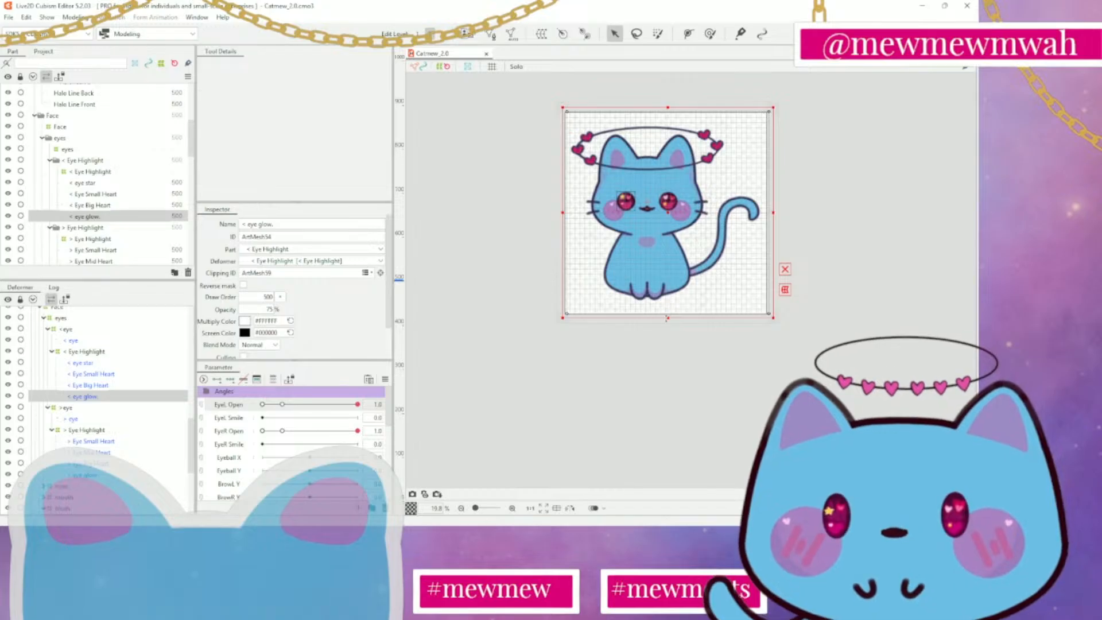
{"action": "left_click_drag", "start_coordinate": [668, 317], "coordinate": [669, 256]}
{"action": "key", "text": "ctrl+z"}
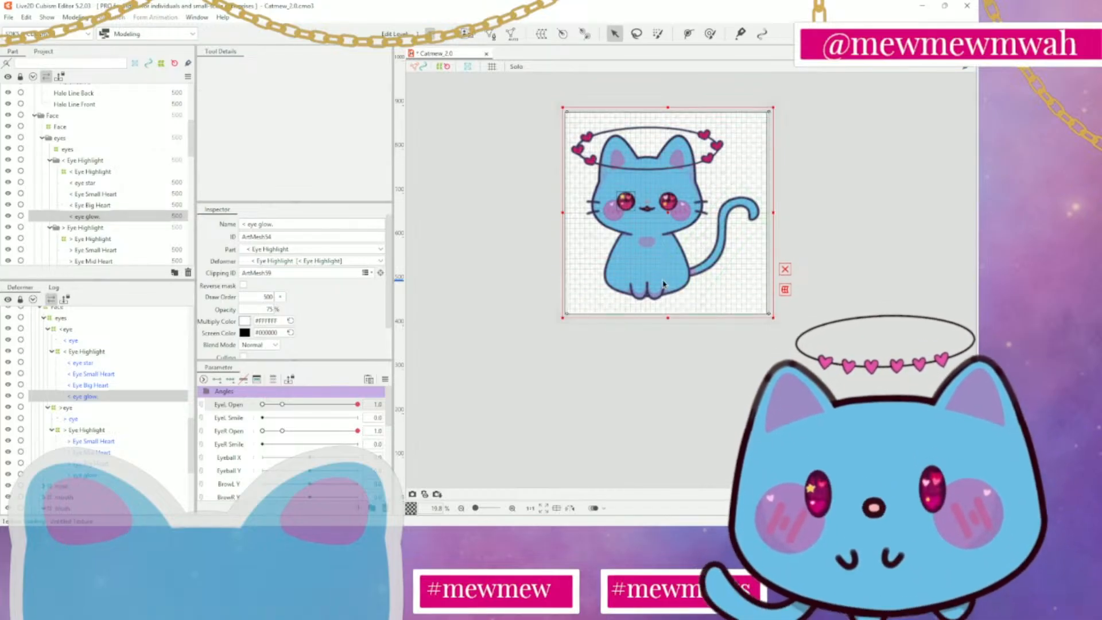
{"action": "left_click", "coordinate": [691, 291]}
Generate automatic meshes for < eye star, < Eye Small Heart, < Eye Big Heart and < eye glow
{"action": "scroll", "coordinate": [693, 291], "scroll_direction": "up", "scroll_amount": 3}
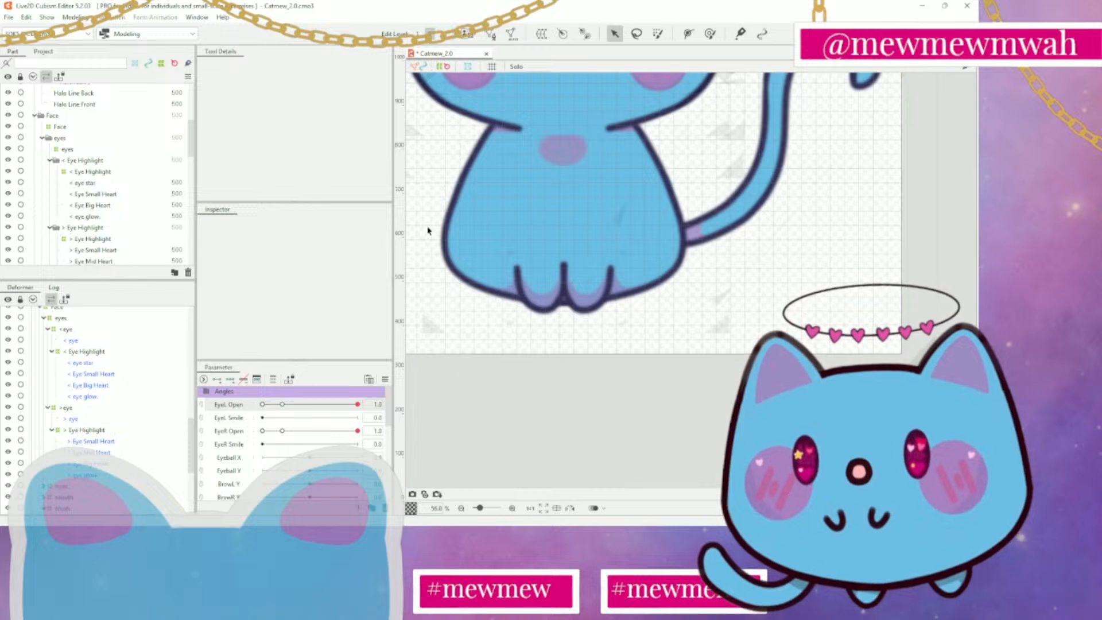
{"action": "left_click_drag", "start_coordinate": [431, 224], "coordinate": [560, 458]}
{"action": "scroll", "coordinate": [561, 457], "scroll_direction": "down", "scroll_amount": 1}
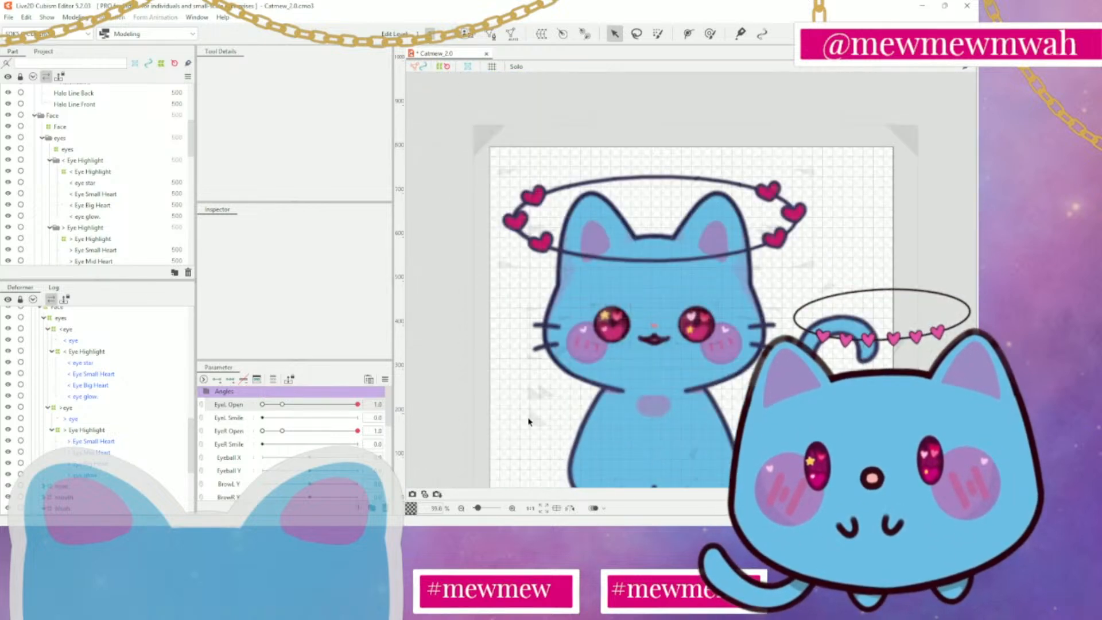
{"action": "scroll", "coordinate": [108, 204], "scroll_direction": "up", "scroll_amount": 3}
{"action": "scroll", "coordinate": [115, 210], "scroll_direction": "down", "scroll_amount": 3}
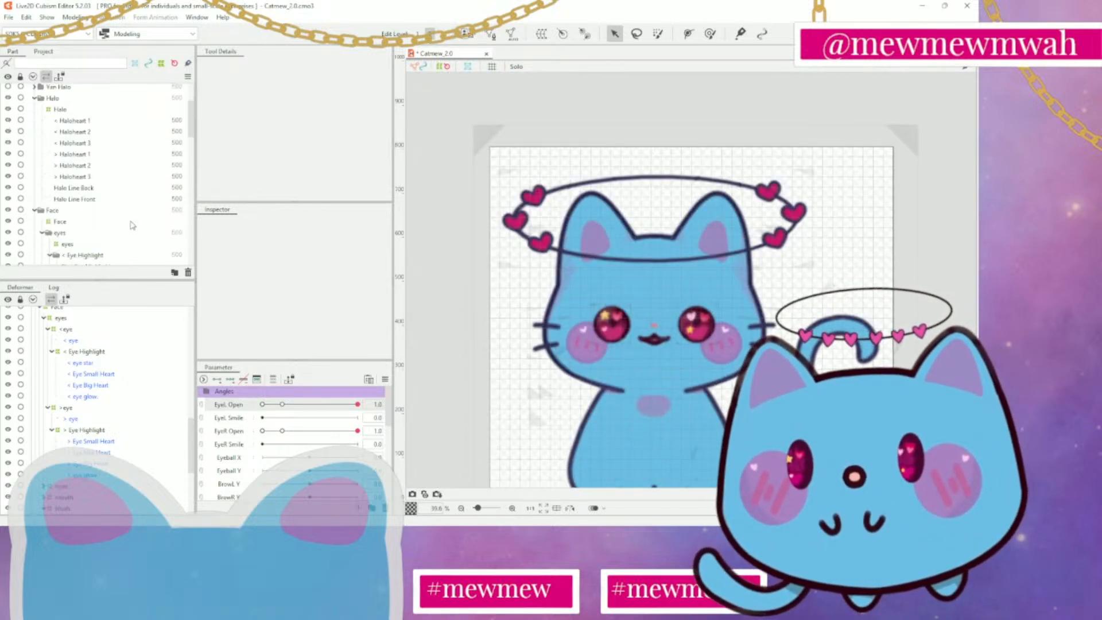
{"action": "scroll", "coordinate": [92, 193], "scroll_direction": "down", "scroll_amount": 2}
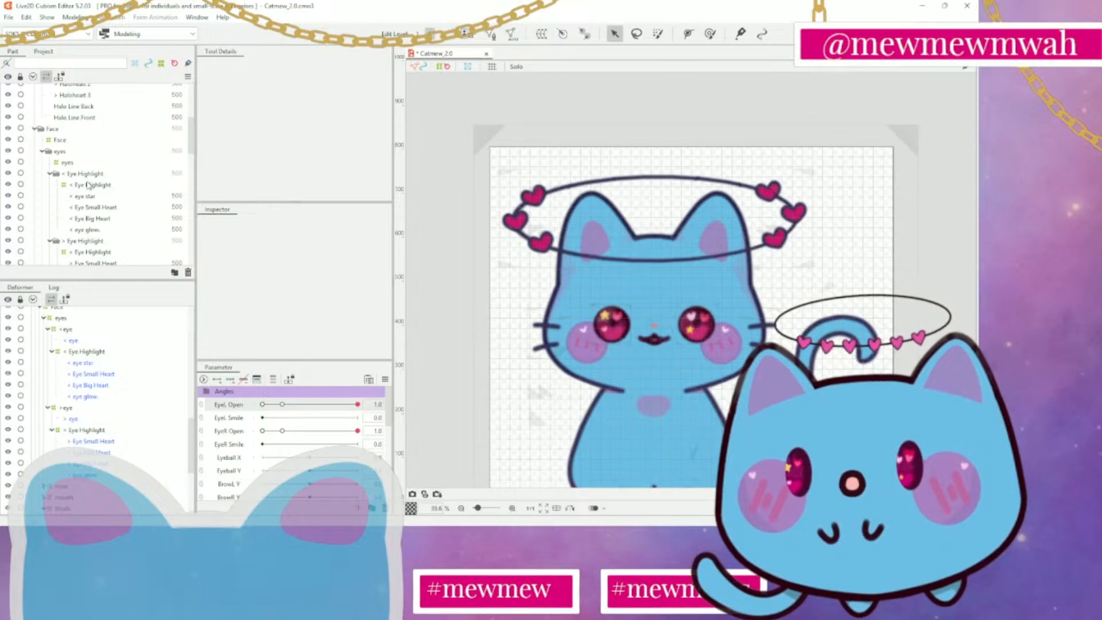
{"action": "left_click", "coordinate": [86, 196]}
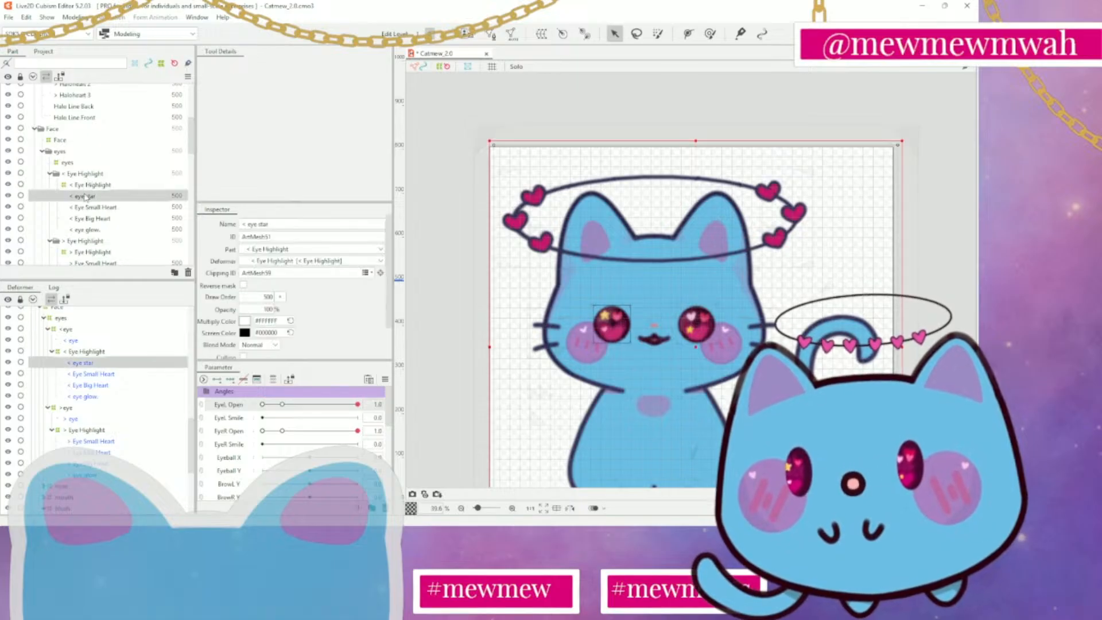
{"action": "left_click", "coordinate": [85, 230], "text": "shift"}
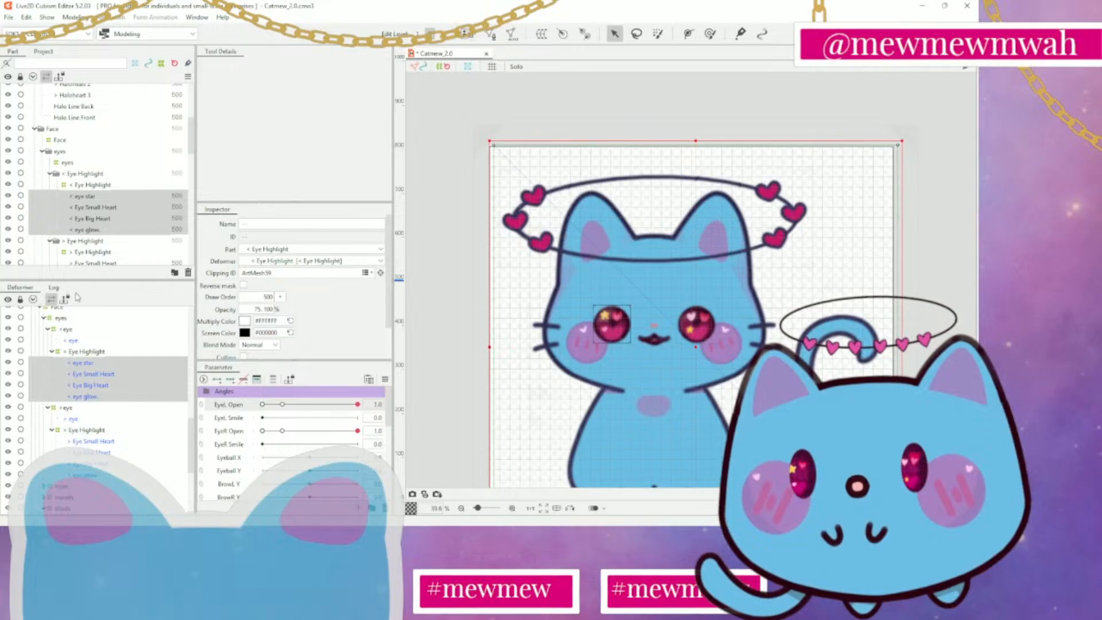
{"action": "left_click", "coordinate": [113, 197]}
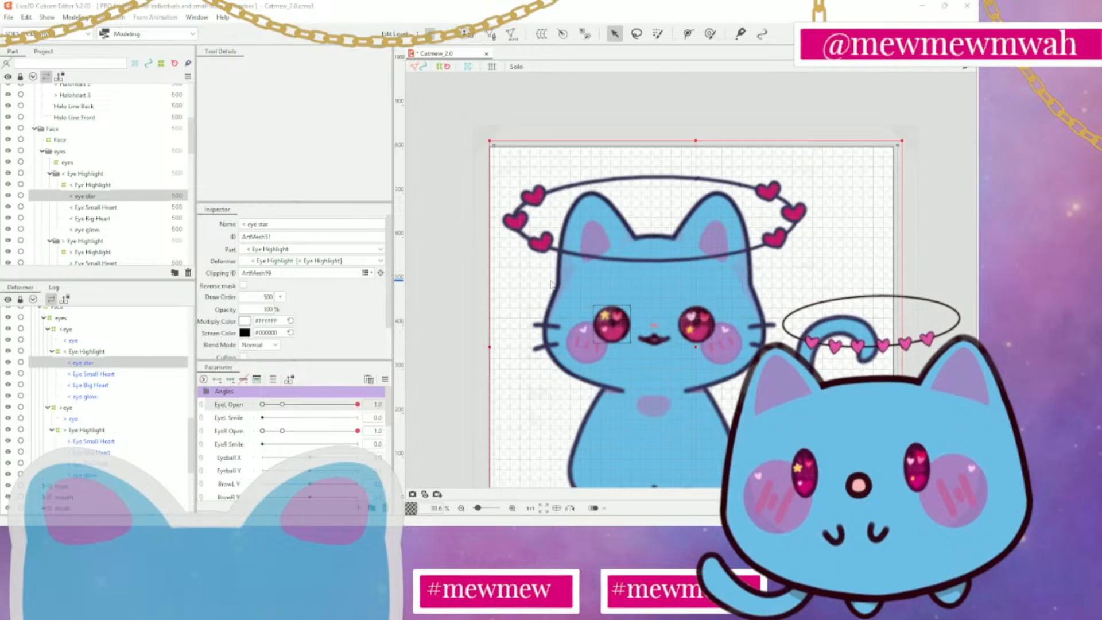
{"action": "left_click", "coordinate": [507, 229]}
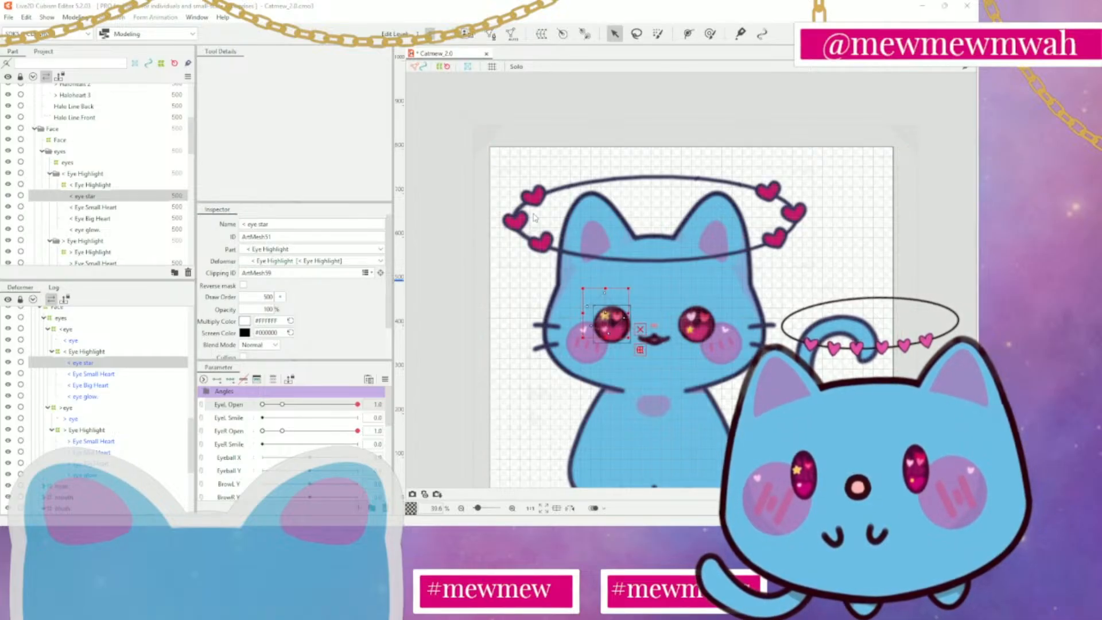
{"action": "left_click", "coordinate": [108, 229], "text": "shift"}
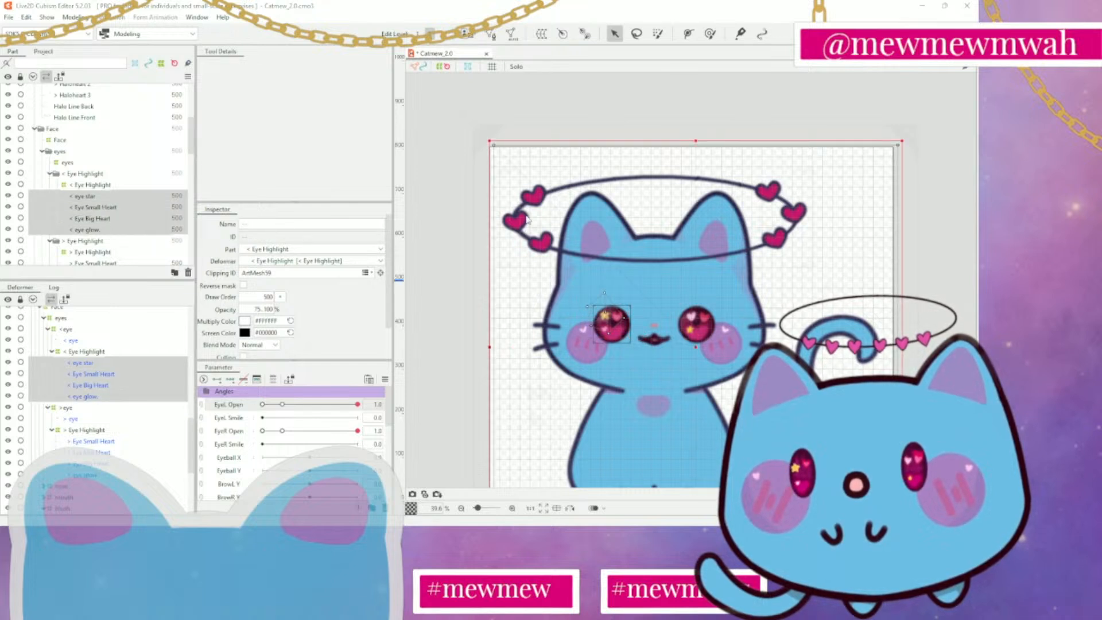
{"action": "left_click", "coordinate": [498, 227]}
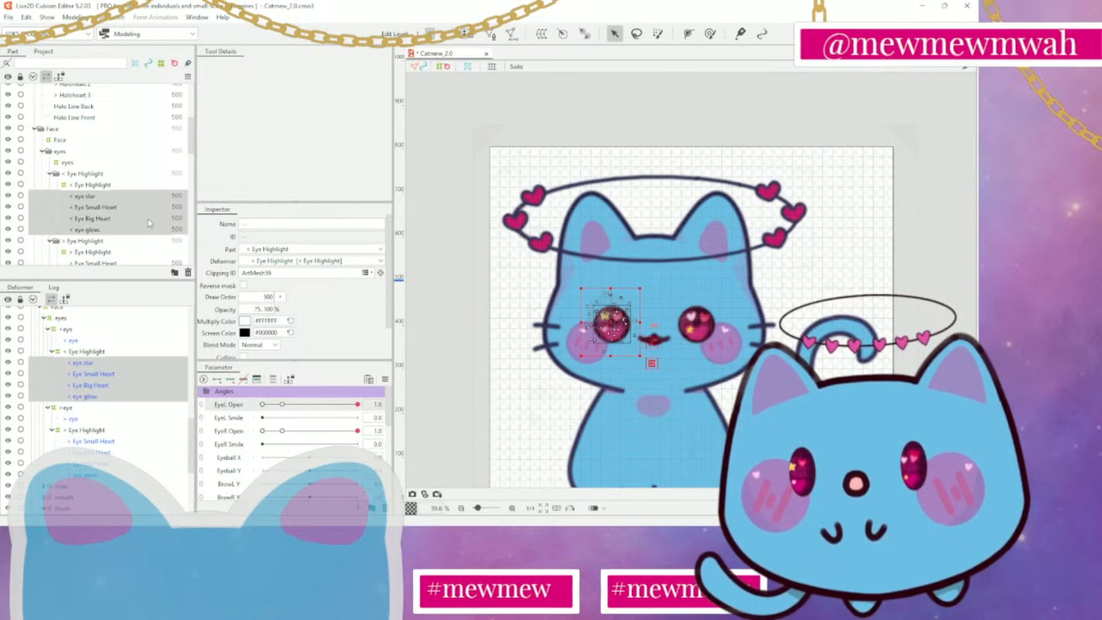
Generate automatic meshes for > Eye Small Heart, > Eye Mid Heart, > Eye Big Heart and > eye glow, and clear the selection
{"action": "scroll", "coordinate": [150, 221], "scroll_direction": "down", "scroll_amount": 3}
{"action": "left_click", "coordinate": [118, 181]}
{"action": "left_click", "coordinate": [117, 215], "text": "shift"}
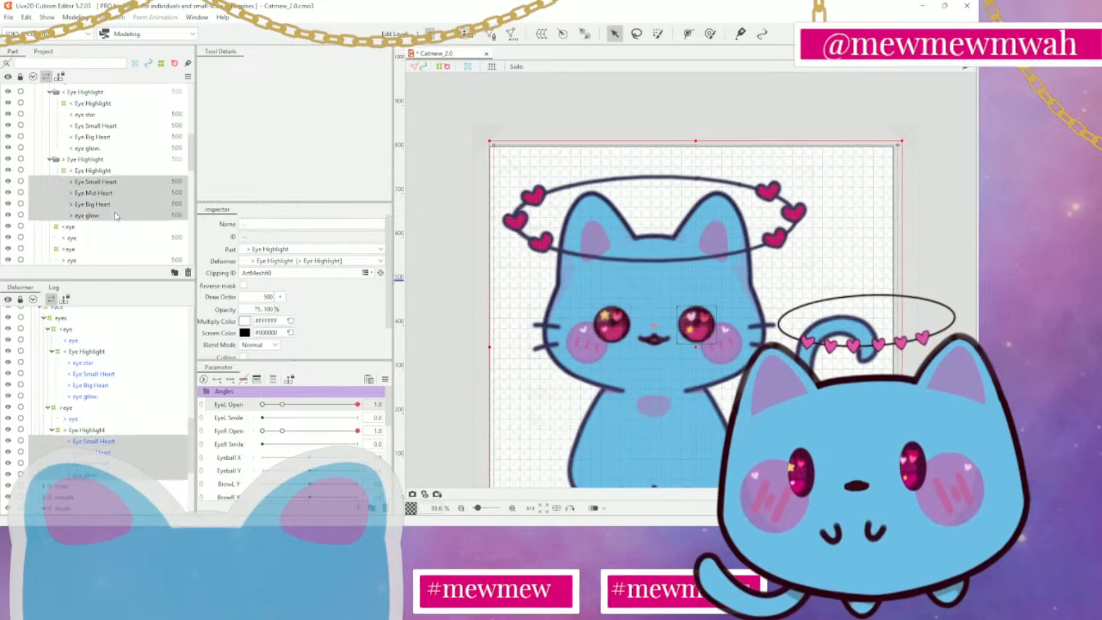
{"action": "left_click", "coordinate": [490, 35]}
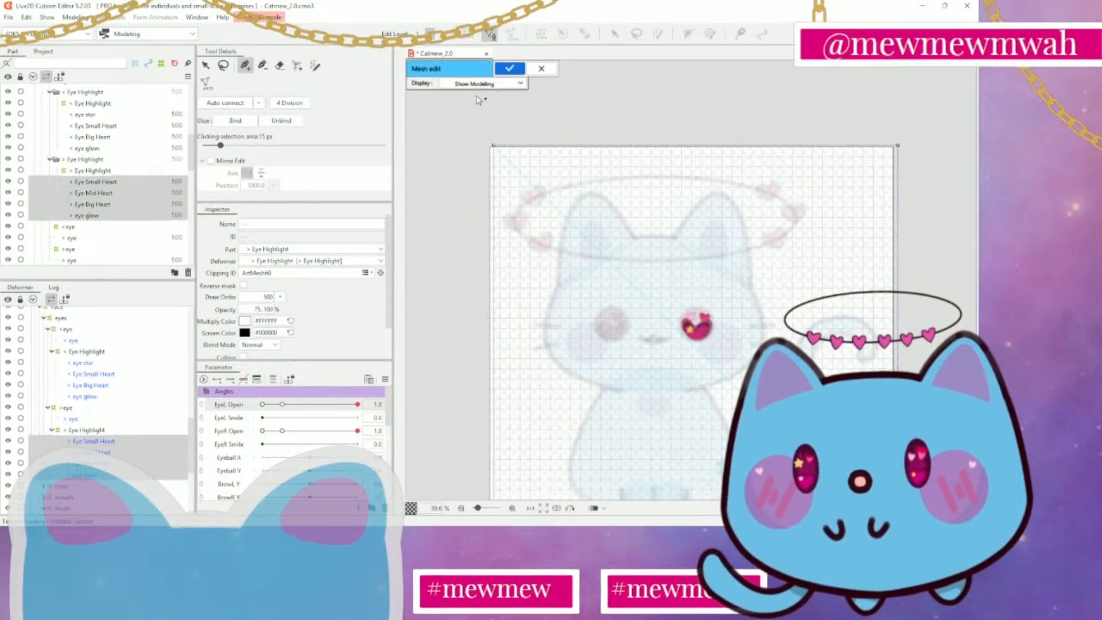
{"action": "left_click", "coordinate": [487, 37]}
{"action": "left_click", "coordinate": [508, 36]}
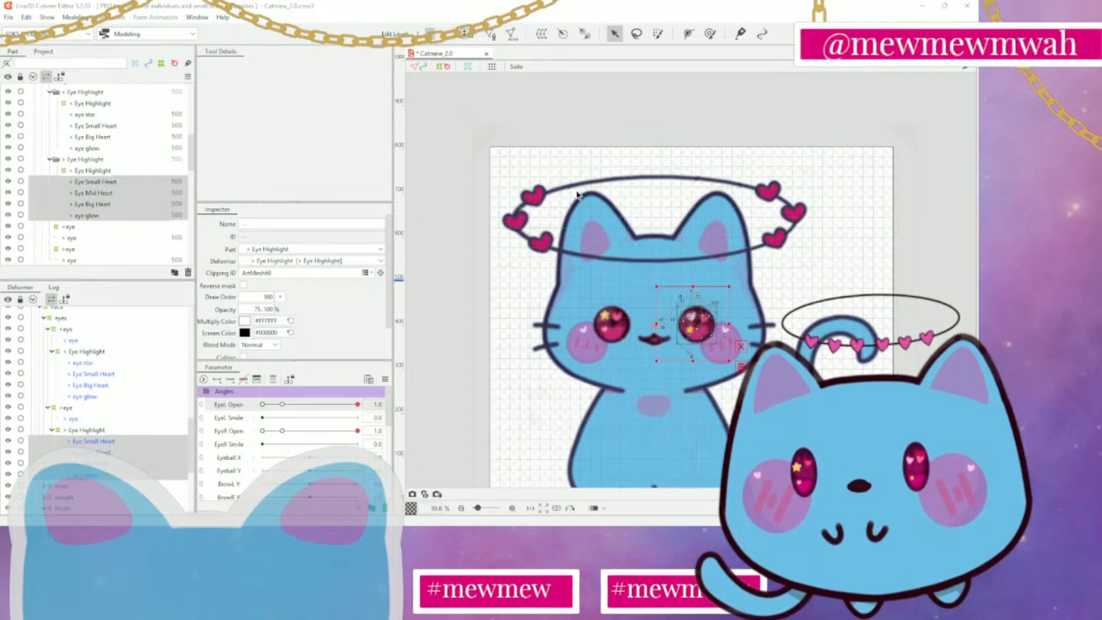
{"action": "left_click", "coordinate": [826, 293]}
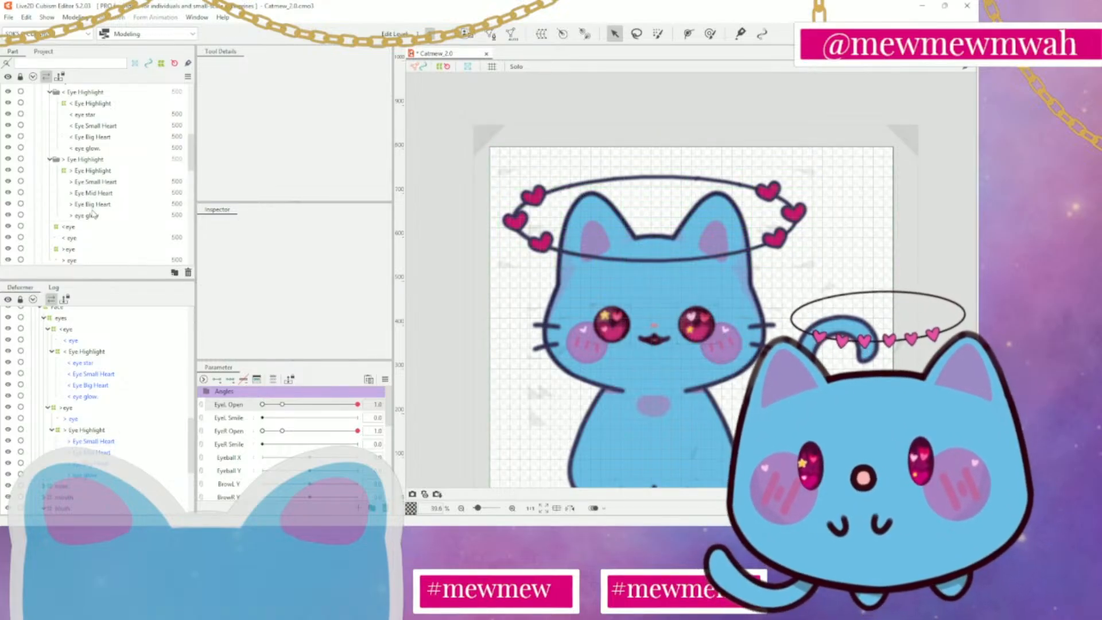
Open the < eye star mesh for manual editing and delete all of its existing vertices
{"action": "scroll", "coordinate": [95, 213], "scroll_direction": "up", "scroll_amount": 1}
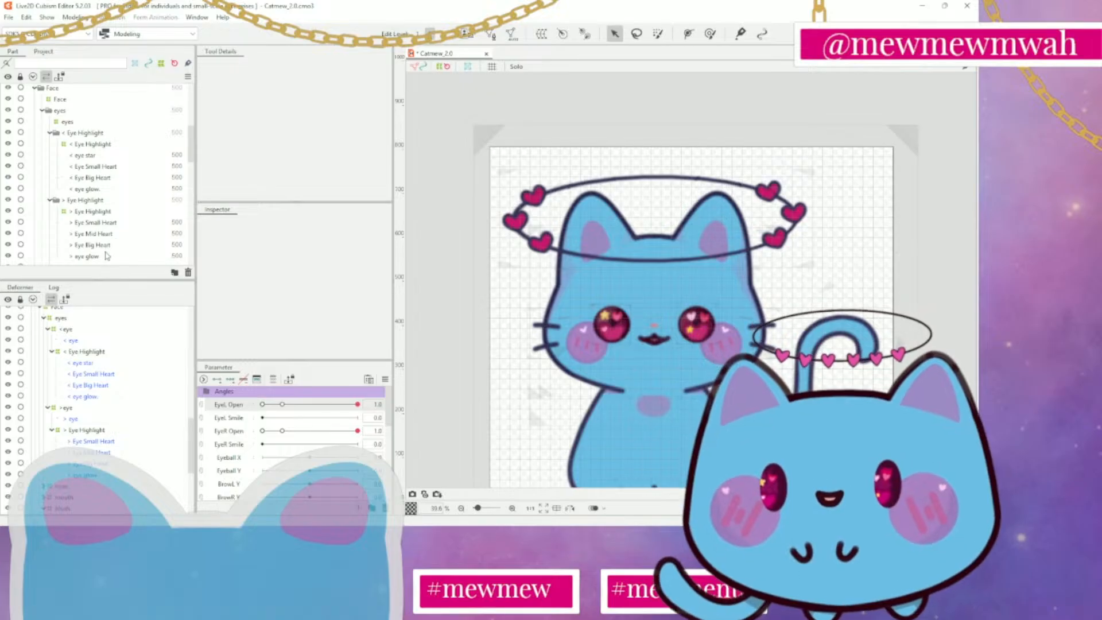
{"action": "left_click", "coordinate": [103, 145]}
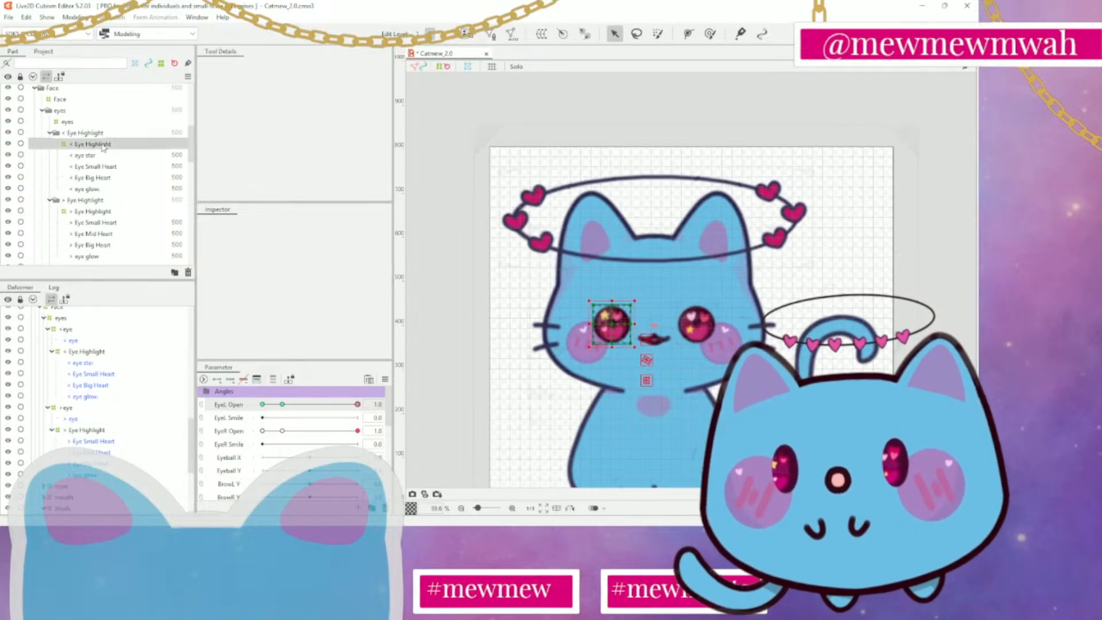
{"action": "left_click", "coordinate": [100, 156]}
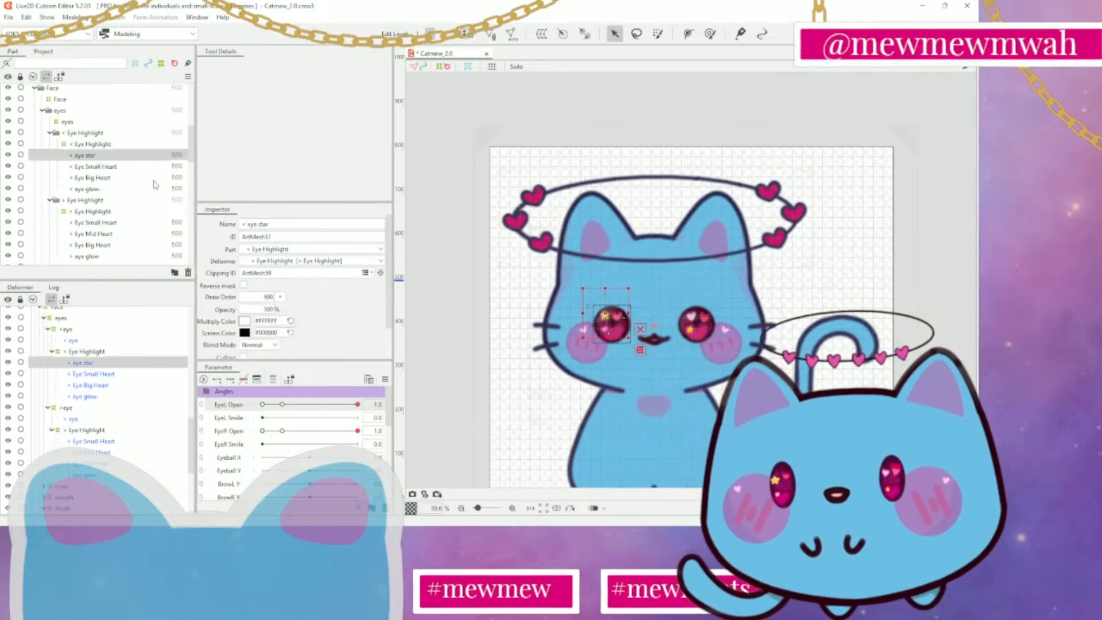
{"action": "scroll", "coordinate": [603, 330], "scroll_direction": "up", "scroll_amount": 5}
{"action": "scroll", "coordinate": [603, 331], "scroll_direction": "up", "scroll_amount": 2}
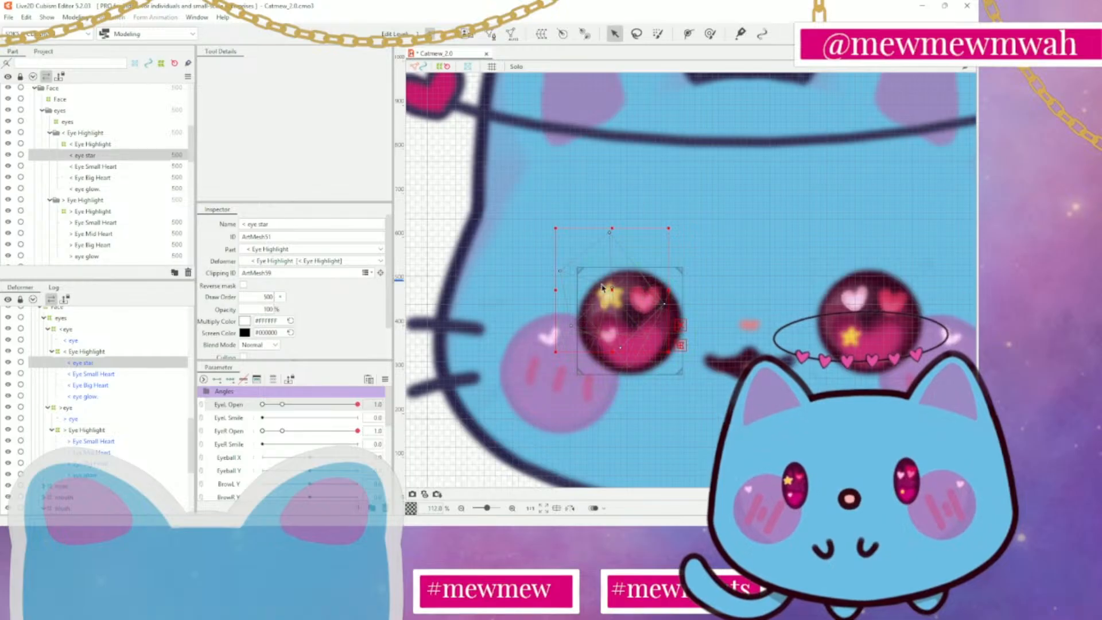
{"action": "left_click", "coordinate": [511, 32]}
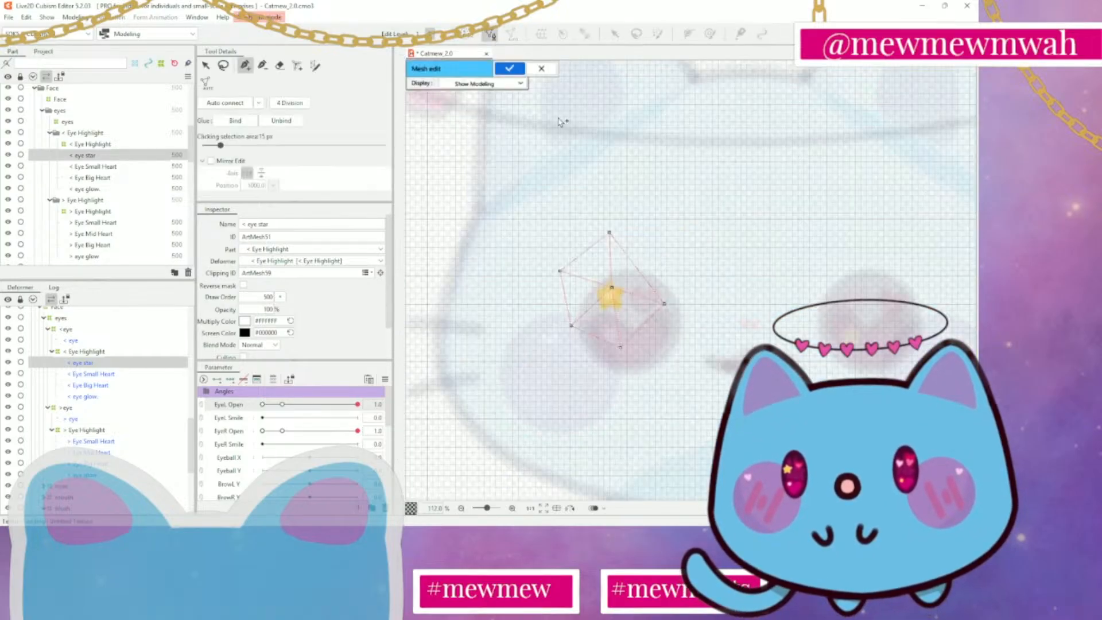
{"action": "scroll", "coordinate": [572, 266], "scroll_direction": "up", "scroll_amount": 5}
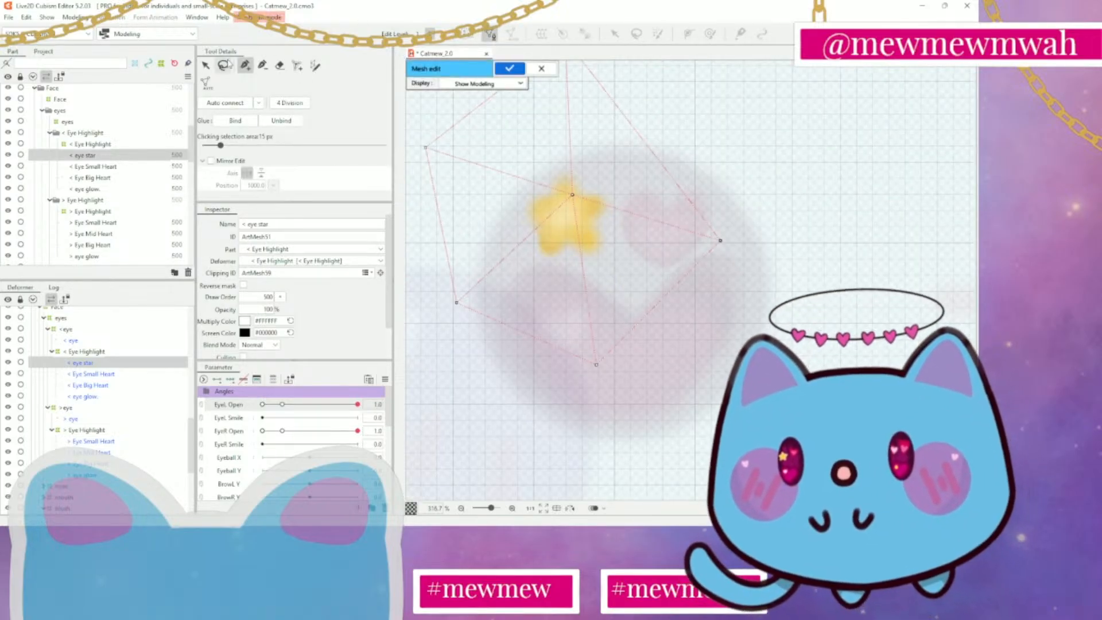
{"action": "left_click", "coordinate": [223, 65]}
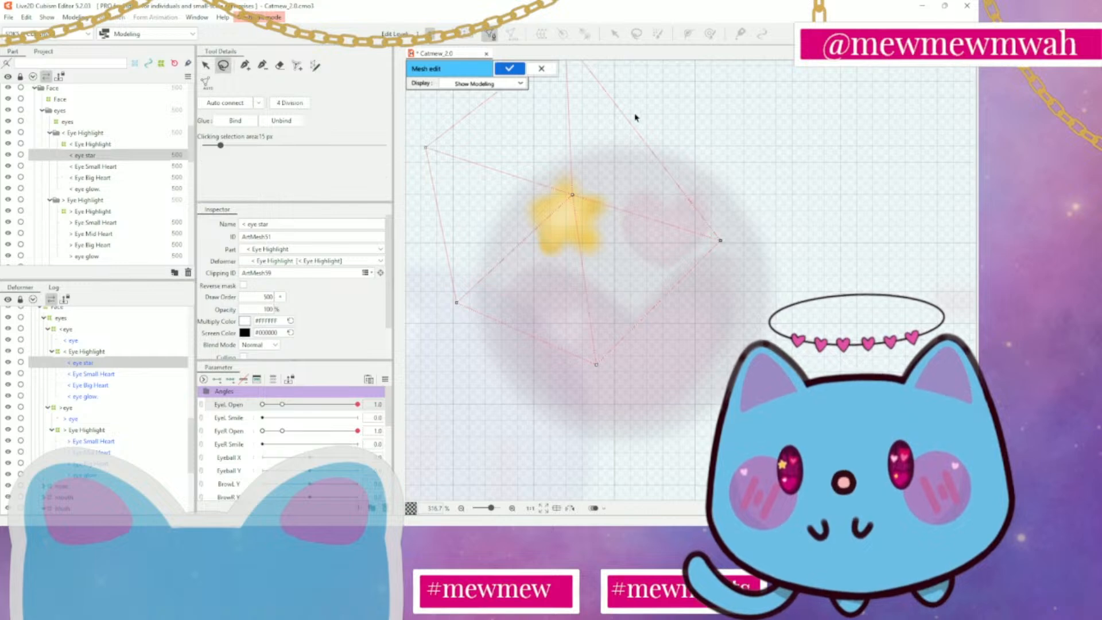
{"action": "scroll", "coordinate": [668, 160], "scroll_direction": "down", "scroll_amount": 2}
{"action": "mouse_move", "coordinate": [663, 100]}
{"action": "left_mouse_down"}
{"action": "mouse_move", "coordinate": [580, 63]}
{"action": "mouse_move", "coordinate": [712, 368]}
{"action": "mouse_move", "coordinate": [665, 94]}
{"action": "mouse_move", "coordinate": [669, 197]}
{"action": "mouse_move", "coordinate": [465, 198]}
{"action": "left_mouse_up"}
{"action": "left_click", "coordinate": [280, 65]}
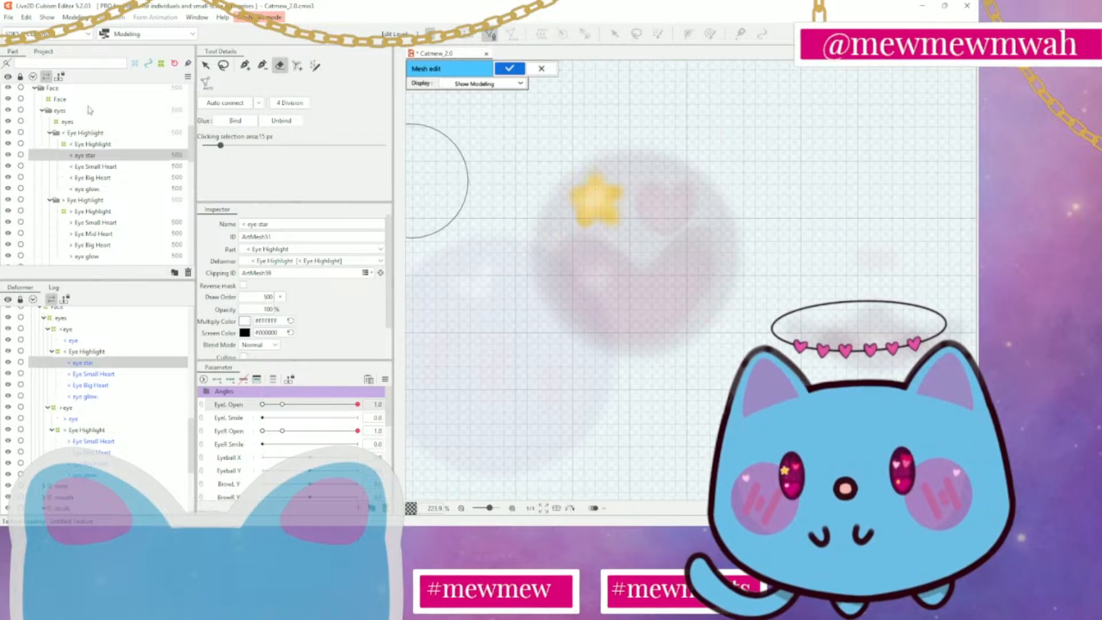
Place vertices at the star's centre and along its right-hand points and notches, connecting them back to the centre
{"action": "left_click", "coordinate": [245, 65]}
{"action": "scroll", "coordinate": [744, 166], "scroll_direction": "up", "scroll_amount": 2}
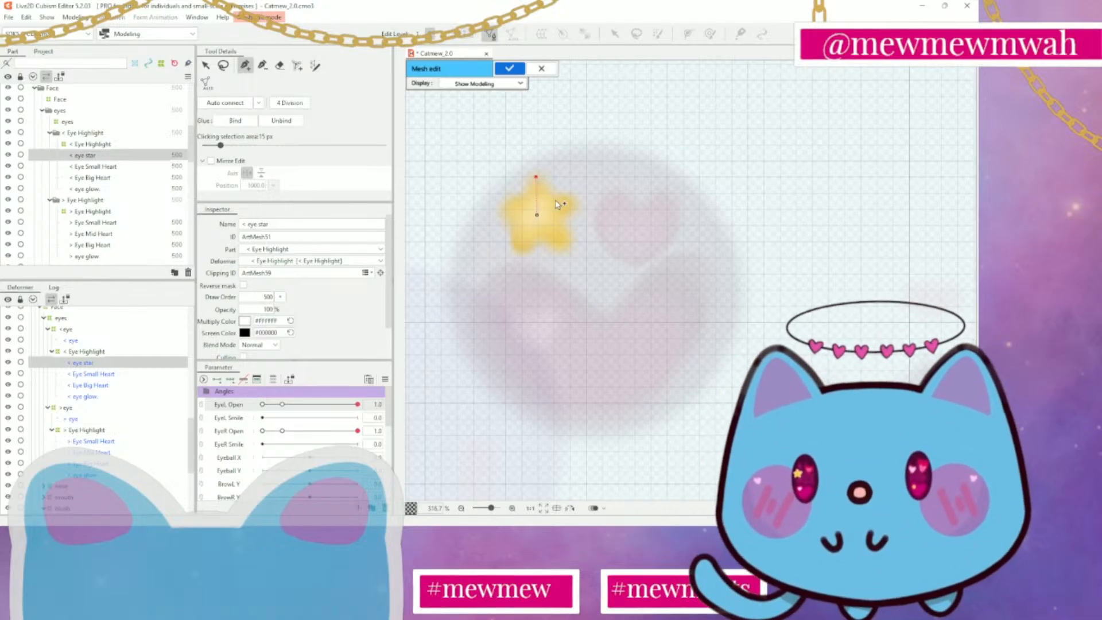
{"action": "left_click", "coordinate": [537, 215]}
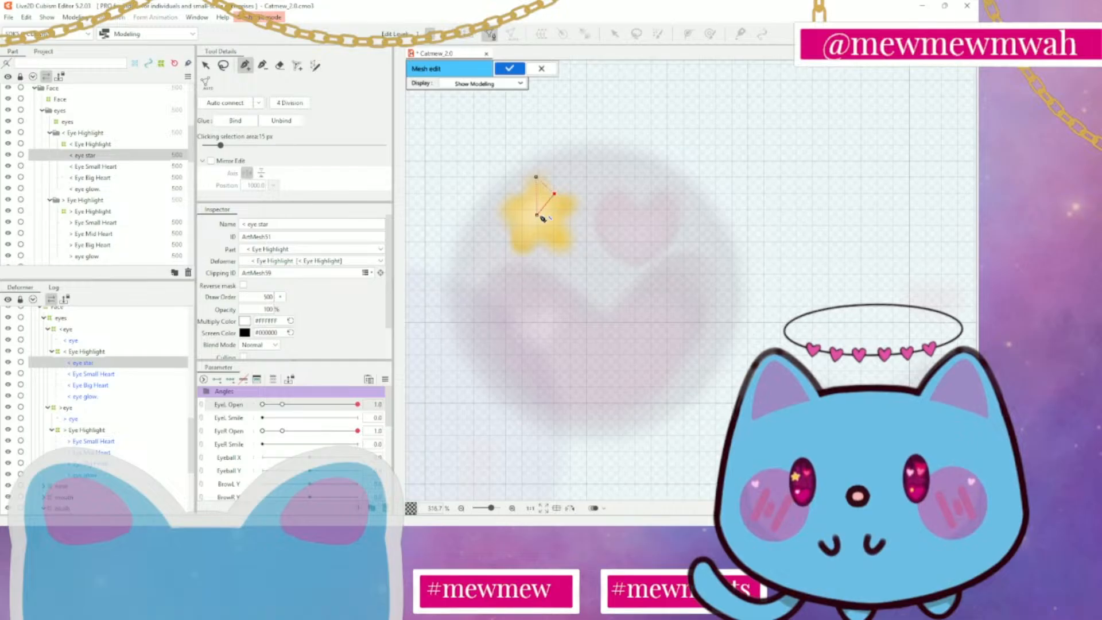
{"action": "left_click", "coordinate": [576, 200]}
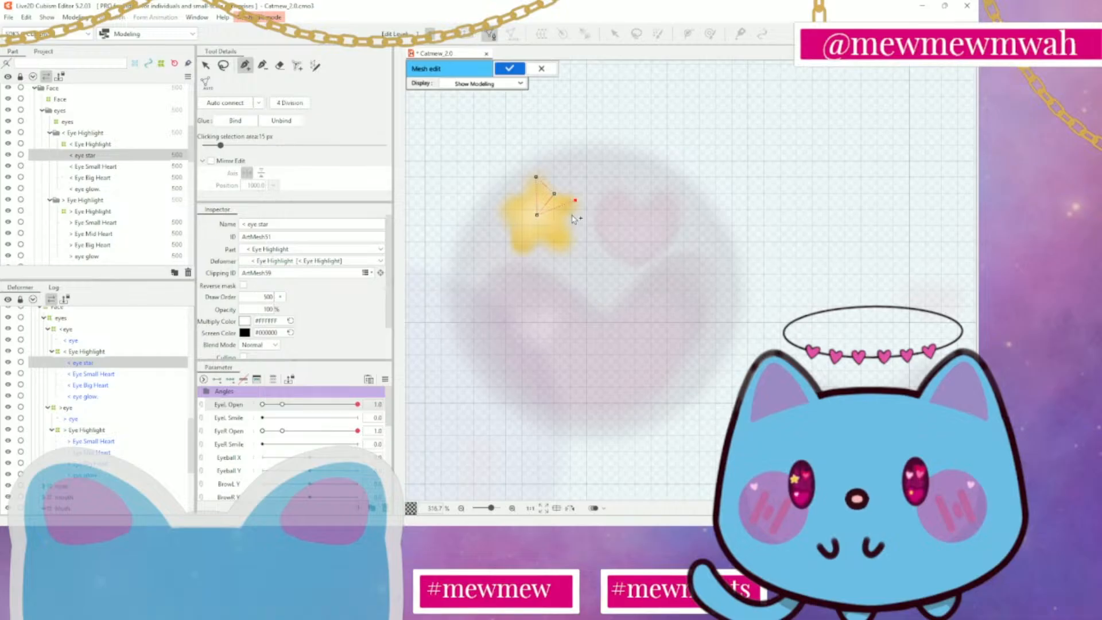
{"action": "left_click", "coordinate": [563, 220]}
{"action": "left_click", "coordinate": [538, 217]}
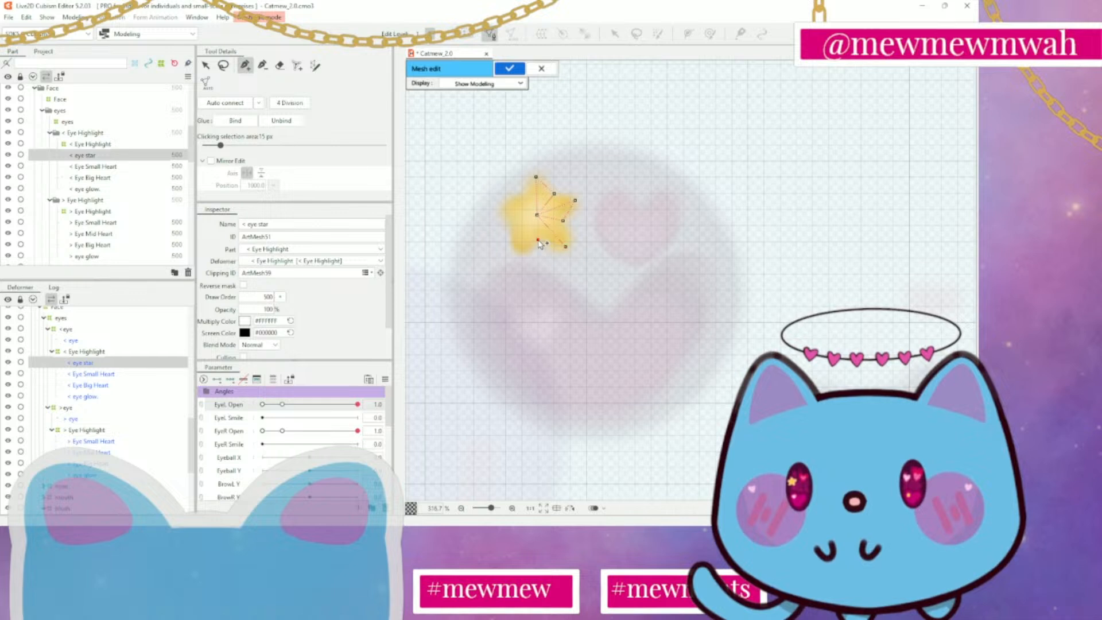
Add vertices on the star's left-hand points and notches, connect them to the centre and close the outline at the top point
{"action": "left_click", "coordinate": [520, 251]}
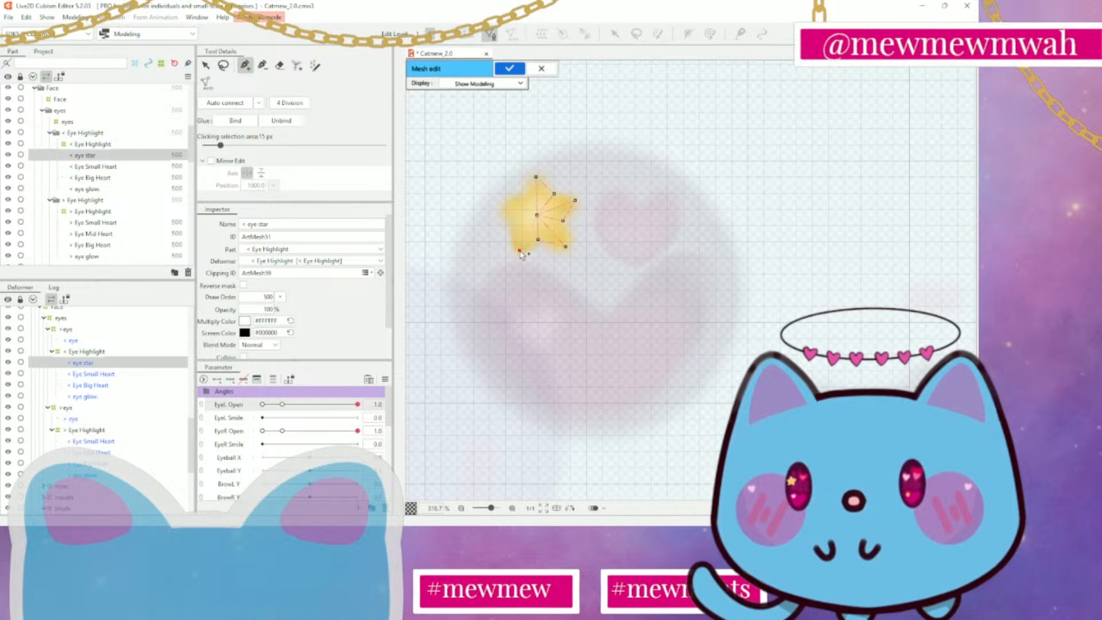
{"action": "left_click", "coordinate": [538, 216]}
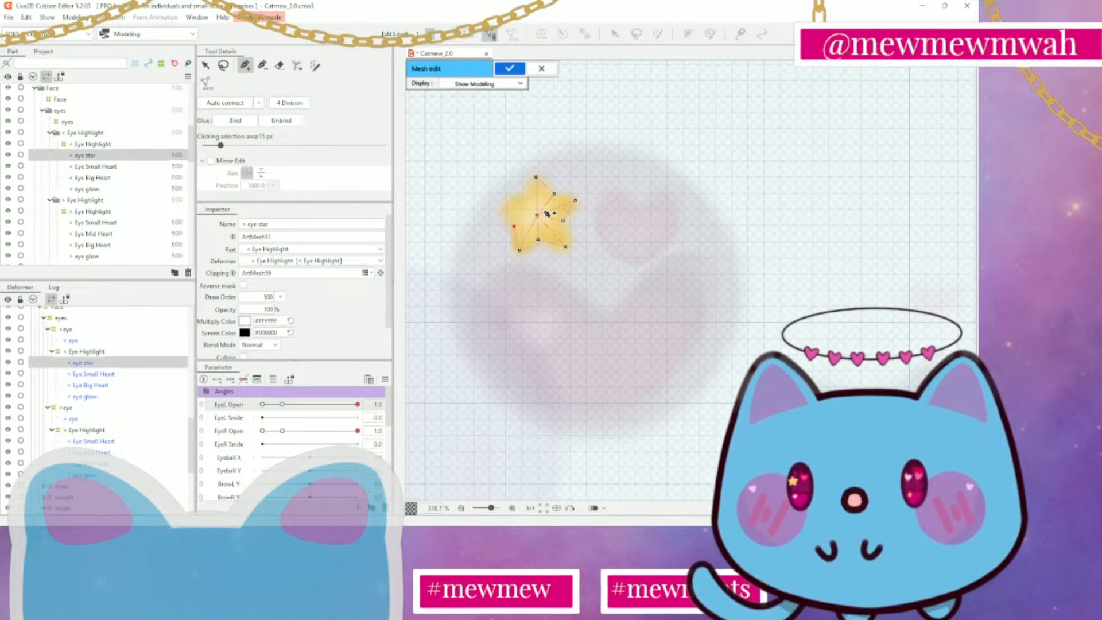
{"action": "left_click", "coordinate": [504, 209]}
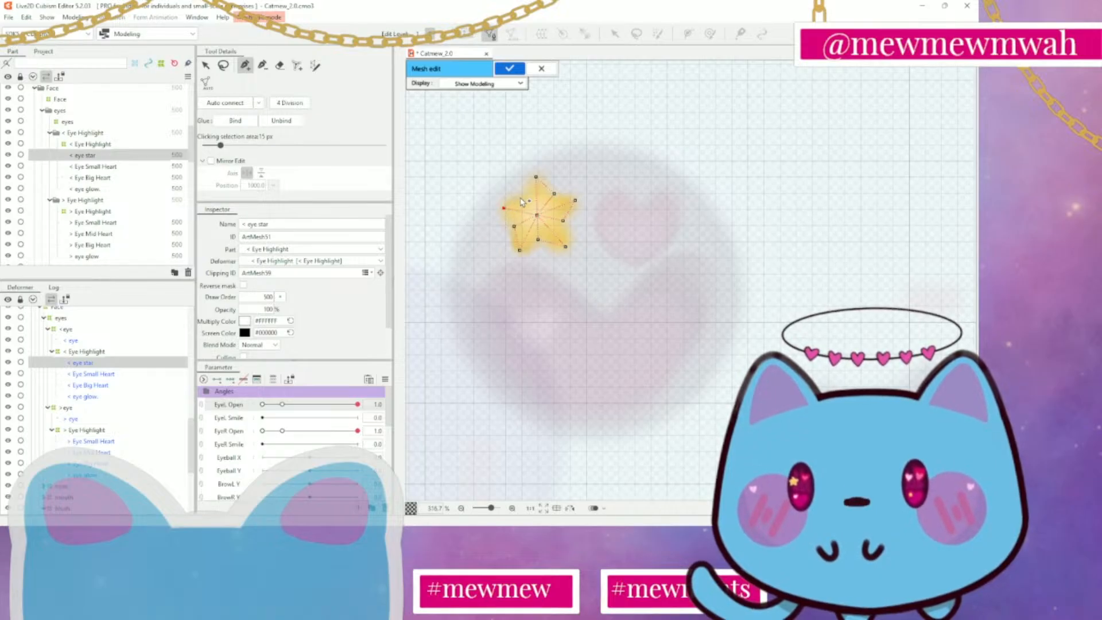
{"action": "left_click", "coordinate": [537, 215]}
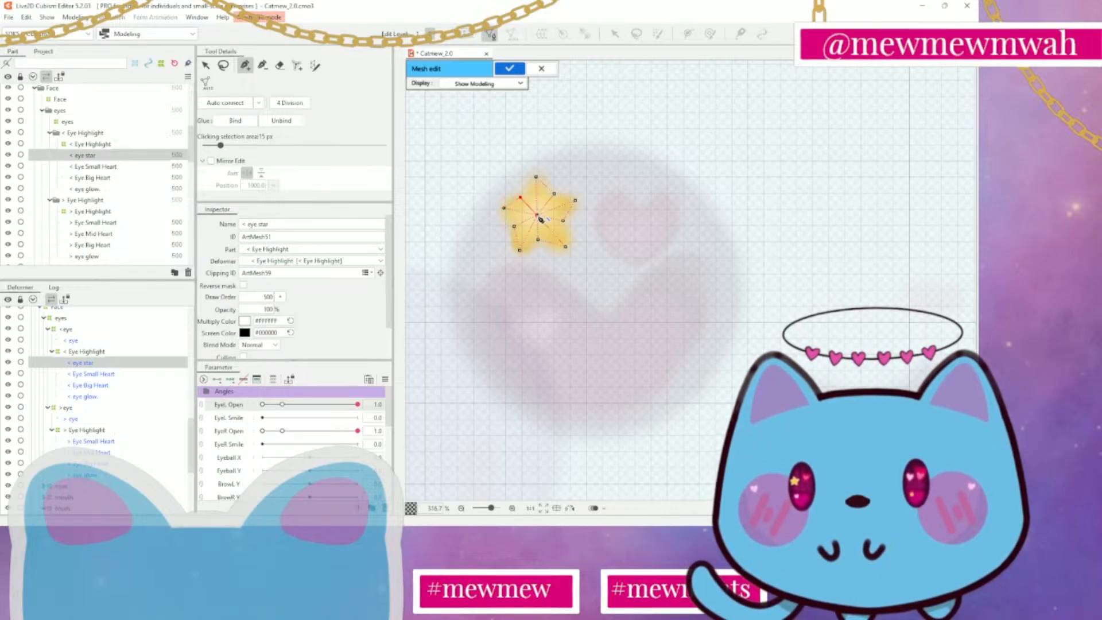
{"action": "left_click", "coordinate": [536, 177]}
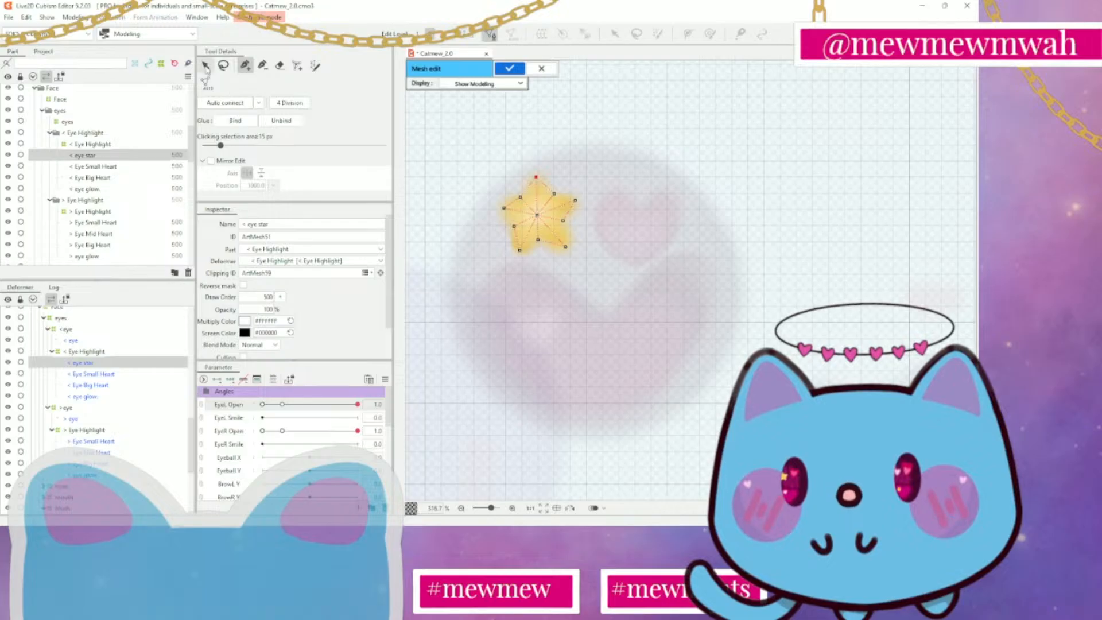
Connect the remaining edges between the centre, point and notch vertices to complete the star mesh
{"action": "left_click", "coordinate": [206, 65]}
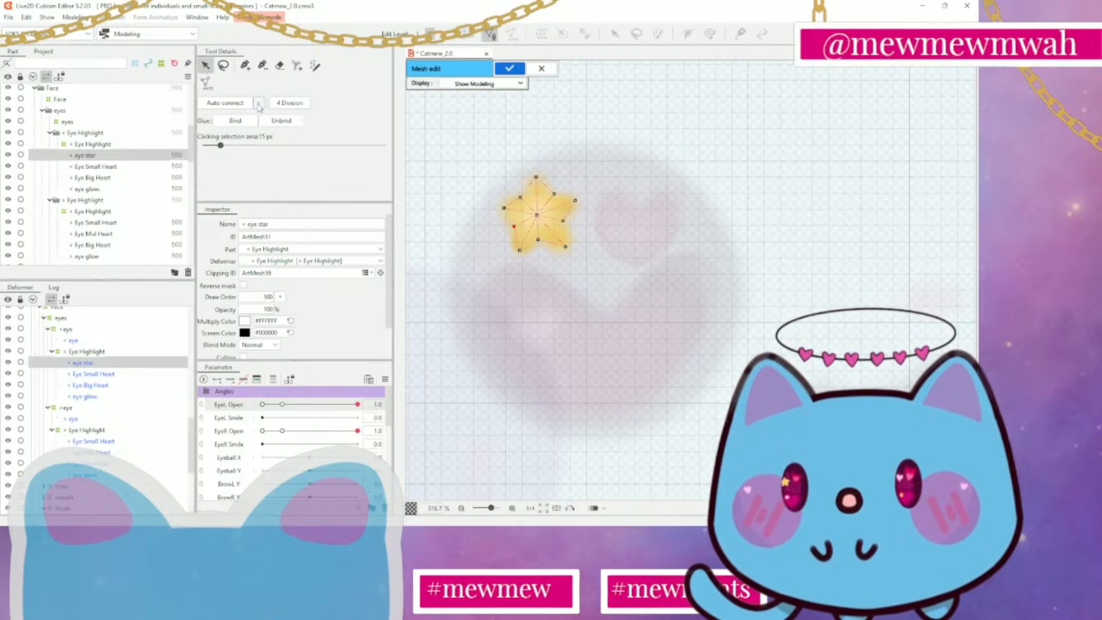
{"action": "left_click", "coordinate": [246, 65]}
{"action": "left_click", "coordinate": [505, 209]}
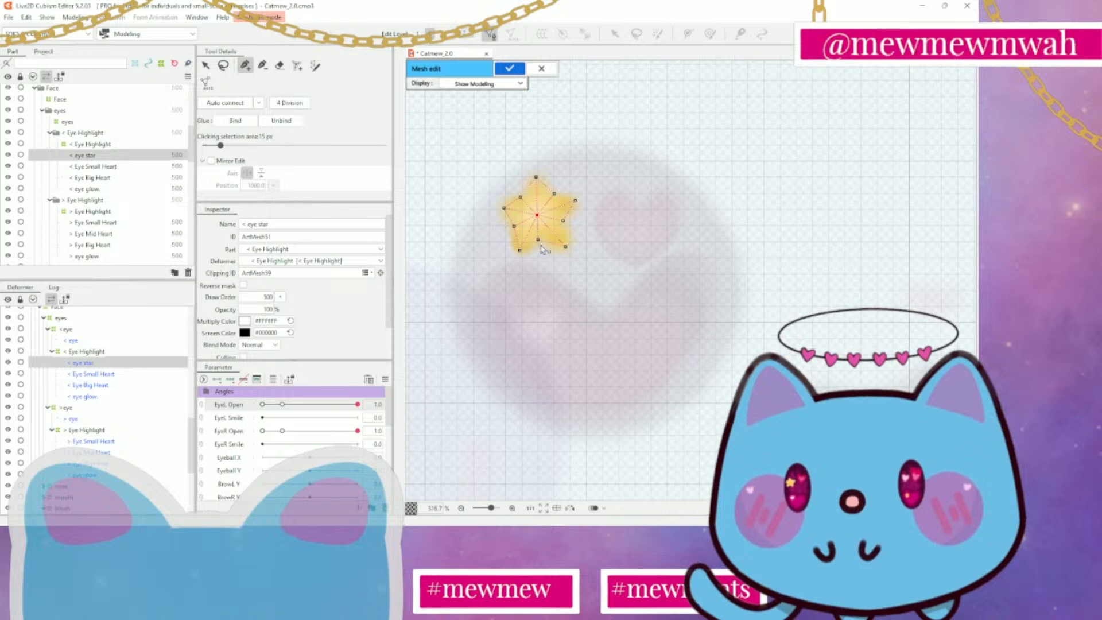
{"action": "left_click", "coordinate": [519, 250]}
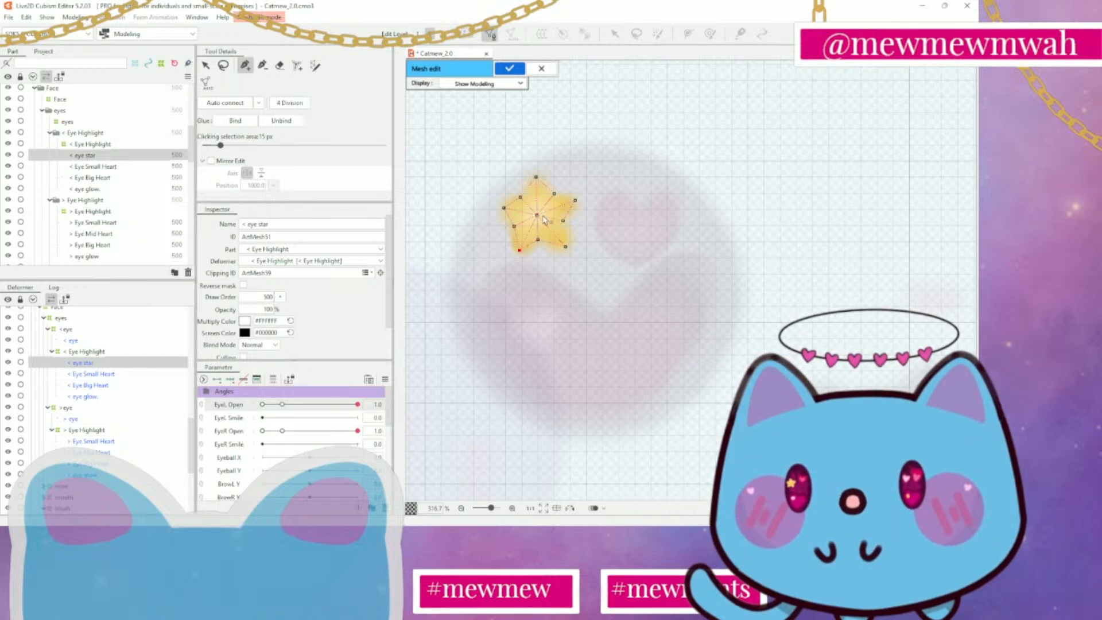
{"action": "left_click", "coordinate": [537, 216]}
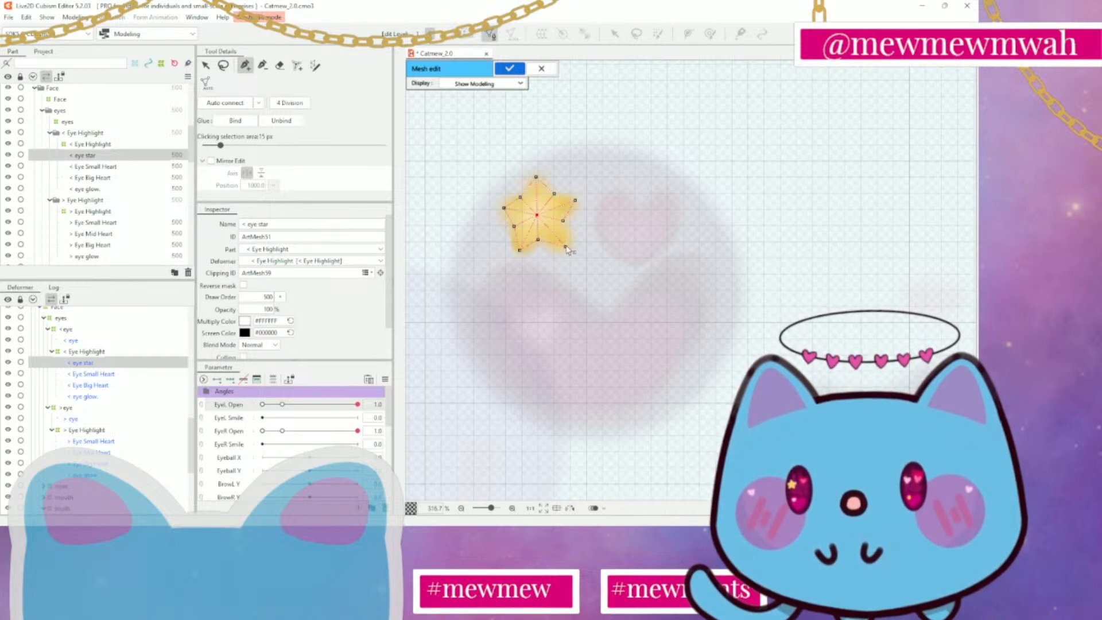
{"action": "left_click", "coordinate": [563, 221]}
{"action": "left_click", "coordinate": [538, 215]}
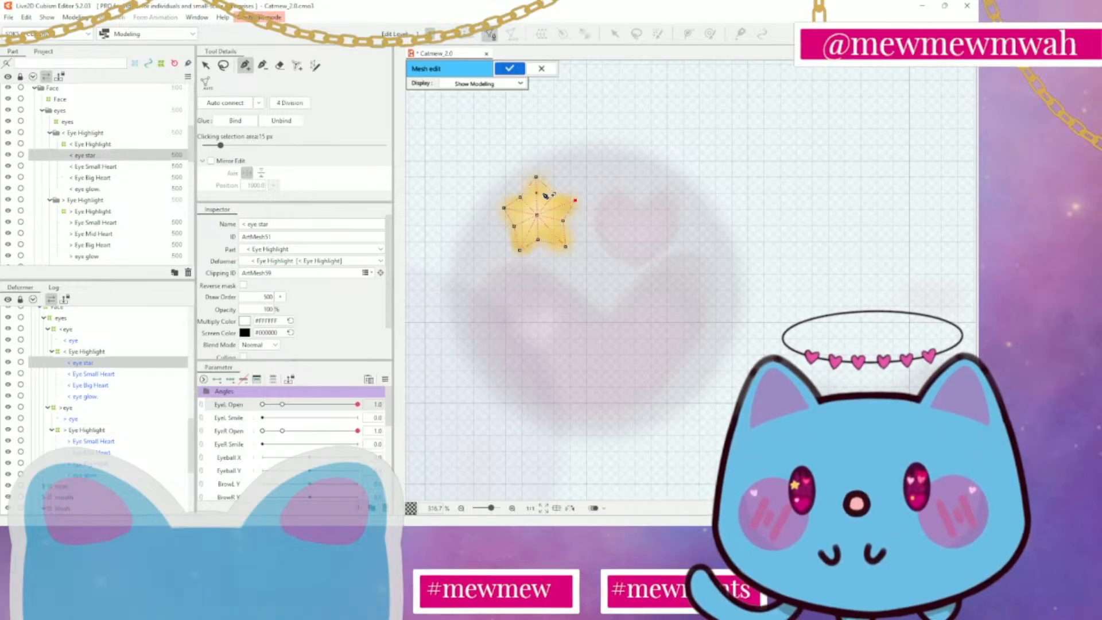
{"action": "left_click", "coordinate": [555, 193]}
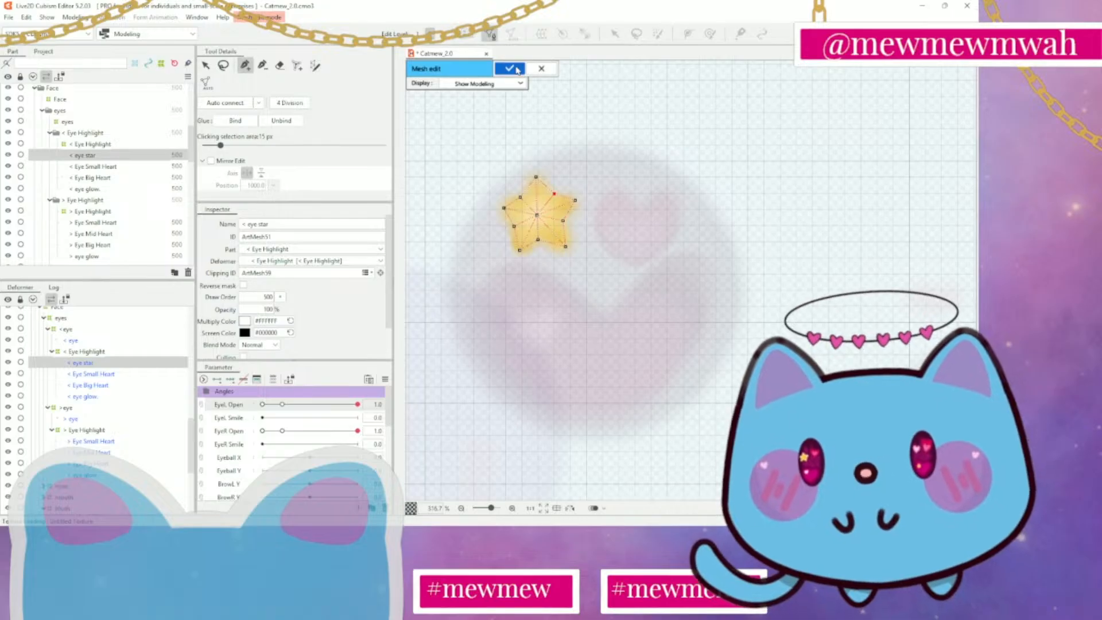
Lasso all the star's vertices, scale the mesh up beyond the artwork's blurred edges and position it around the star
{"action": "left_click", "coordinate": [223, 65]}
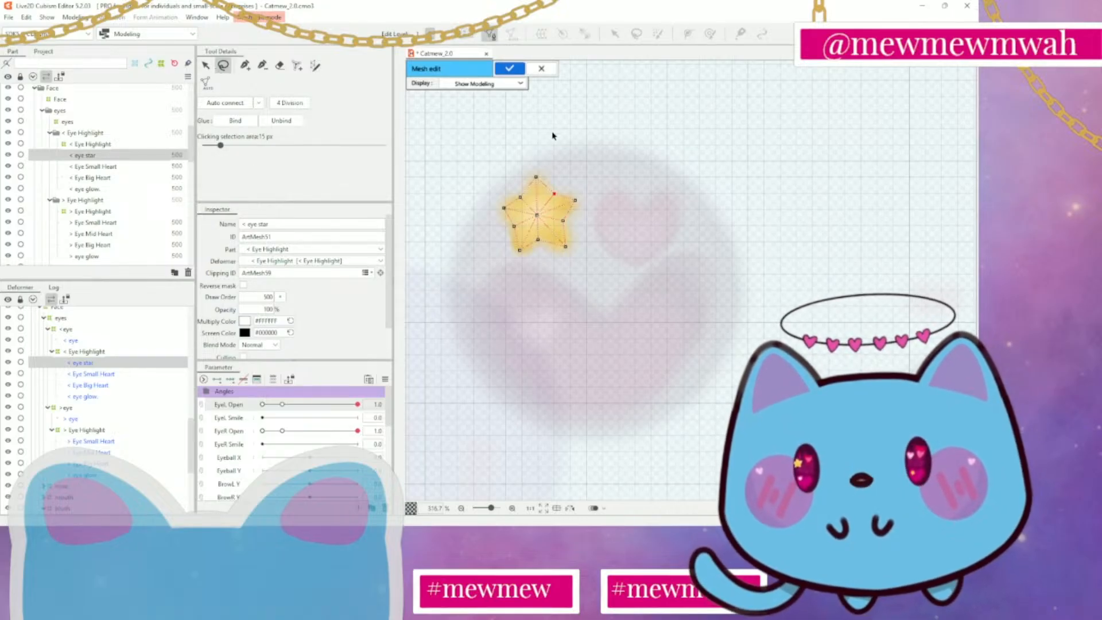
{"action": "mouse_move", "coordinate": [560, 148]}
{"action": "left_mouse_down"}
{"action": "mouse_move", "coordinate": [484, 138]}
{"action": "mouse_move", "coordinate": [466, 333]}
{"action": "mouse_move", "coordinate": [658, 372]}
{"action": "mouse_move", "coordinate": [642, 183]}
{"action": "mouse_move", "coordinate": [556, 150]}
{"action": "left_mouse_up"}
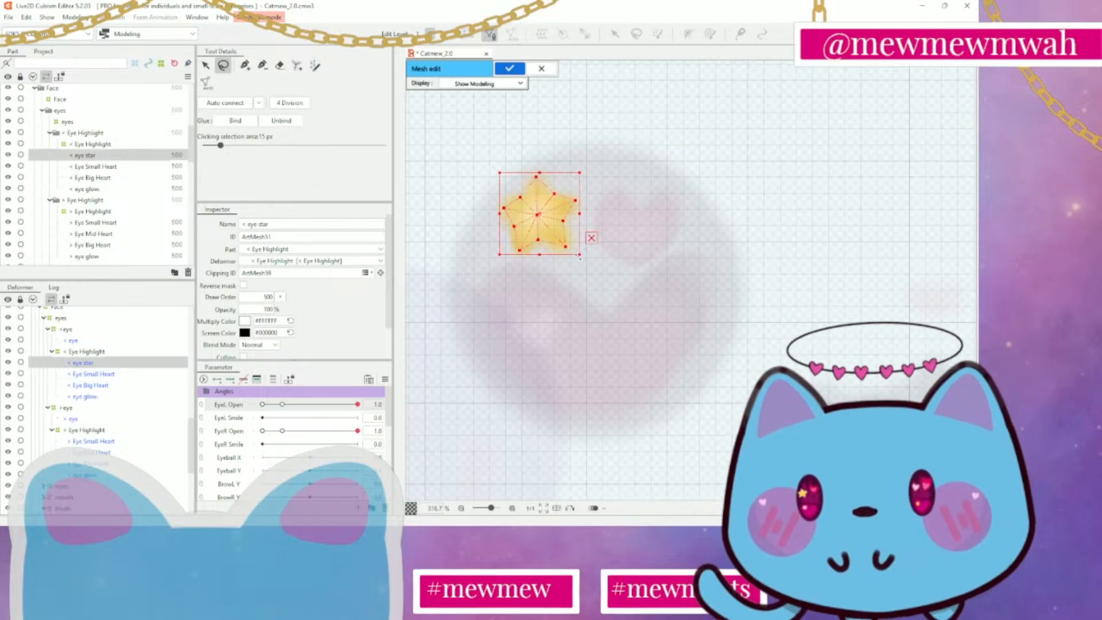
{"action": "left_click_drag", "start_coordinate": [584, 258], "coordinate": [602, 268]}
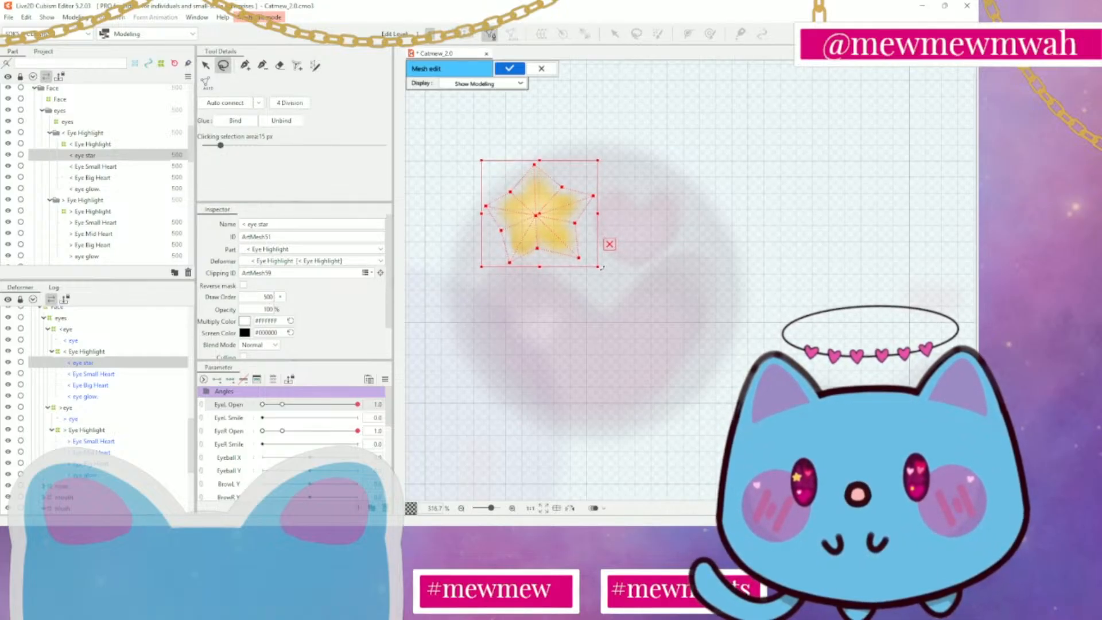
{"action": "left_click_drag", "start_coordinate": [538, 216], "coordinate": [540, 216]}
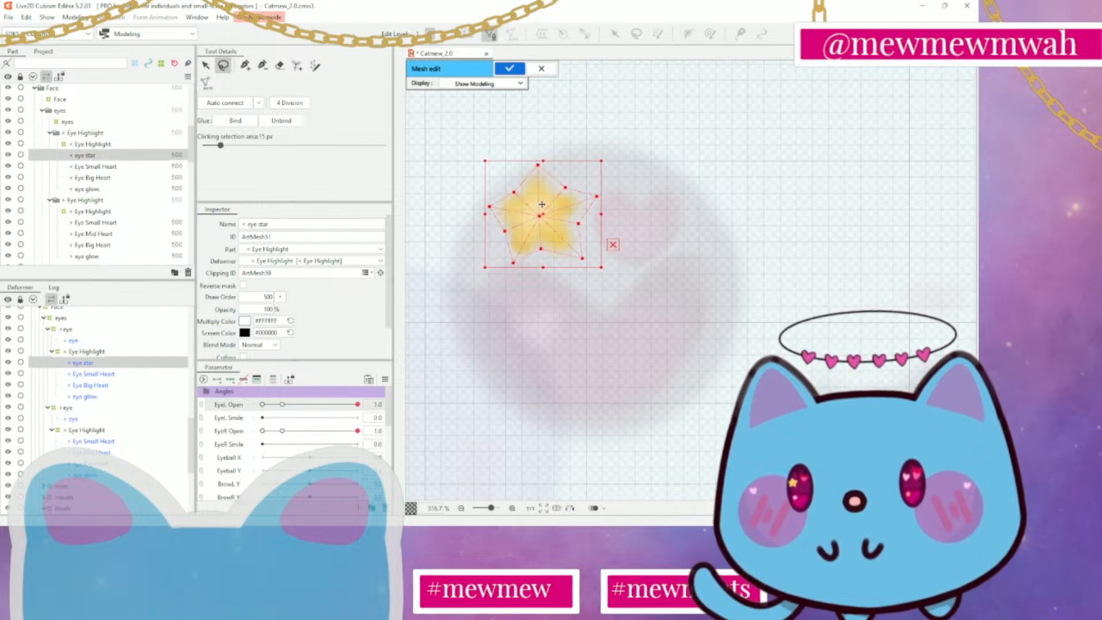
{"action": "scroll", "coordinate": [543, 204], "scroll_direction": "up", "scroll_amount": 4}
{"action": "left_click_drag", "start_coordinate": [670, 259], "coordinate": [757, 313]}
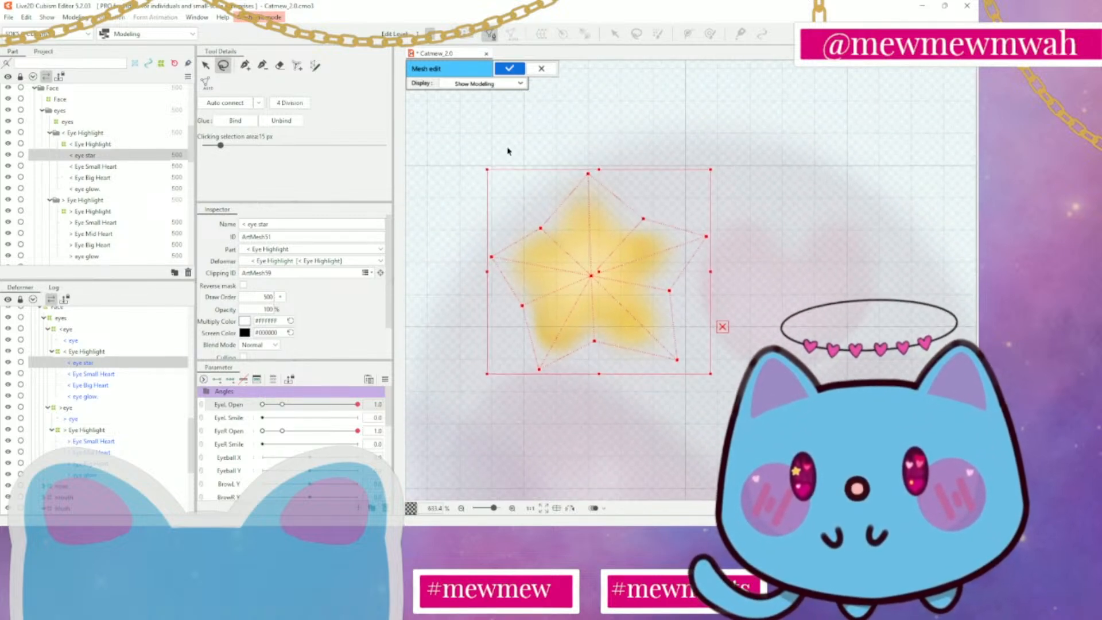
Nudge the whole enlarged mesh until its centre vertex sits on the middle of the star
{"action": "left_click", "coordinate": [246, 65]}
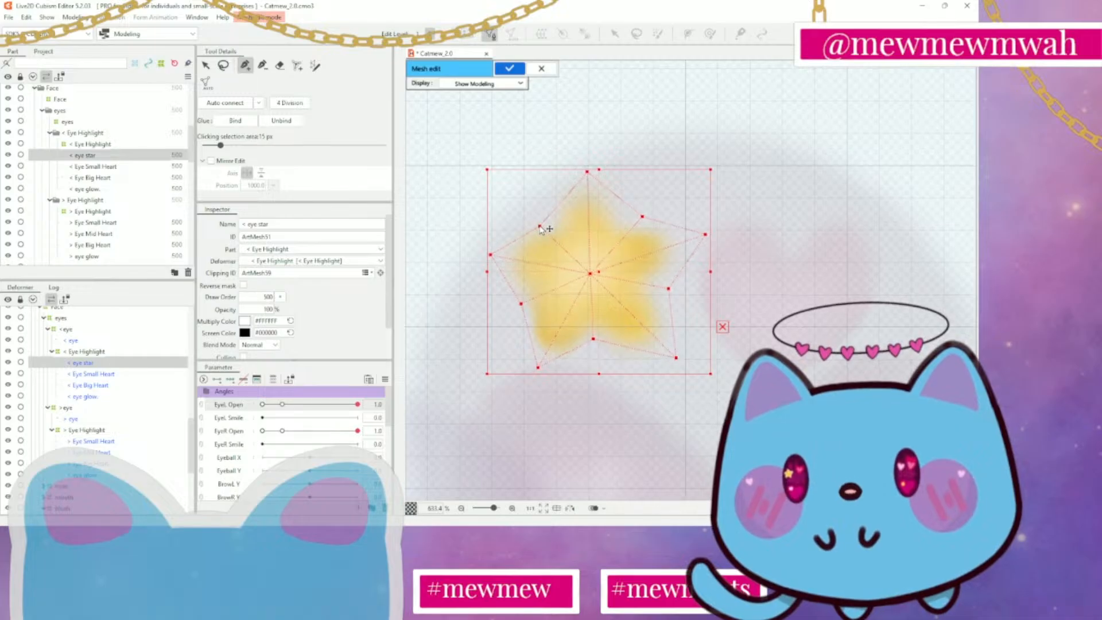
{"action": "left_click_drag", "start_coordinate": [540, 228], "coordinate": [540, 226]}
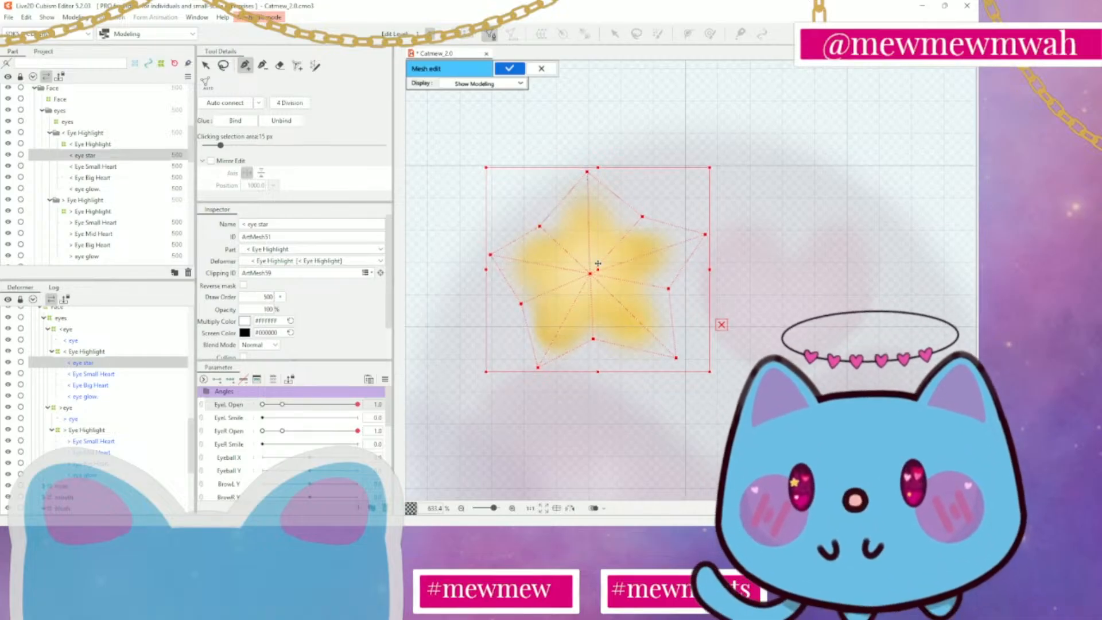
{"action": "left_click_drag", "start_coordinate": [590, 272], "coordinate": [594, 272]}
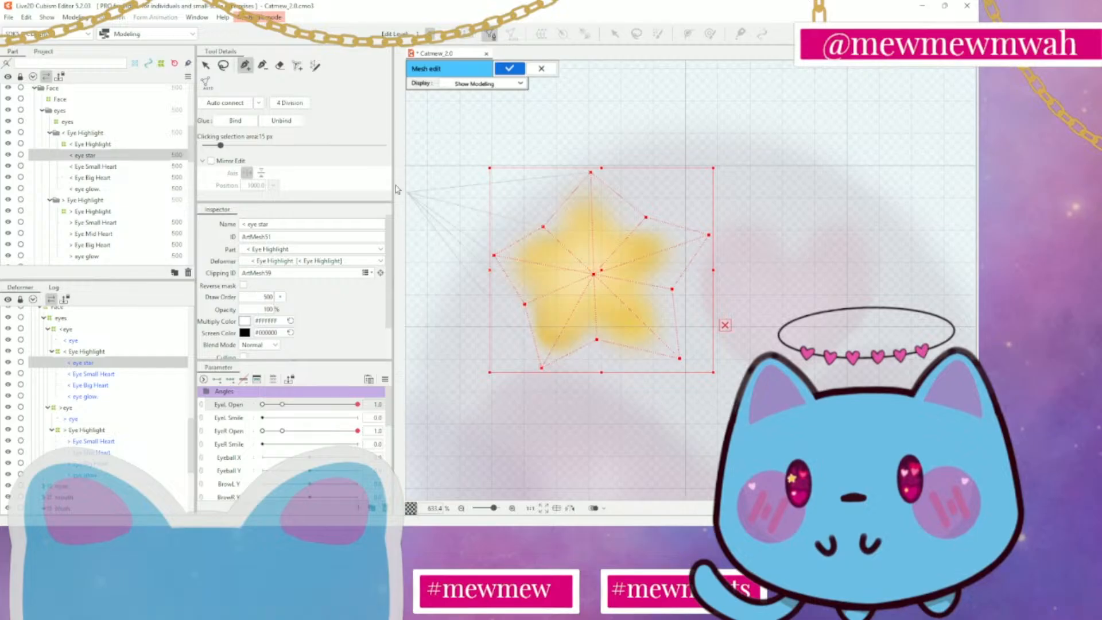
{"action": "left_click", "coordinate": [208, 67]}
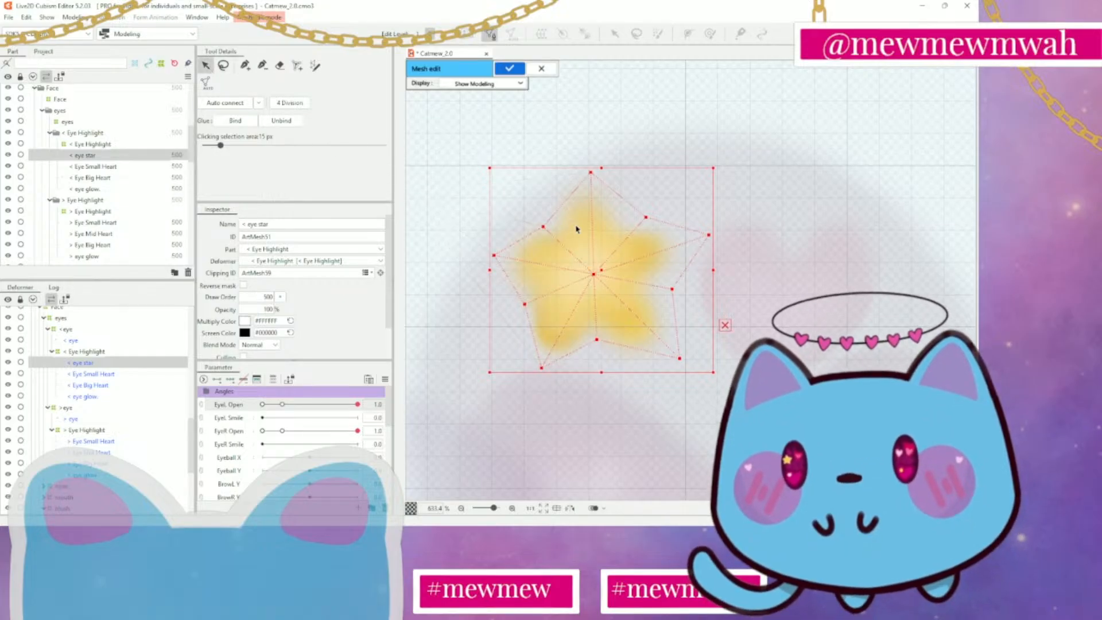
{"action": "left_click_drag", "start_coordinate": [596, 272], "coordinate": [590, 272]}
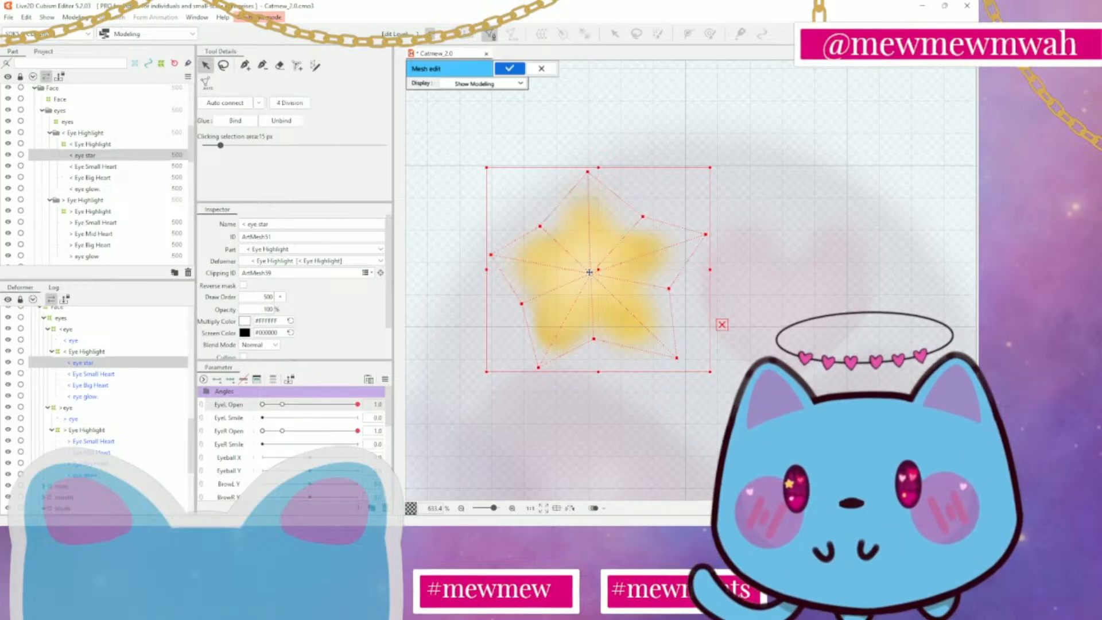
{"action": "left_click_drag", "start_coordinate": [590, 273], "coordinate": [588, 271]}
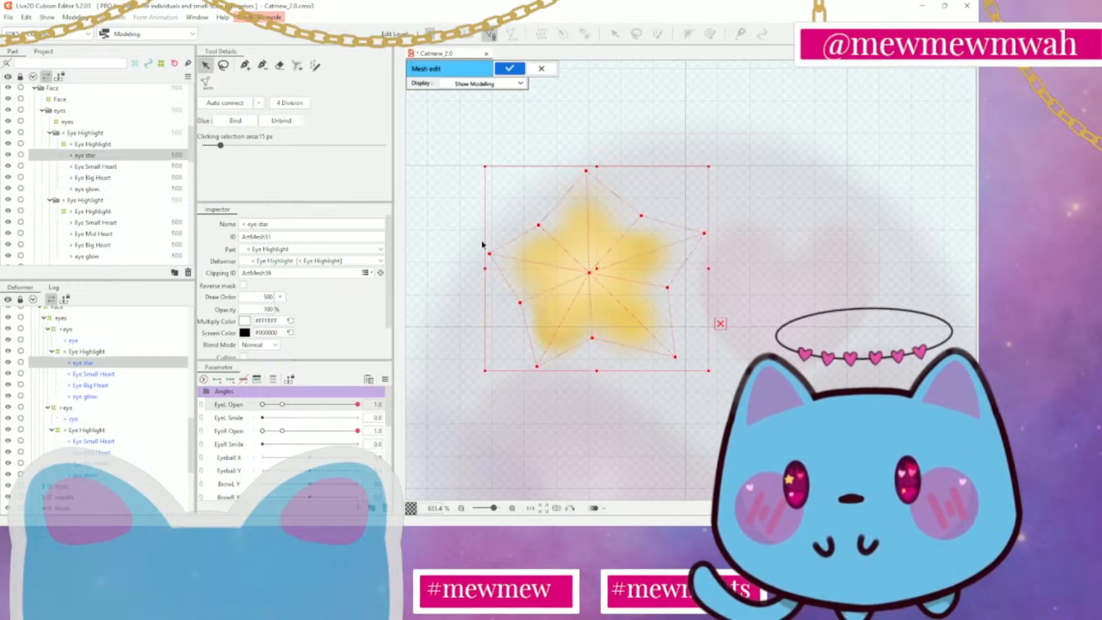
Stretch the star mesh outward on its left and lower sides, and move it back over the star's centre
{"action": "left_click_drag", "start_coordinate": [483, 268], "coordinate": [474, 268]}
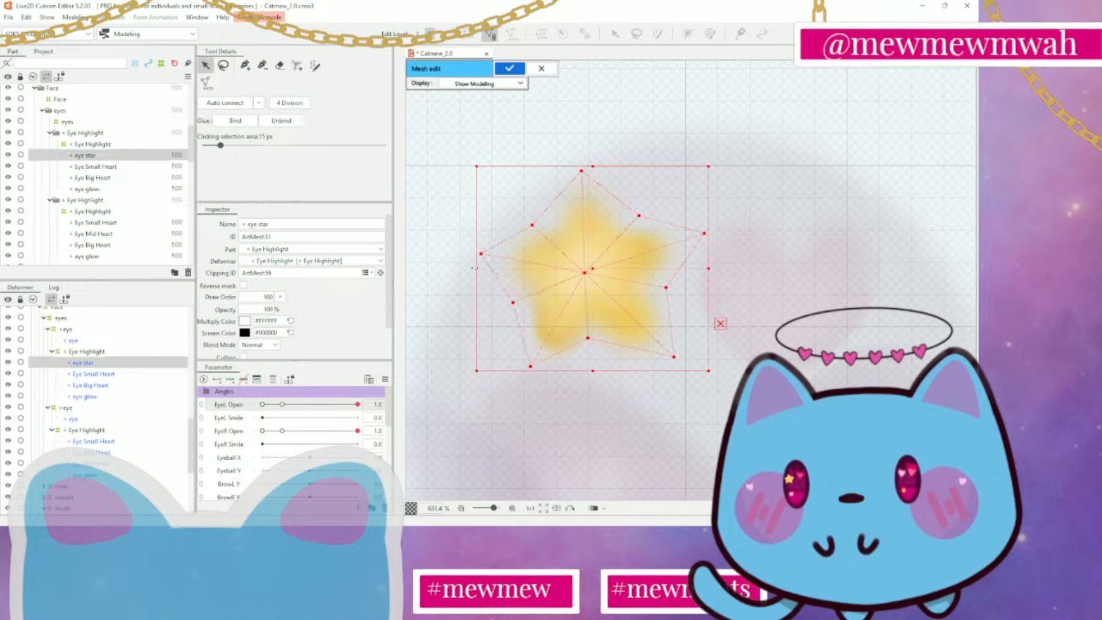
{"action": "left_click_drag", "start_coordinate": [593, 370], "coordinate": [597, 384]}
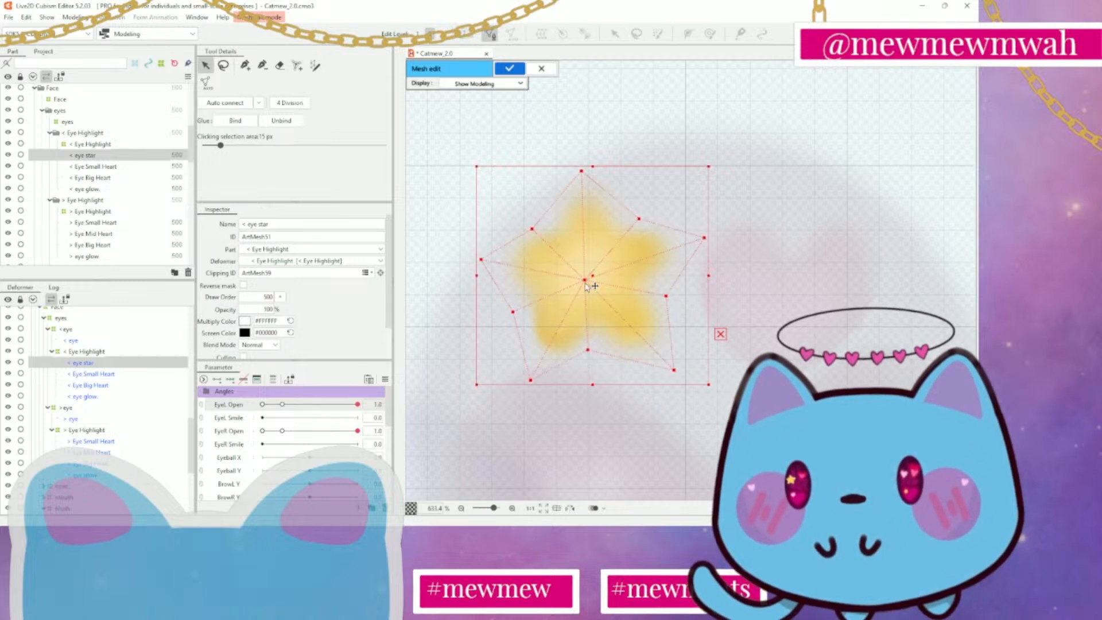
{"action": "left_click_drag", "start_coordinate": [586, 280], "coordinate": [588, 275]}
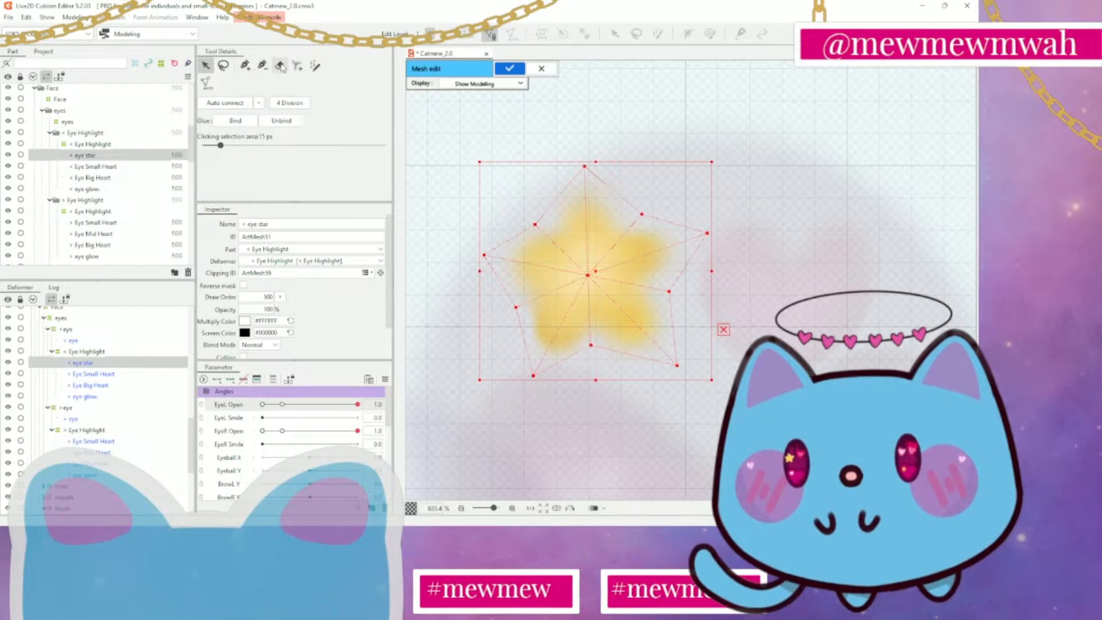
Nudge the stretched star mesh slightly upward to even out its margin around the artwork
{"action": "left_click", "coordinate": [246, 65]}
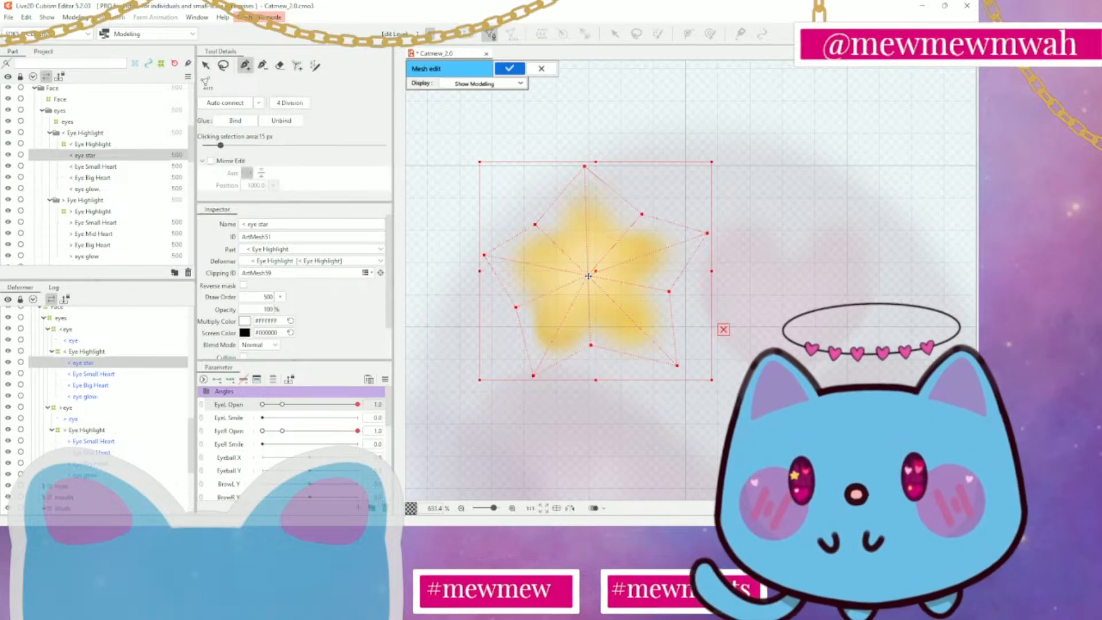
{"action": "left_click_drag", "start_coordinate": [588, 276], "coordinate": [589, 275]}
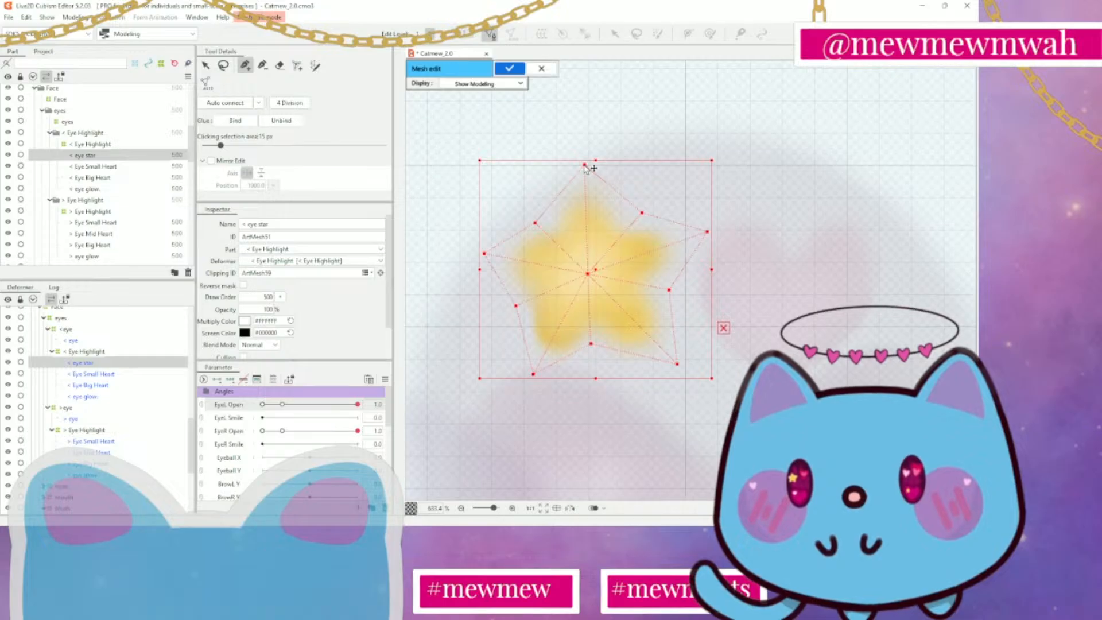
{"action": "left_click_drag", "start_coordinate": [584, 167], "coordinate": [562, 202]}
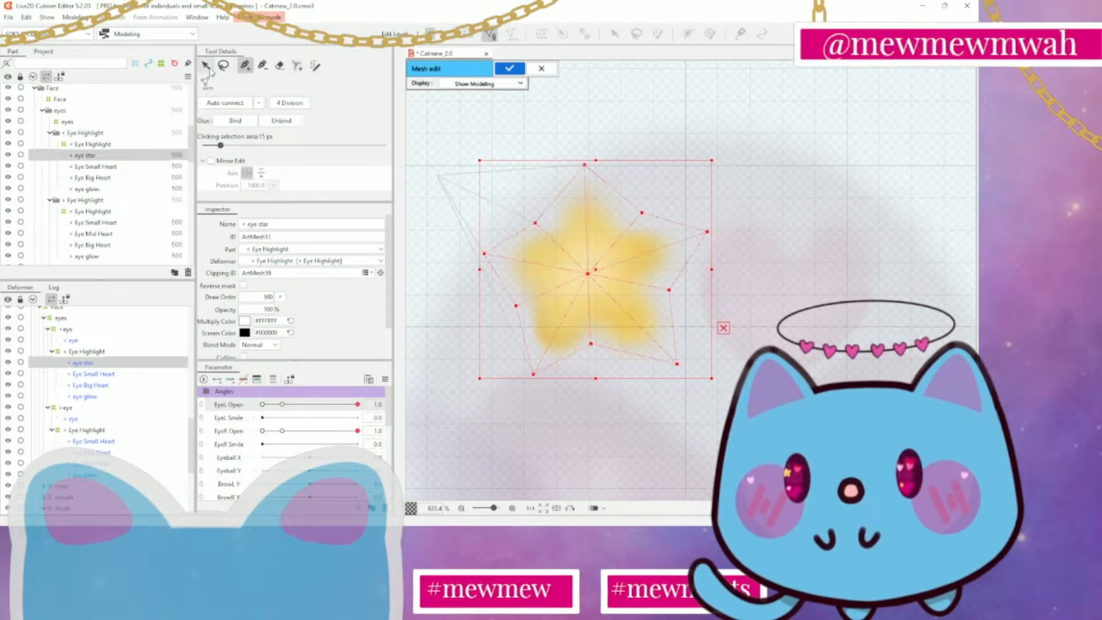
Shift the whole star mesh slightly down and to the left to realign its centre vertex with the artwork
{"action": "left_click", "coordinate": [205, 64]}
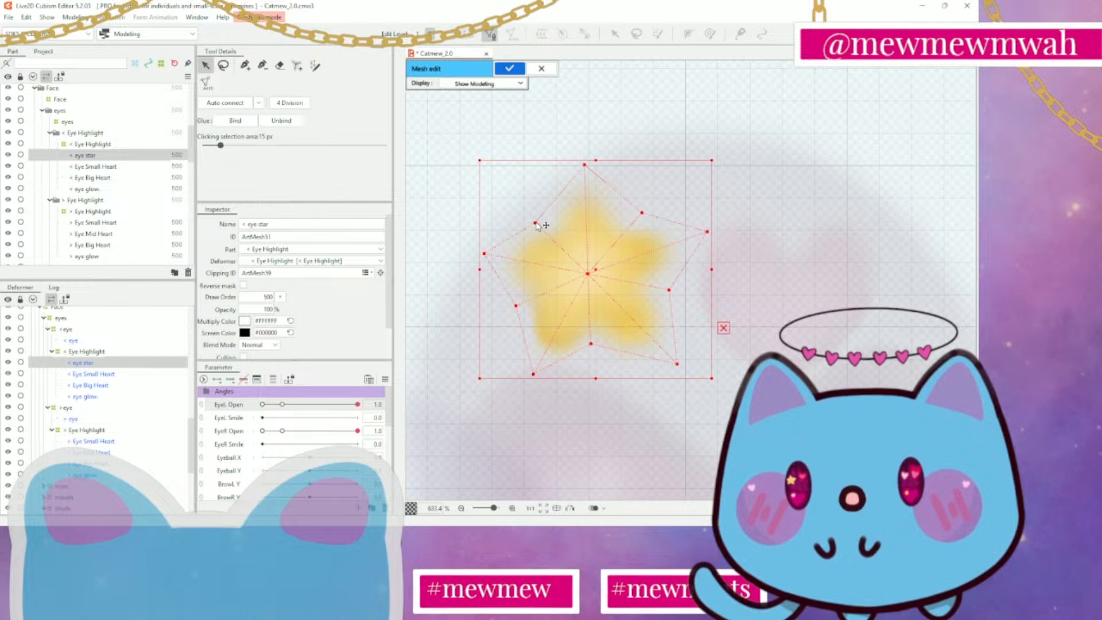
{"action": "left_click_drag", "start_coordinate": [534, 227], "coordinate": [544, 222]}
{"action": "left_click_drag", "start_coordinate": [687, 364], "coordinate": [684, 362]}
{"action": "scroll", "coordinate": [587, 265], "scroll_direction": "up", "scroll_amount": 2}
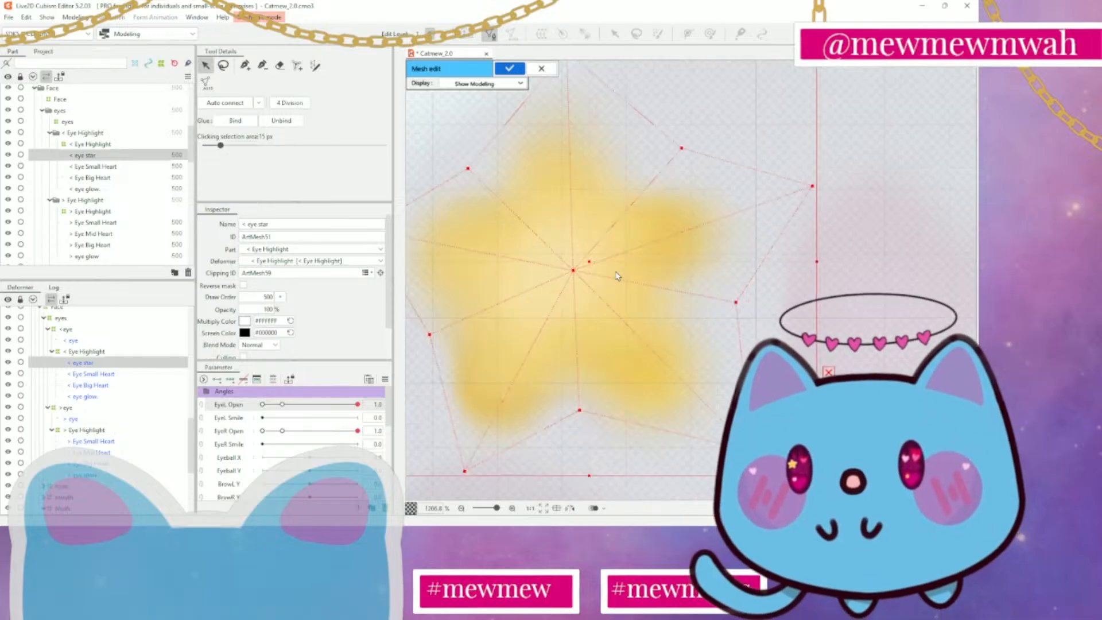
{"action": "mouse_move", "coordinate": [579, 273]}
{"action": "left_mouse_down"}
{"action": "mouse_move", "coordinate": [591, 265]}
{"action": "mouse_move", "coordinate": [569, 286]}
{"action": "left_mouse_up"}
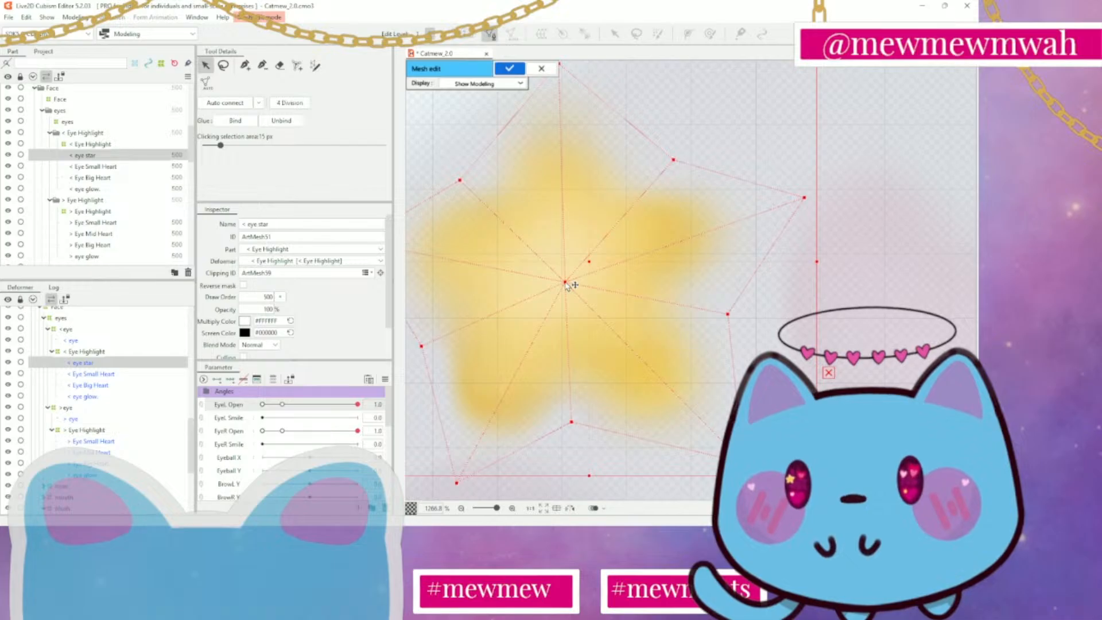
Pull the right and lower outline vertices of the star mesh in closer to the artwork, including the bottom notch and both lower tips
{"action": "left_click", "coordinate": [789, 345]}
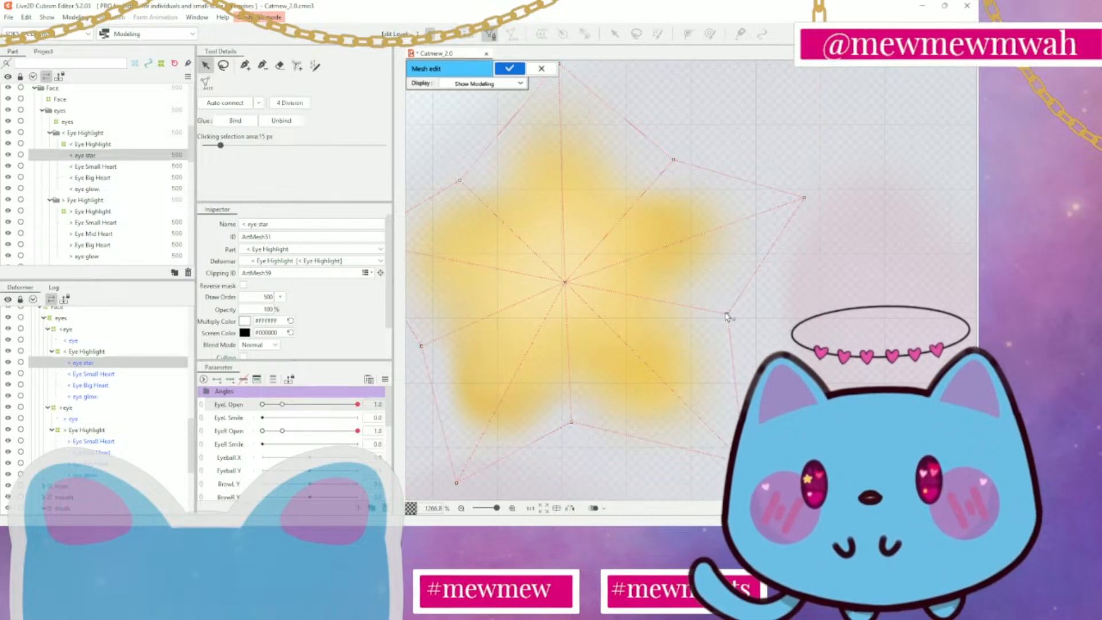
{"action": "left_click_drag", "start_coordinate": [727, 315], "coordinate": [705, 314]}
{"action": "left_click_drag", "start_coordinate": [805, 200], "coordinate": [770, 215]}
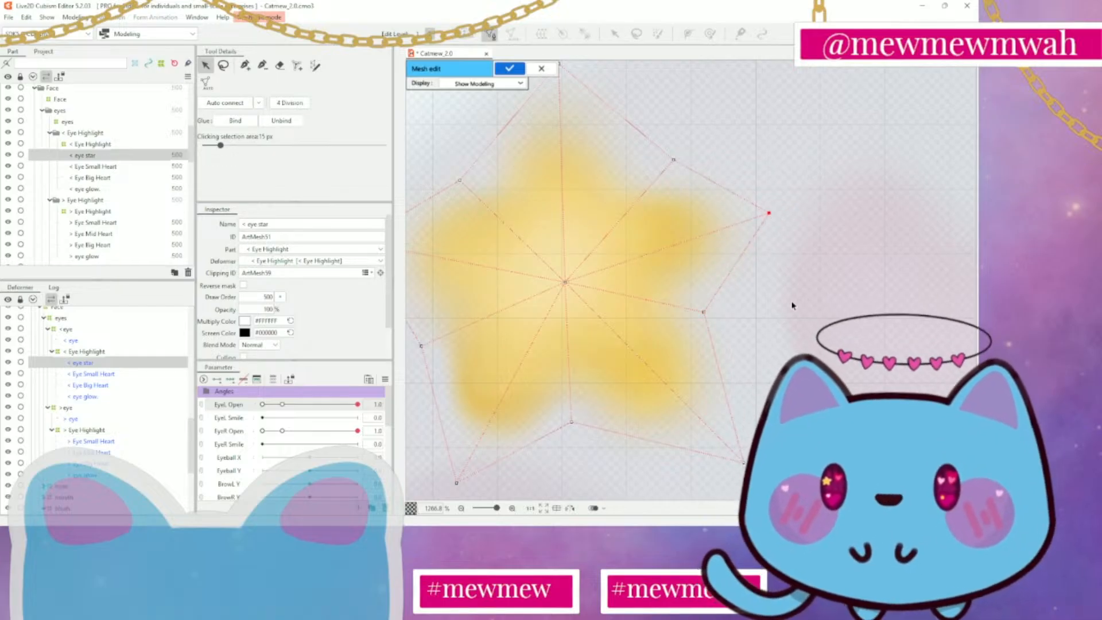
{"action": "left_click_drag", "start_coordinate": [792, 305], "coordinate": [798, 189]}
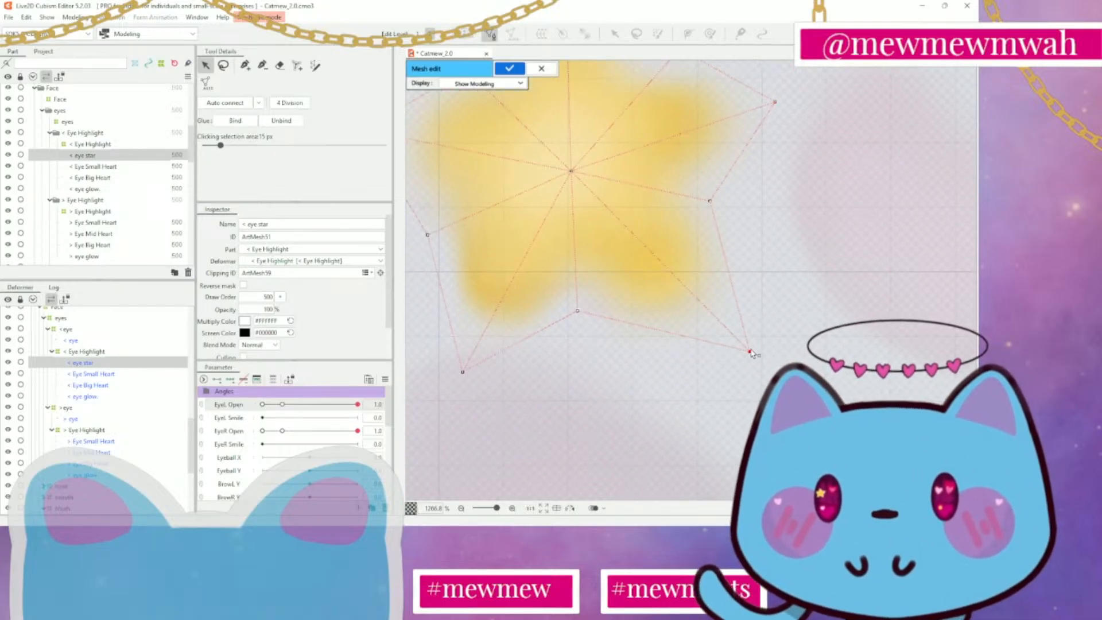
{"action": "left_click_drag", "start_coordinate": [751, 352], "coordinate": [734, 345]}
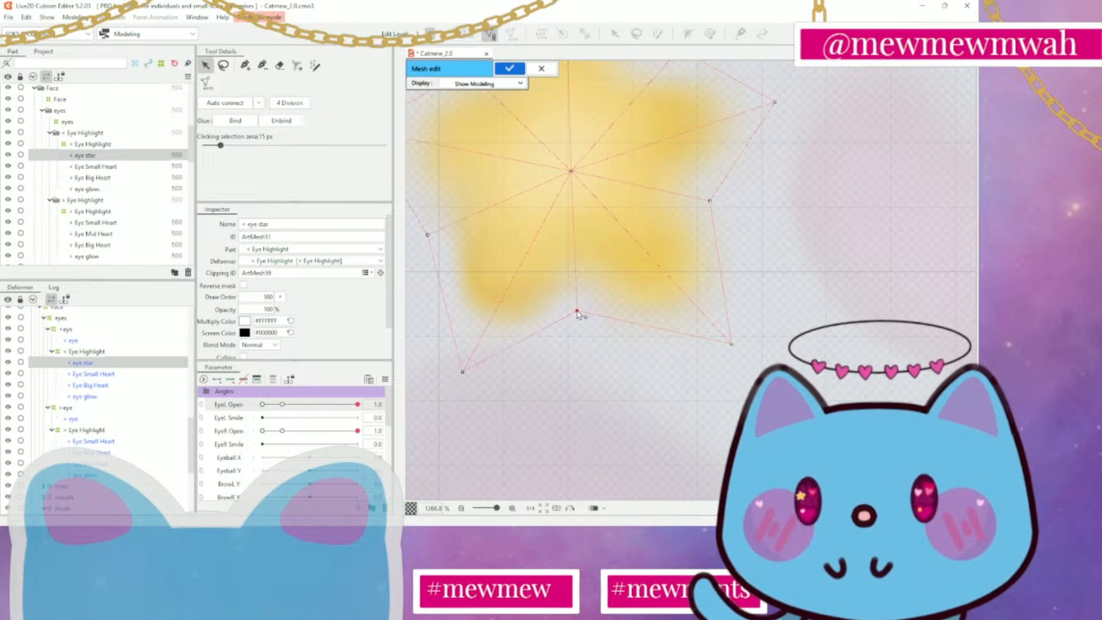
{"action": "left_click_drag", "start_coordinate": [578, 312], "coordinate": [581, 303]}
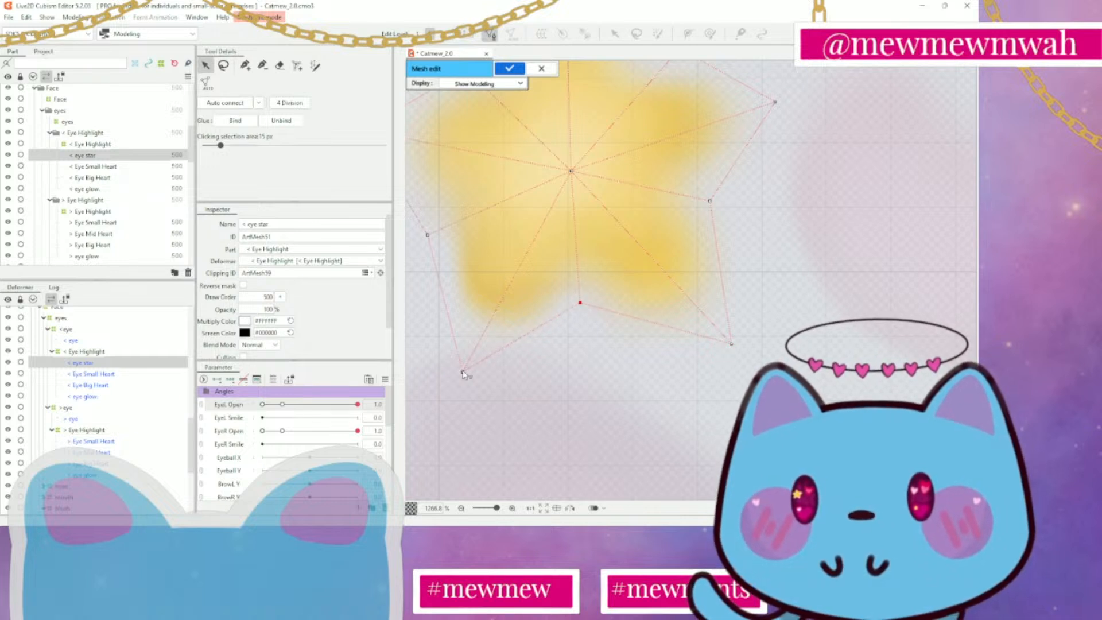
{"action": "mouse_move", "coordinate": [463, 372]}
{"action": "left_mouse_down"}
{"action": "mouse_move", "coordinate": [486, 366]}
{"action": "mouse_move", "coordinate": [478, 357]}
{"action": "left_mouse_up"}
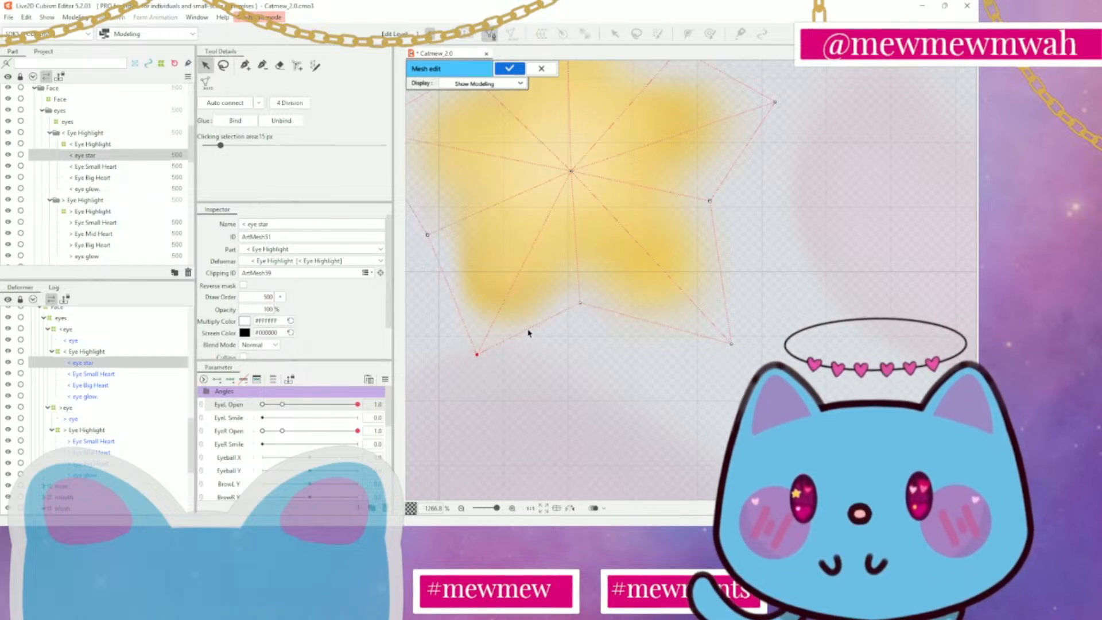
{"action": "mouse_move", "coordinate": [580, 303]}
{"action": "left_mouse_down"}
{"action": "mouse_move", "coordinate": [587, 314]}
{"action": "mouse_move", "coordinate": [591, 303]}
{"action": "left_mouse_up"}
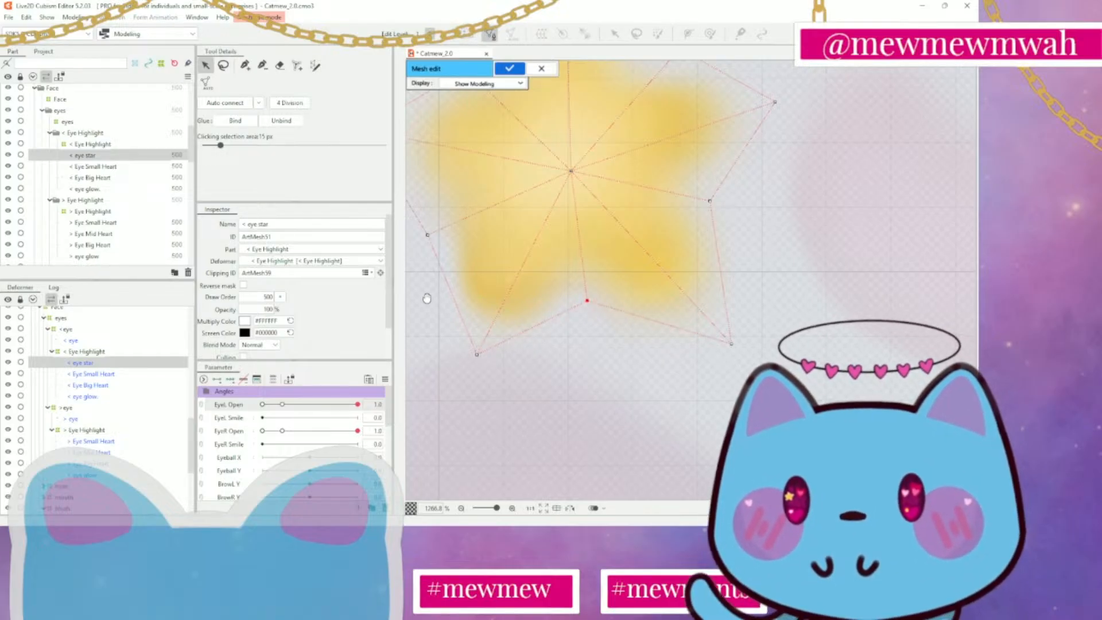
Reposition the left tip, the lower-left notch and both upper notch vertices of the mesh to follow the star's outline
{"action": "left_click_drag", "start_coordinate": [427, 300], "coordinate": [581, 402]}
{"action": "left_click_drag", "start_coordinate": [581, 337], "coordinate": [586, 323]}
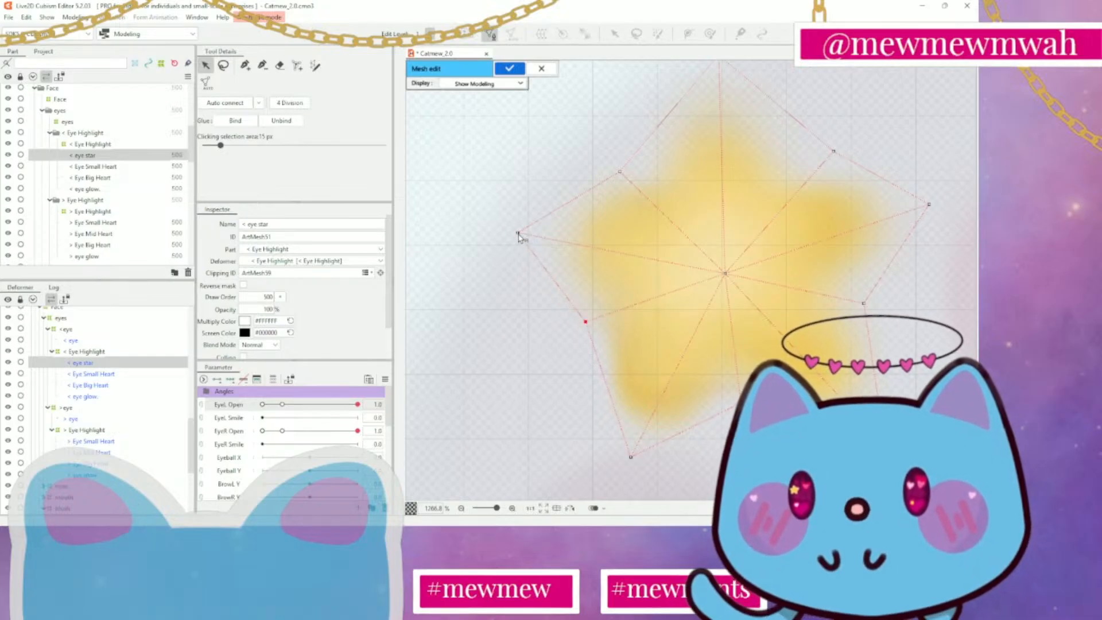
{"action": "left_click_drag", "start_coordinate": [519, 234], "coordinate": [520, 236]}
{"action": "left_click_drag", "start_coordinate": [735, 210], "coordinate": [670, 330]}
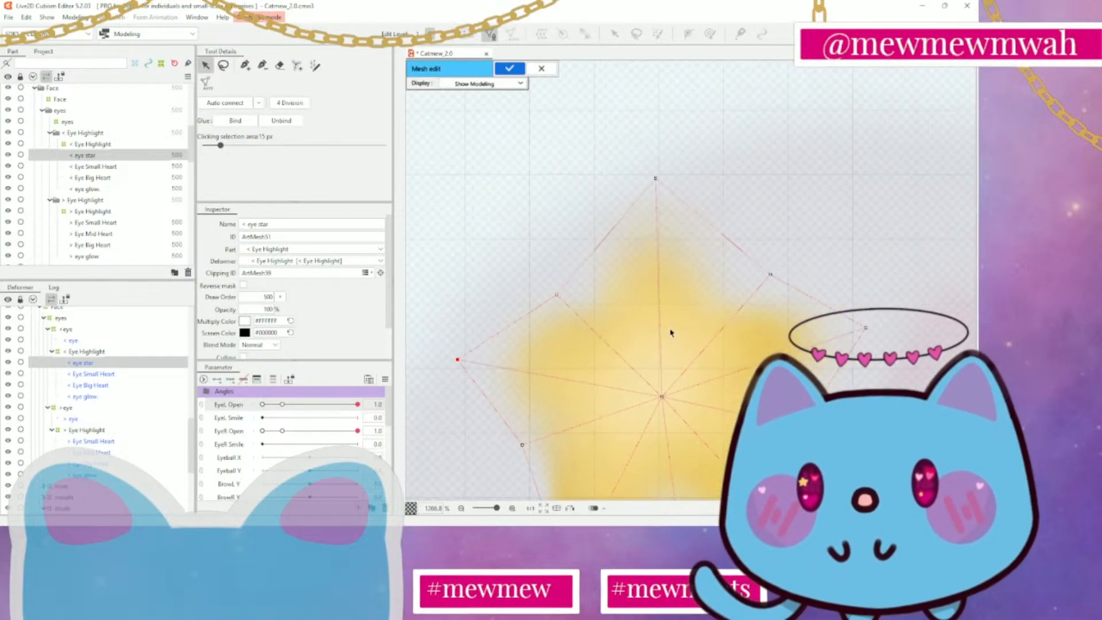
{"action": "left_click_drag", "start_coordinate": [557, 294], "coordinate": [579, 287]}
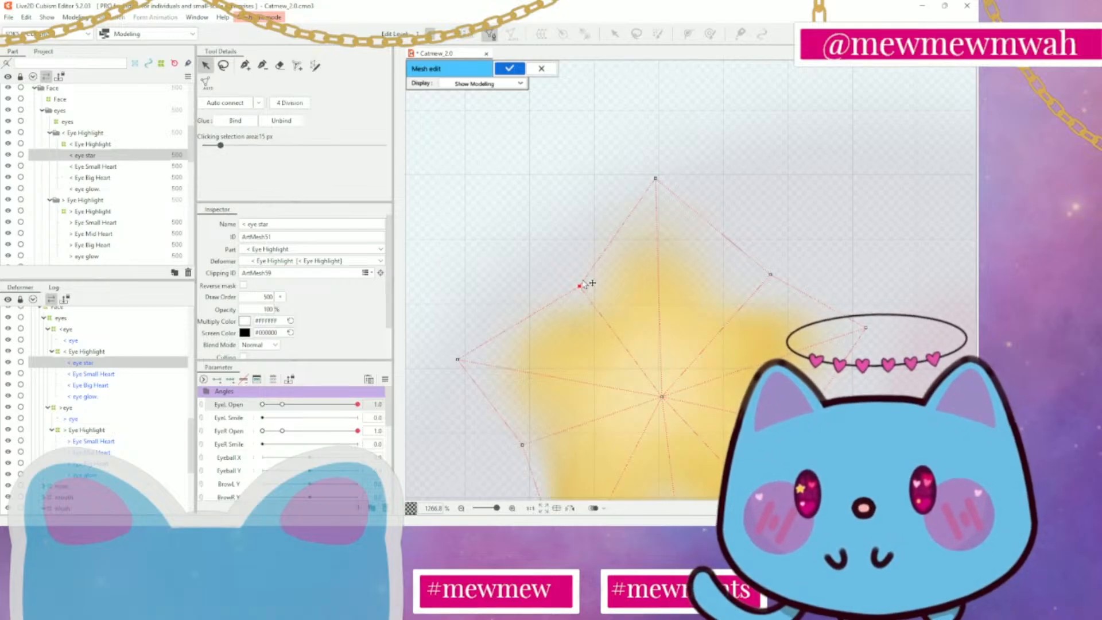
{"action": "left_click_drag", "start_coordinate": [582, 282], "coordinate": [569, 280]}
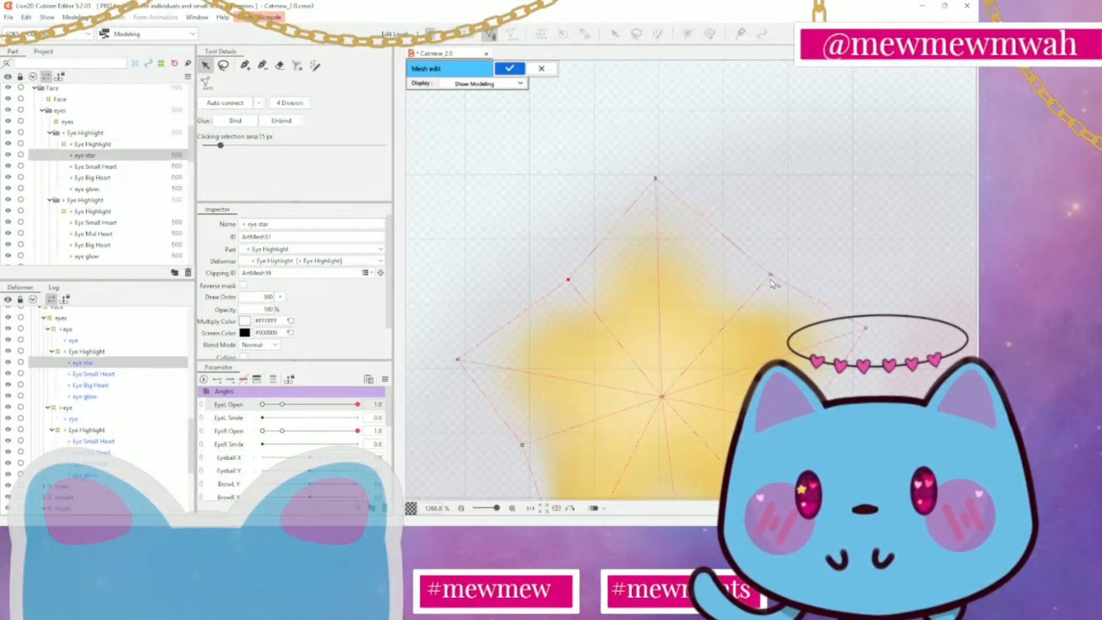
{"action": "left_click_drag", "start_coordinate": [771, 280], "coordinate": [752, 284]}
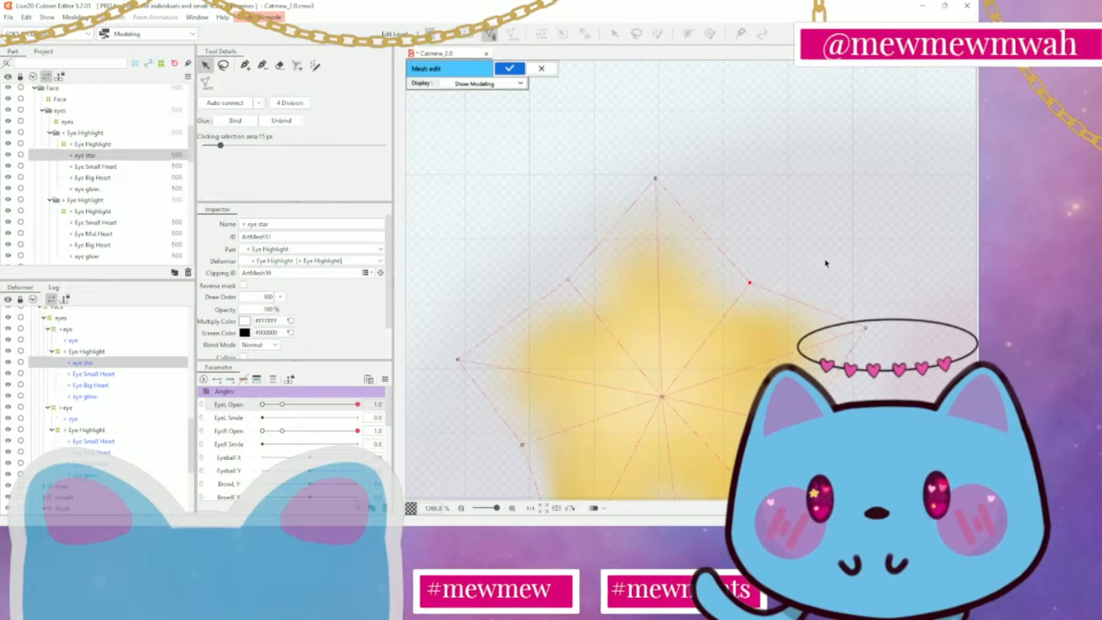
Add a mesh vertex on each side of the star's two lower points, connecting them to the centre vertex
{"action": "left_click_drag", "start_coordinate": [825, 261], "coordinate": [840, 158]}
{"action": "scroll", "coordinate": [840, 164], "scroll_direction": "down", "scroll_amount": 2}
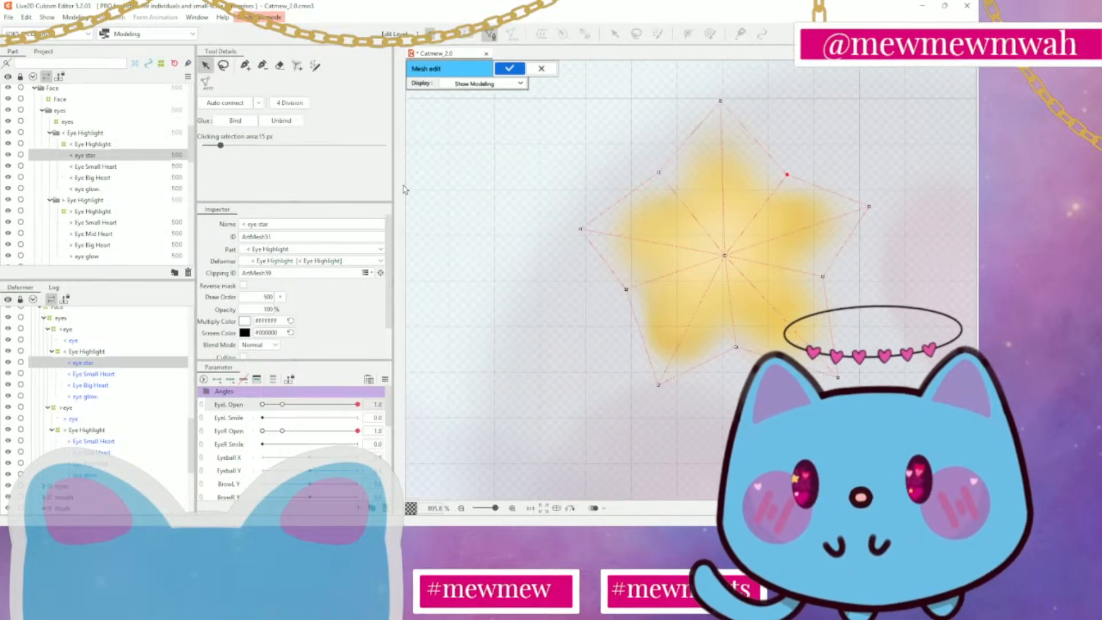
{"action": "left_click", "coordinate": [246, 65]}
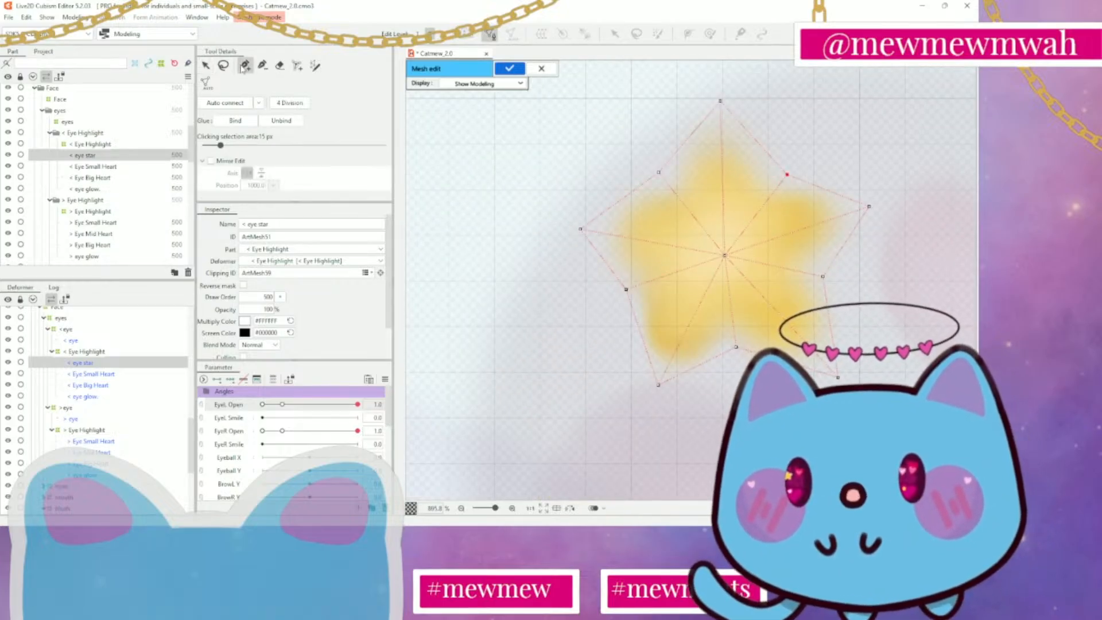
{"action": "left_click", "coordinate": [635, 344]}
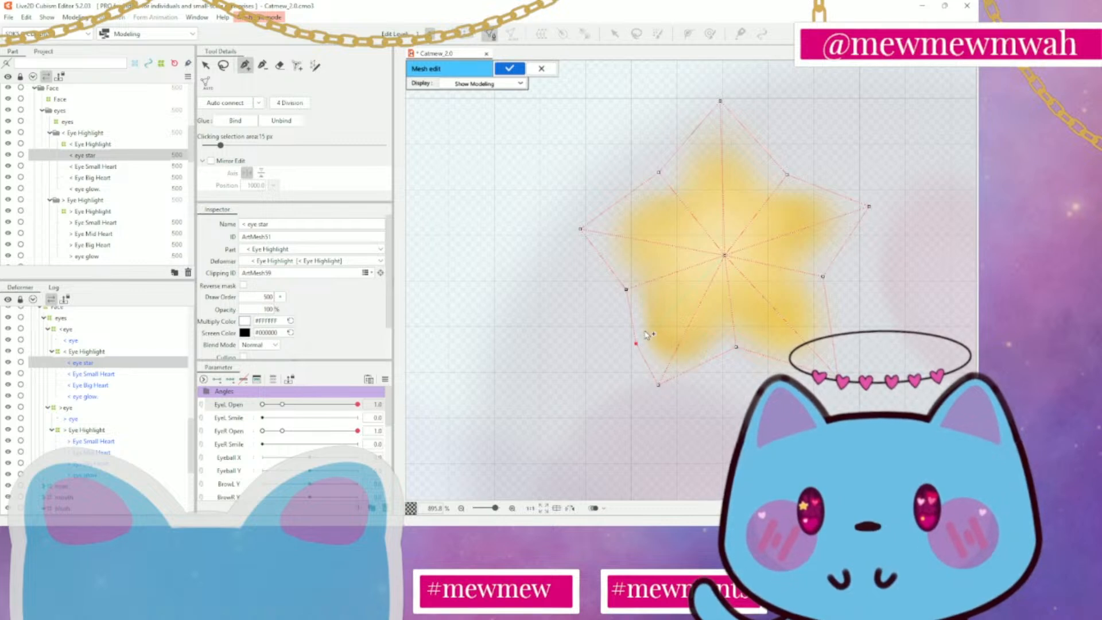
{"action": "mouse_move", "coordinate": [637, 343]}
{"action": "left_mouse_down"}
{"action": "mouse_move", "coordinate": [726, 257]}
{"action": "mouse_move", "coordinate": [710, 369]}
{"action": "left_mouse_up"}
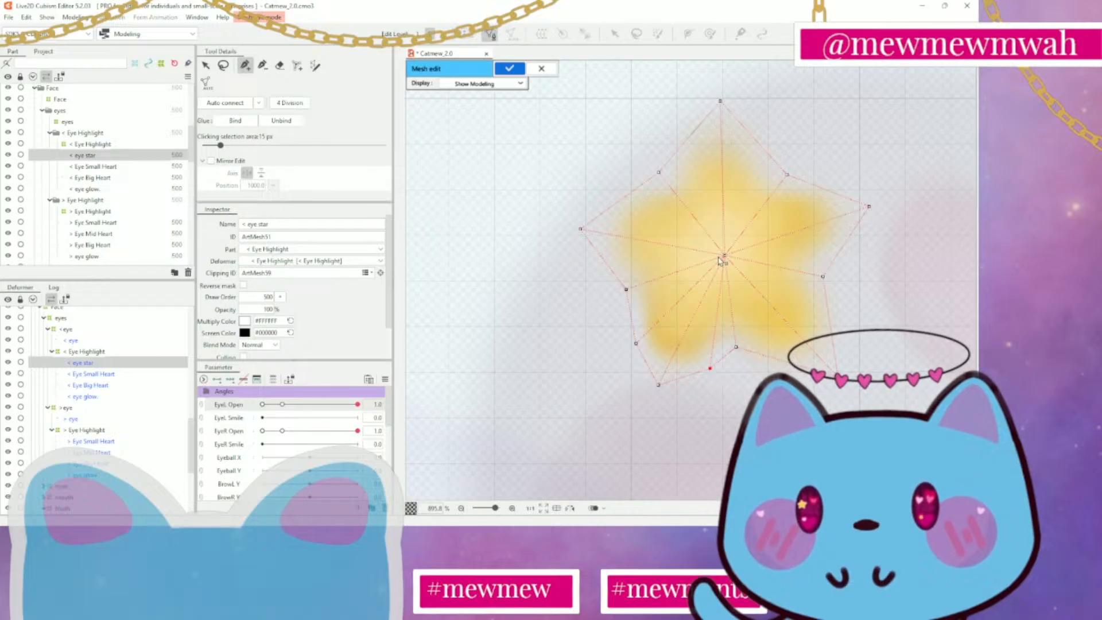
{"action": "left_click_drag", "start_coordinate": [726, 256], "coordinate": [779, 360]}
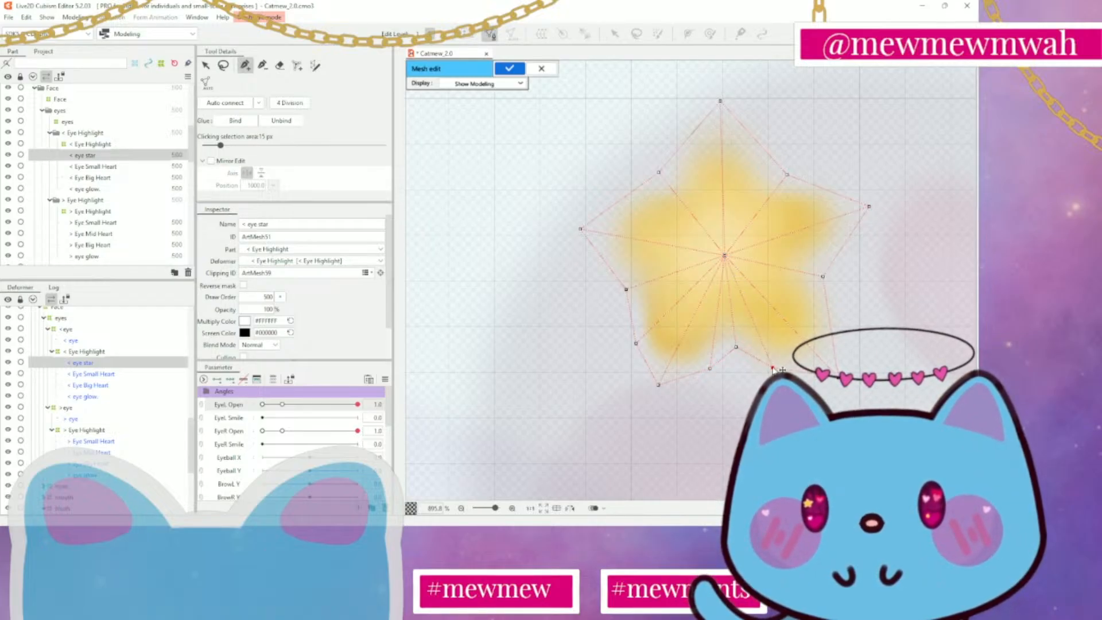
{"action": "left_click_drag", "start_coordinate": [726, 257], "coordinate": [829, 317]}
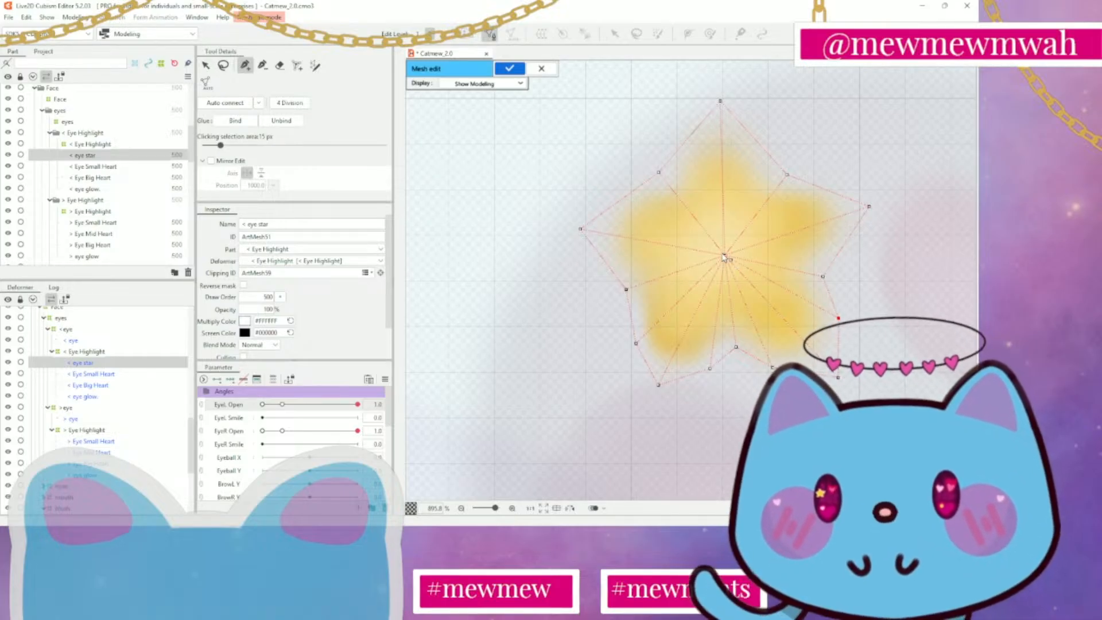
Add vertices on both sides of the star's right, top and left points, each joined to the centre vertex by an edge
{"action": "left_click_drag", "start_coordinate": [727, 259], "coordinate": [847, 242]}
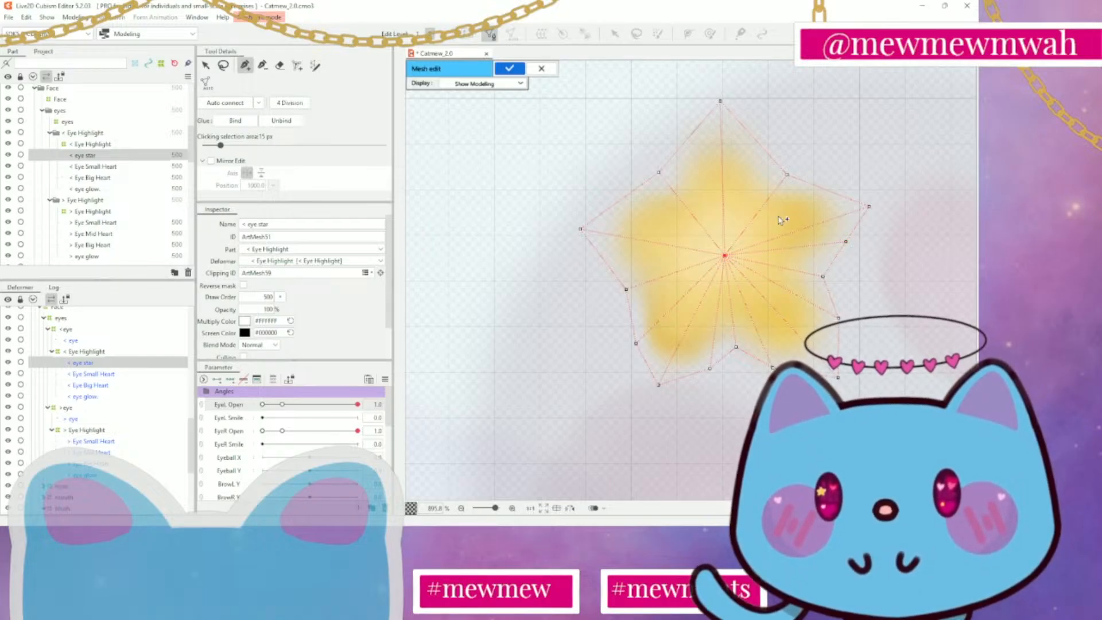
{"action": "left_click_drag", "start_coordinate": [726, 256], "coordinate": [825, 188]}
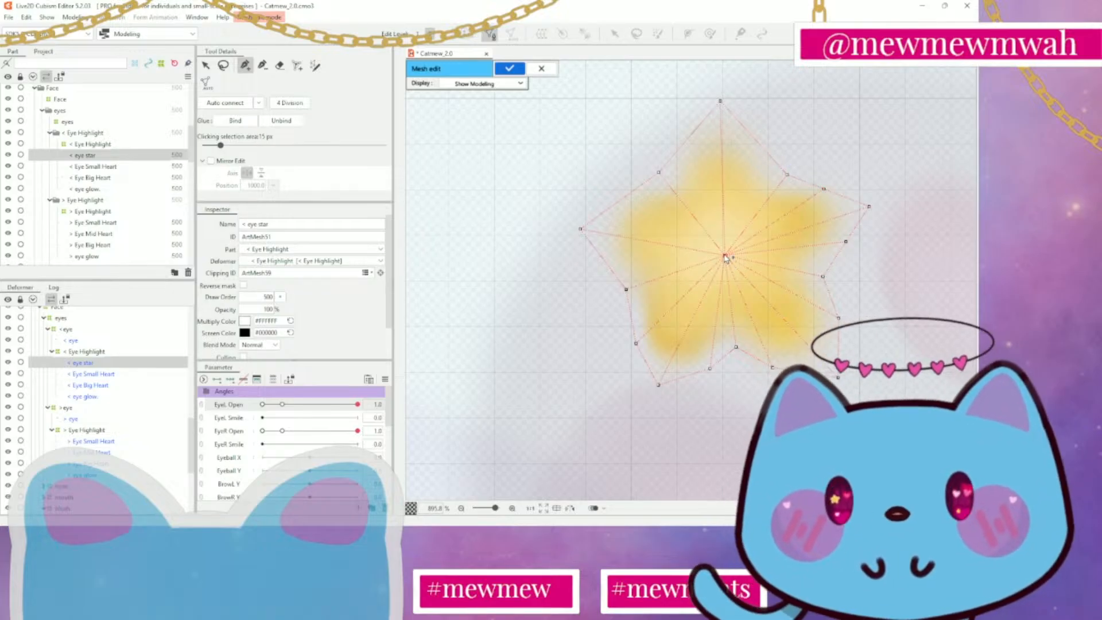
{"action": "left_click_drag", "start_coordinate": [726, 257], "coordinate": [758, 142]}
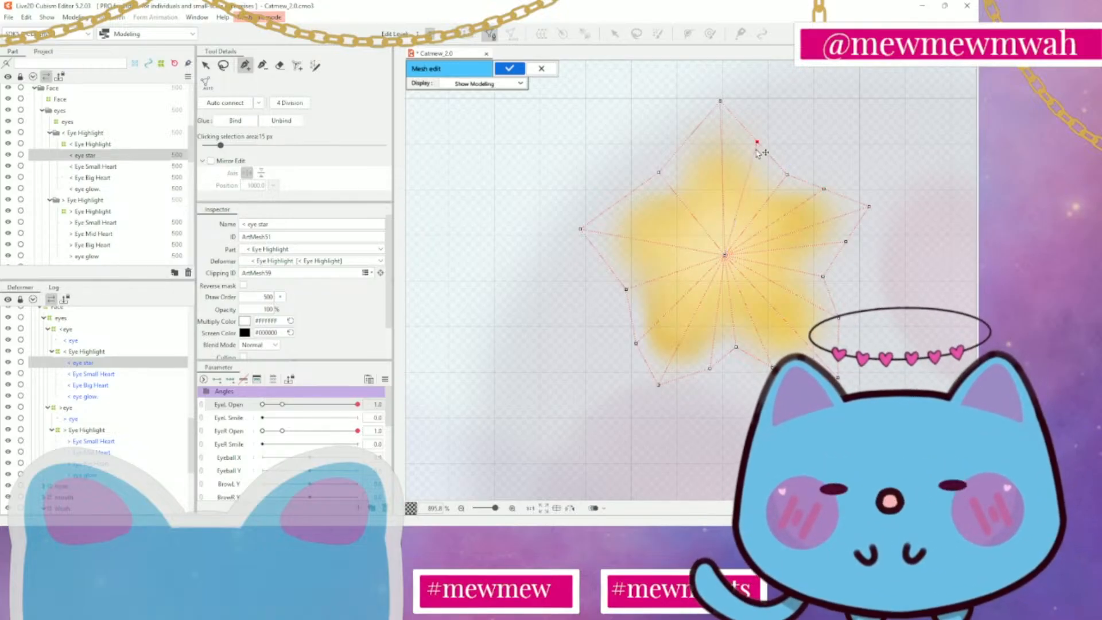
{"action": "left_click_drag", "start_coordinate": [726, 257], "coordinate": [691, 142]}
{"action": "left_click", "coordinate": [689, 140]}
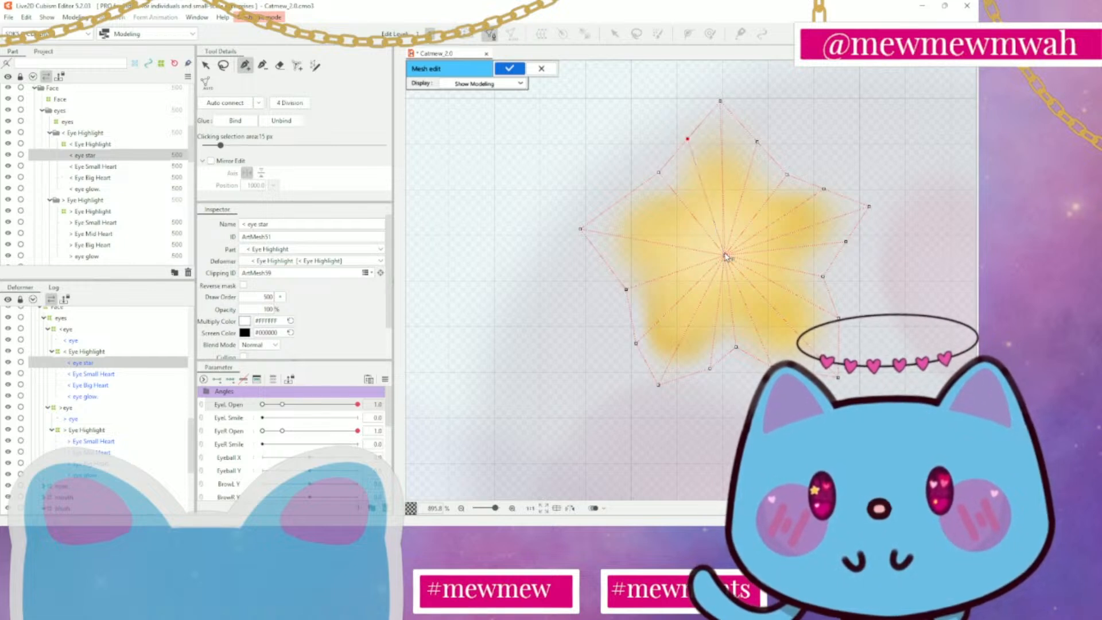
{"action": "left_click", "coordinate": [725, 256]}
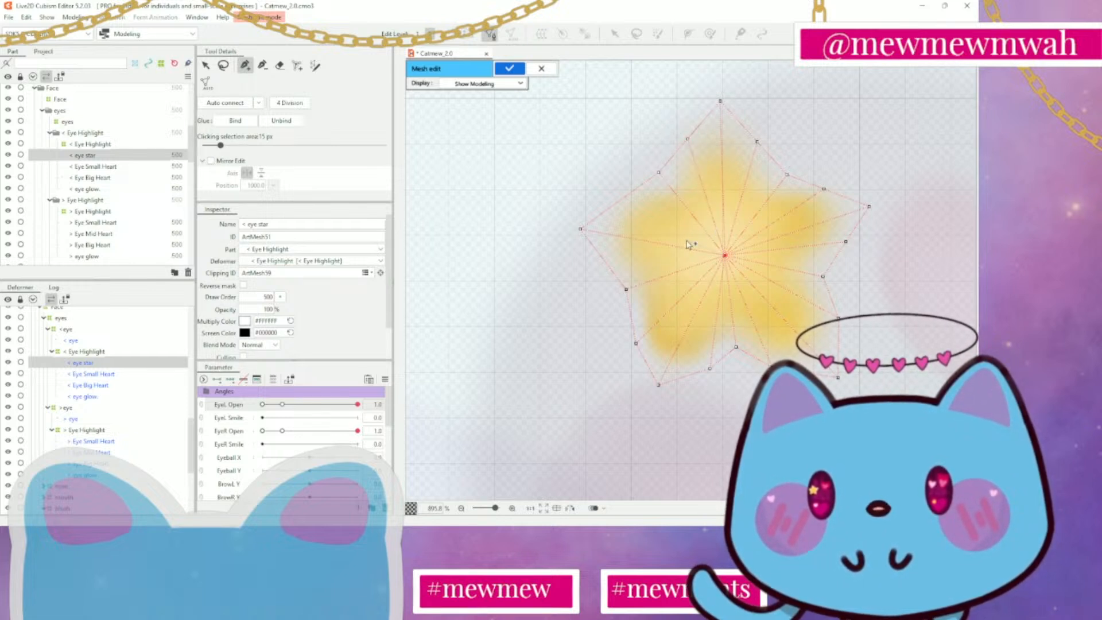
{"action": "left_click", "coordinate": [623, 201]}
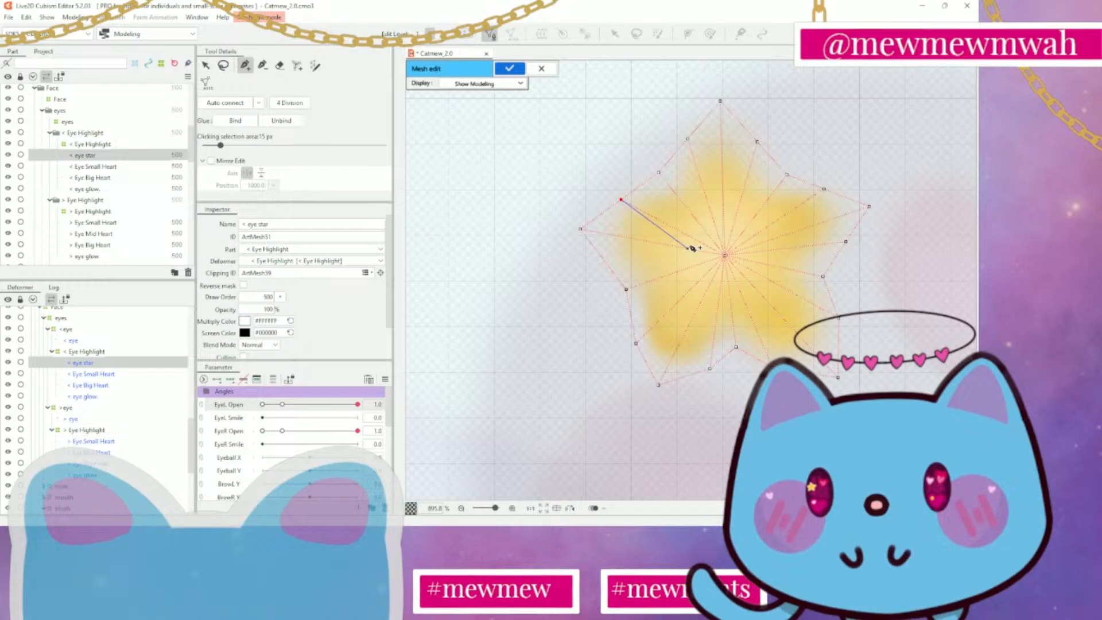
{"action": "left_click", "coordinate": [725, 256]}
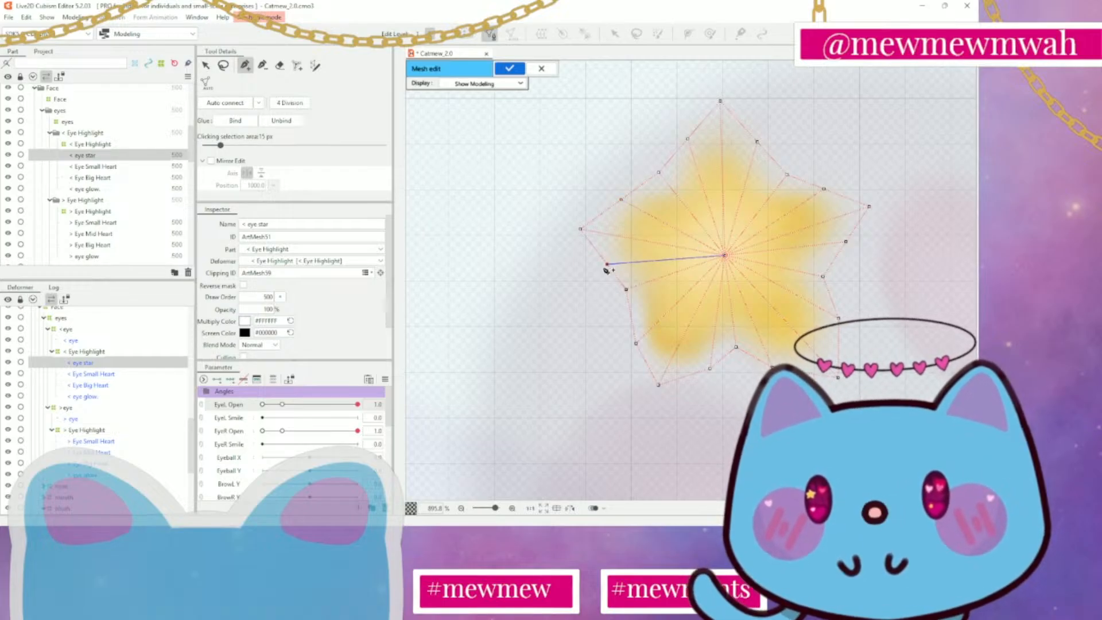
{"action": "left_click", "coordinate": [607, 268]}
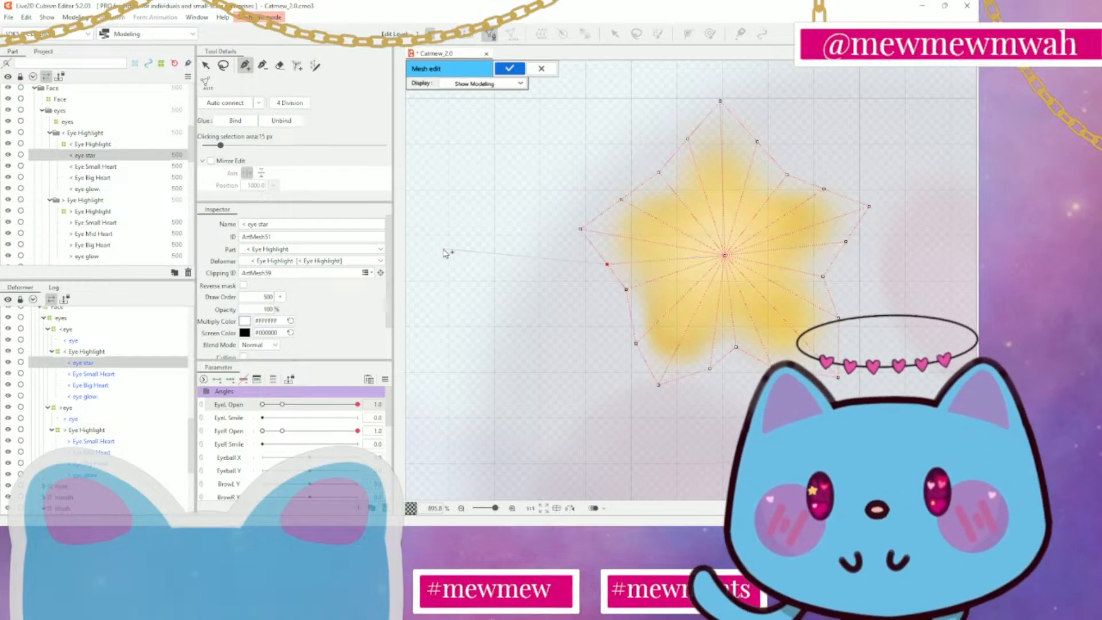
Adjust the vertices around the star's left arm, lower-left point and bottom notch for a tighter, rounder mesh outline
{"action": "left_click", "coordinate": [211, 67]}
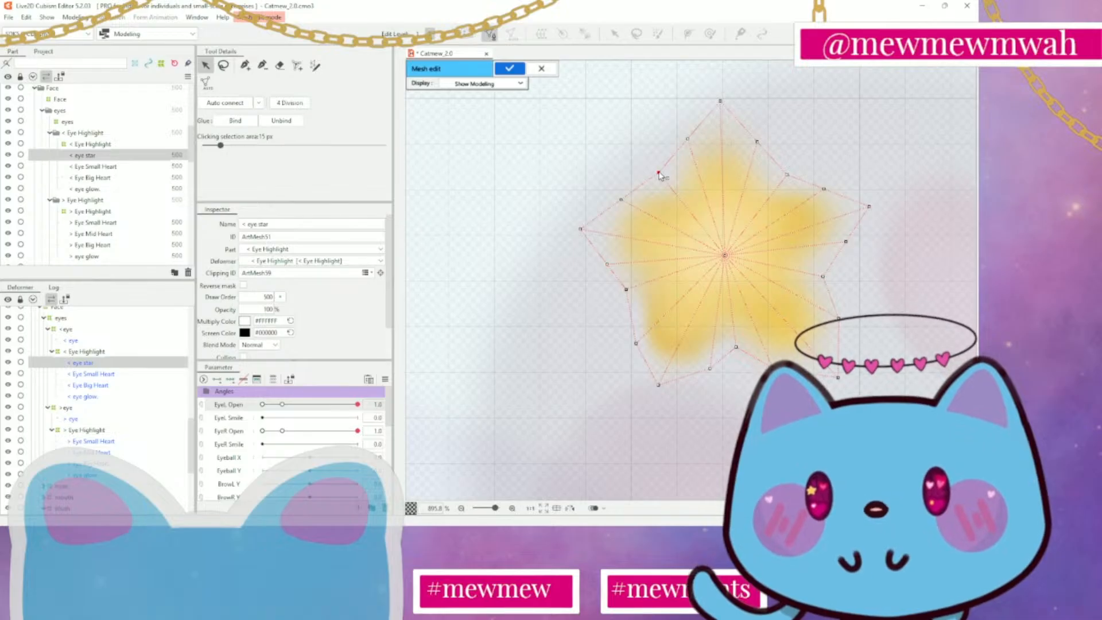
{"action": "left_click_drag", "start_coordinate": [660, 175], "coordinate": [666, 177]}
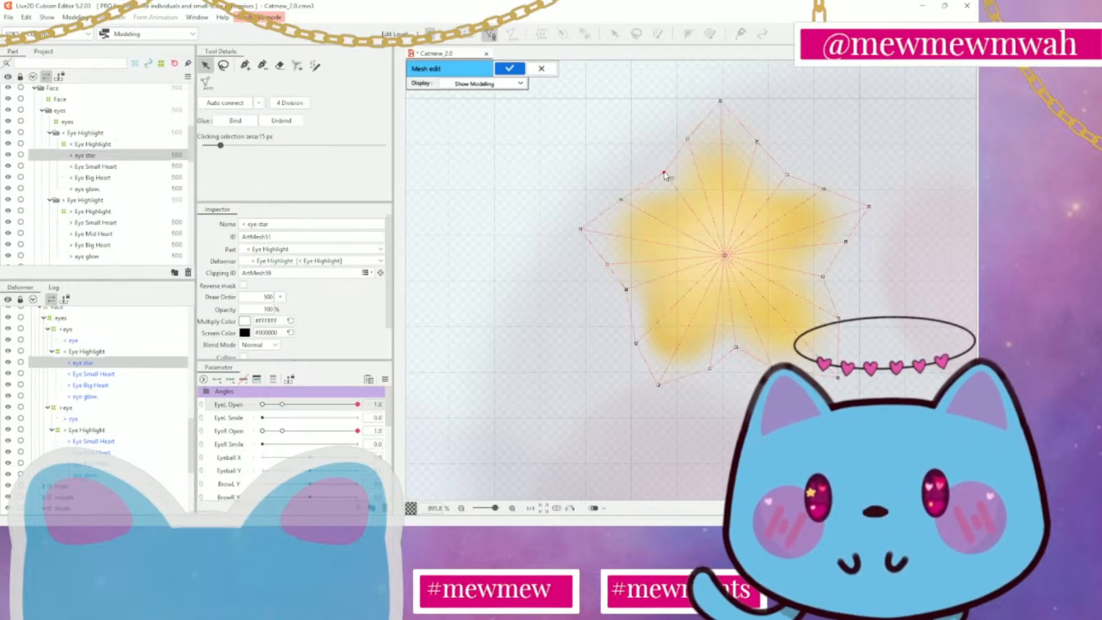
{"action": "left_click", "coordinate": [623, 195]}
{"action": "left_click_drag", "start_coordinate": [580, 230], "coordinate": [595, 234]}
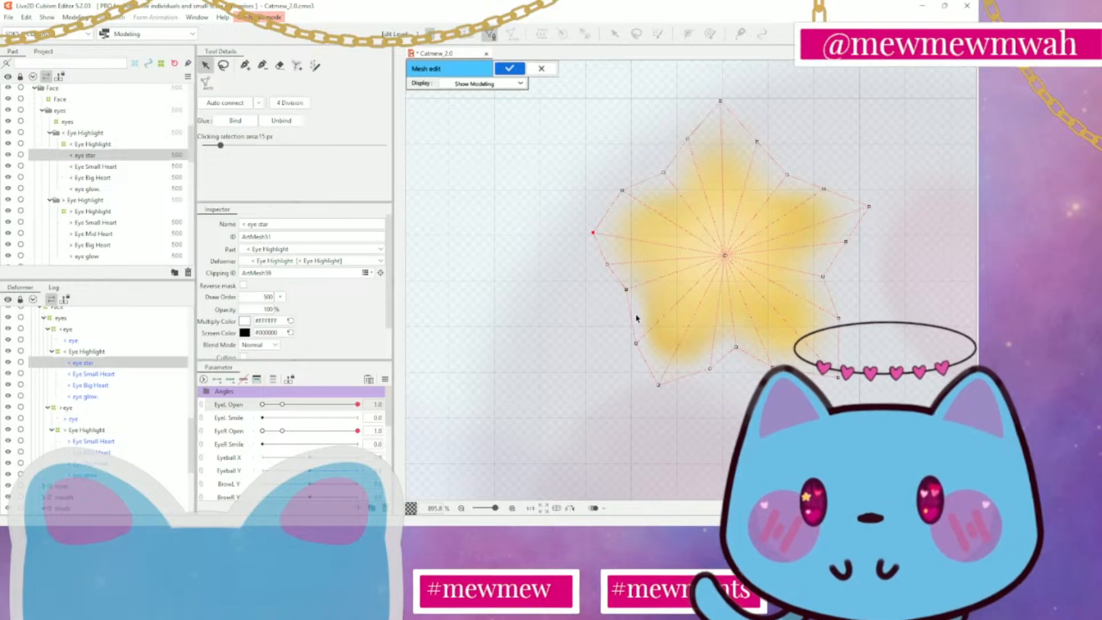
{"action": "left_click_drag", "start_coordinate": [658, 391], "coordinate": [658, 377]}
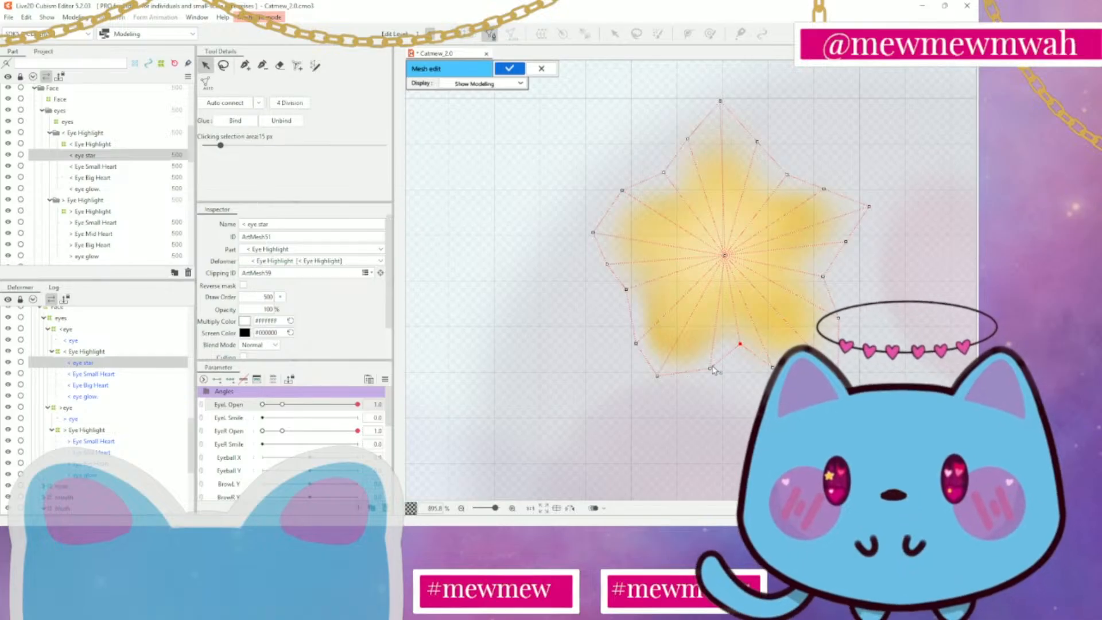
{"action": "left_click_drag", "start_coordinate": [659, 379], "coordinate": [664, 384]}
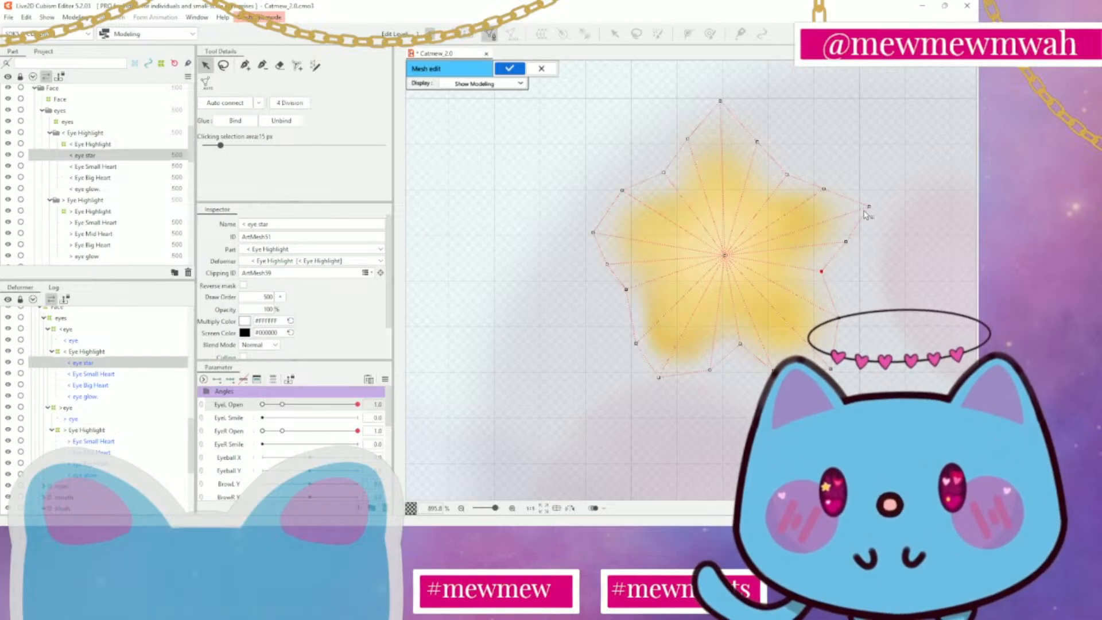
Pull the right and top tips of the mesh inward and even out the vertices beside them around the star
{"action": "left_click_drag", "start_coordinate": [870, 208], "coordinate": [847, 245]}
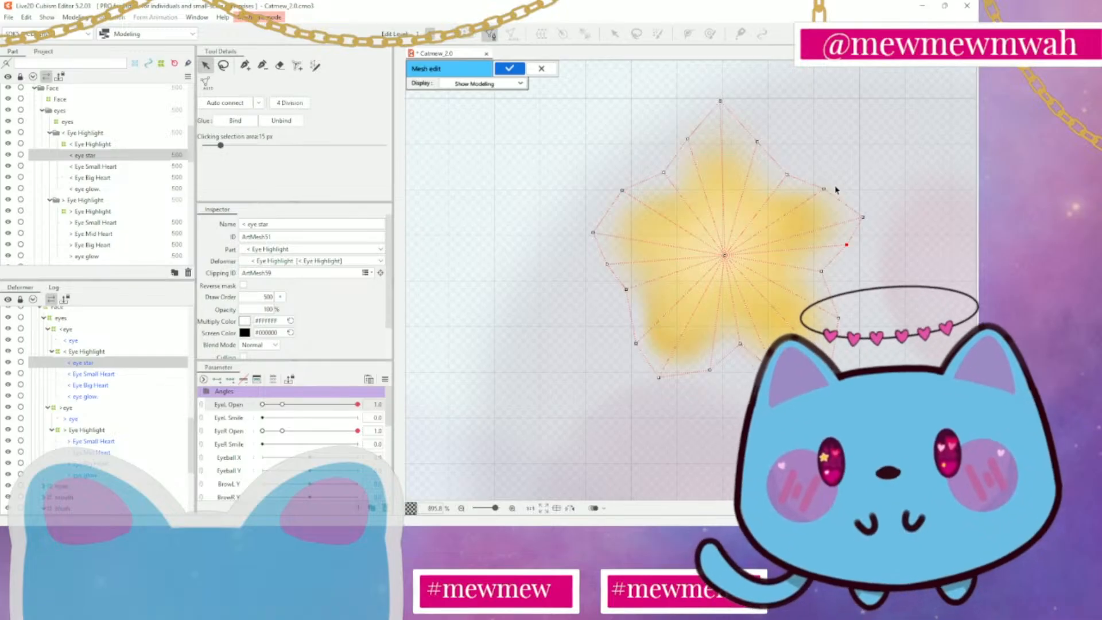
{"action": "mouse_move", "coordinate": [825, 190]}
{"action": "left_mouse_down"}
{"action": "mouse_move", "coordinate": [861, 213]}
{"action": "mouse_move", "coordinate": [830, 192]}
{"action": "left_mouse_up"}
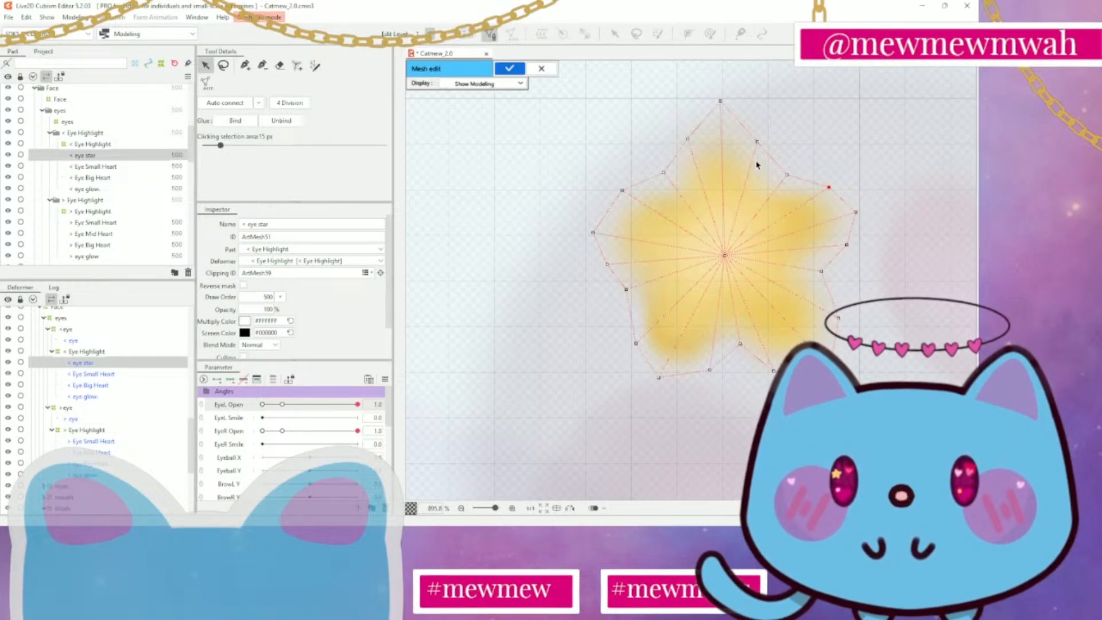
{"action": "left_click_drag", "start_coordinate": [725, 104], "coordinate": [688, 146]}
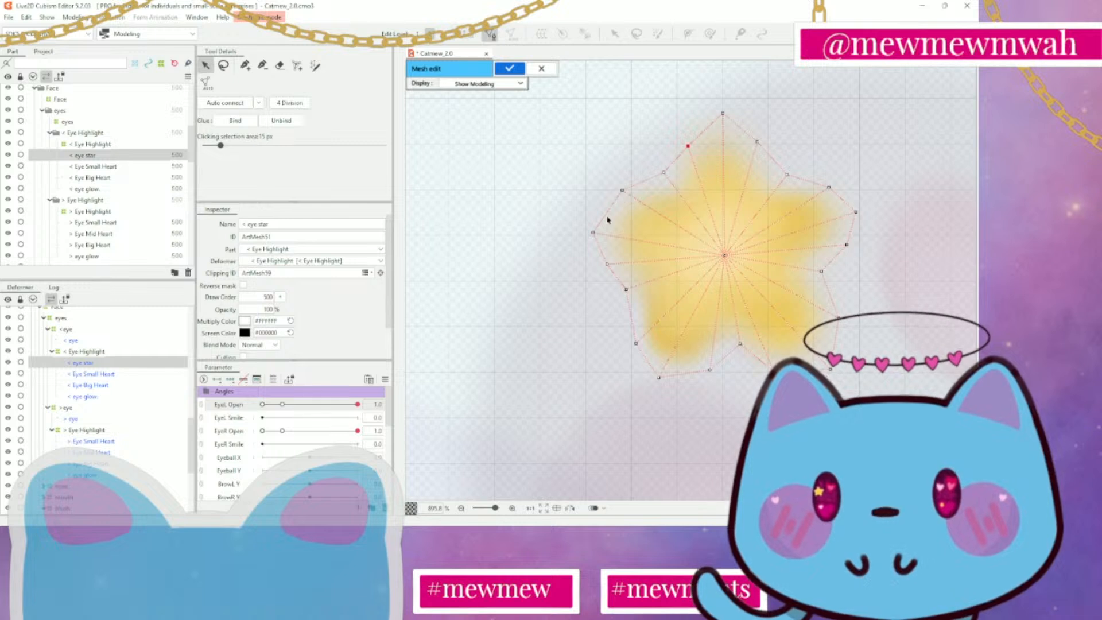
{"action": "scroll", "coordinate": [701, 390], "scroll_direction": "down", "scroll_amount": 2}
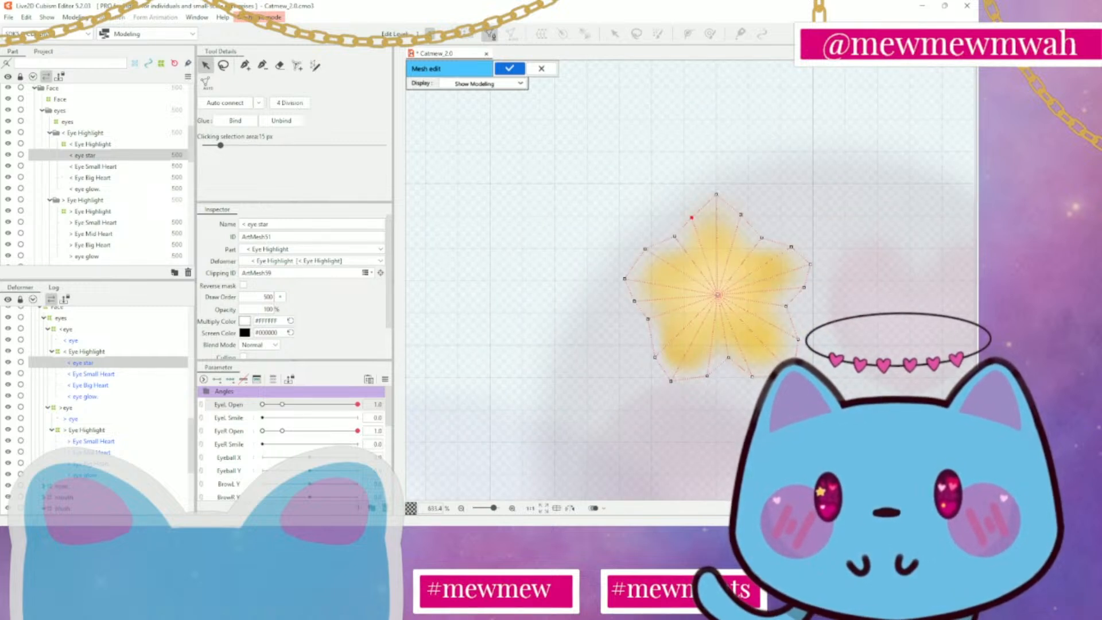
Reposition the mesh vertices at the star's bottom notch and leave mesh editing
{"action": "left_click", "coordinate": [724, 359]}
{"action": "left_click", "coordinate": [707, 377]}
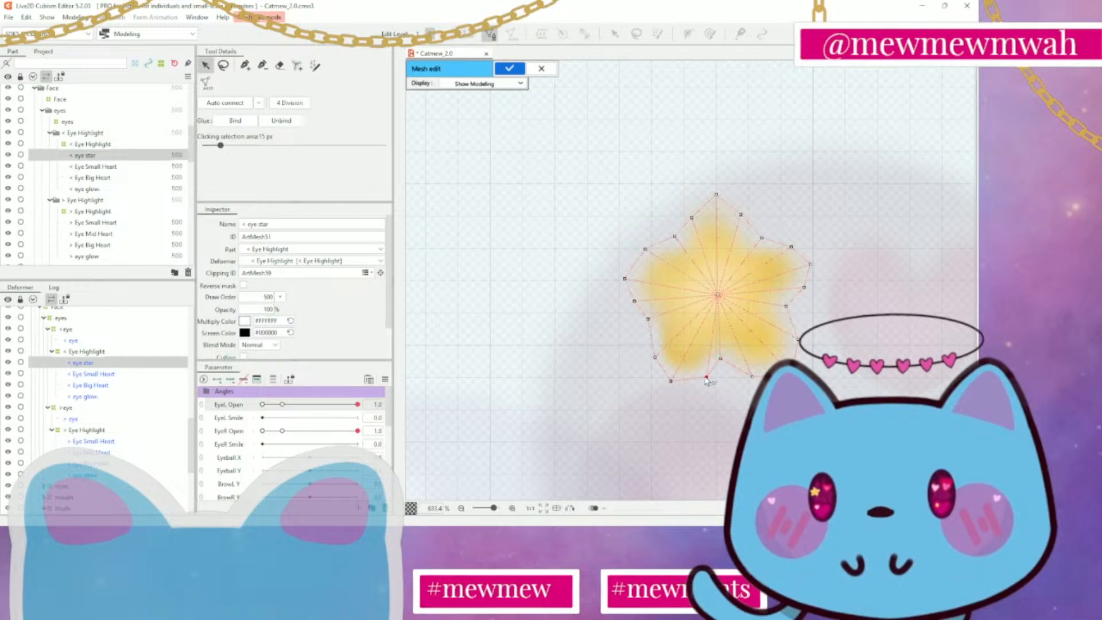
{"action": "left_click_drag", "start_coordinate": [720, 359], "coordinate": [724, 359]}
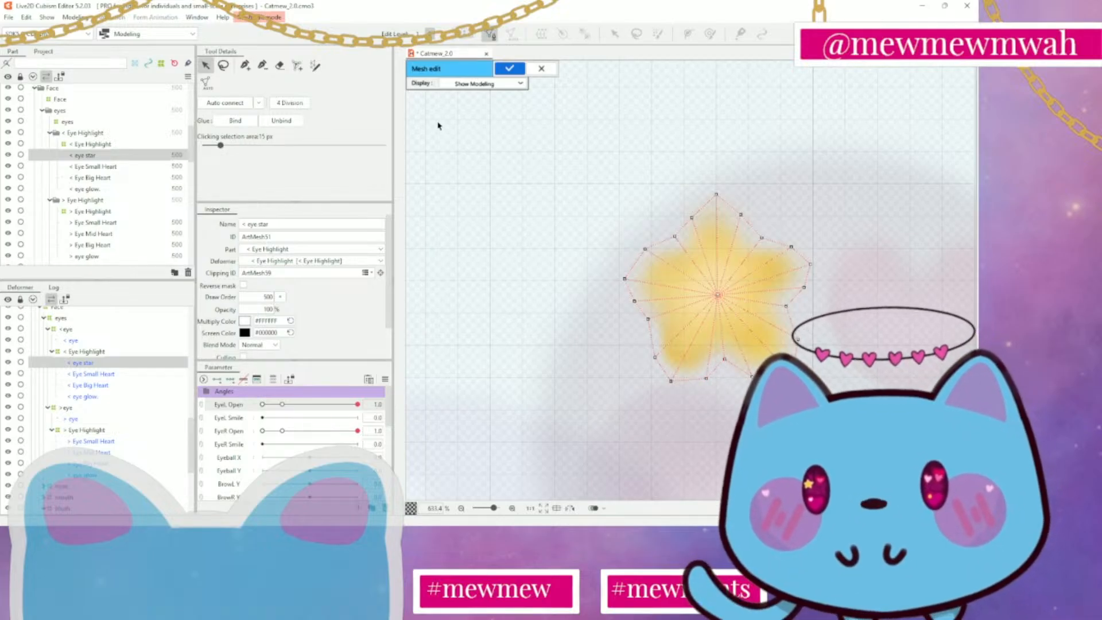
{"action": "left_click", "coordinate": [540, 68]}
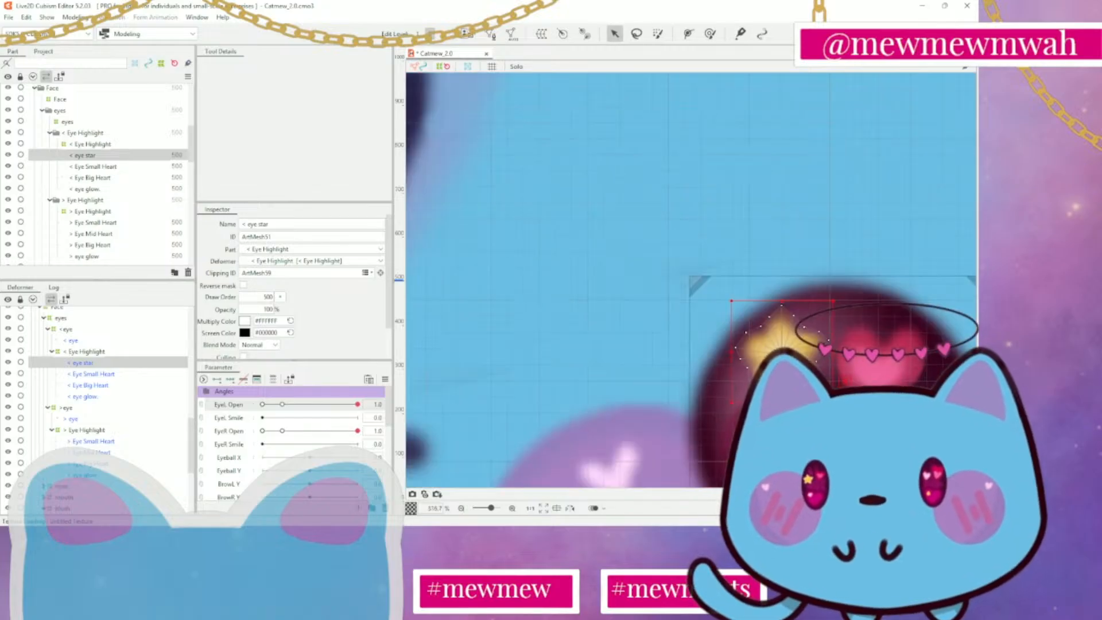
Inspect the meshes of < eye star, the hearts and glow in > Eye Highlight, and < Eye Small Heart
{"action": "left_click", "coordinate": [849, 251]}
{"action": "left_click_drag", "start_coordinate": [849, 251], "coordinate": [773, 248]}
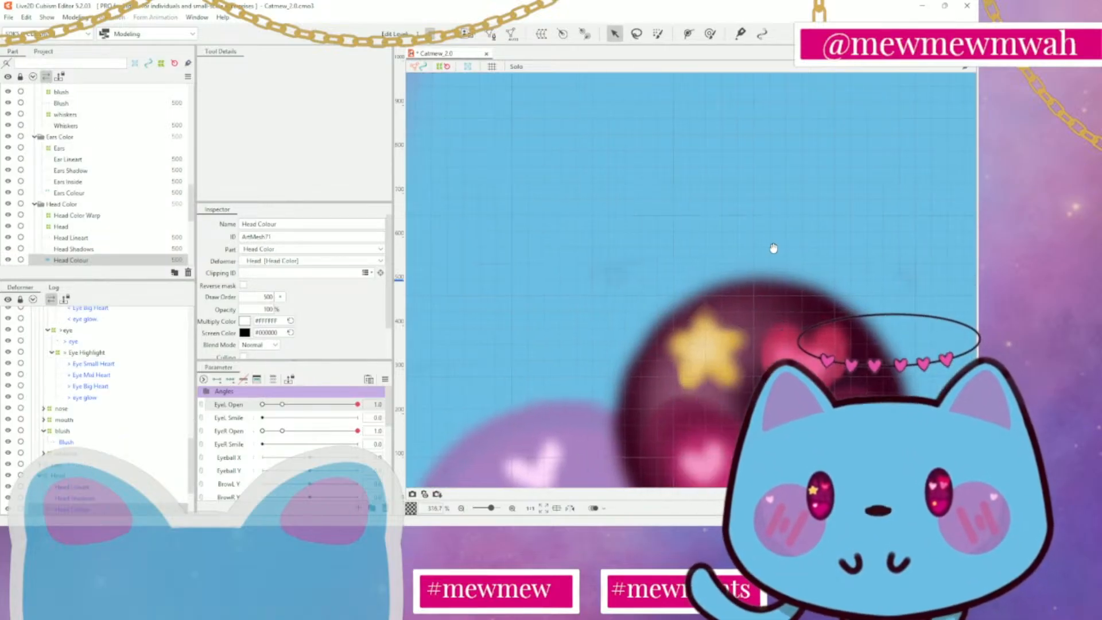
{"action": "left_click", "coordinate": [680, 346]}
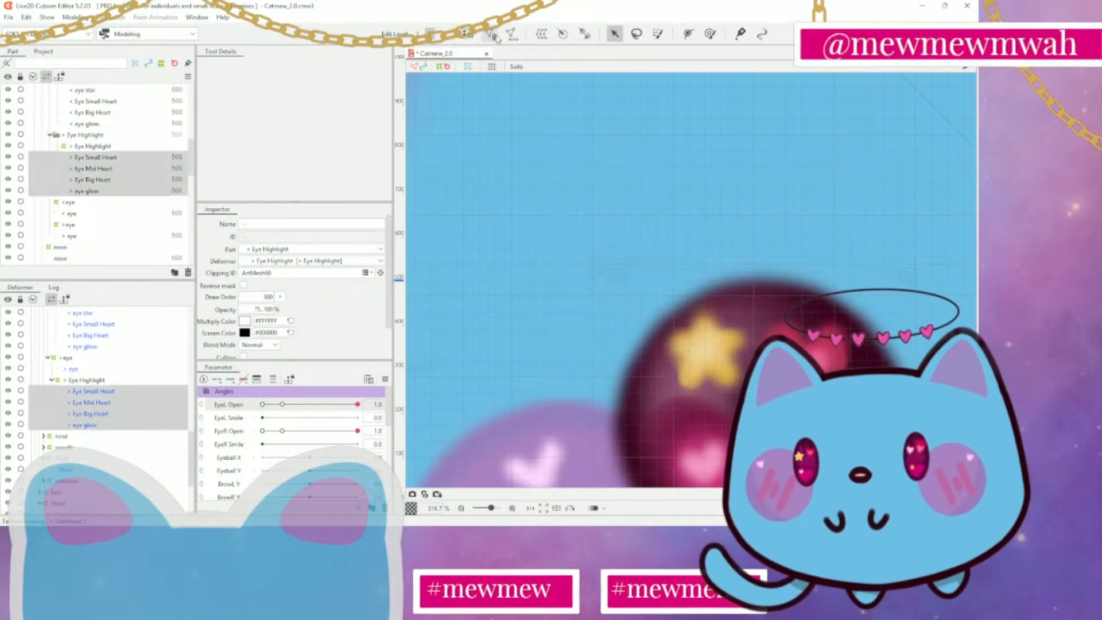
{"action": "left_click", "coordinate": [497, 38]}
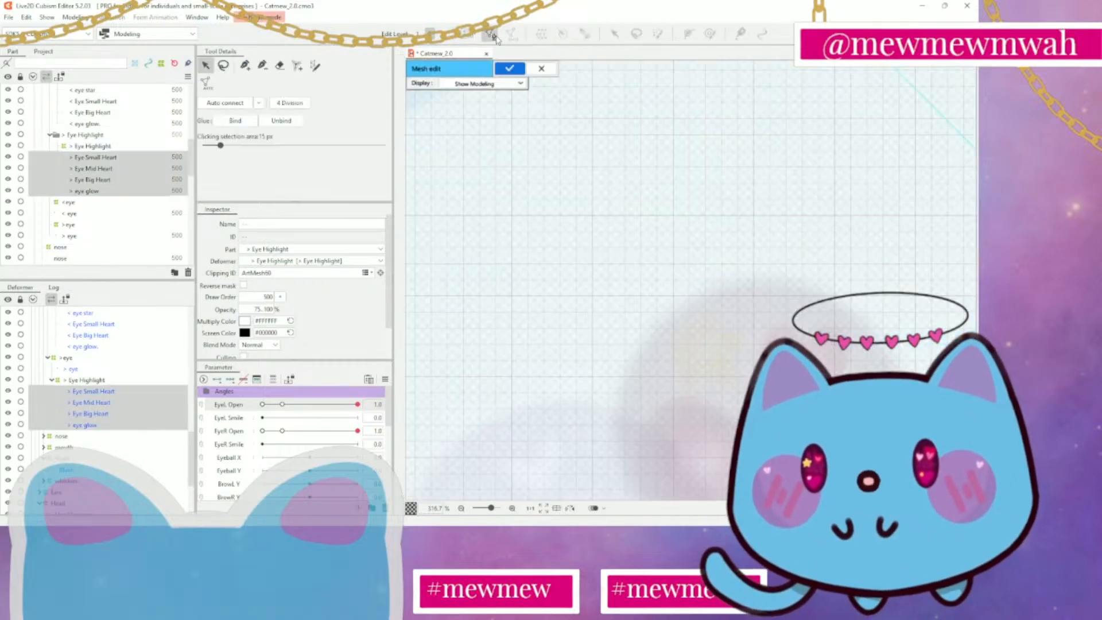
{"action": "left_click", "coordinate": [497, 38]}
{"action": "left_click", "coordinate": [111, 158]}
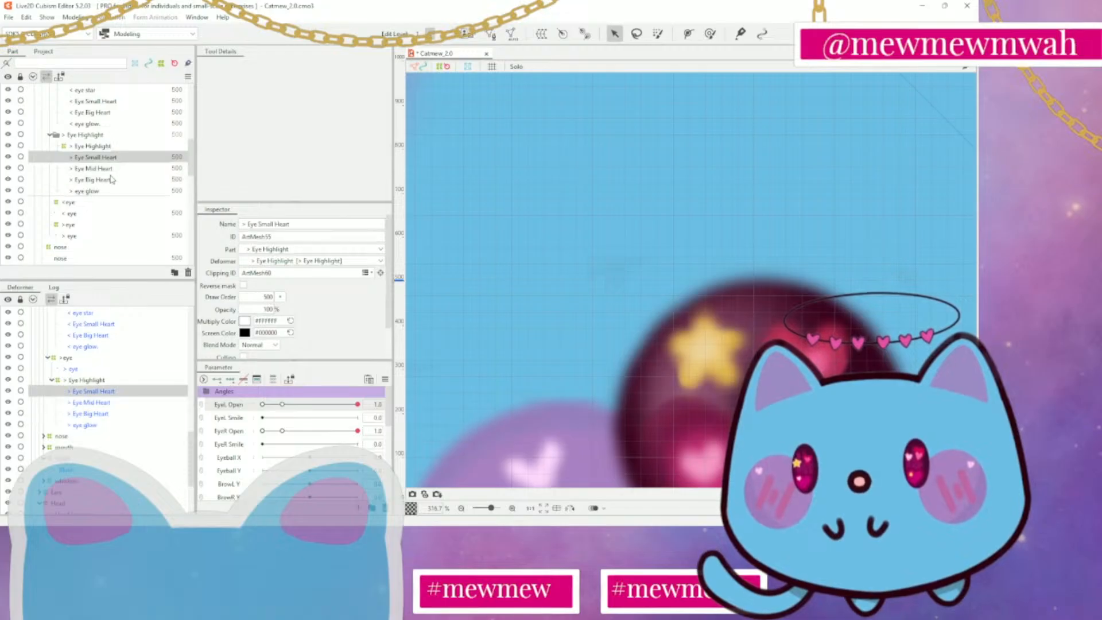
{"action": "left_click", "coordinate": [112, 168]}
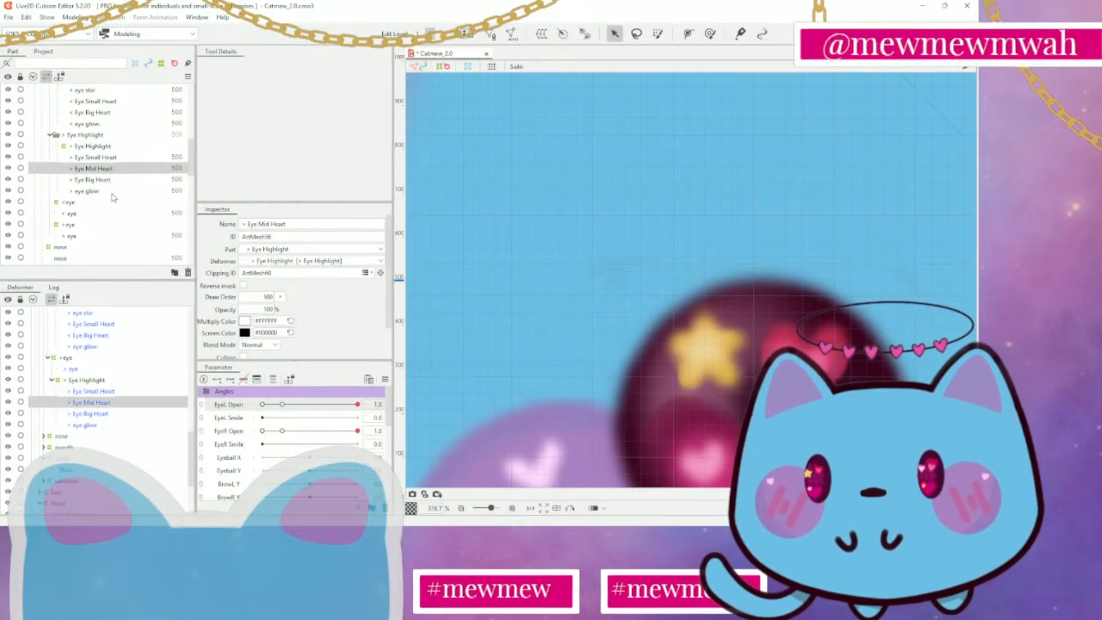
{"action": "left_click", "coordinate": [119, 180]}
{"action": "left_click", "coordinate": [117, 191]}
{"action": "scroll", "coordinate": [118, 188], "scroll_direction": "up", "scroll_amount": 3}
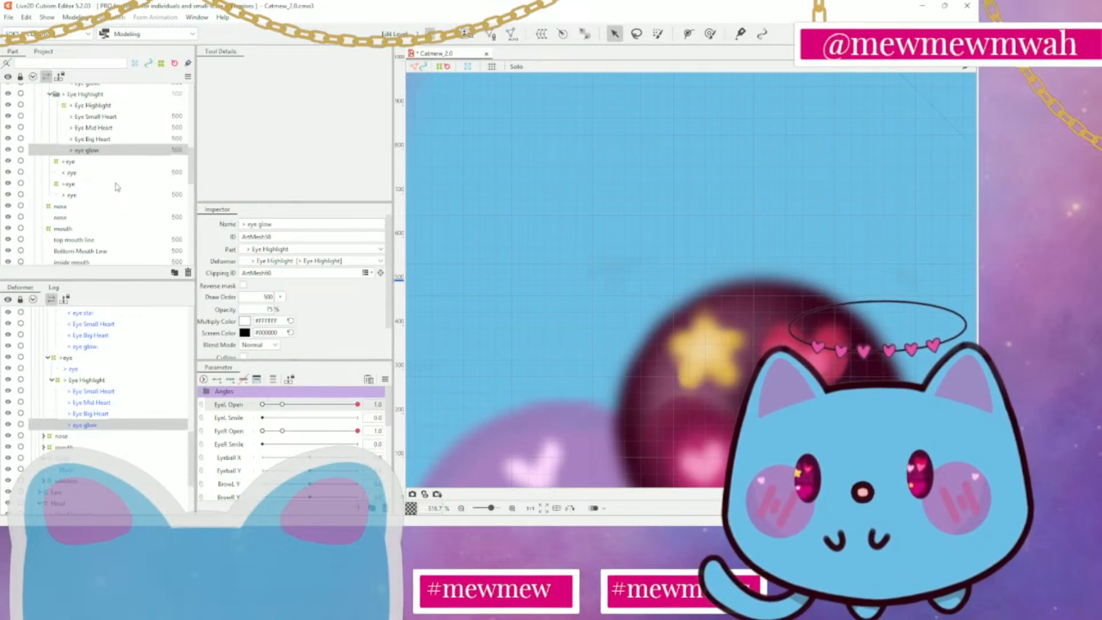
{"action": "left_click", "coordinate": [96, 181]}
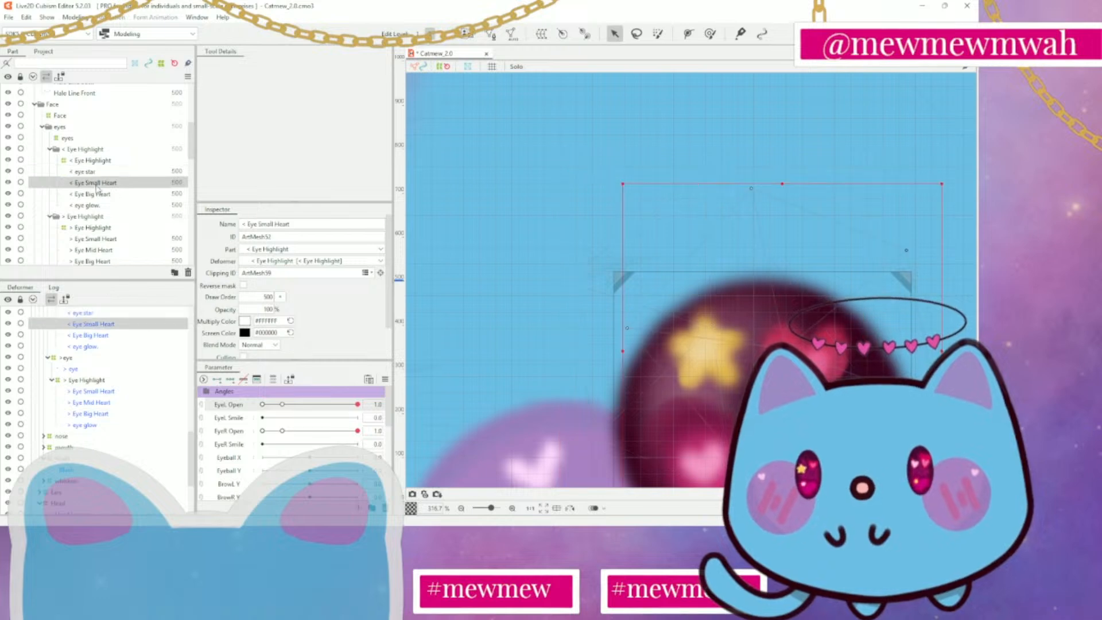
Open the < eye star mesh for editing, select all of its vertices and erase the whole mesh
{"action": "left_click", "coordinate": [106, 171]}
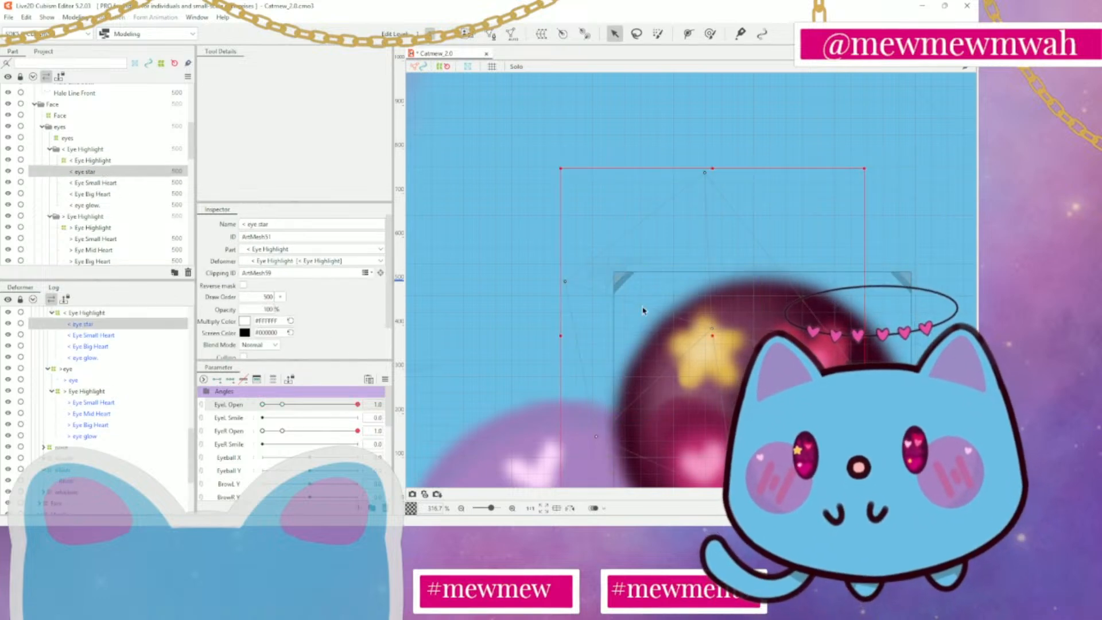
{"action": "scroll", "coordinate": [703, 317], "scroll_direction": "down", "scroll_amount": 3}
{"action": "scroll", "coordinate": [703, 317], "scroll_direction": "up", "scroll_amount": 2}
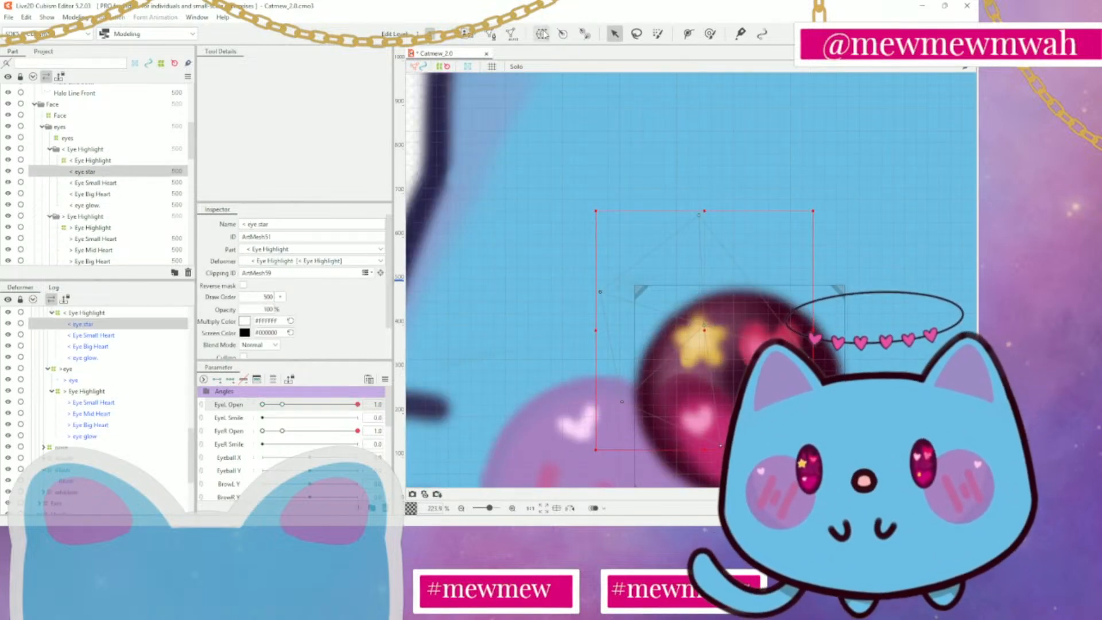
{"action": "left_click", "coordinate": [489, 35]}
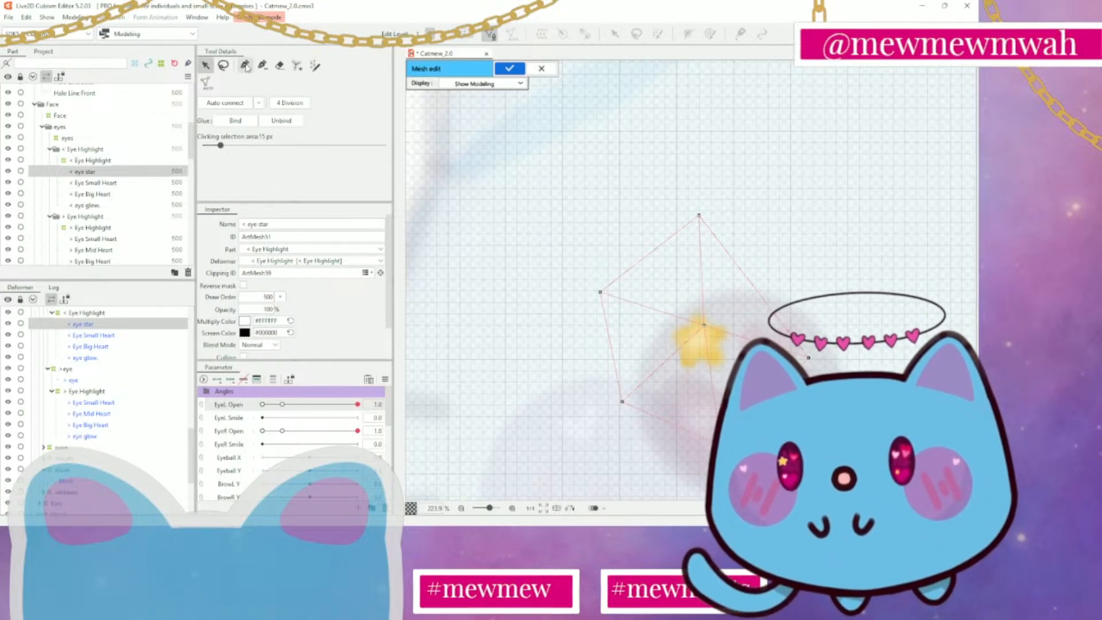
{"action": "left_click", "coordinate": [224, 65]}
{"action": "mouse_move", "coordinate": [818, 193]}
{"action": "left_mouse_down"}
{"action": "mouse_move", "coordinate": [629, 251]}
{"action": "mouse_move", "coordinate": [809, 247]}
{"action": "mouse_move", "coordinate": [831, 234]}
{"action": "left_mouse_up"}
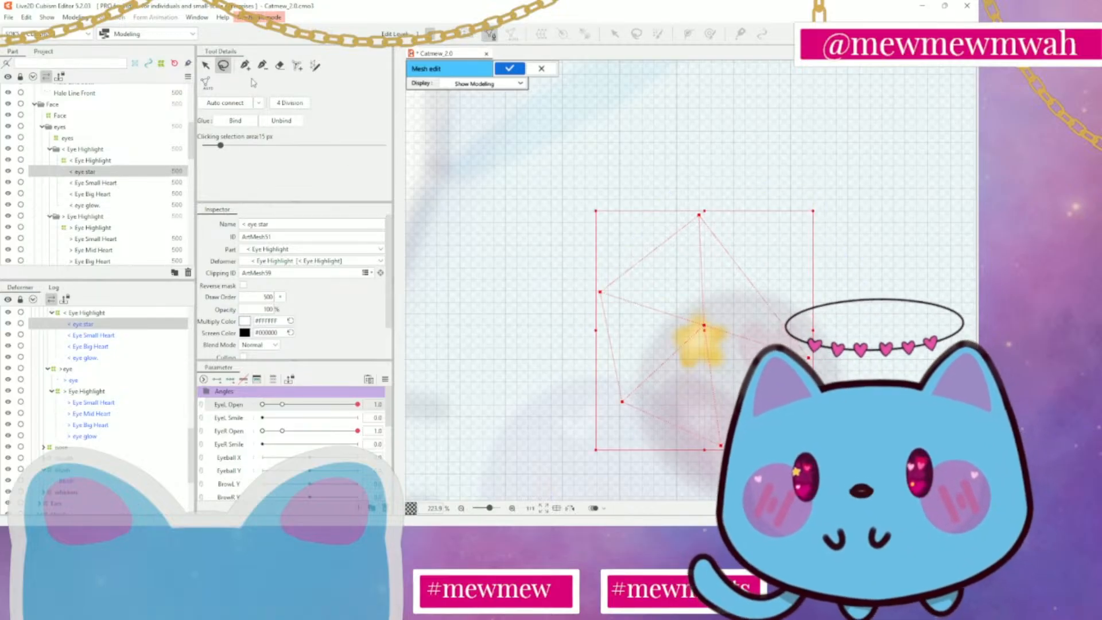
{"action": "left_click", "coordinate": [279, 65]}
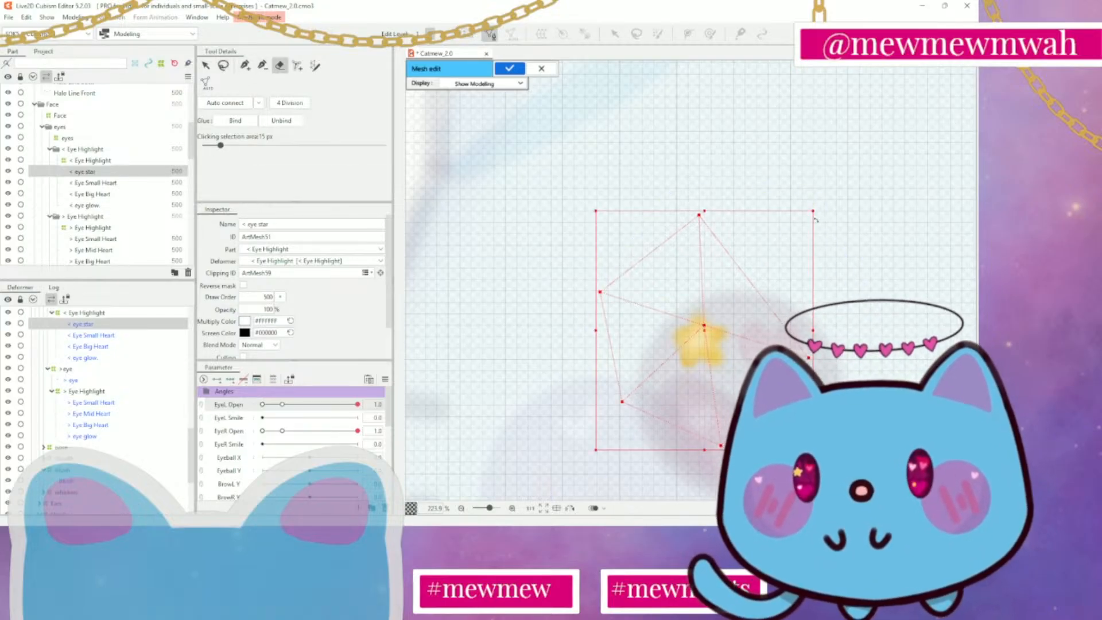
{"action": "left_click_drag", "start_coordinate": [816, 220], "coordinate": [741, 178]}
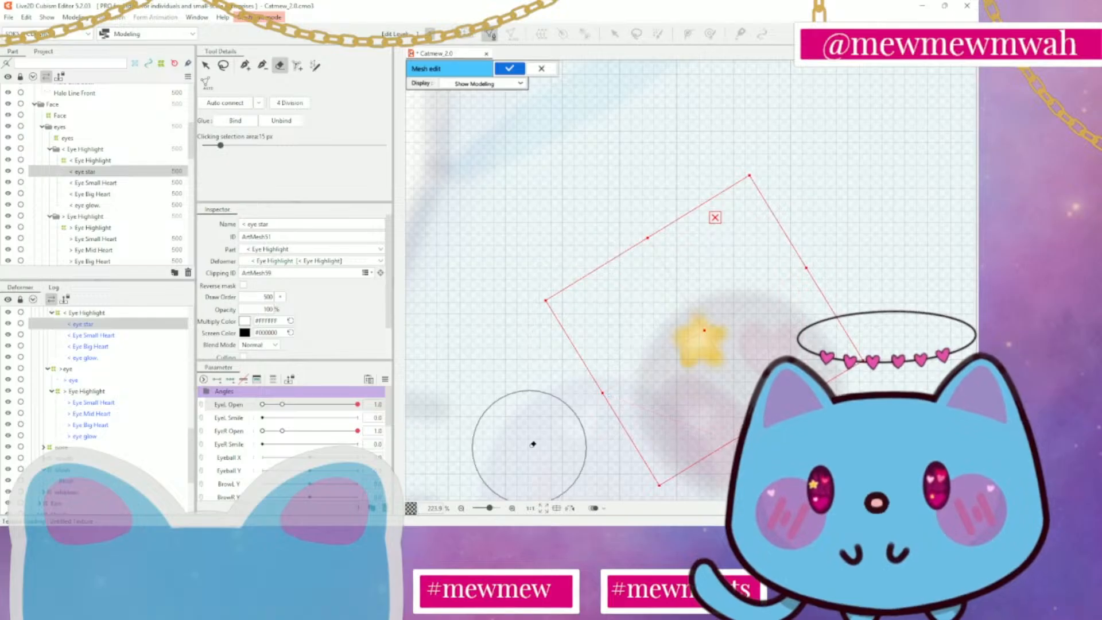
{"action": "key", "text": "Delete"}
Start a new < eye star mesh with a vertex at the star's centre joined to one above its top point
{"action": "left_click", "coordinate": [245, 65]}
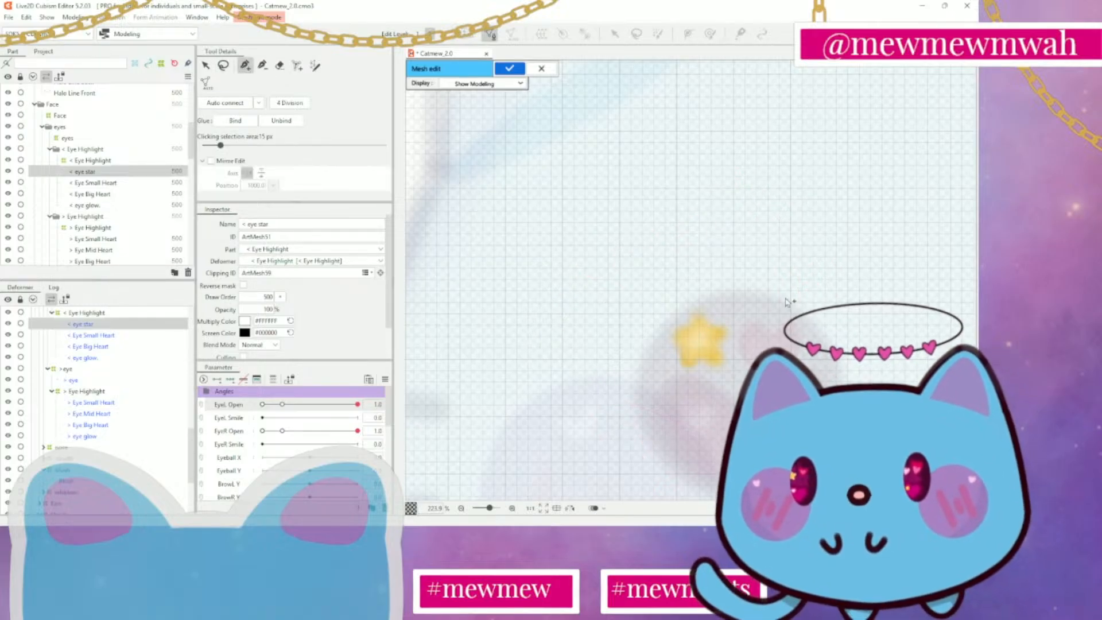
{"action": "scroll", "coordinate": [697, 340], "scroll_direction": "up", "scroll_amount": 3}
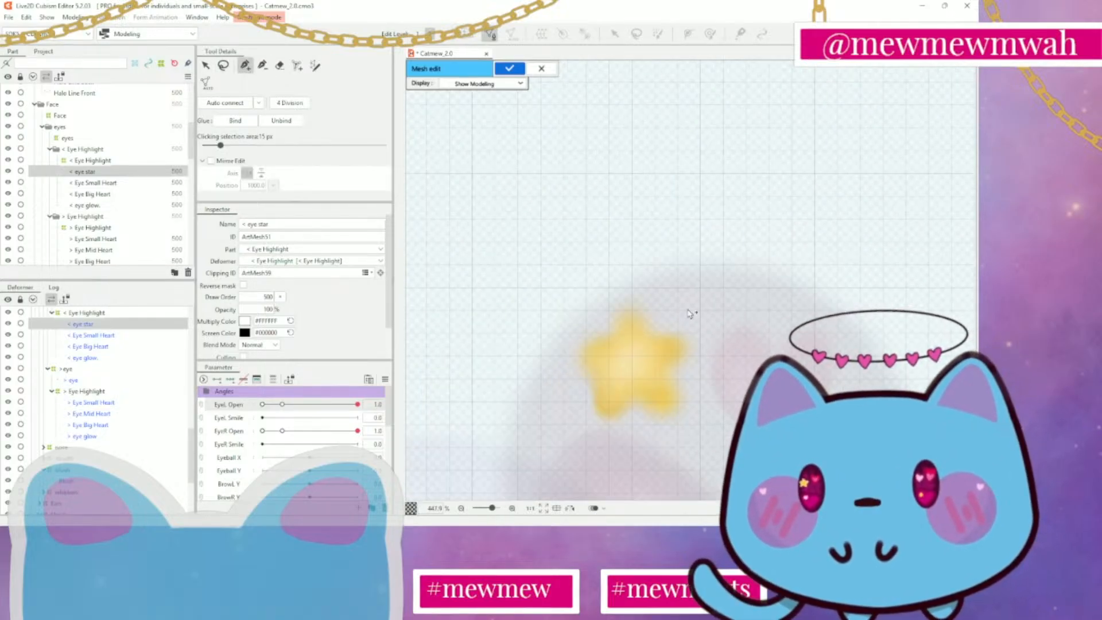
{"action": "left_click_drag", "start_coordinate": [679, 307], "coordinate": [692, 298]}
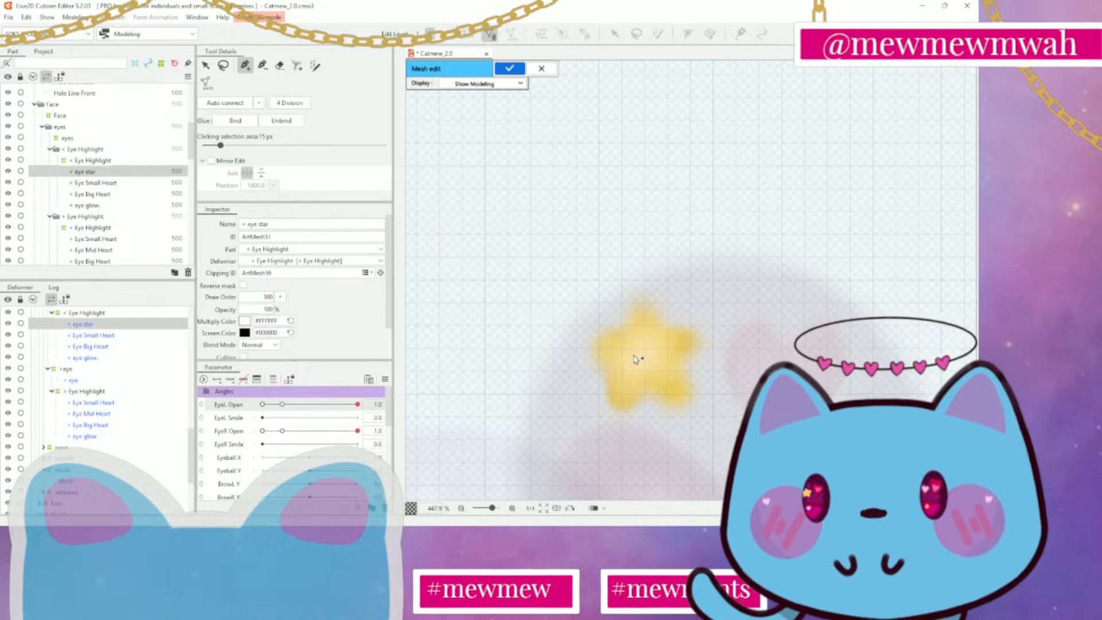
{"action": "scroll", "coordinate": [641, 361], "scroll_direction": "up", "scroll_amount": 2}
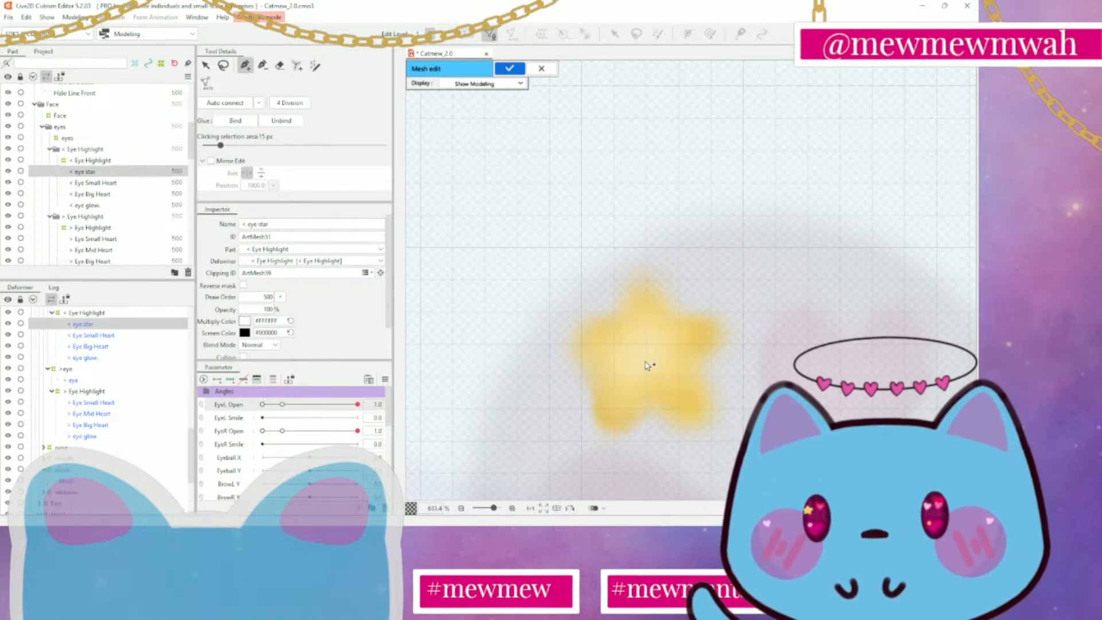
{"action": "left_click", "coordinate": [645, 358]}
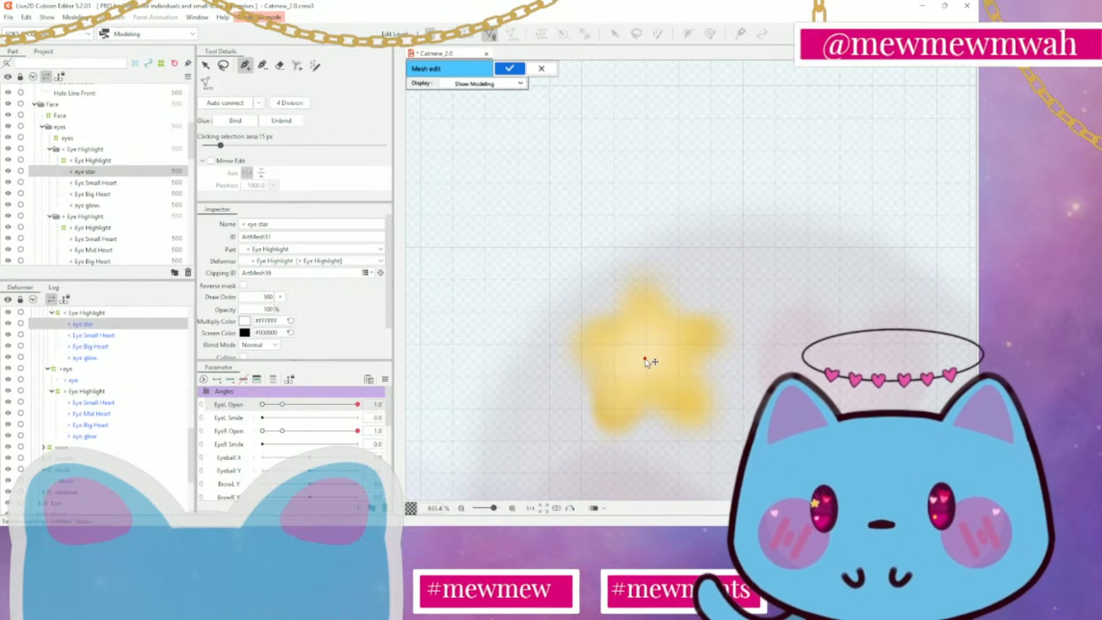
{"action": "left_click", "coordinate": [647, 231]}
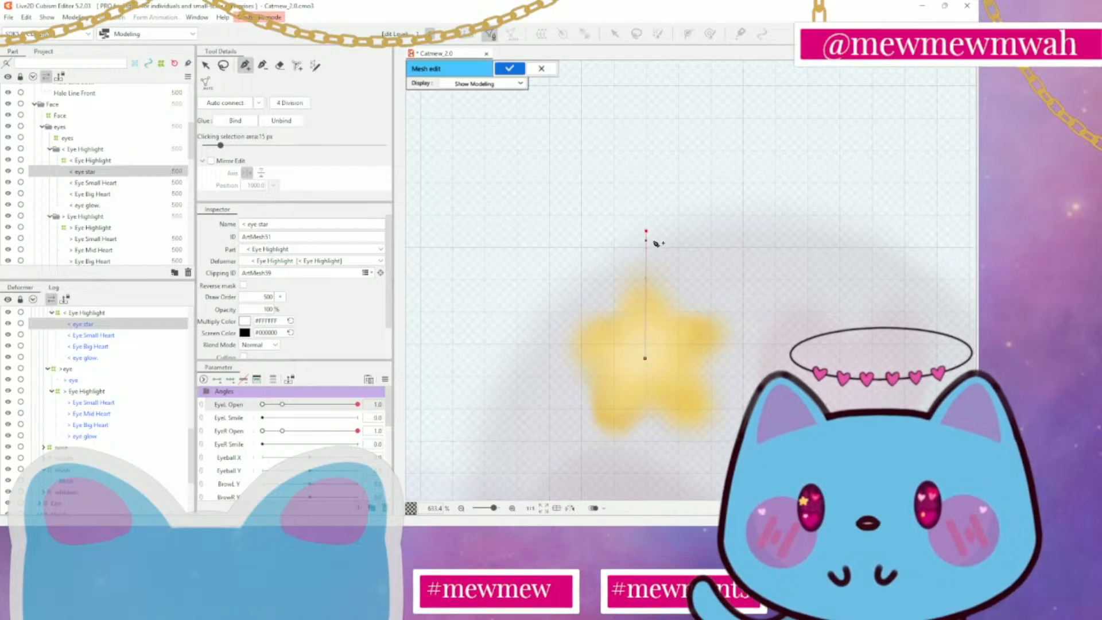
Continue the mesh outline from the top vertex down around the star's right arm to below its lower-right point
{"action": "left_click", "coordinate": [682, 267]}
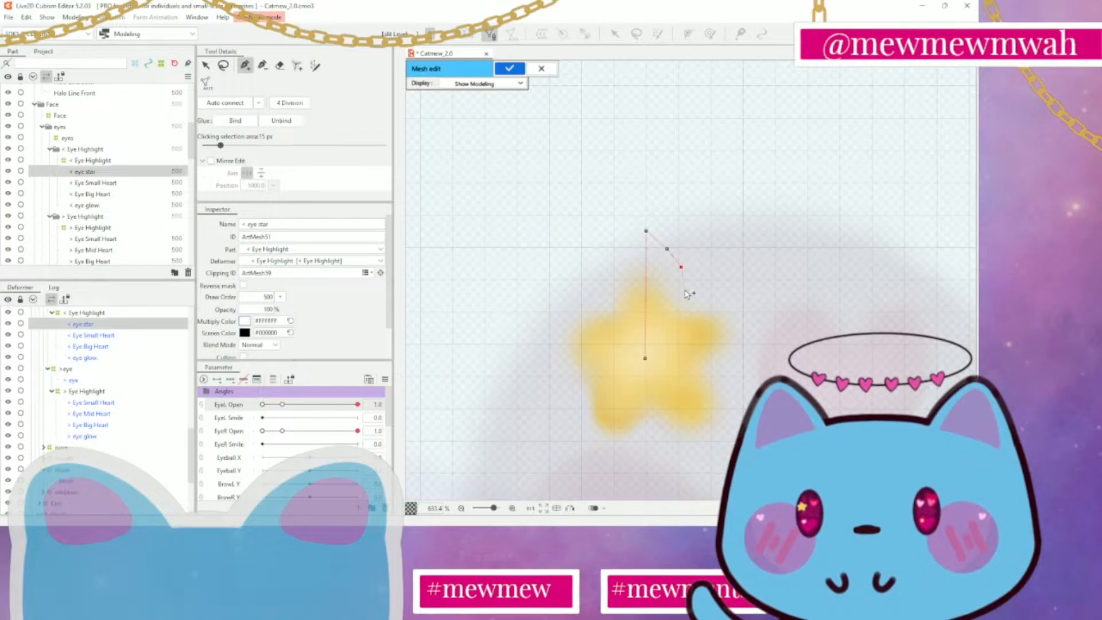
{"action": "left_click", "coordinate": [691, 281]}
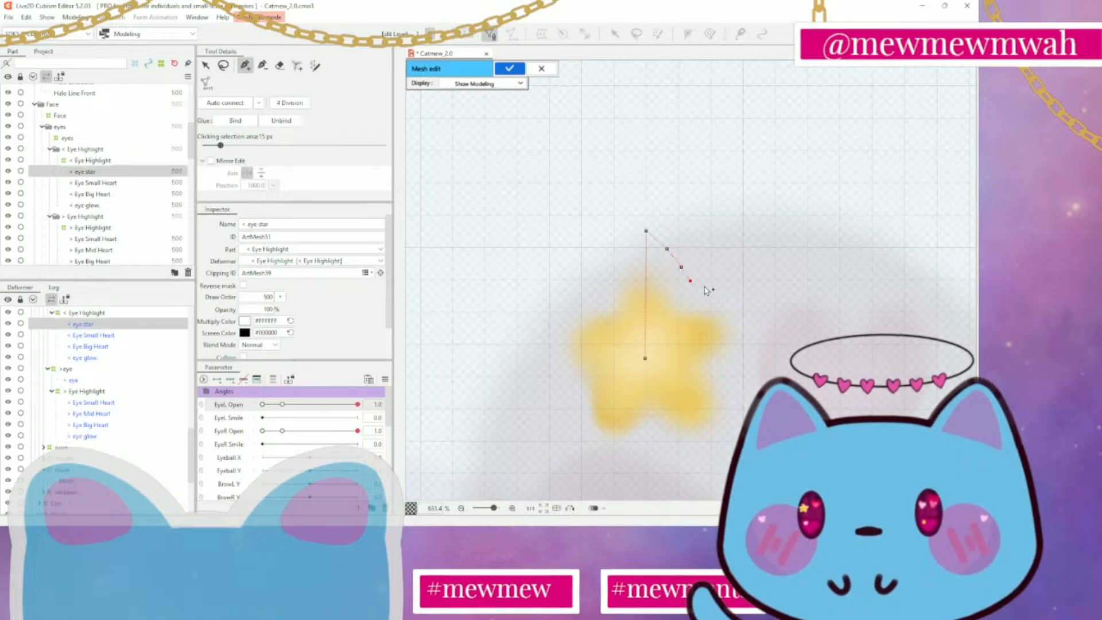
{"action": "left_click", "coordinate": [712, 283]}
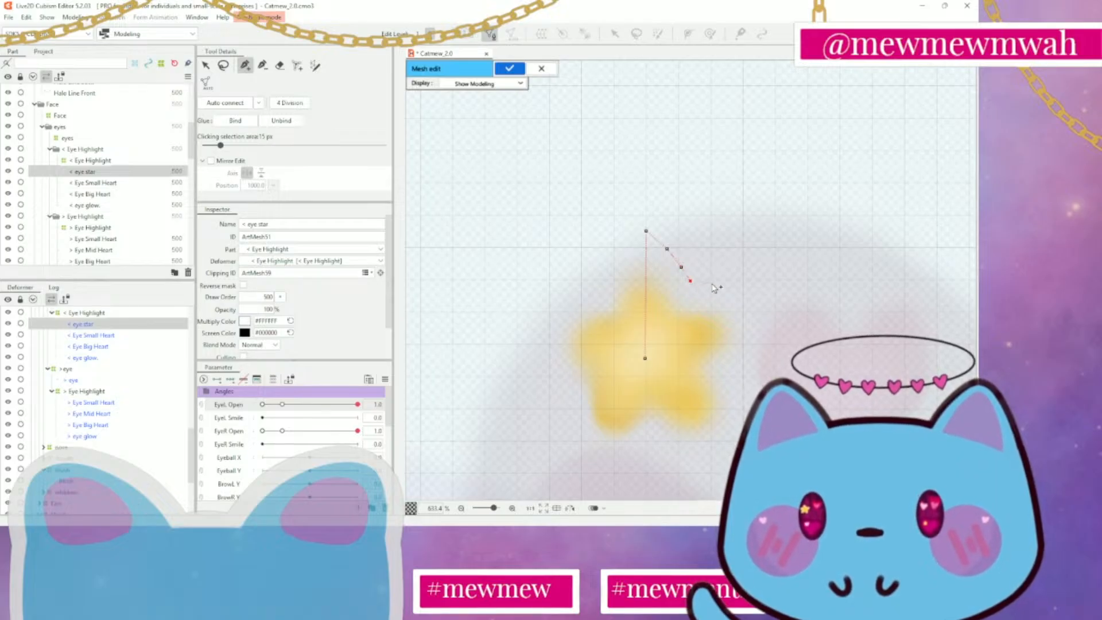
{"action": "left_click", "coordinate": [752, 292]}
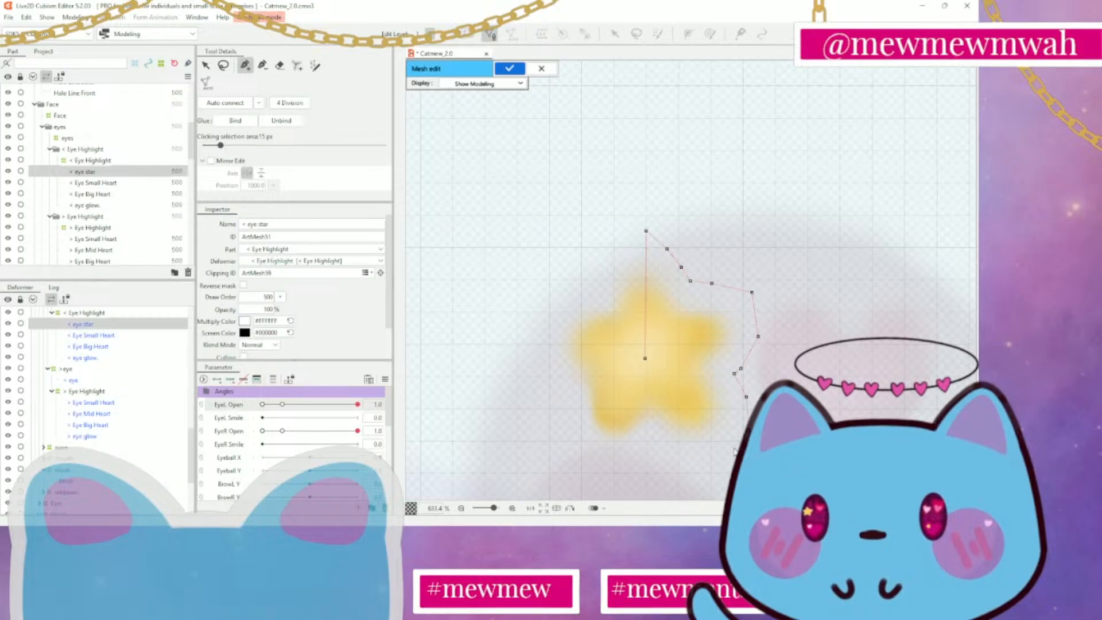
Trace the mesh outline through the star's bottom notch, around the lower-left point and up to the notch below the left arm
{"action": "left_click", "coordinate": [679, 455]}
{"action": "left_click", "coordinate": [659, 432]}
{"action": "left_click", "coordinate": [637, 450]}
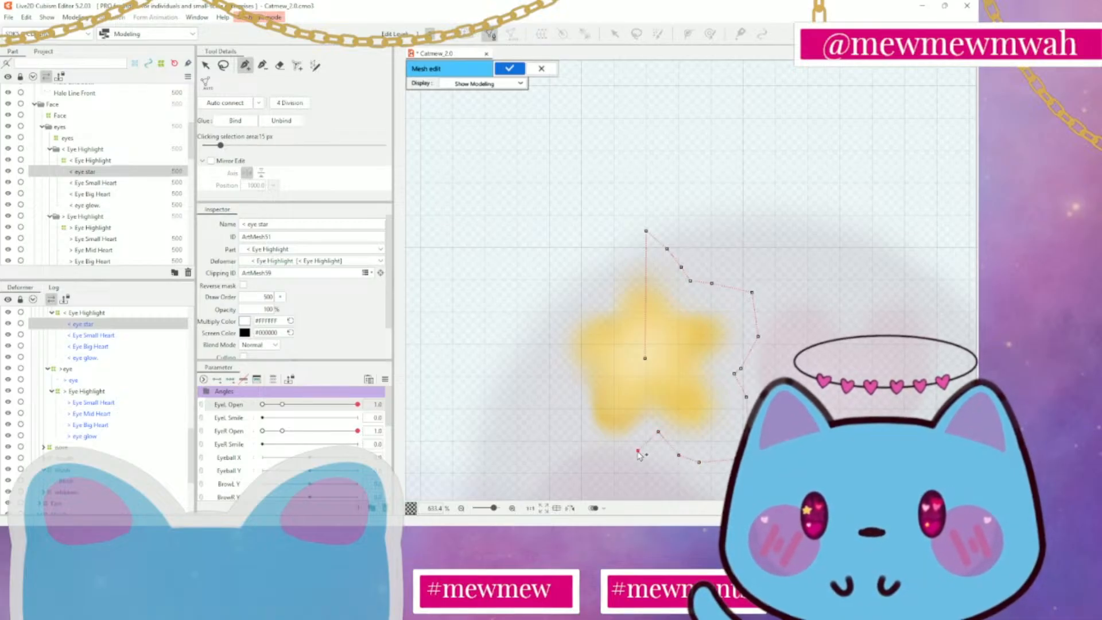
{"action": "left_click", "coordinate": [593, 457]}
{"action": "left_click", "coordinate": [574, 429]}
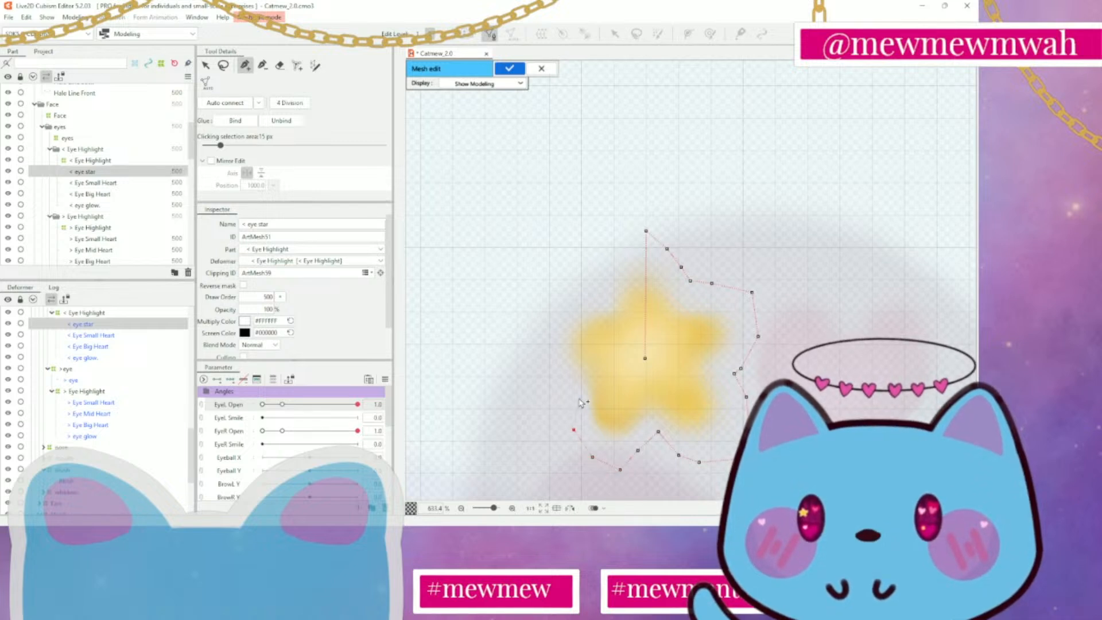
{"action": "left_click", "coordinate": [561, 411]}
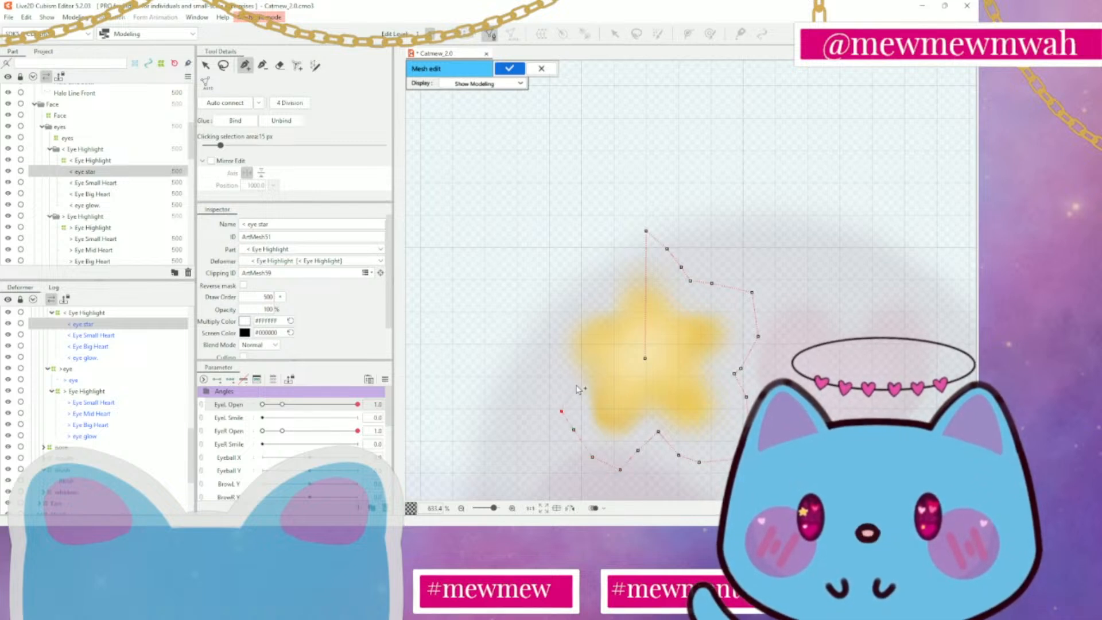
{"action": "left_click", "coordinate": [572, 390]}
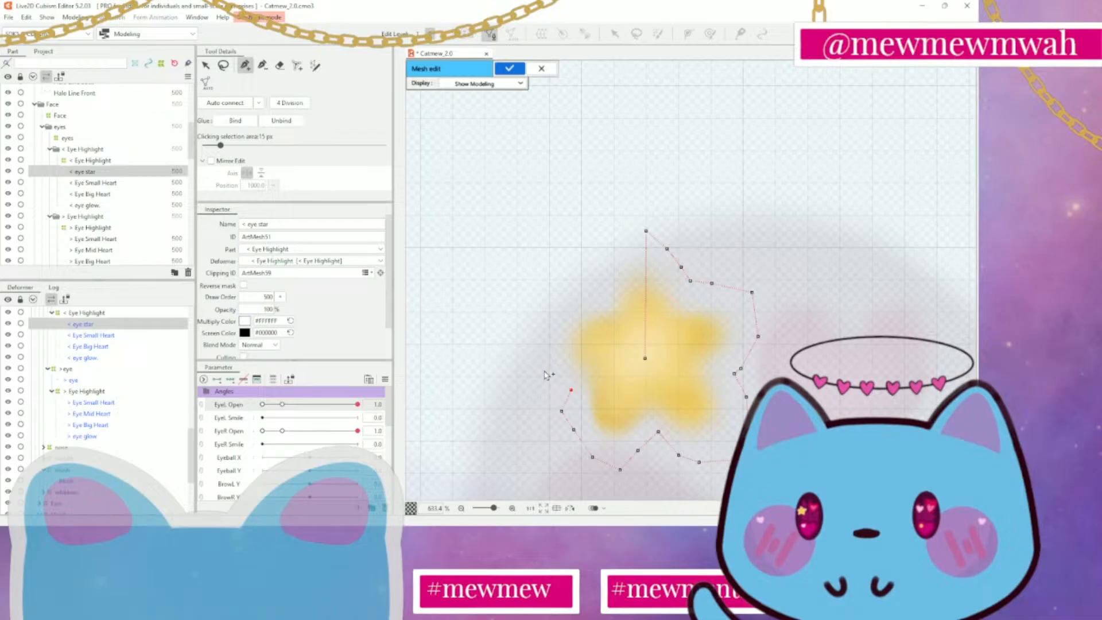
{"action": "left_click_drag", "start_coordinate": [571, 390], "coordinate": [566, 397]}
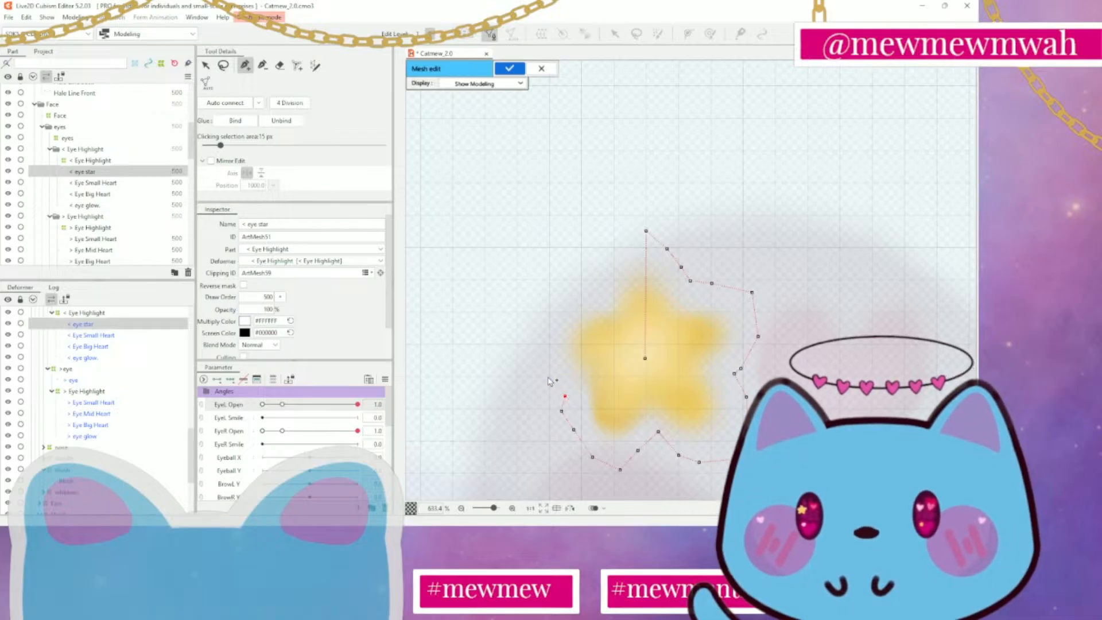
Trace the mesh outline around the star's left arm and up to the top, closing it at the top vertex
{"action": "left_click", "coordinate": [548, 377]}
{"action": "left_click", "coordinate": [528, 351]}
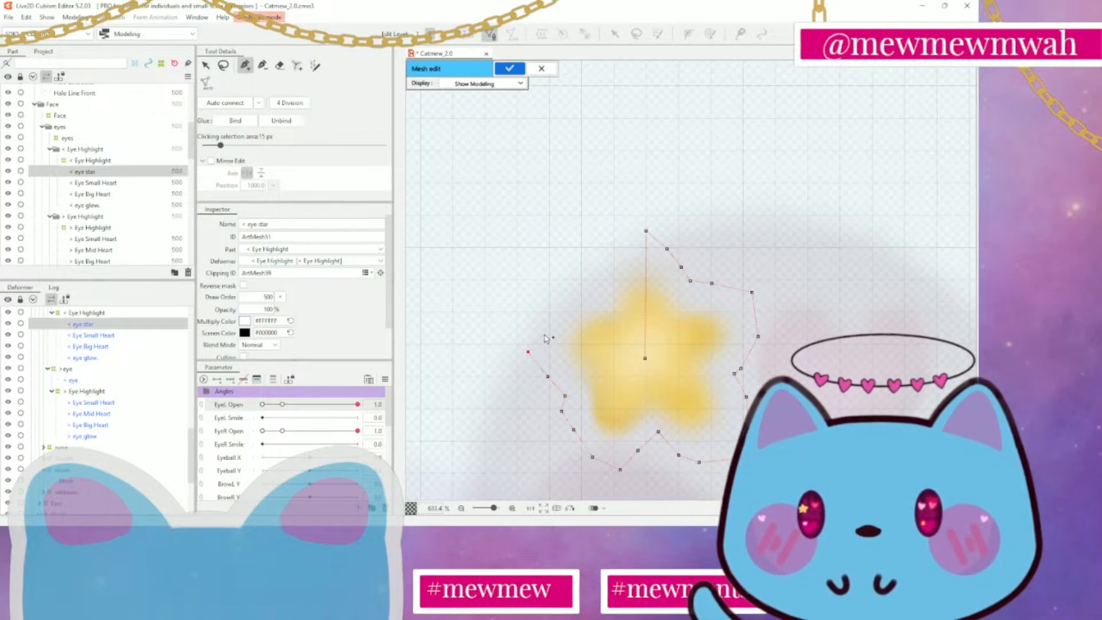
{"action": "left_click", "coordinate": [526, 328]}
{"action": "left_click", "coordinate": [549, 309]}
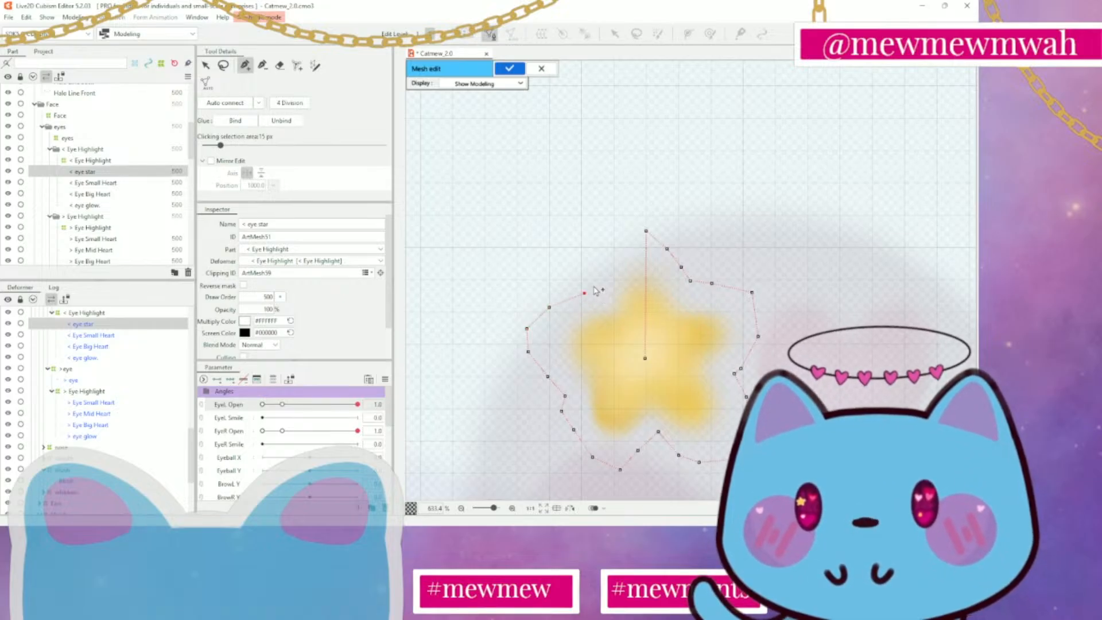
{"action": "left_click", "coordinate": [599, 267]}
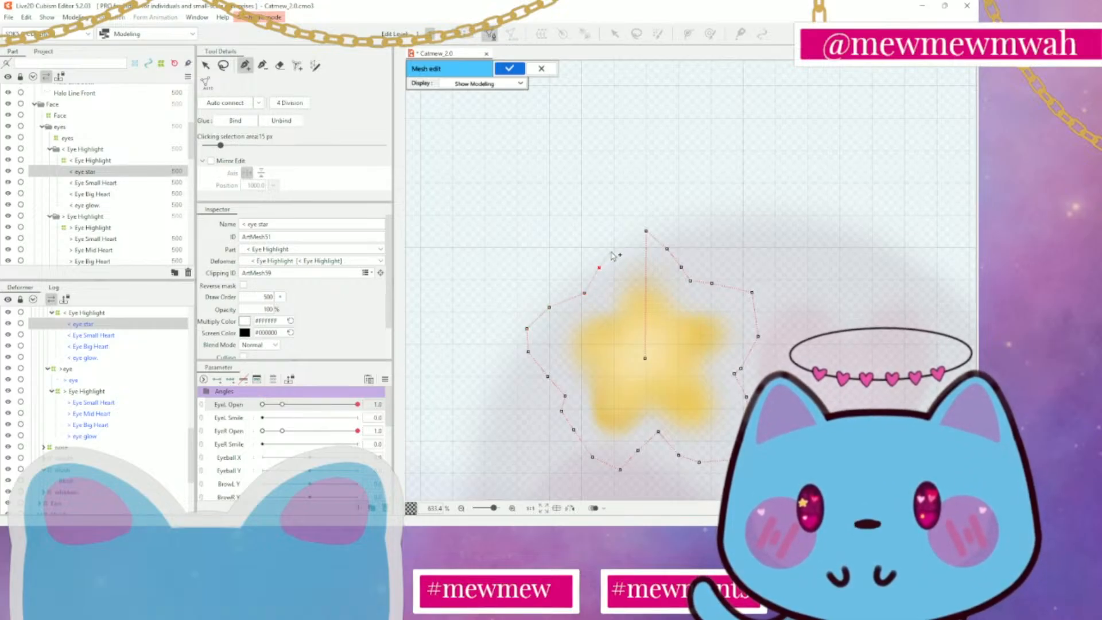
{"action": "left_click", "coordinate": [614, 248]}
{"action": "left_click", "coordinate": [646, 232]}
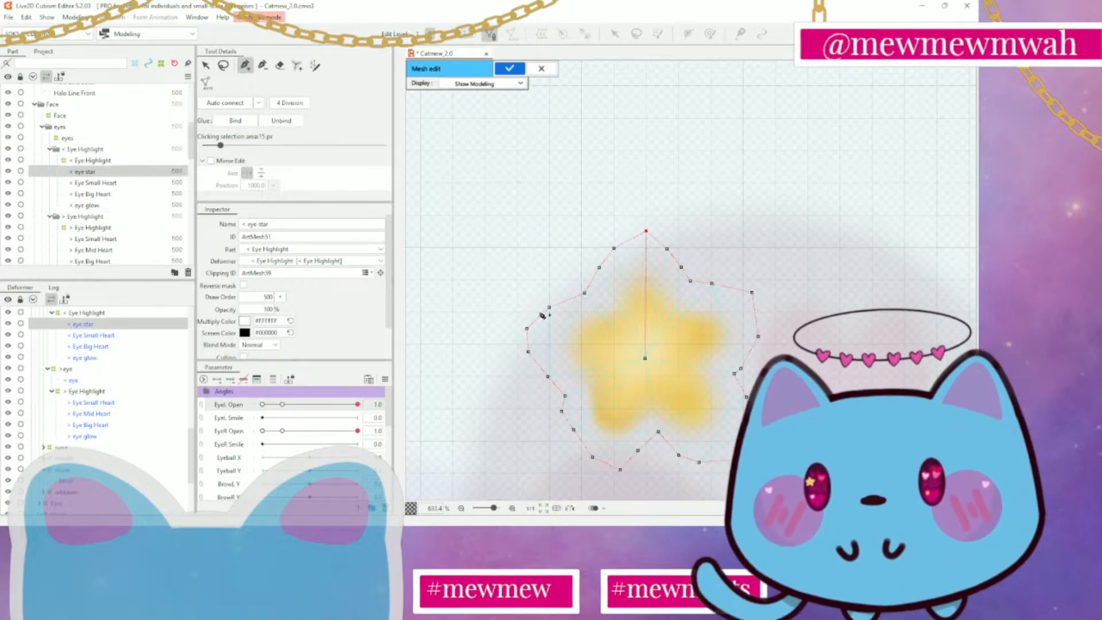
Join the < eye star mesh's centre vertex to the outline vertices below the star's lower-left and lower-right points
{"action": "left_click", "coordinate": [645, 359]}
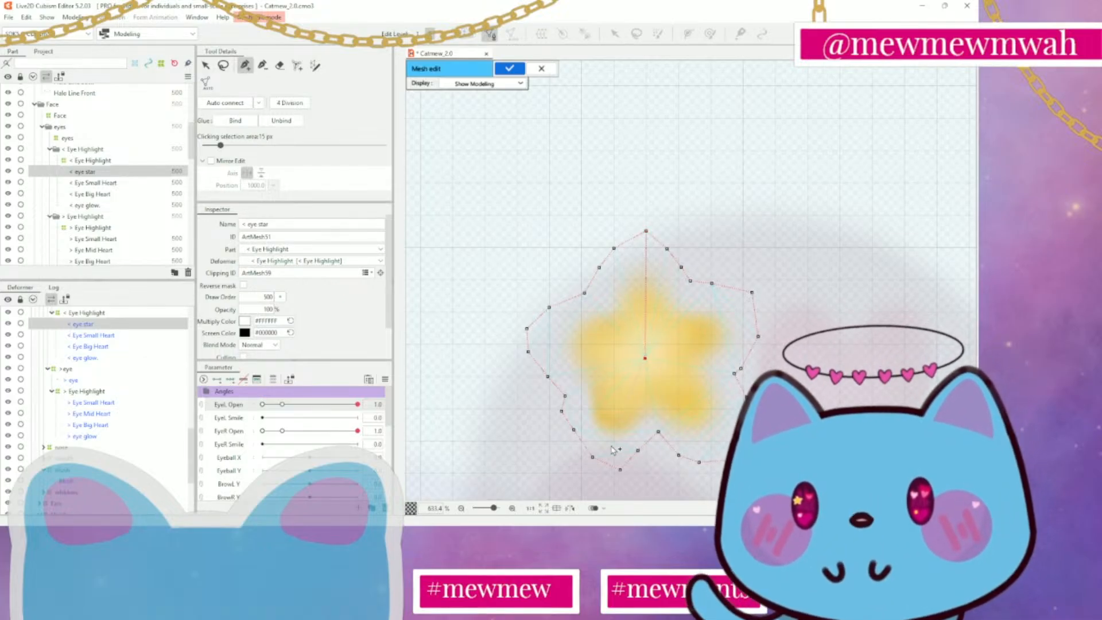
{"action": "left_click", "coordinate": [592, 457]}
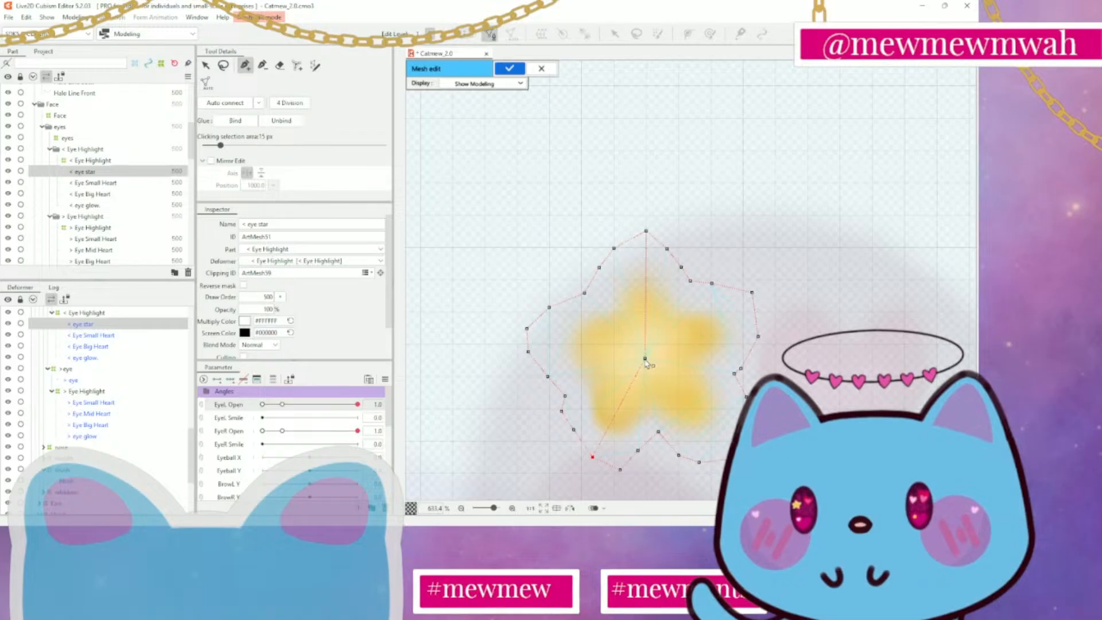
{"action": "left_click", "coordinate": [645, 360]}
{"action": "left_click", "coordinate": [620, 470]}
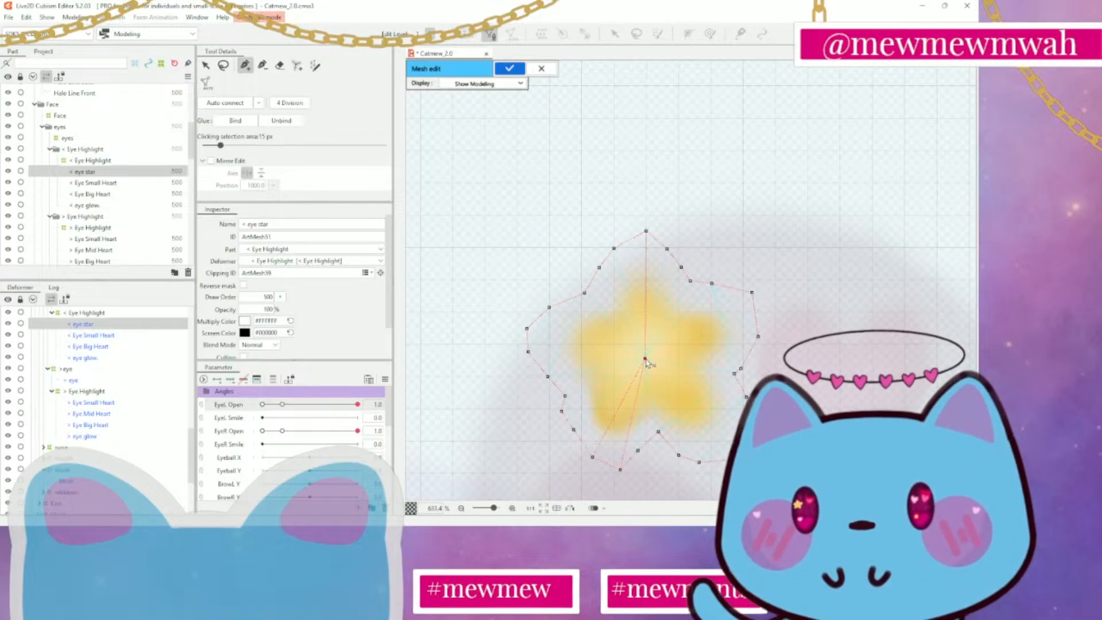
{"action": "left_click", "coordinate": [679, 456]}
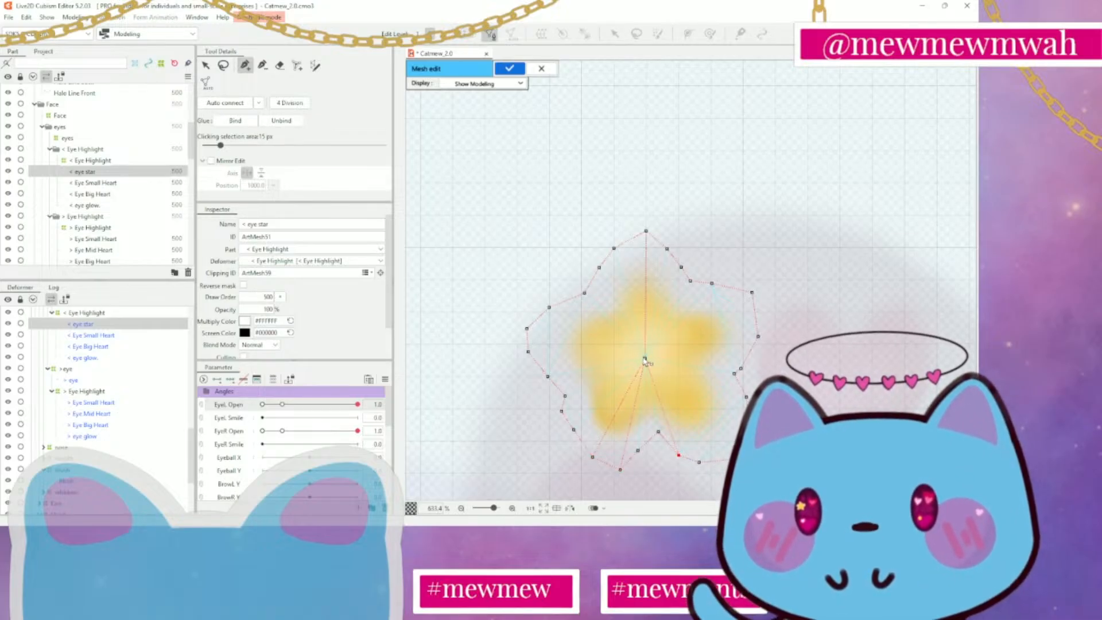
{"action": "left_click", "coordinate": [699, 462]}
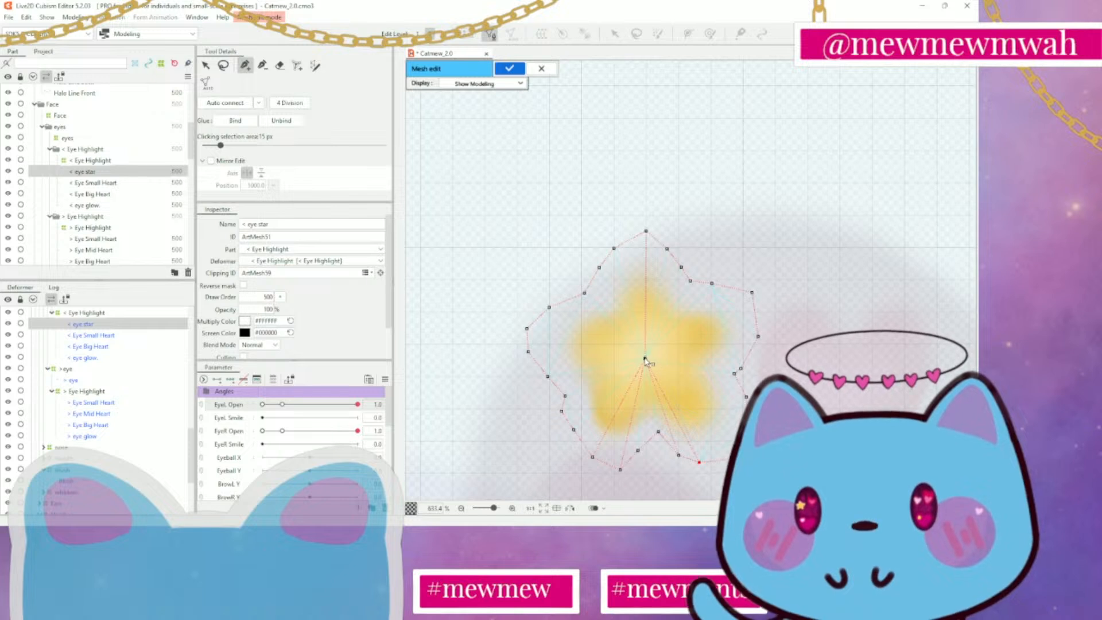
{"action": "left_click", "coordinate": [737, 458]}
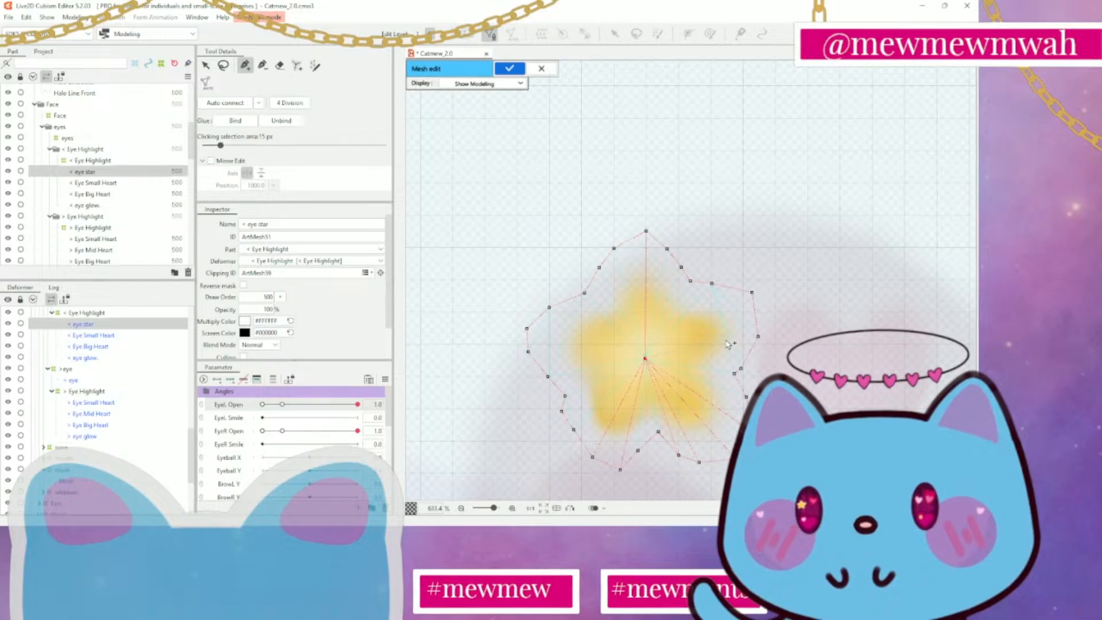
Join the centre vertex to outline vertices around the star's right and left arms, and auto-connect the remaining vertices
{"action": "left_click", "coordinate": [759, 337]}
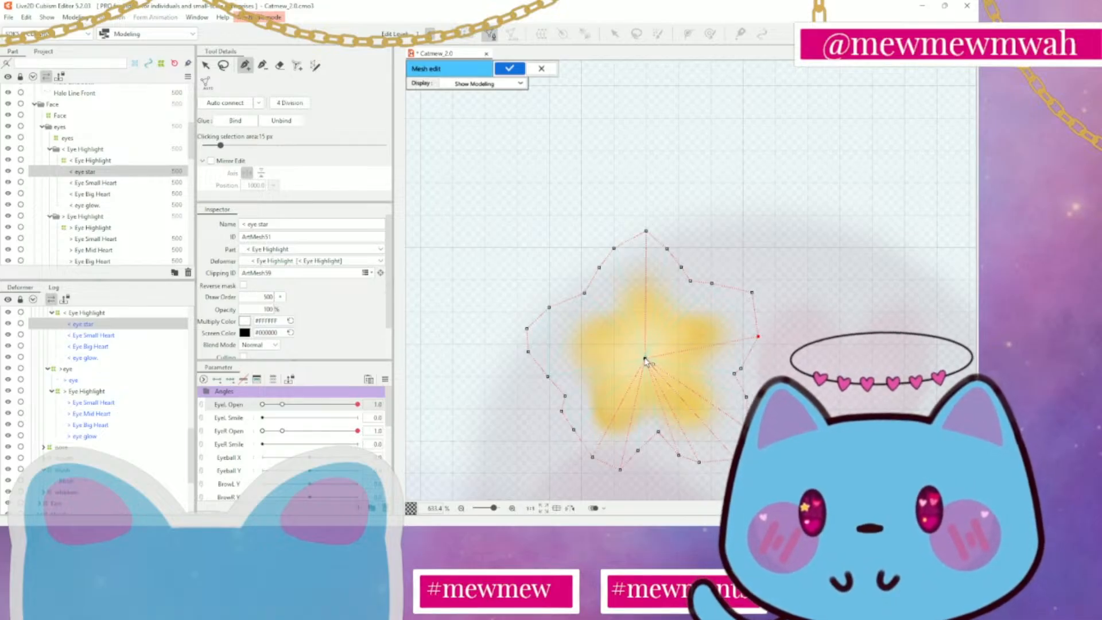
{"action": "left_click", "coordinate": [753, 292]}
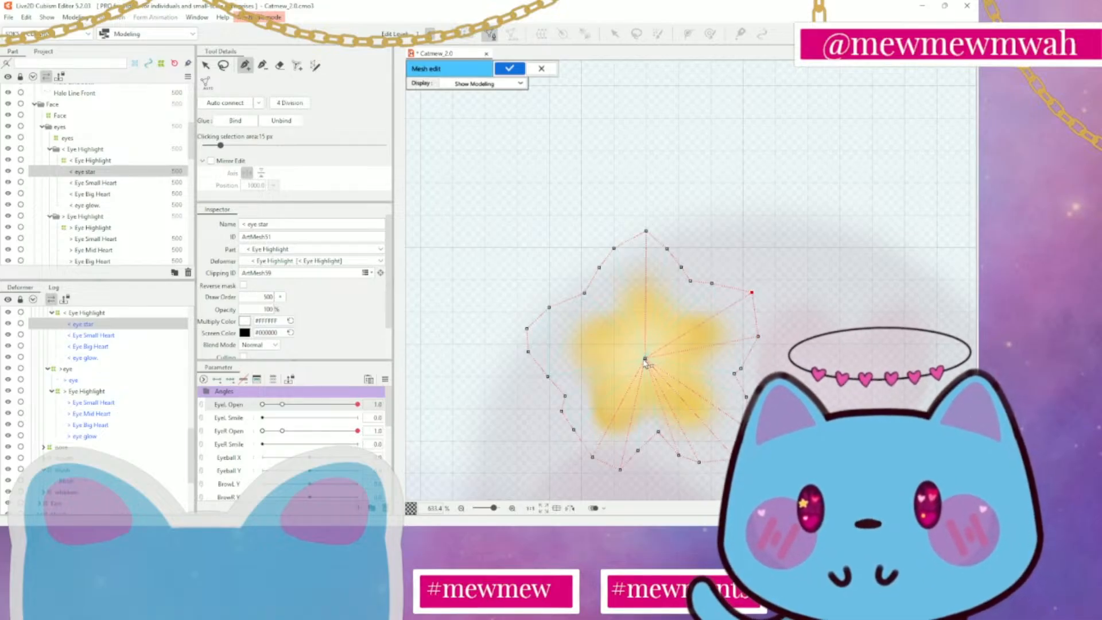
{"action": "left_click", "coordinate": [549, 308]}
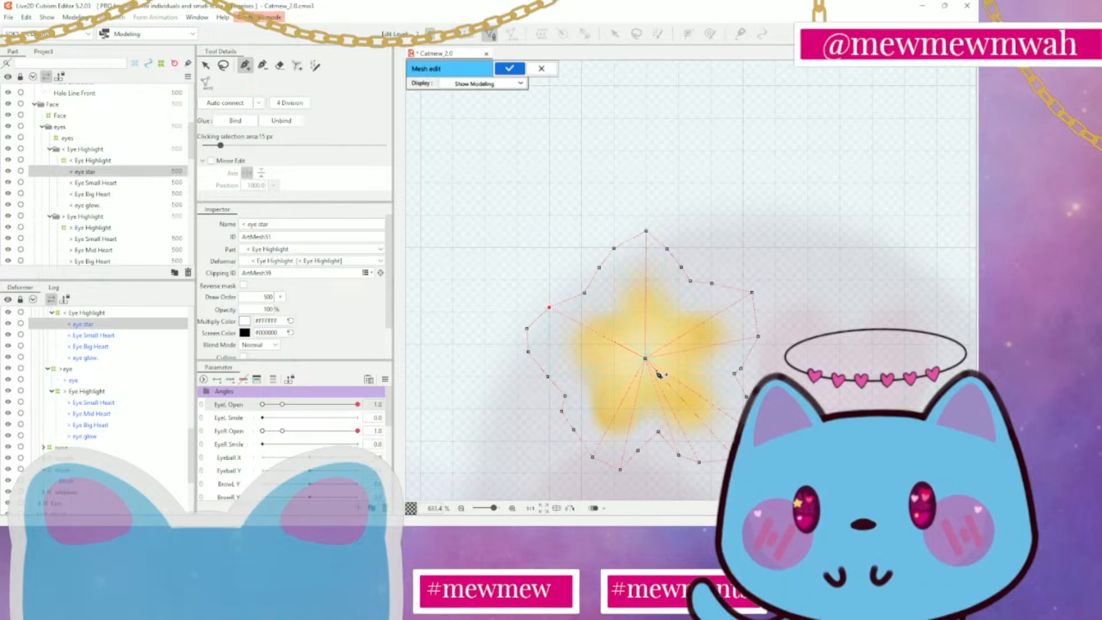
{"action": "left_click", "coordinate": [527, 328]}
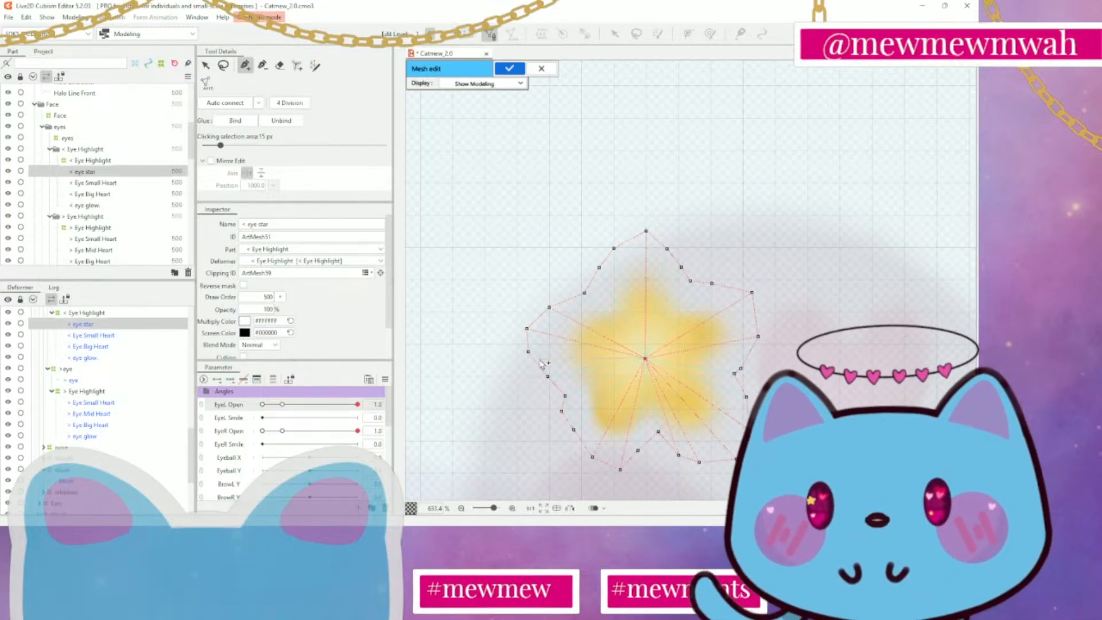
{"action": "left_click", "coordinate": [528, 351]}
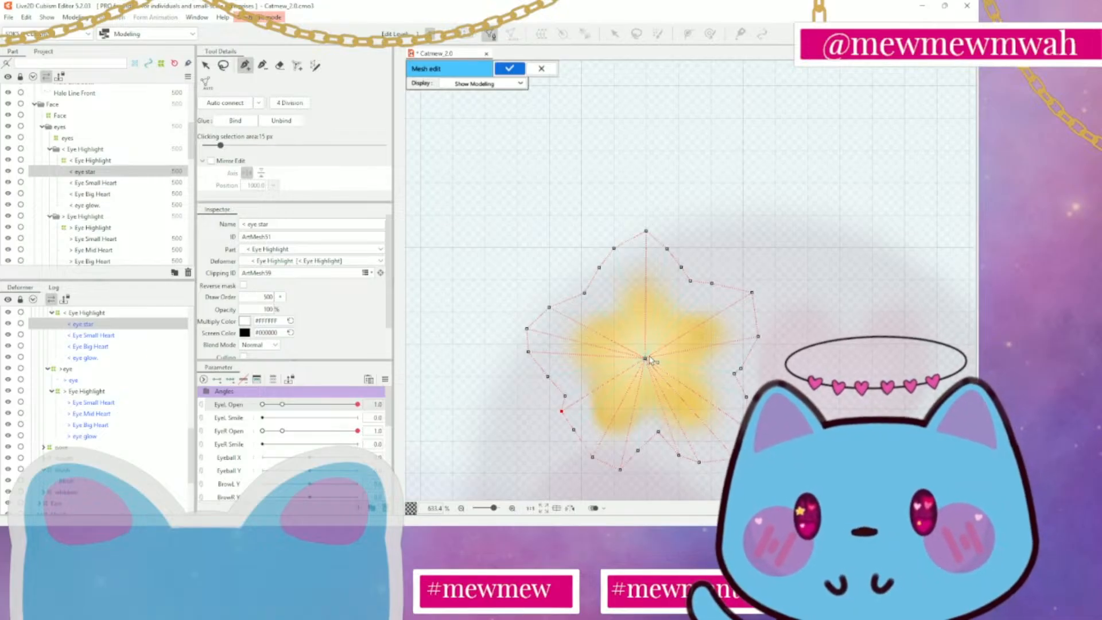
{"action": "left_click", "coordinate": [741, 369]}
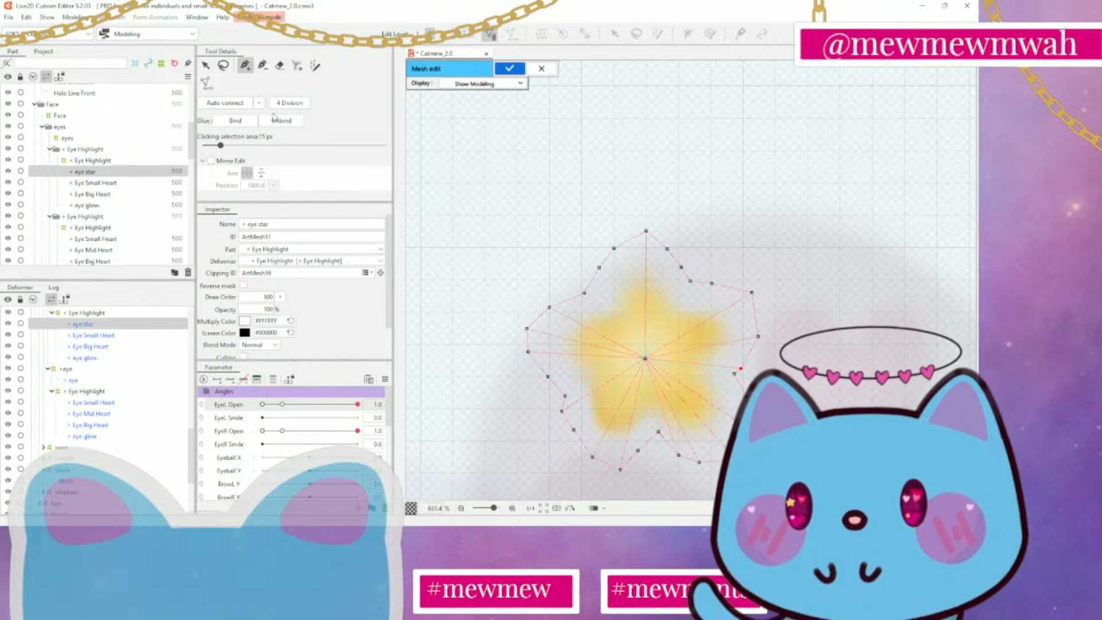
{"action": "left_click", "coordinate": [236, 108]}
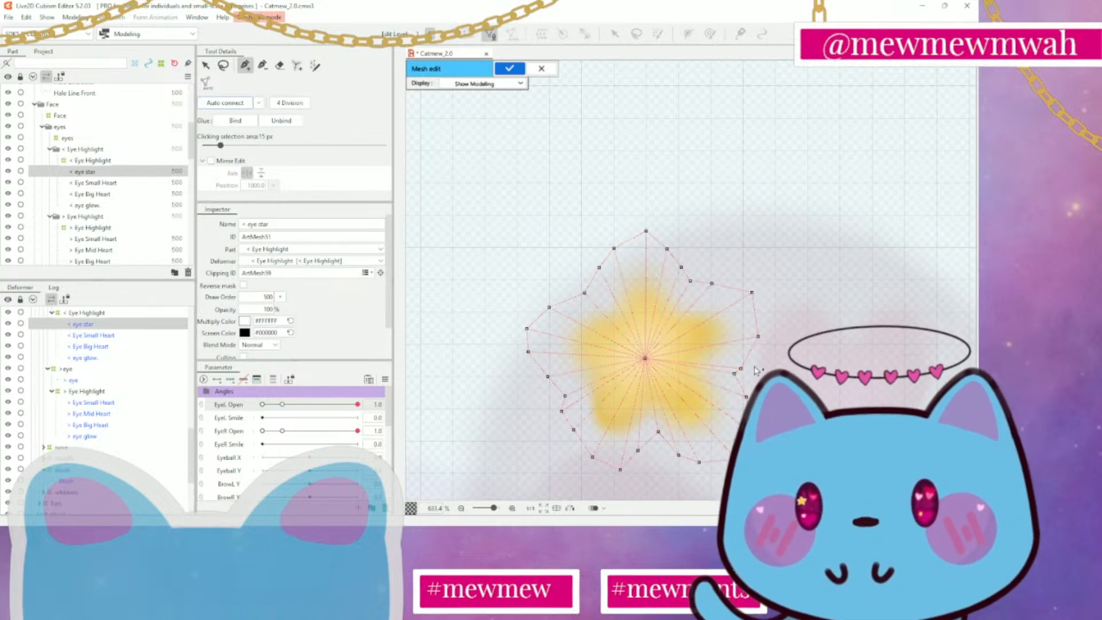
Reposition outline vertices beside the star's top point, lower-left point and right arm to even their spacing, and apply the mesh
{"action": "key", "text": "v"}
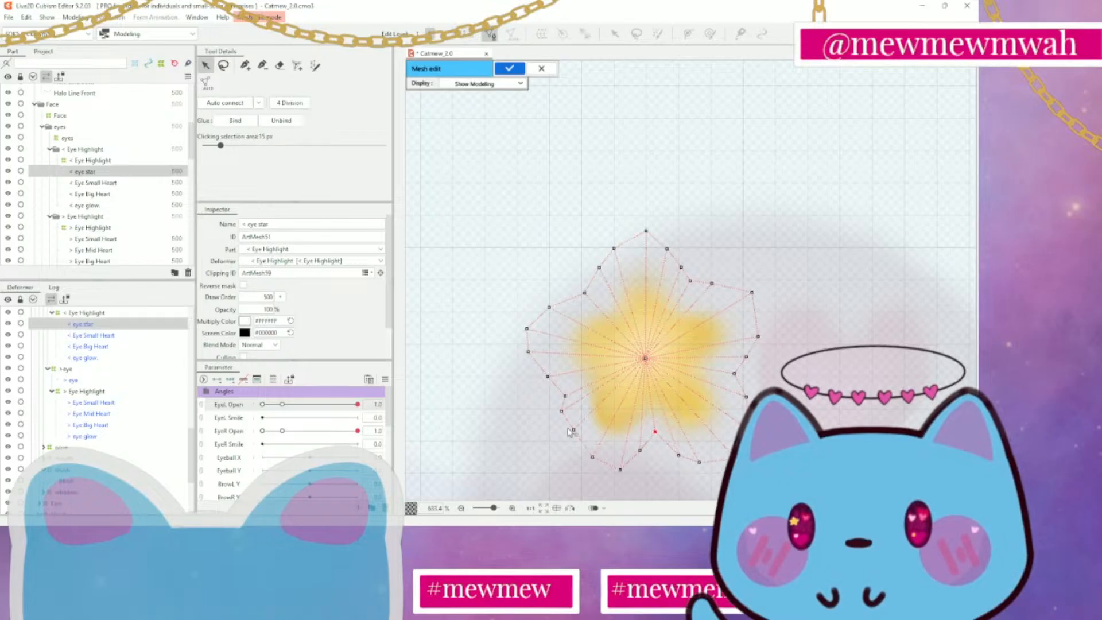
{"action": "left_click_drag", "start_coordinate": [568, 424], "coordinate": [566, 415]}
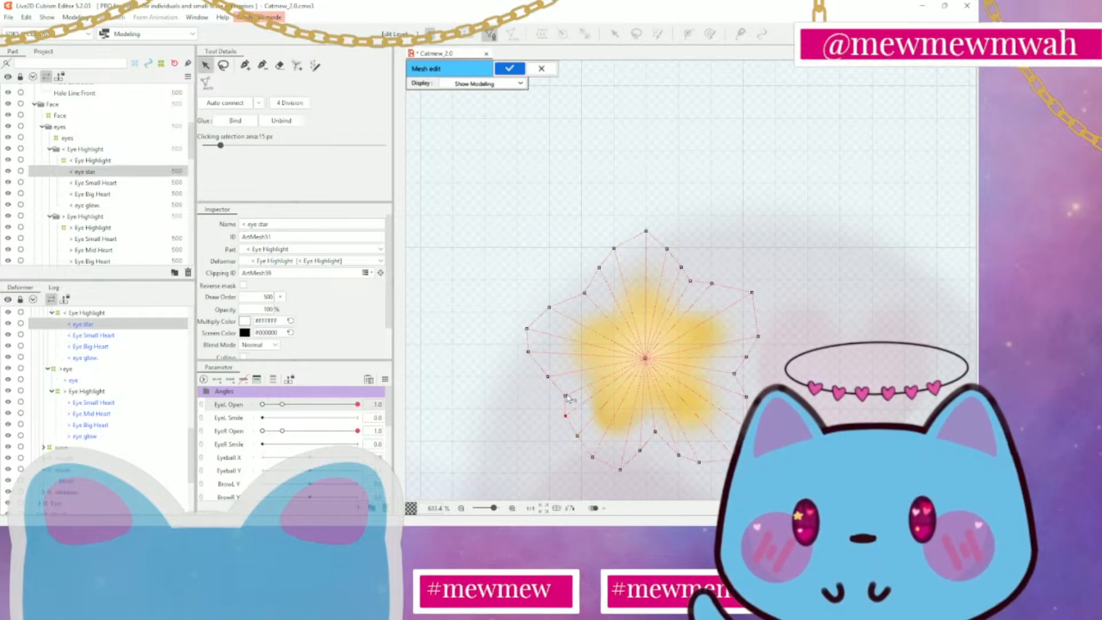
{"action": "left_click", "coordinate": [624, 246]}
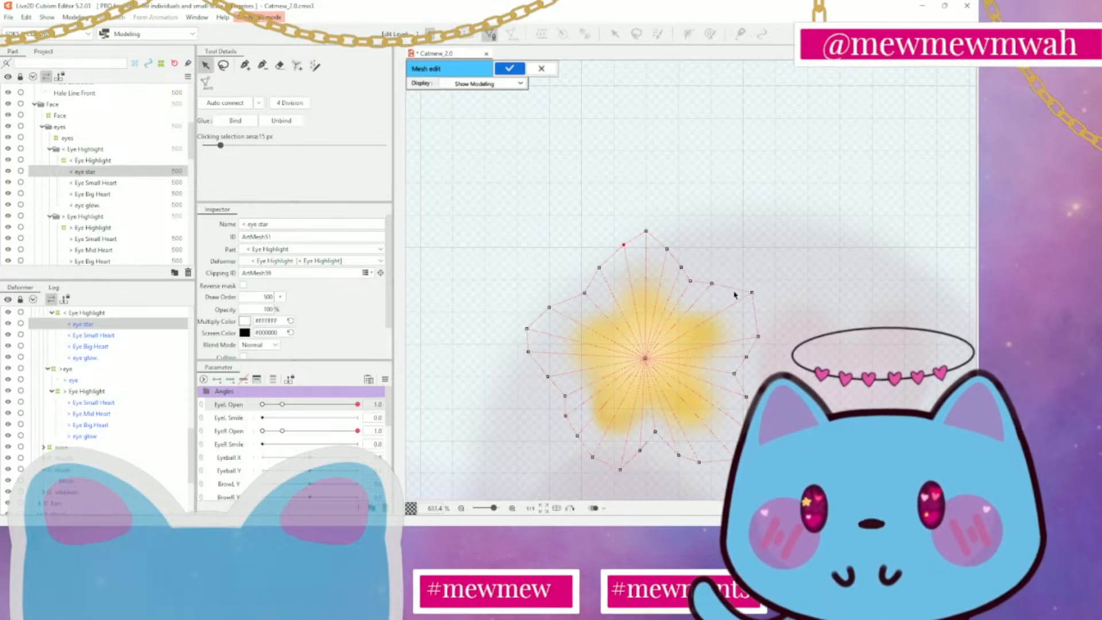
{"action": "left_click_drag", "start_coordinate": [712, 283], "coordinate": [669, 246]}
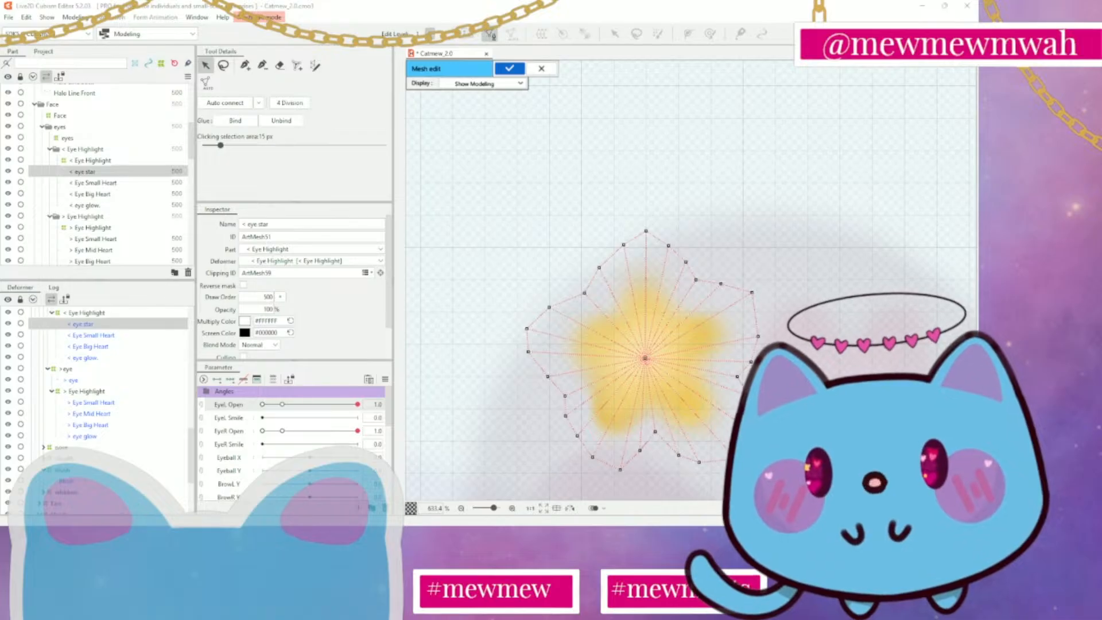
{"action": "left_click", "coordinate": [506, 69]}
Open the < Eye Small Heart mesh for editing and erase all of its existing vertices
{"action": "scroll", "coordinate": [737, 192], "scroll_direction": "down", "scroll_amount": 6}
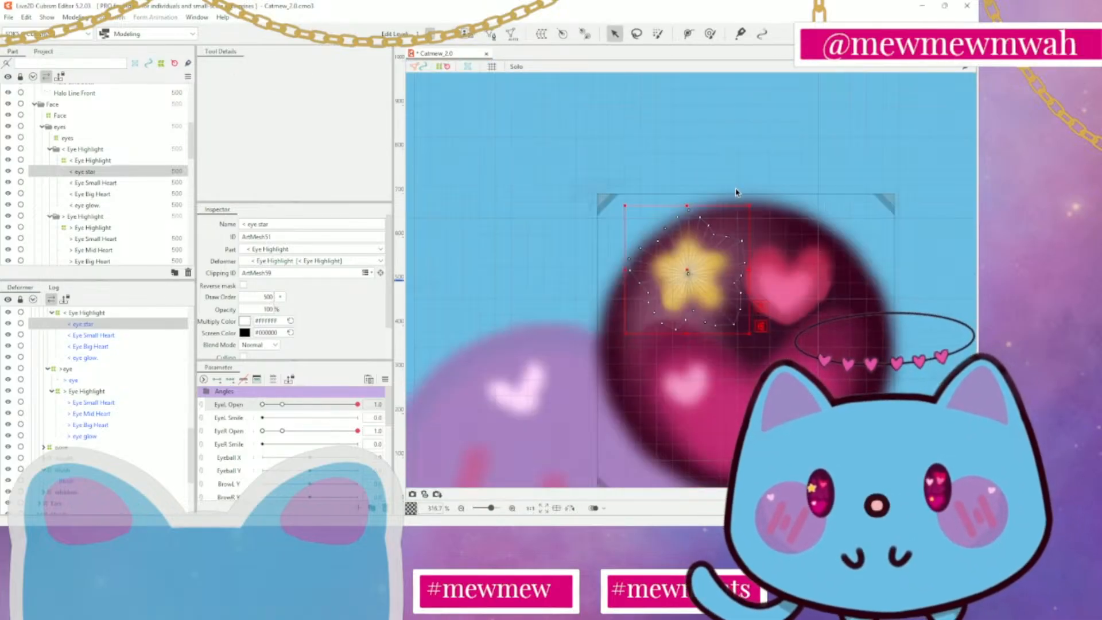
{"action": "left_click", "coordinate": [908, 168]}
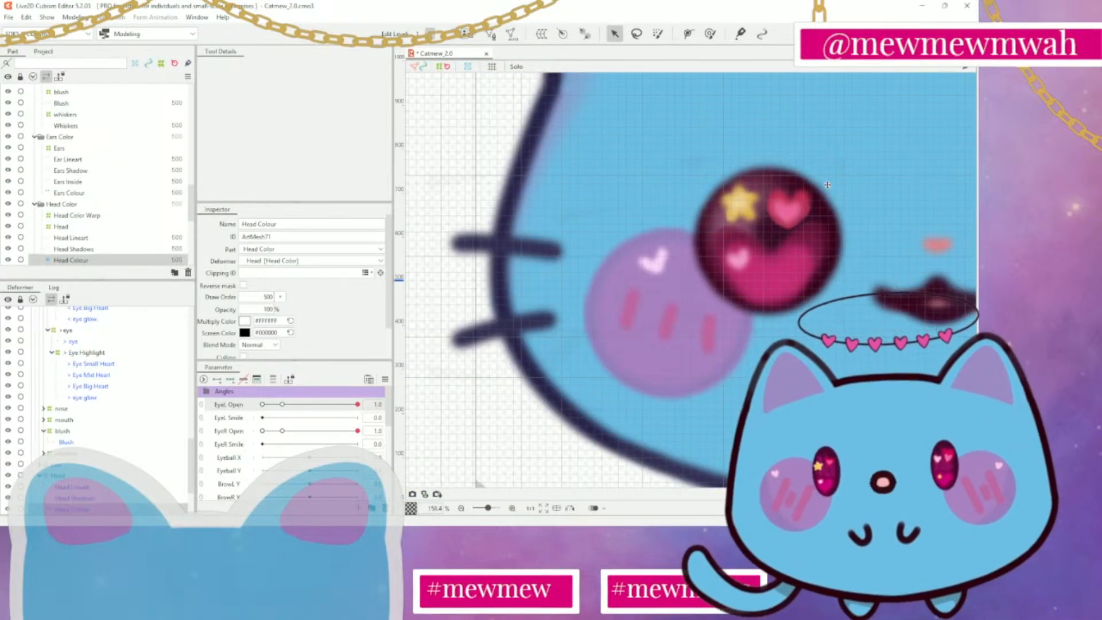
{"action": "left_click", "coordinate": [783, 217]}
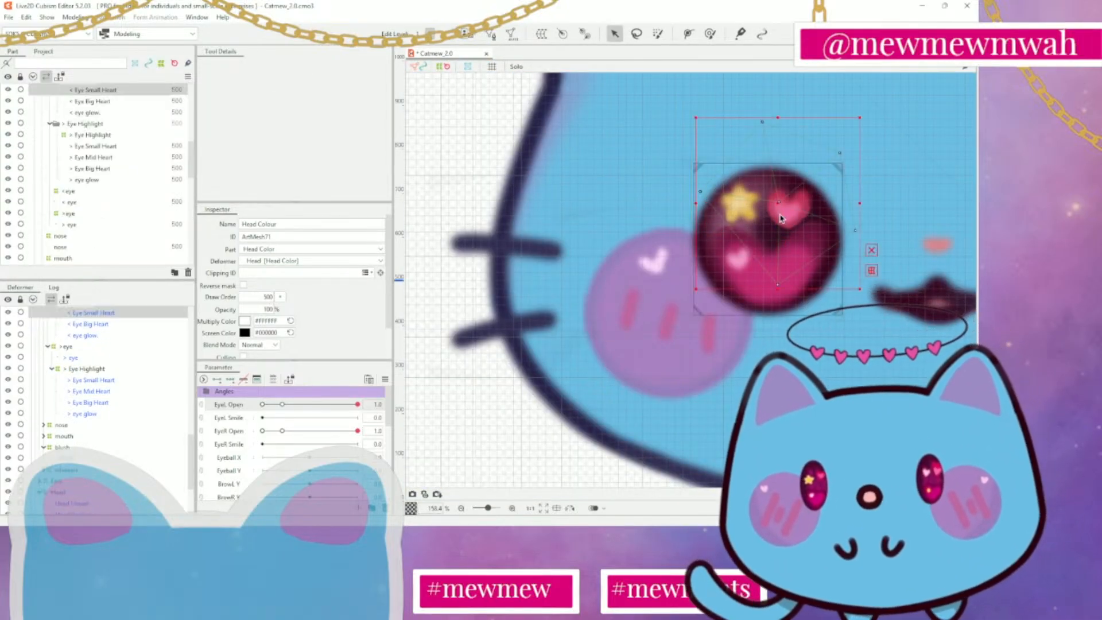
{"action": "left_click", "coordinate": [488, 35]}
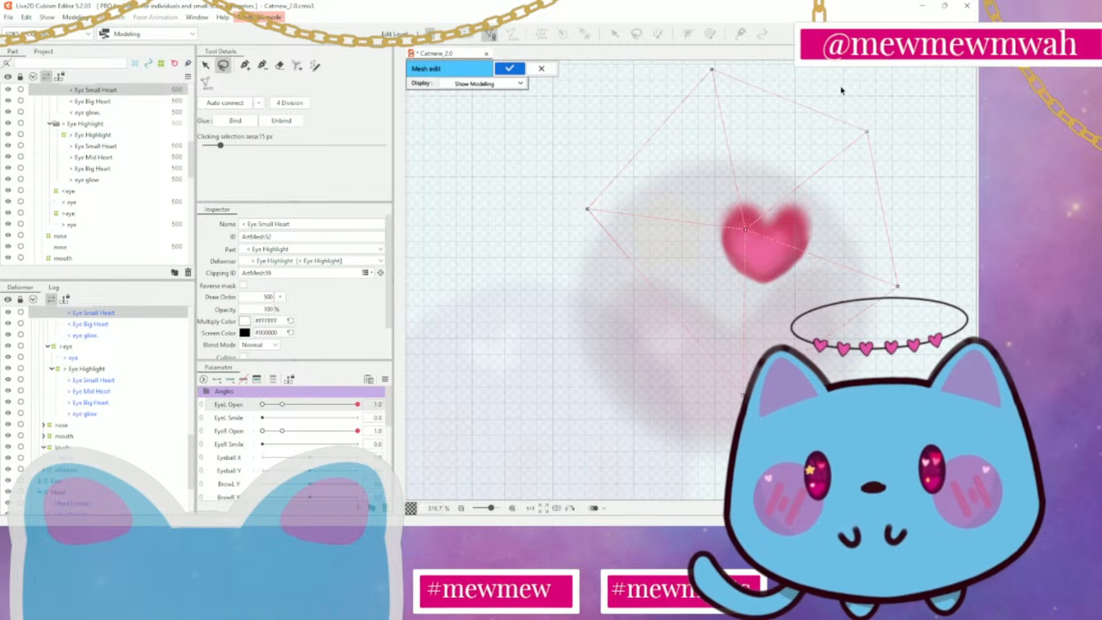
{"action": "mouse_move", "coordinate": [841, 91]}
{"action": "left_mouse_down"}
{"action": "mouse_move", "coordinate": [492, 321]}
{"action": "mouse_move", "coordinate": [878, 115]}
{"action": "mouse_move", "coordinate": [909, 78]}
{"action": "left_mouse_up"}
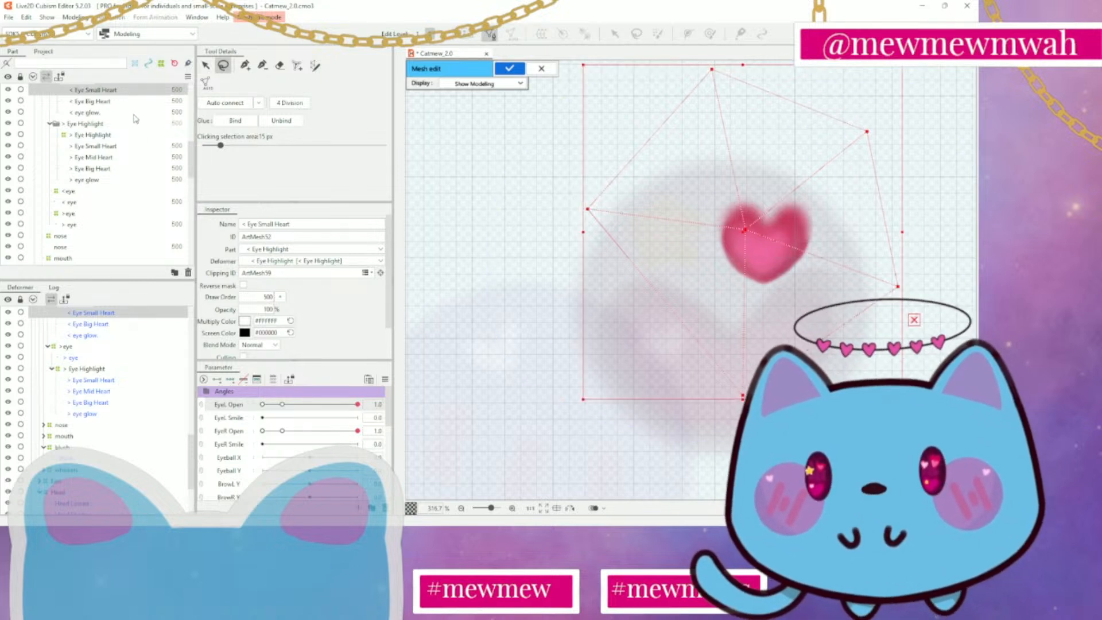
{"action": "left_click", "coordinate": [280, 66]}
{"action": "mouse_move", "coordinate": [752, 72]}
{"action": "left_mouse_down"}
{"action": "mouse_move", "coordinate": [785, 66]}
{"action": "mouse_move", "coordinate": [721, 328]}
{"action": "mouse_move", "coordinate": [622, 290]}
{"action": "left_mouse_up"}
Start a new mesh outline above the heart's top notch and trace it around the right lobe down to below the tip
{"action": "left_click", "coordinate": [245, 65]}
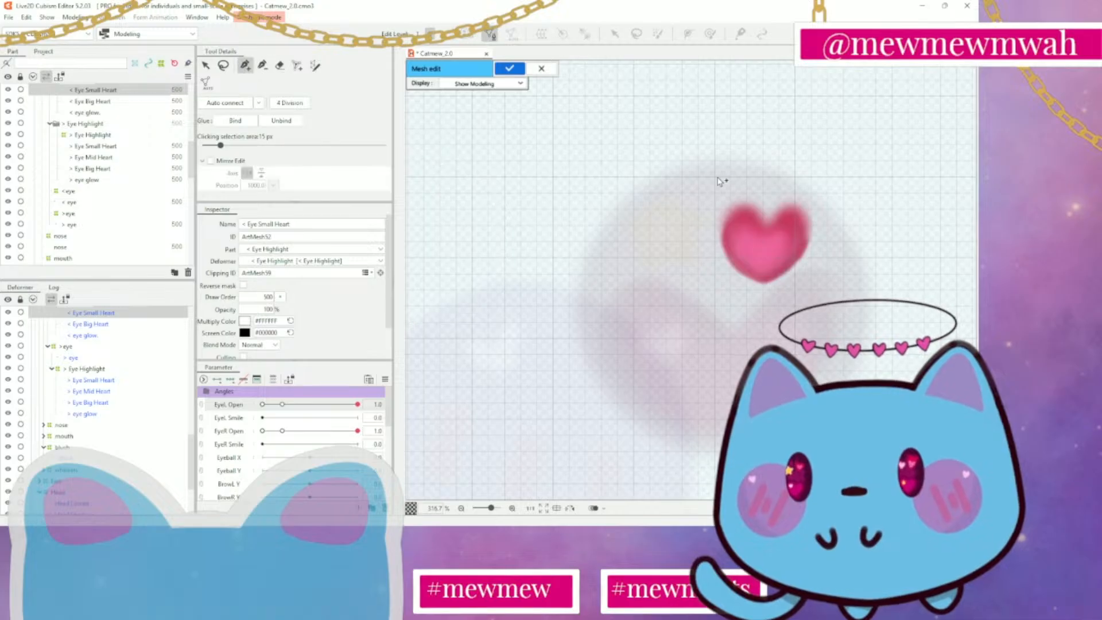
{"action": "scroll", "coordinate": [741, 221], "scroll_direction": "up", "scroll_amount": 2}
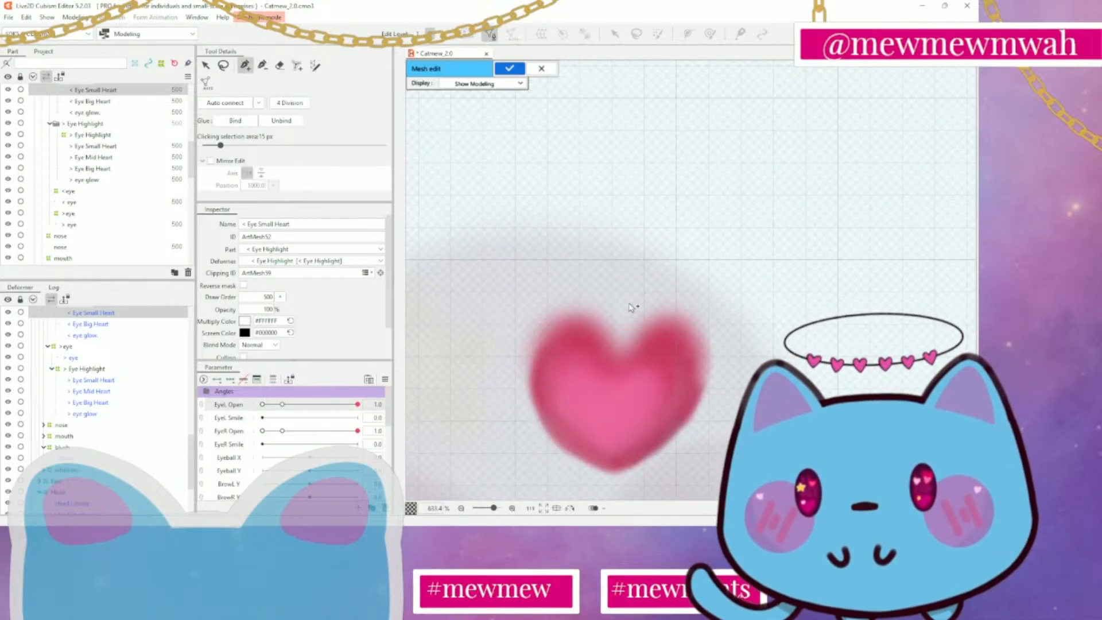
{"action": "left_click", "coordinate": [669, 276]}
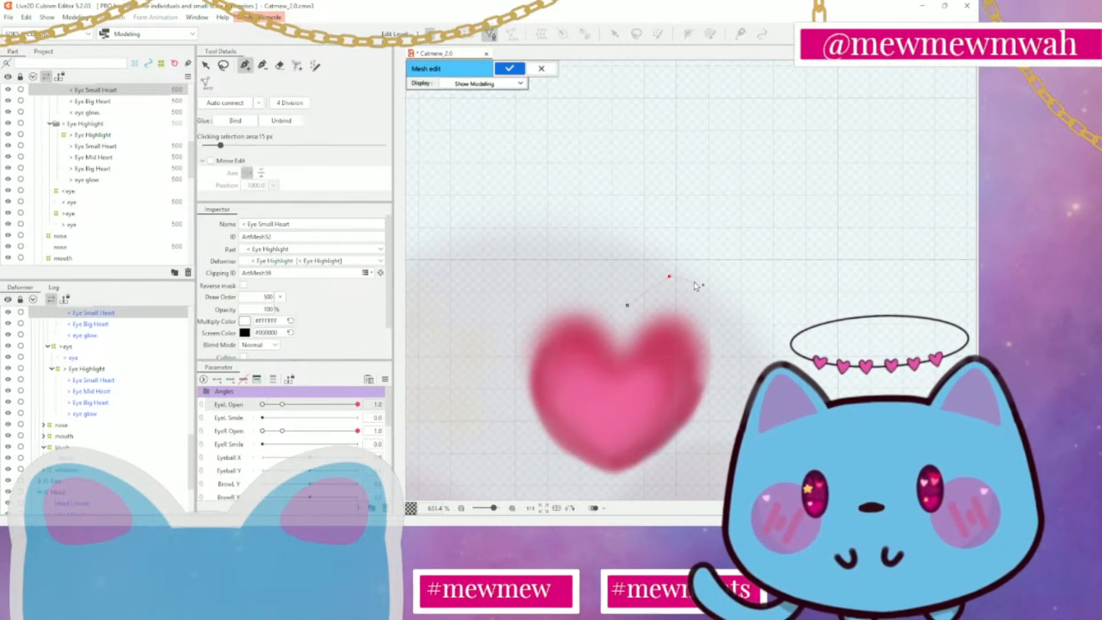
{"action": "left_click", "coordinate": [723, 298]}
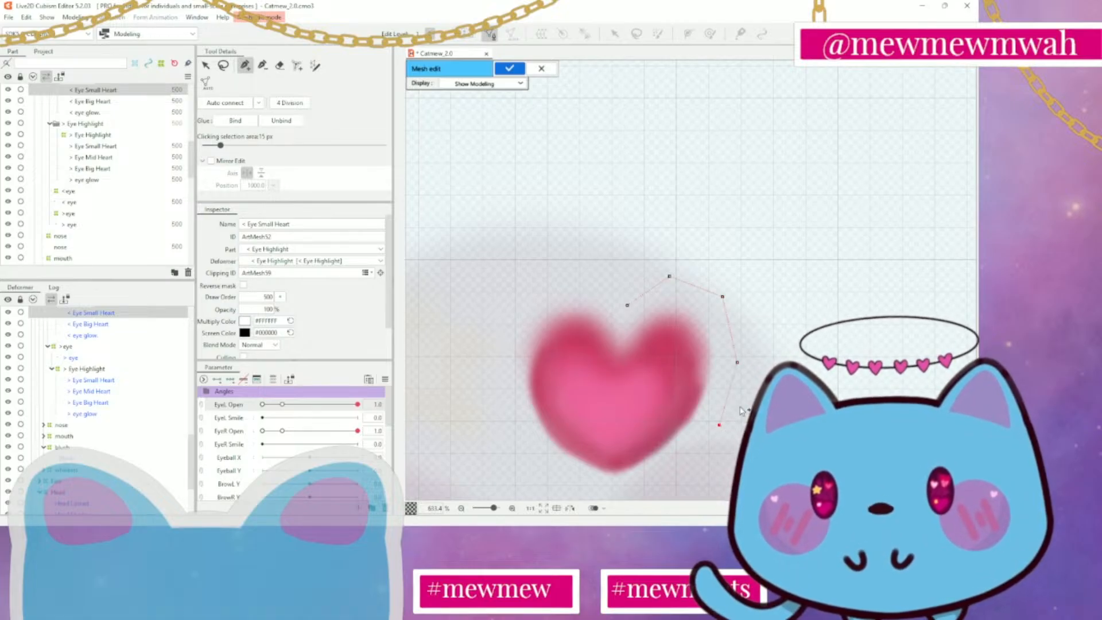
{"action": "left_click_drag", "start_coordinate": [740, 408], "coordinate": [790, 259]}
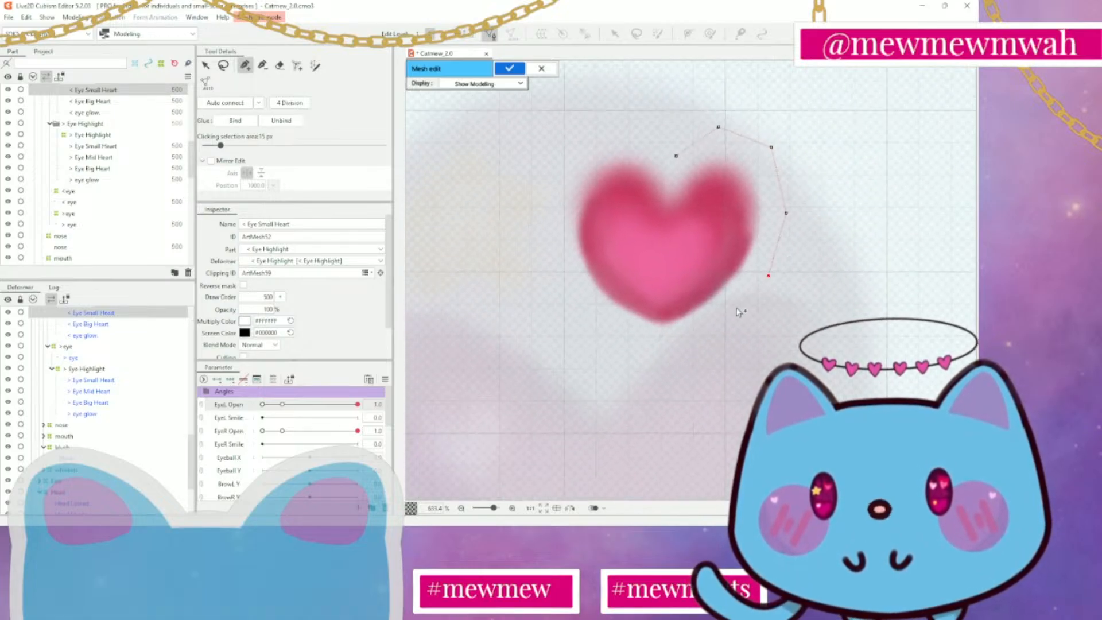
{"action": "left_click", "coordinate": [688, 341]}
{"action": "left_click", "coordinate": [662, 346]}
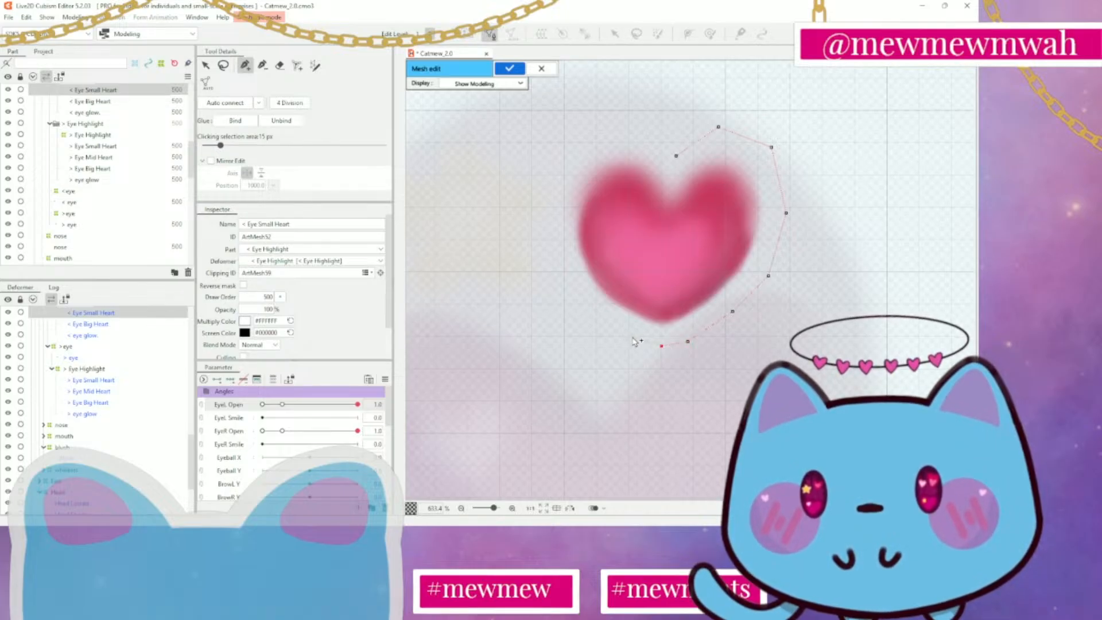
Trace the mesh outline up the heart's left side and over the left lobe, closing it at the vertex above the notch
{"action": "left_click", "coordinate": [628, 338]}
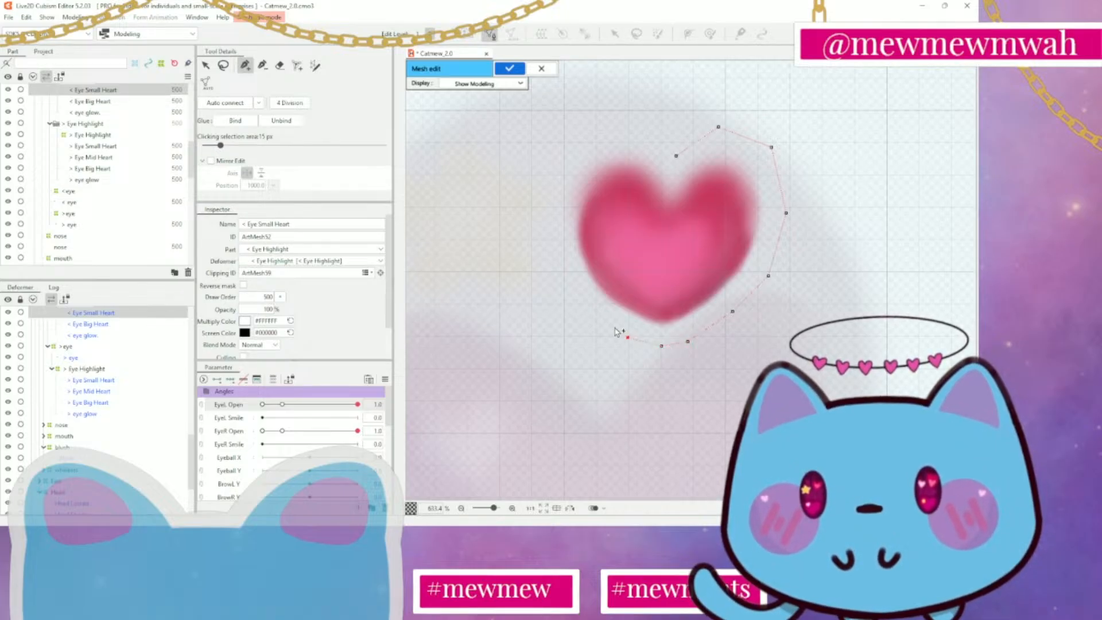
{"action": "left_click", "coordinate": [590, 306]}
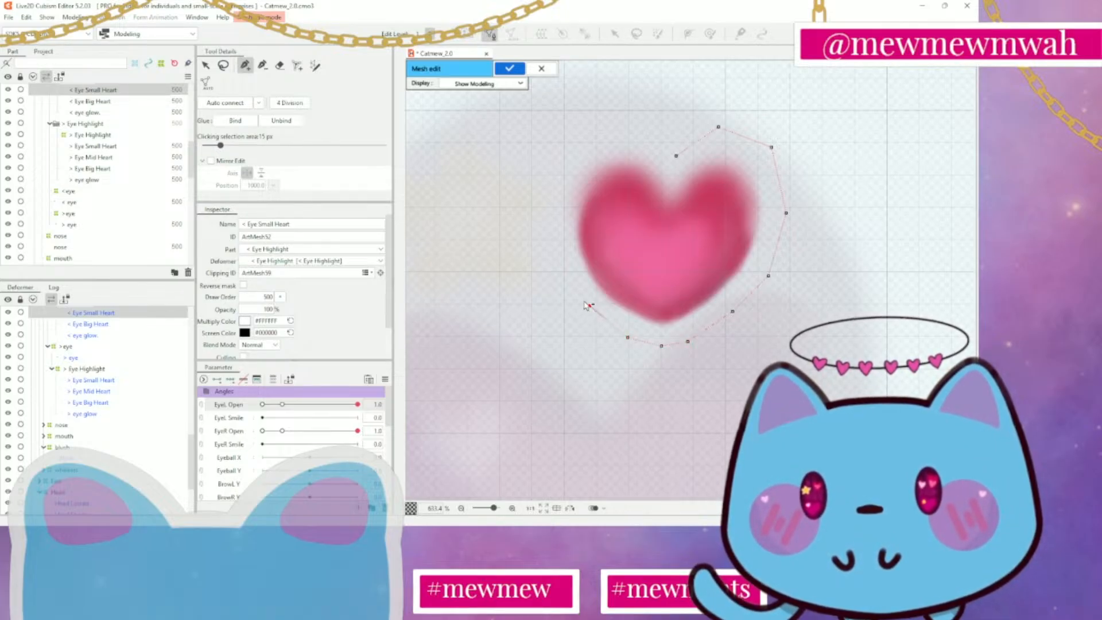
{"action": "left_click", "coordinate": [551, 261]}
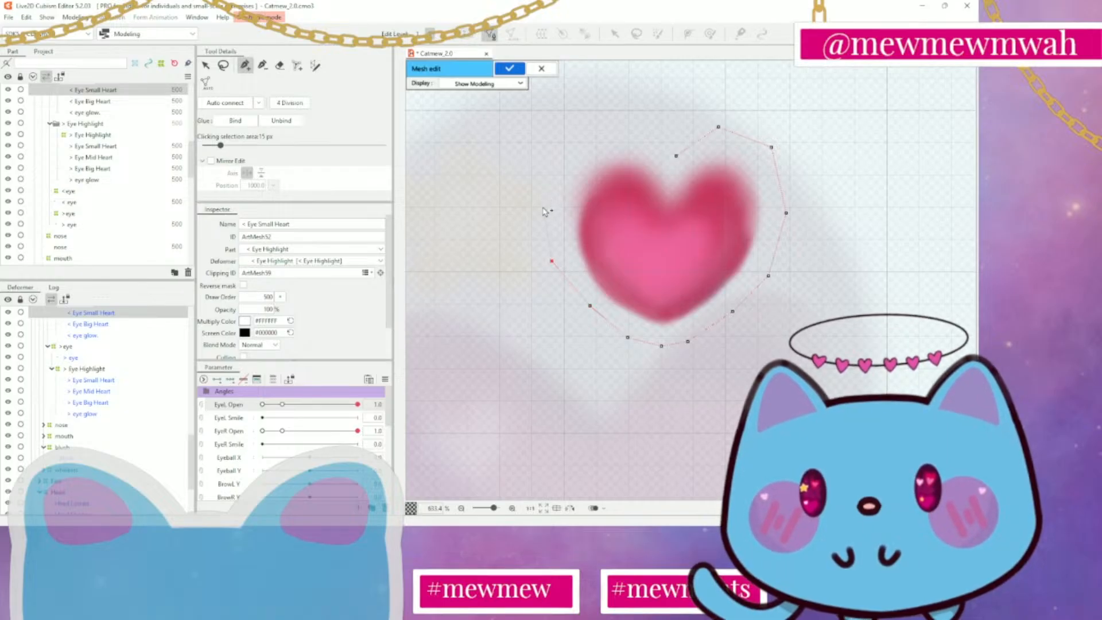
{"action": "left_click", "coordinate": [542, 207]}
{"action": "left_click", "coordinate": [554, 156]}
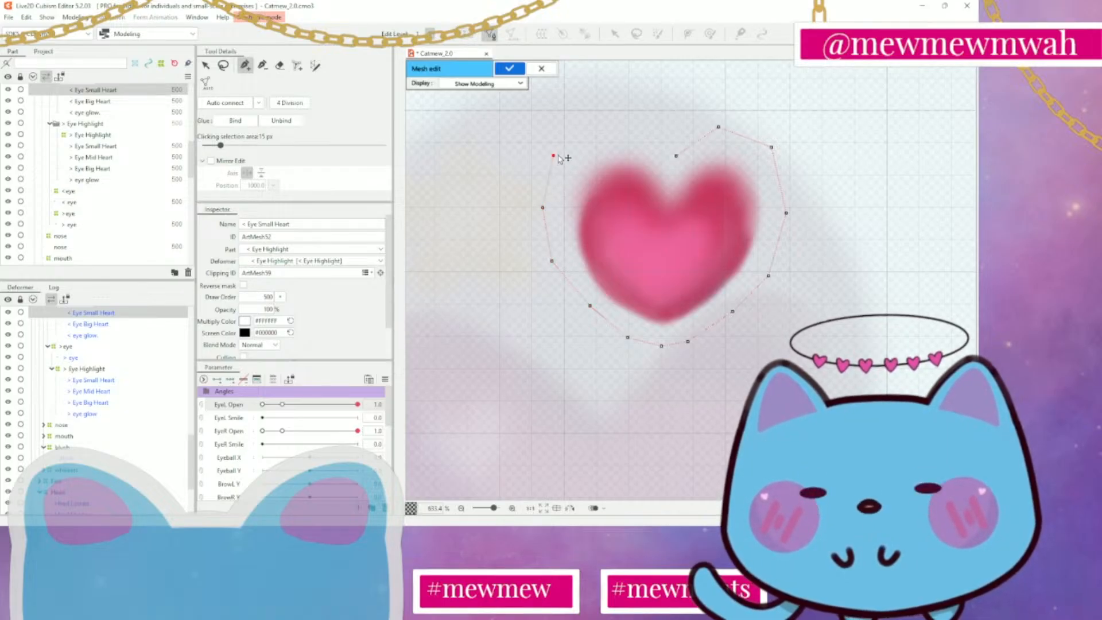
{"action": "left_click", "coordinate": [593, 124]}
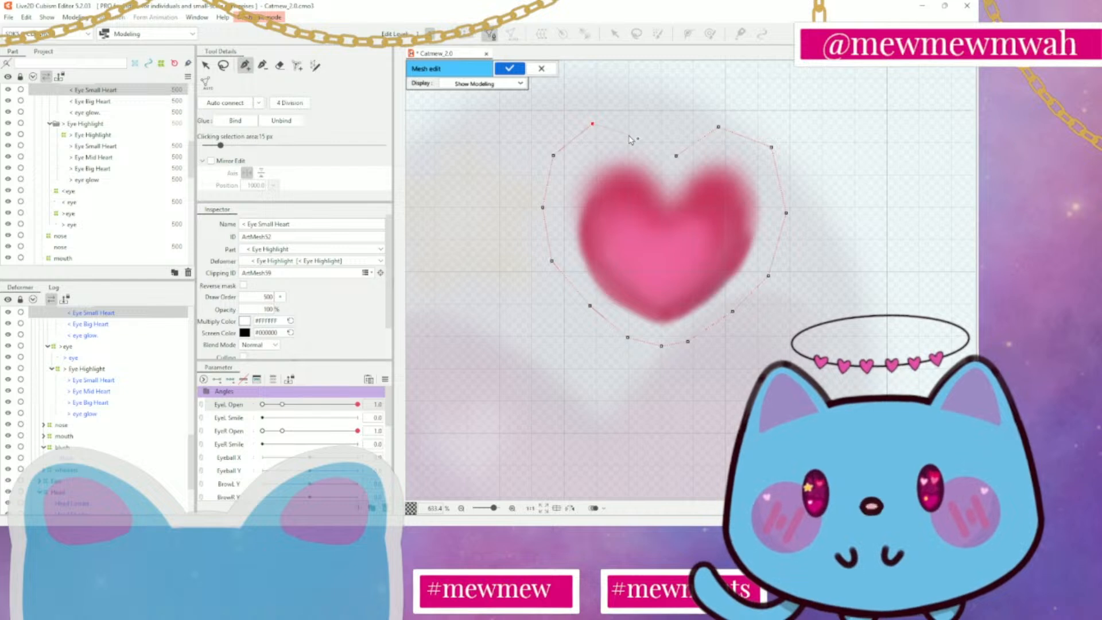
{"action": "left_click", "coordinate": [629, 135]}
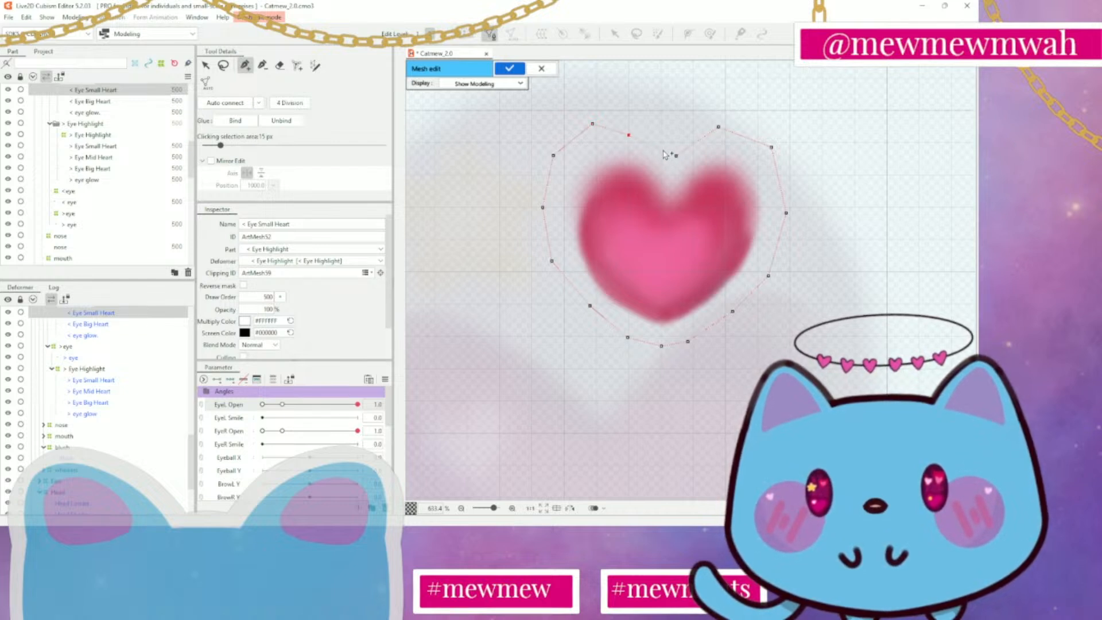
{"action": "left_click", "coordinate": [676, 156]}
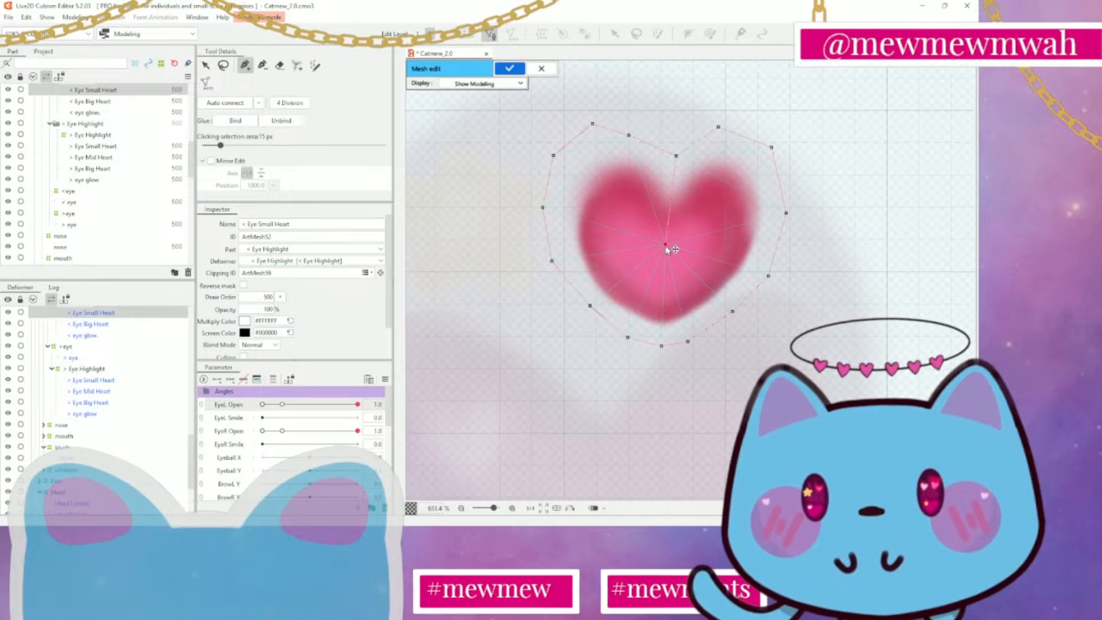
Link the heart's upper outline vertices on both lobes to the centre vertex and auto-connect the remaining mesh
{"action": "left_click", "coordinate": [553, 155]}
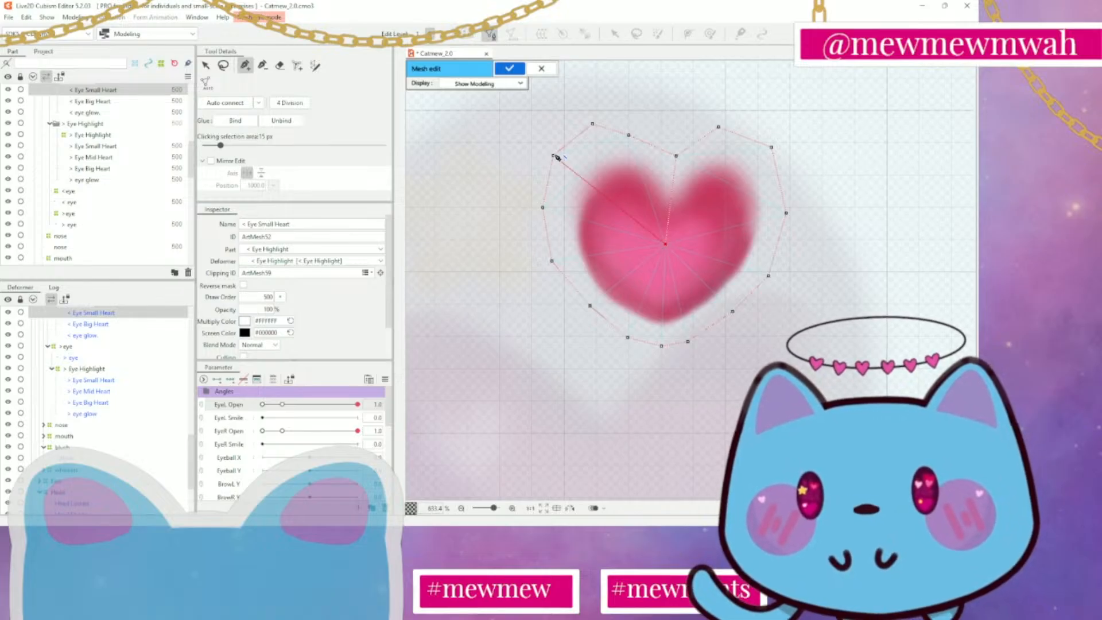
{"action": "left_click", "coordinate": [666, 244]}
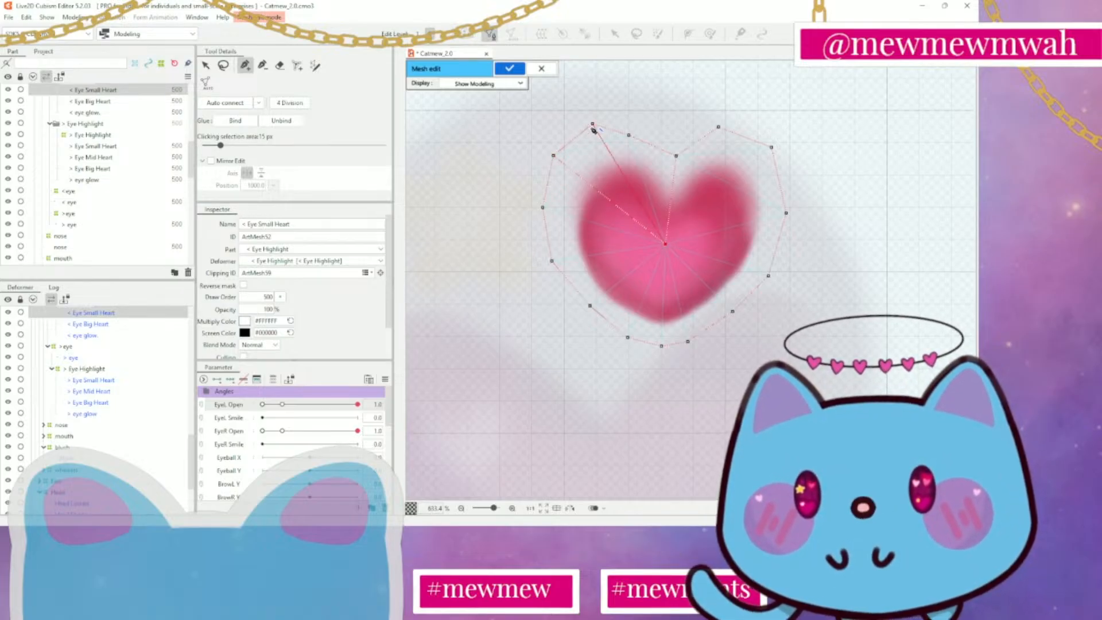
{"action": "left_click", "coordinate": [593, 125]}
{"action": "left_click", "coordinate": [666, 244]}
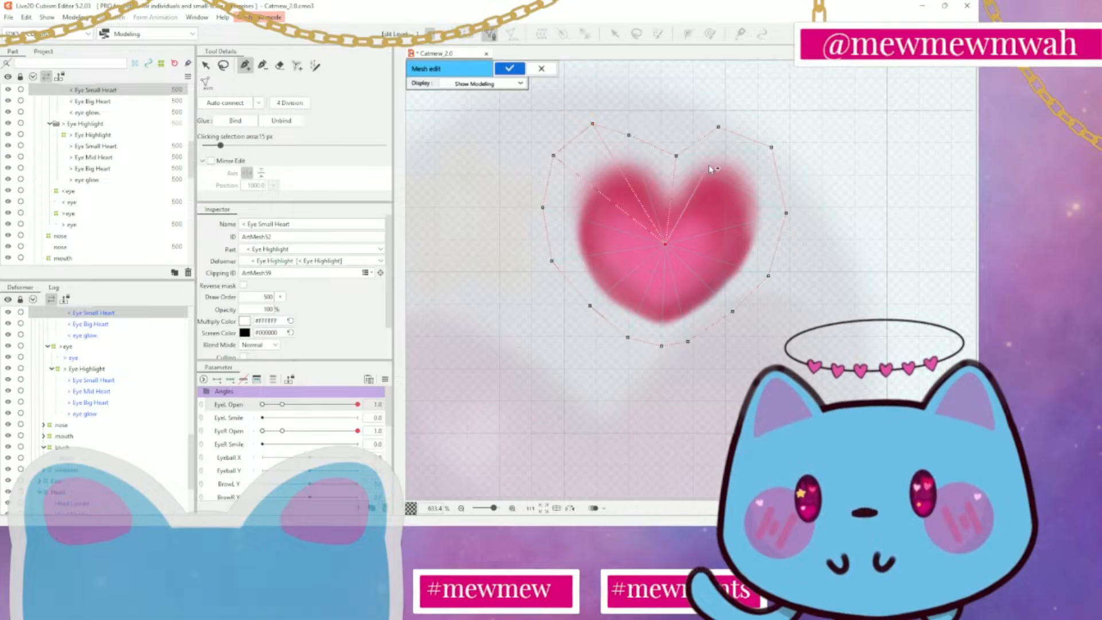
{"action": "left_click", "coordinate": [718, 127]}
{"action": "left_click", "coordinate": [666, 244]}
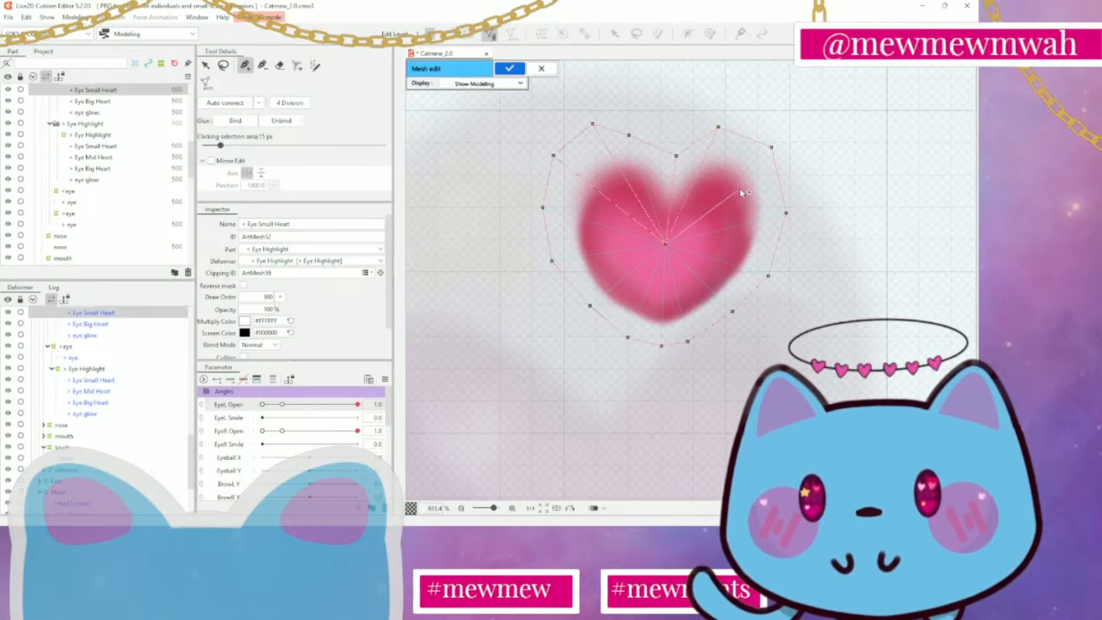
{"action": "left_click", "coordinate": [772, 147]}
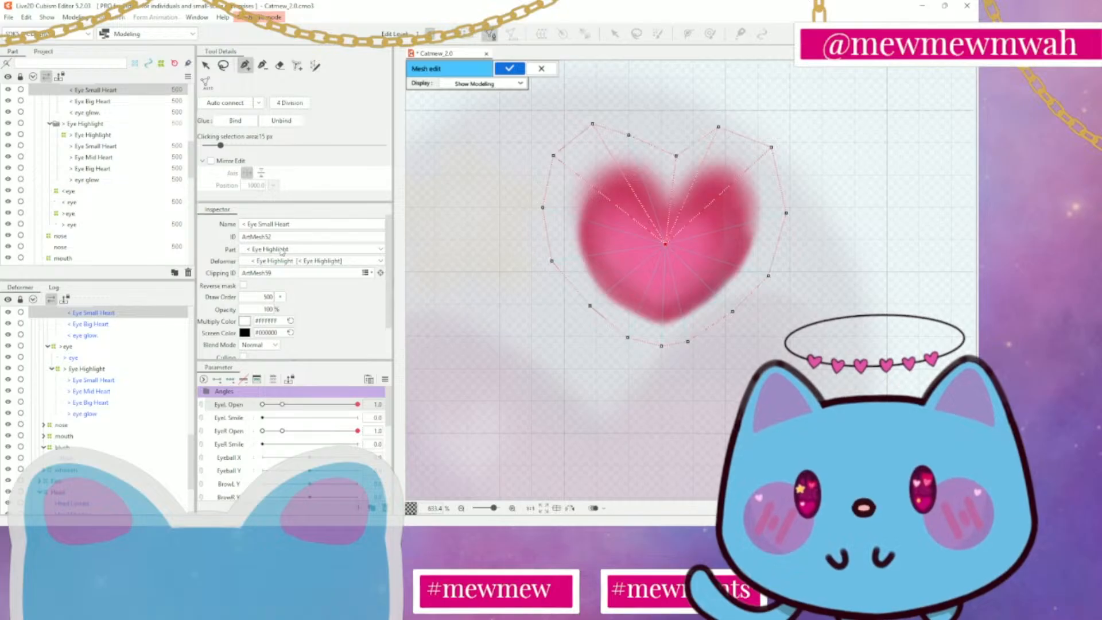
{"action": "left_click", "coordinate": [225, 103]}
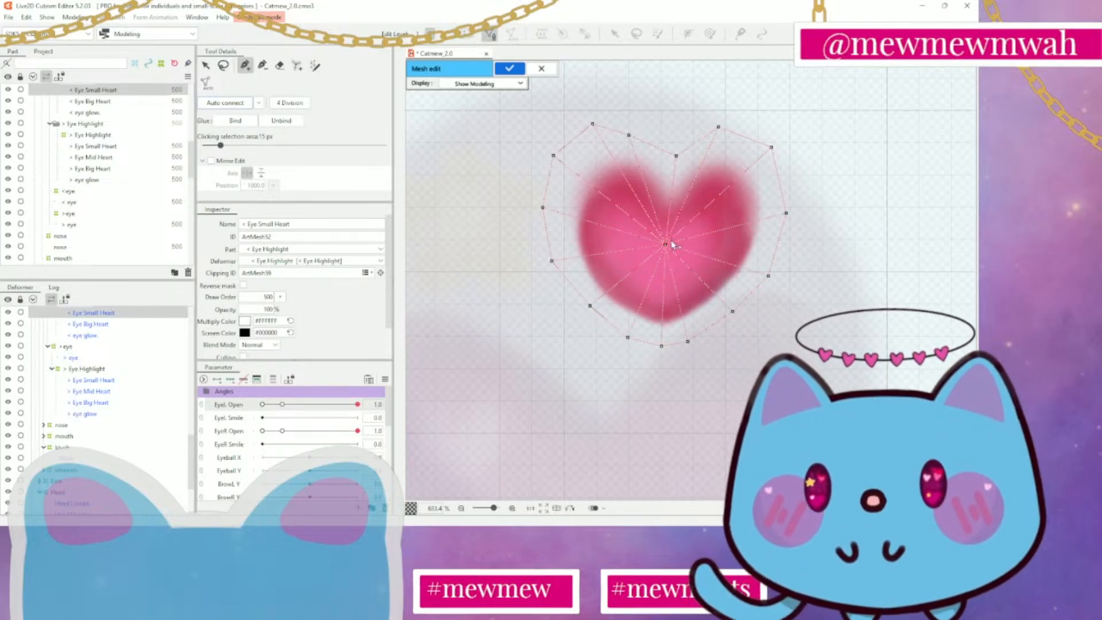
Nudge the centre vertex and the outline vertices around the notch, left side and right lobe to even their spacing, and apply the mesh
{"action": "left_click_drag", "start_coordinate": [666, 245], "coordinate": [670, 244]}
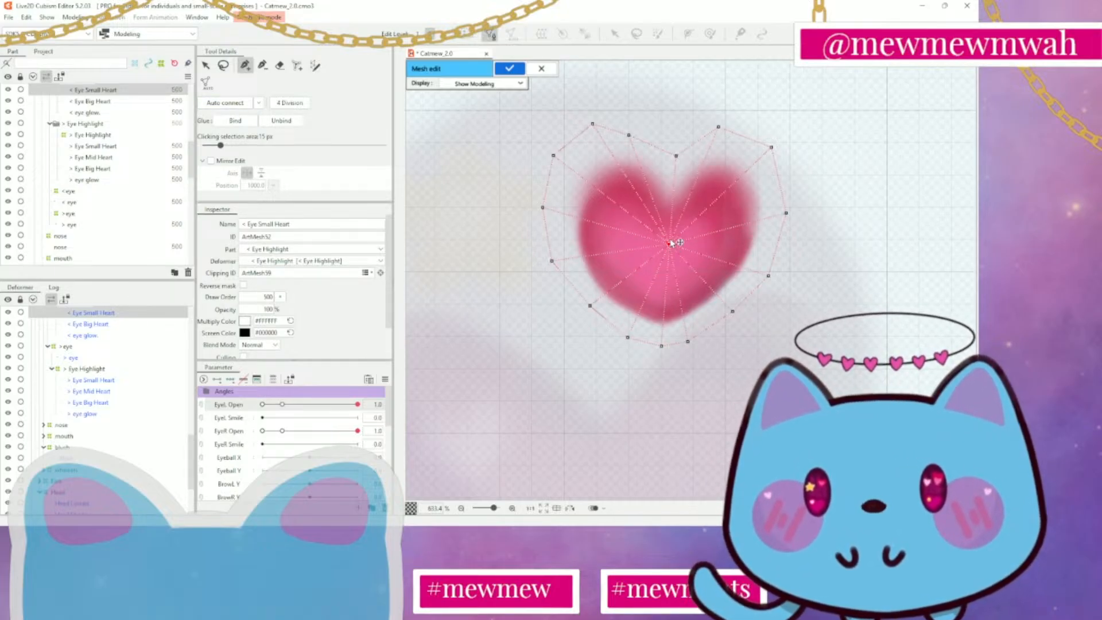
{"action": "key", "text": "v"}
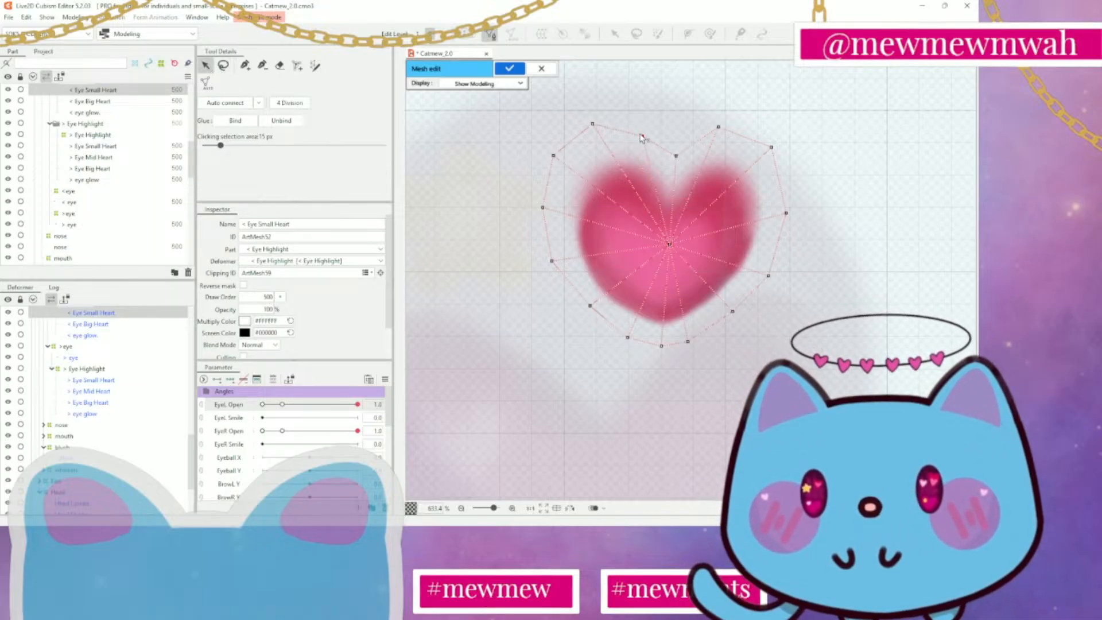
{"action": "left_click_drag", "start_coordinate": [682, 158], "coordinate": [677, 163]}
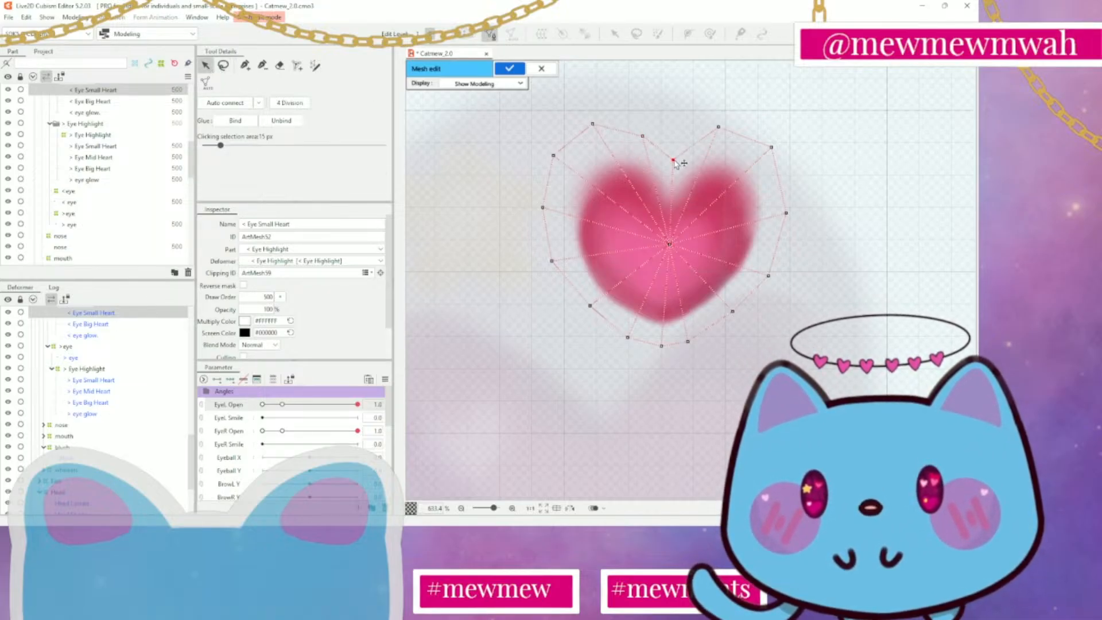
{"action": "left_click_drag", "start_coordinate": [593, 125], "coordinate": [602, 127]}
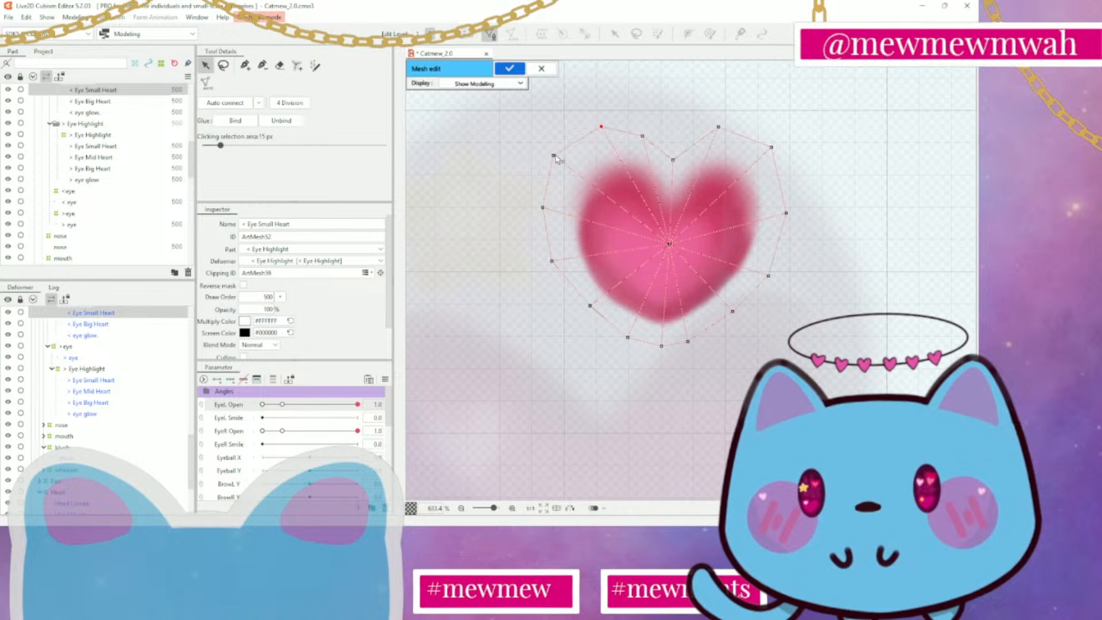
{"action": "left_click_drag", "start_coordinate": [555, 157], "coordinate": [561, 161]}
{"action": "left_click_drag", "start_coordinate": [544, 207], "coordinate": [547, 208]}
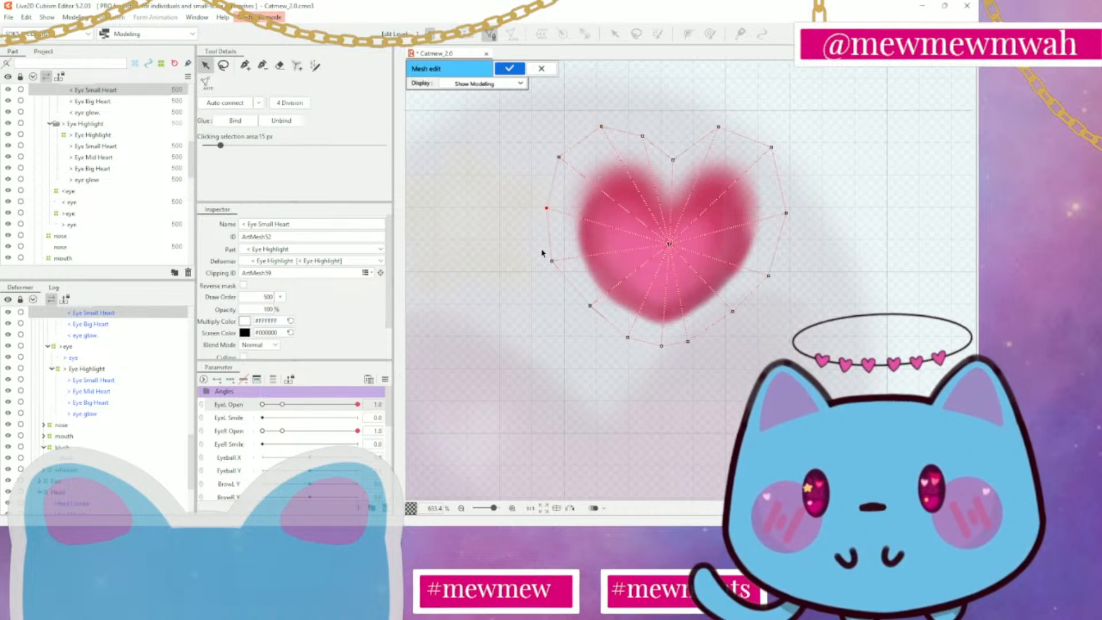
{"action": "left_click_drag", "start_coordinate": [553, 262], "coordinate": [556, 262]}
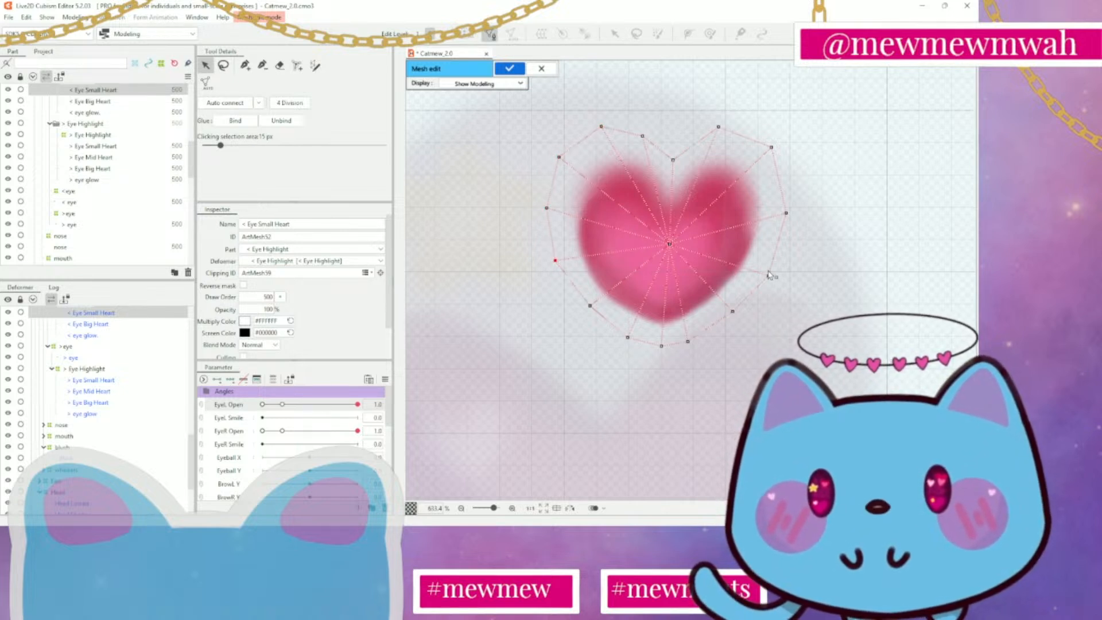
{"action": "left_click_drag", "start_coordinate": [720, 127], "coordinate": [722, 128]}
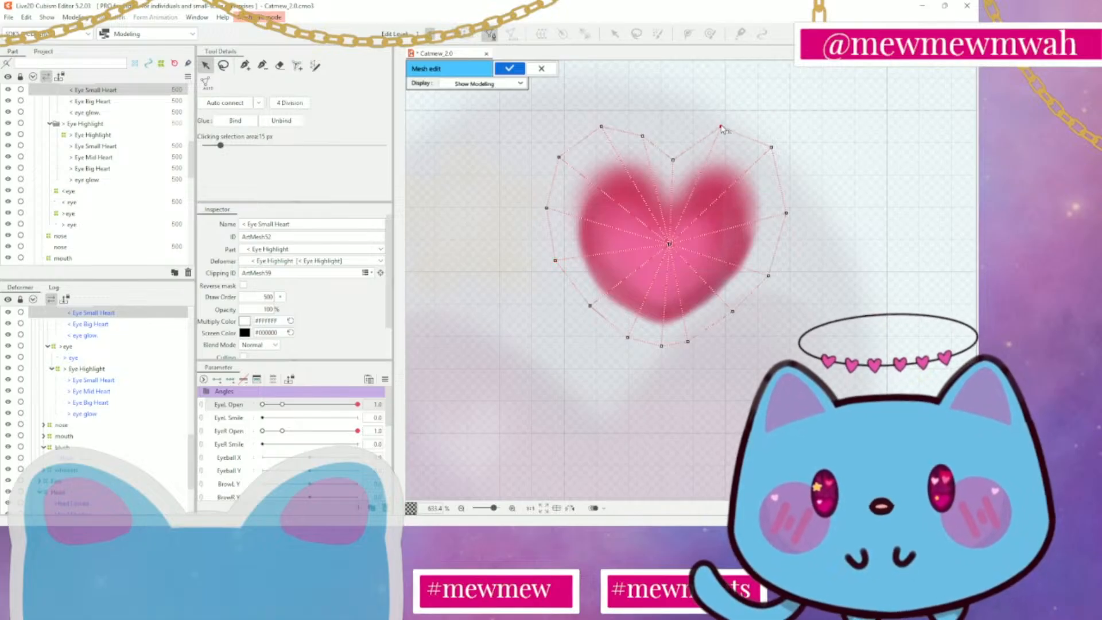
{"action": "left_click", "coordinate": [772, 148]}
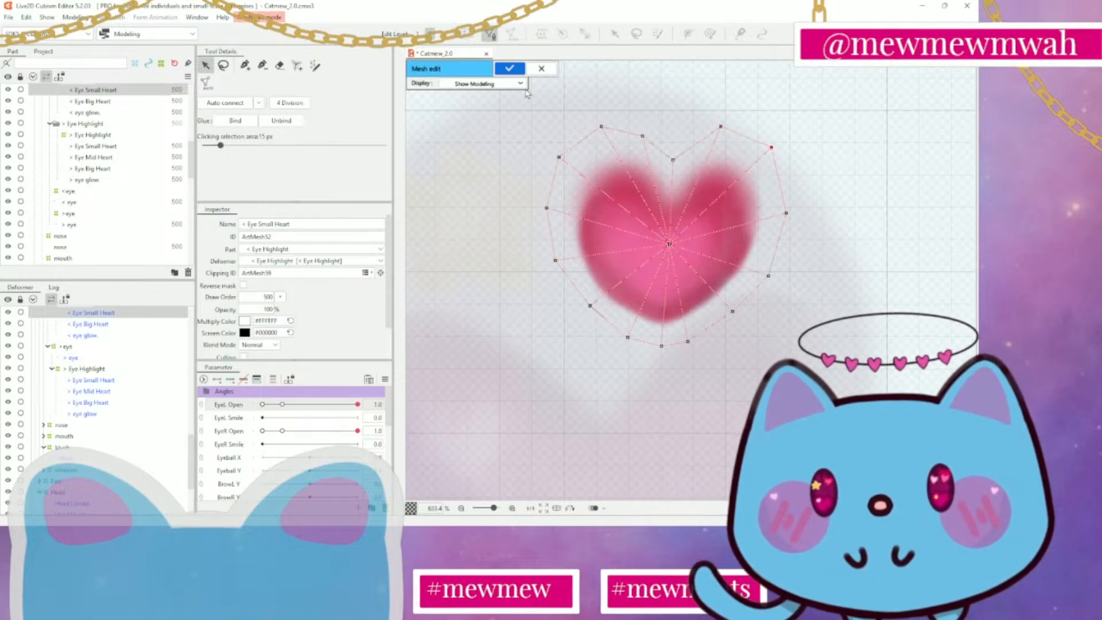
{"action": "left_click", "coordinate": [506, 69]}
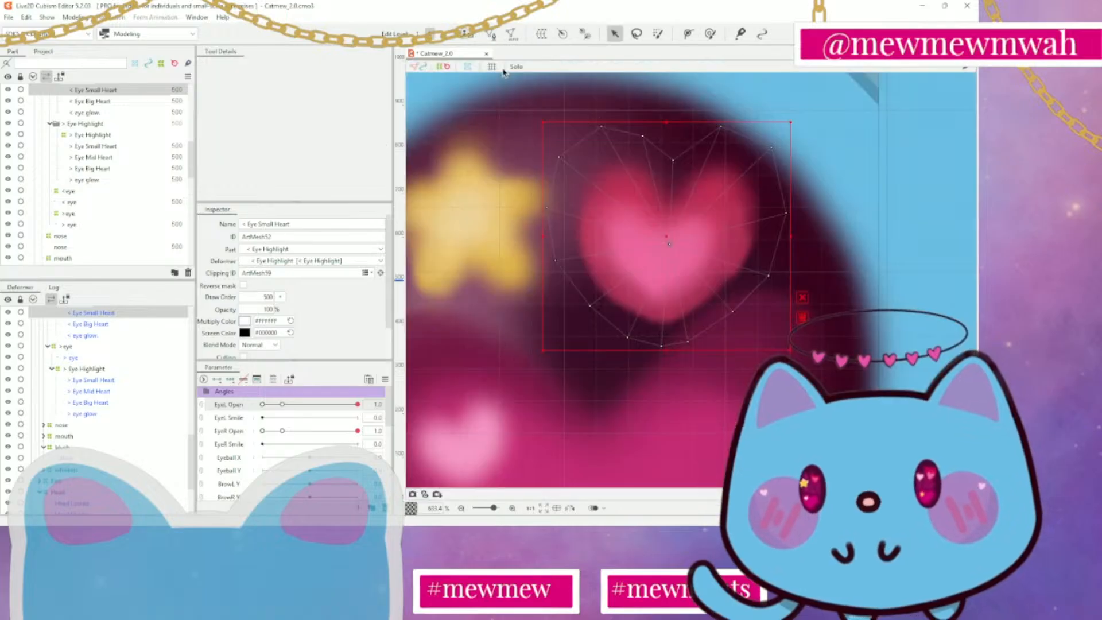
Open the < Eye Big Heart mesh for editing and erase all of its existing vertices
{"action": "scroll", "coordinate": [798, 330], "scroll_direction": "down", "scroll_amount": 2}
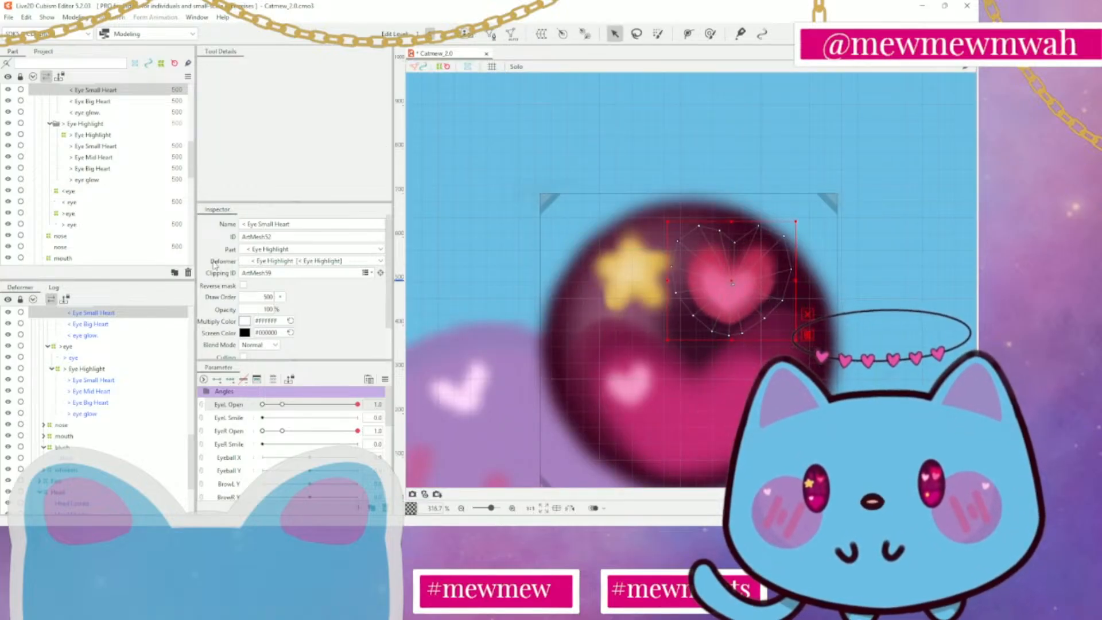
{"action": "left_click", "coordinate": [92, 101]}
{"action": "scroll", "coordinate": [504, 308], "scroll_direction": "down", "scroll_amount": 2}
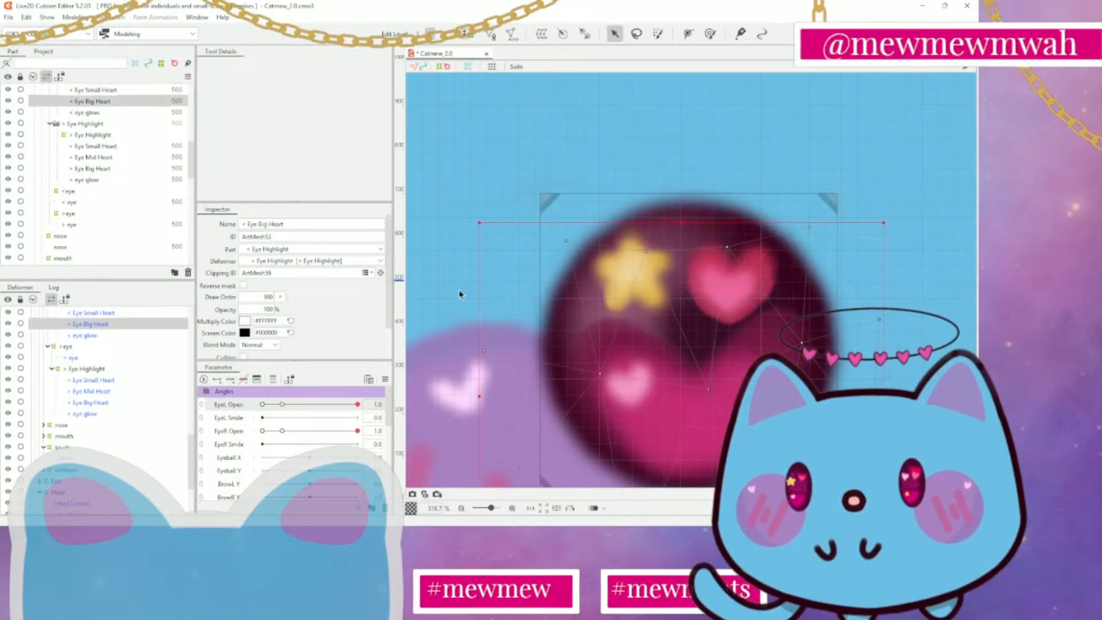
{"action": "left_click", "coordinate": [493, 35]}
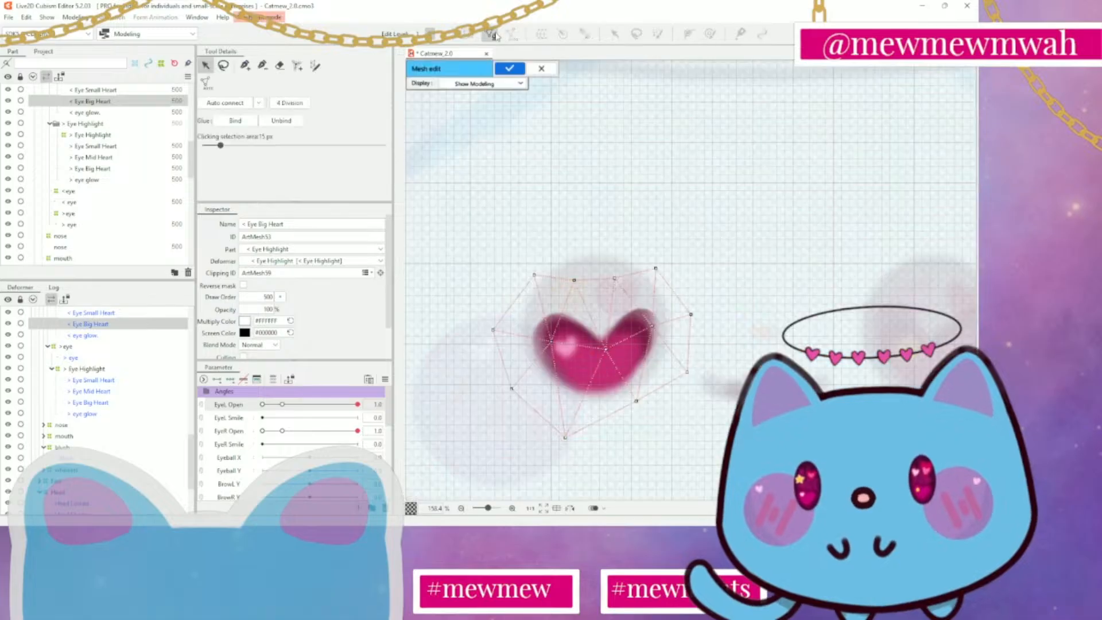
{"action": "left_click", "coordinate": [282, 69]}
{"action": "mouse_move", "coordinate": [628, 236]}
{"action": "left_mouse_down"}
{"action": "mouse_move", "coordinate": [673, 329]}
{"action": "mouse_move", "coordinate": [642, 362]}
{"action": "mouse_move", "coordinate": [713, 403]}
{"action": "left_mouse_up"}
Start a new mesh outline above the big heart's notch and trace it around the right lobe down to below the tip
{"action": "left_click", "coordinate": [245, 65]}
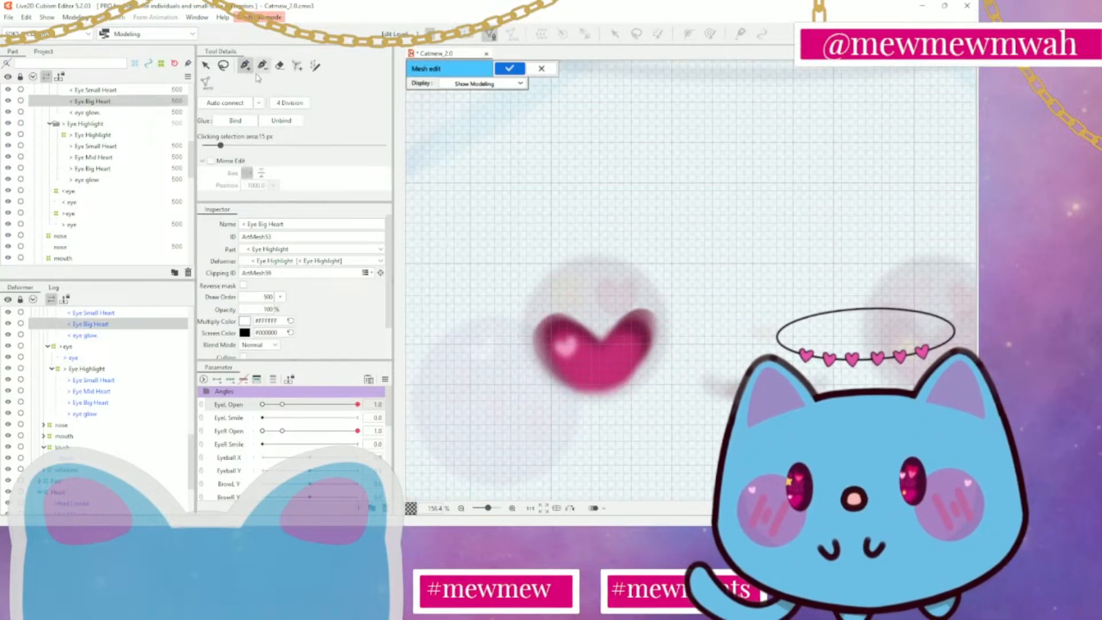
{"action": "scroll", "coordinate": [635, 249], "scroll_direction": "up", "scroll_amount": 2}
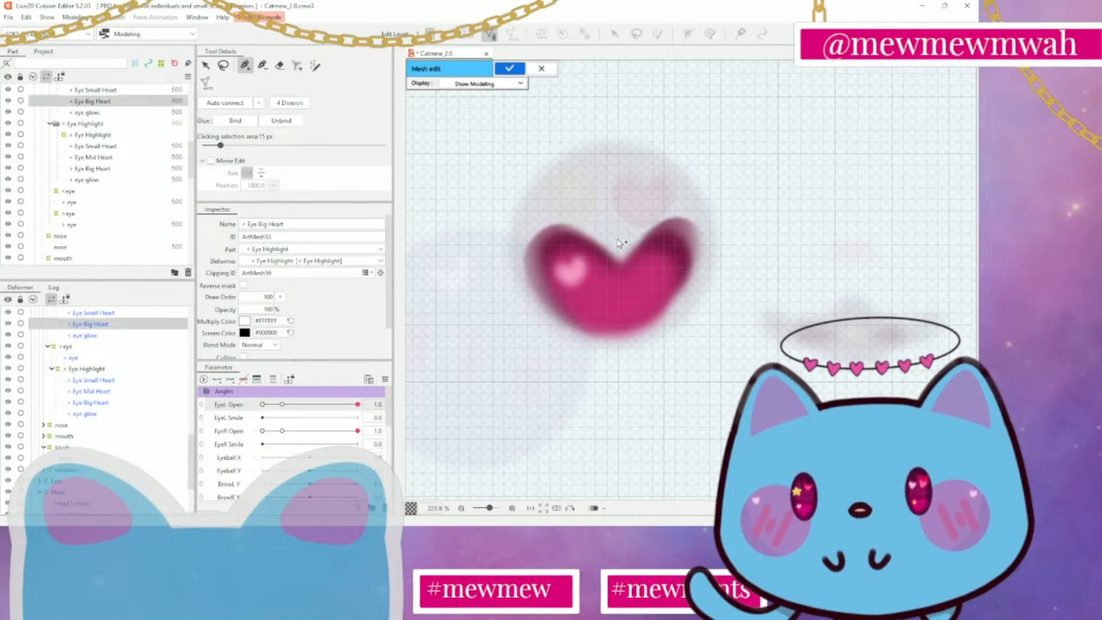
{"action": "left_click", "coordinate": [622, 228]}
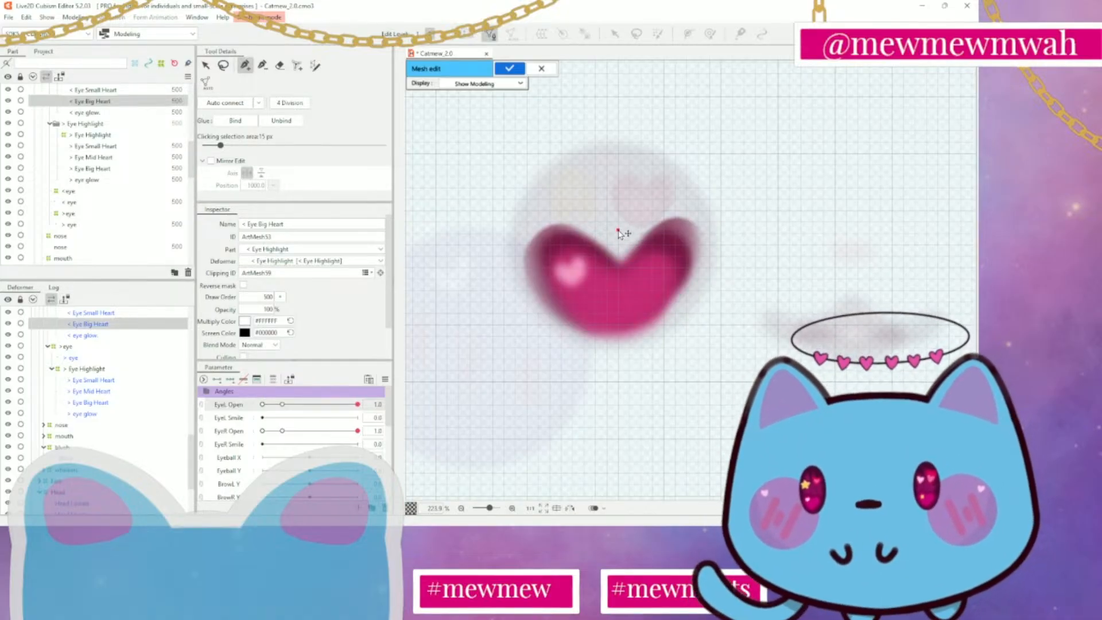
{"action": "left_click", "coordinate": [638, 209]}
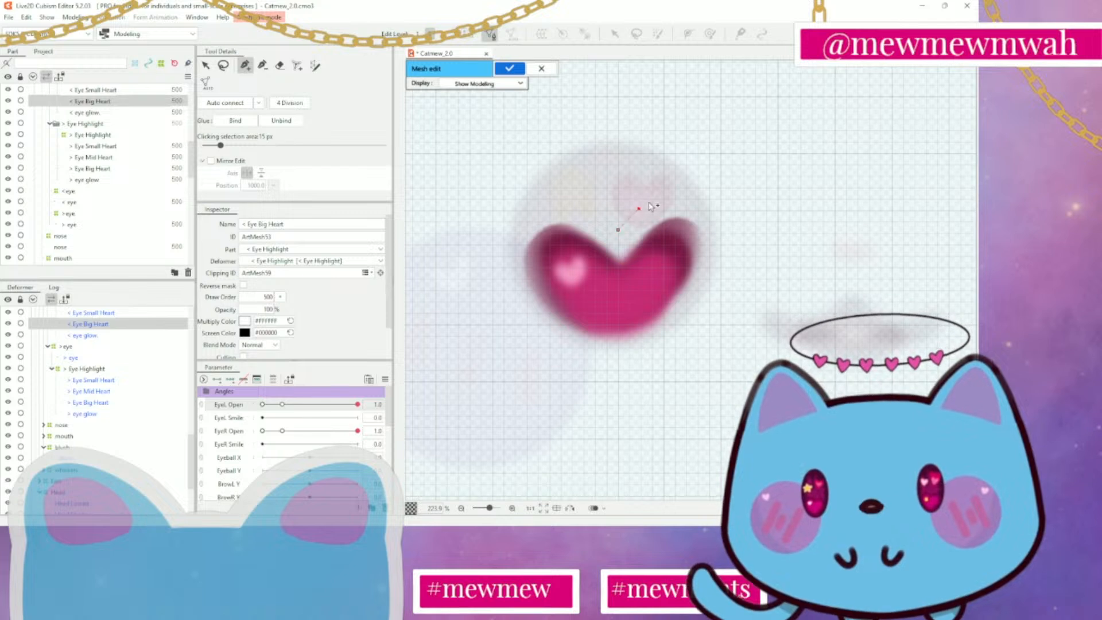
{"action": "left_click", "coordinate": [694, 192]}
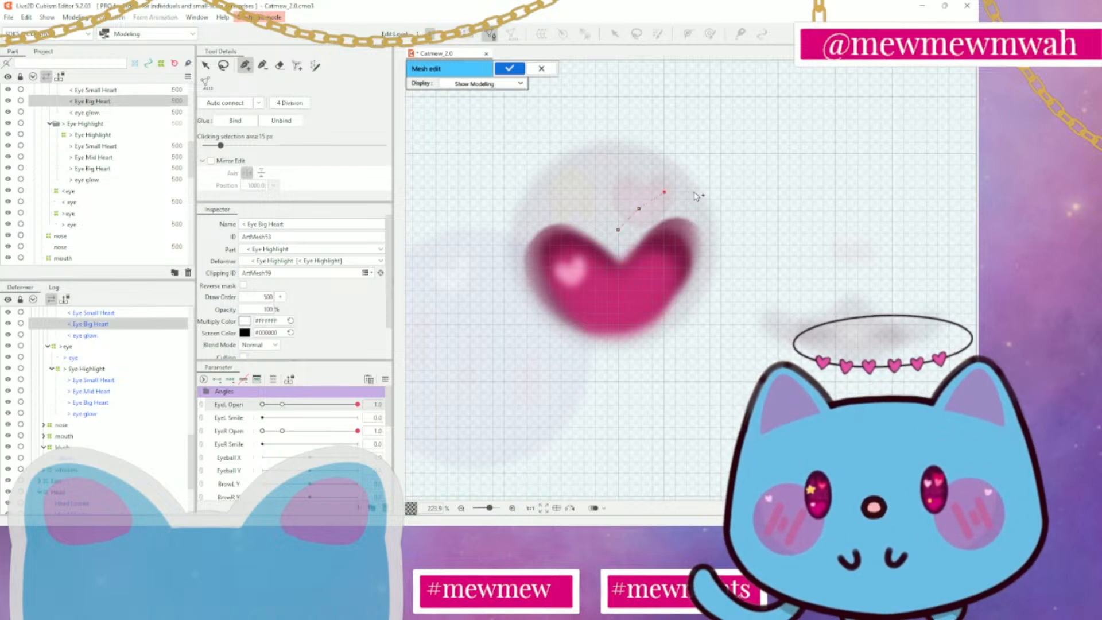
{"action": "left_click", "coordinate": [713, 199]}
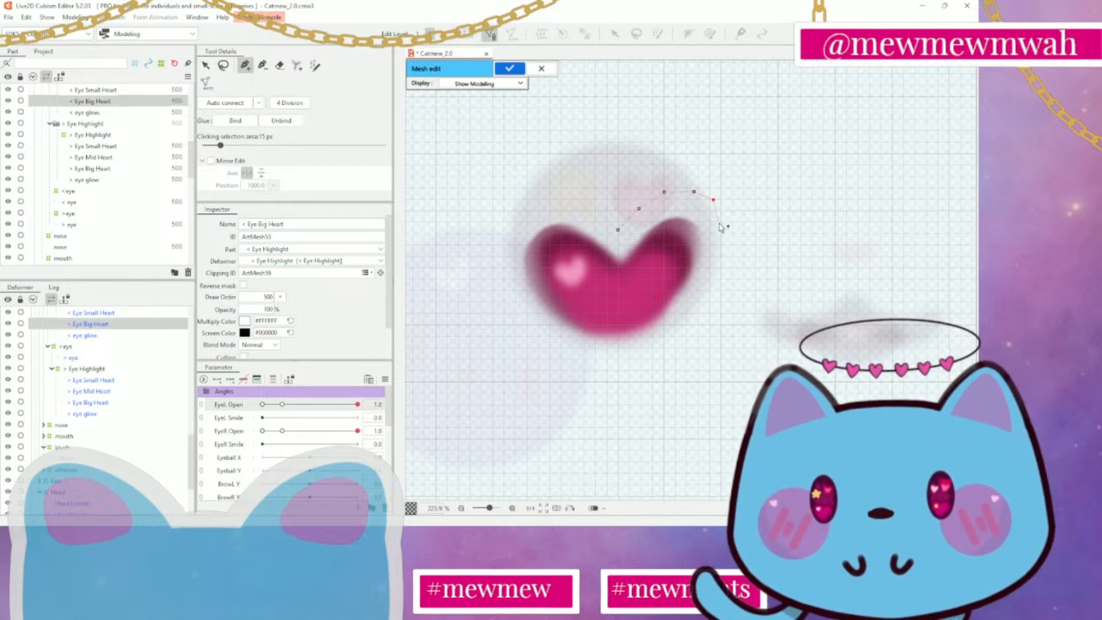
{"action": "left_click", "coordinate": [724, 223]}
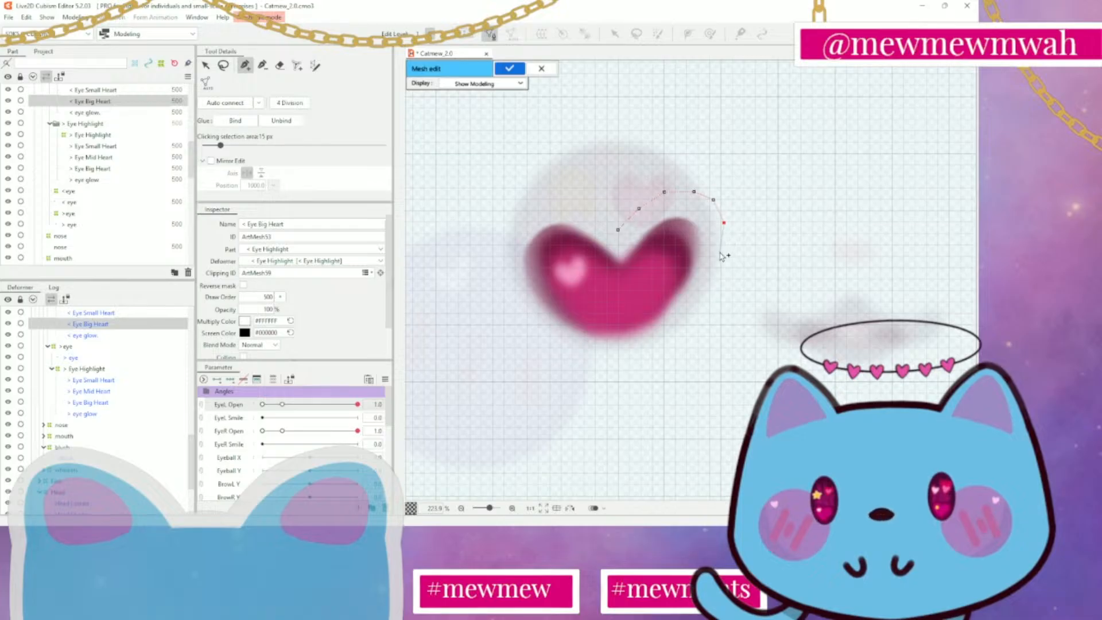
{"action": "left_click", "coordinate": [731, 252]}
{"action": "left_click", "coordinate": [722, 282]}
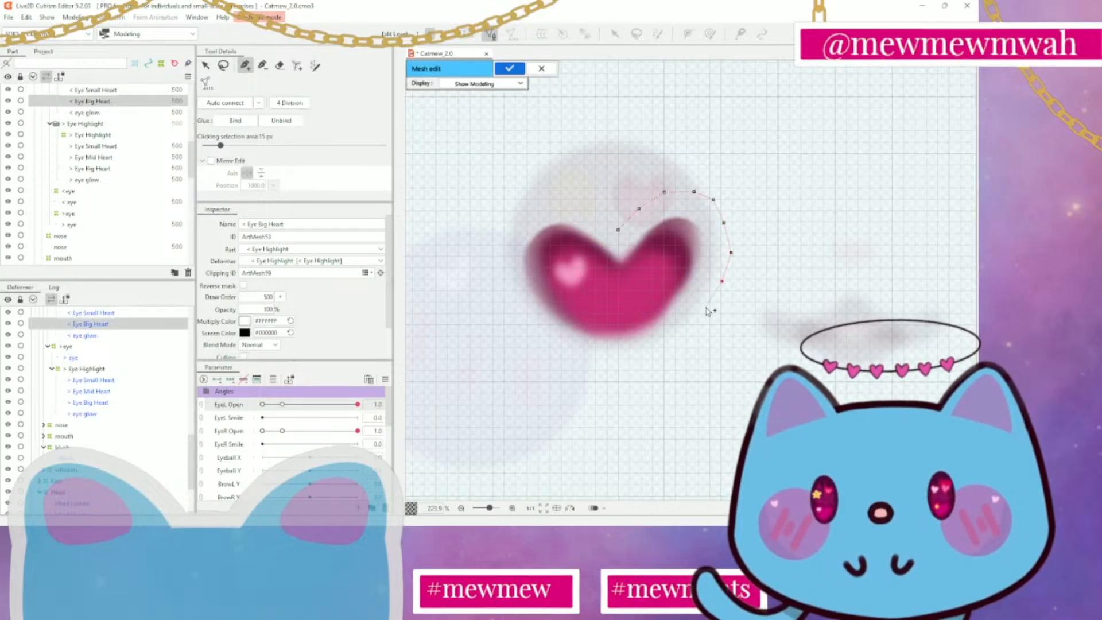
{"action": "left_click", "coordinate": [685, 331]}
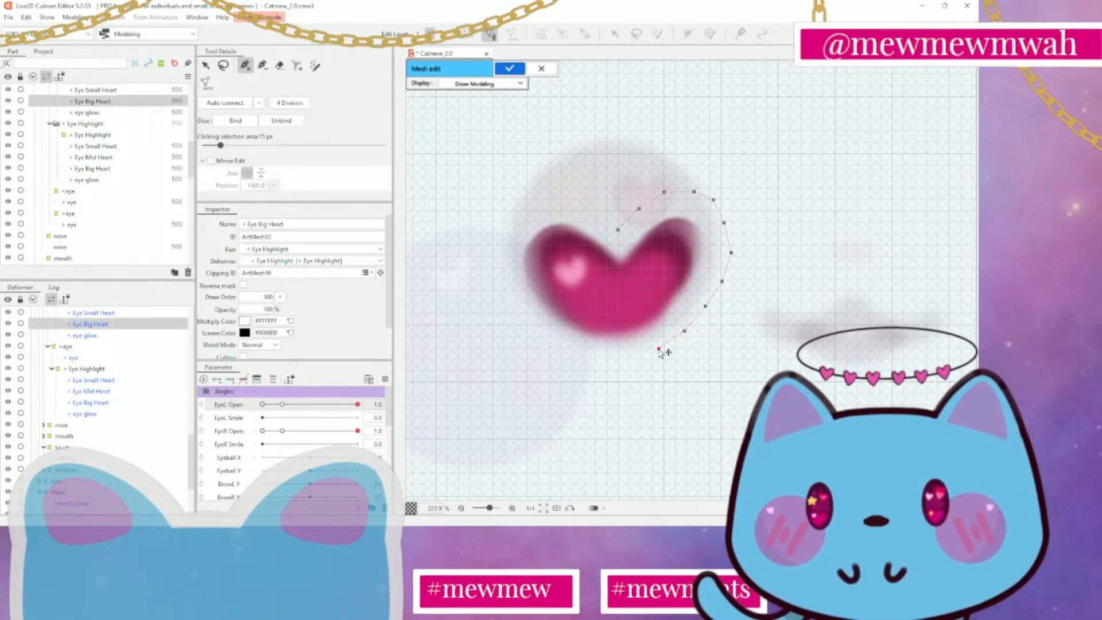
{"action": "left_click", "coordinate": [632, 366]}
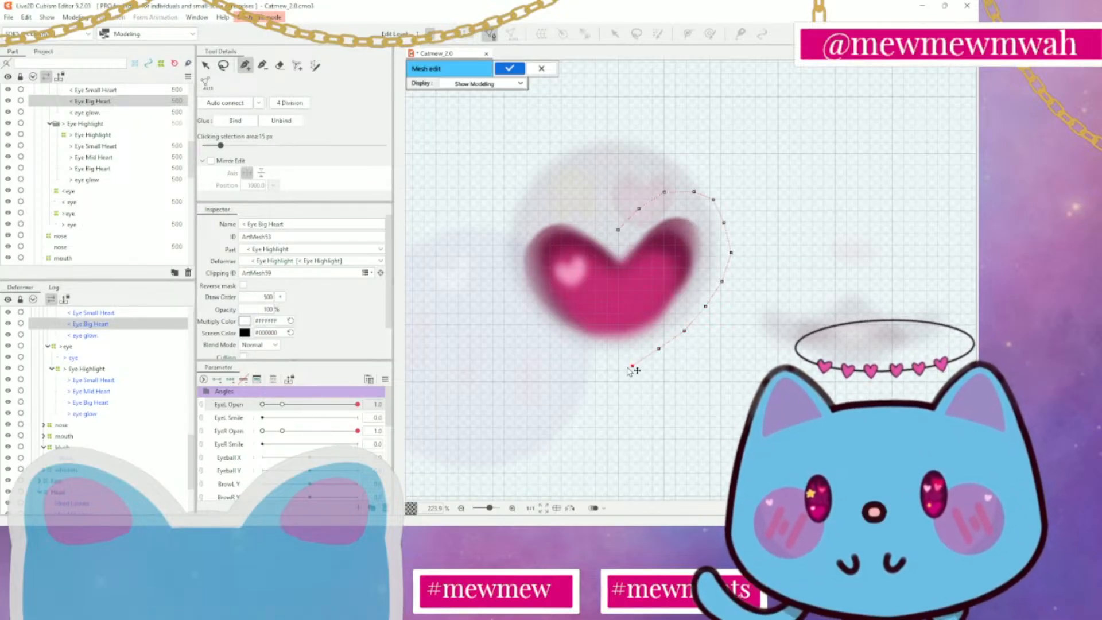
Trace the outline up the big heart's left side and over the left lobe, closing it at the starting vertex above the notch
{"action": "left_click", "coordinate": [594, 364]}
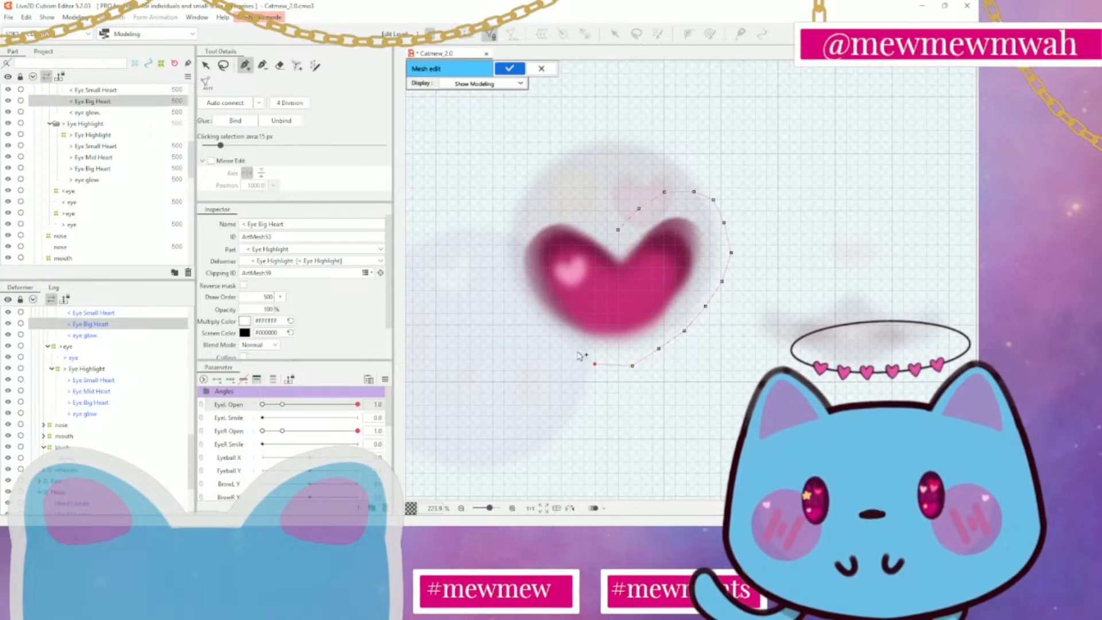
{"action": "left_click", "coordinate": [569, 345]}
{"action": "left_click", "coordinate": [541, 328]}
{"action": "left_click", "coordinate": [516, 310]}
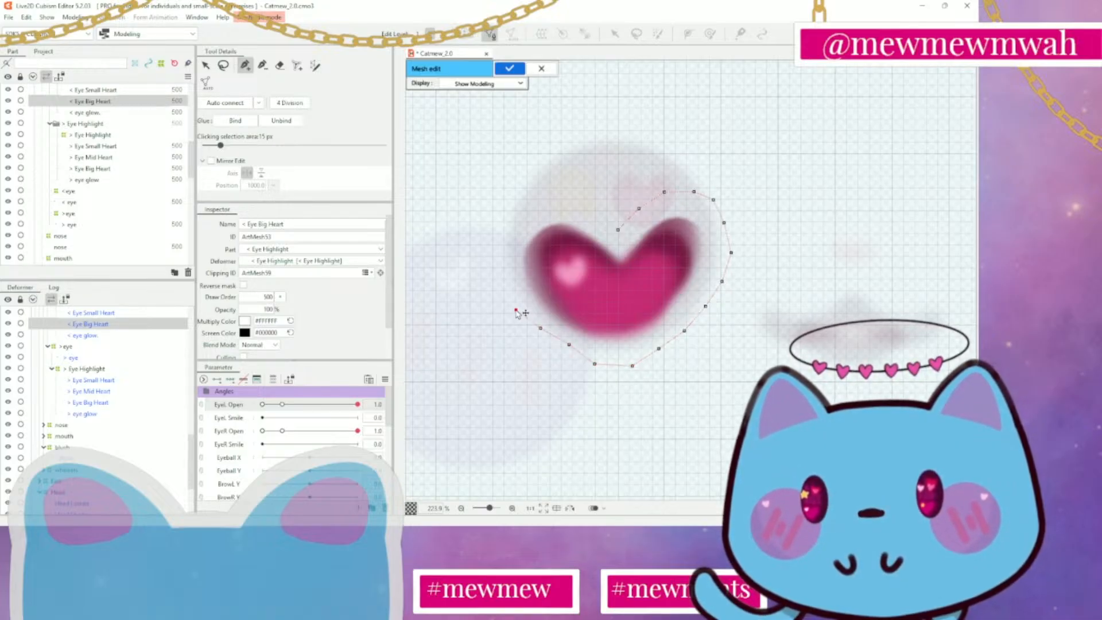
{"action": "left_click", "coordinate": [499, 275]}
{"action": "left_click", "coordinate": [499, 241]}
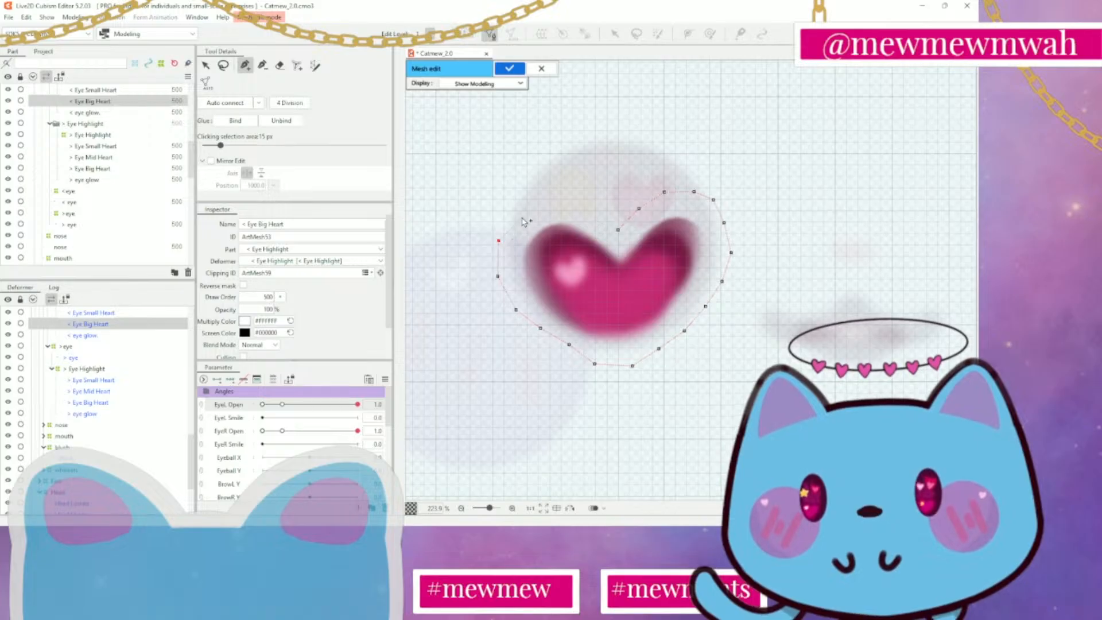
{"action": "left_click", "coordinate": [549, 202]}
{"action": "left_click", "coordinate": [576, 211]}
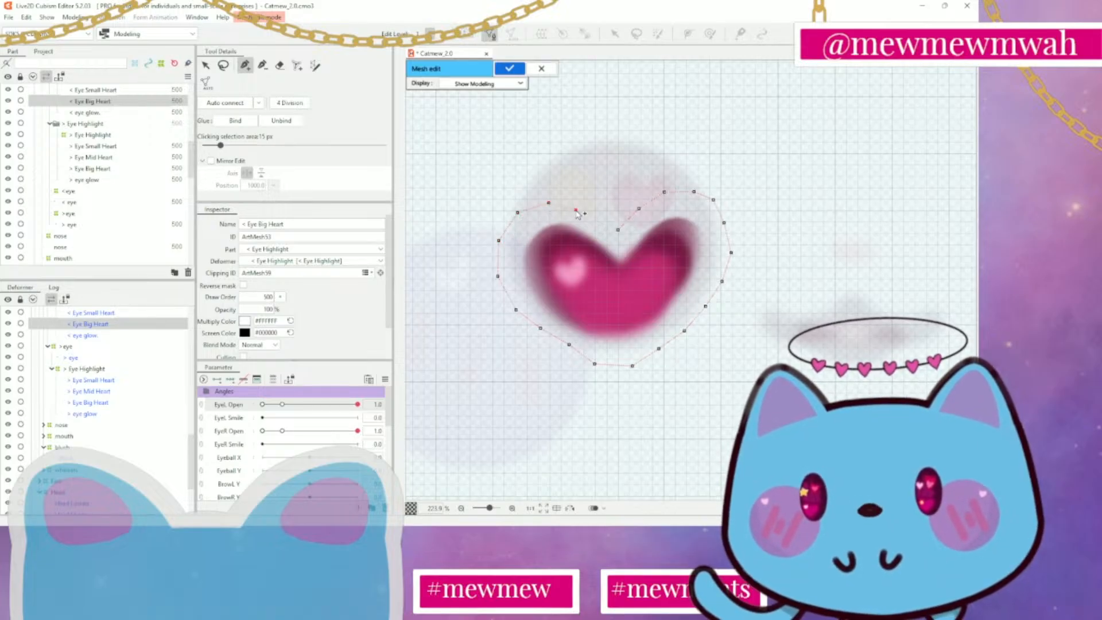
{"action": "left_click", "coordinate": [600, 220]}
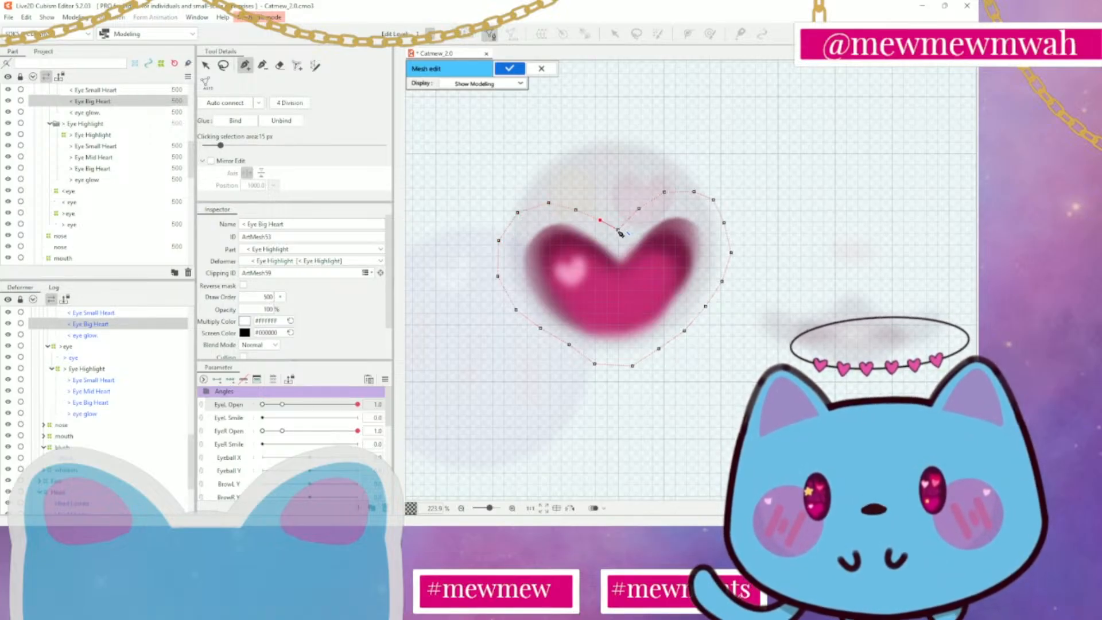
{"action": "left_click", "coordinate": [618, 229]}
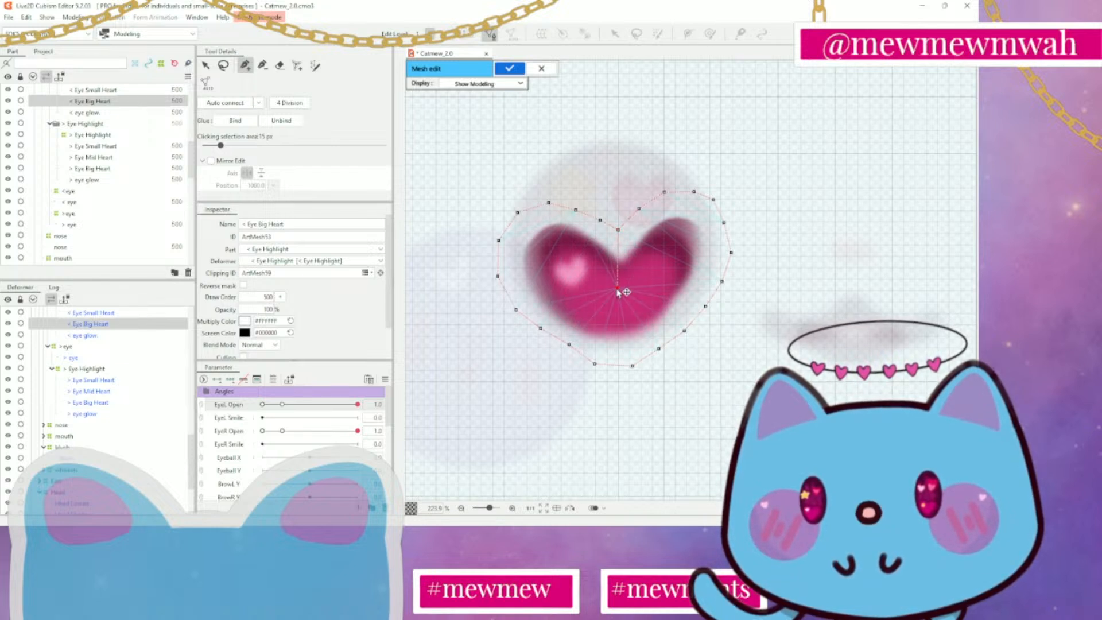
Connect the big heart's centre vertex to the outline vertices around the right lobe, from beside the notch down to the outer right side
{"action": "left_click", "coordinate": [617, 288]}
{"action": "left_click", "coordinate": [639, 209]}
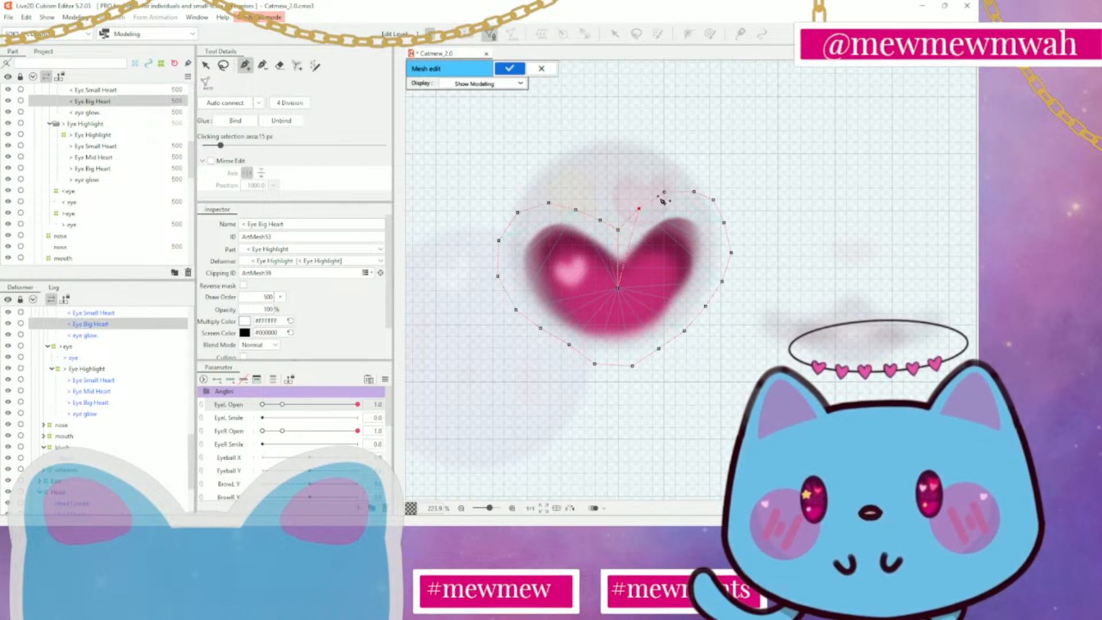
{"action": "left_click", "coordinate": [618, 288]}
{"action": "left_click", "coordinate": [664, 192]}
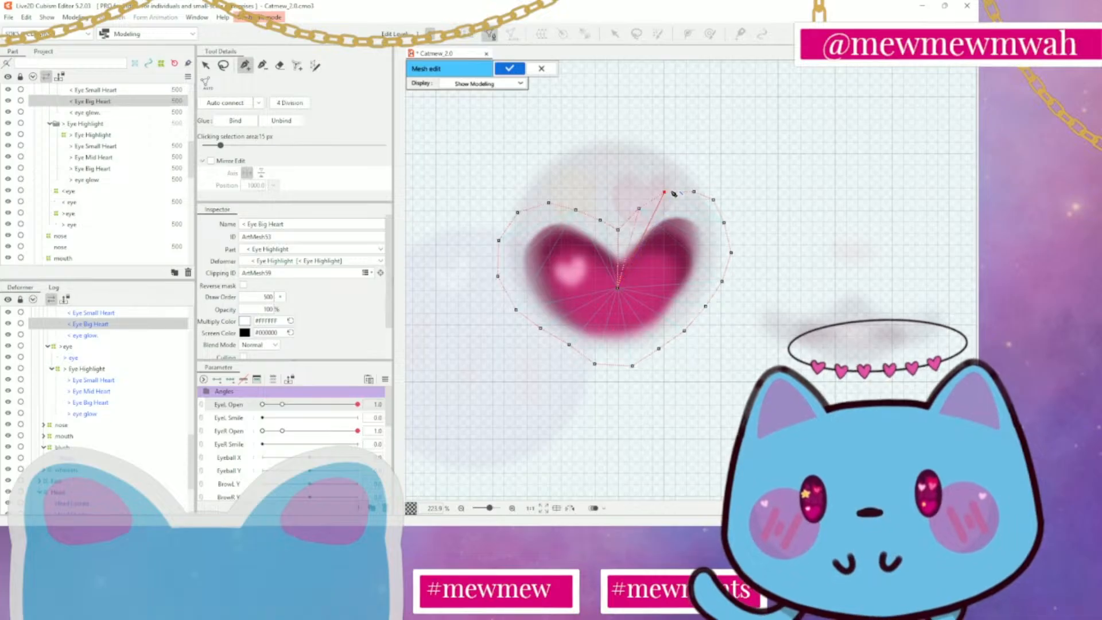
{"action": "left_click", "coordinate": [618, 287]}
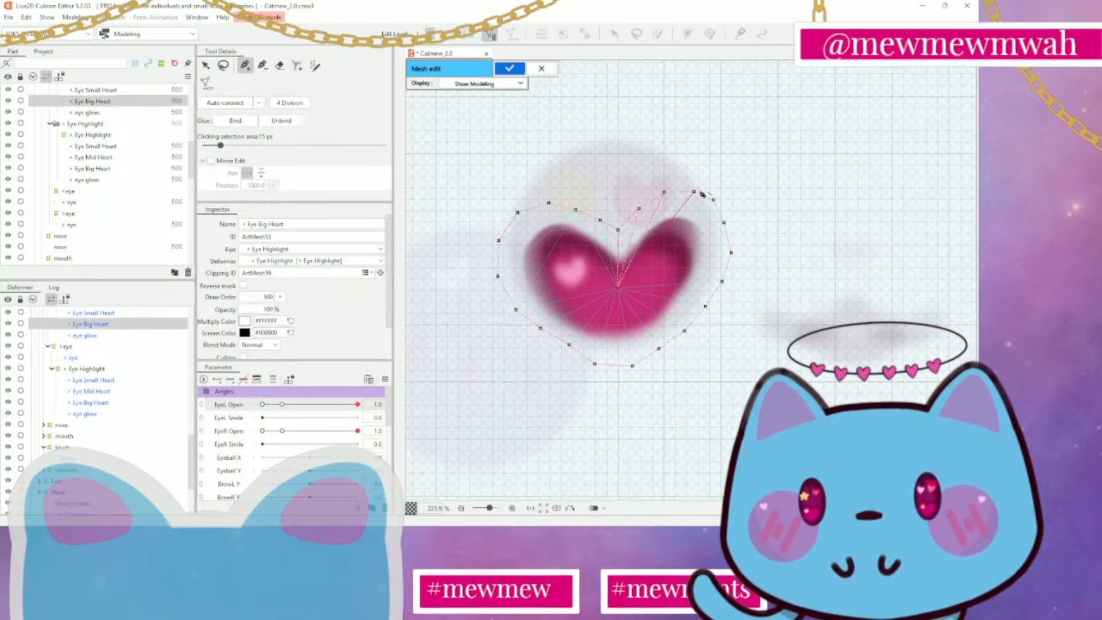
{"action": "left_click", "coordinate": [695, 191]}
{"action": "left_click", "coordinate": [618, 287]}
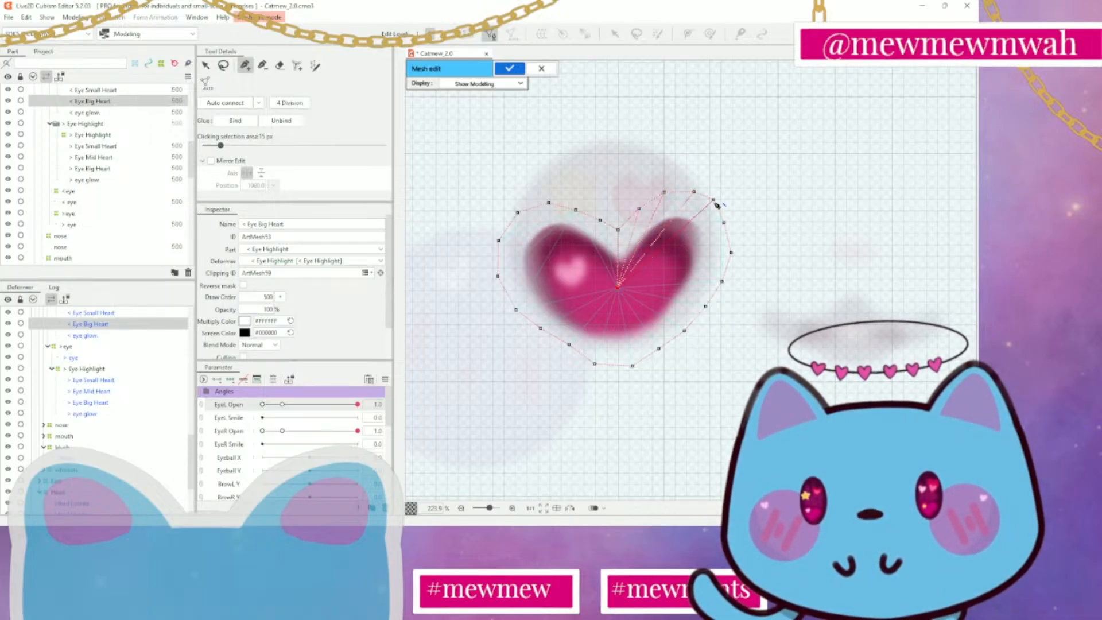
{"action": "left_click", "coordinate": [714, 199]}
{"action": "left_click", "coordinate": [724, 223]}
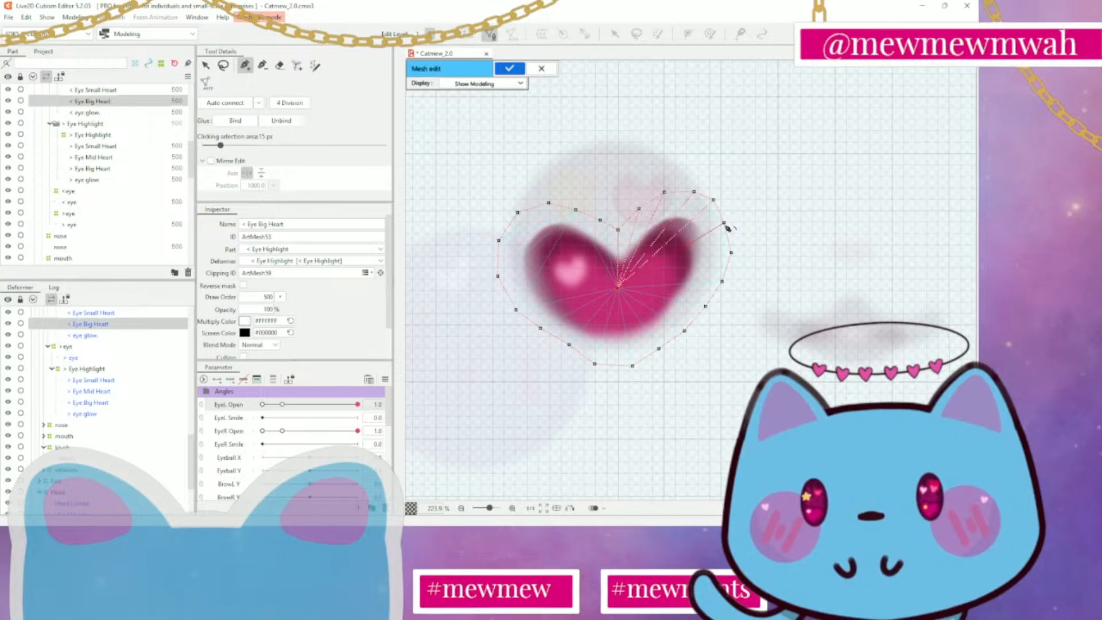
{"action": "left_click", "coordinate": [619, 286]}
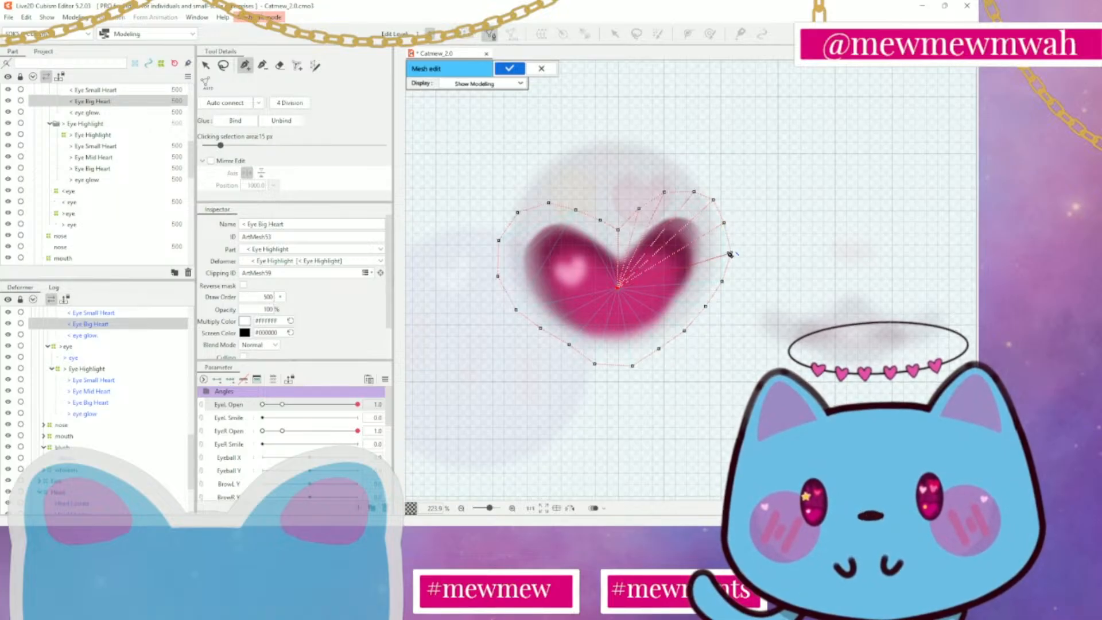
{"action": "left_click", "coordinate": [731, 252]}
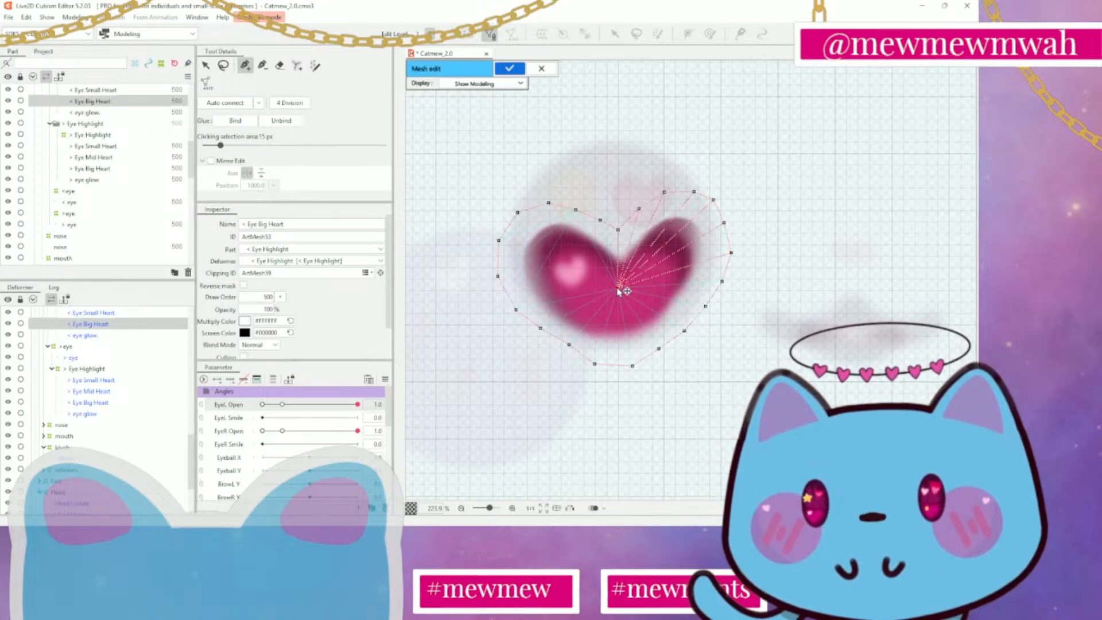
Connect the centre vertex to the outline vertices up the big heart's left side and over the left lobe toward the notch
{"action": "left_click", "coordinate": [497, 276]}
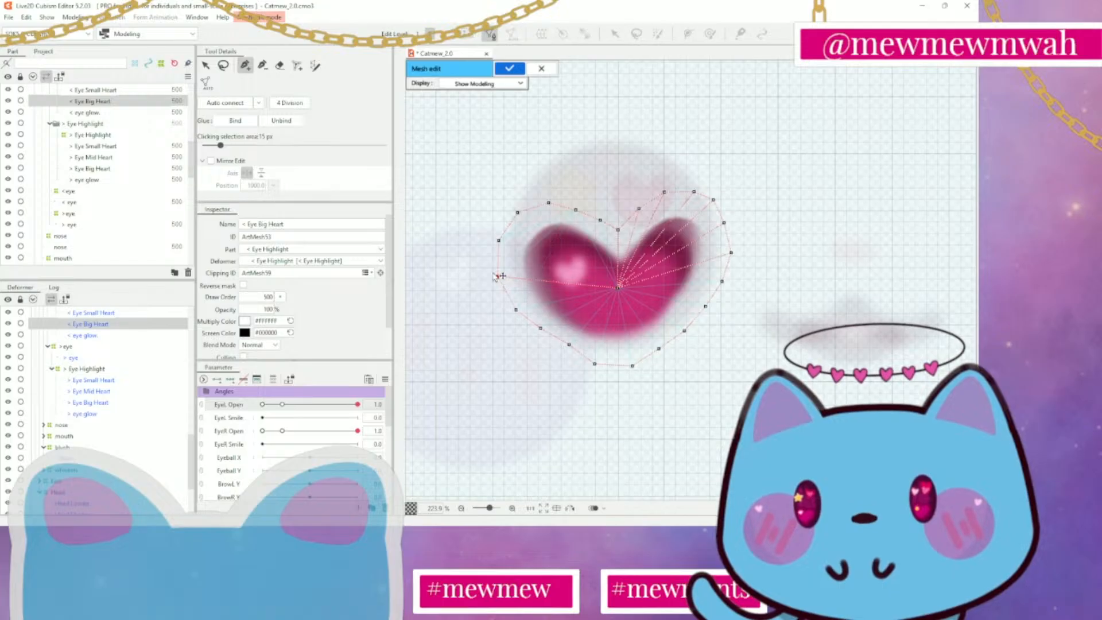
{"action": "left_click", "coordinate": [618, 287]}
{"action": "left_click", "coordinate": [499, 241]}
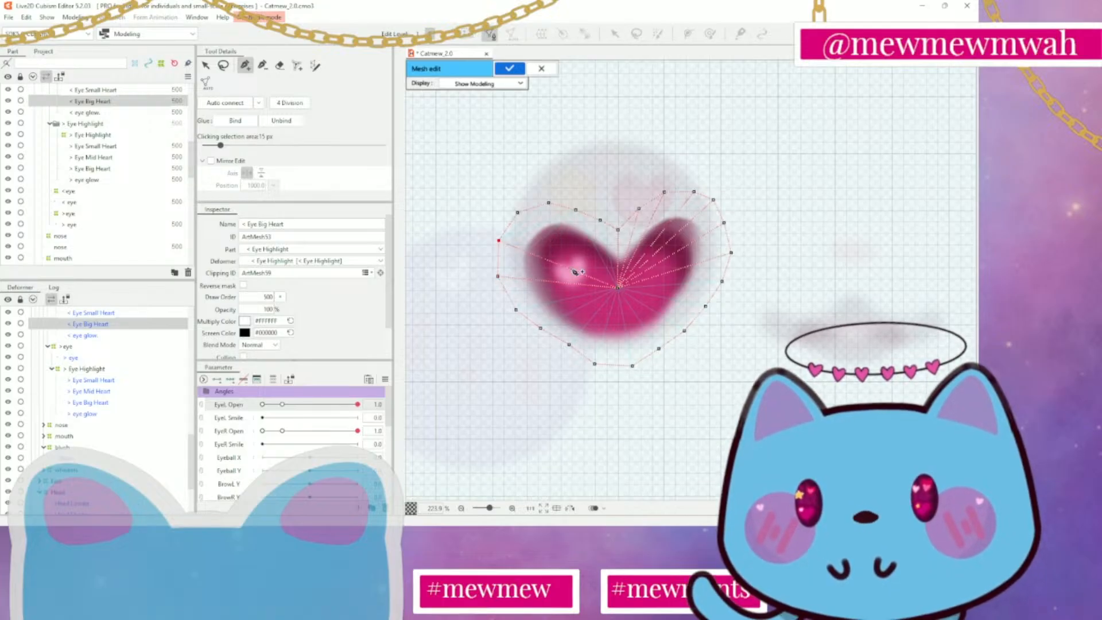
{"action": "left_click", "coordinate": [618, 287]}
{"action": "left_click", "coordinate": [517, 212]}
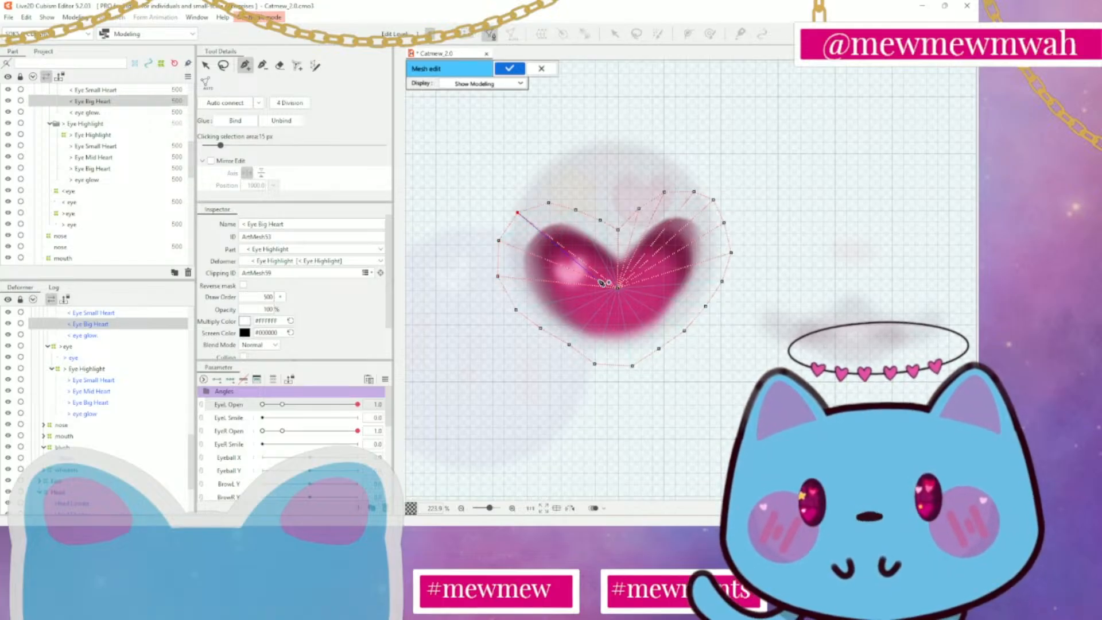
{"action": "left_click", "coordinate": [618, 288]}
{"action": "left_click", "coordinate": [549, 203]}
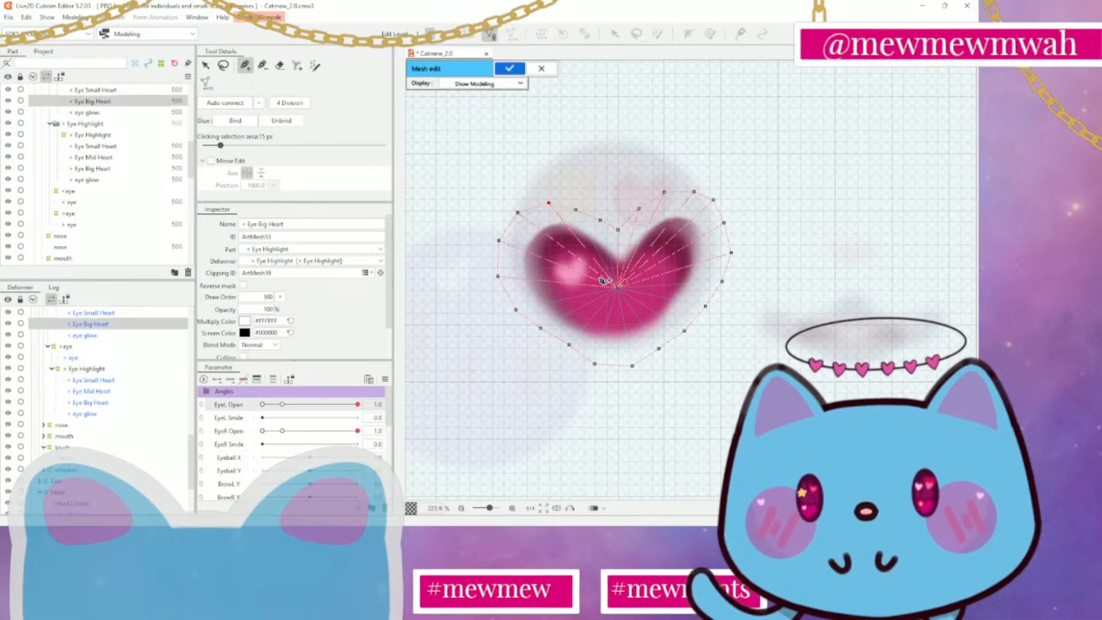
{"action": "left_click", "coordinate": [576, 211]}
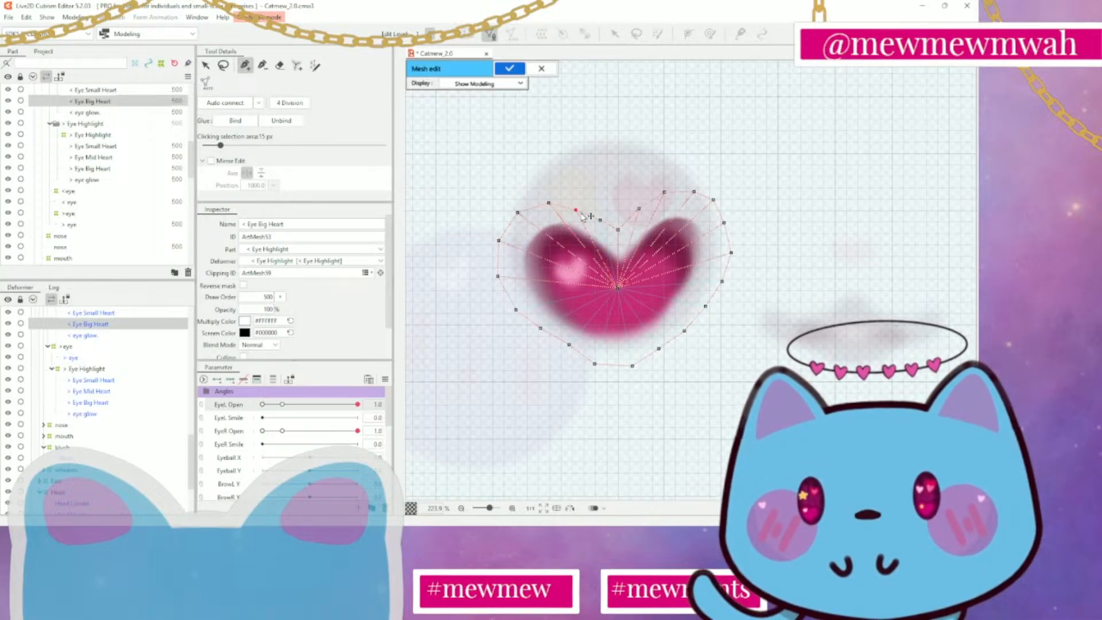
Add and space outline vertices below the big heart's tip, then auto-connect and apply the mesh
{"action": "left_click_drag", "start_coordinate": [618, 290], "coordinate": [619, 369]}
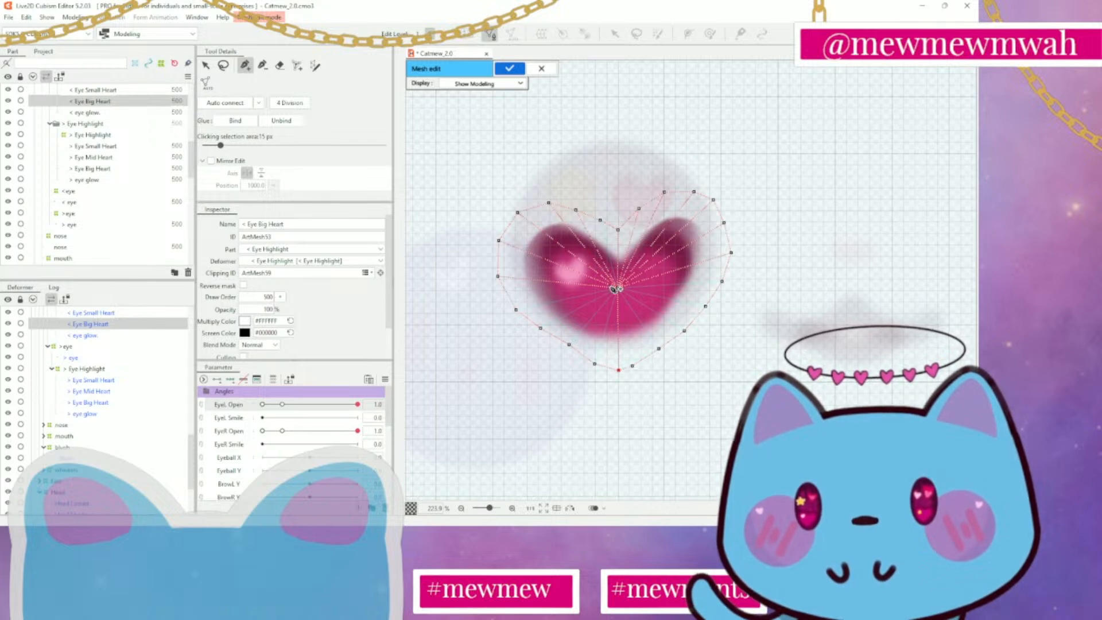
{"action": "left_click_drag", "start_coordinate": [617, 291], "coordinate": [641, 368]}
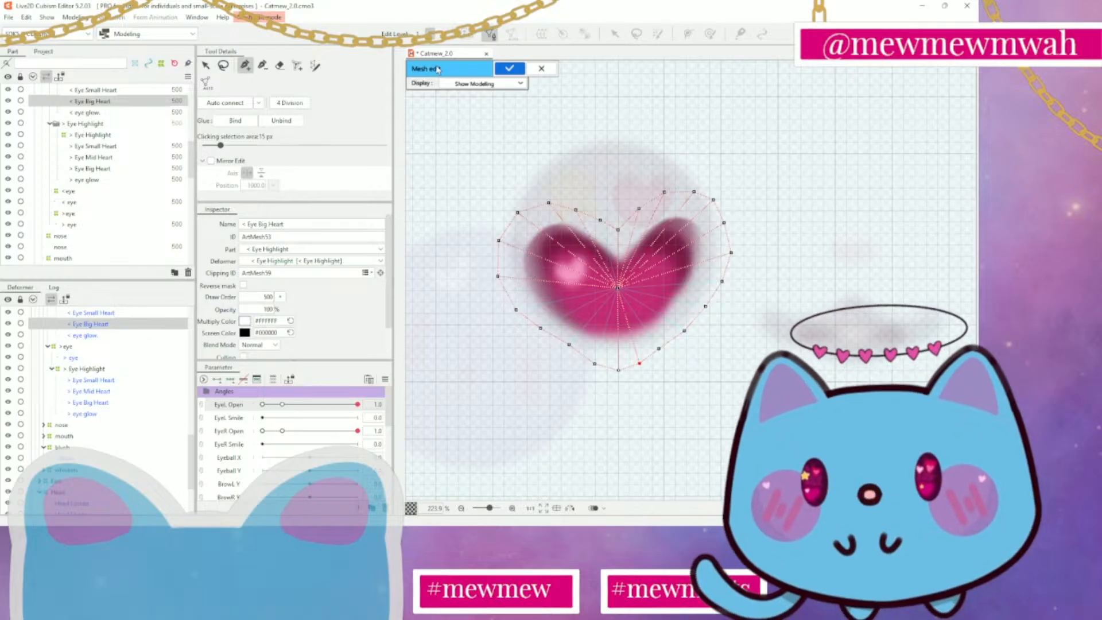
{"action": "left_click", "coordinate": [231, 105]}
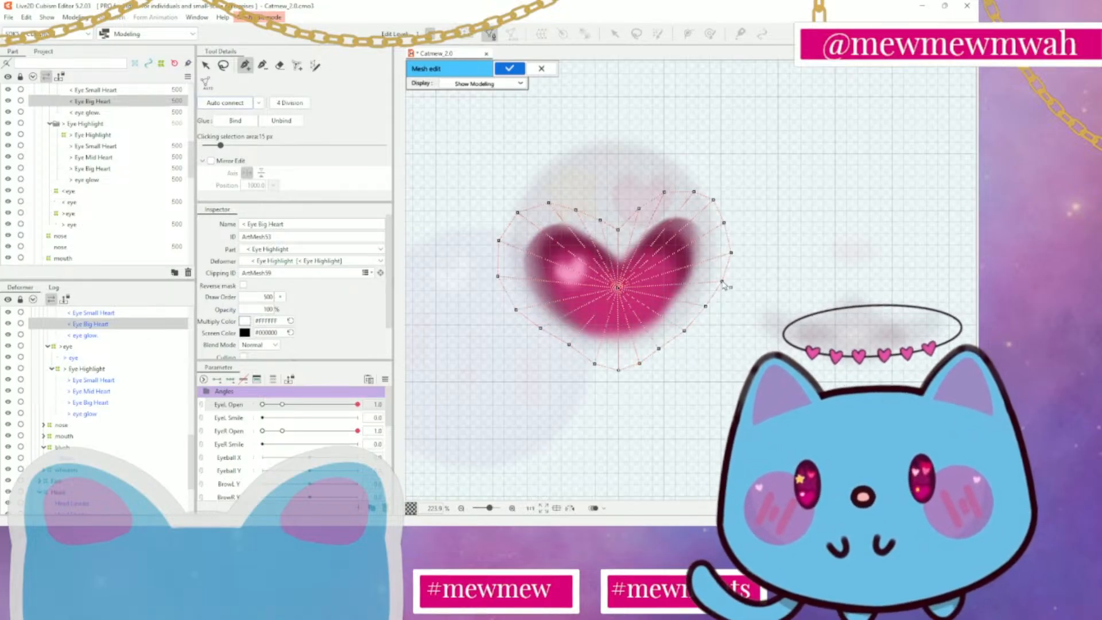
{"action": "left_click", "coordinate": [500, 72]}
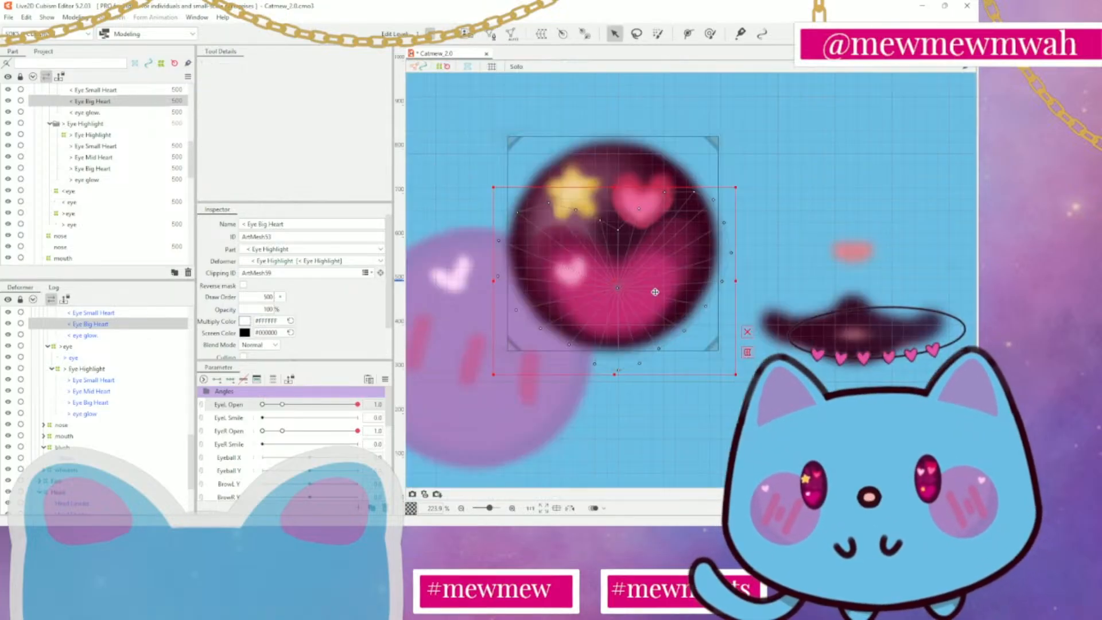
Try scaling < Eye Big Heart slightly smaller and larger from its upper-right corner, undoing each change
{"action": "scroll", "coordinate": [728, 324], "scroll_direction": "down", "scroll_amount": 5}
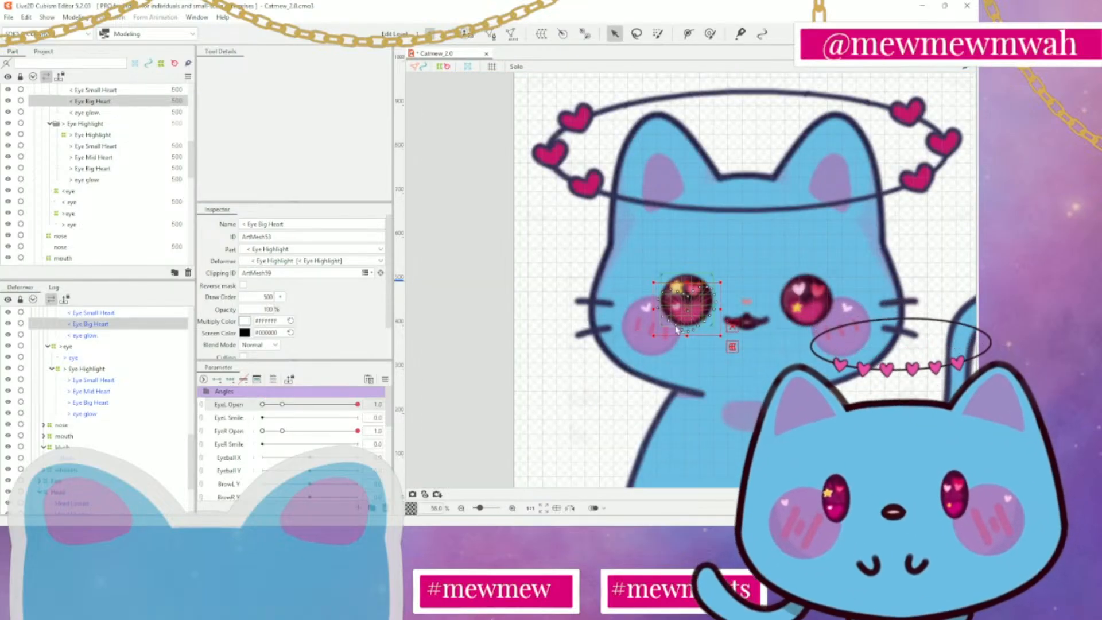
{"action": "scroll", "coordinate": [729, 313], "scroll_direction": "up", "scroll_amount": 3}
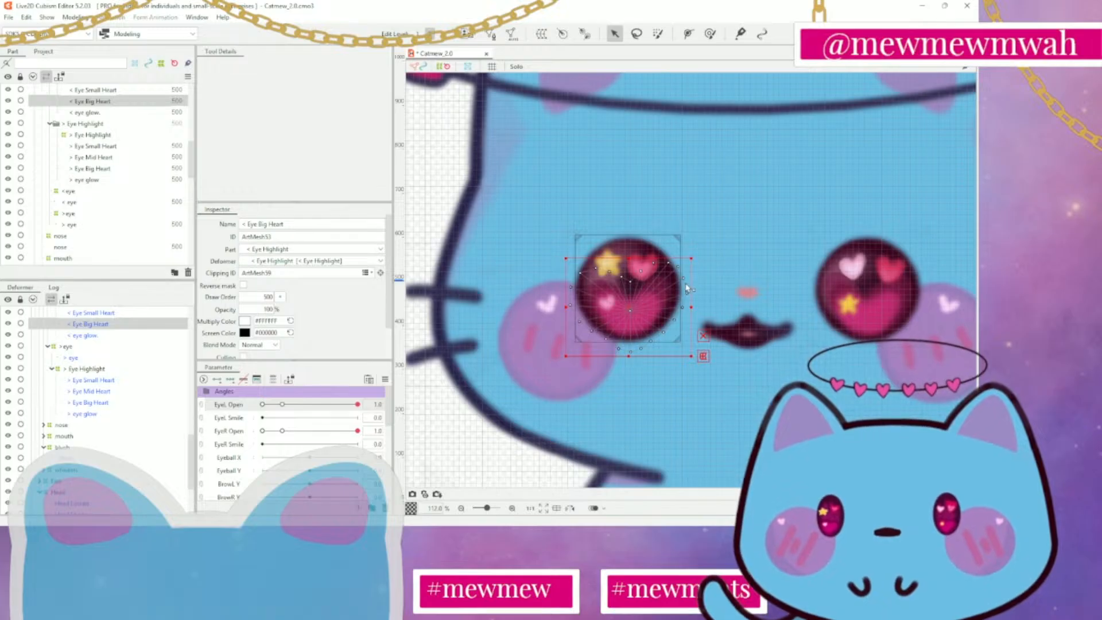
{"action": "left_click_drag", "start_coordinate": [691, 259], "coordinate": [685, 264]}
{"action": "key", "text": "ctrl+z"}
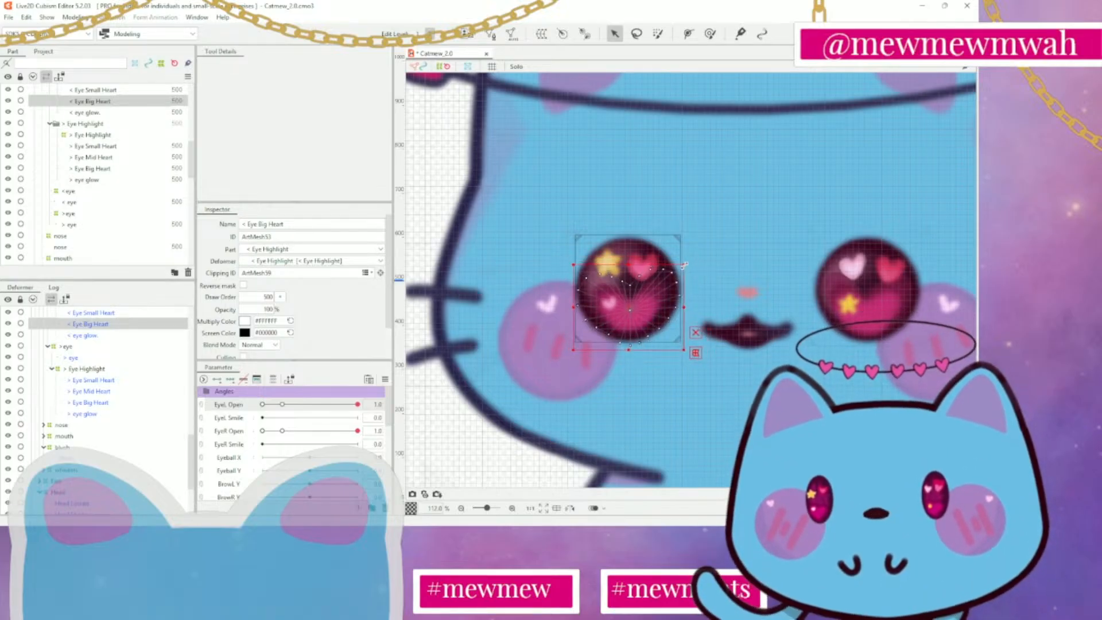
{"action": "key", "text": "ctrl+z"}
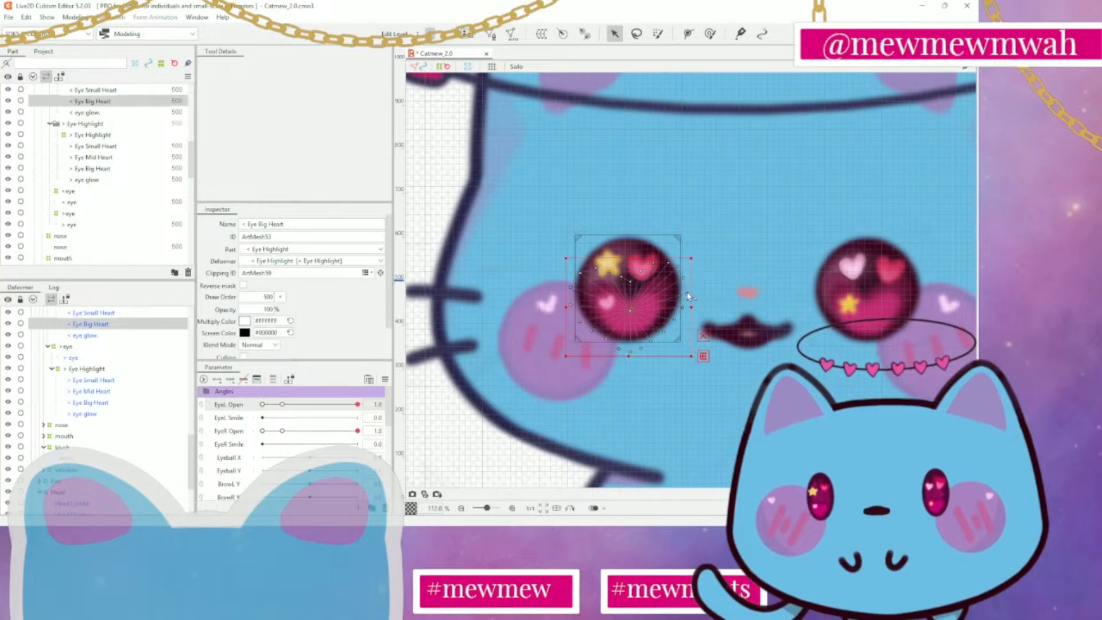
{"action": "left_click_drag", "start_coordinate": [693, 259], "coordinate": [701, 254]}
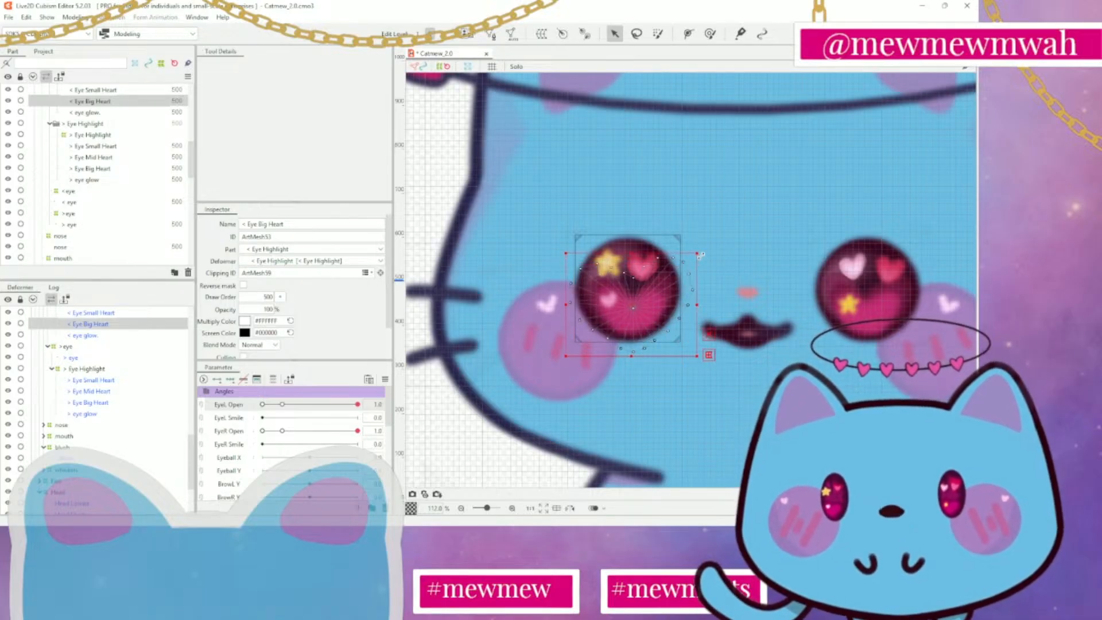
{"action": "key", "text": "ctrl+z"}
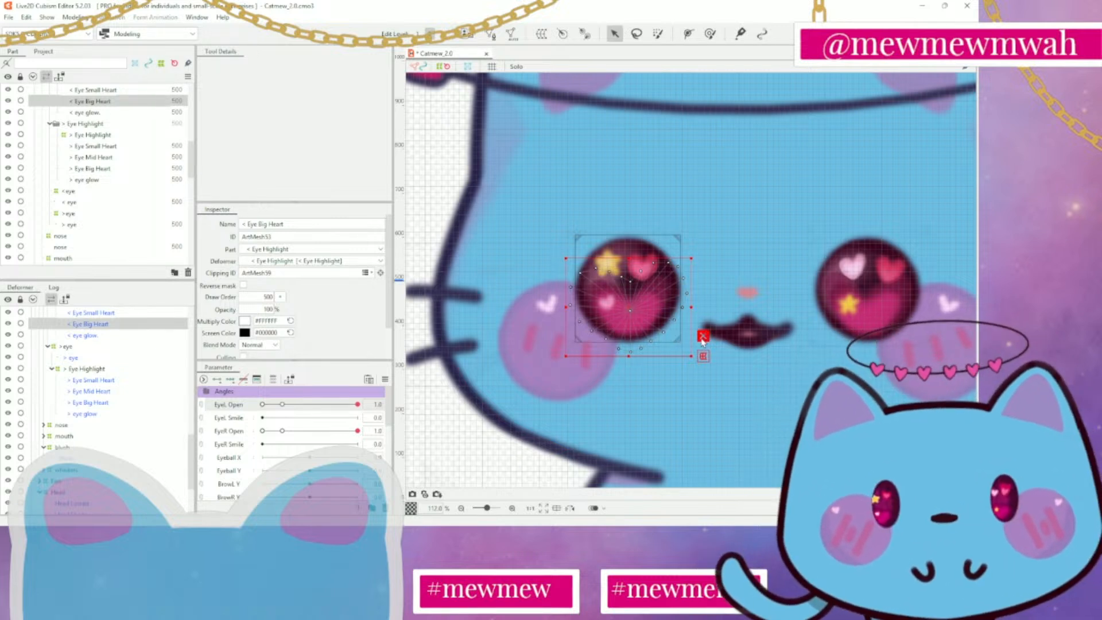
Select the right eye's highlight meshes from > Eye Small Heart to > eye glow and examine them on the model
{"action": "left_click_drag", "start_coordinate": [755, 262], "coordinate": [626, 251]}
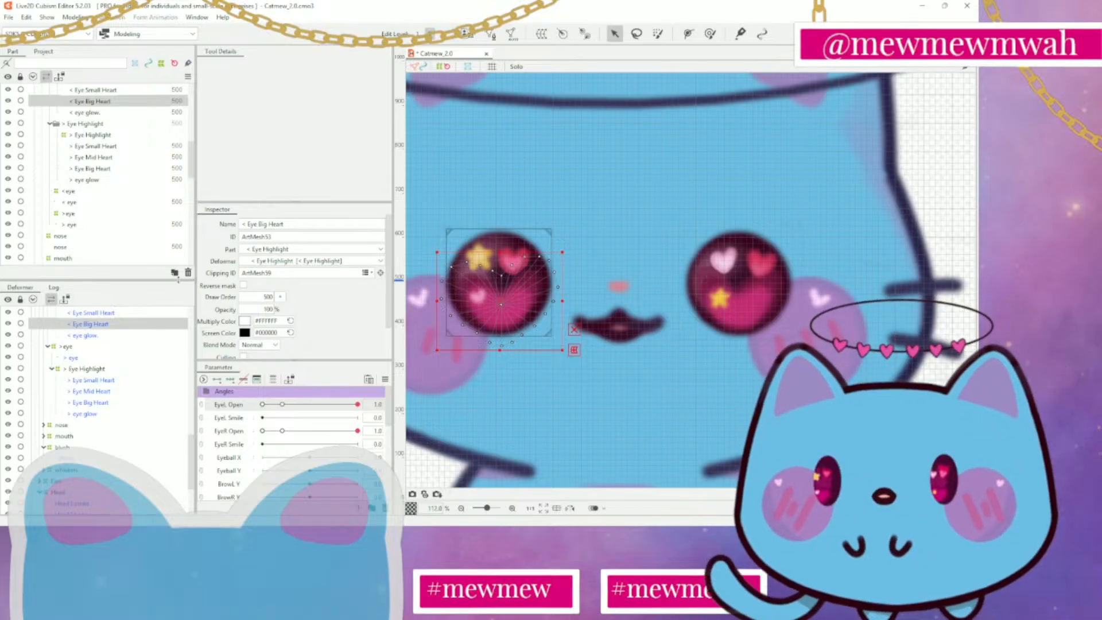
{"action": "left_click", "coordinate": [98, 381]}
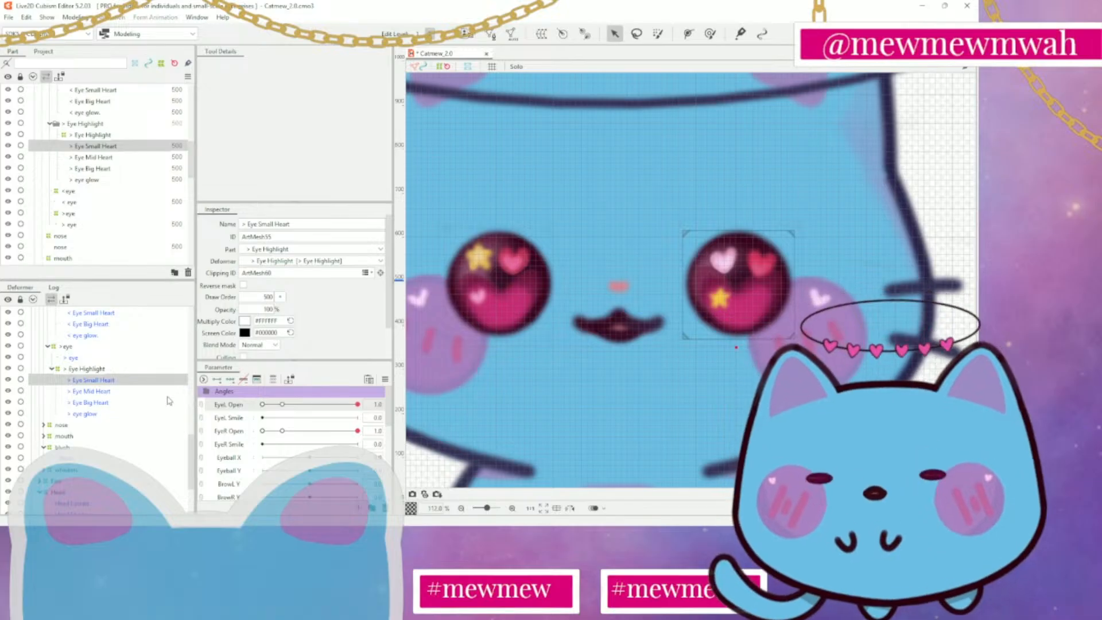
{"action": "left_click", "coordinate": [150, 412], "text": "shift"}
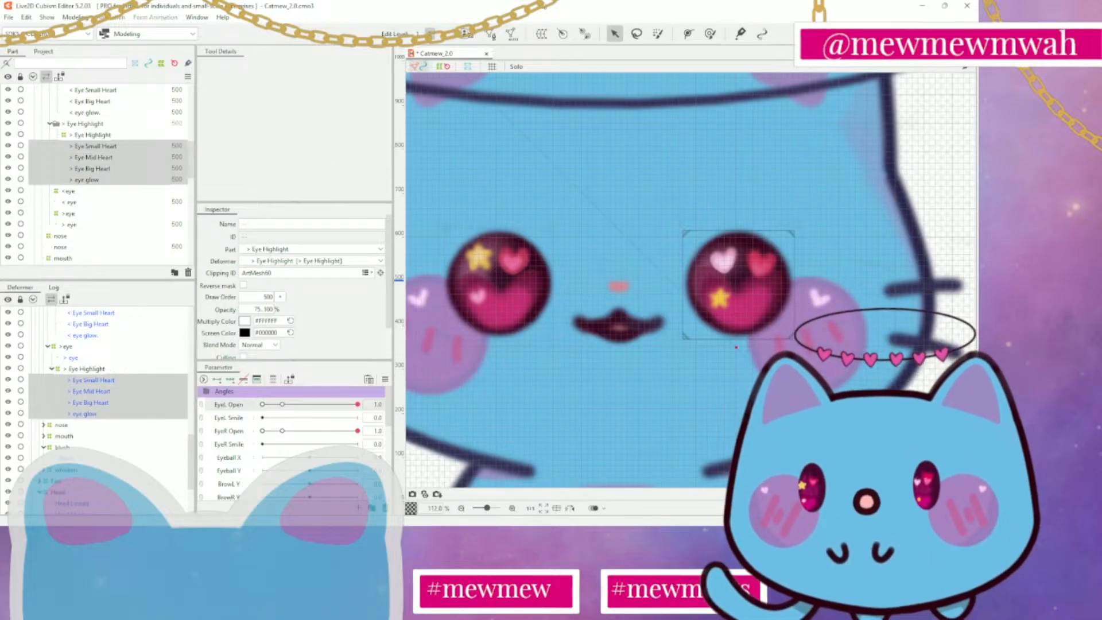
{"action": "scroll", "coordinate": [613, 260], "scroll_direction": "down", "scroll_amount": 5}
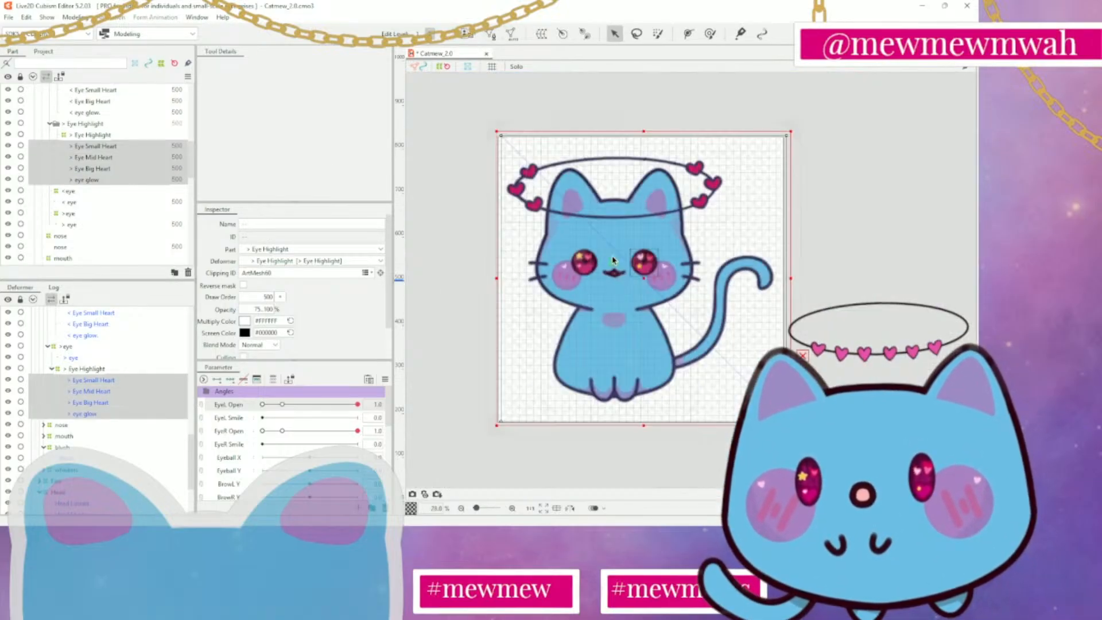
{"action": "scroll", "coordinate": [613, 260], "scroll_direction": "up", "scroll_amount": 5}
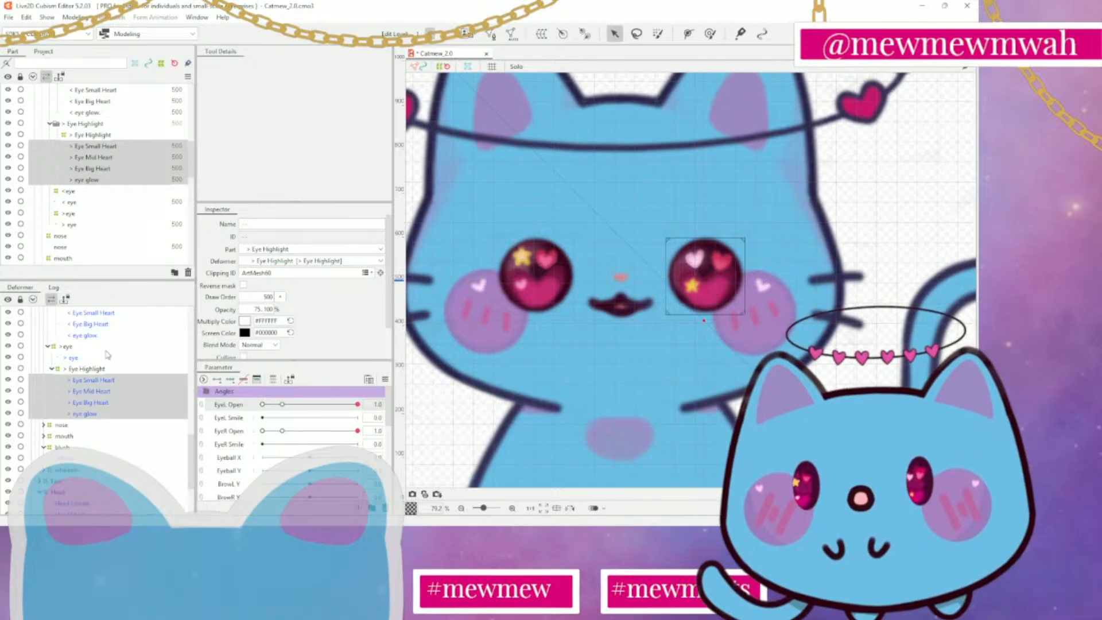
Open the < eye glow mesh for editing and erase its existing vertices
{"action": "scroll", "coordinate": [104, 359], "scroll_direction": "up", "scroll_amount": 3}
{"action": "left_click", "coordinate": [95, 383]}
{"action": "left_click", "coordinate": [91, 418]}
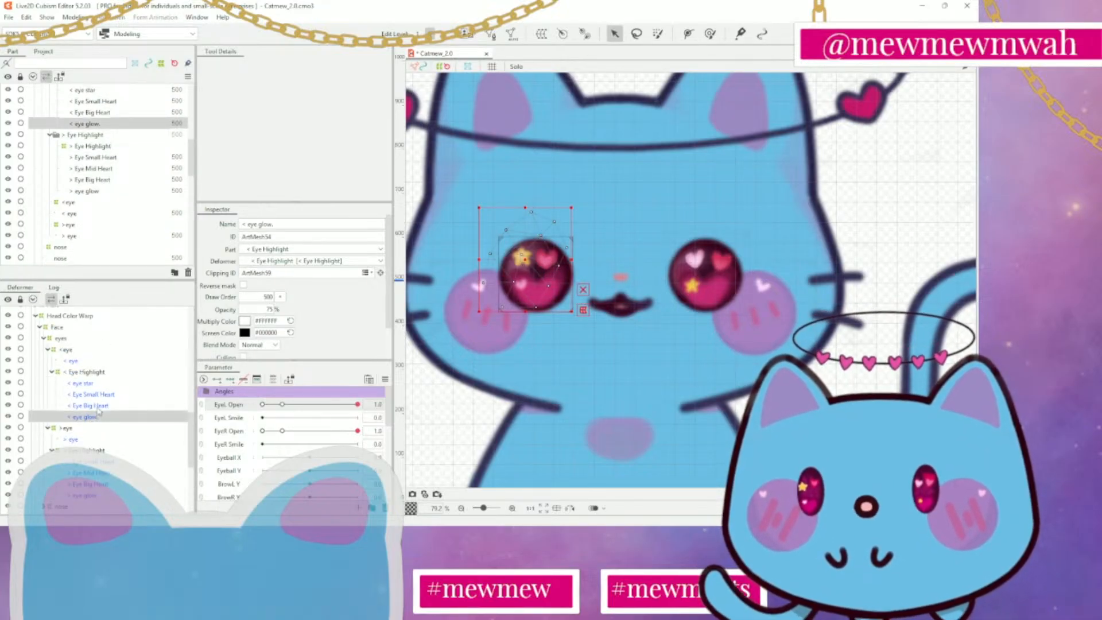
{"action": "left_click", "coordinate": [491, 35]}
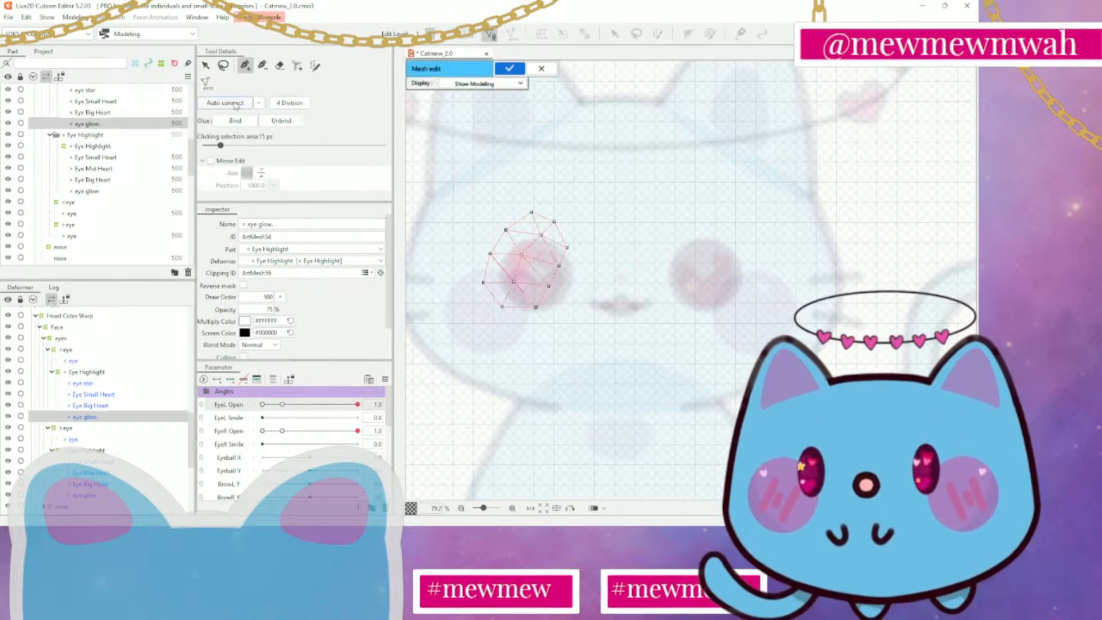
{"action": "left_click", "coordinate": [279, 65]}
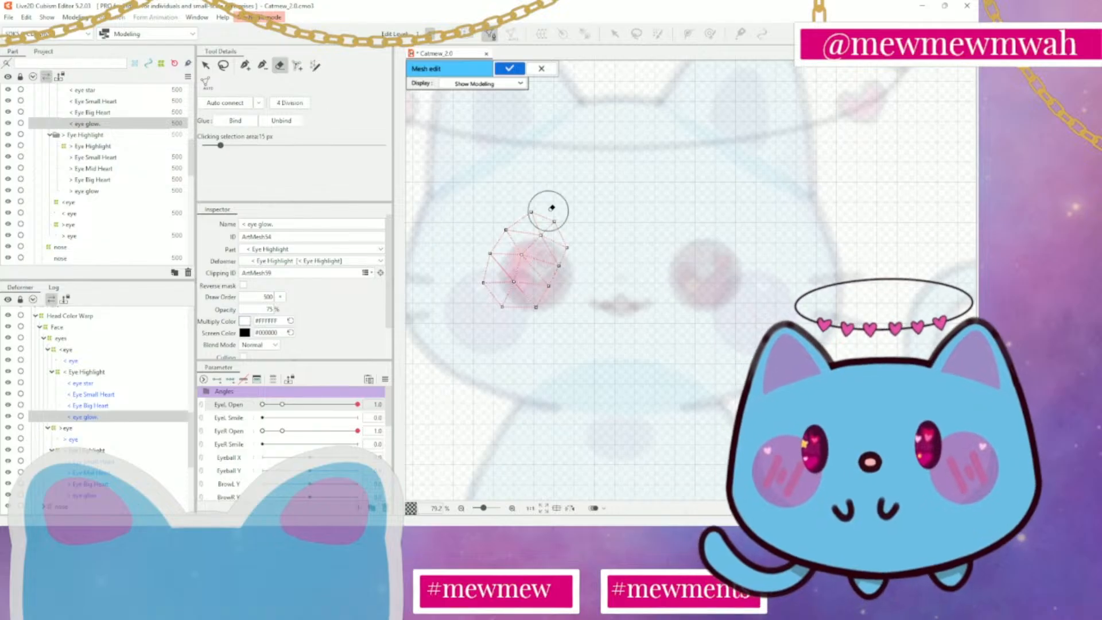
{"action": "mouse_move", "coordinate": [546, 216]}
{"action": "left_mouse_down"}
{"action": "mouse_move", "coordinate": [411, 343]}
{"action": "mouse_move", "coordinate": [581, 259]}
{"action": "left_mouse_up"}
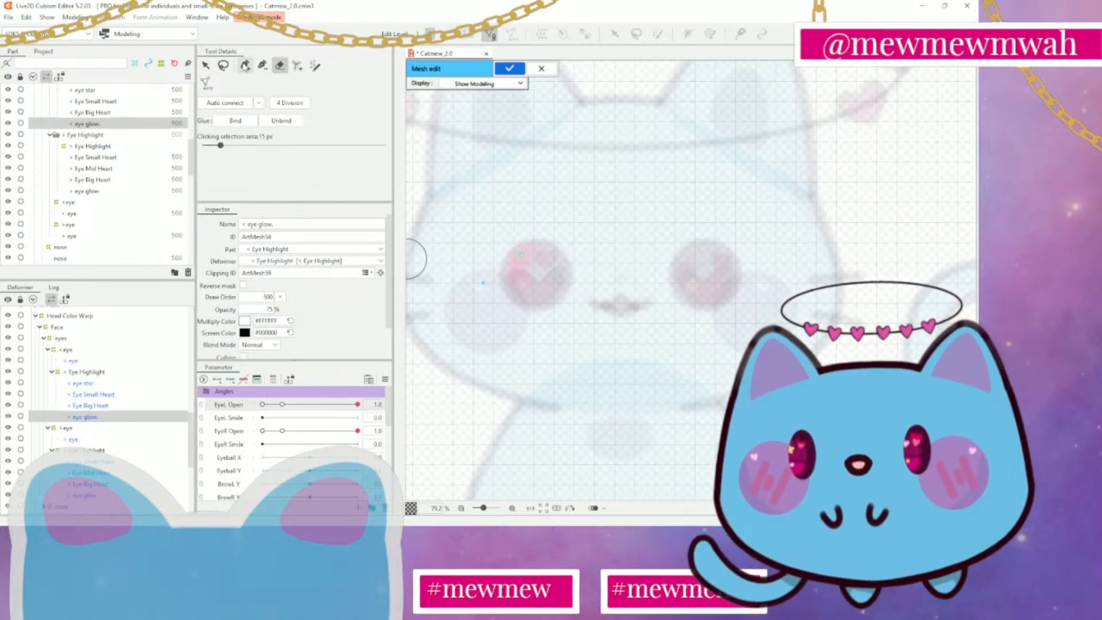
Start a new mesh outline for < eye glow, placing vertices around the glow from its top down the side facing the nose
{"action": "left_click", "coordinate": [246, 65]}
{"action": "scroll", "coordinate": [517, 214], "scroll_direction": "up", "scroll_amount": 2}
{"action": "scroll", "coordinate": [562, 218], "scroll_direction": "up", "scroll_amount": 2}
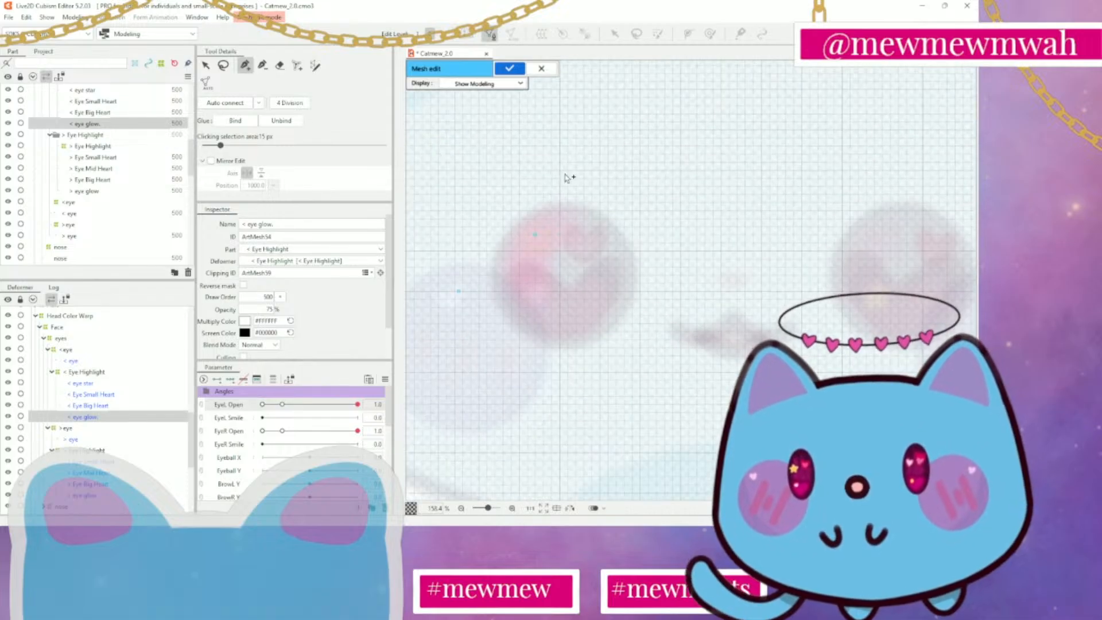
{"action": "left_click", "coordinate": [563, 190]}
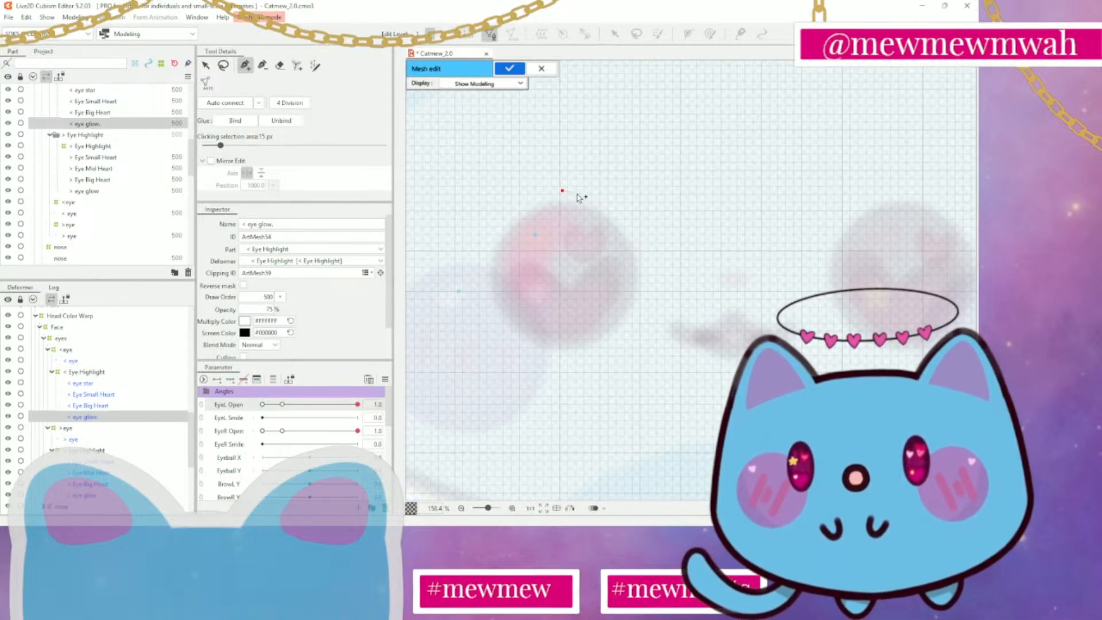
{"action": "left_click", "coordinate": [585, 197]}
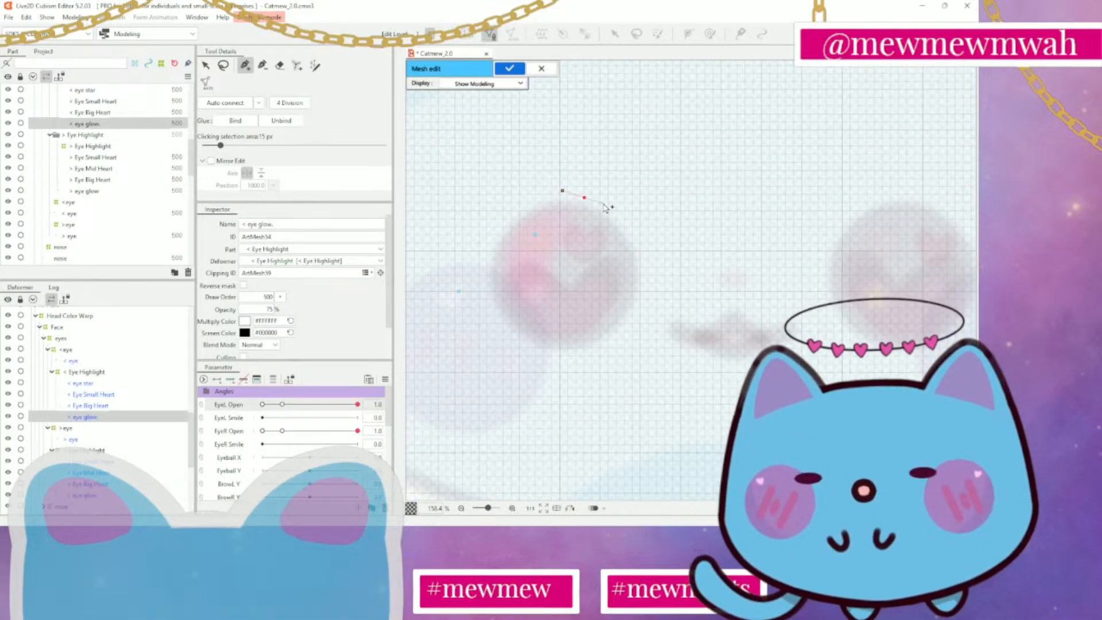
{"action": "key", "text": "ctrl+z"}
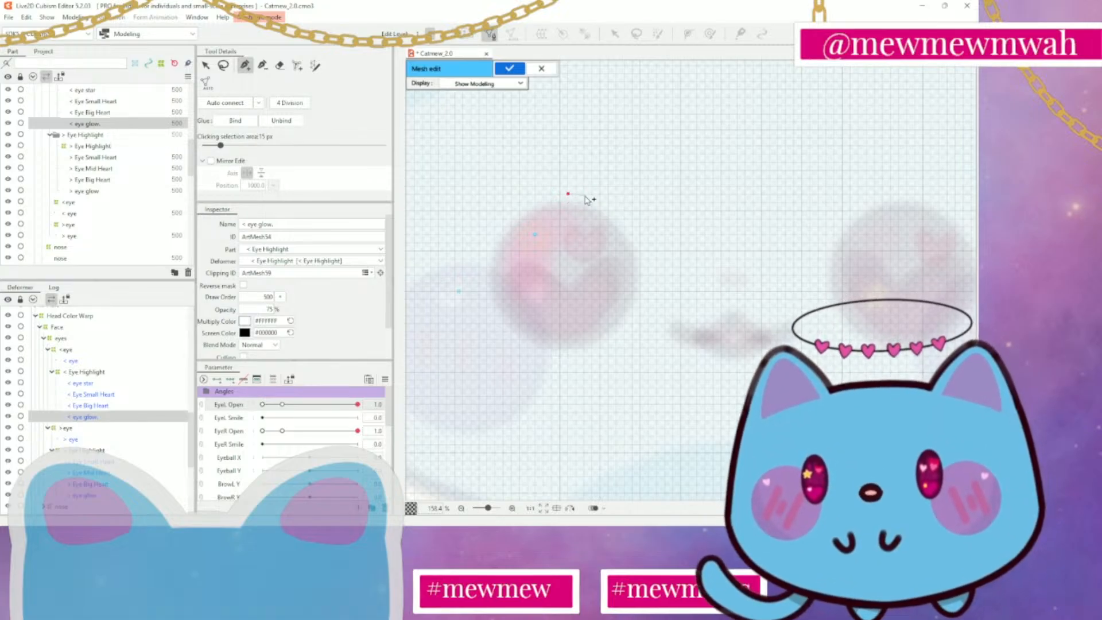
{"action": "left_click", "coordinate": [615, 206]}
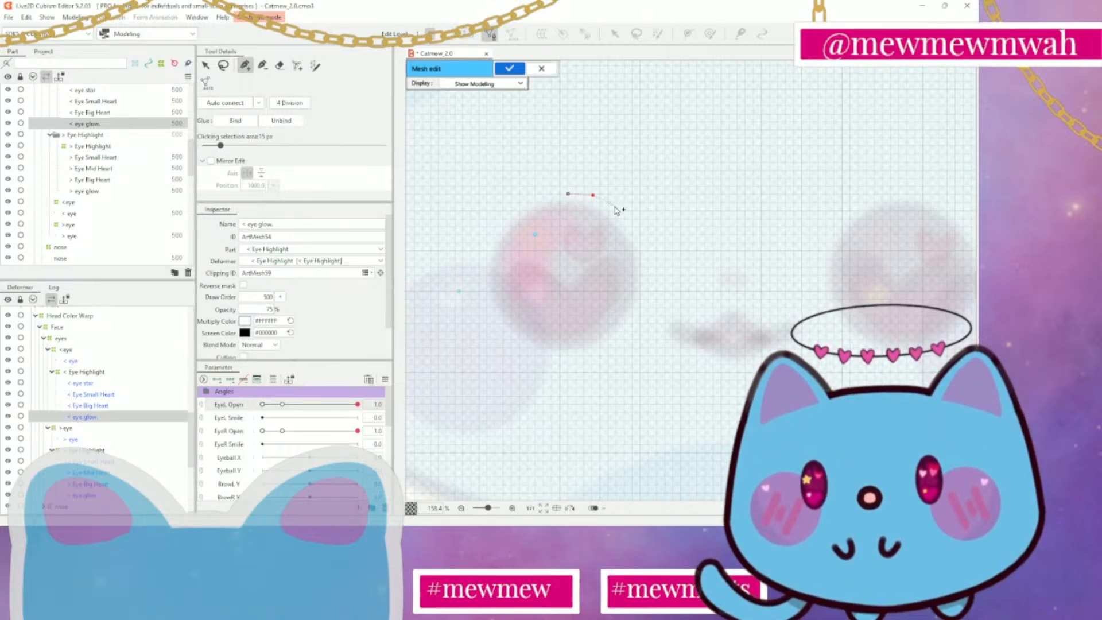
{"action": "left_click", "coordinate": [631, 219]}
{"action": "left_click", "coordinate": [640, 237]}
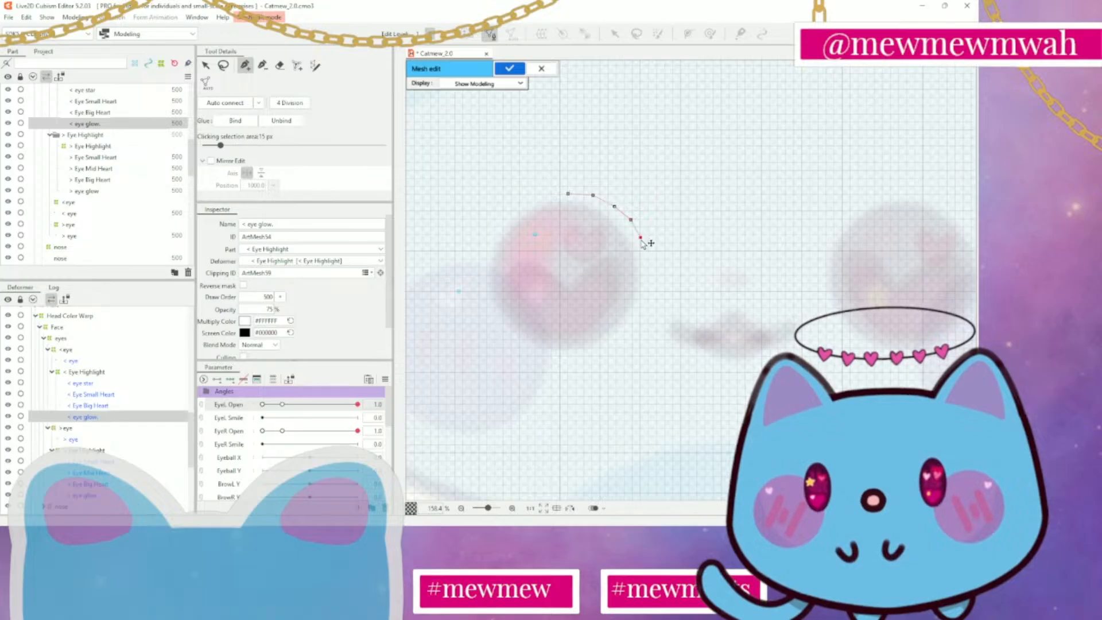
{"action": "left_click", "coordinate": [646, 268]}
{"action": "left_click", "coordinate": [645, 296]}
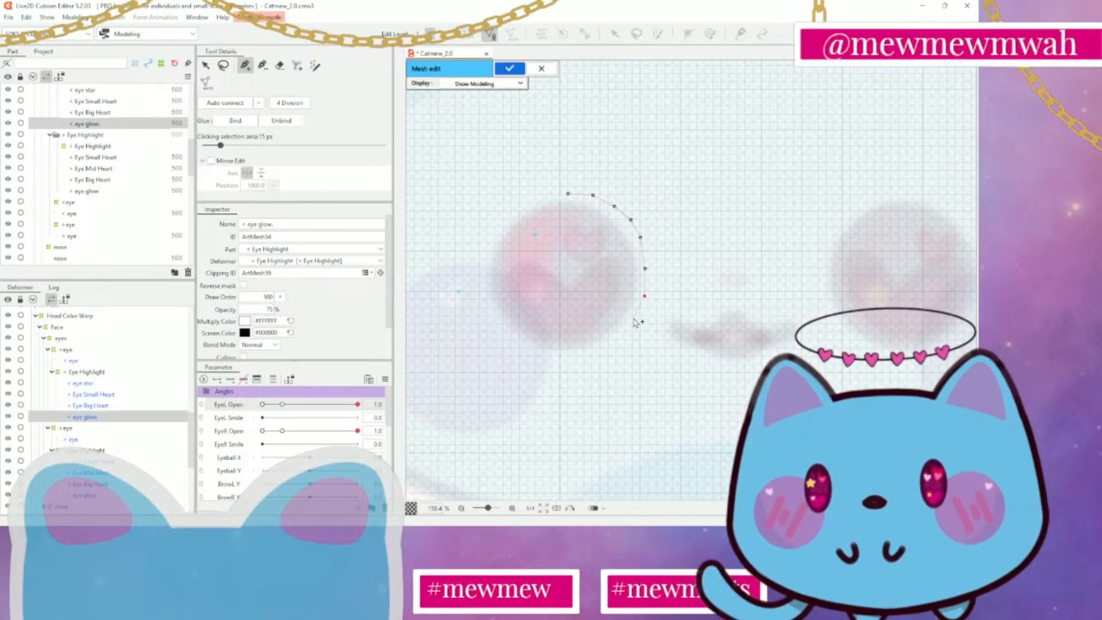
Continue the < eye glow outline around the bottom and outer side of the glow, closing it at the first vertex
{"action": "left_click", "coordinate": [615, 342]}
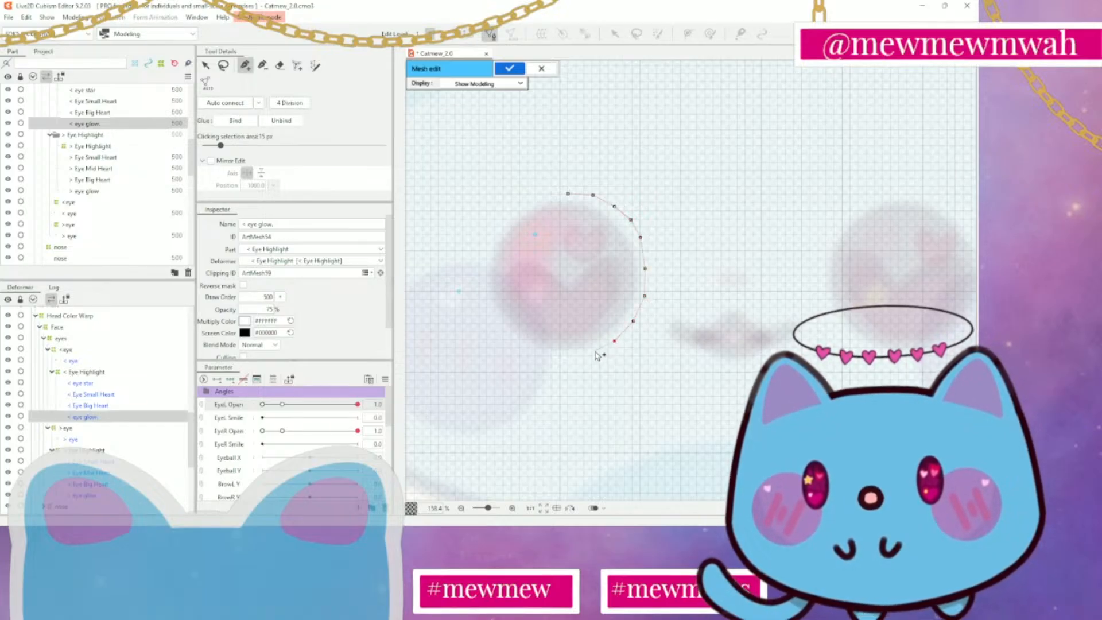
{"action": "left_click", "coordinate": [595, 352]}
{"action": "left_click", "coordinate": [567, 358]}
{"action": "left_click", "coordinate": [544, 357]}
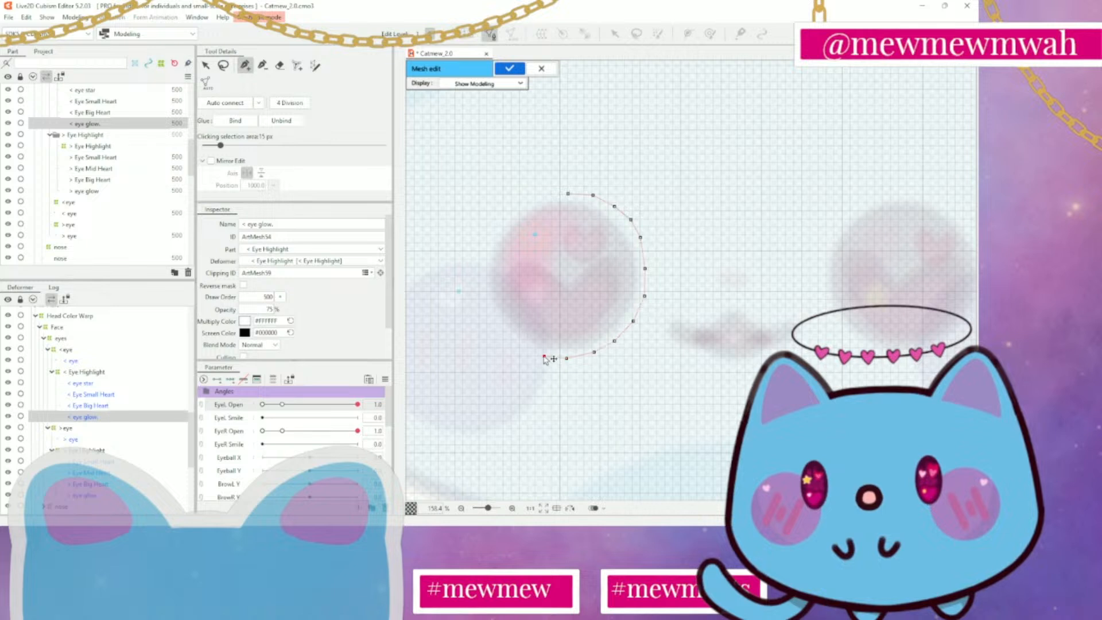
{"action": "left_click", "coordinate": [522, 345]}
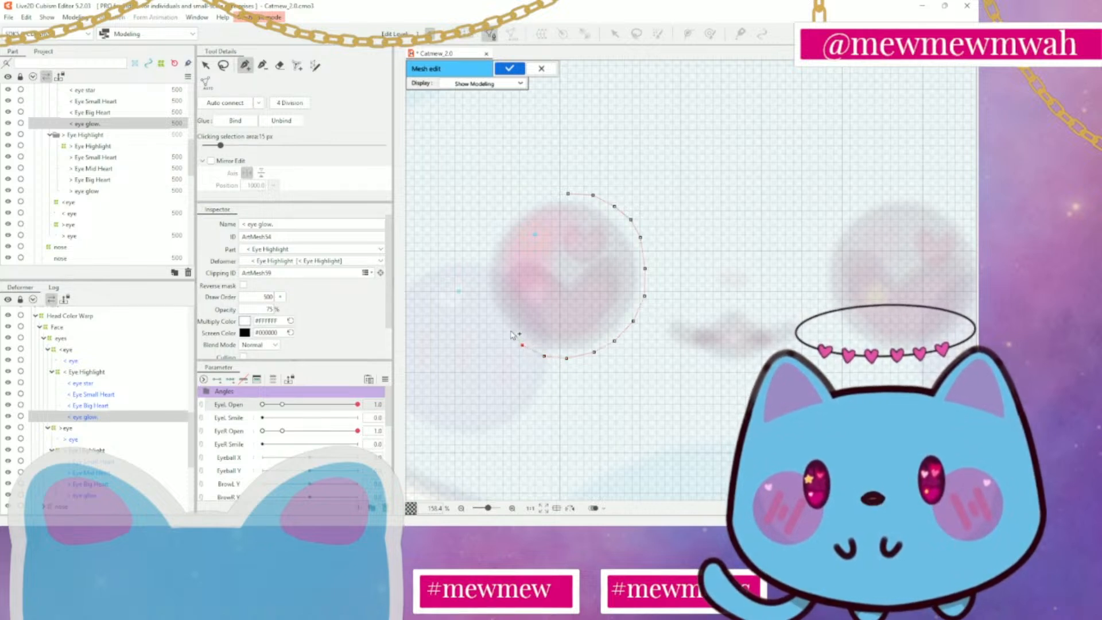
{"action": "left_click", "coordinate": [503, 329]}
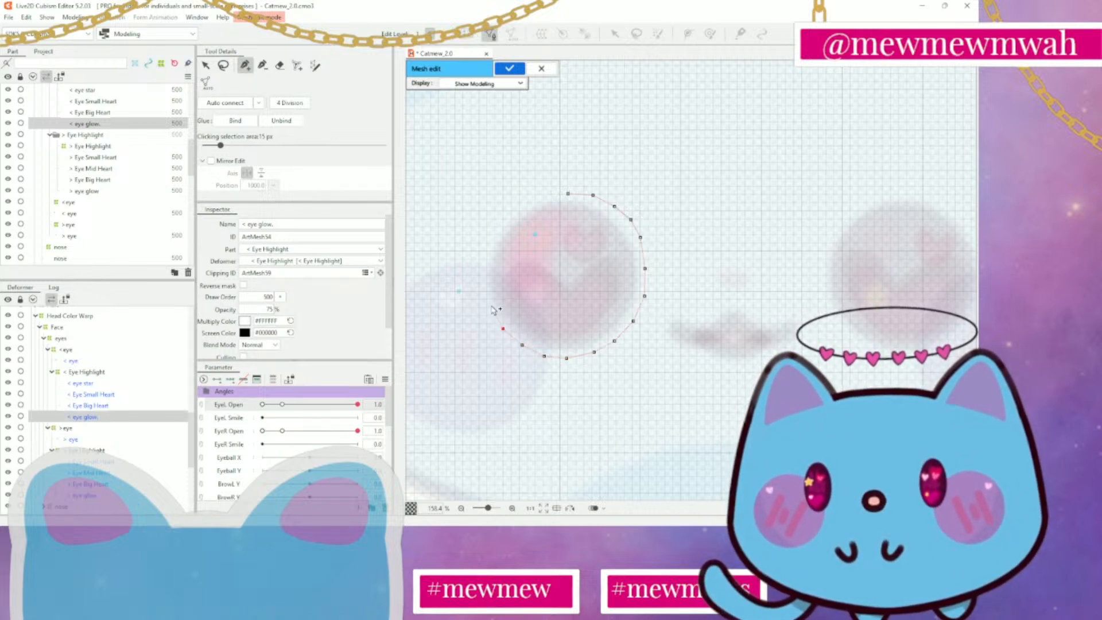
{"action": "left_click", "coordinate": [491, 305]}
{"action": "left_click", "coordinate": [484, 283]}
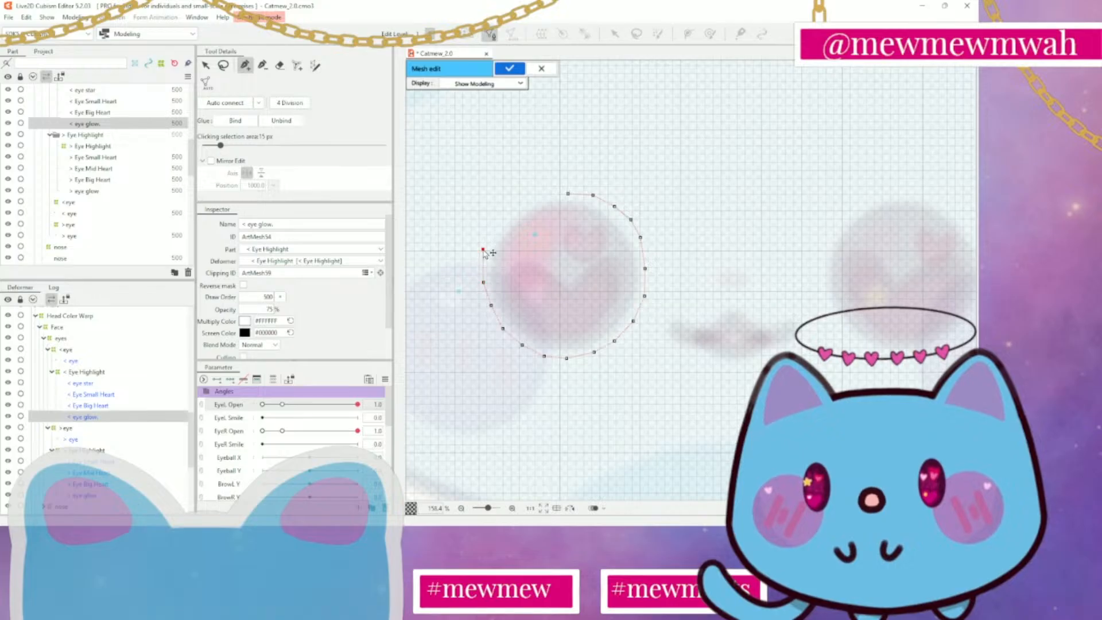
{"action": "left_click", "coordinate": [495, 228]}
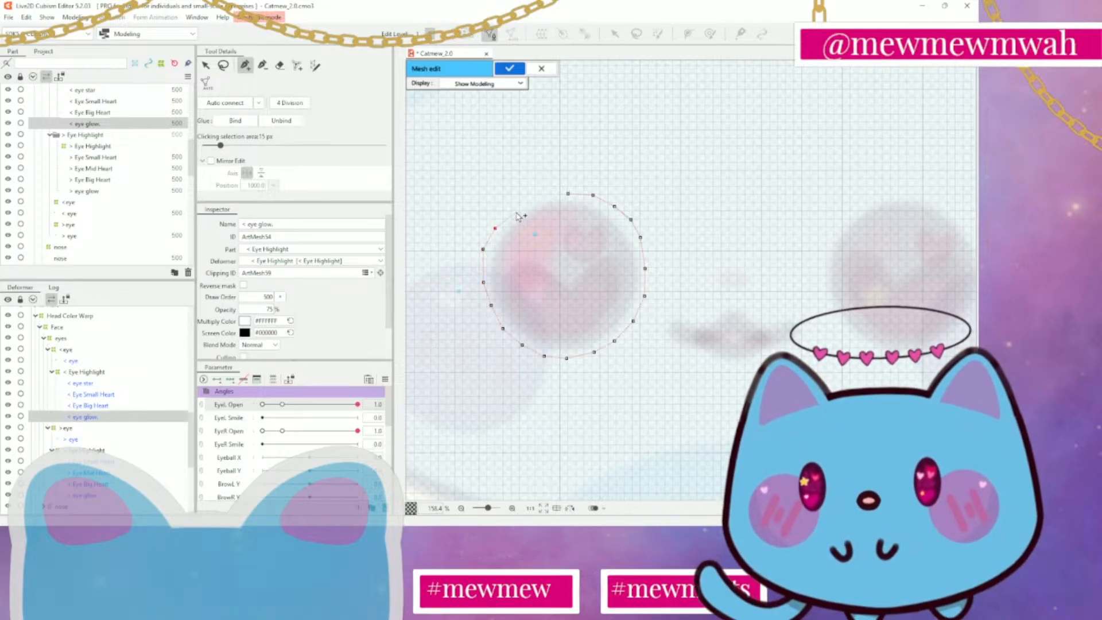
{"action": "left_click", "coordinate": [515, 207]}
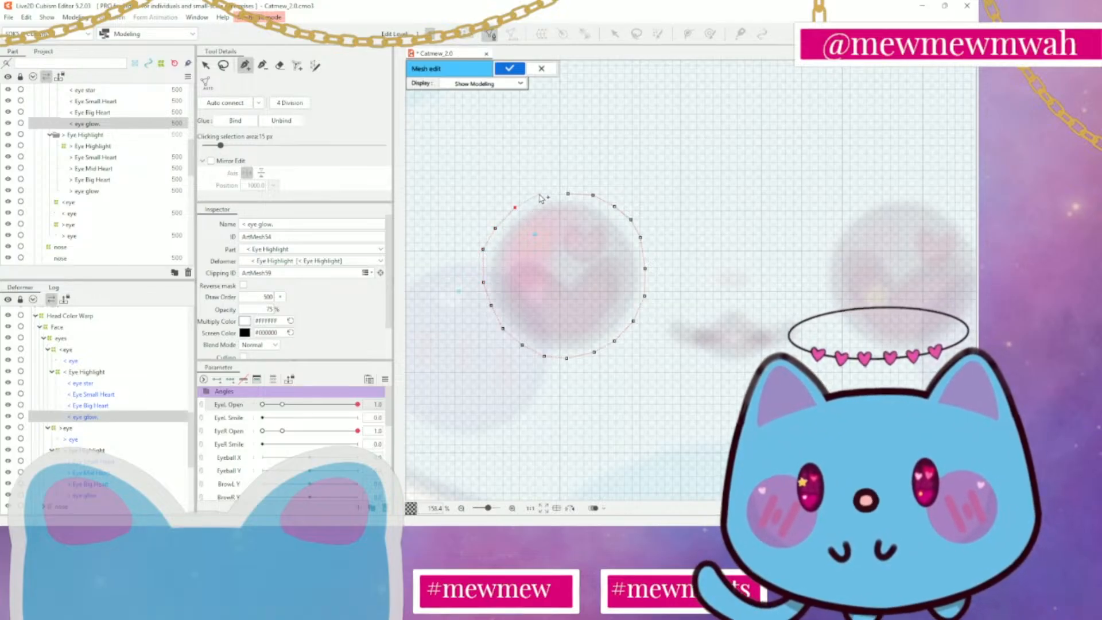
{"action": "left_click", "coordinate": [539, 195]}
{"action": "left_click", "coordinate": [569, 194]}
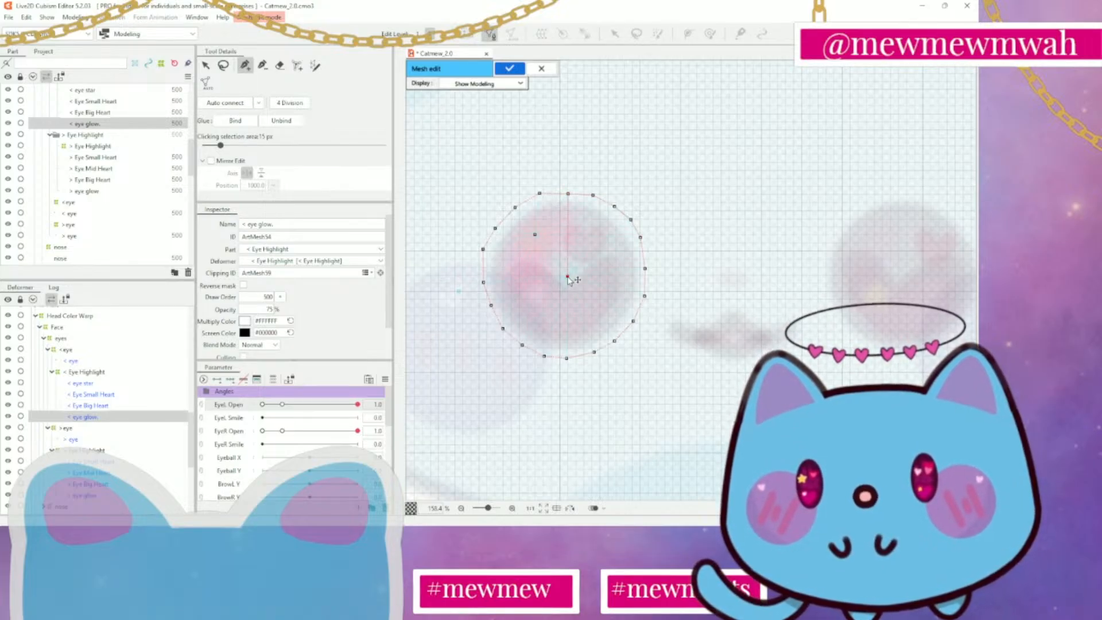
Auto-connect the < eye glow outline to a centre vertex, nudge one outer outline vertex, and apply the mesh
{"action": "left_click", "coordinate": [262, 65]}
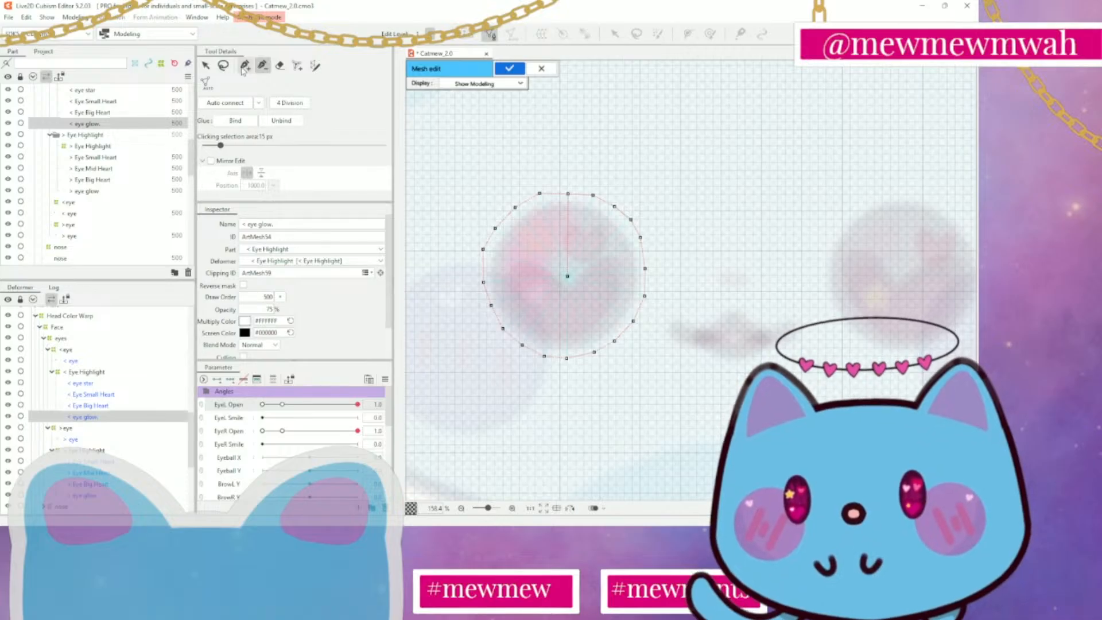
{"action": "left_click", "coordinate": [234, 105]}
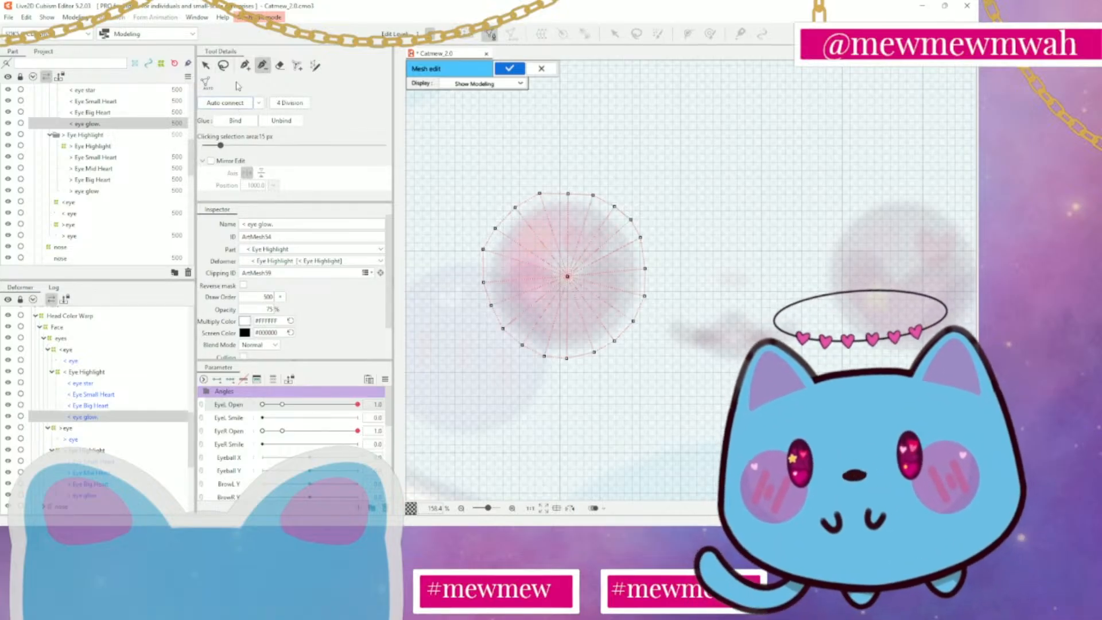
{"action": "left_click", "coordinate": [205, 65]}
{"action": "left_click_drag", "start_coordinate": [486, 257], "coordinate": [486, 256]}
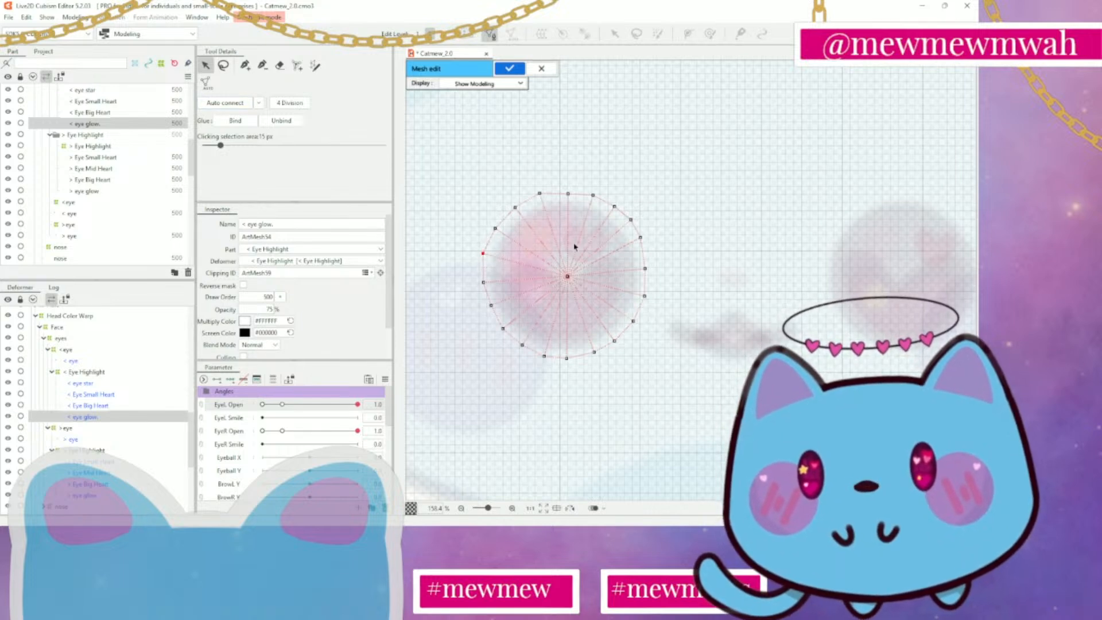
{"action": "left_click", "coordinate": [509, 68]}
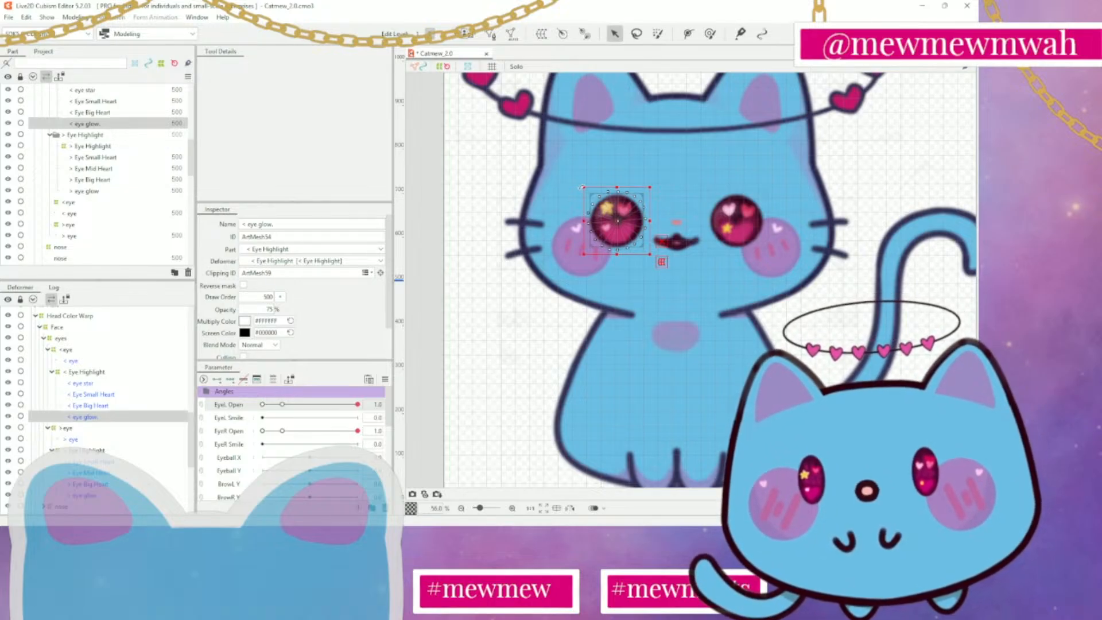
Examine the > Eye Small Heart, > Eye Big Heart and > eye glow meshes on the other eye
{"action": "left_click_drag", "start_coordinate": [710, 279], "coordinate": [613, 303]}
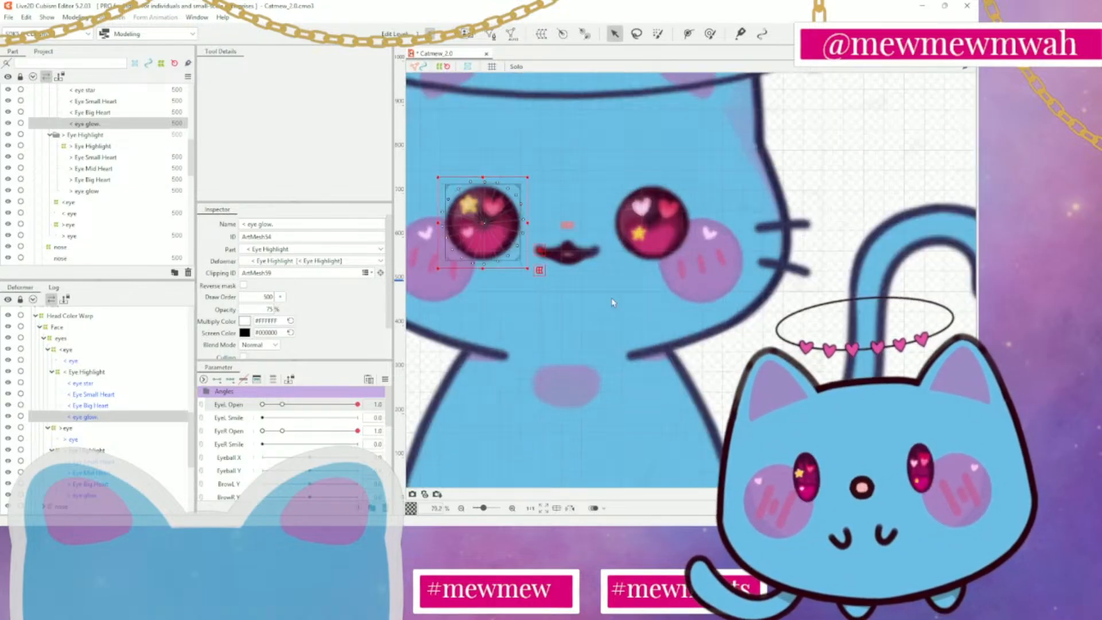
{"action": "scroll", "coordinate": [613, 303], "scroll_direction": "up", "scroll_amount": 2}
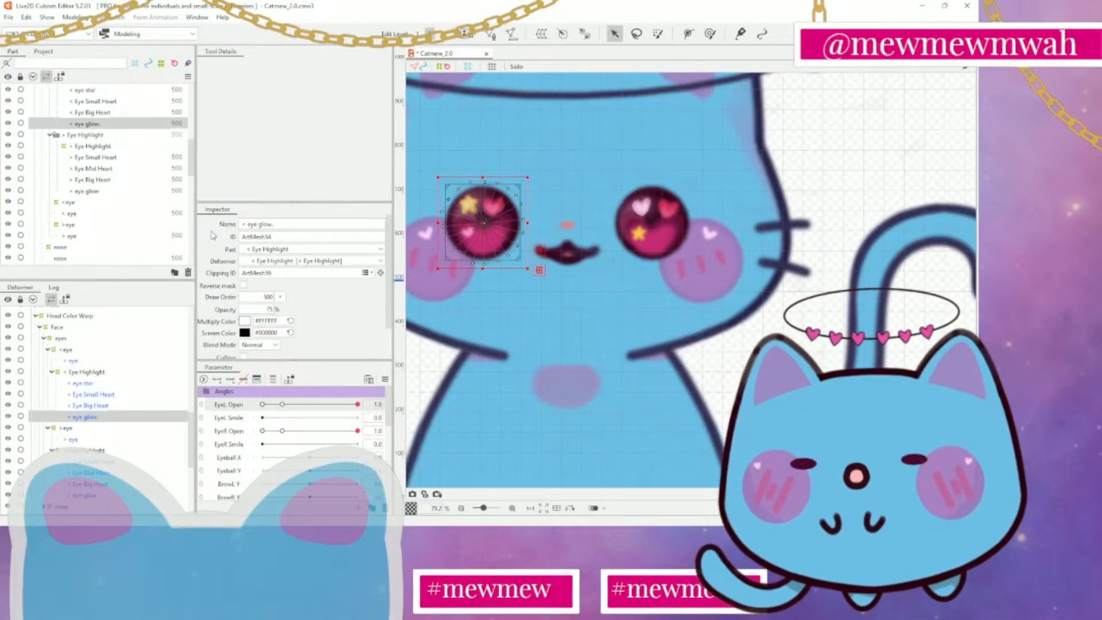
{"action": "left_click", "coordinate": [132, 158]}
{"action": "left_click", "coordinate": [120, 180]}
{"action": "left_click", "coordinate": [121, 190]}
{"action": "left_click", "coordinate": [139, 157]}
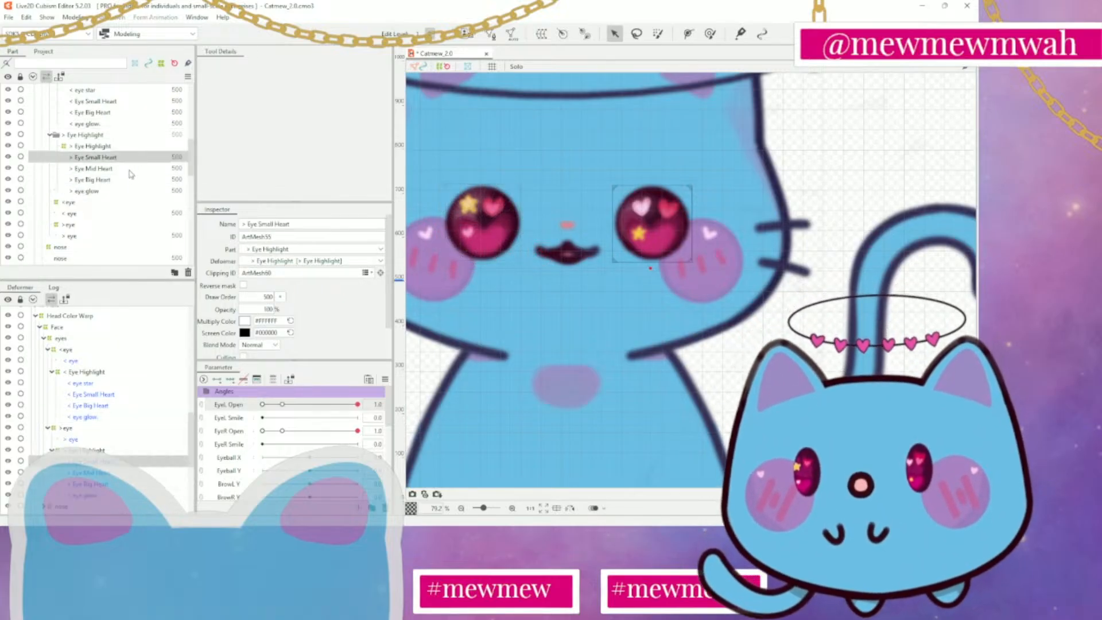
{"action": "left_click", "coordinate": [129, 179]}
{"action": "scroll", "coordinate": [652, 310], "scroll_direction": "down", "scroll_amount": 5}
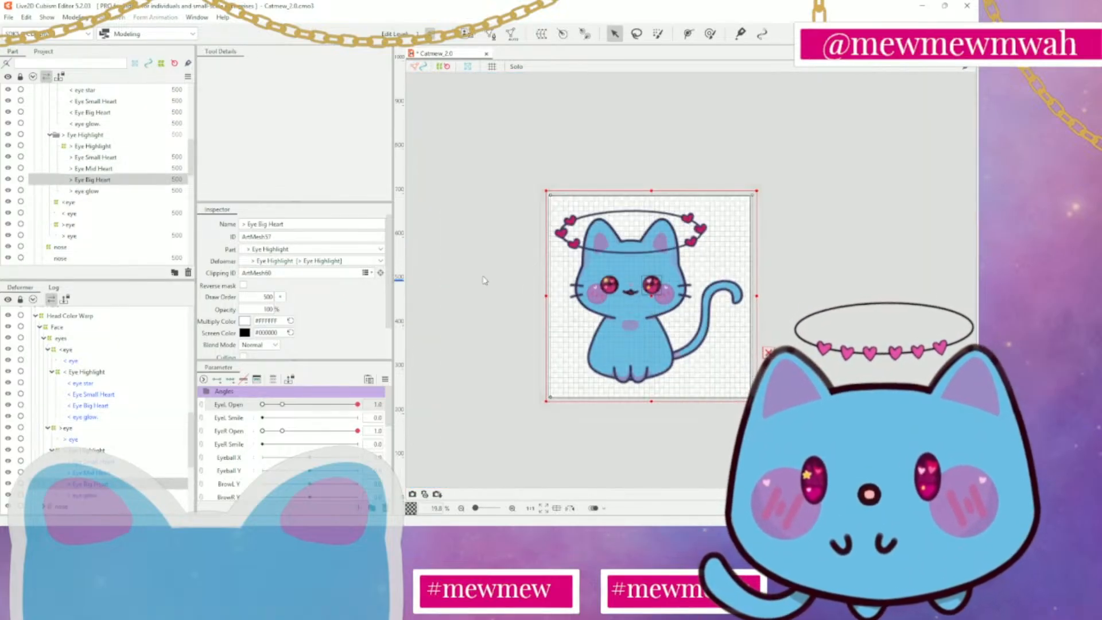
{"action": "left_click", "coordinate": [672, 301]}
{"action": "scroll", "coordinate": [675, 302], "scroll_direction": "up", "scroll_amount": 6}
{"action": "scroll", "coordinate": [493, 288], "scroll_direction": "down", "scroll_amount": 3}
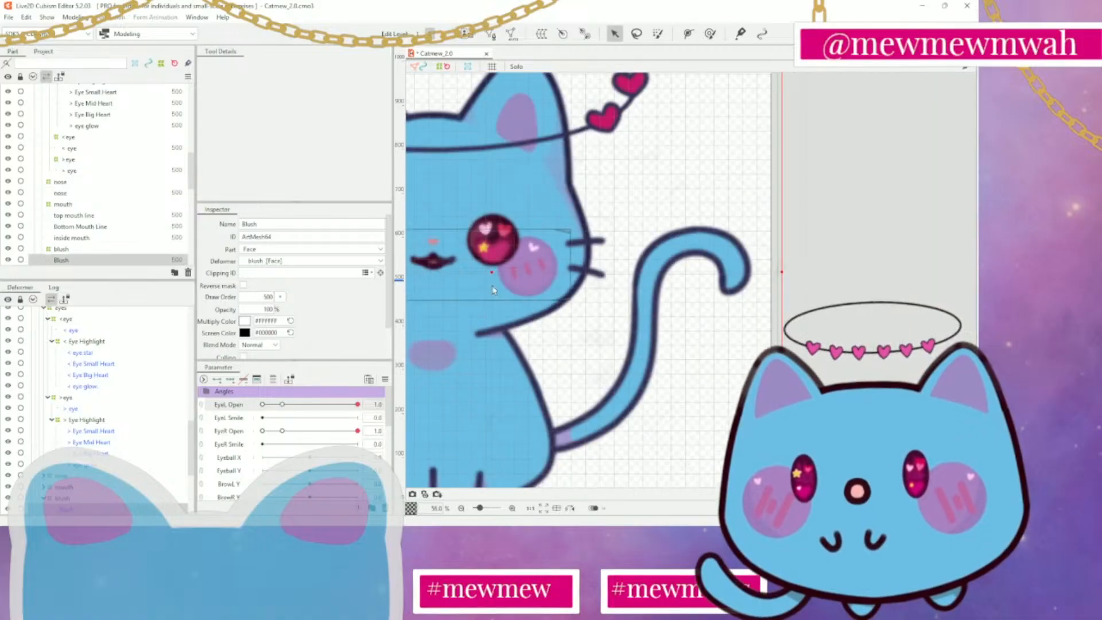
{"action": "scroll", "coordinate": [31, 154], "scroll_direction": "up", "scroll_amount": 4}
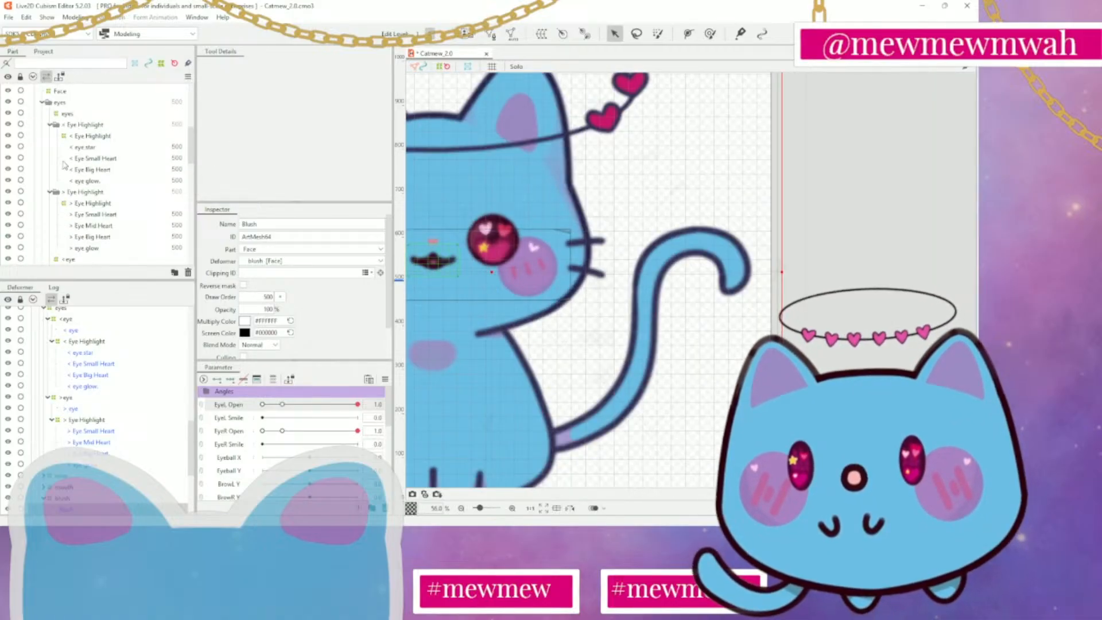
Compare the > Eye Highlight and < Eye Highlight warp deformers and their part folders on the model
{"action": "left_click", "coordinate": [92, 203]}
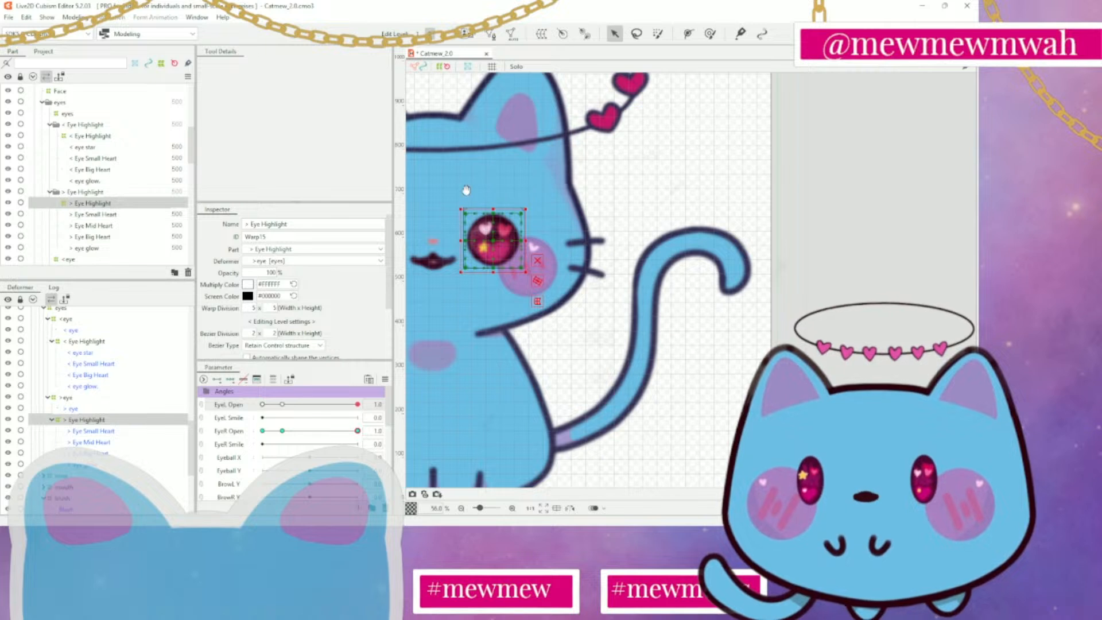
{"action": "left_click_drag", "start_coordinate": [466, 191], "coordinate": [589, 202]}
{"action": "left_click", "coordinate": [107, 192]}
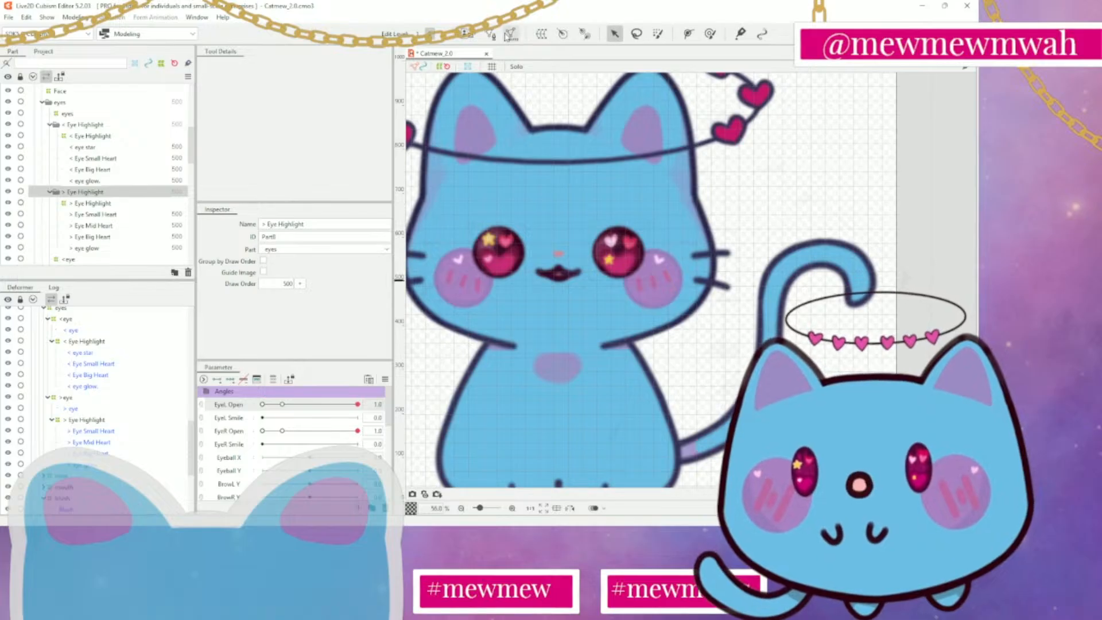
{"action": "left_click", "coordinate": [143, 206]}
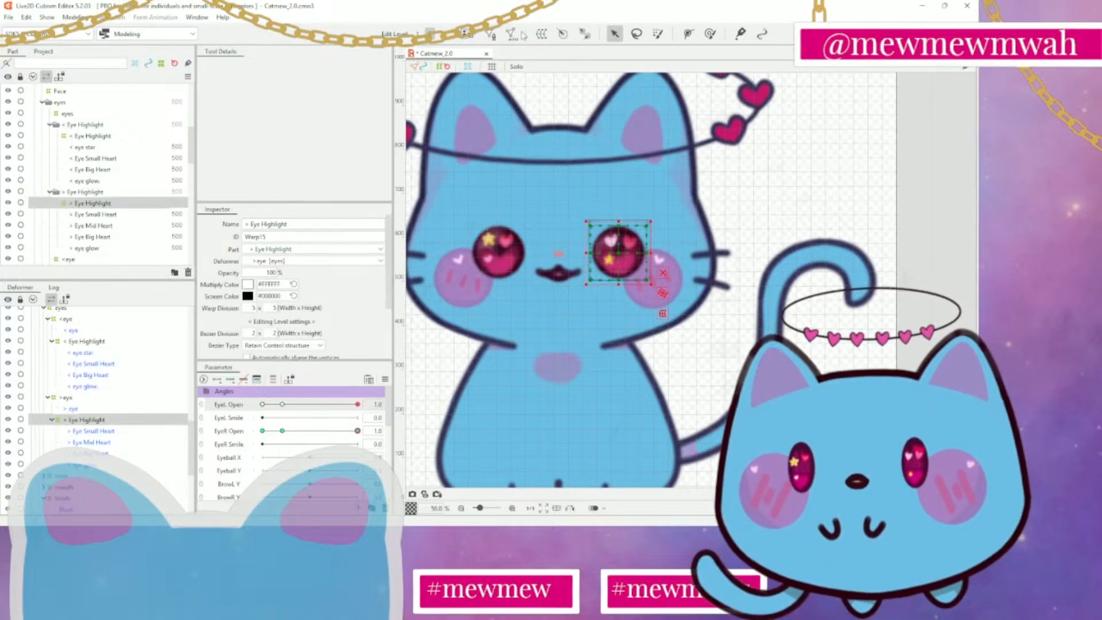
{"action": "left_click", "coordinate": [101, 137]}
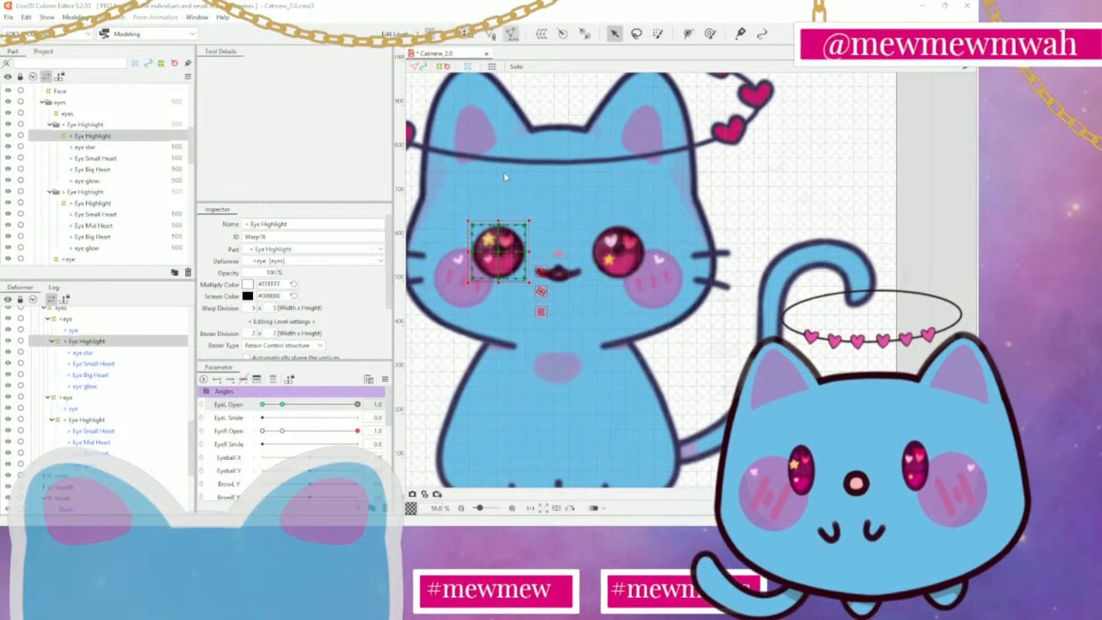
{"action": "left_click", "coordinate": [83, 125]}
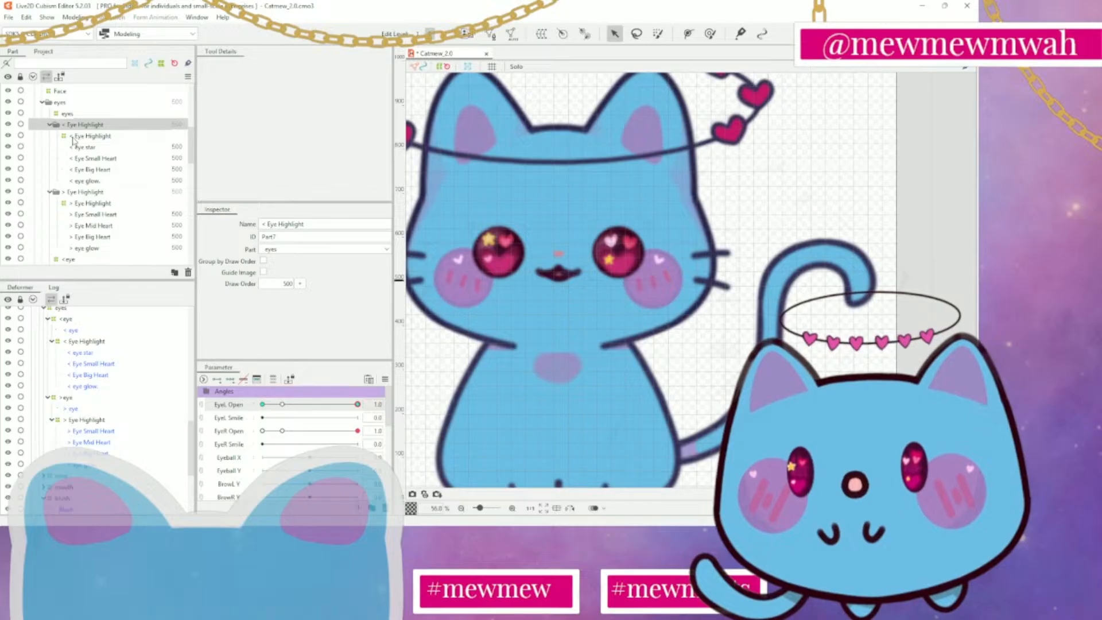
{"action": "left_click", "coordinate": [67, 113]}
{"action": "left_click", "coordinate": [95, 124]}
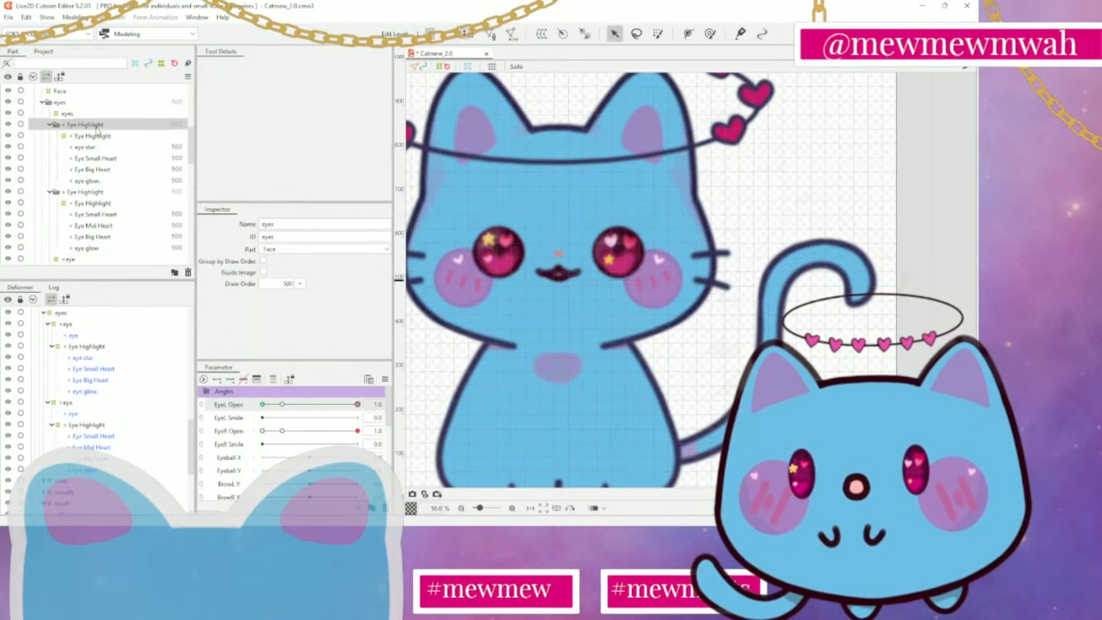
Select the < eye mesh in the parts list and inspect it on the model
{"action": "scroll", "coordinate": [93, 196], "scroll_direction": "down", "scroll_amount": 3}
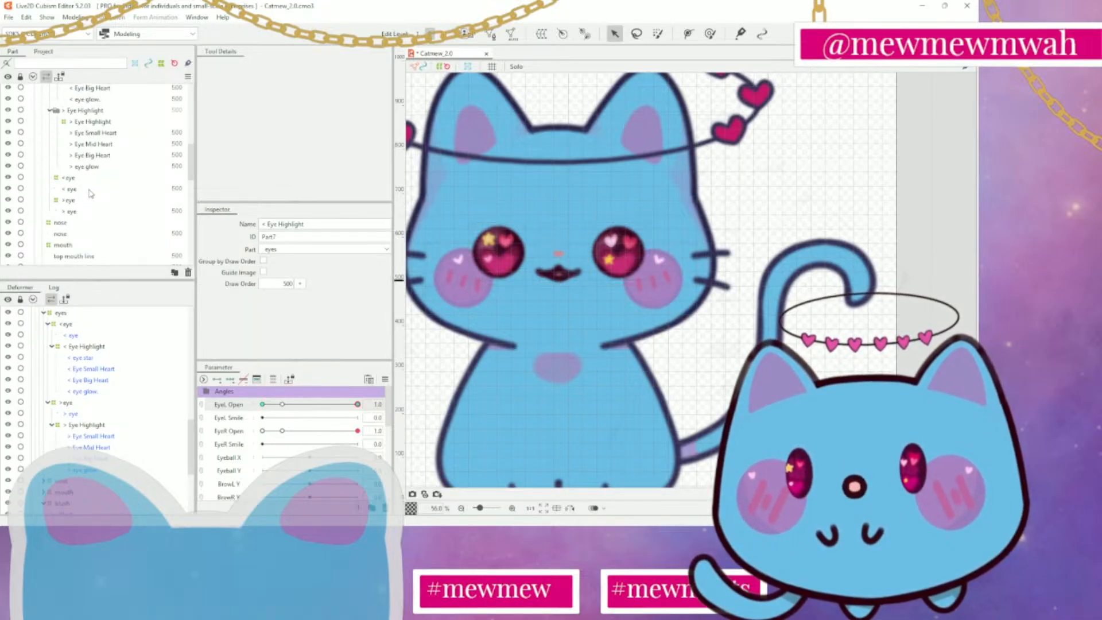
{"action": "left_click", "coordinate": [72, 190]}
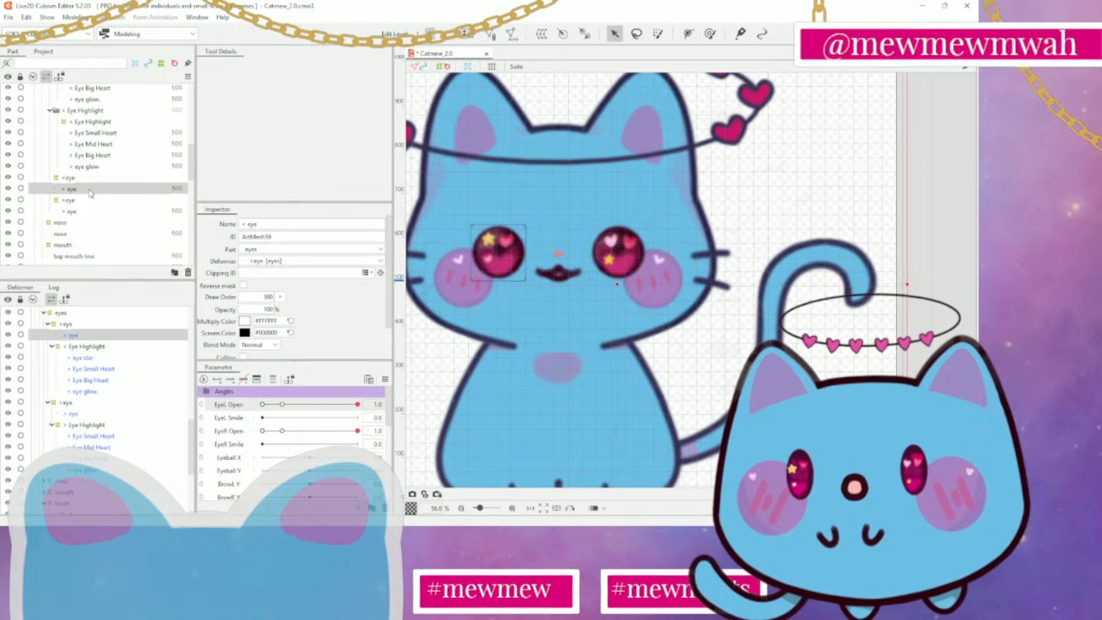
{"action": "scroll", "coordinate": [467, 167], "scroll_direction": "down", "scroll_amount": 3}
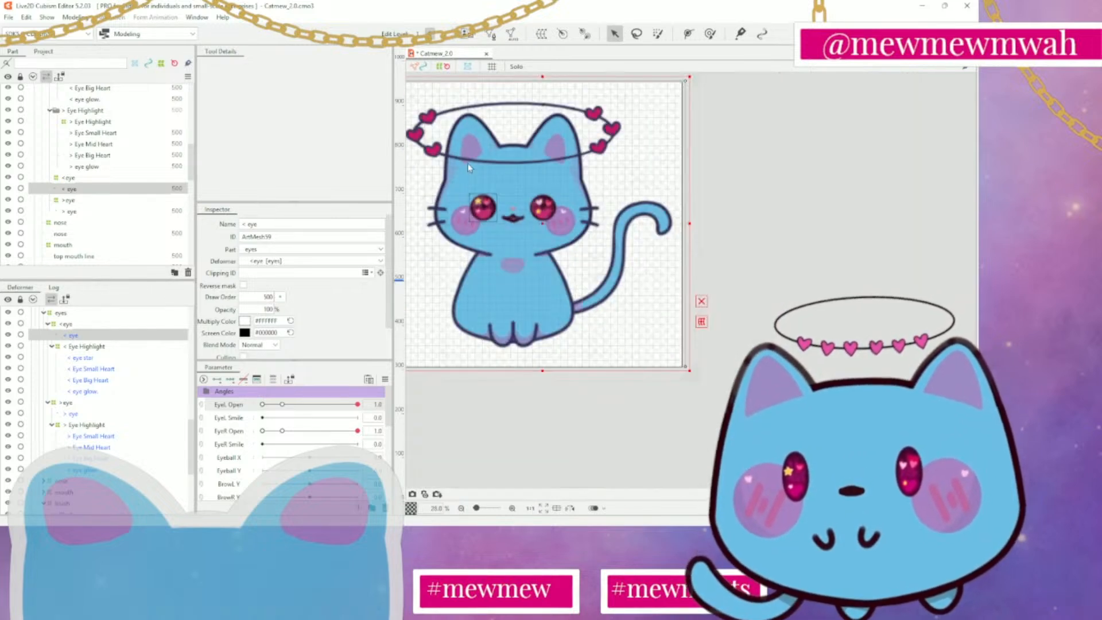
{"action": "scroll", "coordinate": [468, 166], "scroll_direction": "up", "scroll_amount": 3}
{"action": "scroll", "coordinate": [469, 166], "scroll_direction": "down", "scroll_amount": 2}
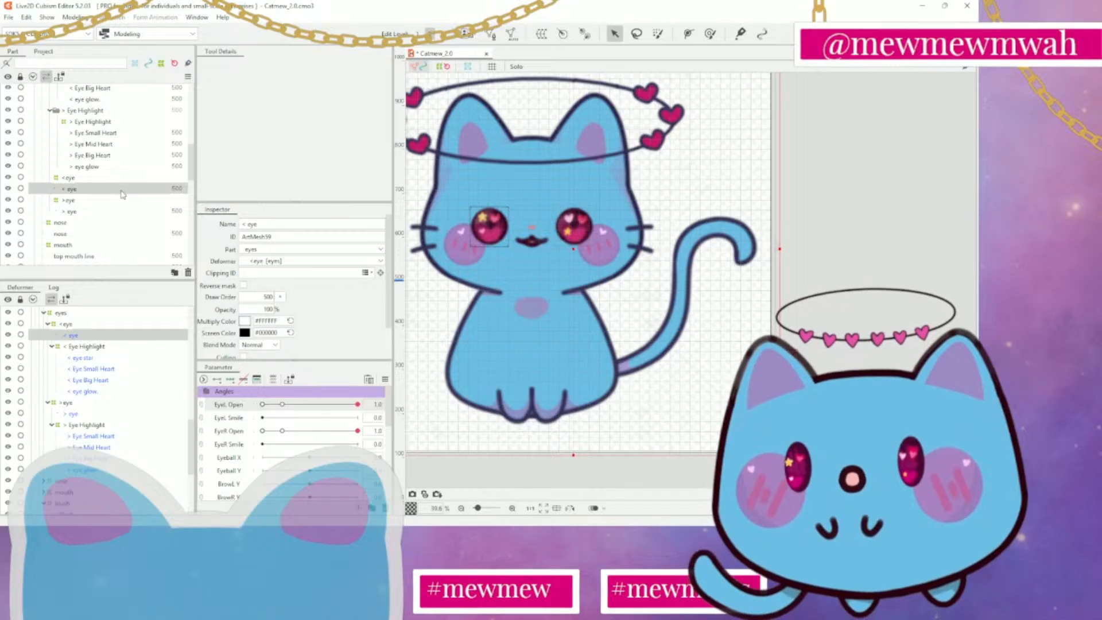
Open the < eye mesh for editing and erase all of its existing vertices and lines
{"action": "scroll", "coordinate": [117, 197], "scroll_direction": "up", "scroll_amount": 3}
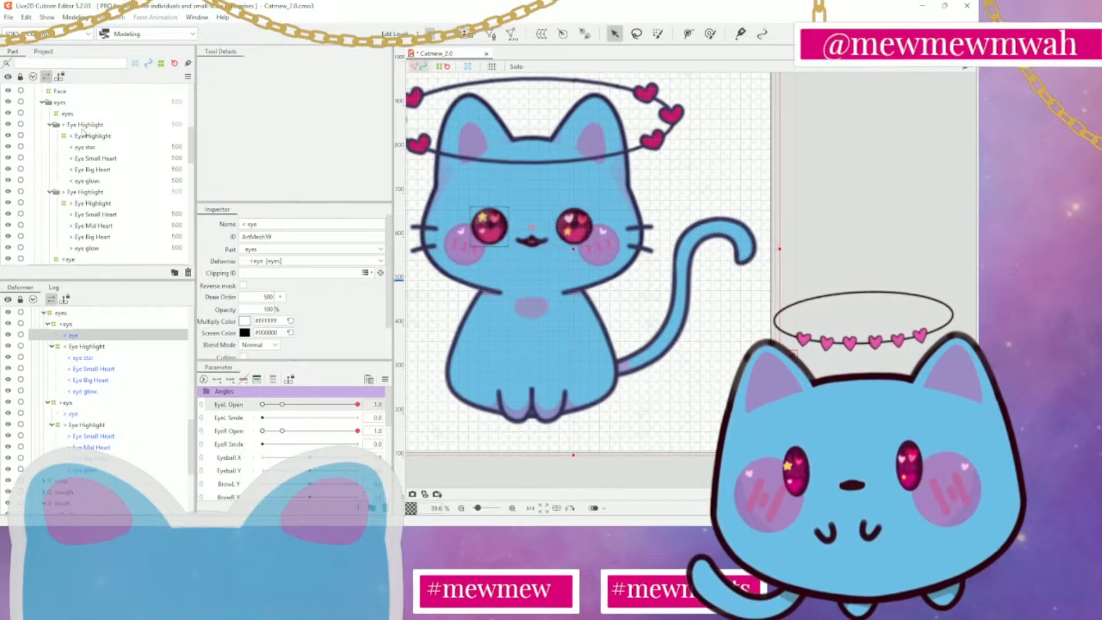
{"action": "scroll", "coordinate": [83, 133], "scroll_direction": "down", "scroll_amount": 2}
{"action": "mouse_move", "coordinate": [359, 404]}
{"action": "left_mouse_down"}
{"action": "mouse_move", "coordinate": [256, 406]}
{"action": "mouse_move", "coordinate": [373, 404]}
{"action": "left_mouse_up"}
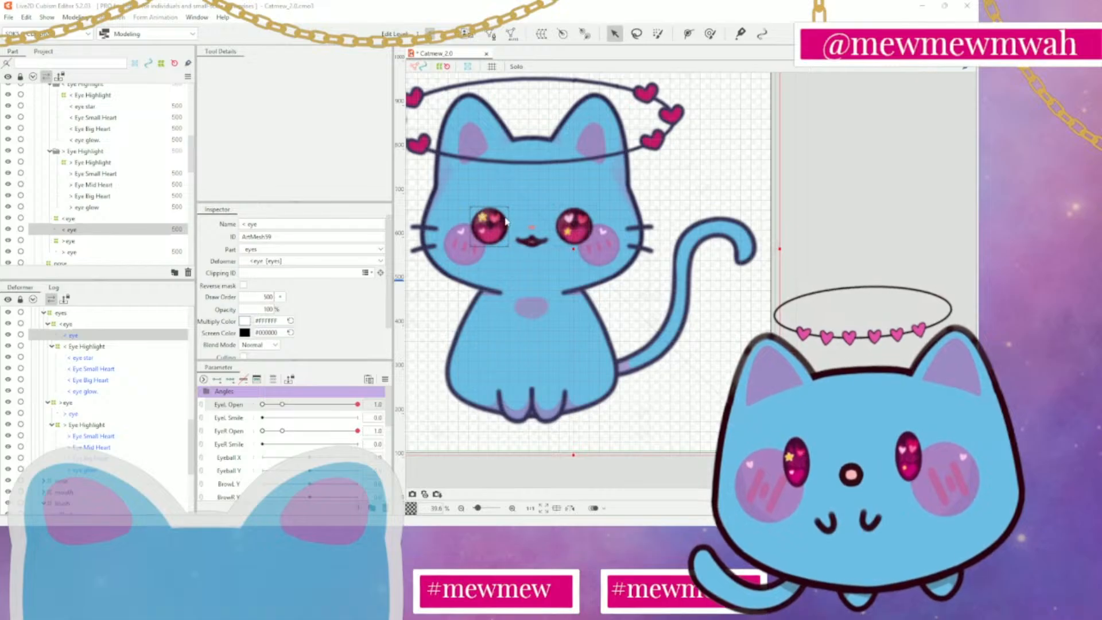
{"action": "left_click", "coordinate": [485, 230]}
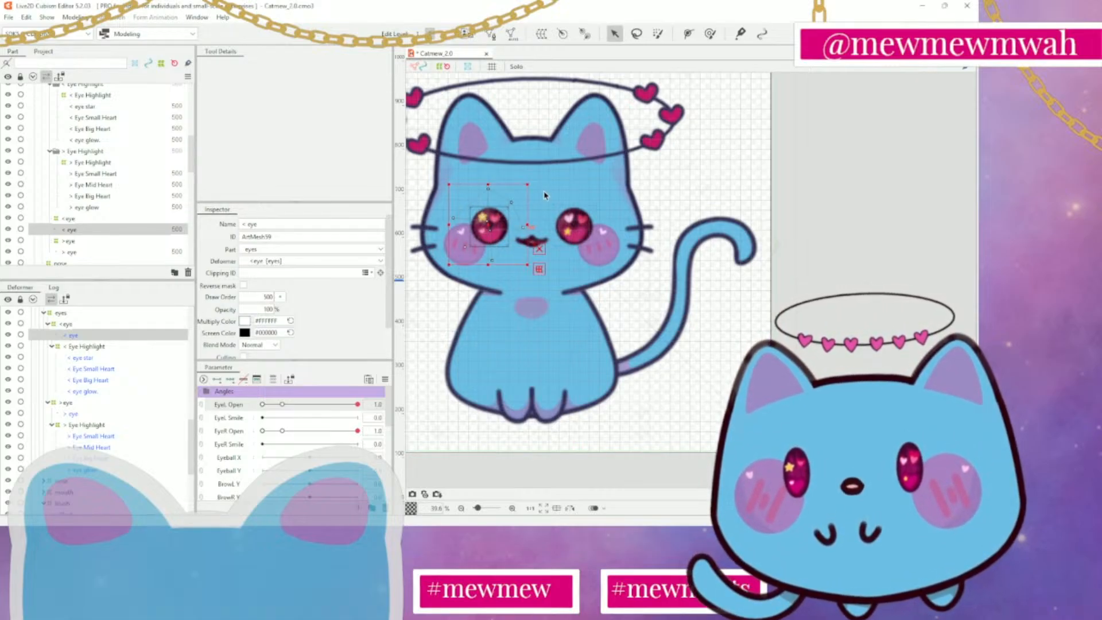
{"action": "left_click", "coordinate": [491, 35]}
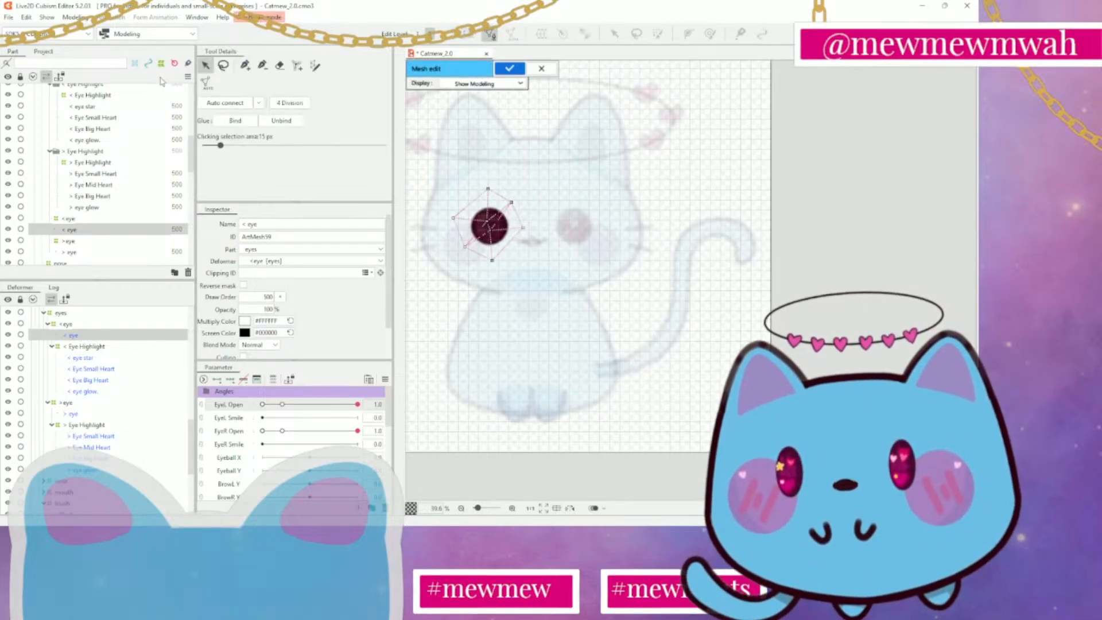
{"action": "left_click", "coordinate": [280, 65]}
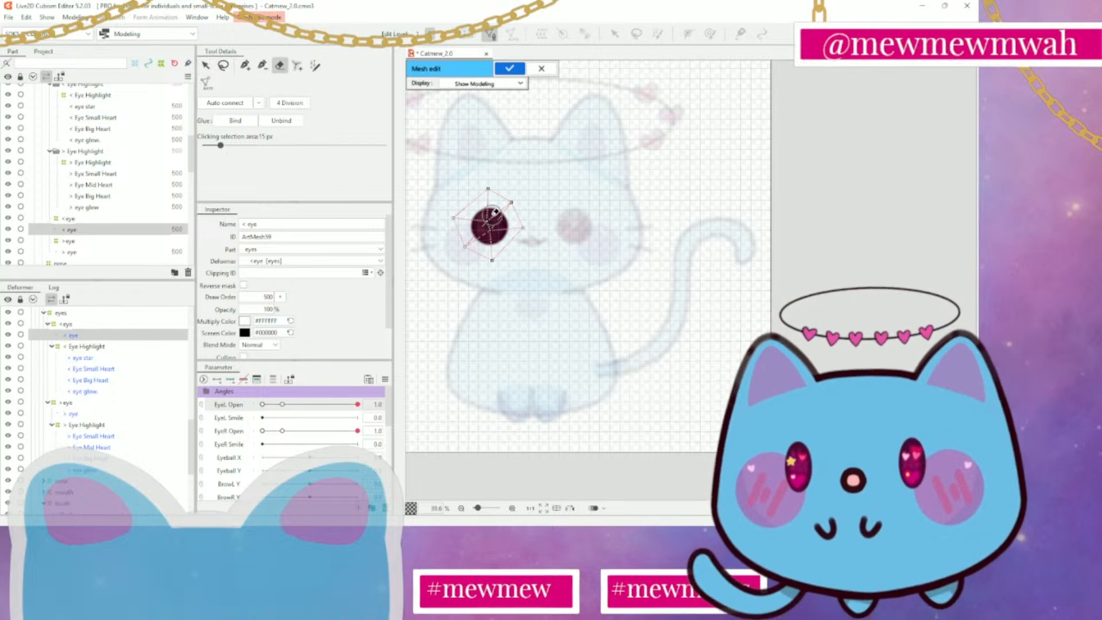
{"action": "mouse_move", "coordinate": [497, 187]}
{"action": "left_mouse_down"}
{"action": "mouse_move", "coordinate": [440, 255]}
{"action": "mouse_move", "coordinate": [522, 228]}
{"action": "mouse_move", "coordinate": [473, 237]}
{"action": "left_mouse_up"}
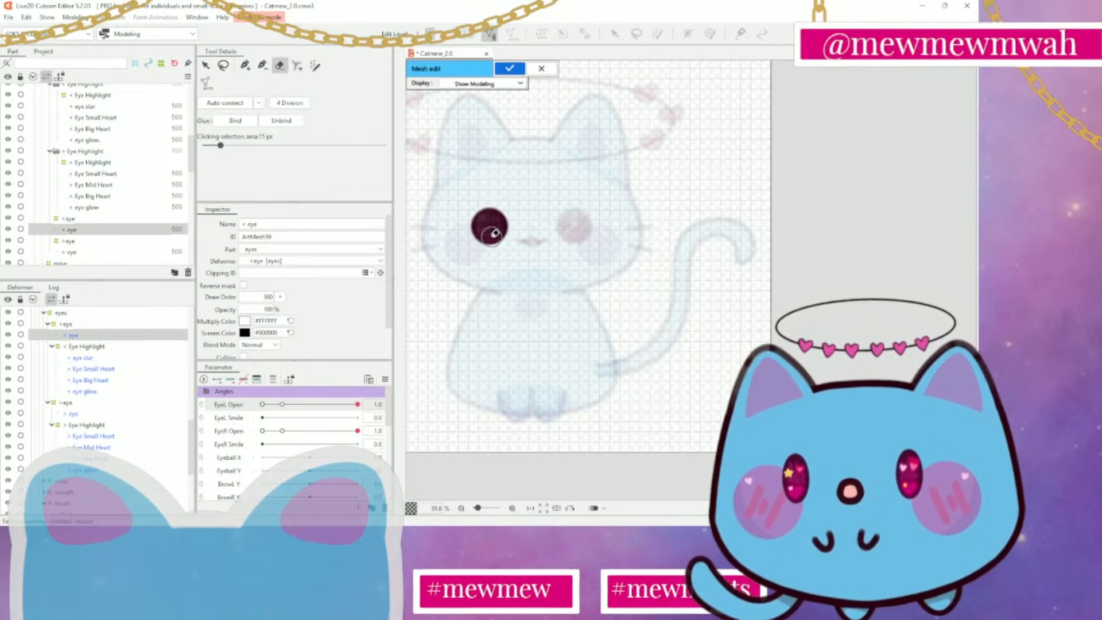
Draw a new < eye mesh with a centre vertex and a closed ring of evenly spaced vertices just outside the dark iris
{"action": "scroll", "coordinate": [481, 236], "scroll_direction": "up", "scroll_amount": 2}
{"action": "scroll", "coordinate": [485, 233], "scroll_direction": "up", "scroll_amount": 4}
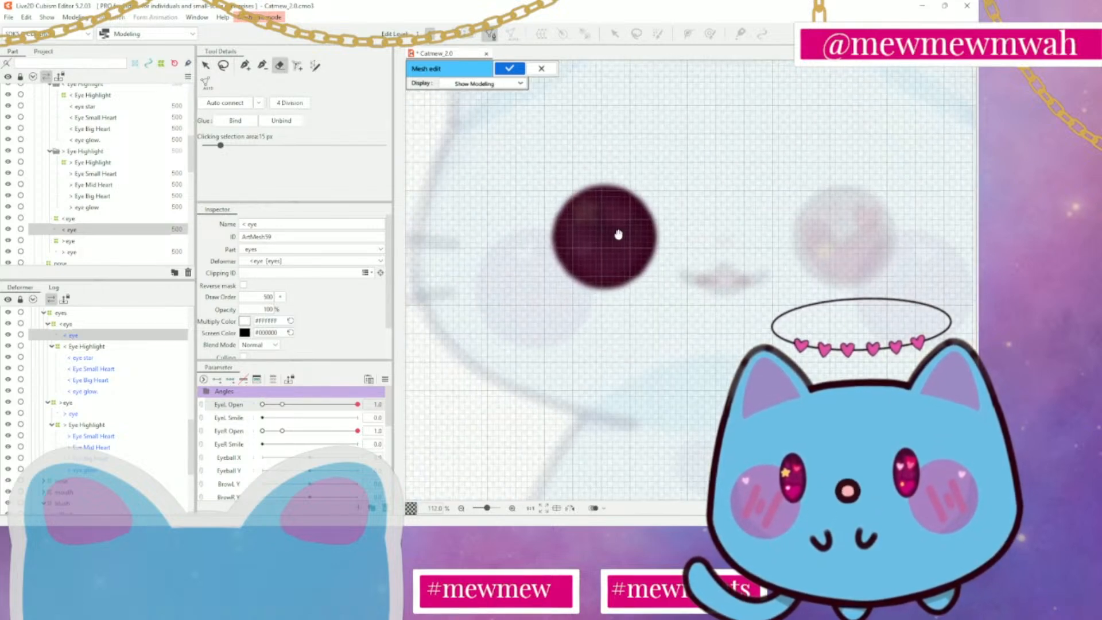
{"action": "left_click", "coordinate": [245, 65]}
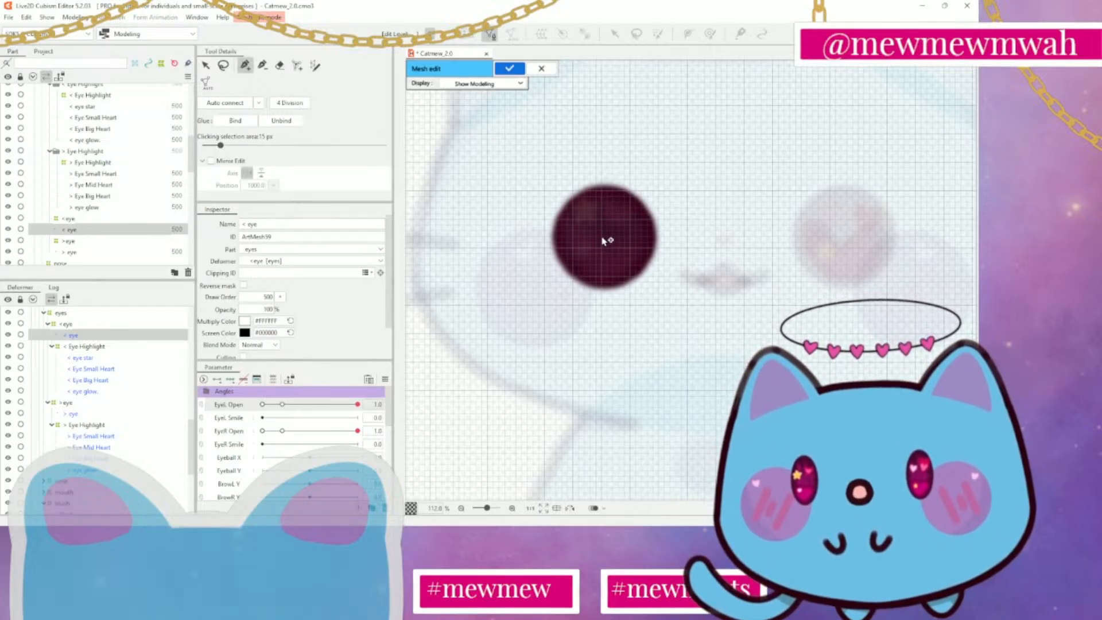
{"action": "left_click_drag", "start_coordinate": [604, 242], "coordinate": [604, 174]}
{"action": "left_click", "coordinate": [623, 175]}
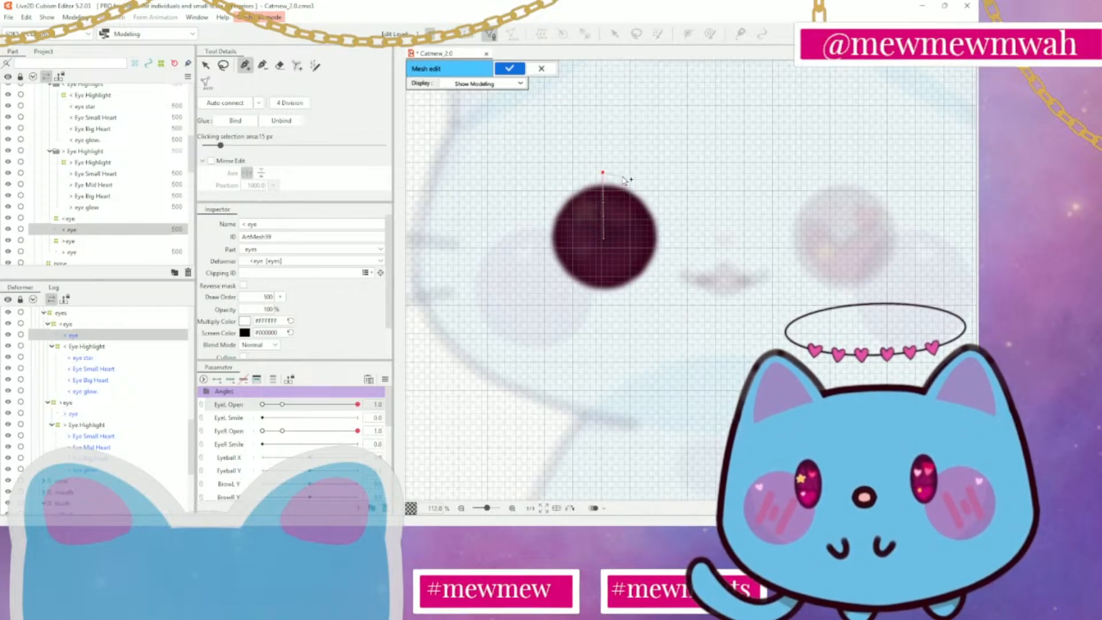
{"action": "left_click", "coordinate": [651, 194]}
{"action": "left_click", "coordinate": [658, 207]}
{"action": "left_click", "coordinate": [664, 222]}
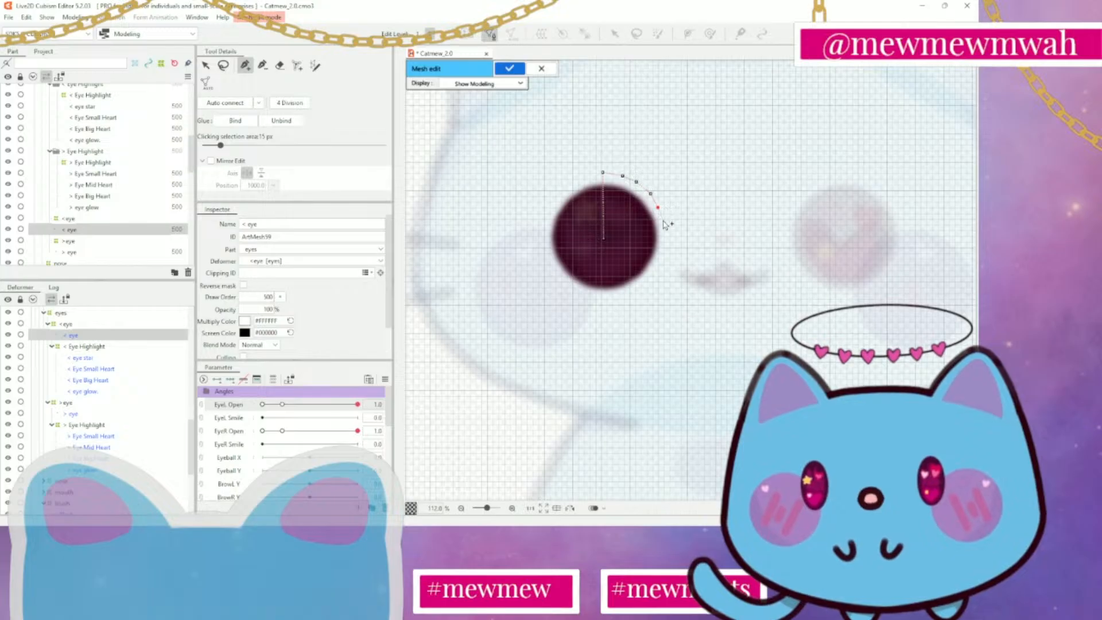
{"action": "left_click", "coordinate": [664, 239]}
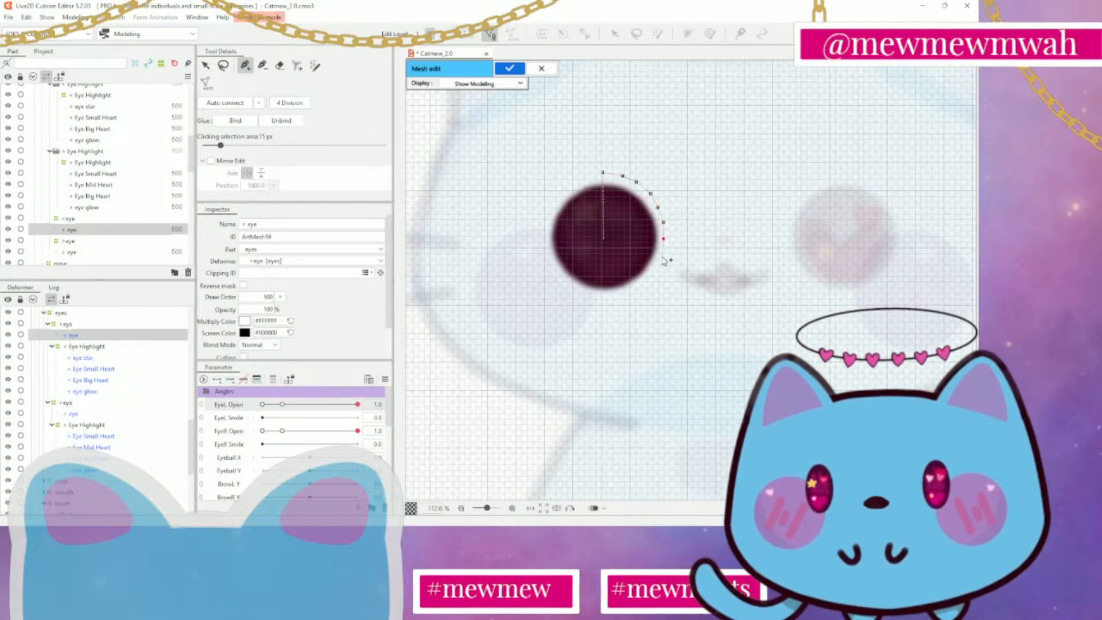
{"action": "left_click", "coordinate": [660, 259]}
{"action": "left_click", "coordinate": [653, 274]}
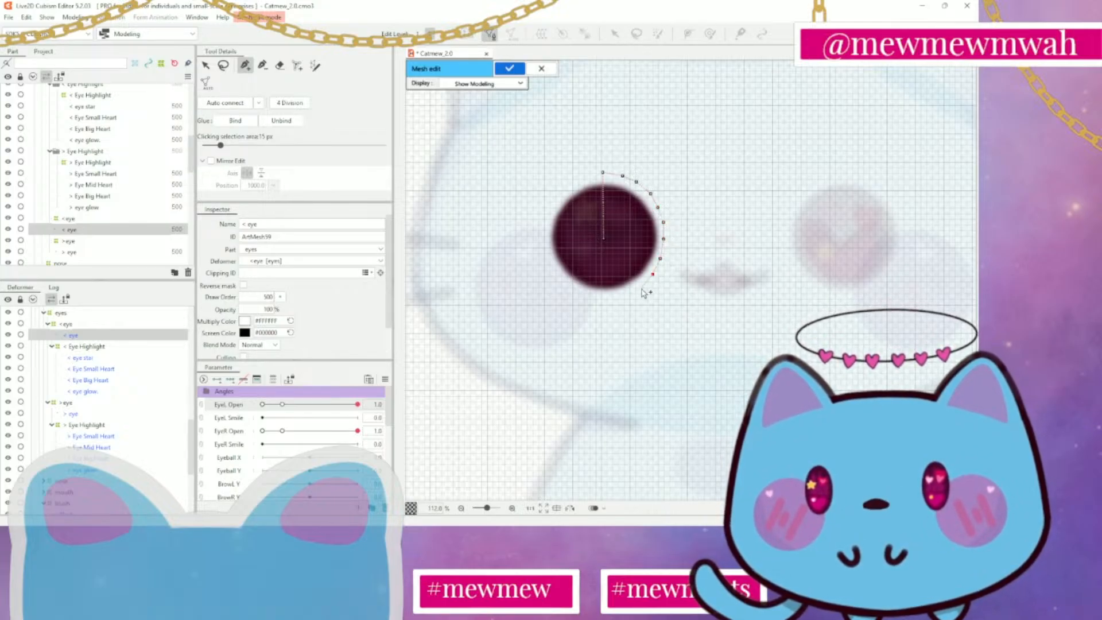
{"action": "left_click", "coordinate": [641, 287]}
{"action": "left_click", "coordinate": [622, 296]}
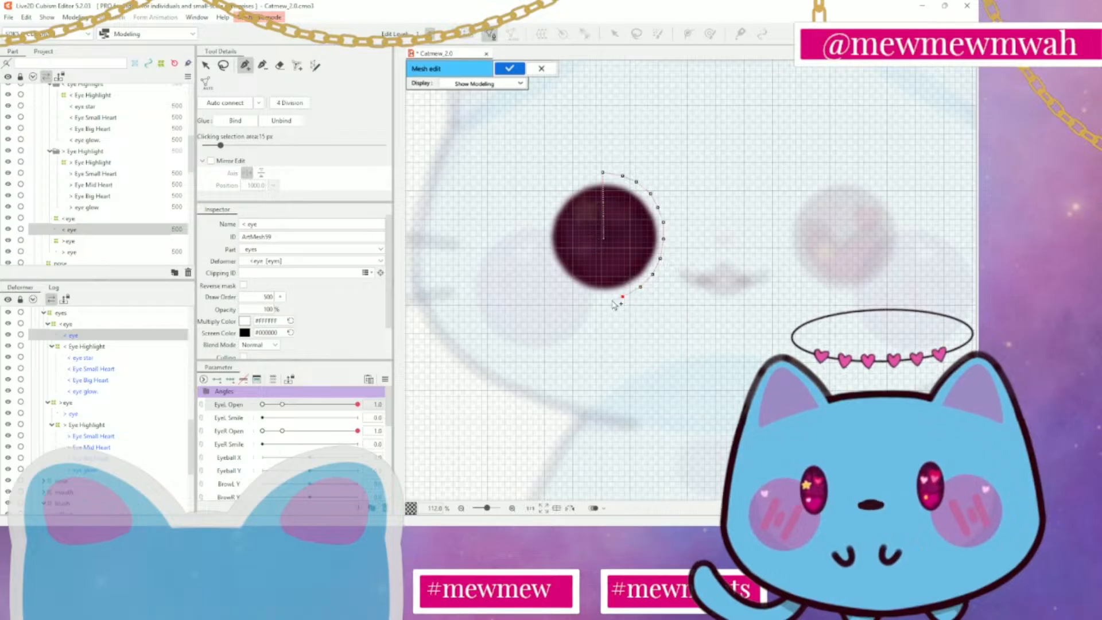
{"action": "left_click", "coordinate": [604, 298]}
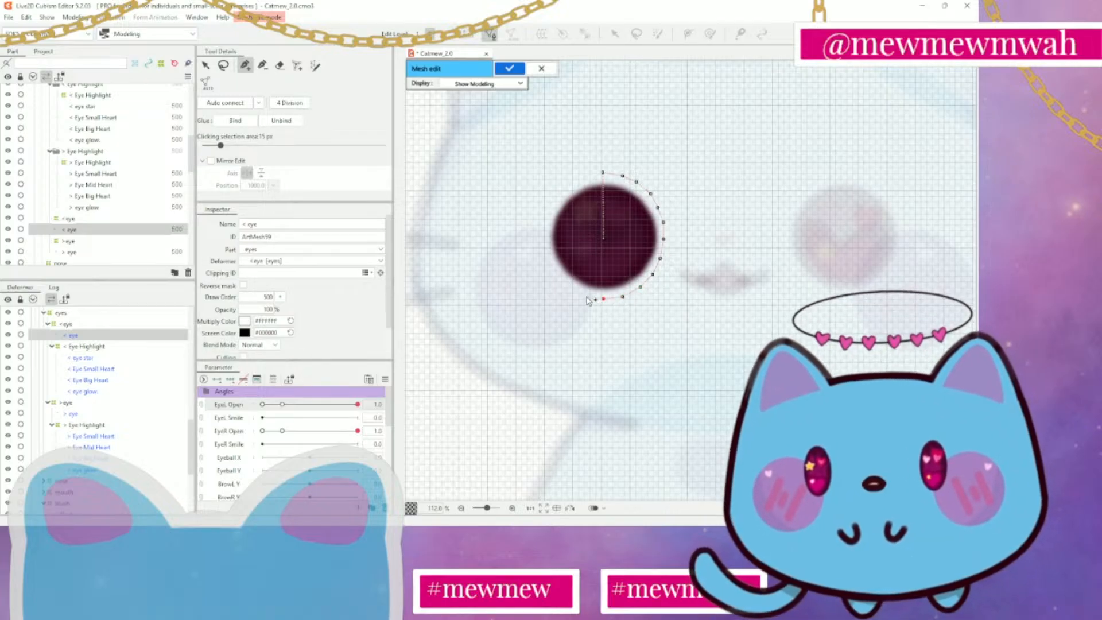
{"action": "left_click", "coordinate": [584, 296]}
{"action": "left_click", "coordinate": [569, 287]}
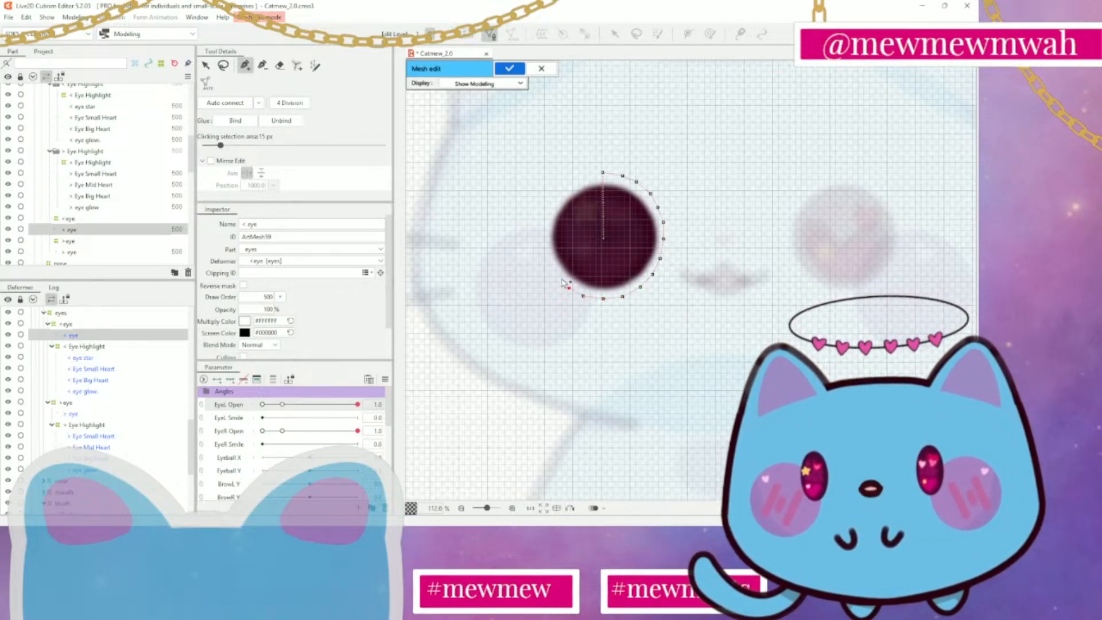
{"action": "left_click", "coordinate": [556, 273]}
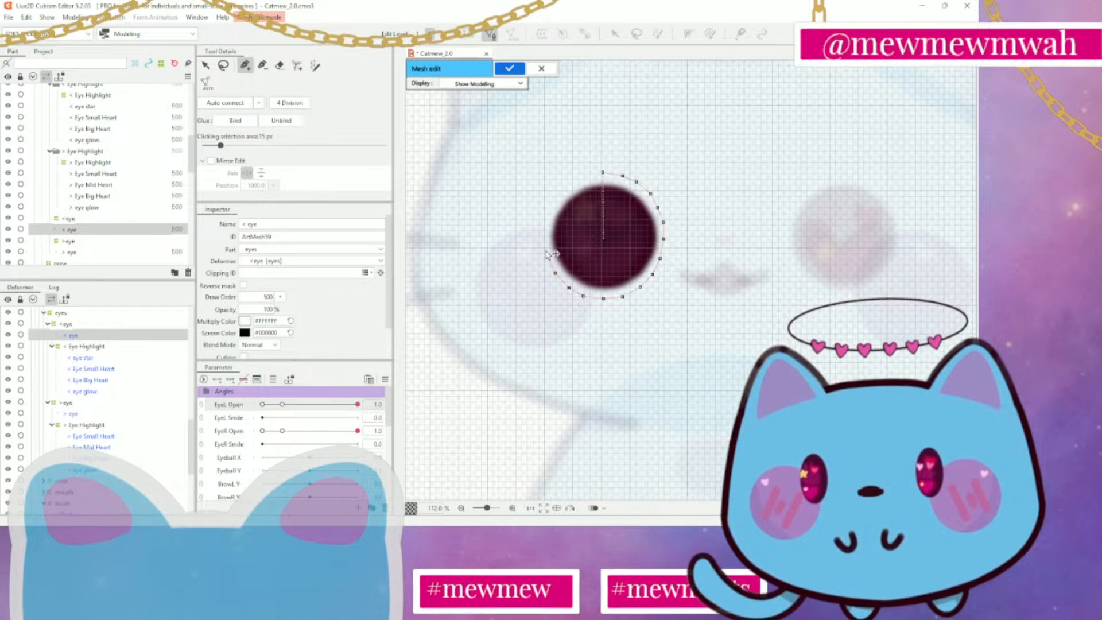
{"action": "left_click", "coordinate": [548, 257]}
{"action": "left_click", "coordinate": [545, 217]}
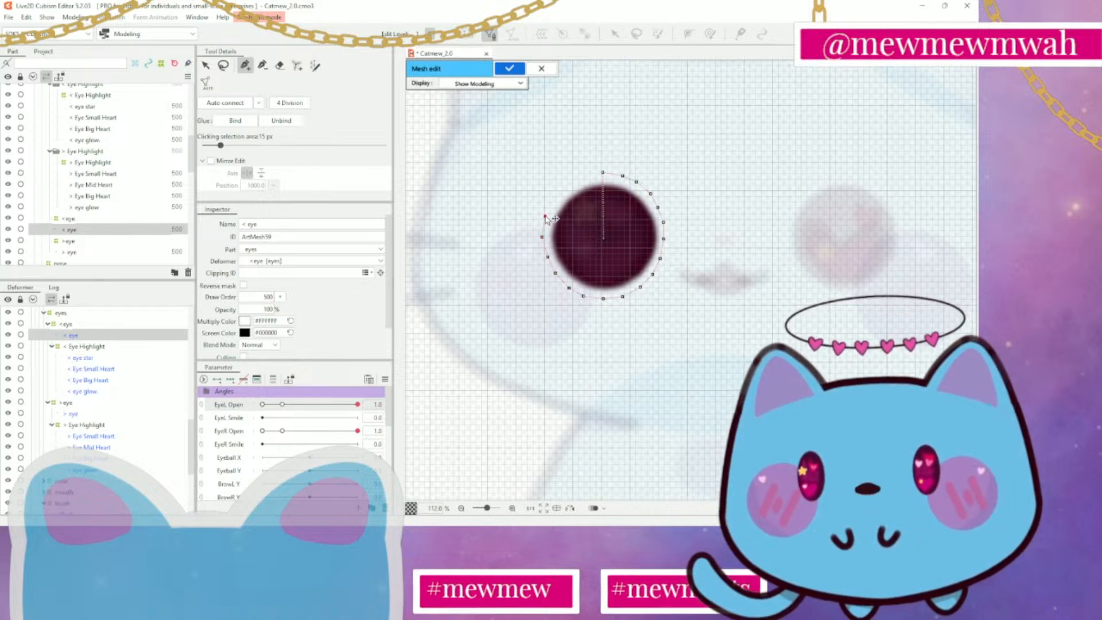
{"action": "left_click", "coordinate": [553, 198]}
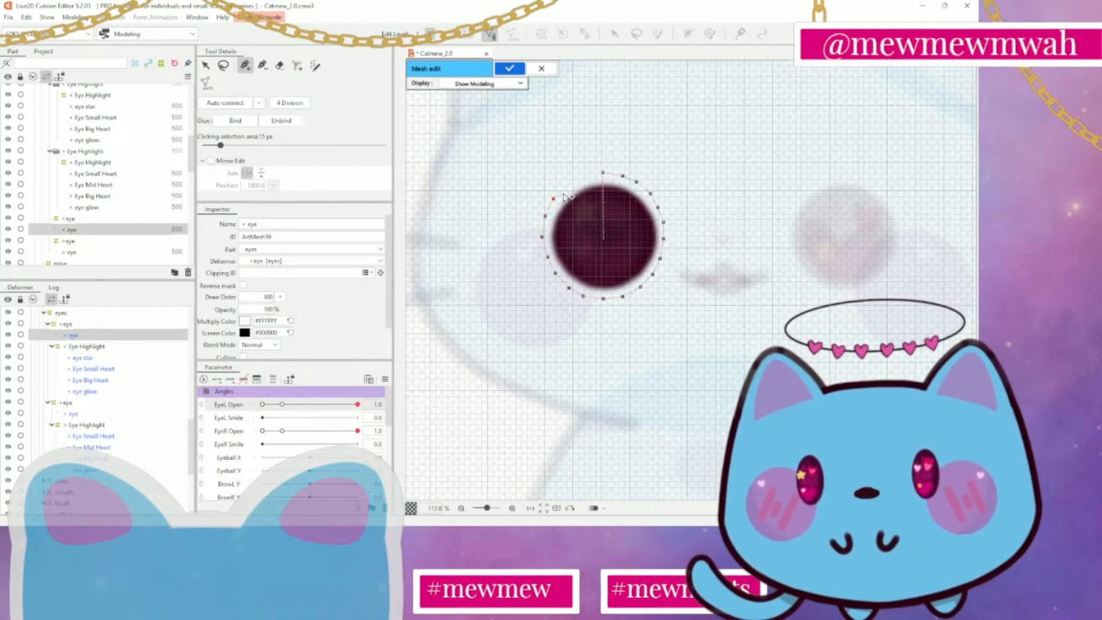
{"action": "left_click", "coordinate": [565, 183]}
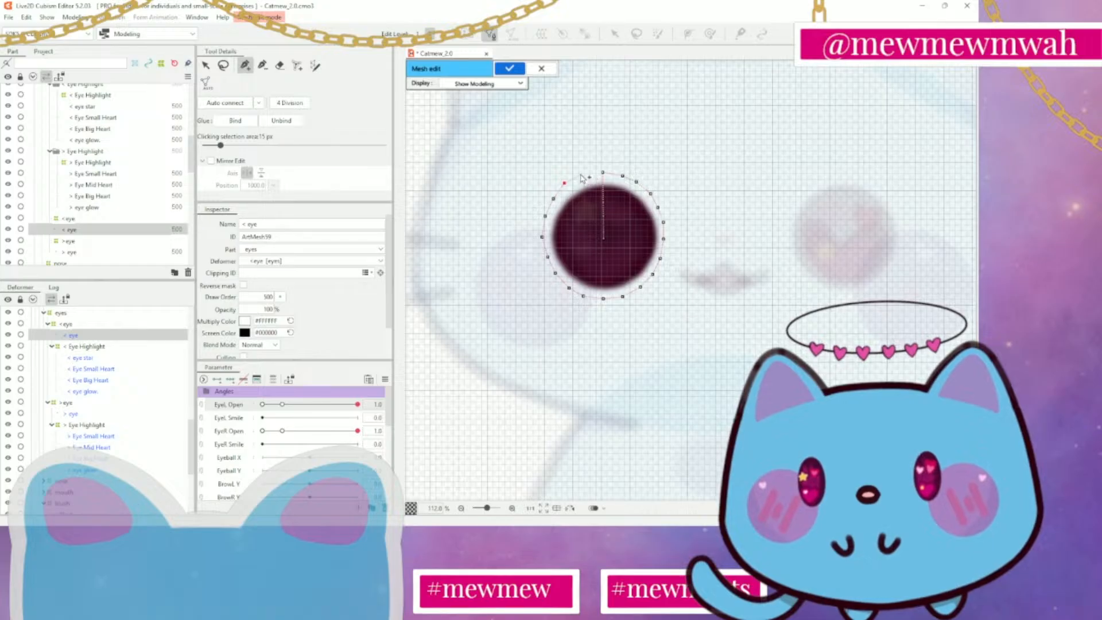
{"action": "left_click", "coordinate": [581, 173]}
{"action": "left_click", "coordinate": [603, 172]}
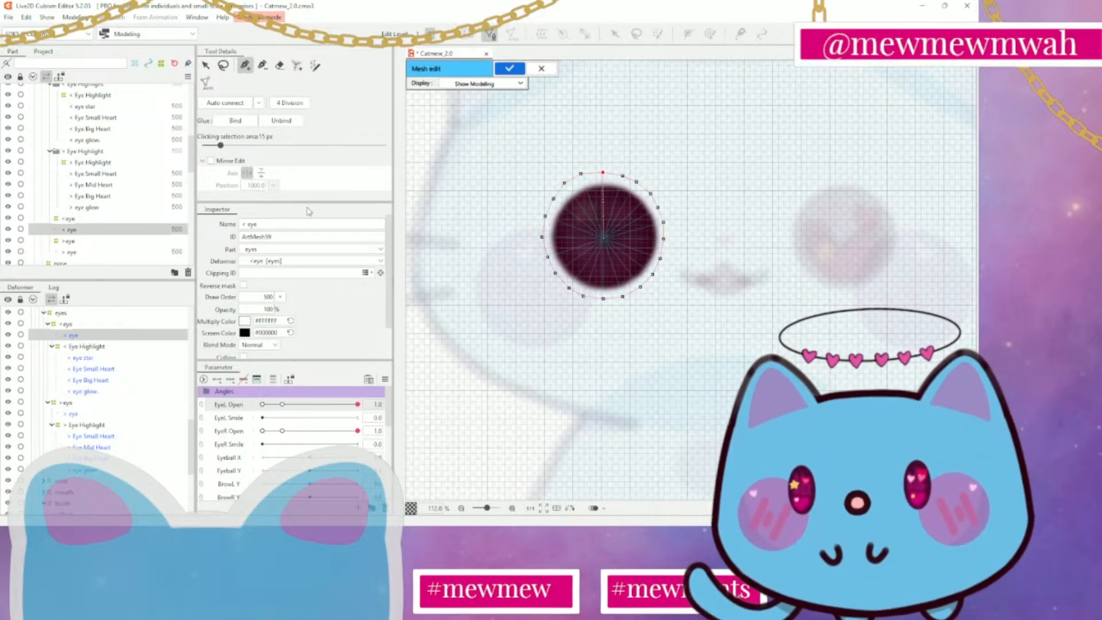
Auto-connect the < eye ring to its centre vertex, even out the outer vertices on the side away from the nose, and apply the mesh
{"action": "left_click", "coordinate": [225, 103]}
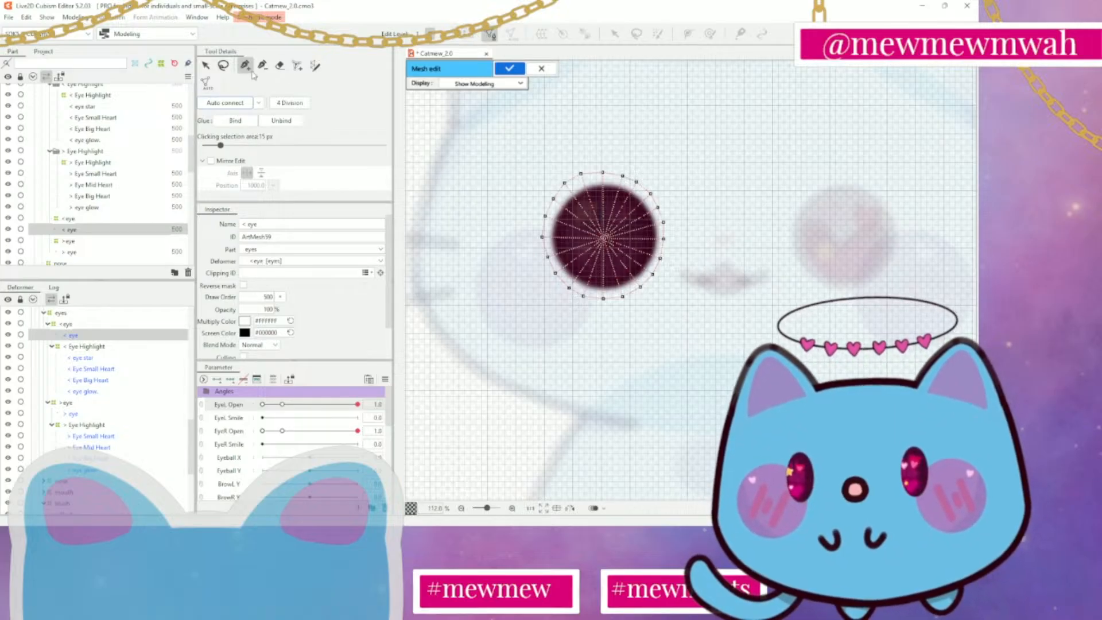
{"action": "left_click", "coordinate": [206, 65]}
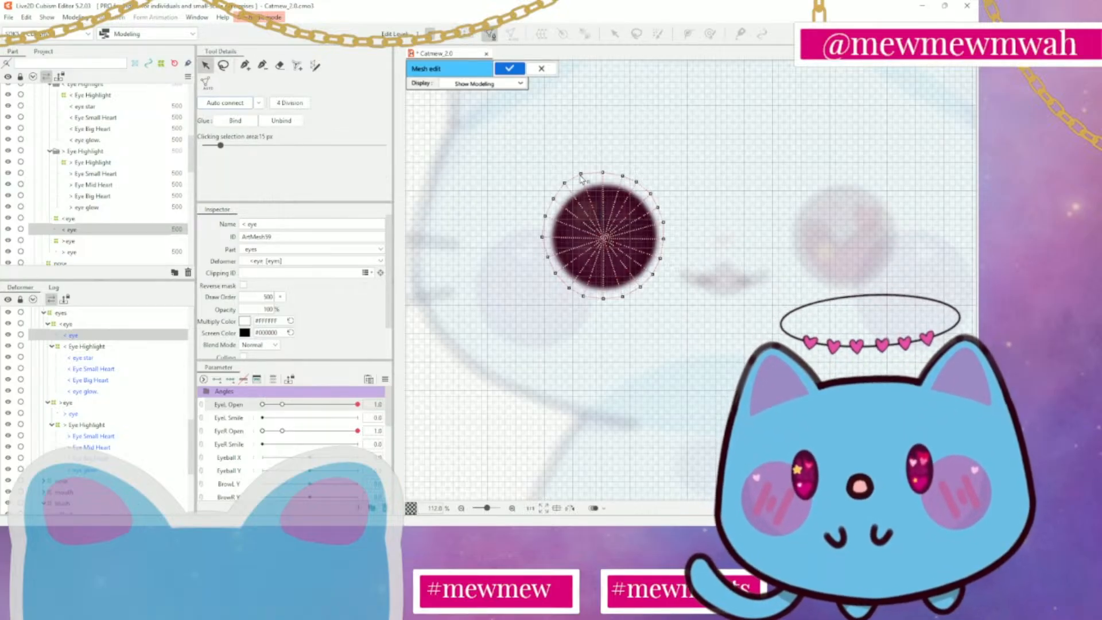
{"action": "left_click_drag", "start_coordinate": [580, 175], "coordinate": [568, 186]}
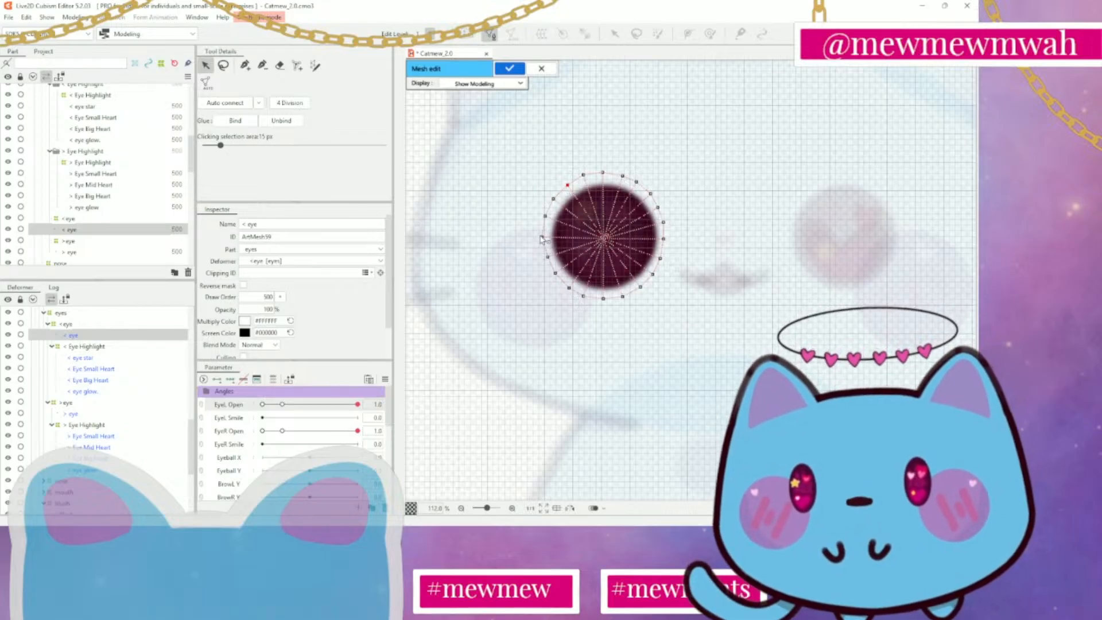
{"action": "left_click_drag", "start_coordinate": [548, 258], "coordinate": [546, 259]}
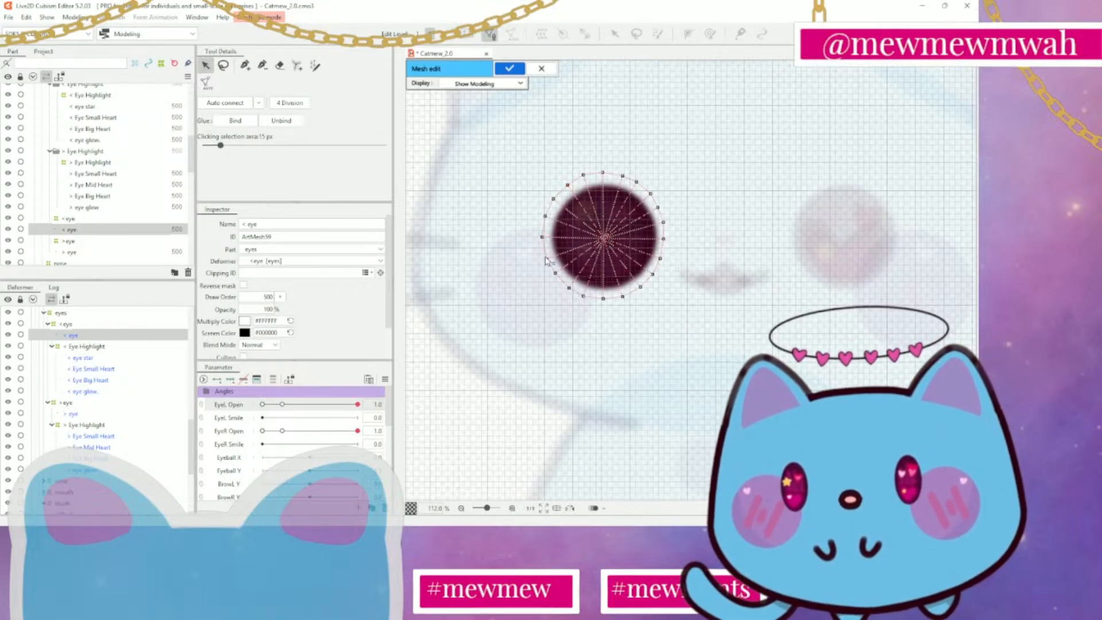
{"action": "left_click", "coordinate": [510, 68]}
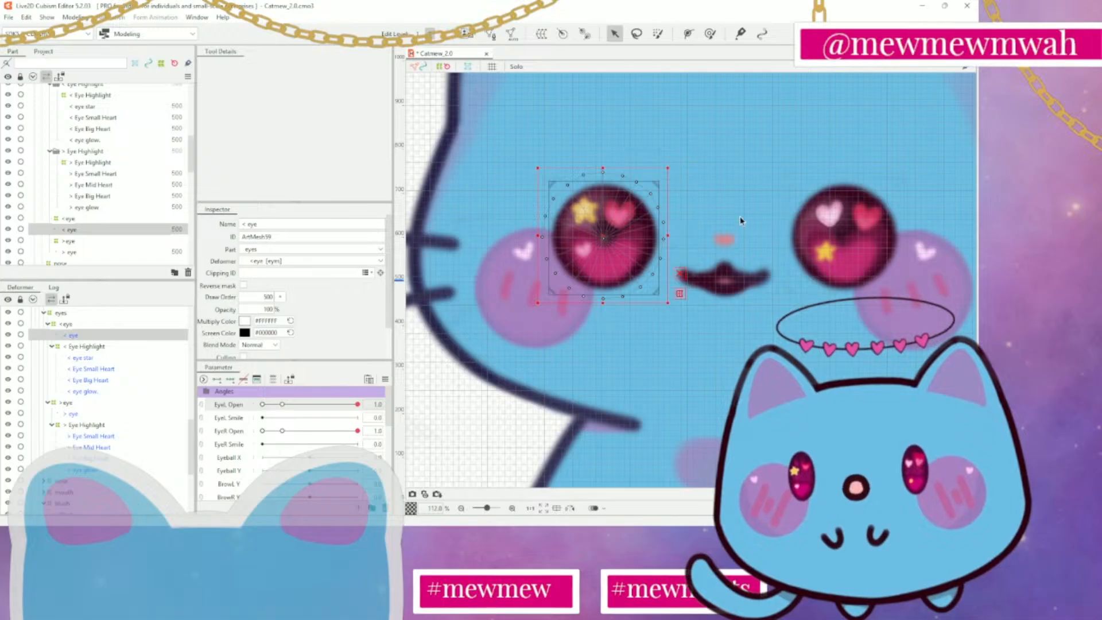
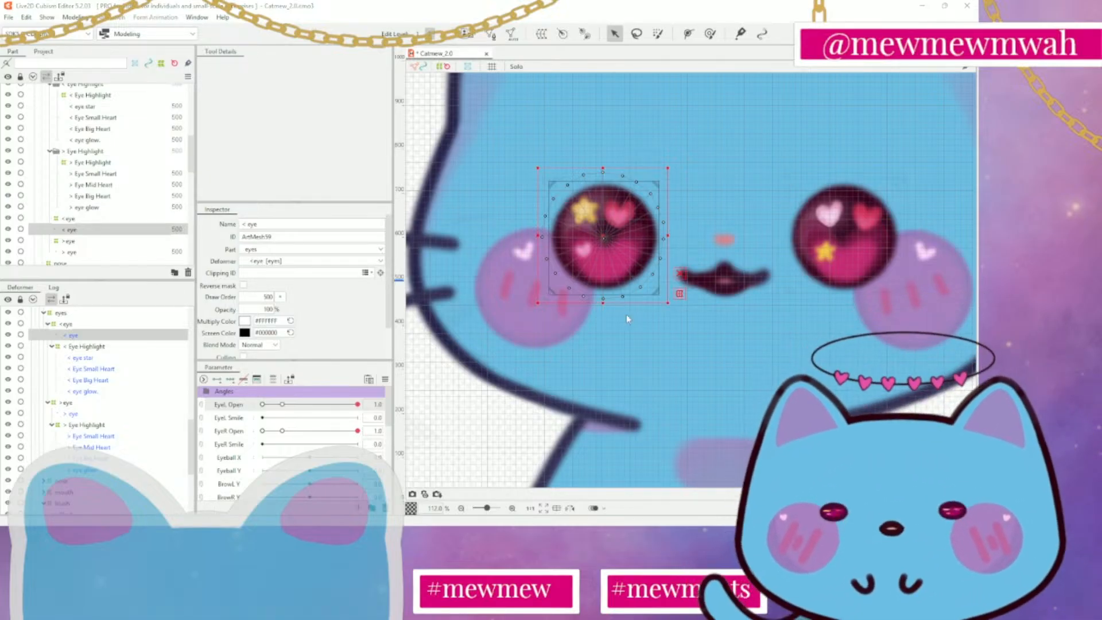
Save the model
{"action": "key", "text": "ctrl+s"}
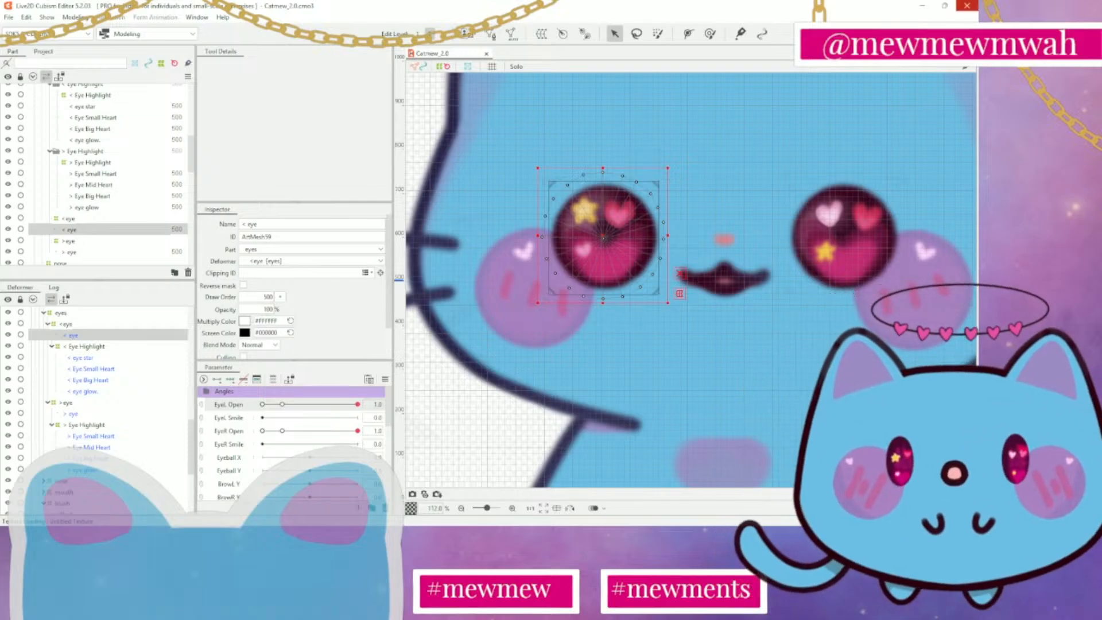
{"action": "left_click", "coordinate": [499, 236]}
{"action": "scroll", "coordinate": [548, 232], "scroll_direction": "down", "scroll_amount": 4}
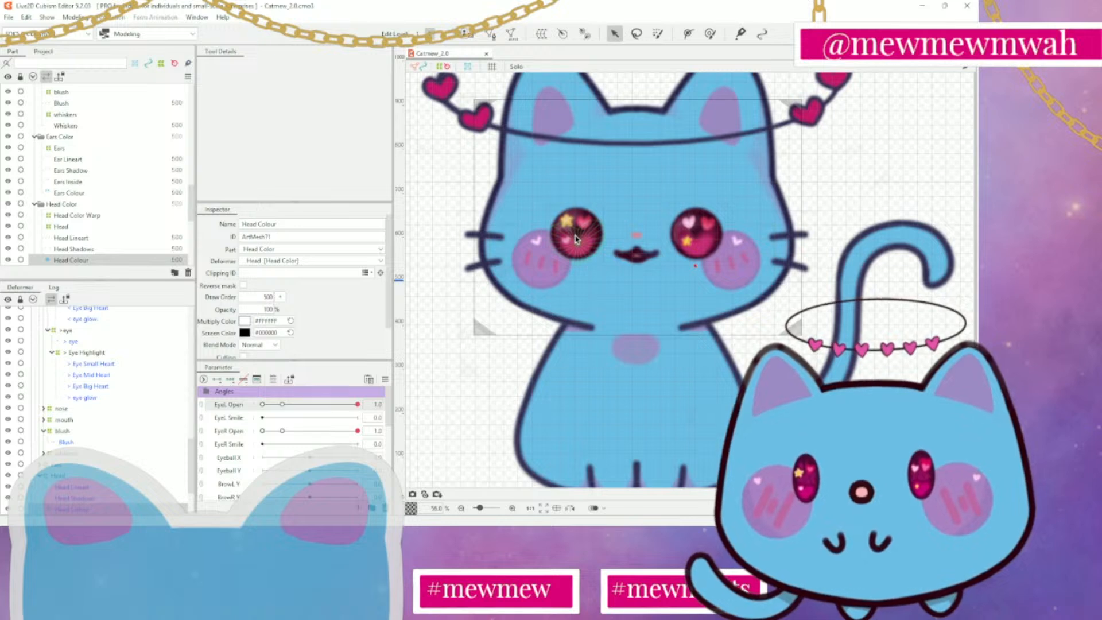
Open the < Eye Big Heart mesh, nudge two vertices slightly outward on the heart's lower edge away from the nose, and apply the mesh
{"action": "left_click", "coordinate": [576, 240]}
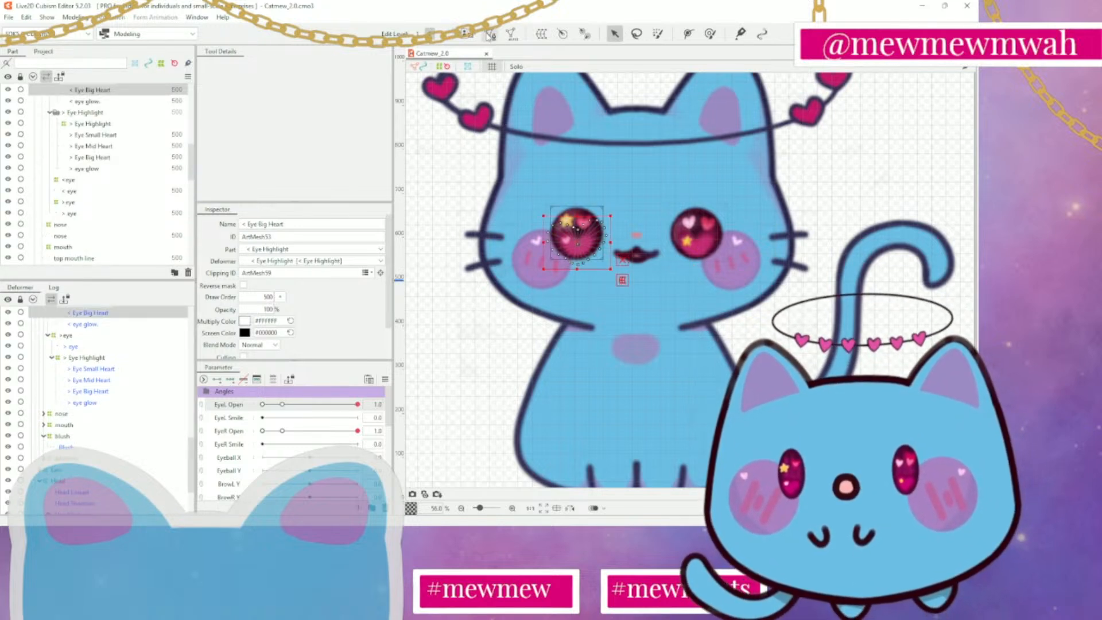
{"action": "left_click", "coordinate": [490, 35]}
{"action": "scroll", "coordinate": [566, 250], "scroll_direction": "up", "scroll_amount": 5}
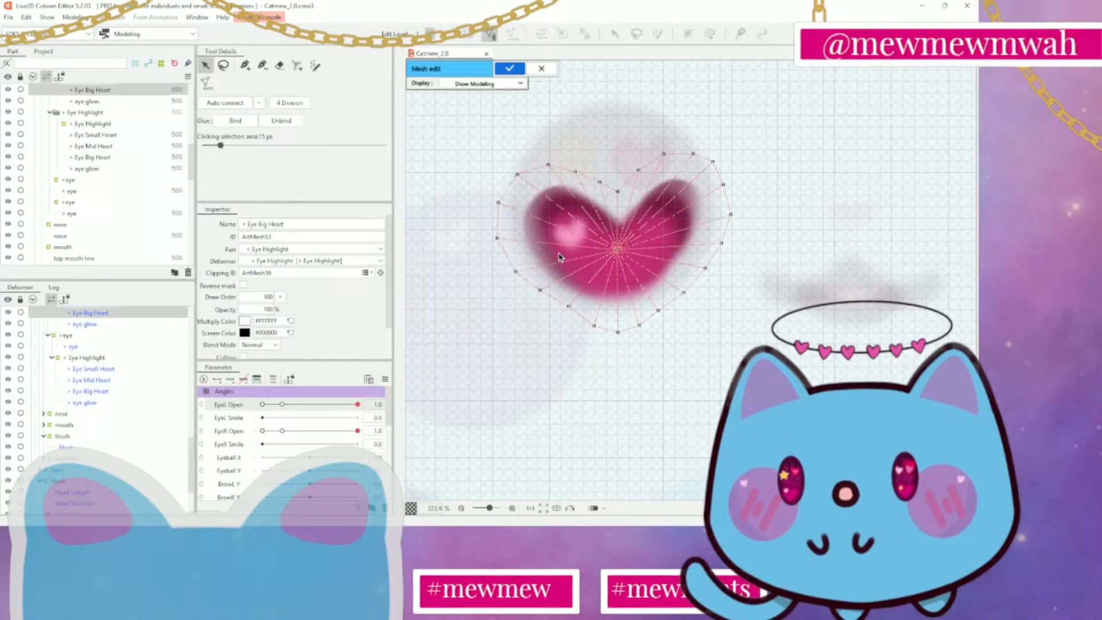
{"action": "left_click", "coordinate": [568, 309]}
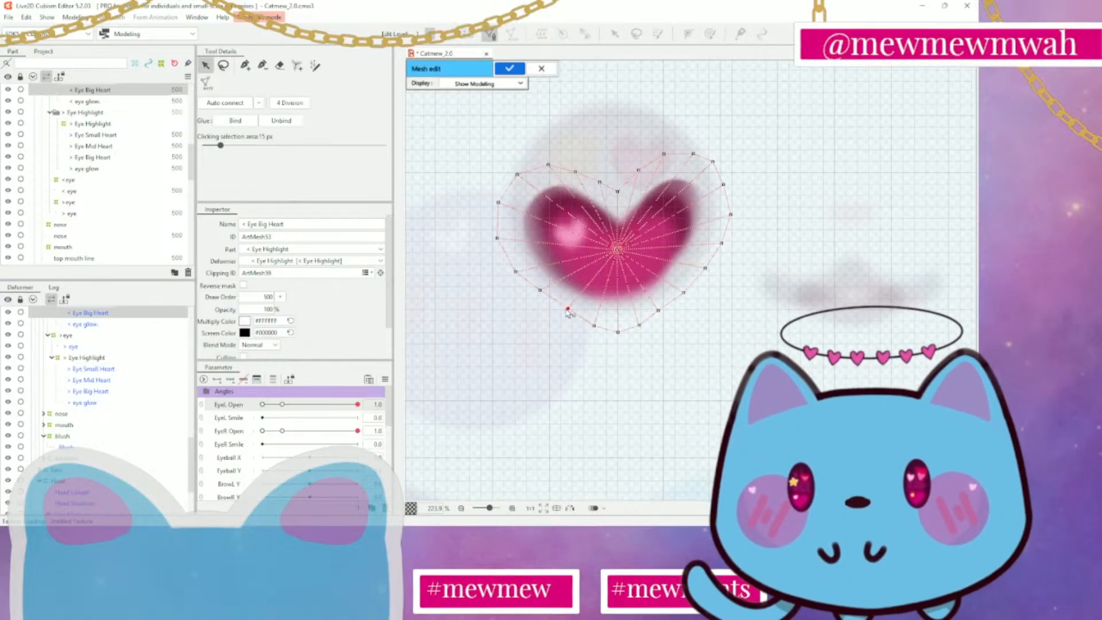
{"action": "left_click", "coordinate": [539, 291]}
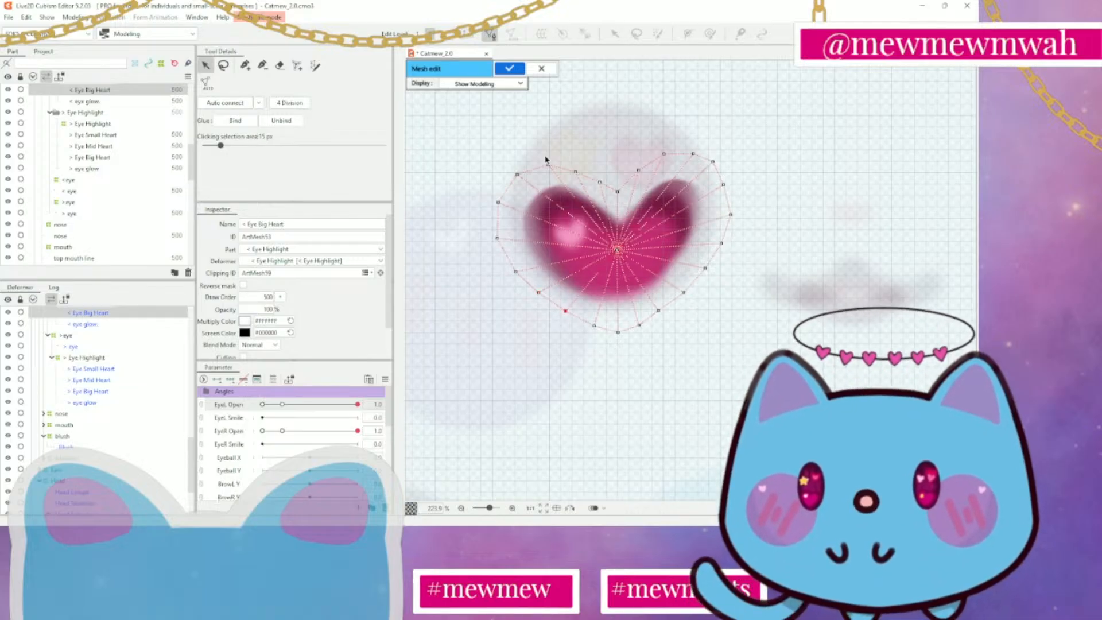
{"action": "left_click", "coordinate": [509, 69]}
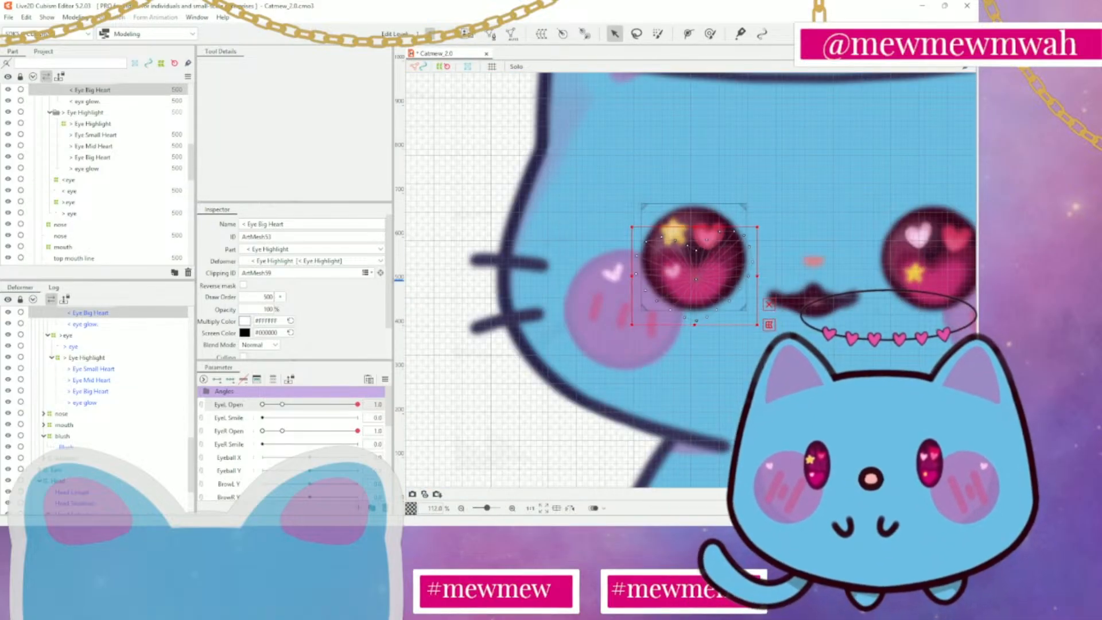
Select the > eye mesh in the parts list
{"action": "left_click", "coordinate": [777, 366]}
{"action": "left_click_drag", "start_coordinate": [778, 365], "coordinate": [461, 365]}
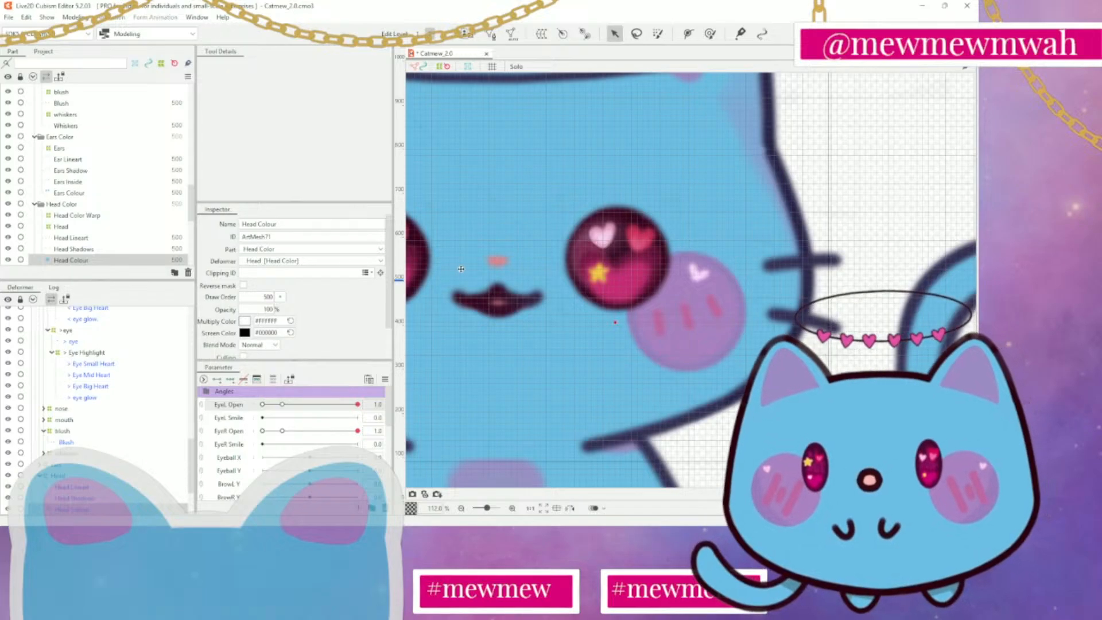
{"action": "scroll", "coordinate": [63, 224], "scroll_direction": "down", "scroll_amount": 2}
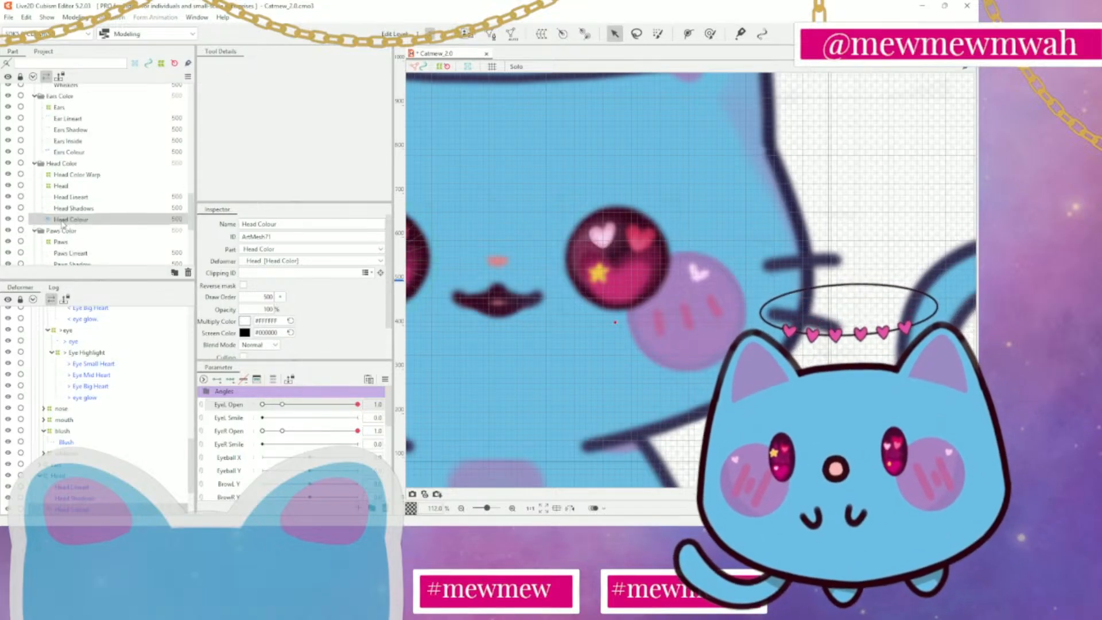
{"action": "scroll", "coordinate": [62, 230], "scroll_direction": "up", "scroll_amount": 10}
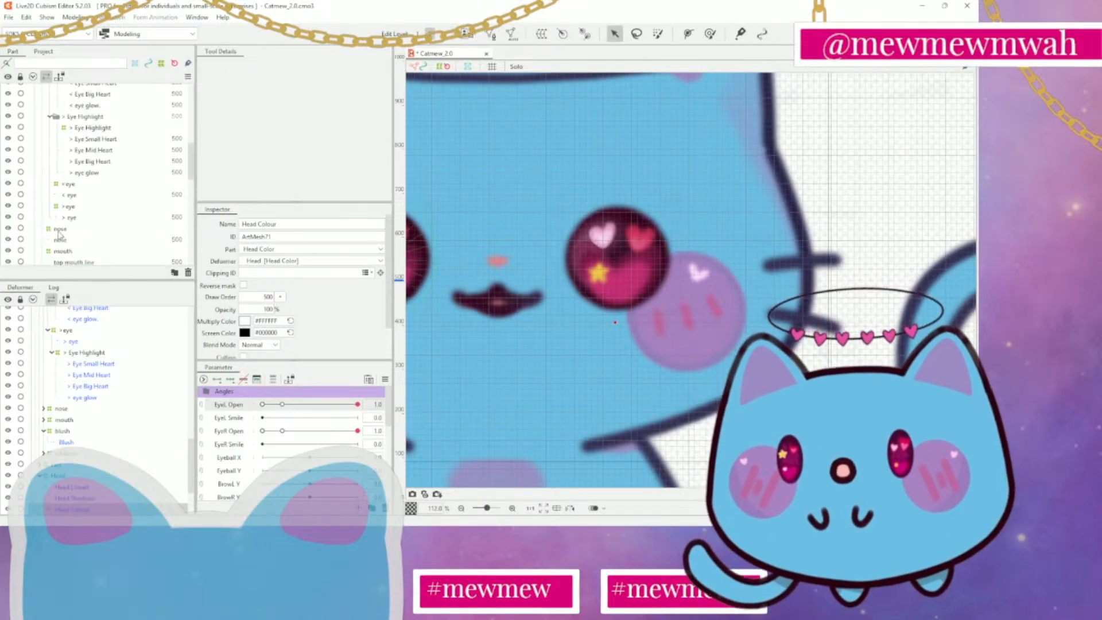
{"action": "left_click", "coordinate": [69, 219]}
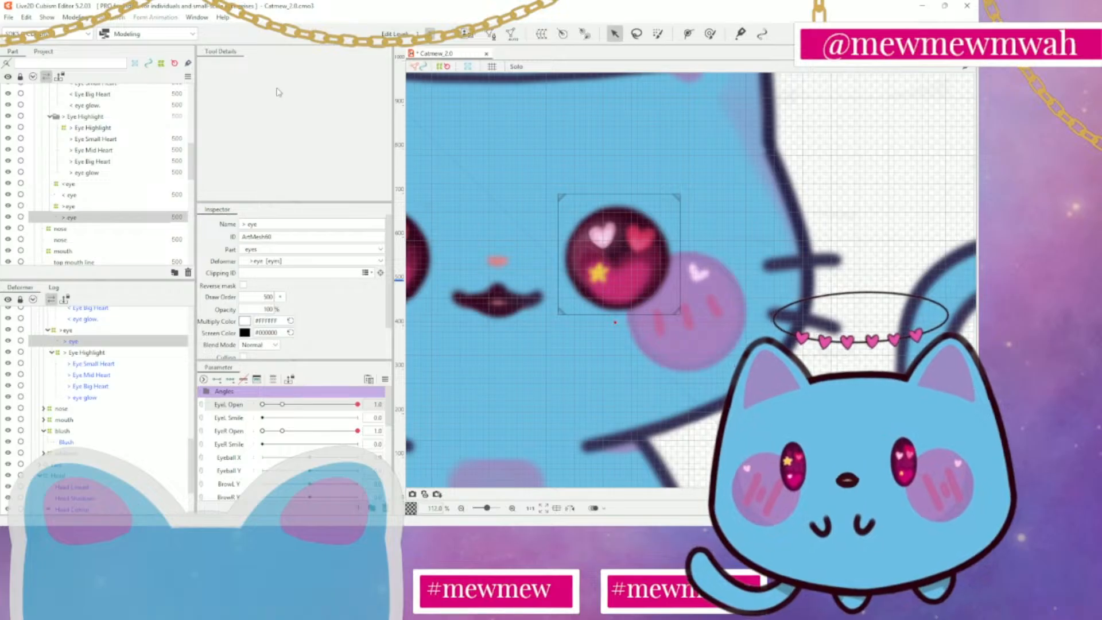
{"action": "left_click", "coordinate": [489, 37]}
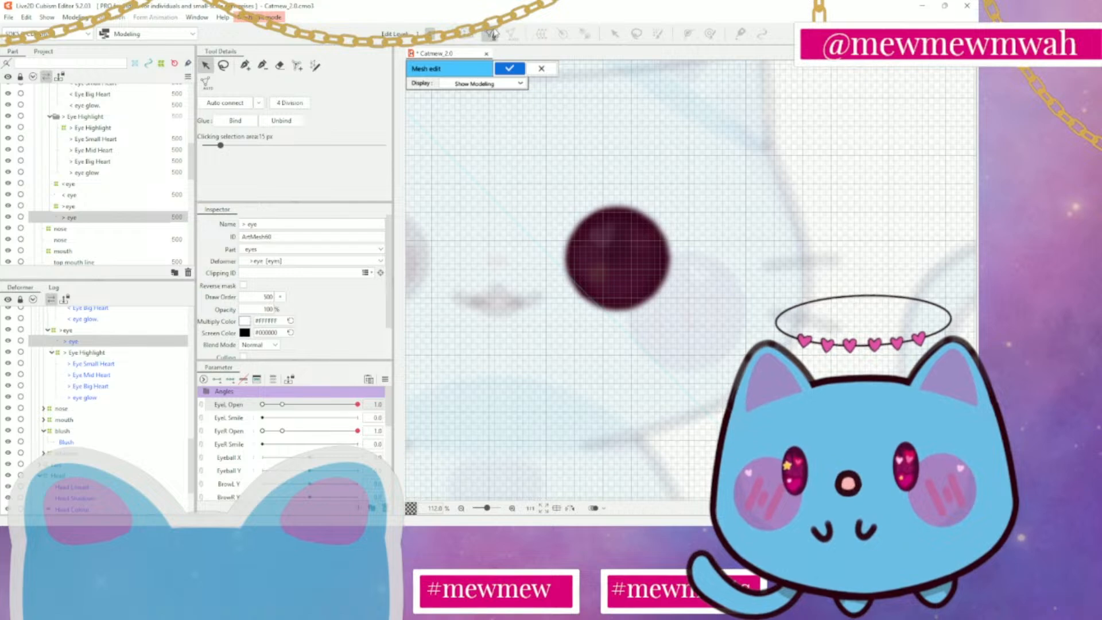
{"action": "left_click", "coordinate": [516, 68]}
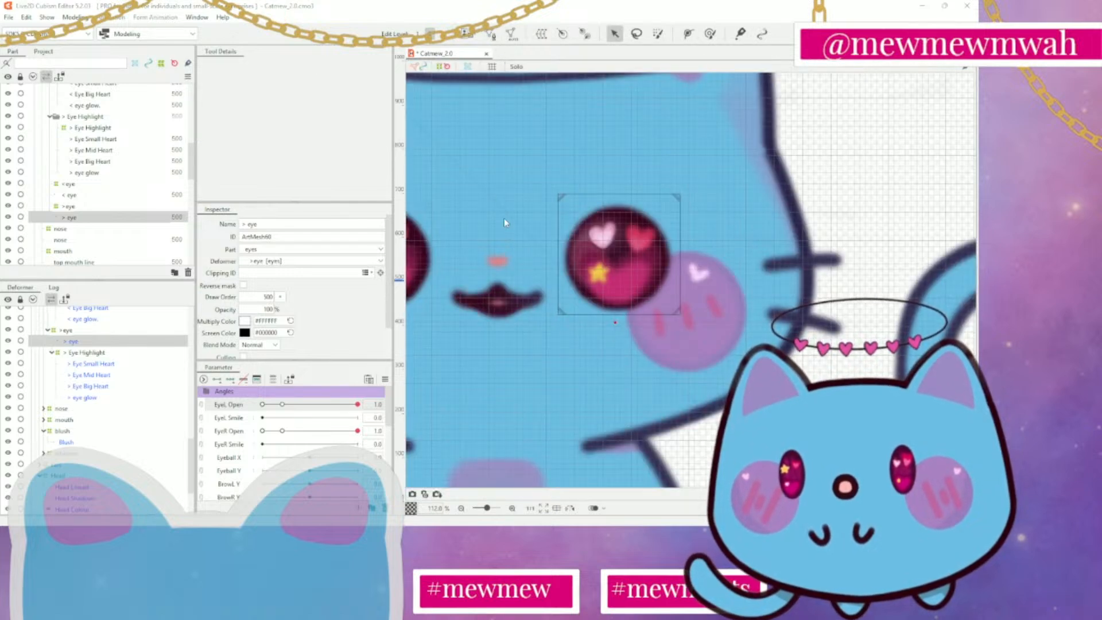
{"action": "key", "text": "ctrl+z"}
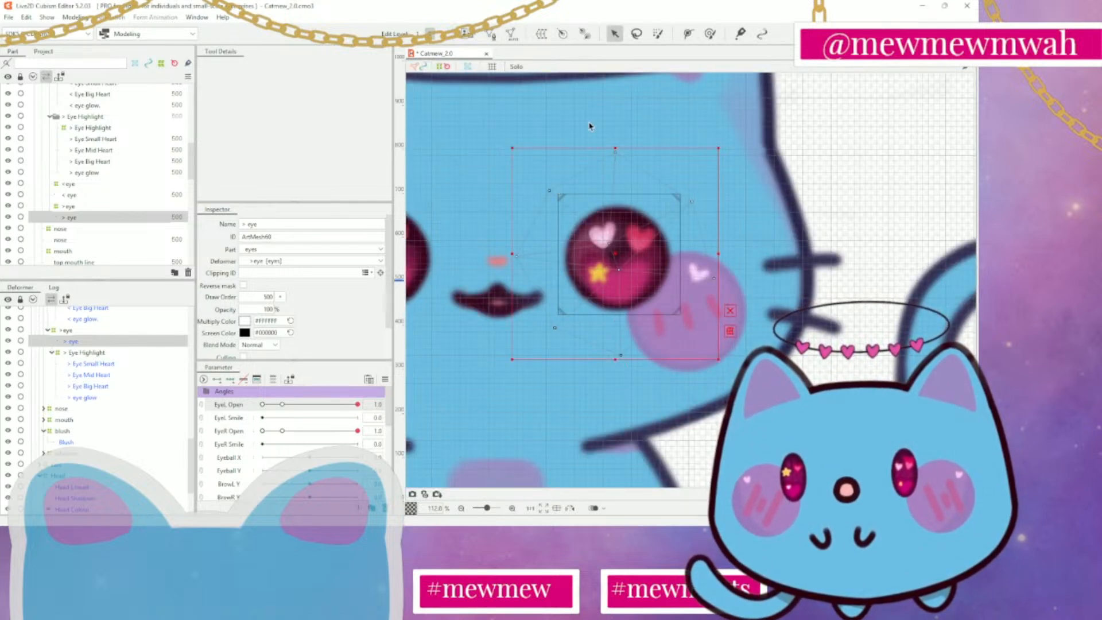
Open the > eye mesh for editing and erase all of its existing vertices and lines
{"action": "left_click", "coordinate": [490, 35]}
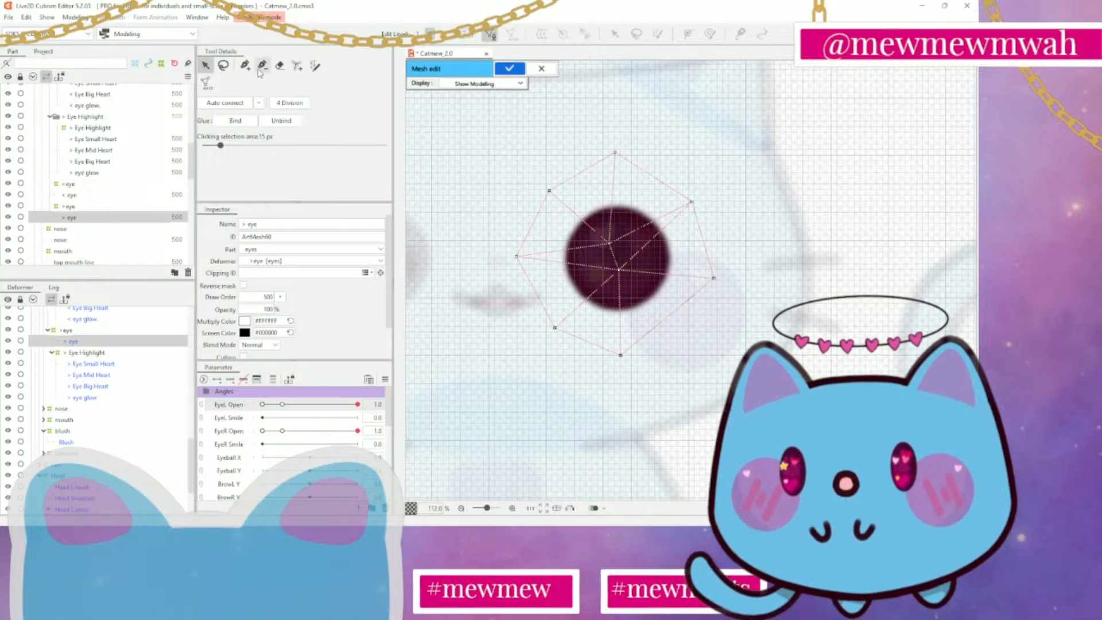
{"action": "left_click", "coordinate": [279, 65]}
{"action": "mouse_move", "coordinate": [617, 134]}
{"action": "left_mouse_down"}
{"action": "mouse_move", "coordinate": [563, 172]}
{"action": "mouse_move", "coordinate": [629, 261]}
{"action": "mouse_move", "coordinate": [577, 339]}
{"action": "mouse_move", "coordinate": [659, 340]}
{"action": "left_mouse_up"}
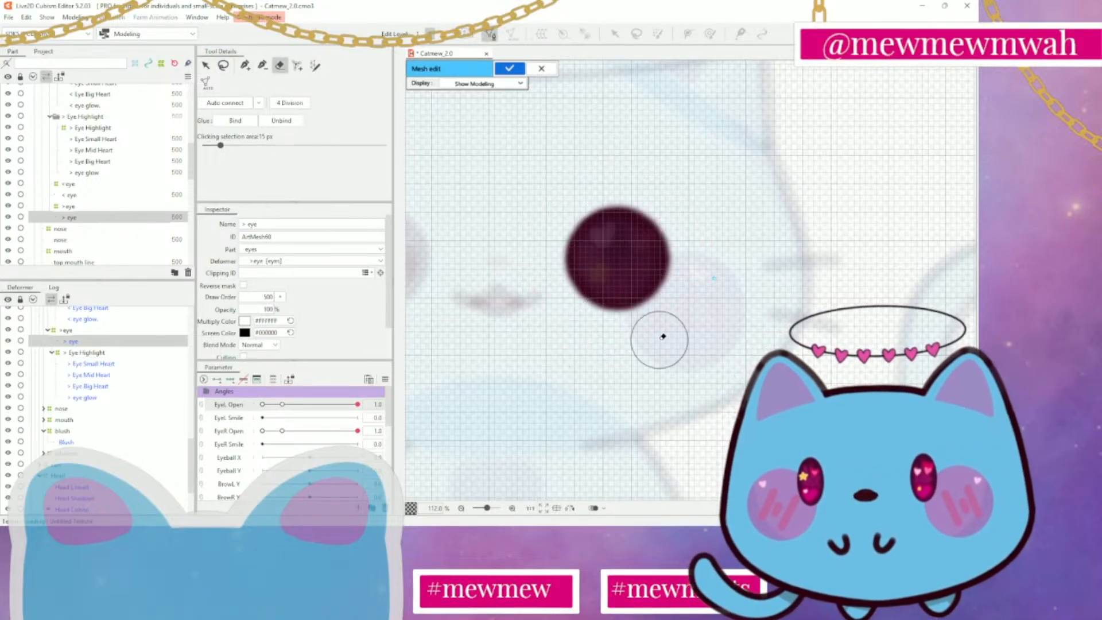
Draw a new > eye mesh with a centre vertex linked to a closed ring of evenly spaced vertices just outside the dark iris
{"action": "left_click", "coordinate": [246, 65]}
{"action": "scroll", "coordinate": [537, 188], "scroll_direction": "up", "scroll_amount": 1}
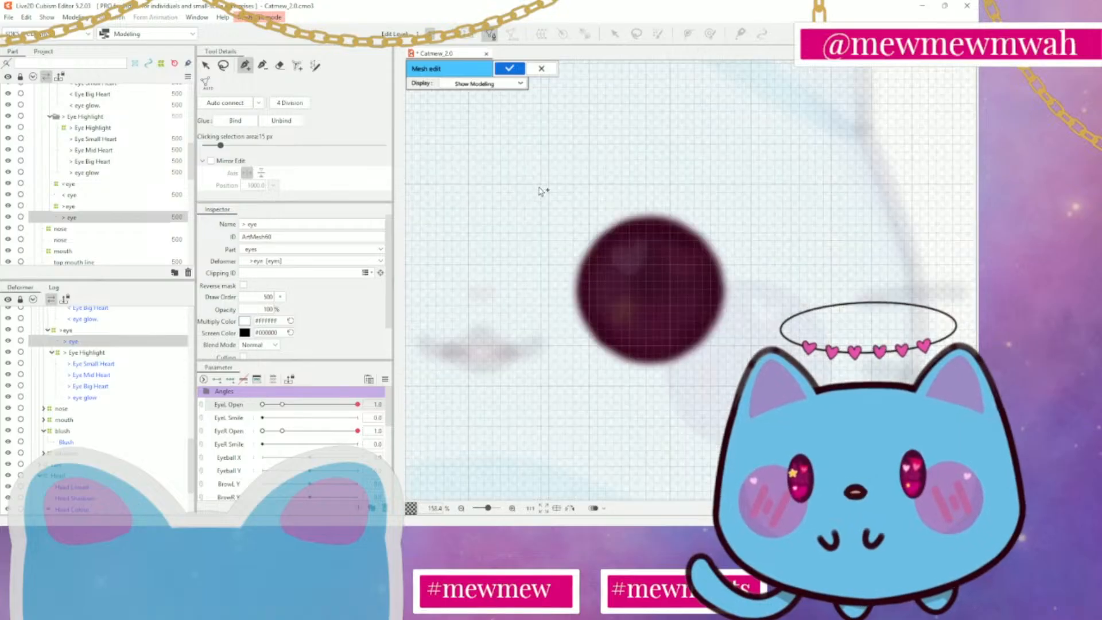
{"action": "scroll", "coordinate": [645, 194], "scroll_direction": "up", "scroll_amount": 1}
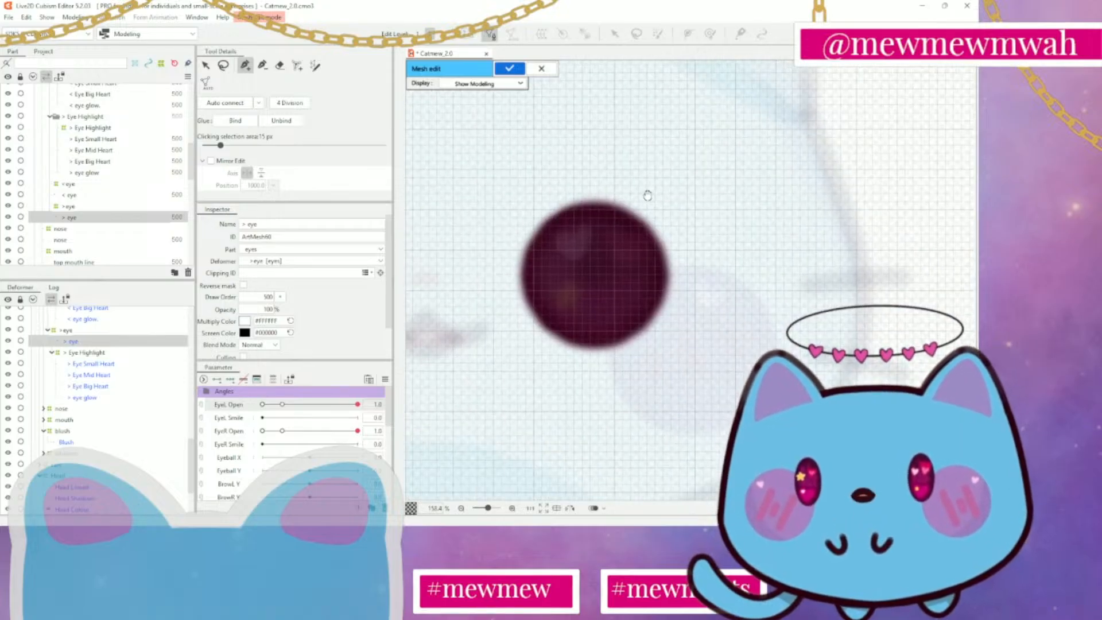
{"action": "left_click", "coordinate": [594, 271]}
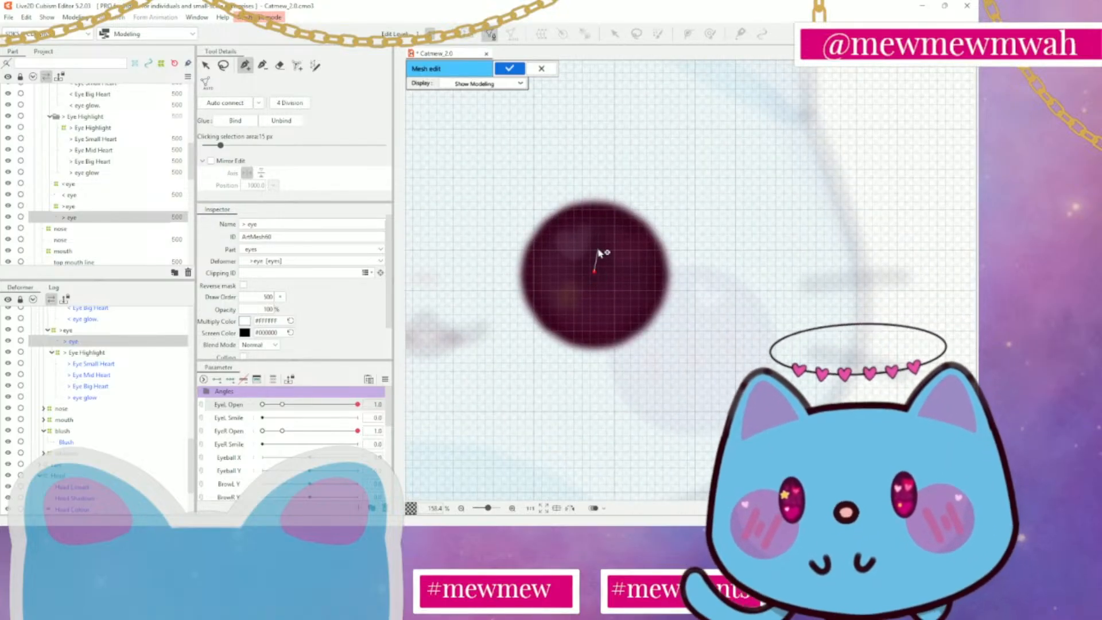
{"action": "left_click", "coordinate": [592, 188]}
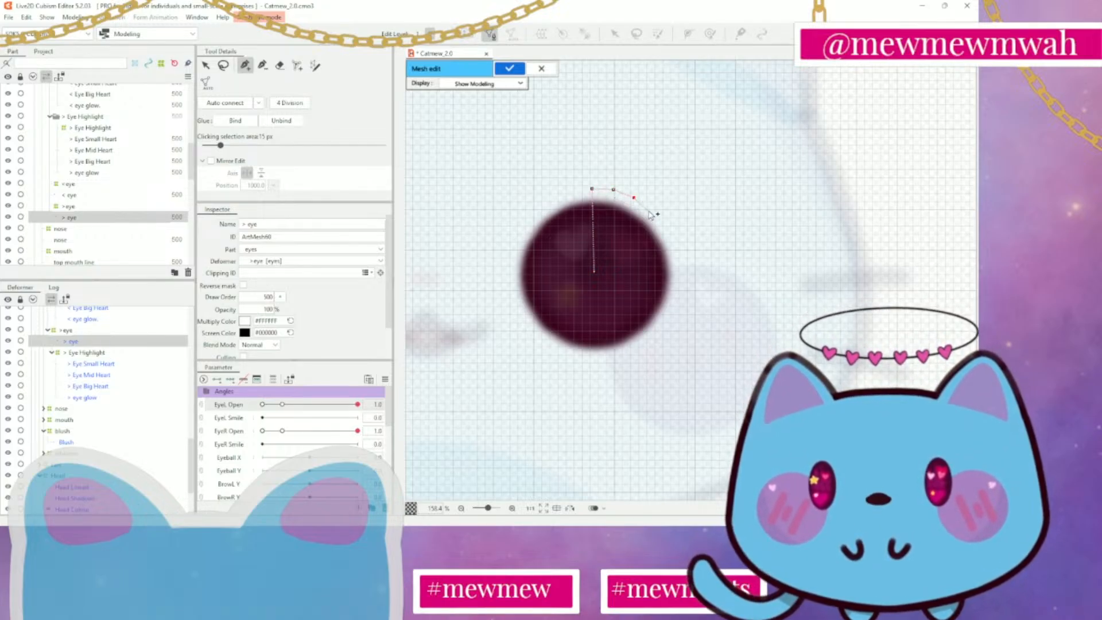
{"action": "left_click", "coordinate": [648, 209]}
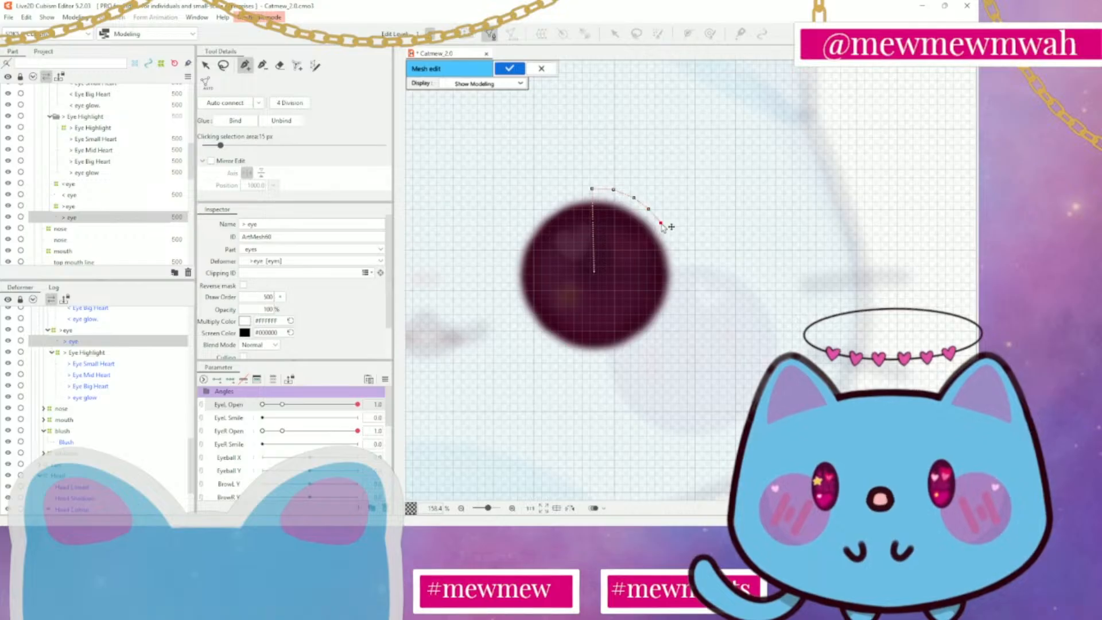
{"action": "left_click", "coordinate": [670, 241]}
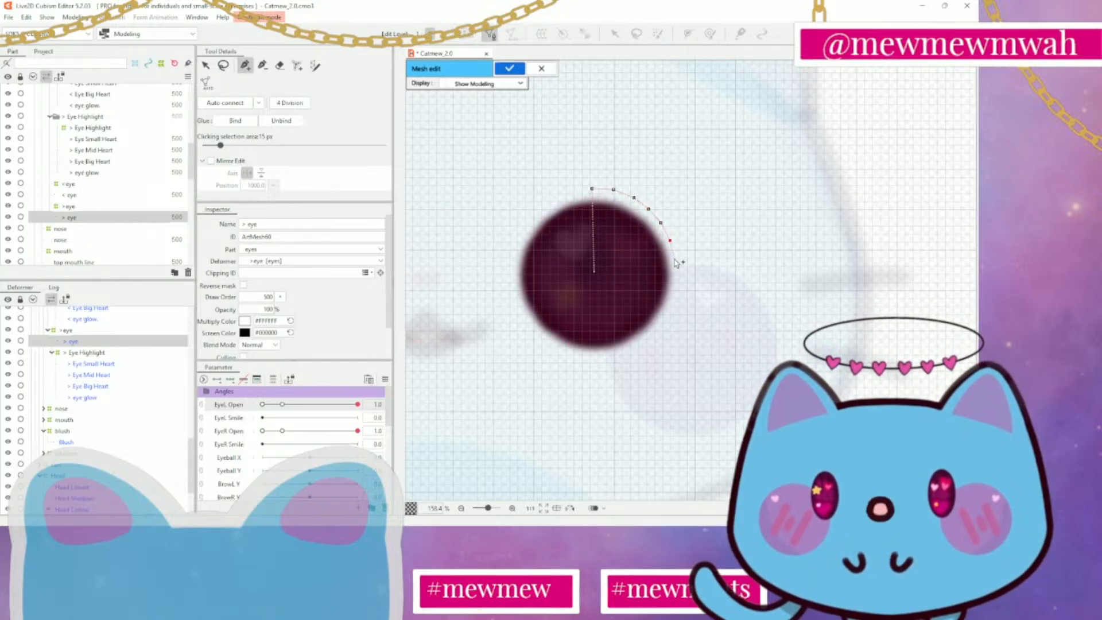
{"action": "left_click", "coordinate": [676, 259]}
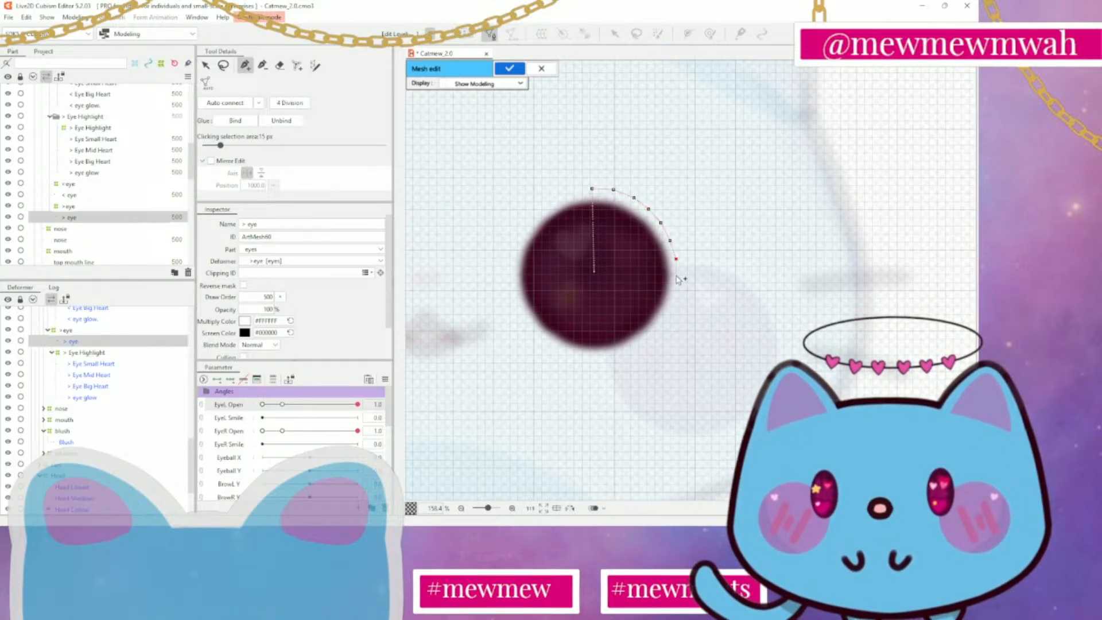
{"action": "left_click", "coordinate": [676, 275]}
{"action": "left_click", "coordinate": [676, 298]}
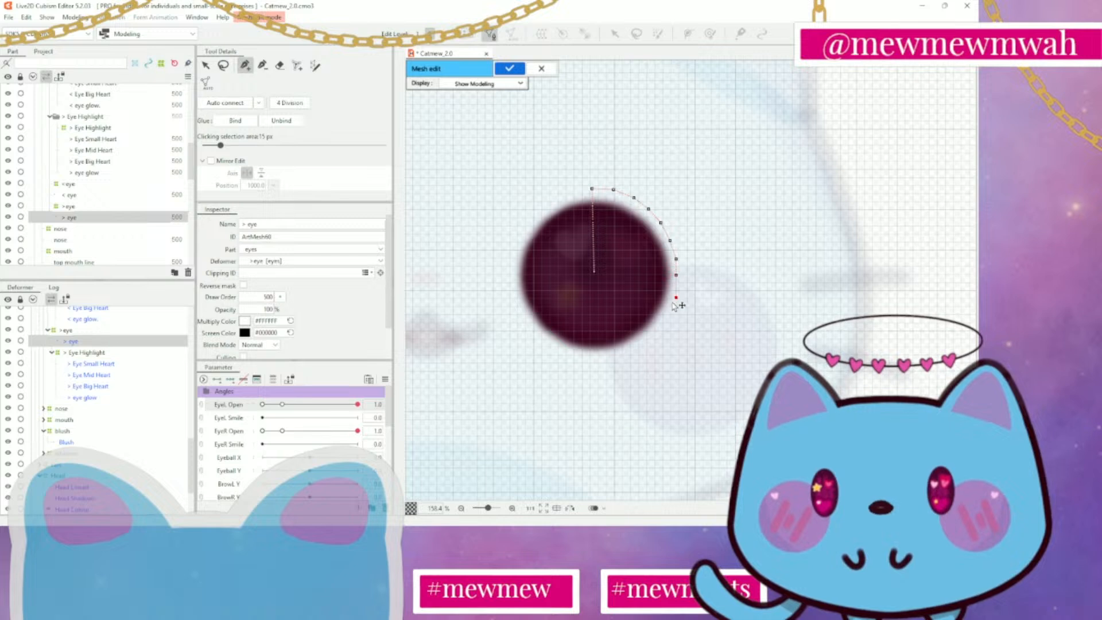
{"action": "left_click", "coordinate": [667, 314]}
{"action": "left_click", "coordinate": [660, 328]}
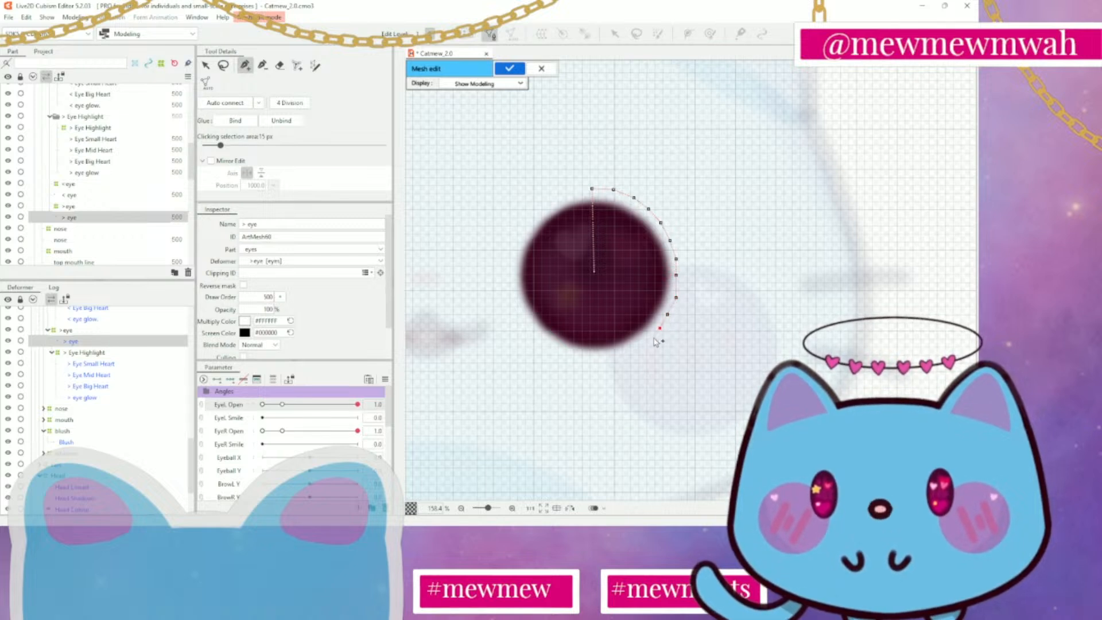
{"action": "left_click", "coordinate": [627, 352]}
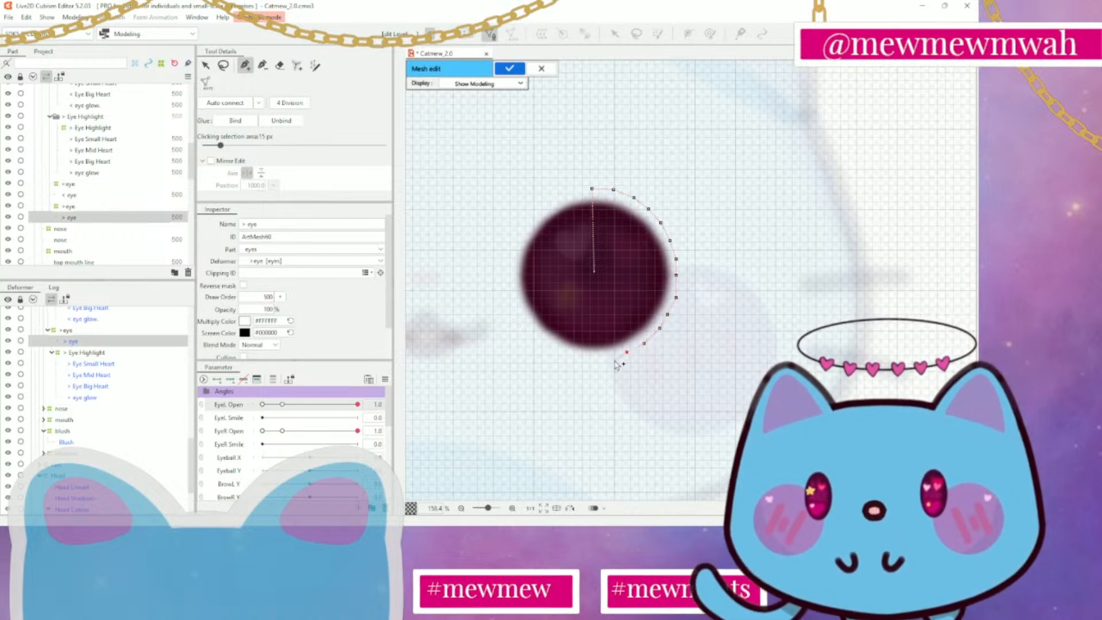
{"action": "left_click", "coordinate": [587, 362]}
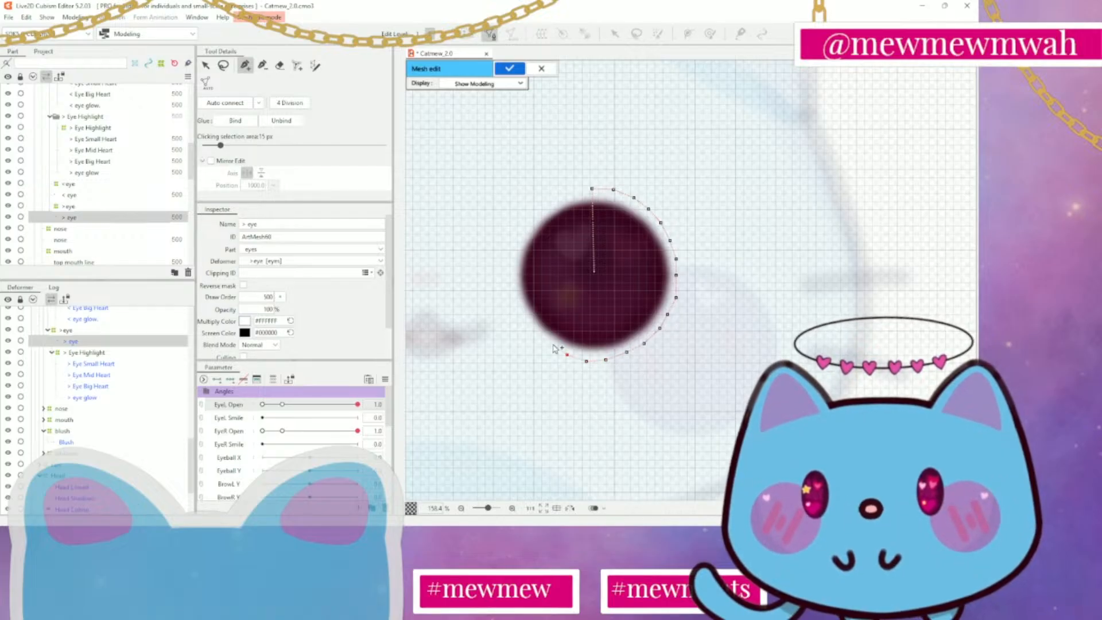
{"action": "left_click", "coordinate": [548, 344]}
{"action": "left_click", "coordinate": [534, 331]}
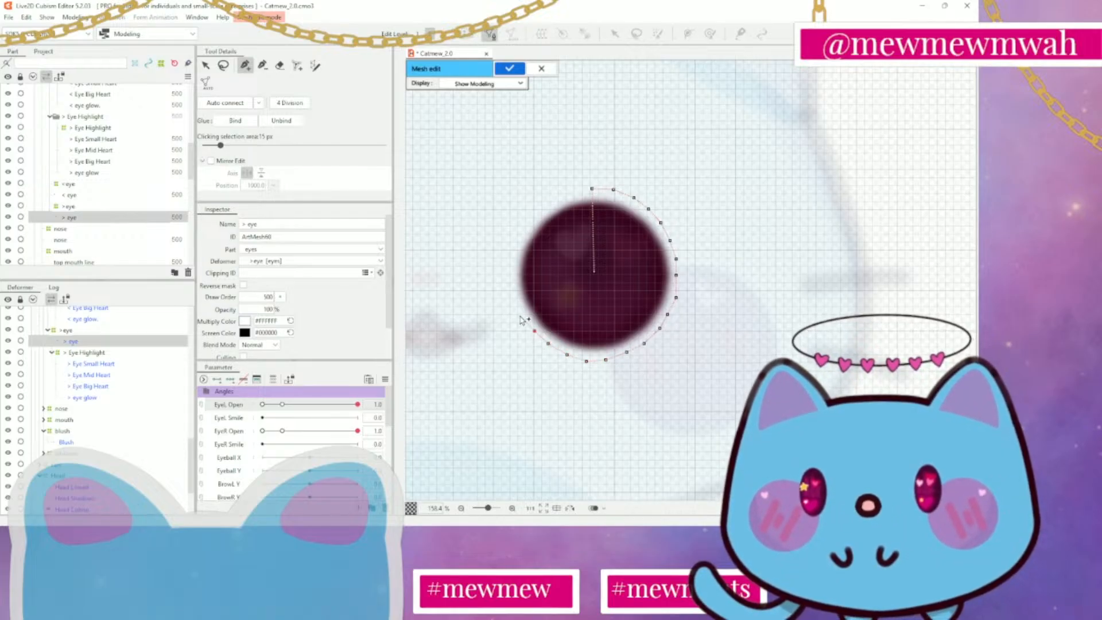
{"action": "left_click", "coordinate": [520, 316]}
{"action": "left_click", "coordinate": [512, 291]}
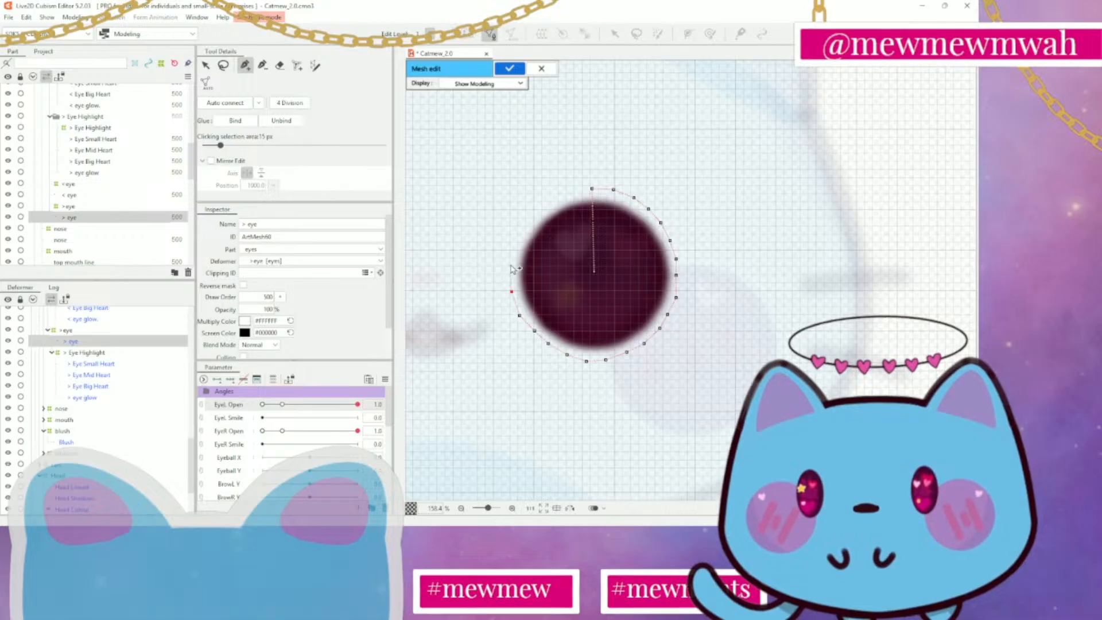
{"action": "left_click", "coordinate": [514, 240]}
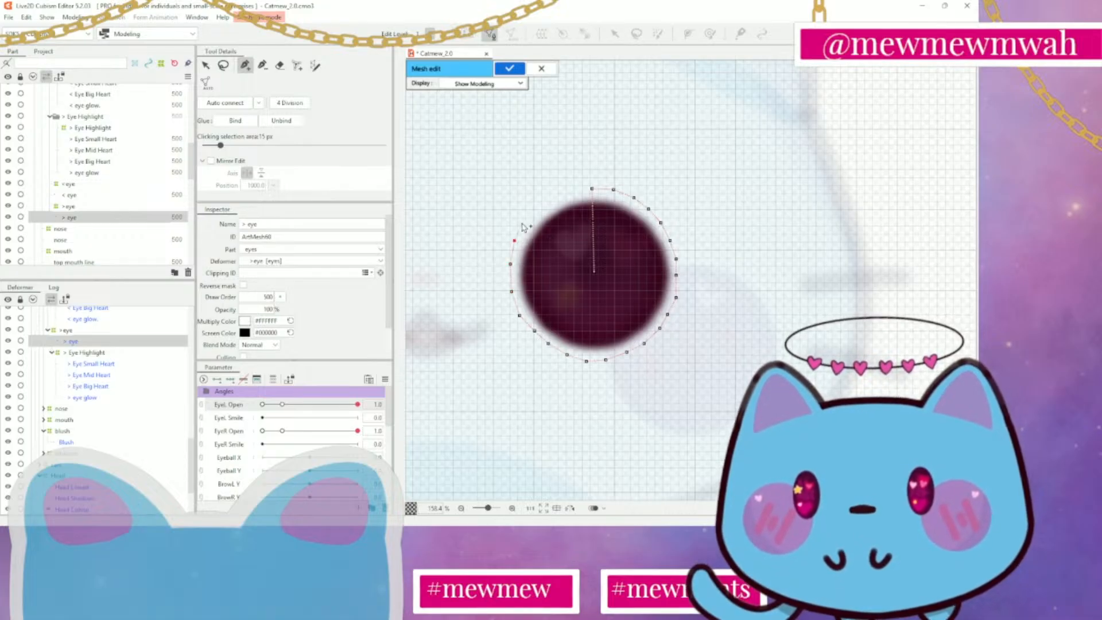
{"action": "left_click", "coordinate": [529, 218]}
{"action": "left_click", "coordinate": [550, 202]}
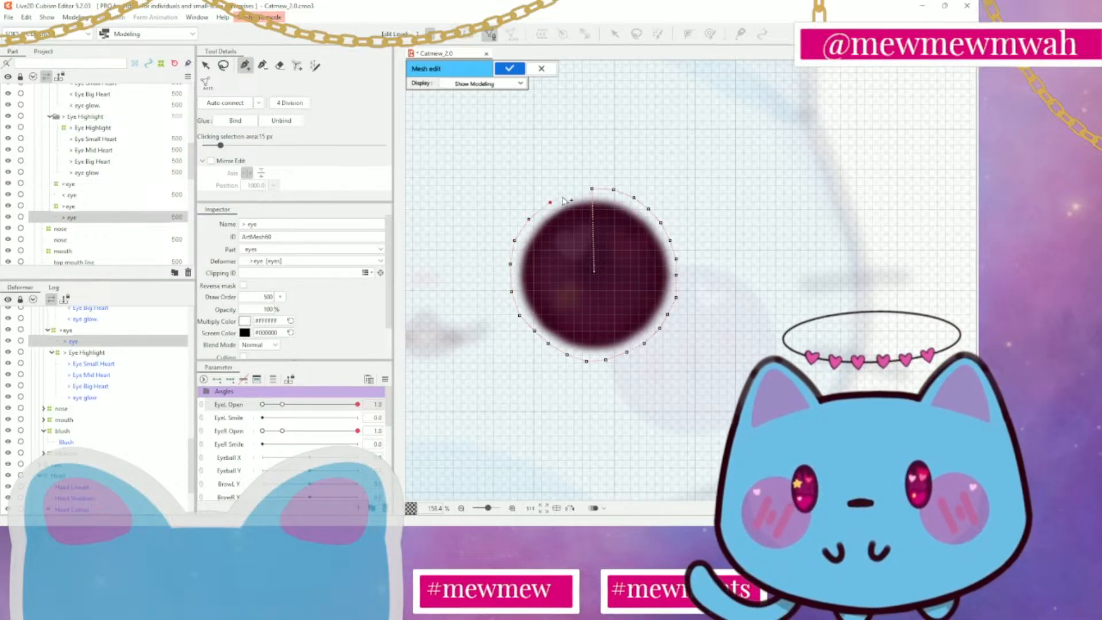
{"action": "left_click", "coordinate": [572, 191]}
{"action": "left_click", "coordinate": [592, 189]}
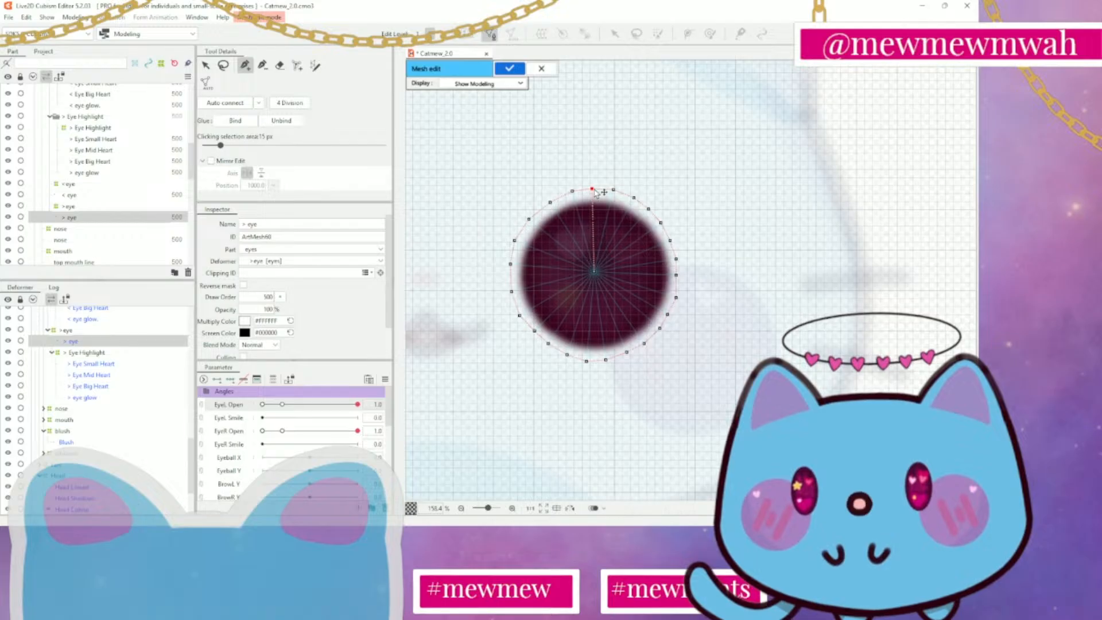
Auto-connect the > eye ring to its centre vertex and move that vertex slightly down to the middle of the iris
{"action": "left_click", "coordinate": [221, 105]}
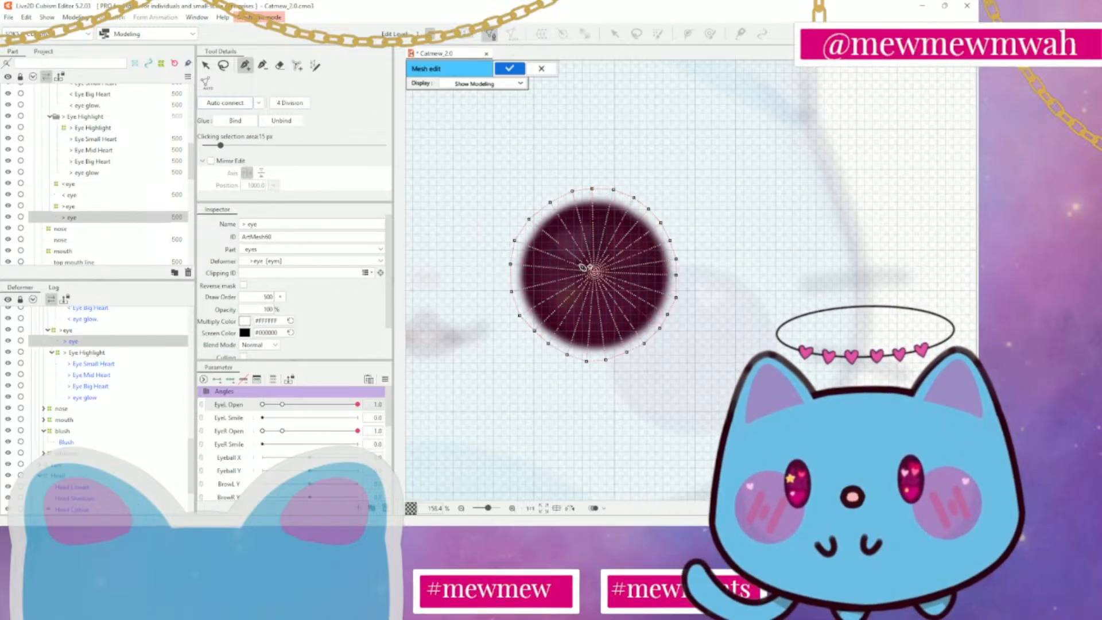
{"action": "left_click", "coordinate": [205, 65]}
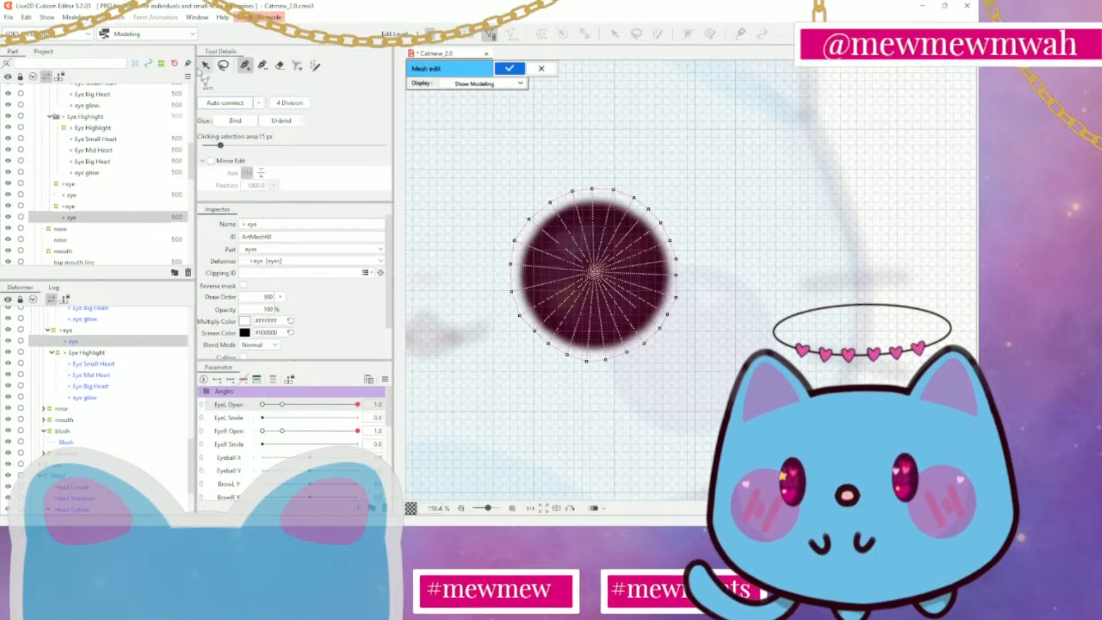
{"action": "left_click_drag", "start_coordinate": [594, 277], "coordinate": [595, 282]}
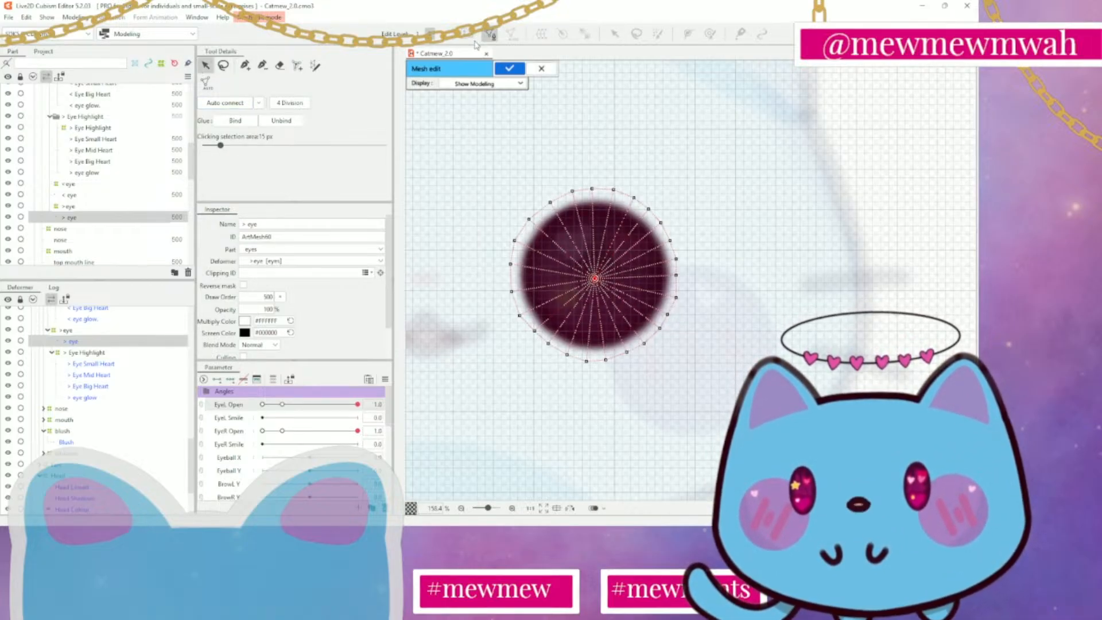
Apply the redrawn > eye mesh and leave mesh editing
{"action": "left_click", "coordinate": [509, 68]}
{"action": "scroll", "coordinate": [692, 230], "scroll_direction": "down", "scroll_amount": 5}
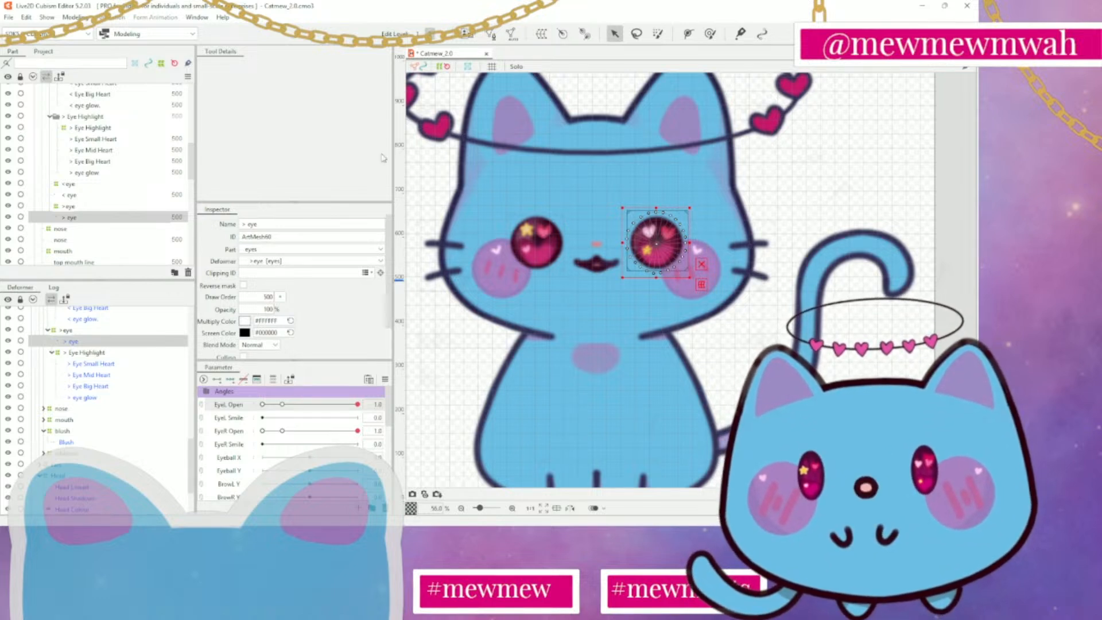
{"action": "scroll", "coordinate": [91, 215], "scroll_direction": "up", "scroll_amount": 3}
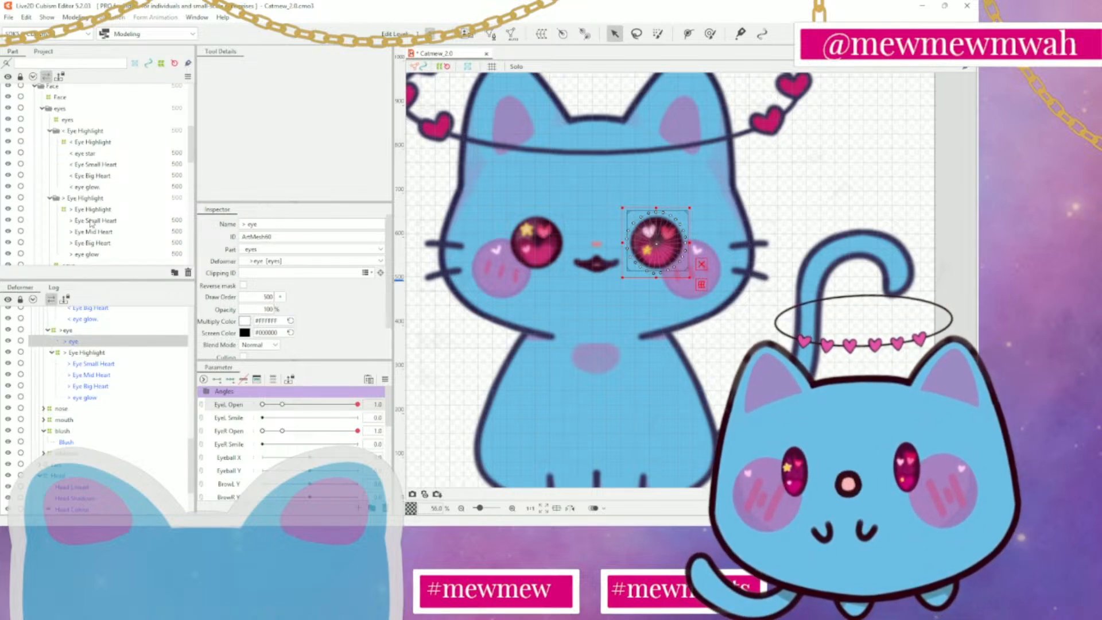
{"action": "left_click", "coordinate": [92, 220]}
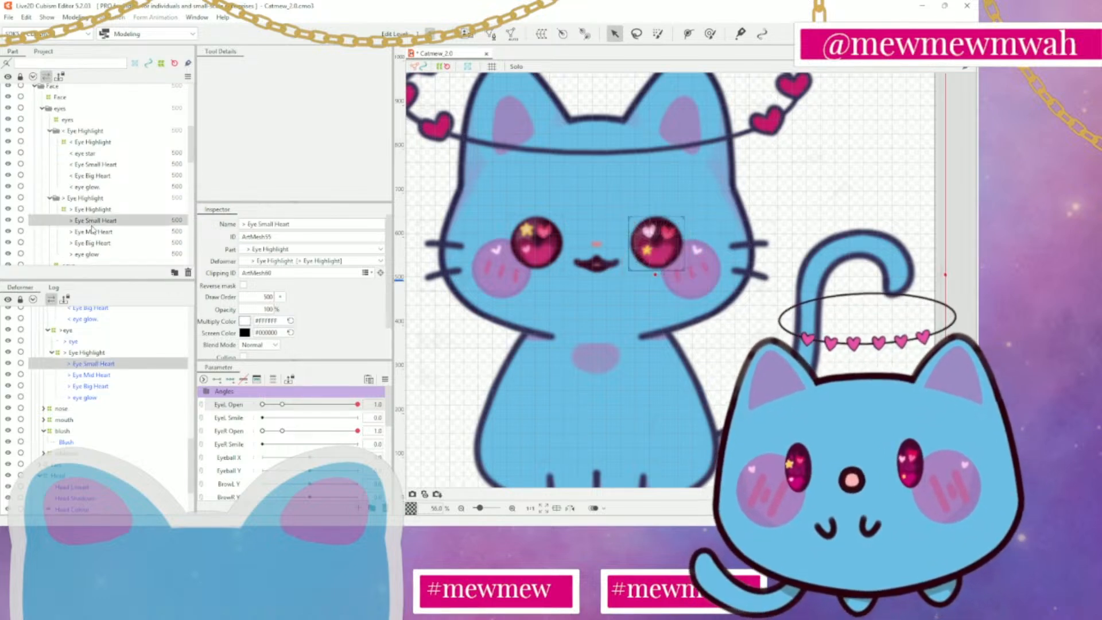
{"action": "left_click", "coordinate": [97, 256], "text": "shift"}
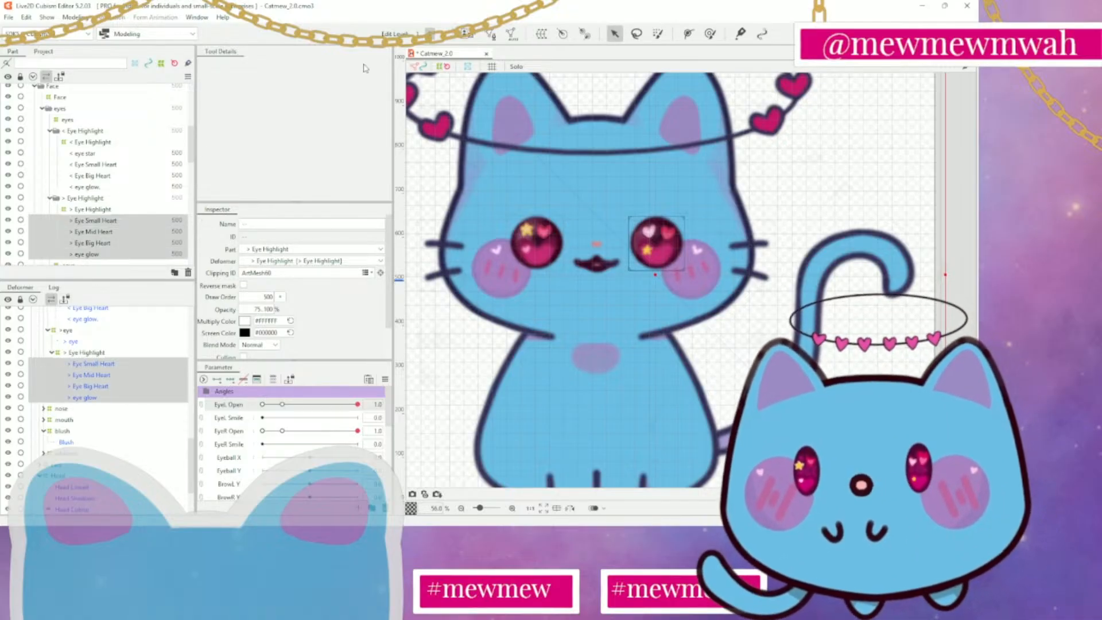
{"action": "left_click", "coordinate": [491, 34]}
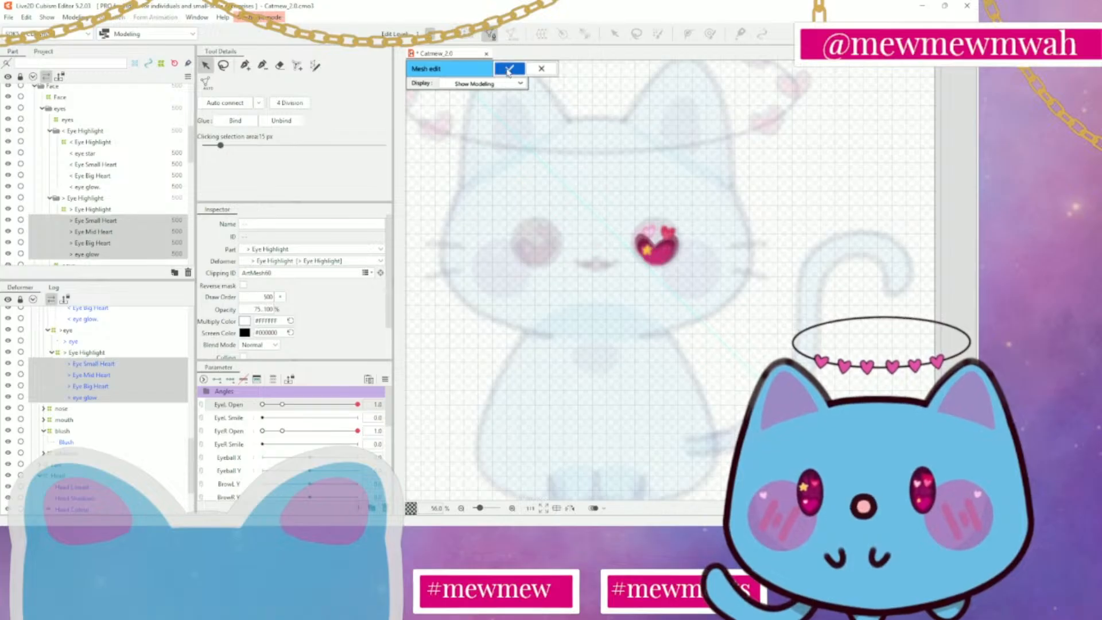
{"action": "left_click", "coordinate": [537, 69]}
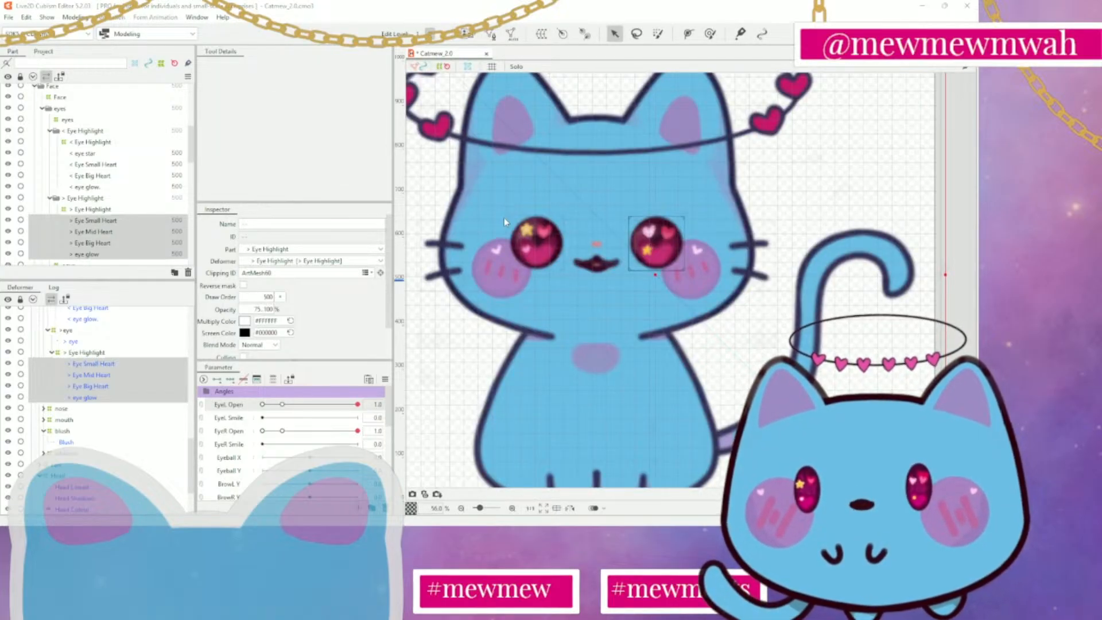
Undo the last change to the > eye highlight meshes and drop their selection
{"action": "key", "text": "ctrl+z"}
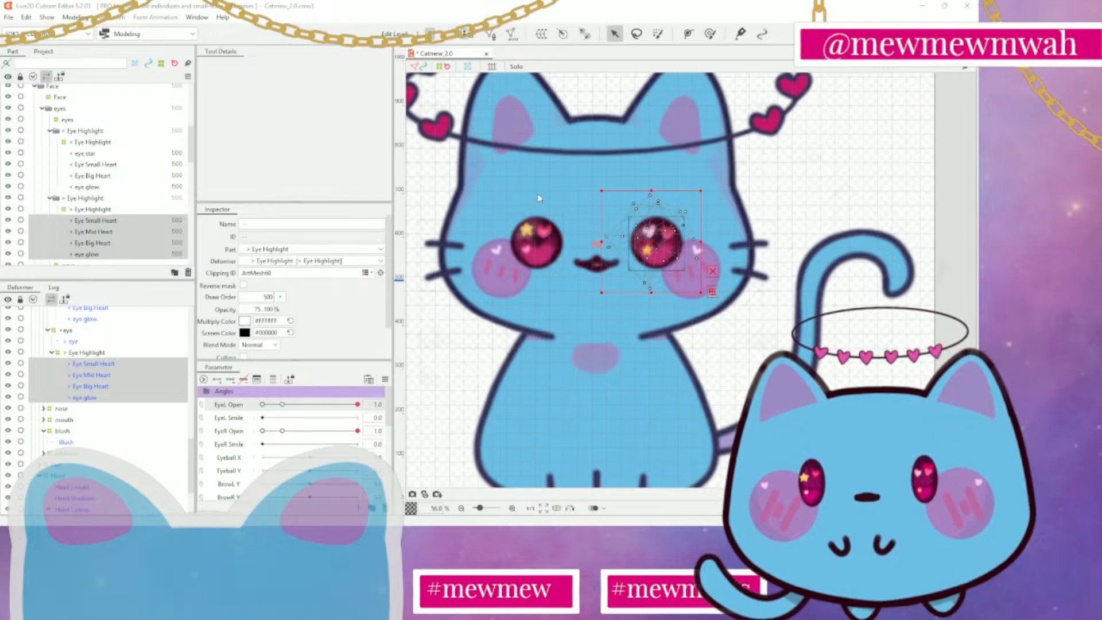
{"action": "scroll", "coordinate": [634, 228], "scroll_direction": "up", "scroll_amount": 3}
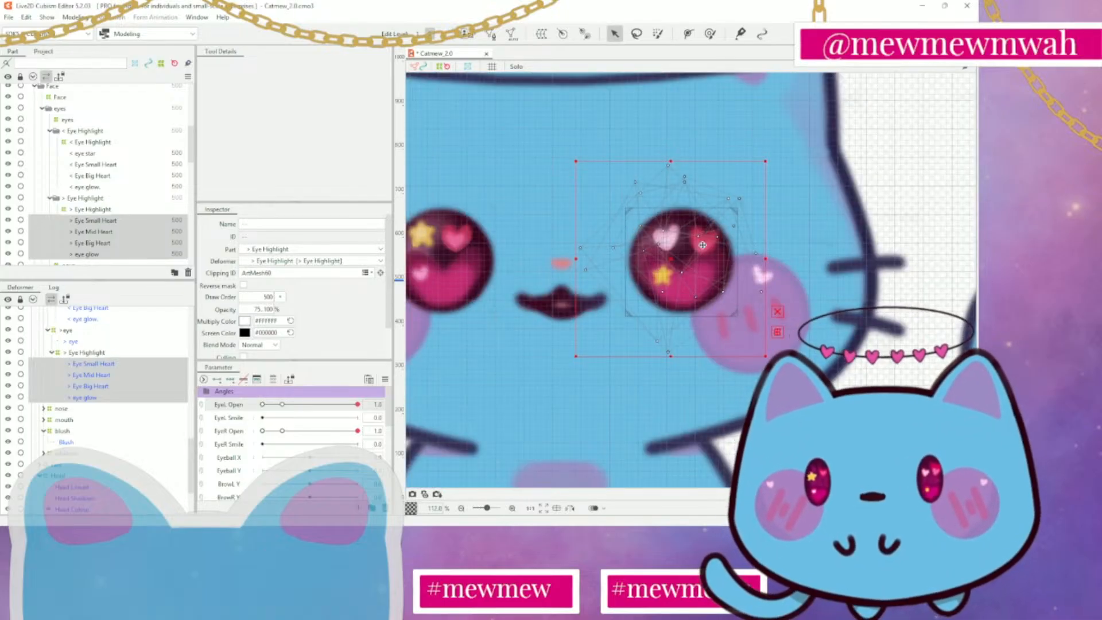
{"action": "left_click", "coordinate": [664, 256]}
{"action": "scroll", "coordinate": [74, 228], "scroll_direction": "up", "scroll_amount": 5}
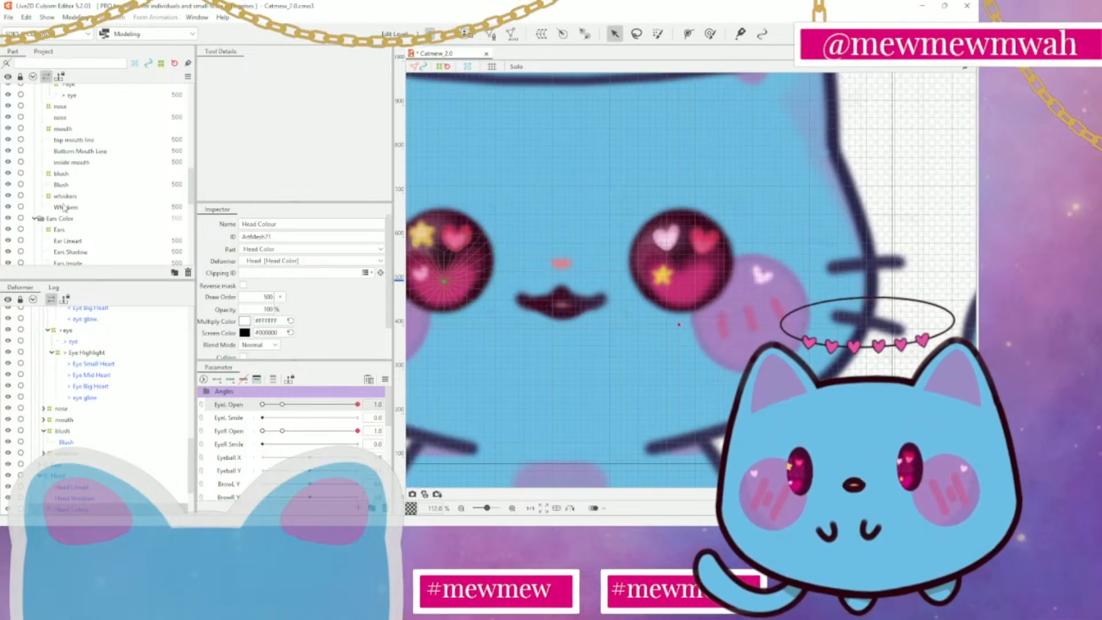
{"action": "scroll", "coordinate": [73, 229], "scroll_direction": "down", "scroll_amount": 2}
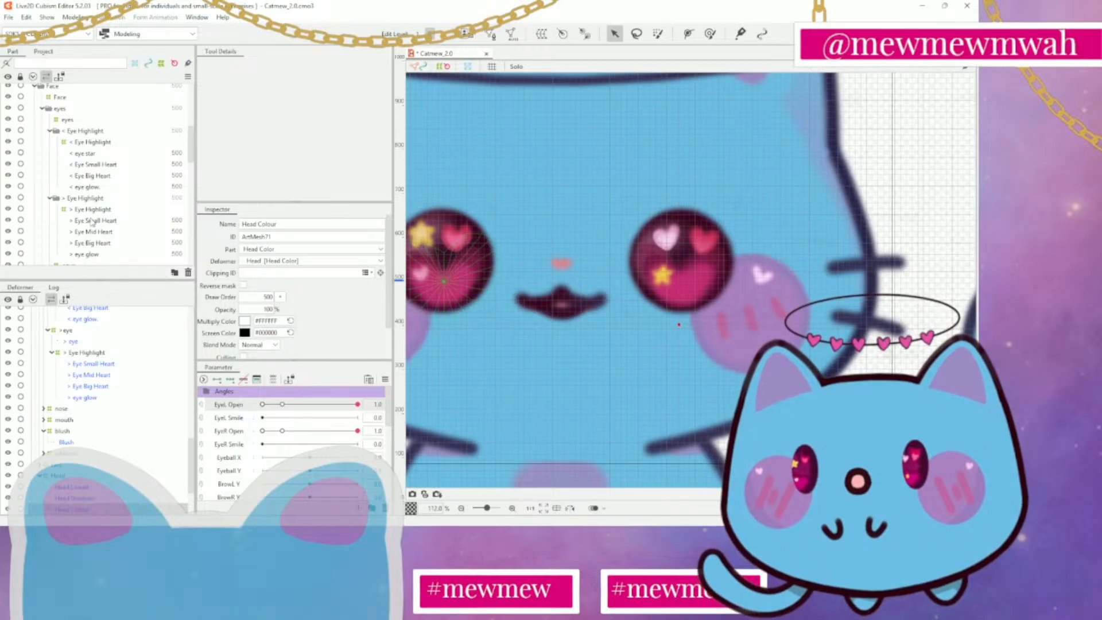
Select > Eye Small Heart and move it slightly up within the iris
{"action": "left_click", "coordinate": [92, 222]}
{"action": "scroll", "coordinate": [747, 296], "scroll_direction": "up", "scroll_amount": 2}
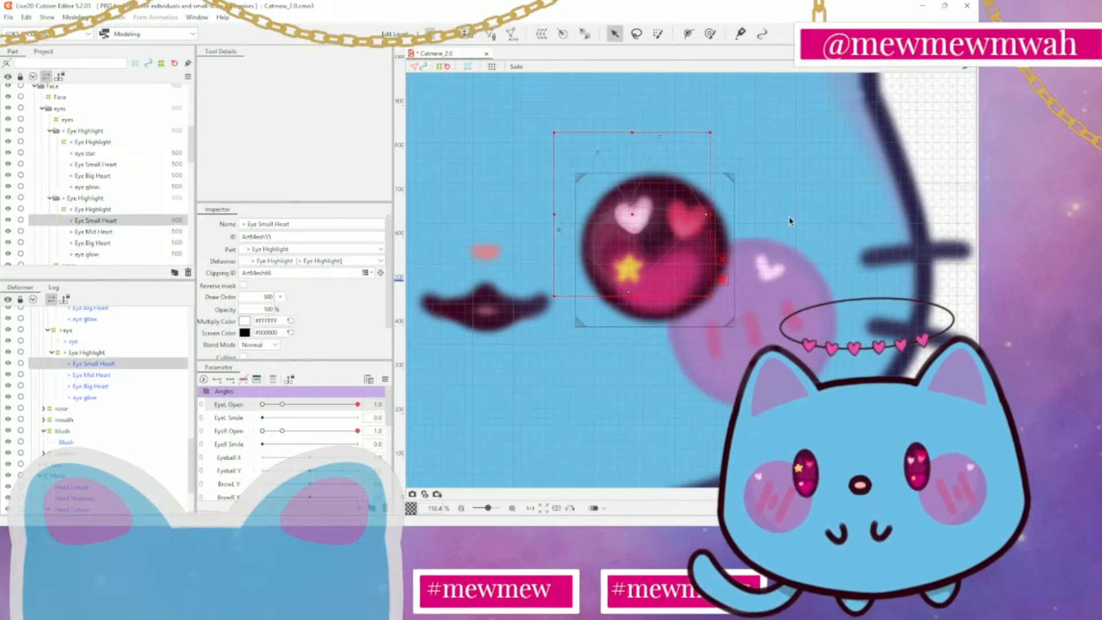
{"action": "left_click_drag", "start_coordinate": [791, 221], "coordinate": [750, 273]}
{"action": "left_click_drag", "start_coordinate": [593, 268], "coordinate": [594, 261]}
{"action": "scroll", "coordinate": [711, 290], "scroll_direction": "down", "scroll_amount": 6}
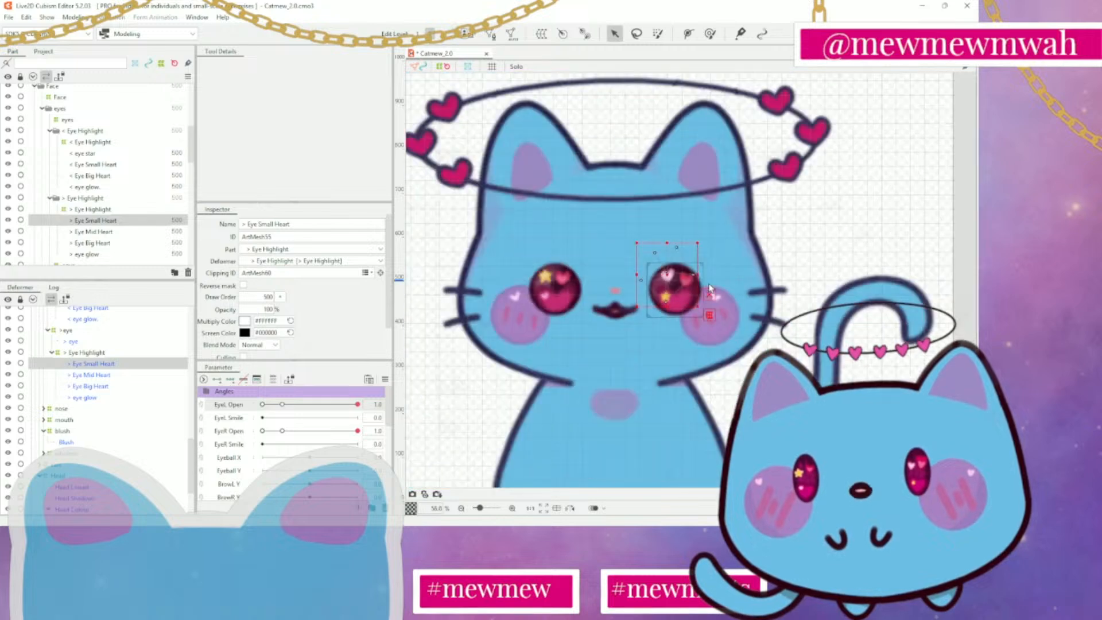
{"action": "scroll", "coordinate": [711, 290], "scroll_direction": "up", "scroll_amount": 6}
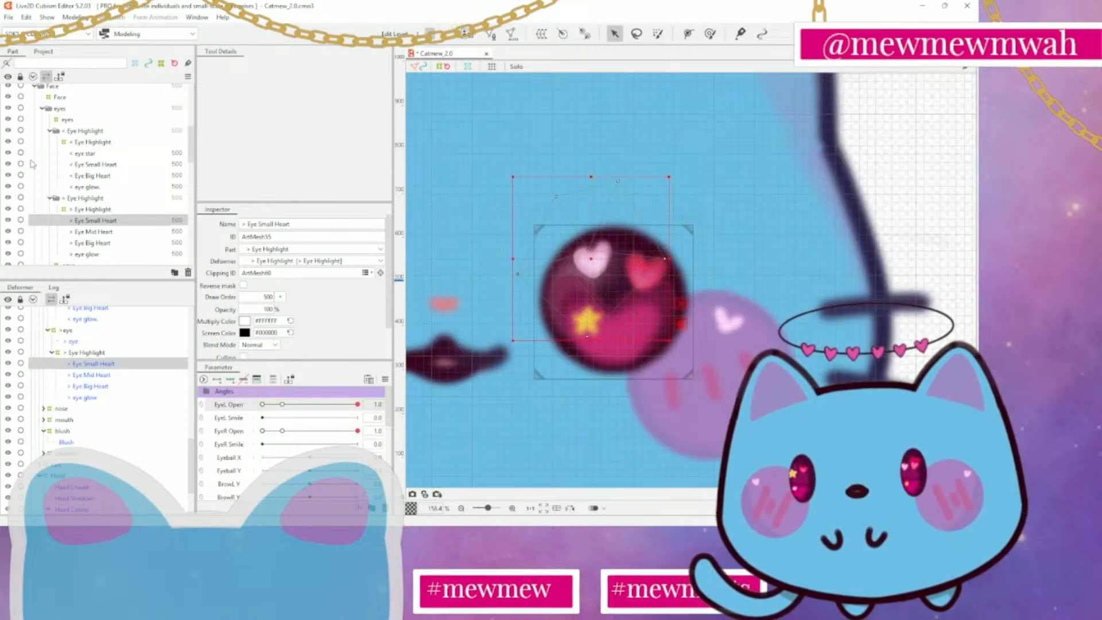
Select > Eye Mid Heart and shift it slightly to the right within the iris
{"action": "left_click", "coordinate": [79, 230]}
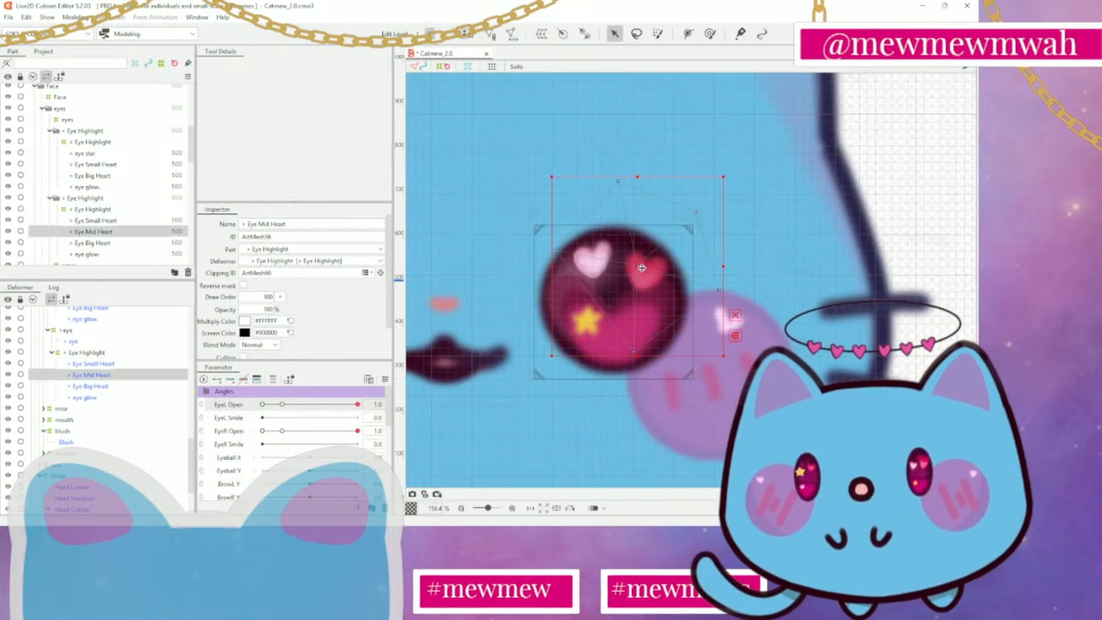
{"action": "left_click_drag", "start_coordinate": [642, 267], "coordinate": [644, 266]}
{"action": "scroll", "coordinate": [725, 268], "scroll_direction": "down", "scroll_amount": 6}
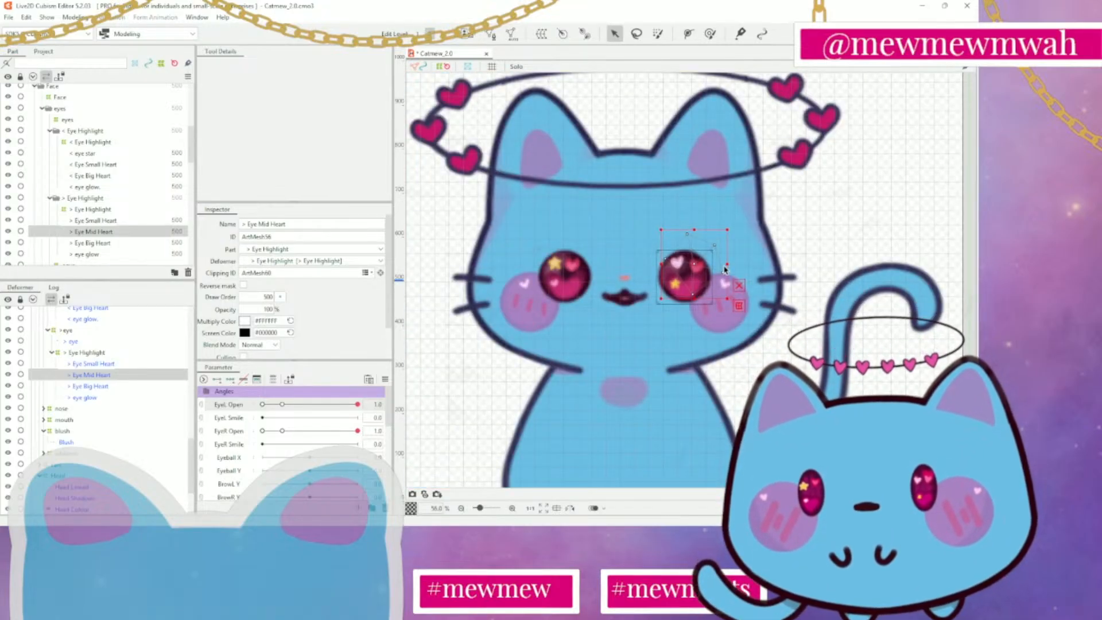
Nudge > Eye Small Heart a touch up and left, and move > Eye Mid Heart slightly up and left
{"action": "left_click", "coordinate": [92, 220]}
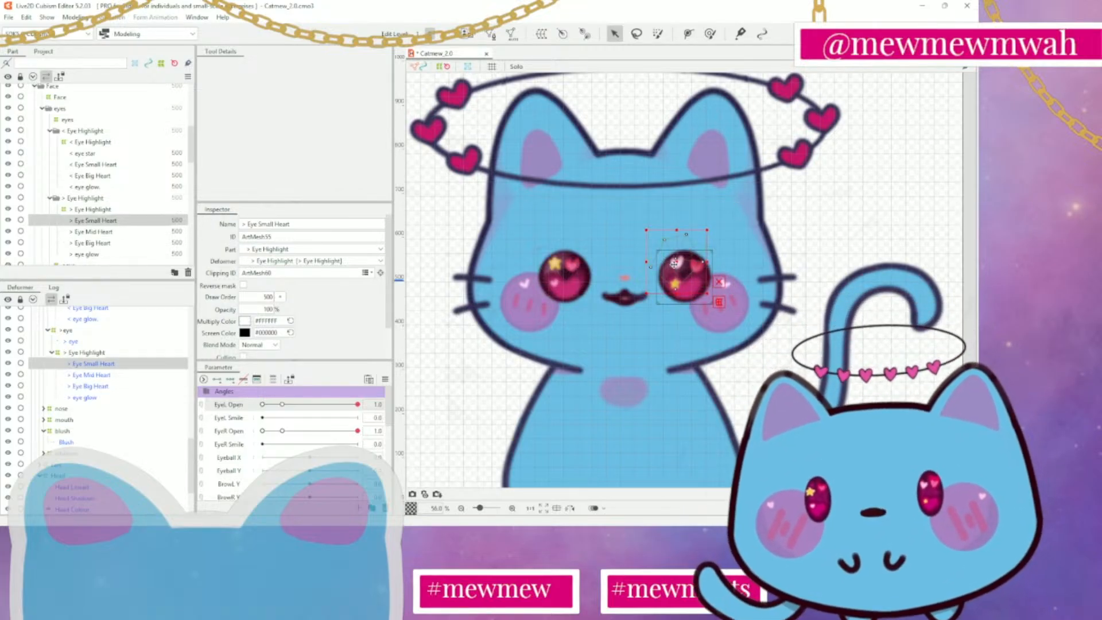
{"action": "left_click_drag", "start_coordinate": [675, 264], "coordinate": [674, 263]}
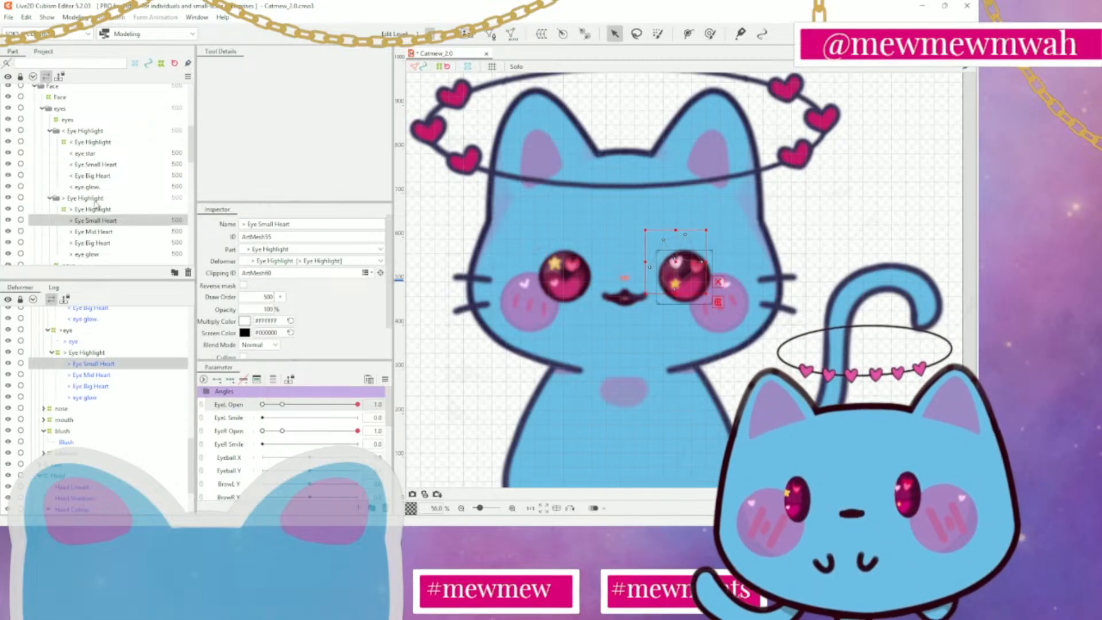
{"action": "left_click", "coordinate": [94, 231]}
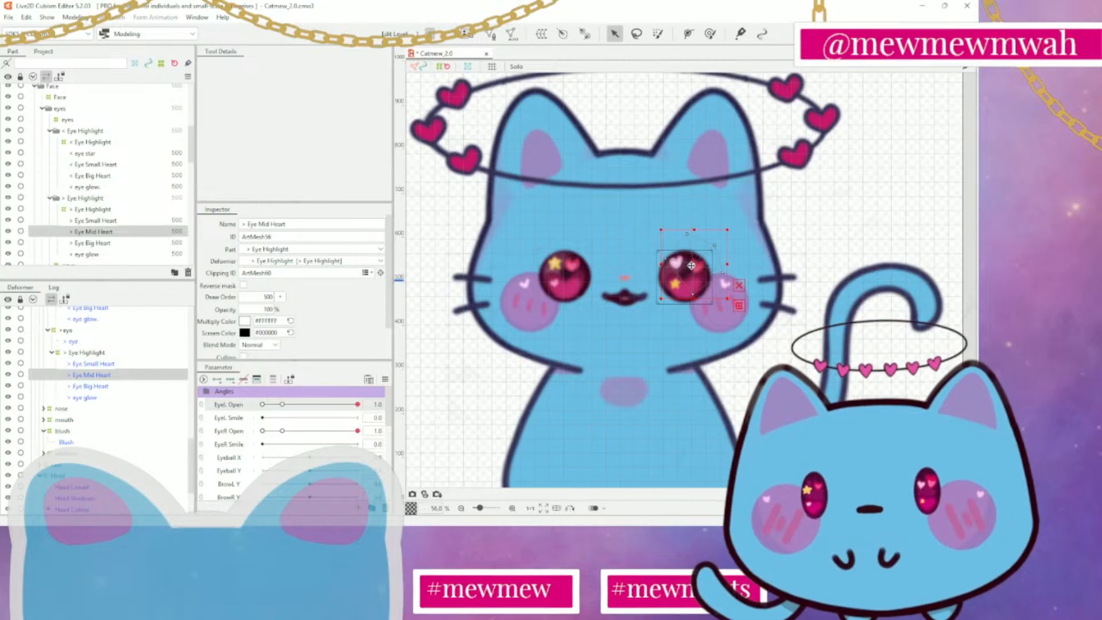
{"action": "left_click_drag", "start_coordinate": [691, 265], "coordinate": [688, 262]}
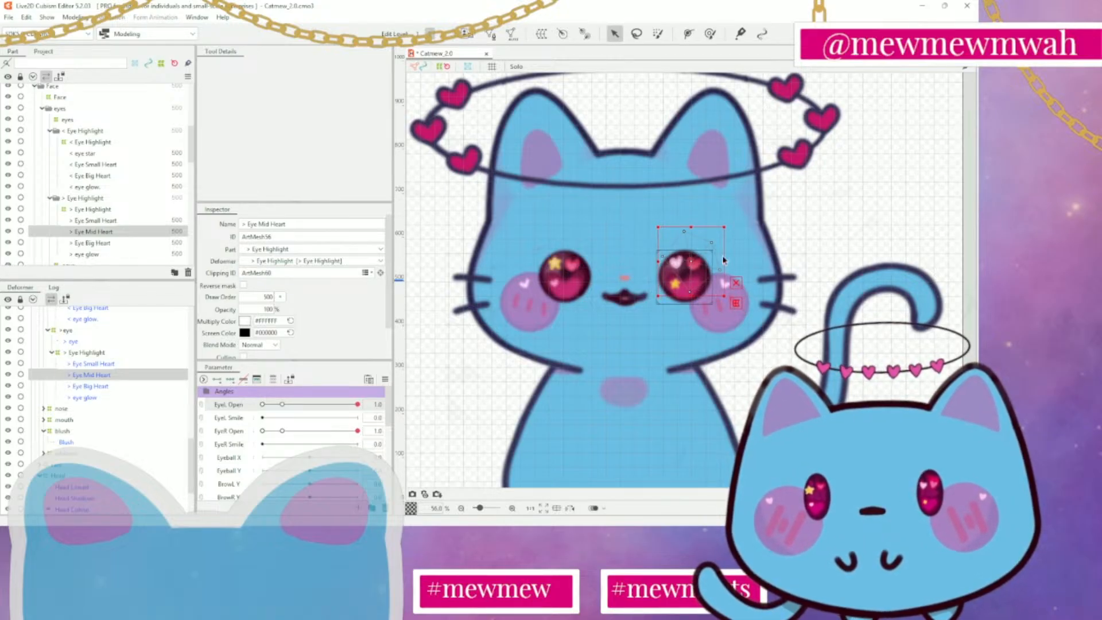
Open the > Eye Small Heart mesh for editing and erase all of its existing vertices and lines
{"action": "left_click", "coordinate": [96, 221]}
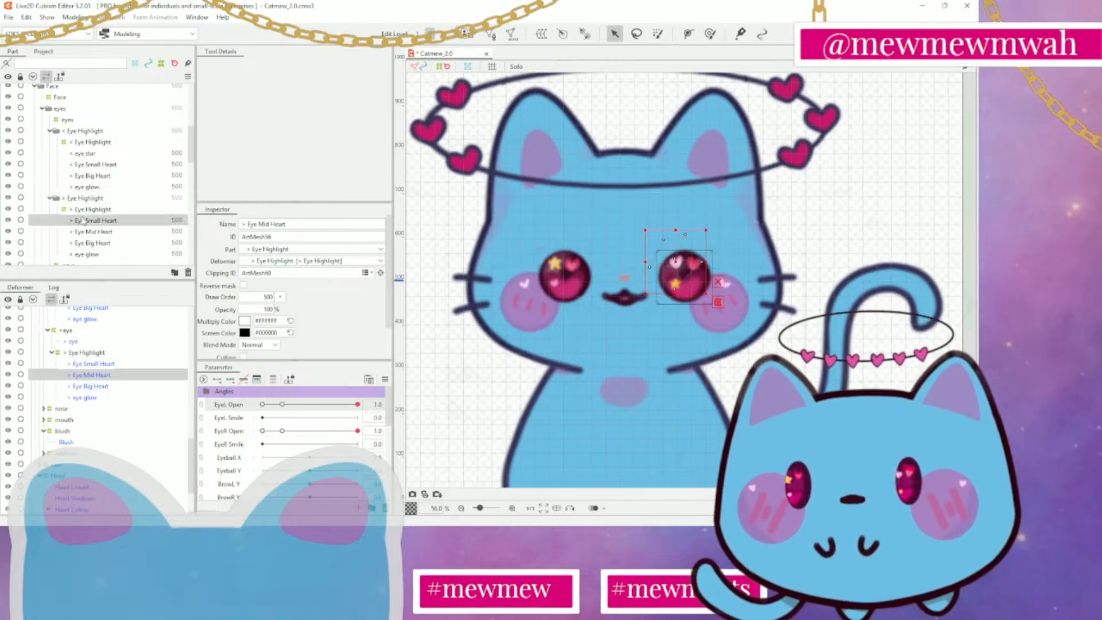
{"action": "left_click", "coordinate": [492, 35]}
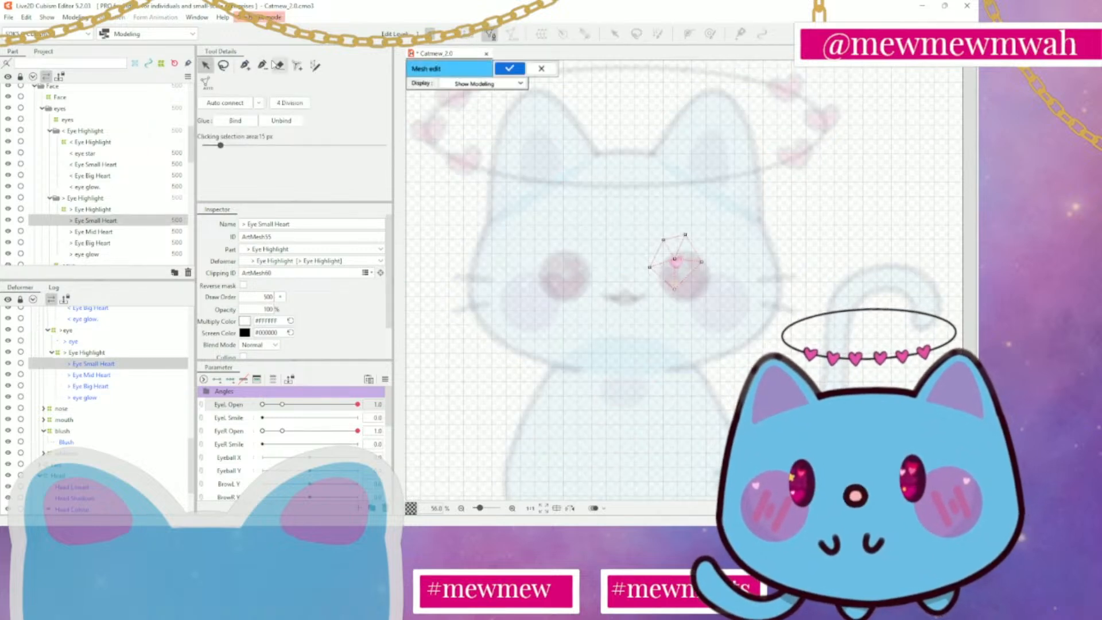
{"action": "left_click", "coordinate": [280, 65]}
{"action": "mouse_move", "coordinate": [712, 263]}
{"action": "left_mouse_down"}
{"action": "mouse_move", "coordinate": [692, 244]}
{"action": "mouse_move", "coordinate": [635, 269]}
{"action": "mouse_move", "coordinate": [702, 249]}
{"action": "mouse_move", "coordinate": [647, 281]}
{"action": "left_mouse_up"}
{"action": "scroll", "coordinate": [674, 275], "scroll_direction": "up", "scroll_amount": 5}
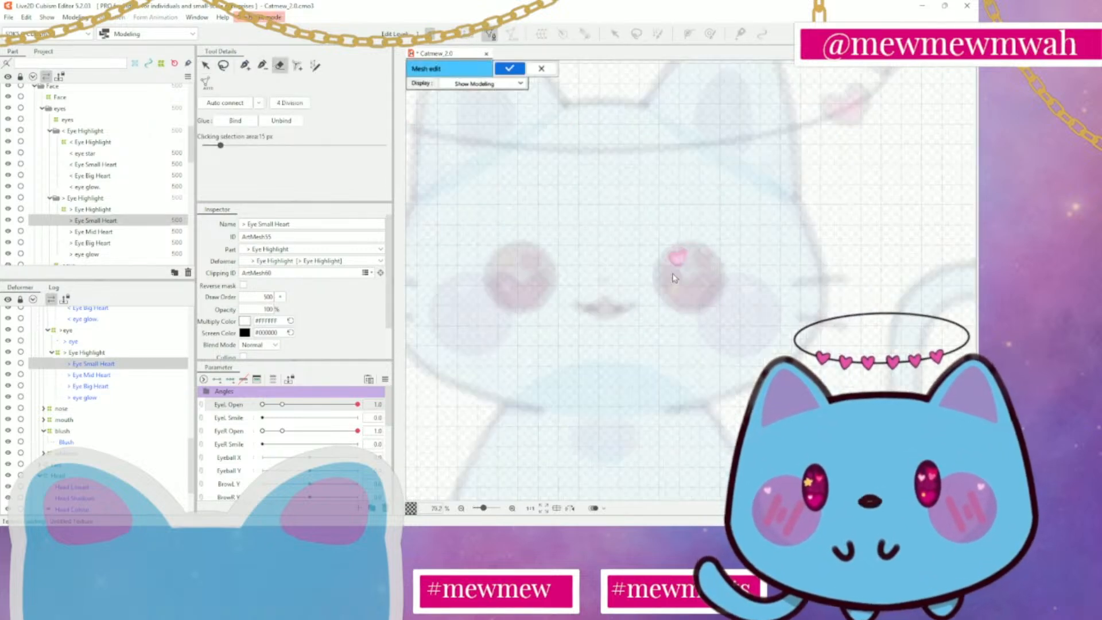
{"action": "scroll", "coordinate": [684, 253], "scroll_direction": "up", "scroll_amount": 2}
Place a vertex in the centre of the small heart and trace a closed outline of vertices just outside its edge
{"action": "left_click", "coordinate": [245, 65]}
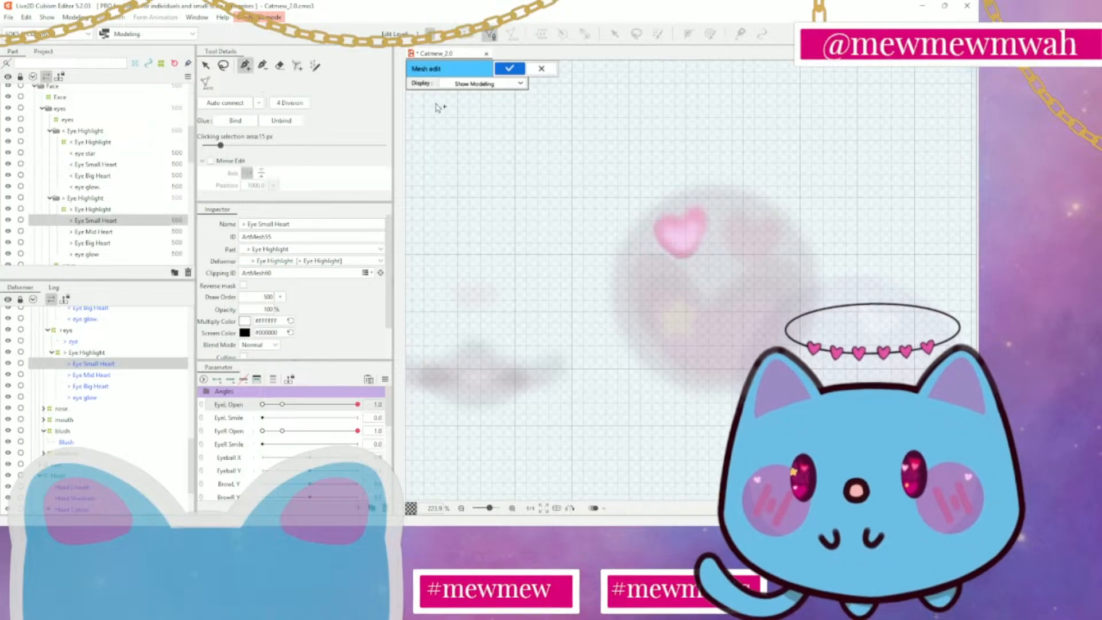
{"action": "scroll", "coordinate": [618, 273], "scroll_direction": "up", "scroll_amount": 4}
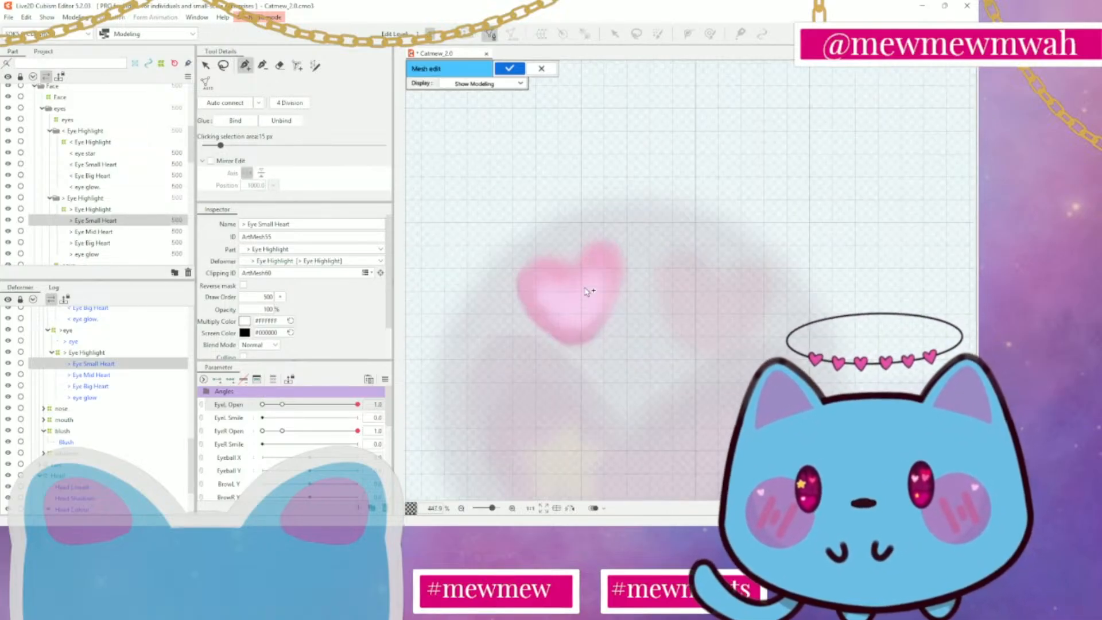
{"action": "left_click", "coordinate": [572, 299]}
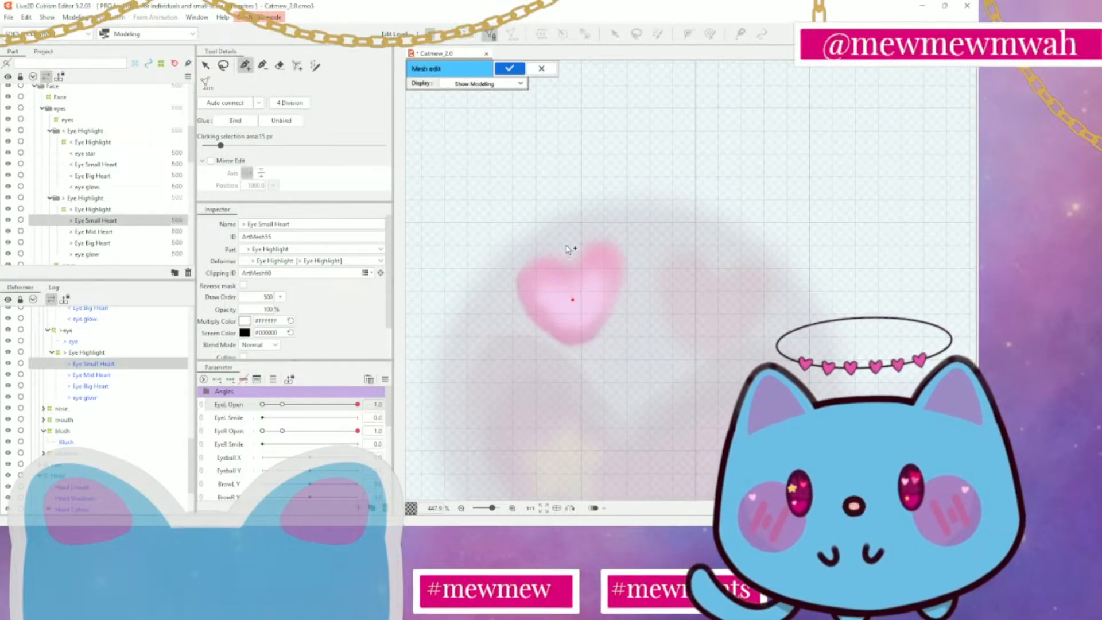
{"action": "left_click", "coordinate": [586, 224]}
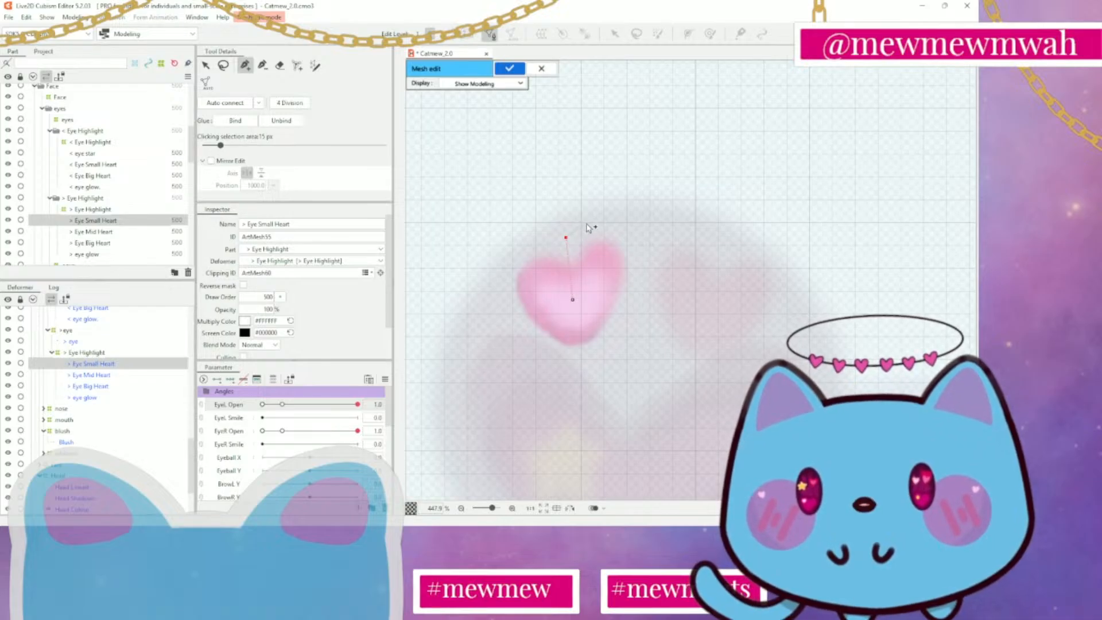
{"action": "left_click", "coordinate": [607, 215]}
{"action": "left_click", "coordinate": [631, 232]}
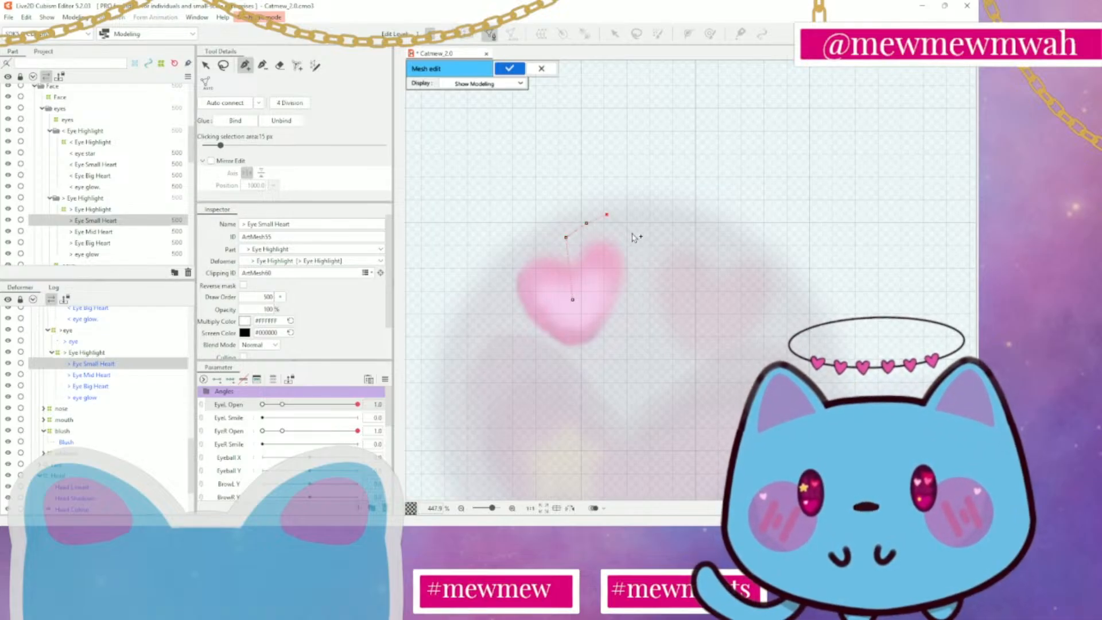
{"action": "left_click", "coordinate": [643, 251]}
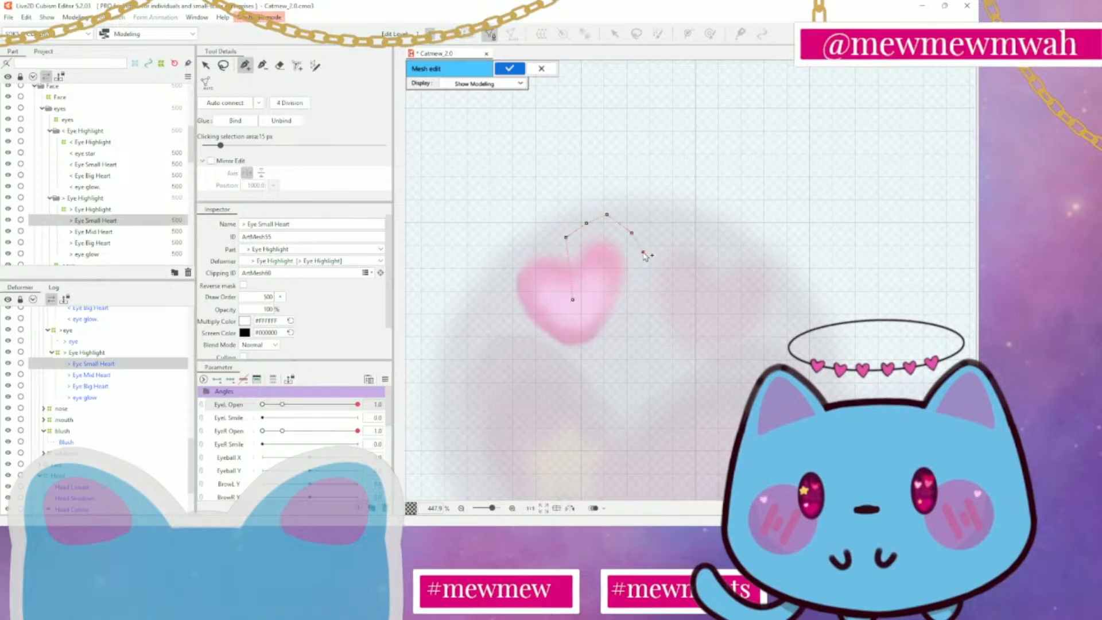
{"action": "left_click", "coordinate": [641, 279]}
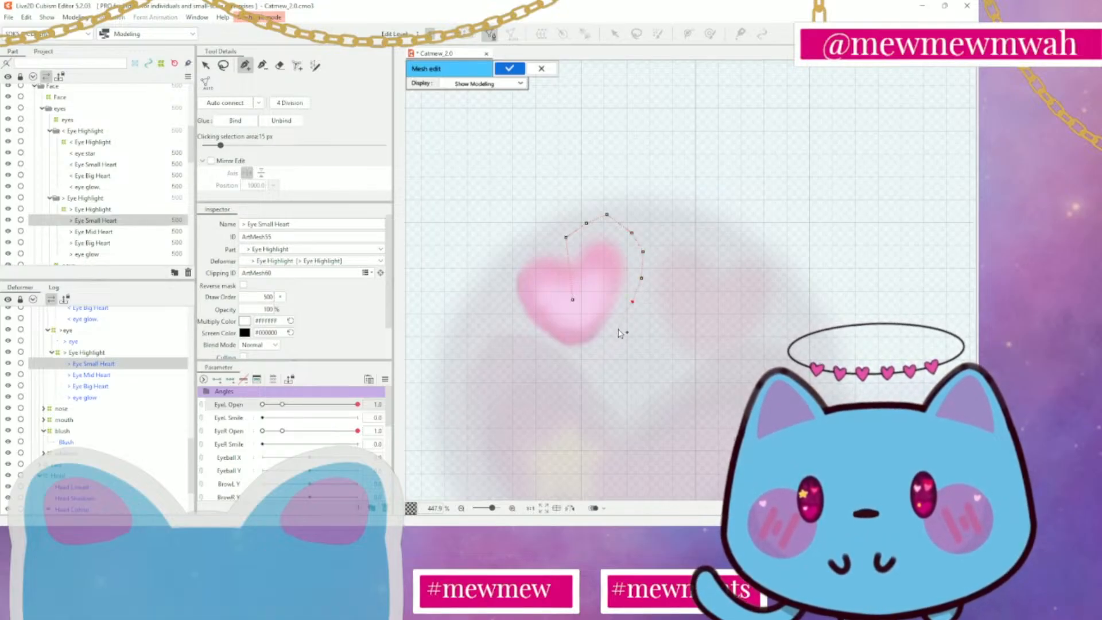
{"action": "left_click", "coordinate": [624, 326]}
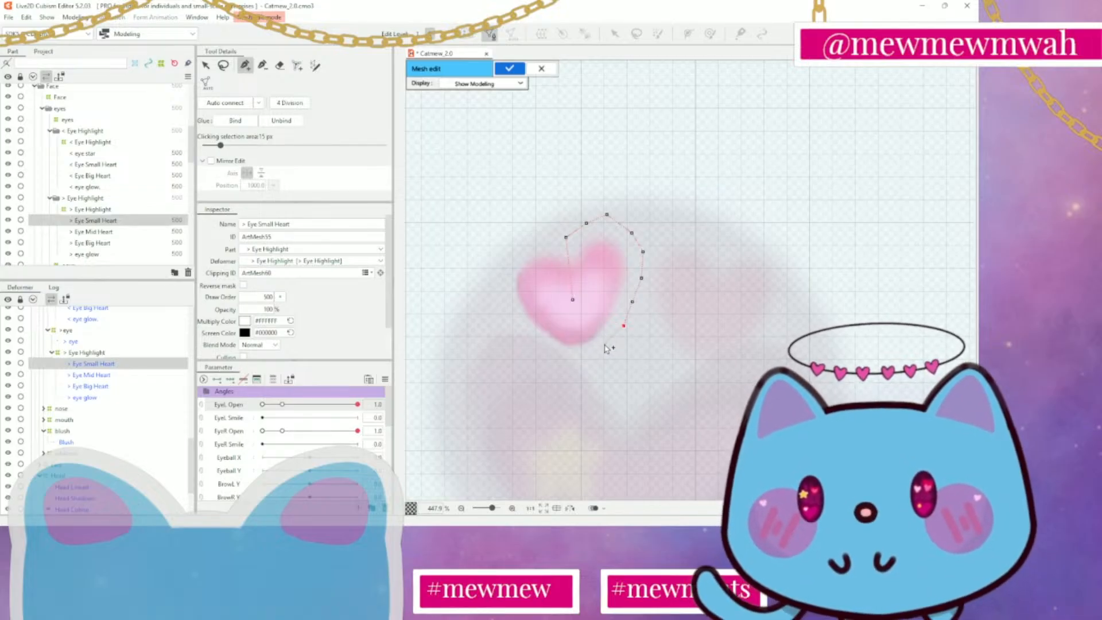
{"action": "left_click", "coordinate": [605, 345]}
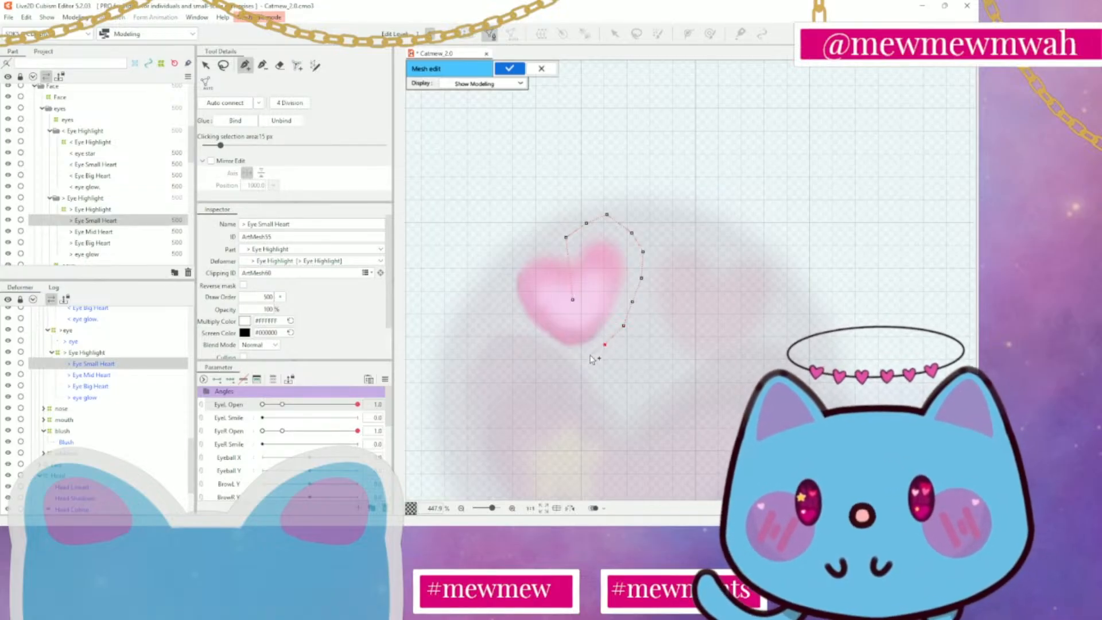
{"action": "left_click", "coordinate": [590, 356]}
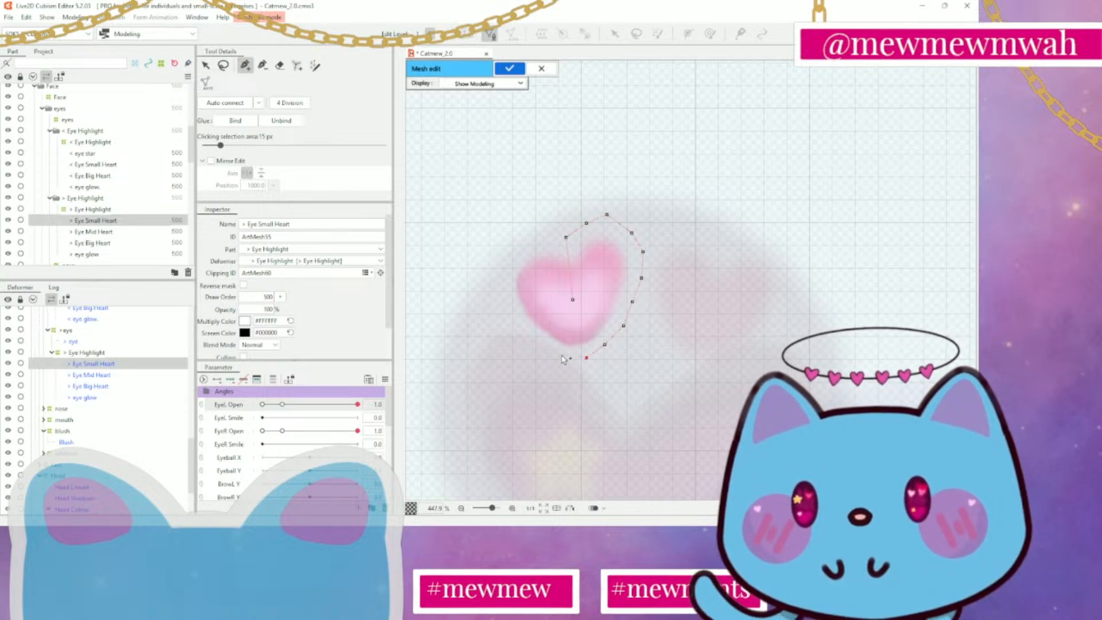
{"action": "left_click", "coordinate": [562, 355]}
{"action": "left_click", "coordinate": [542, 345]}
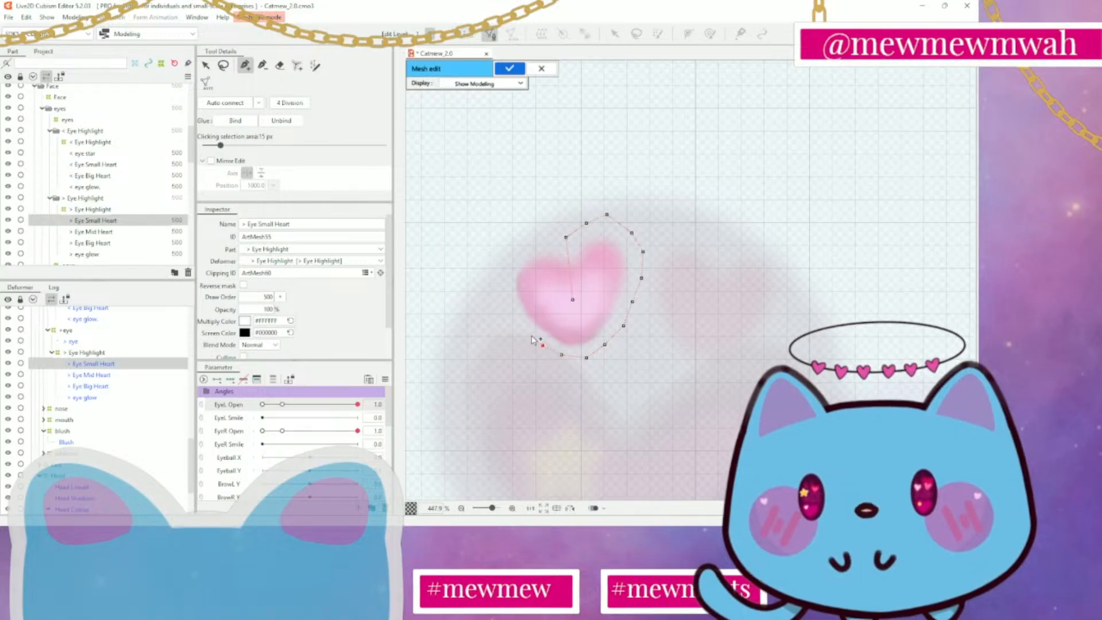
{"action": "left_click", "coordinate": [525, 330]}
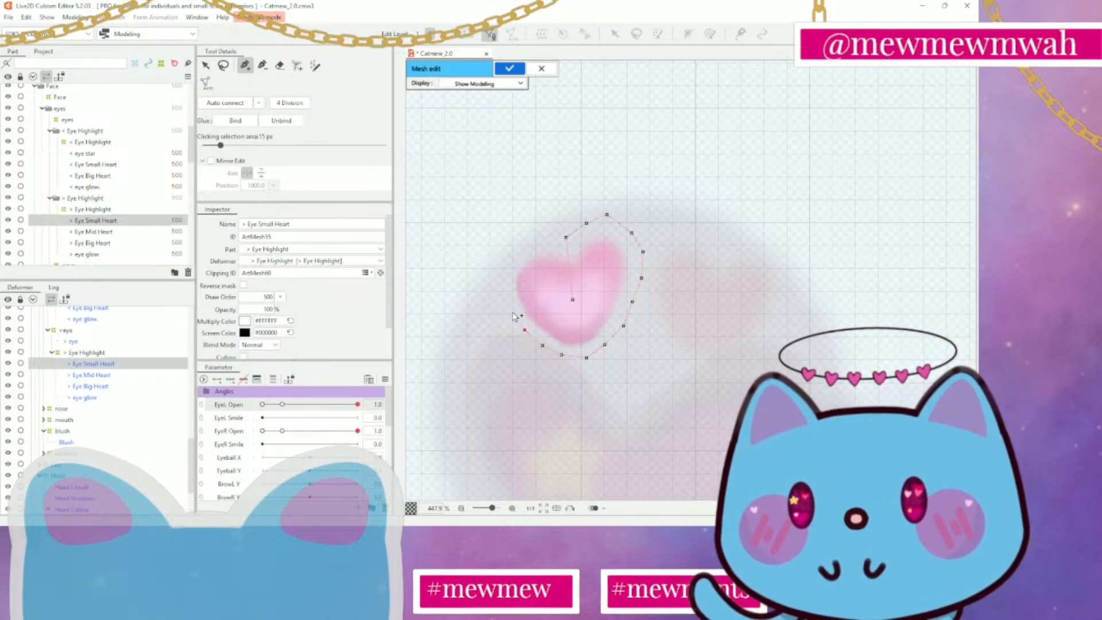
{"action": "left_click", "coordinate": [513, 312]}
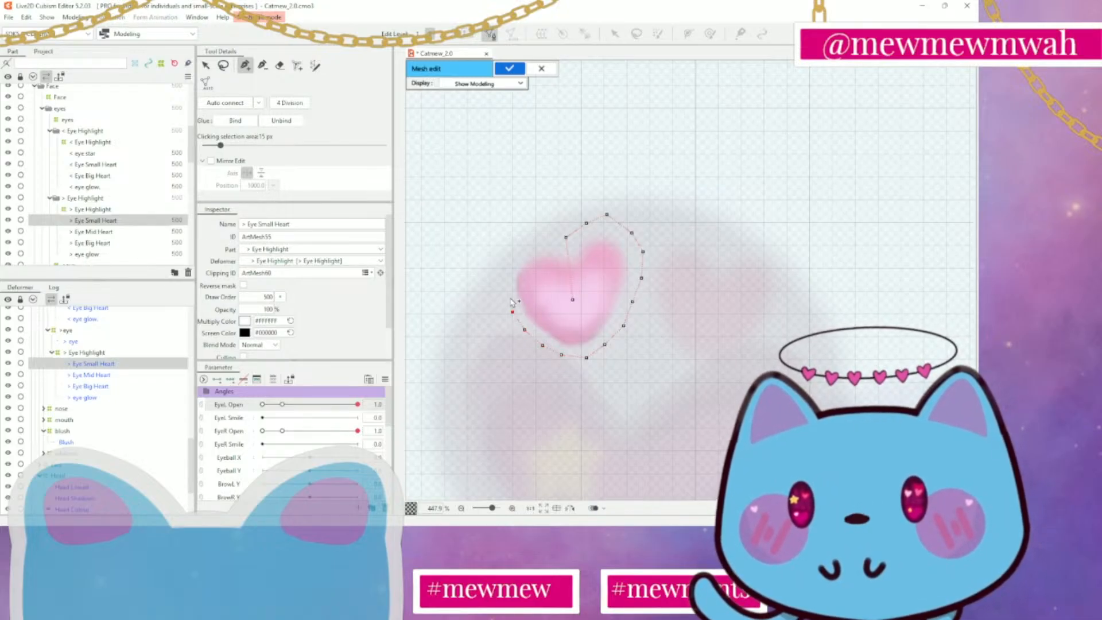
{"action": "left_click", "coordinate": [504, 270]}
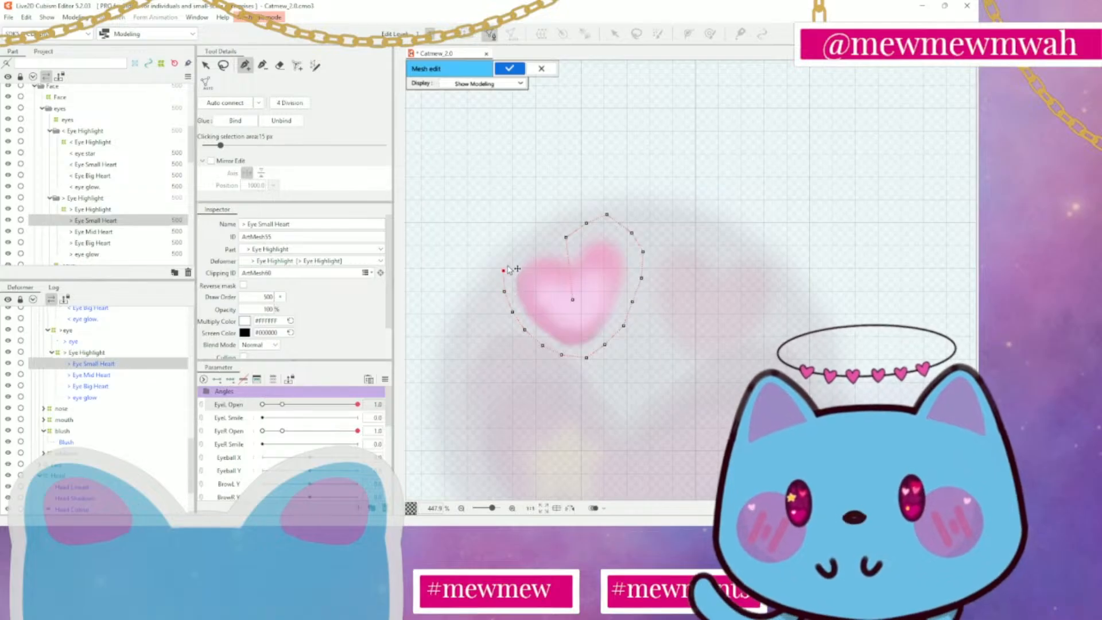
{"action": "left_click", "coordinate": [527, 240]}
{"action": "left_click", "coordinate": [548, 235]}
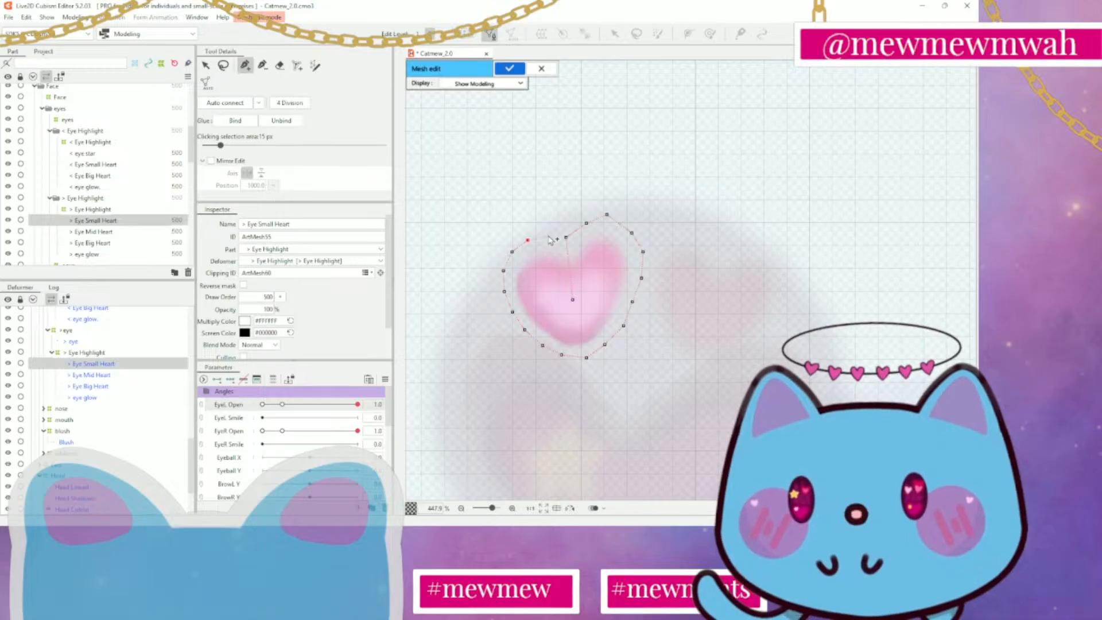
{"action": "left_click", "coordinate": [566, 237]}
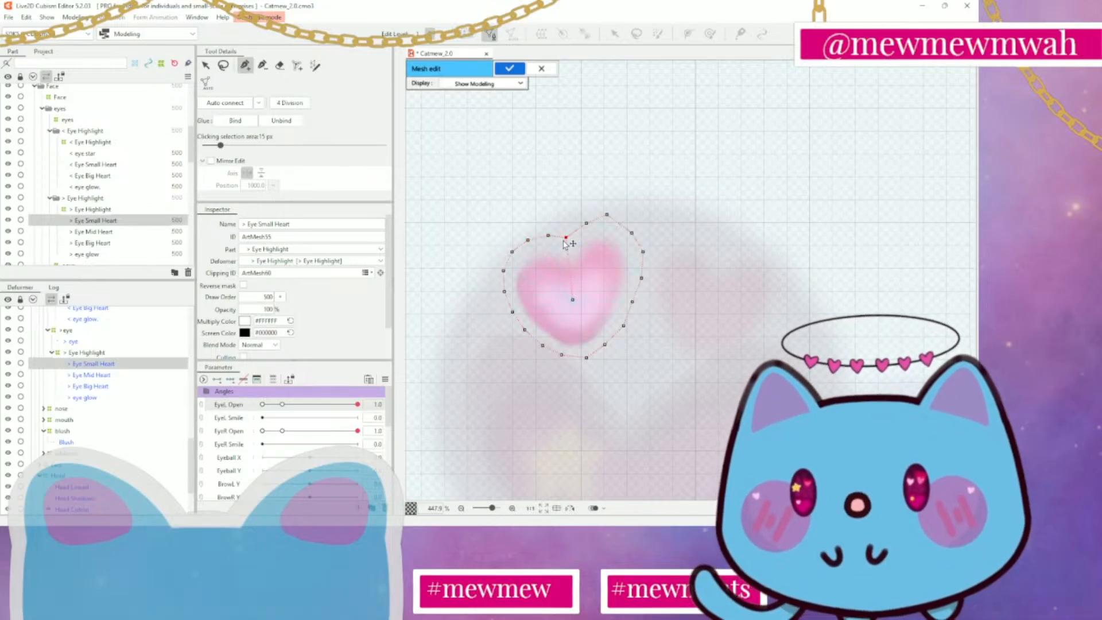
Link the small heart's centre vertex to the outline, auto-connect the remaining points, nudge the upper-right peak vertex inward, and apply the mesh
{"action": "left_click", "coordinate": [573, 300]}
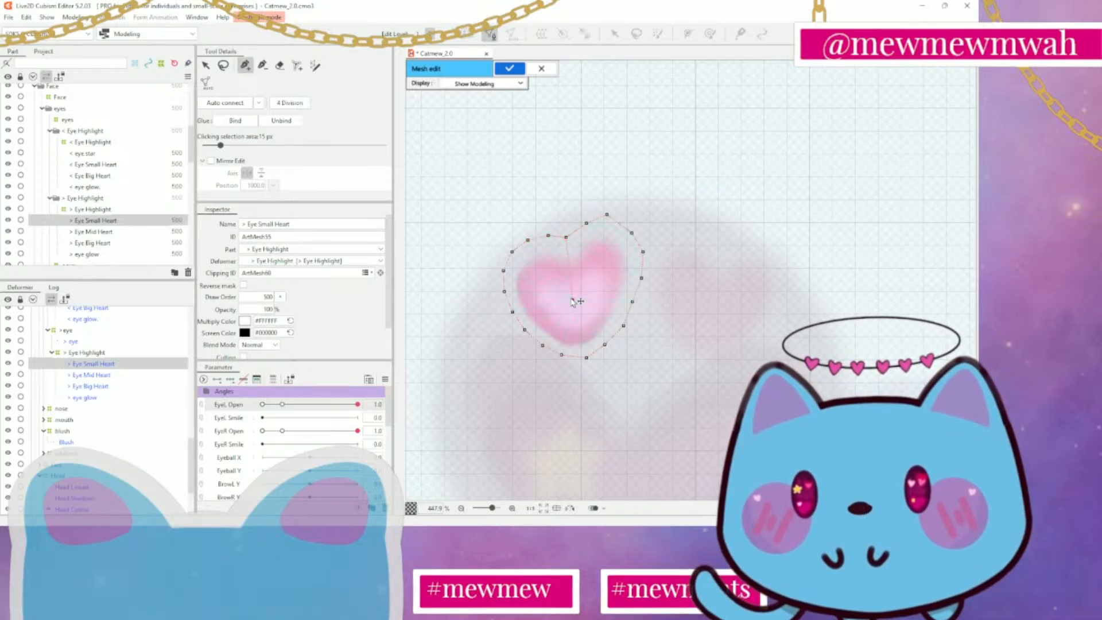
{"action": "left_click", "coordinate": [587, 223]}
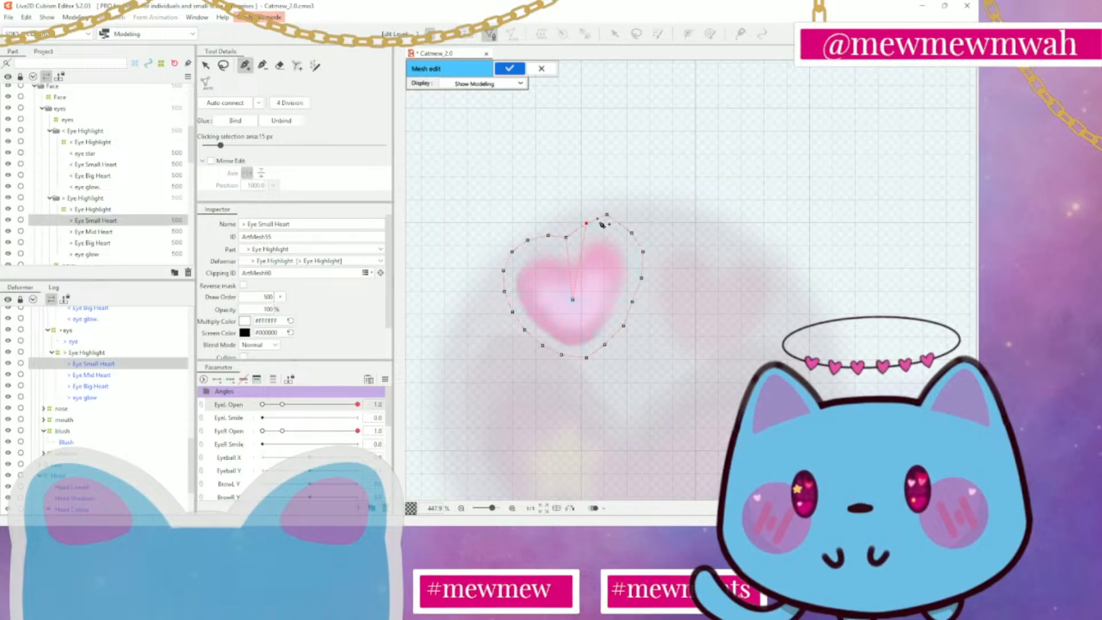
{"action": "left_click", "coordinate": [606, 215]}
{"action": "left_click", "coordinate": [572, 299]}
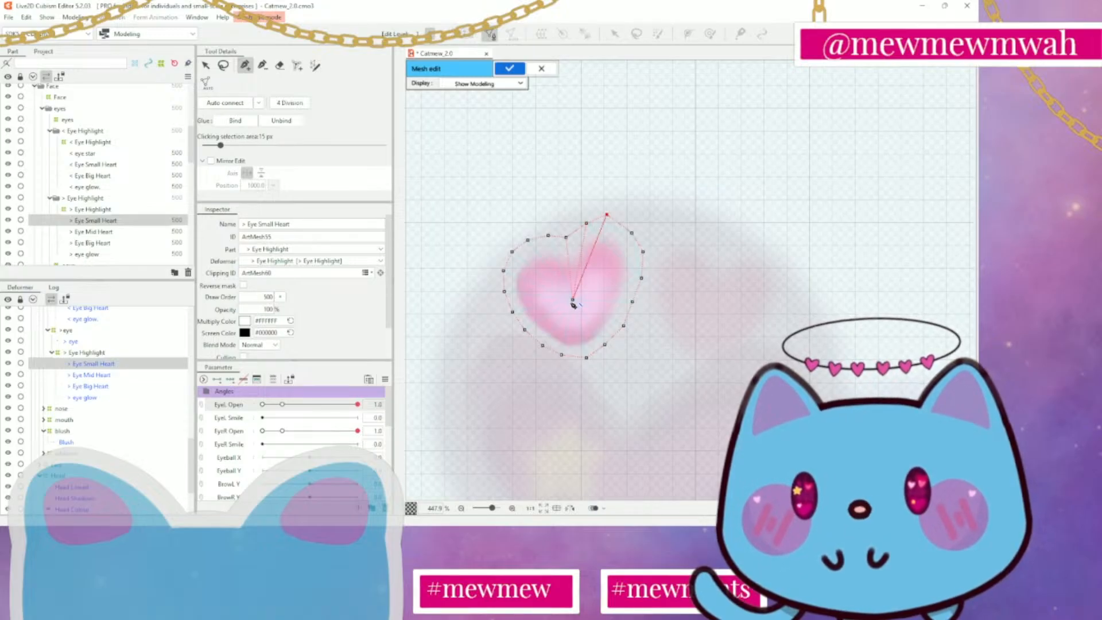
{"action": "left_click", "coordinate": [643, 252]}
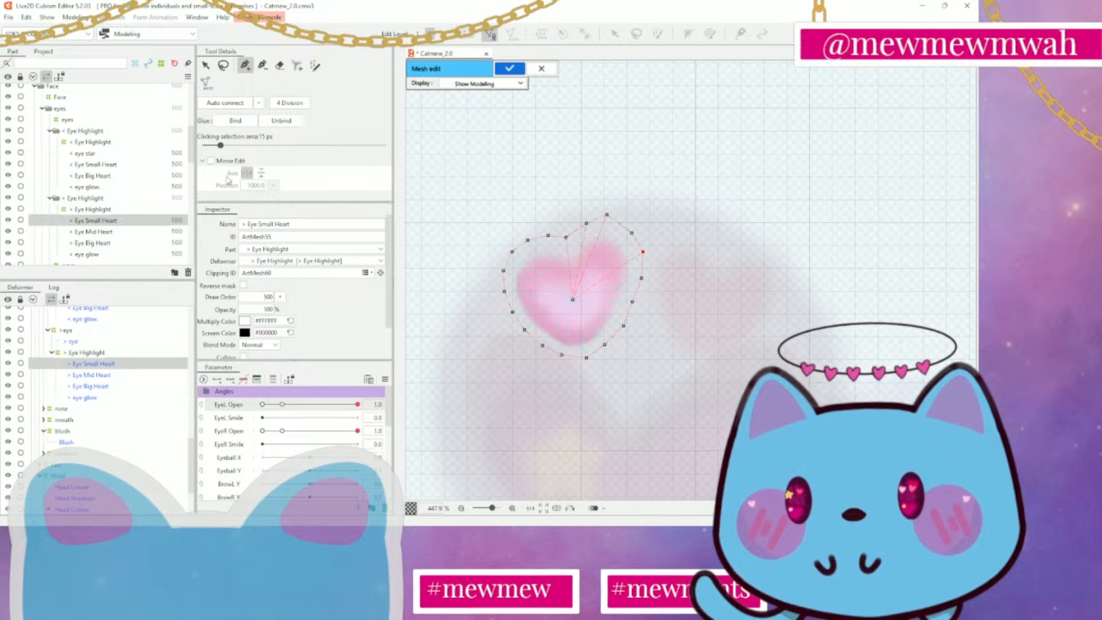
{"action": "left_click", "coordinate": [227, 104]}
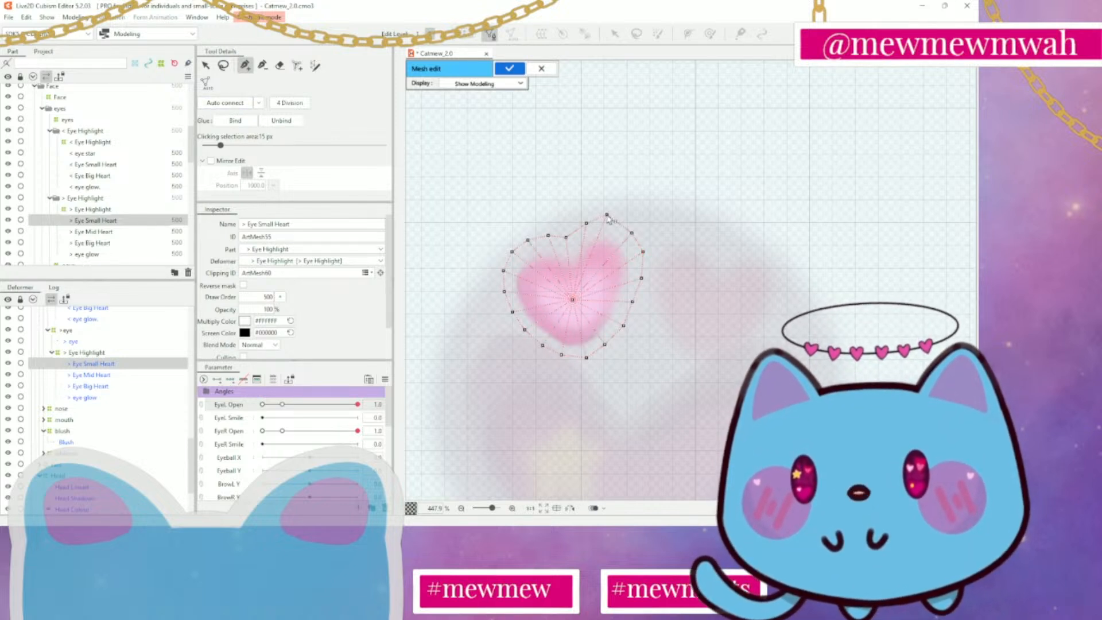
{"action": "left_click_drag", "start_coordinate": [608, 217], "coordinate": [614, 223]}
{"action": "left_click", "coordinate": [510, 69]}
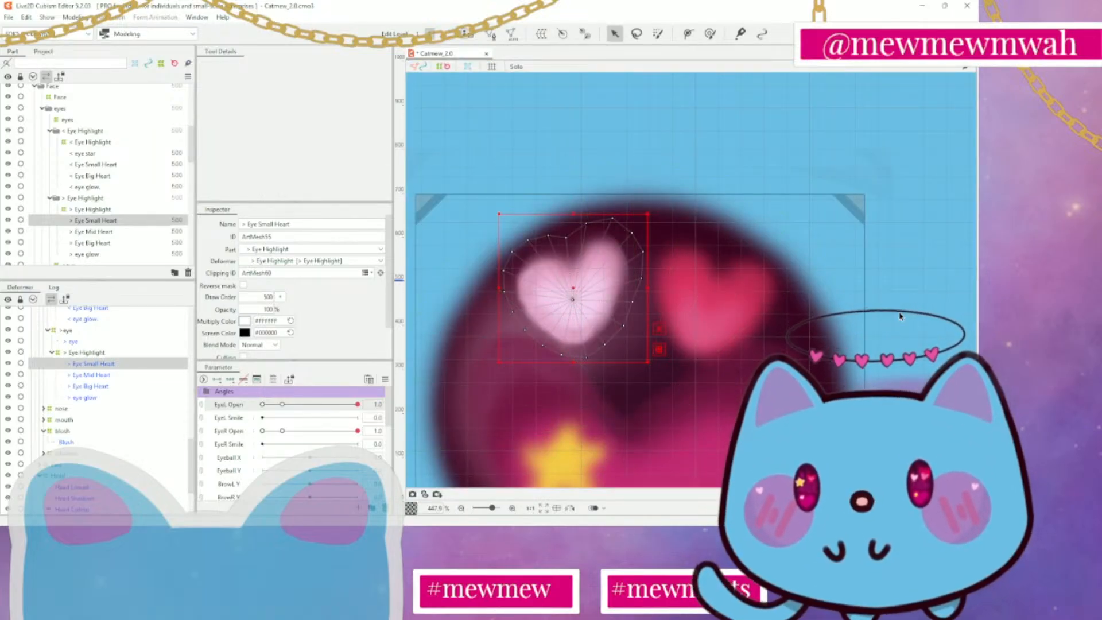
Open the > Eye Mid Heart mesh for editing and erase all of its existing vertices and lines
{"action": "left_click", "coordinate": [118, 232]}
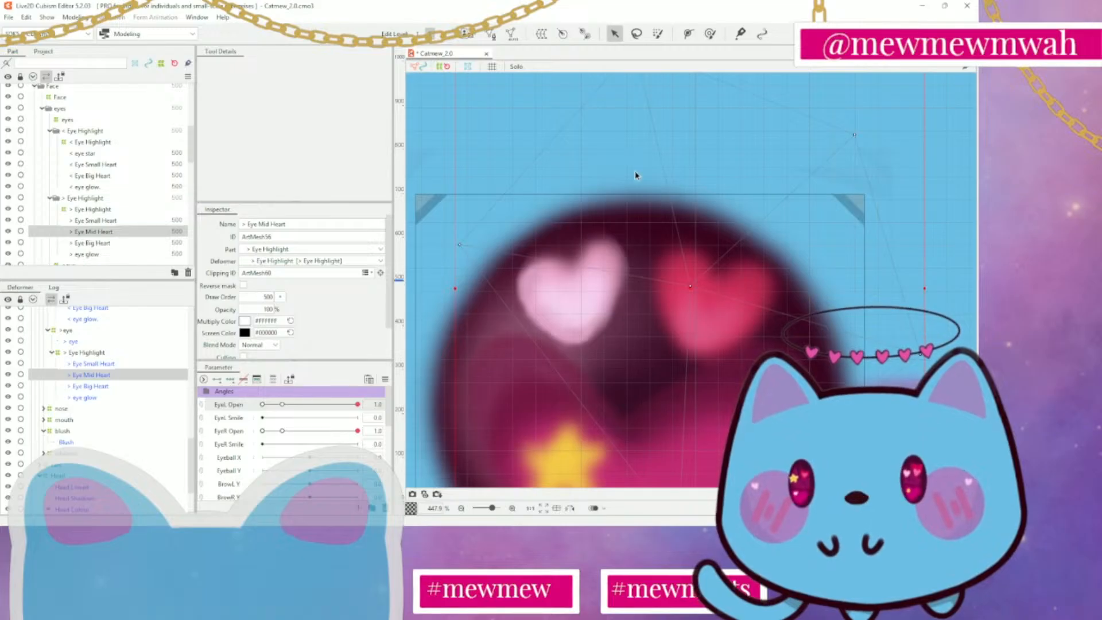
{"action": "scroll", "coordinate": [636, 176], "scroll_direction": "down", "scroll_amount": 5}
{"action": "left_click", "coordinate": [490, 34]}
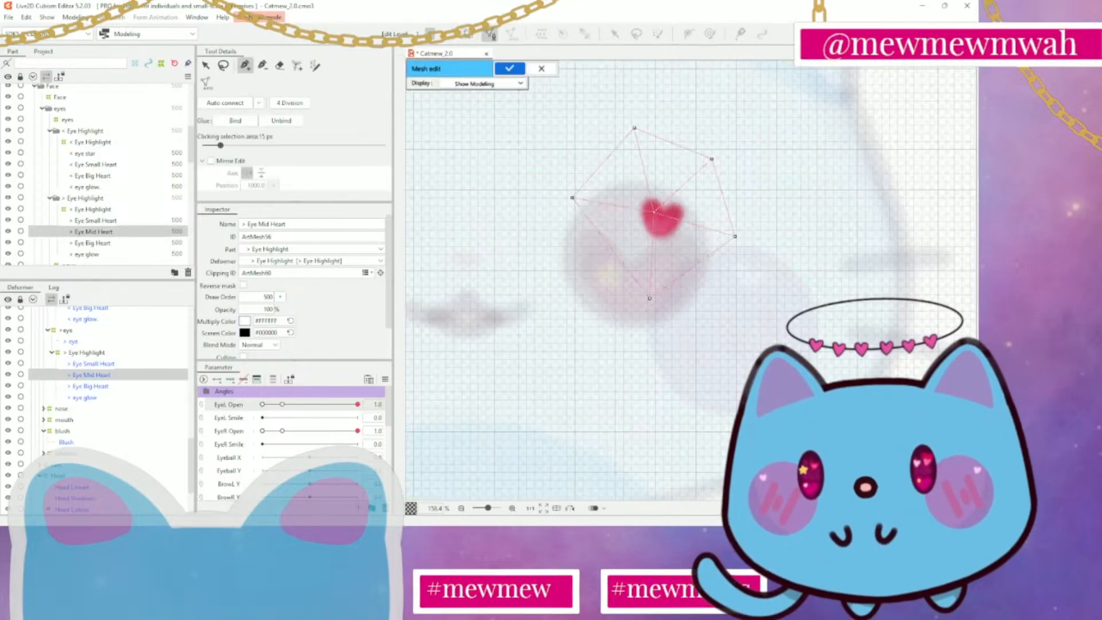
{"action": "left_click", "coordinate": [280, 65]}
{"action": "mouse_move", "coordinate": [626, 106]}
{"action": "left_mouse_down"}
{"action": "mouse_move", "coordinate": [542, 225]}
{"action": "mouse_move", "coordinate": [738, 283]}
{"action": "mouse_move", "coordinate": [619, 223]}
{"action": "left_mouse_up"}
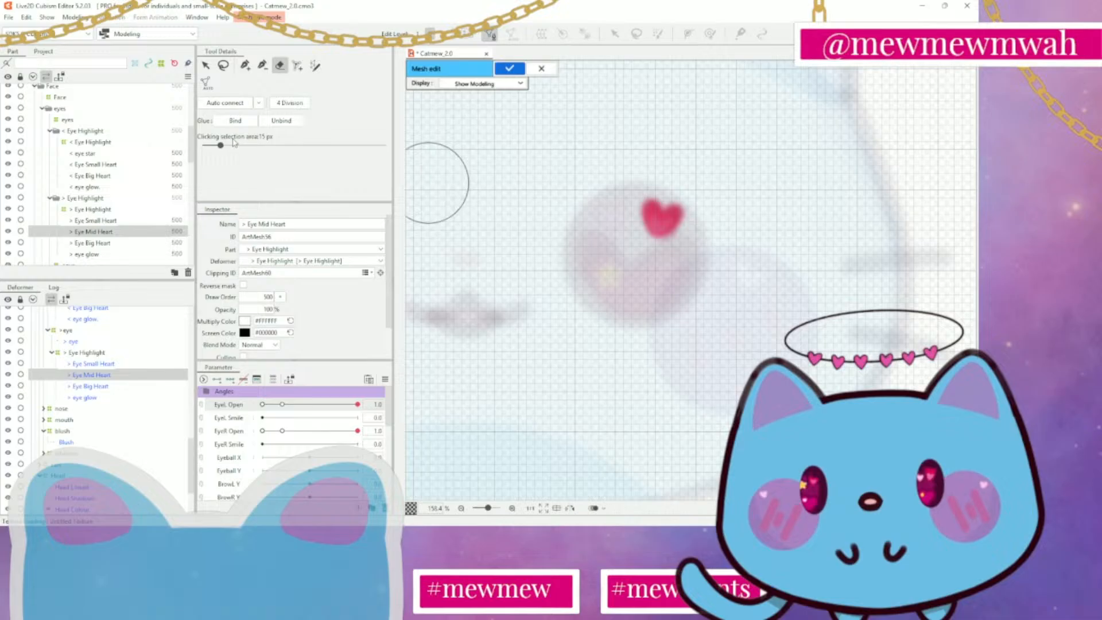
Place a vertex in the centre of the mid heart and trace a closed outline of vertices around it, starting above its top notch
{"action": "left_click", "coordinate": [245, 66]}
{"action": "scroll", "coordinate": [706, 232], "scroll_direction": "up", "scroll_amount": 3}
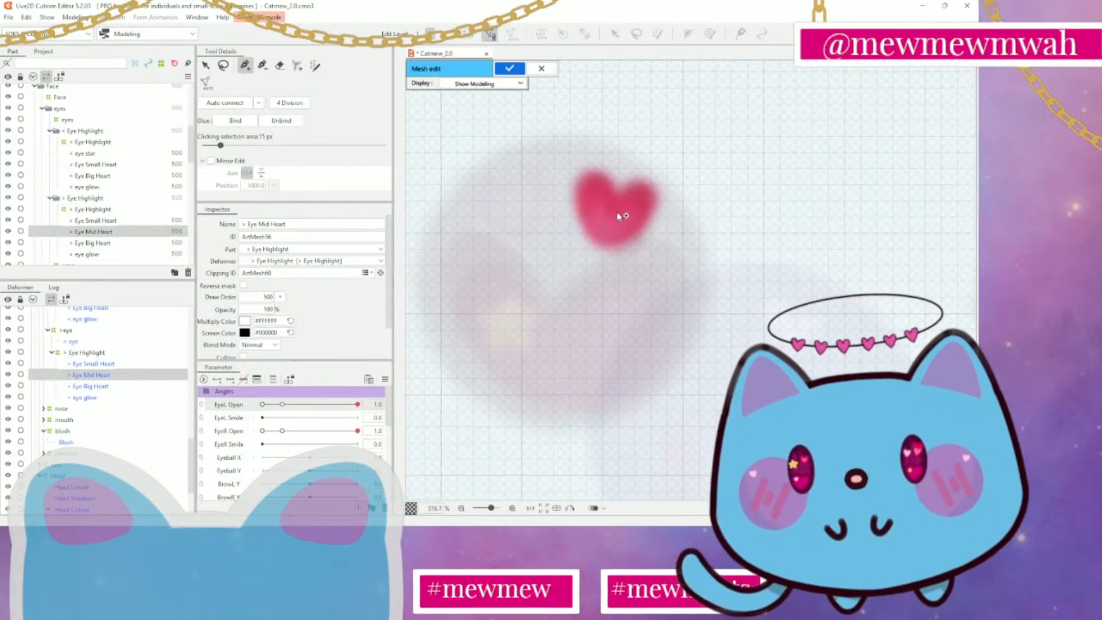
{"action": "left_click", "coordinate": [612, 214]}
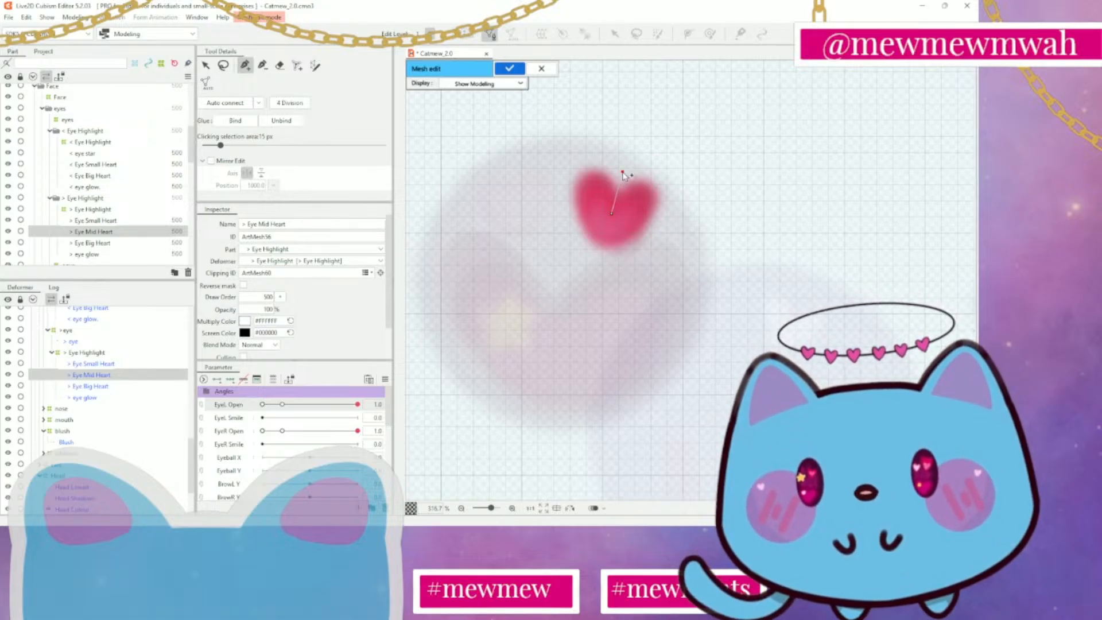
{"action": "left_click", "coordinate": [623, 172]}
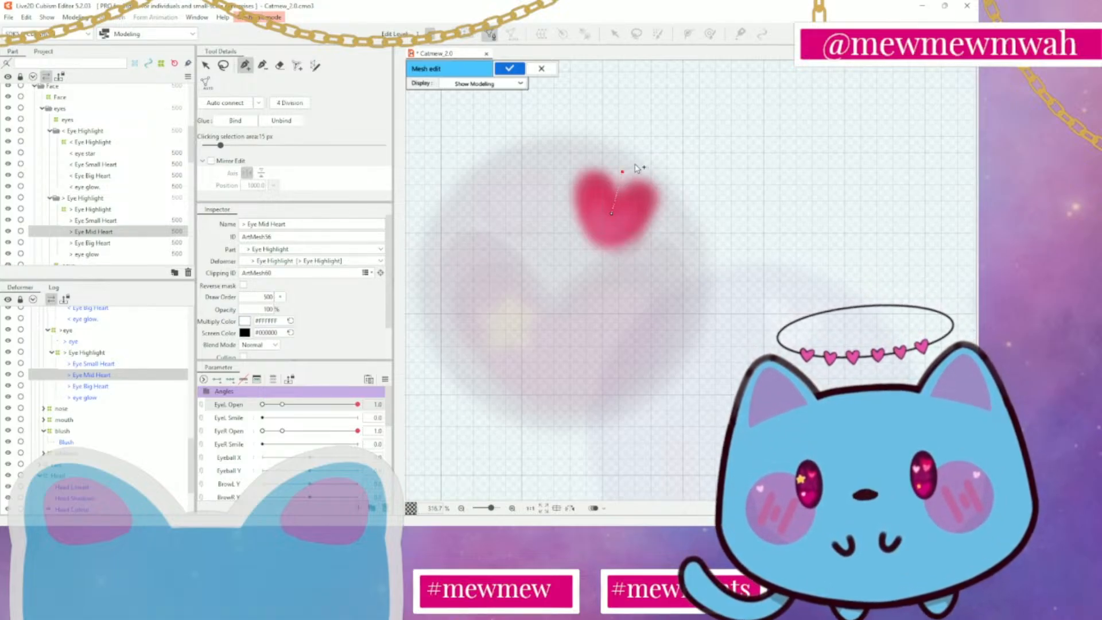
{"action": "left_click", "coordinate": [635, 164]}
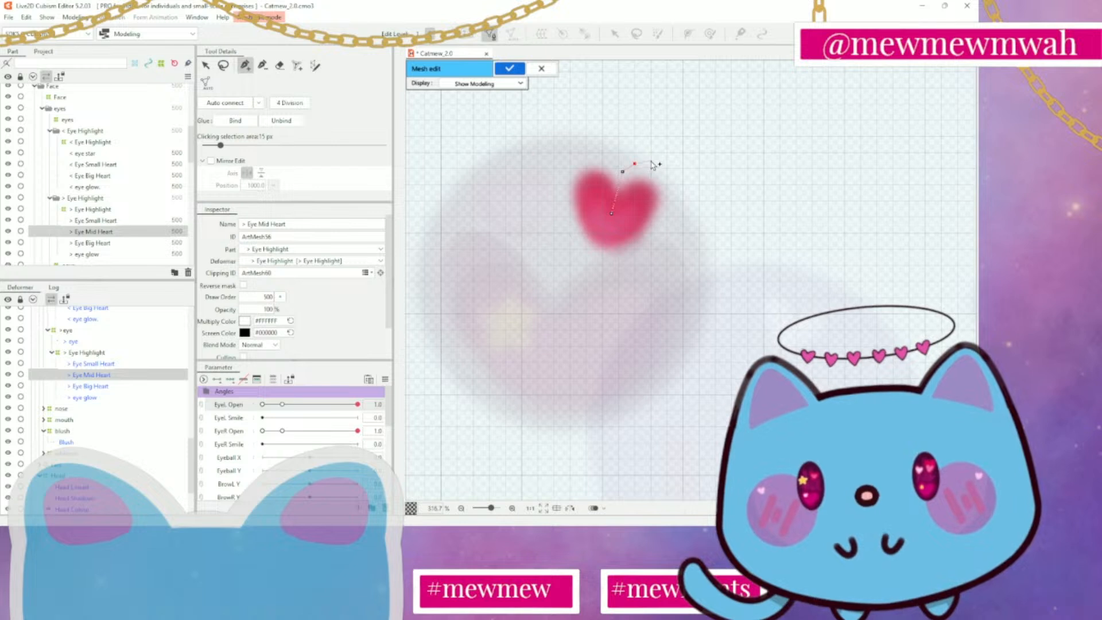
{"action": "left_click", "coordinate": [664, 168]}
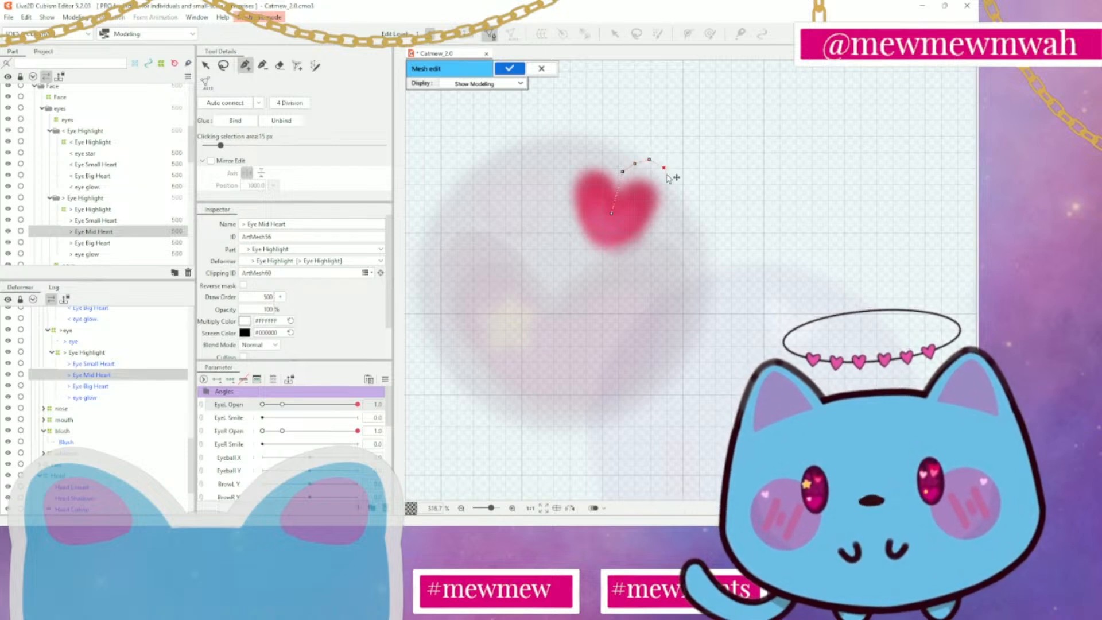
{"action": "left_click", "coordinate": [675, 180]}
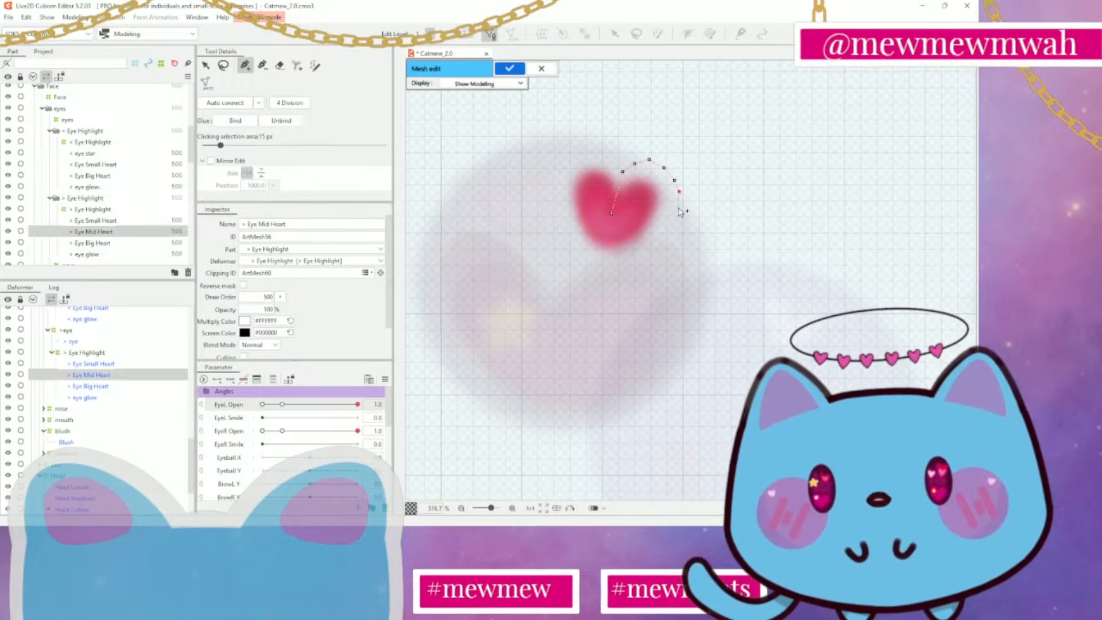
{"action": "left_click", "coordinate": [678, 208]}
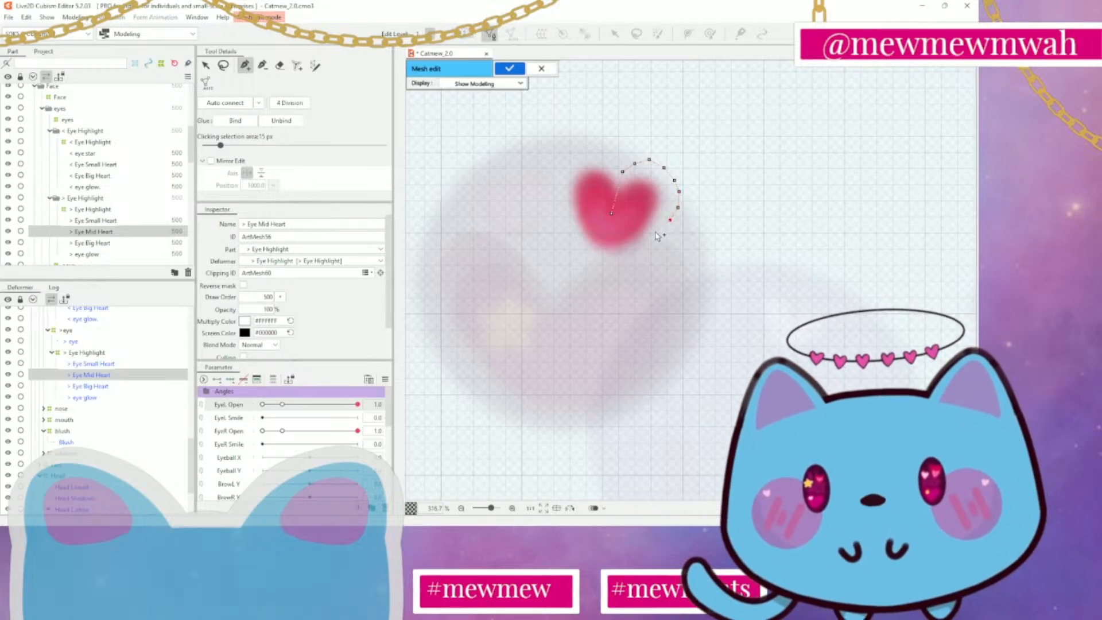
{"action": "left_click", "coordinate": [657, 236]}
{"action": "left_click", "coordinate": [641, 250]}
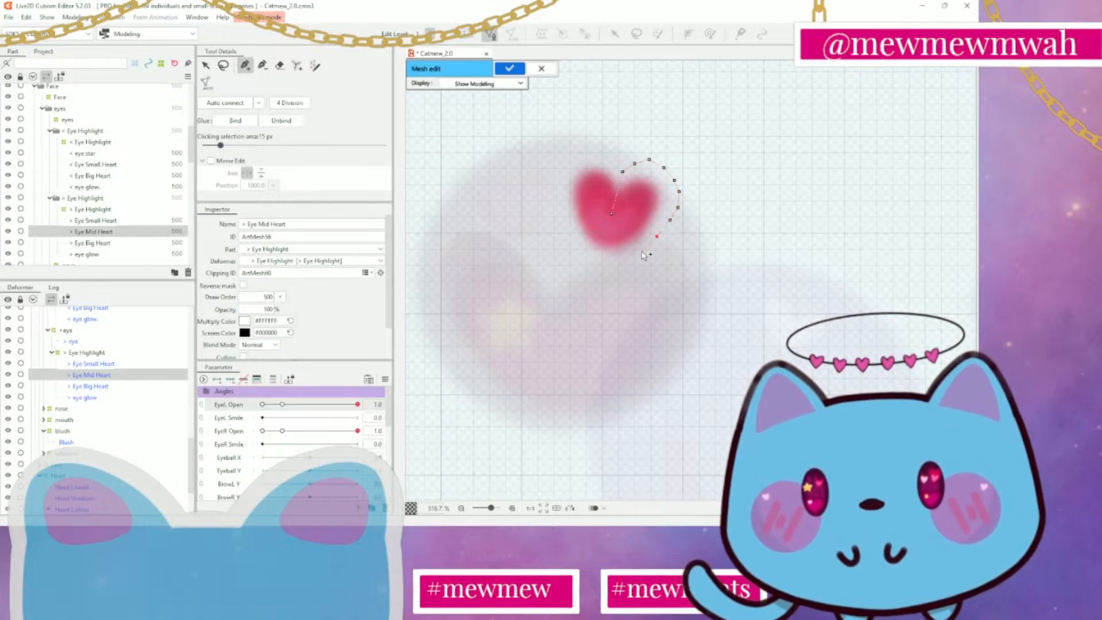
{"action": "left_click", "coordinate": [609, 269]}
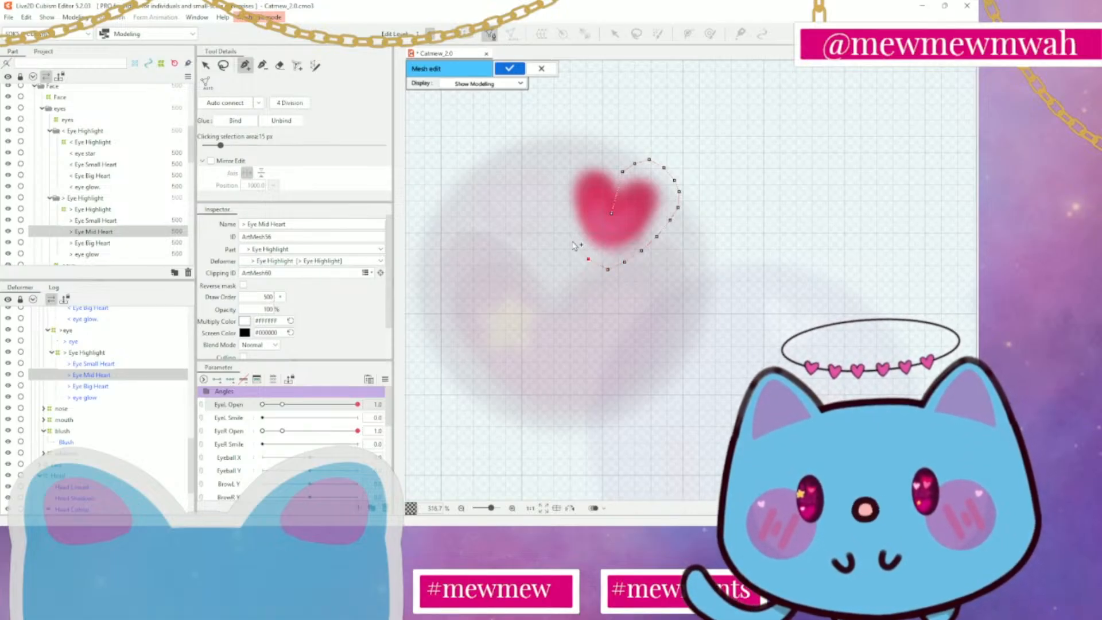
{"action": "left_click", "coordinate": [563, 222]}
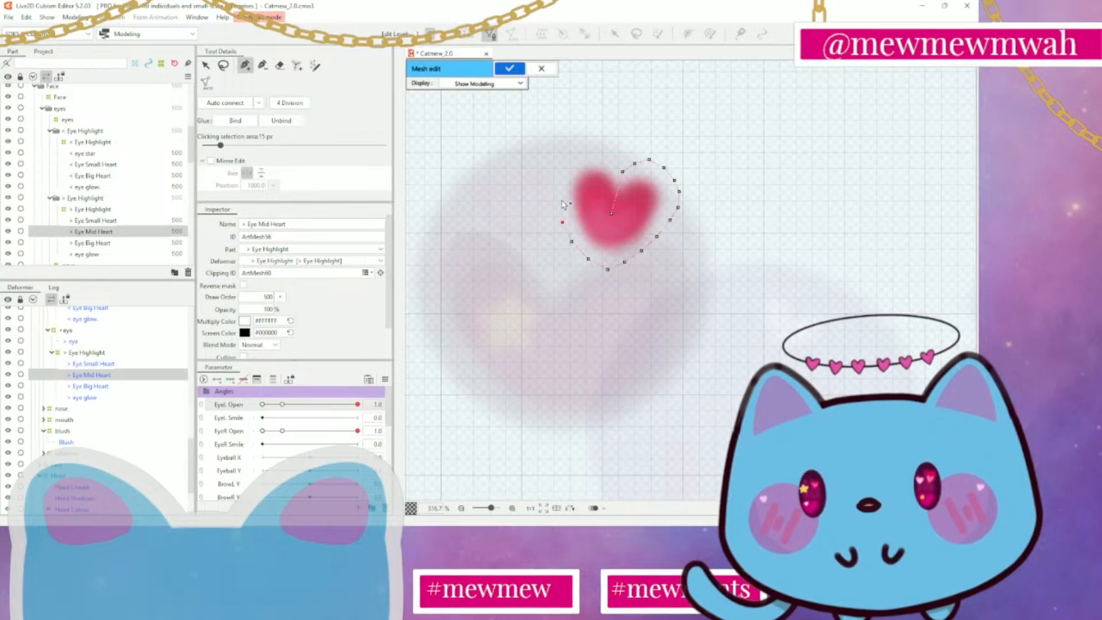
{"action": "left_click", "coordinate": [557, 197]}
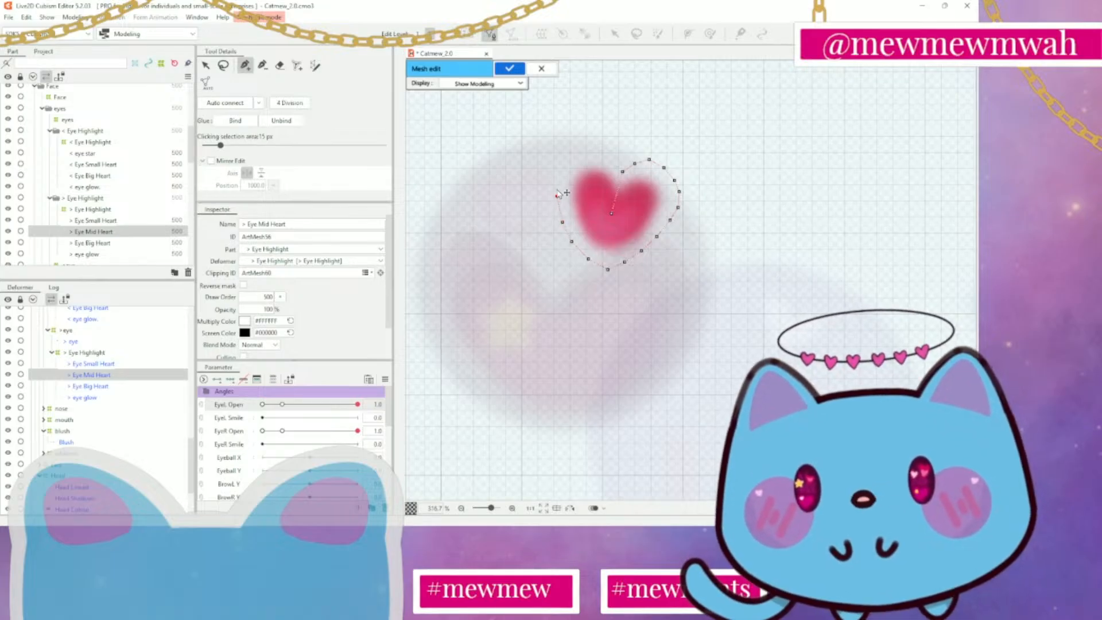
{"action": "left_click", "coordinate": [561, 172]}
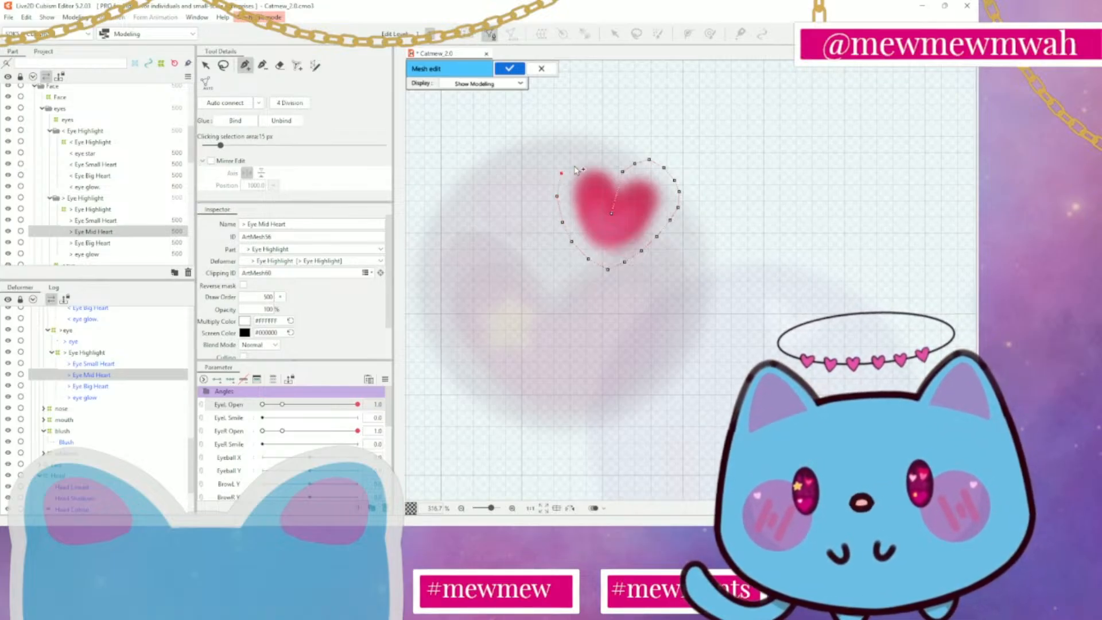
{"action": "left_click", "coordinate": [577, 158]}
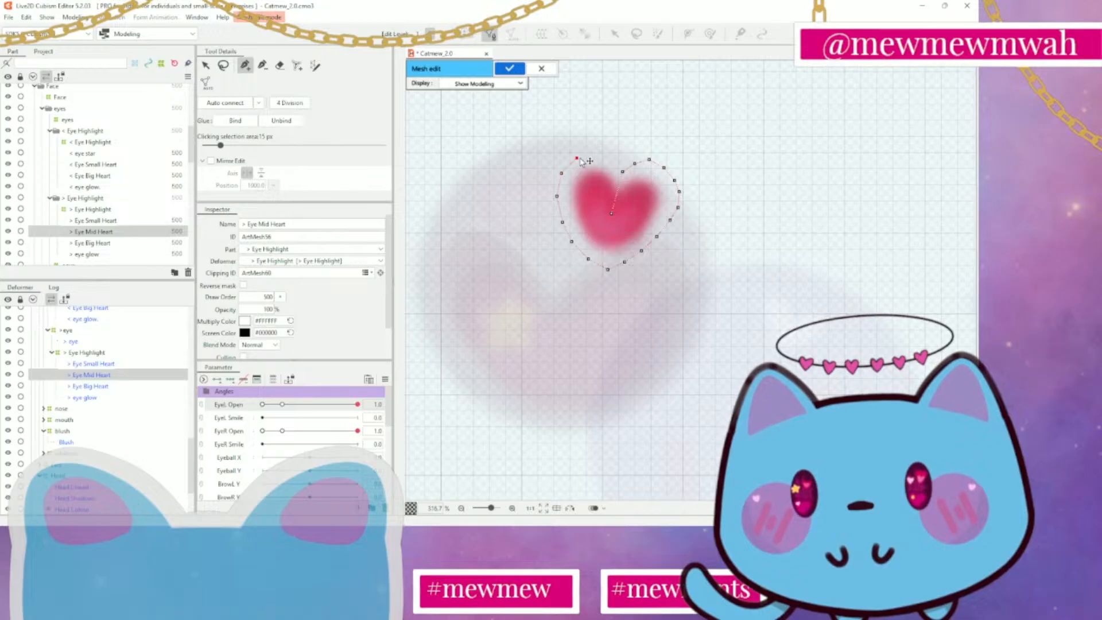
{"action": "left_click", "coordinate": [590, 150]}
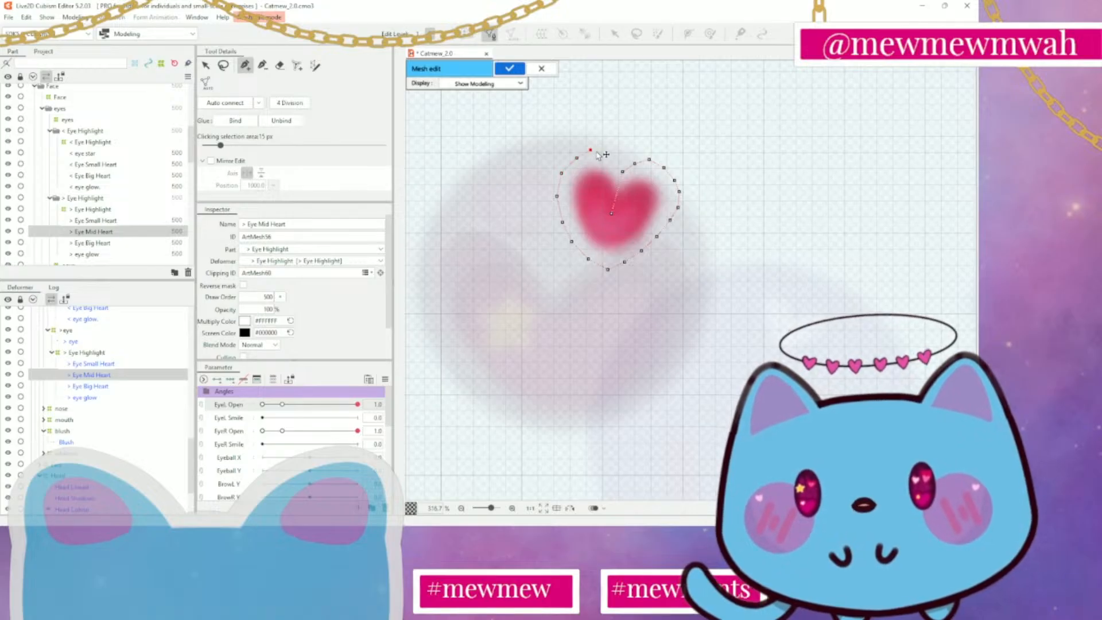
{"action": "left_click", "coordinate": [604, 153]}
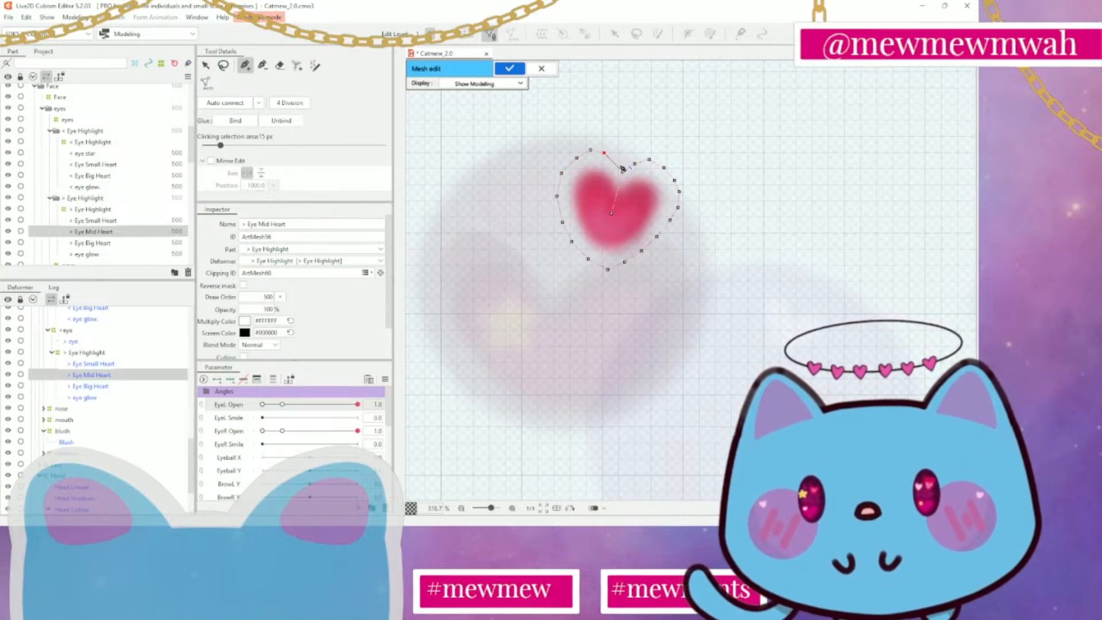
{"action": "left_click", "coordinate": [613, 161]}
{"action": "left_click", "coordinate": [623, 171]}
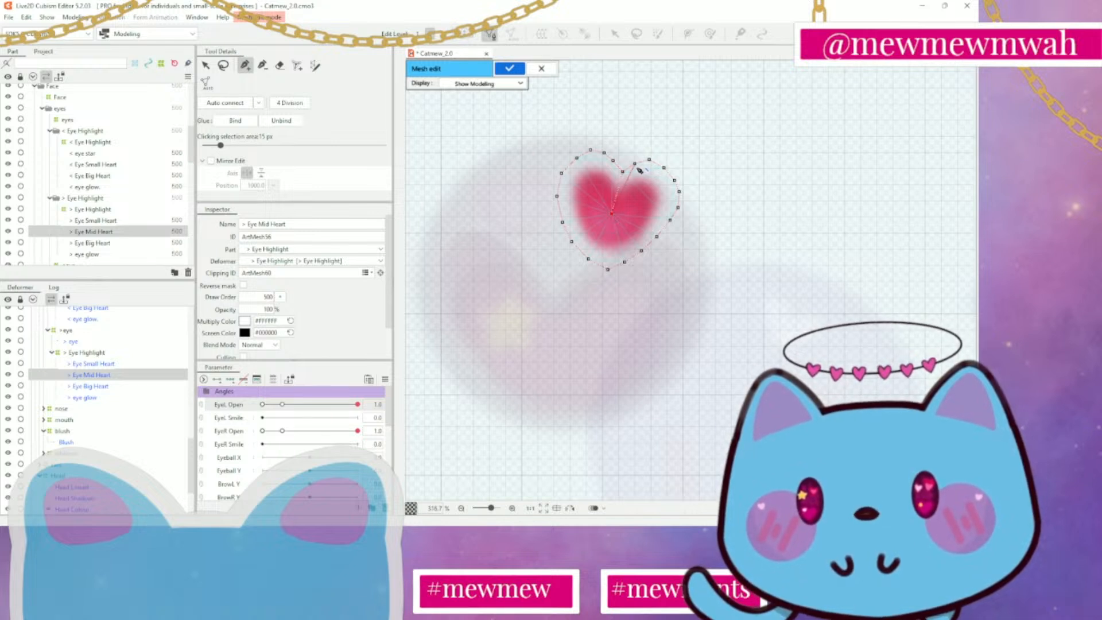
Link the mid heart's centre vertex to outline vertices at the lobes, right side and bottom tip, auto-connect the remaining points, and apply the mesh
{"action": "left_click", "coordinate": [635, 164]}
{"action": "left_click", "coordinate": [650, 160]}
{"action": "left_click", "coordinate": [611, 214]}
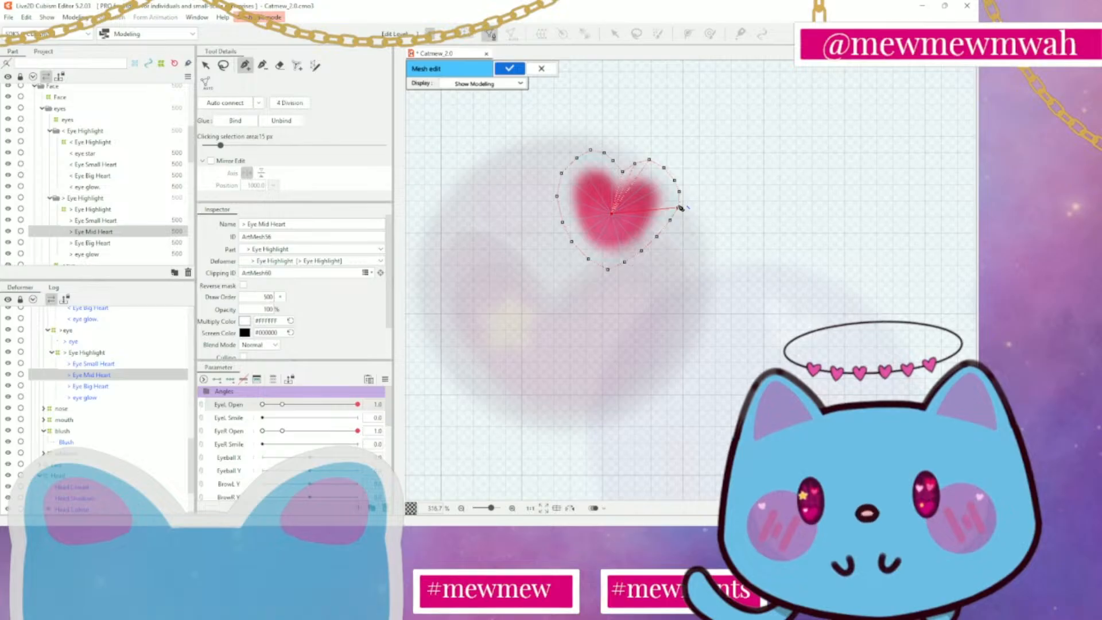
{"action": "left_click", "coordinate": [680, 207]}
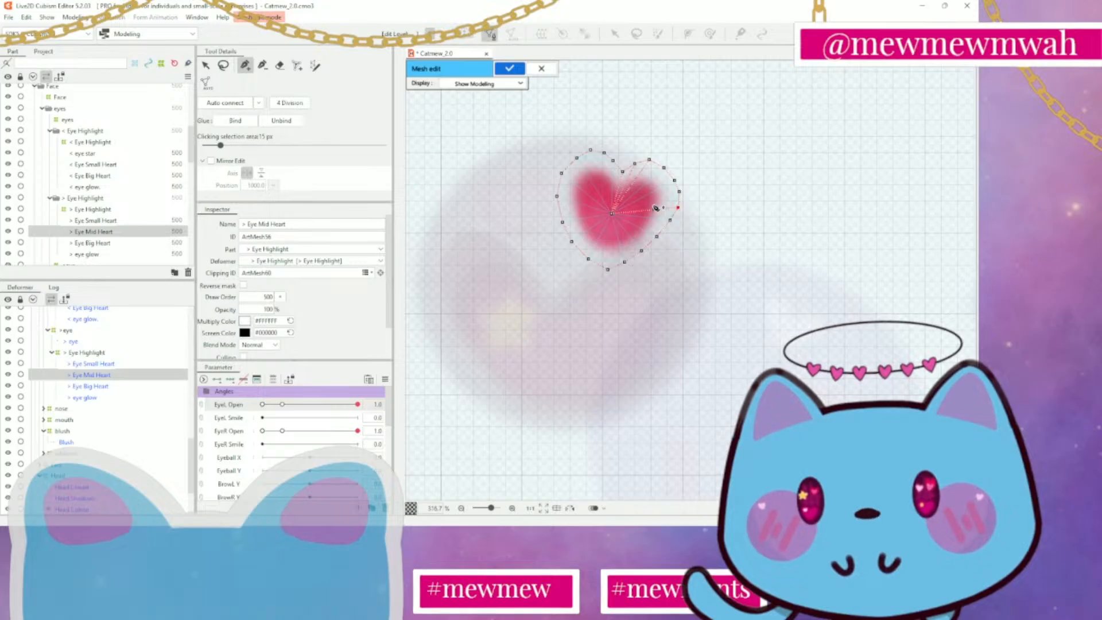
{"action": "left_click", "coordinate": [679, 191]}
{"action": "left_click", "coordinate": [612, 213]}
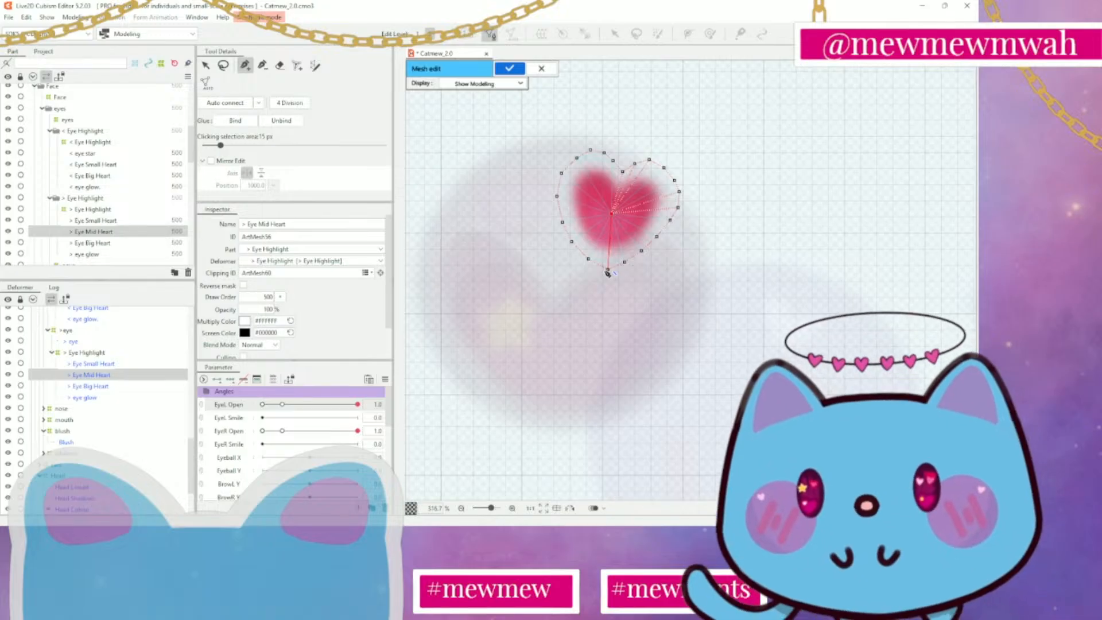
{"action": "left_click", "coordinate": [608, 271]}
{"action": "left_click", "coordinate": [612, 215]}
{"action": "left_click", "coordinate": [592, 151]}
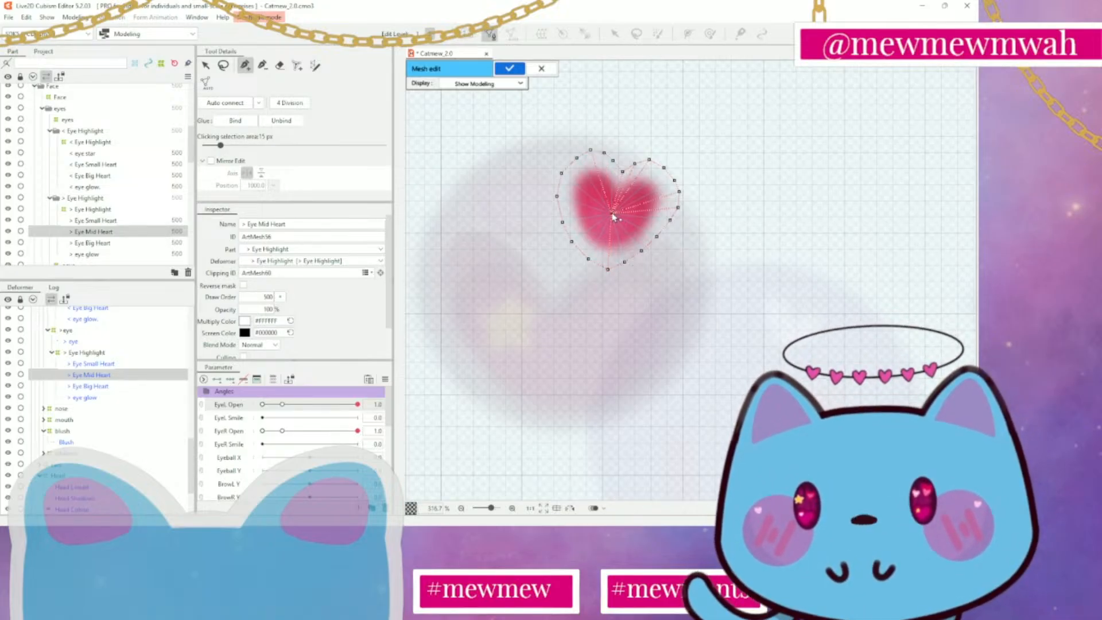
{"action": "left_click", "coordinate": [604, 153]}
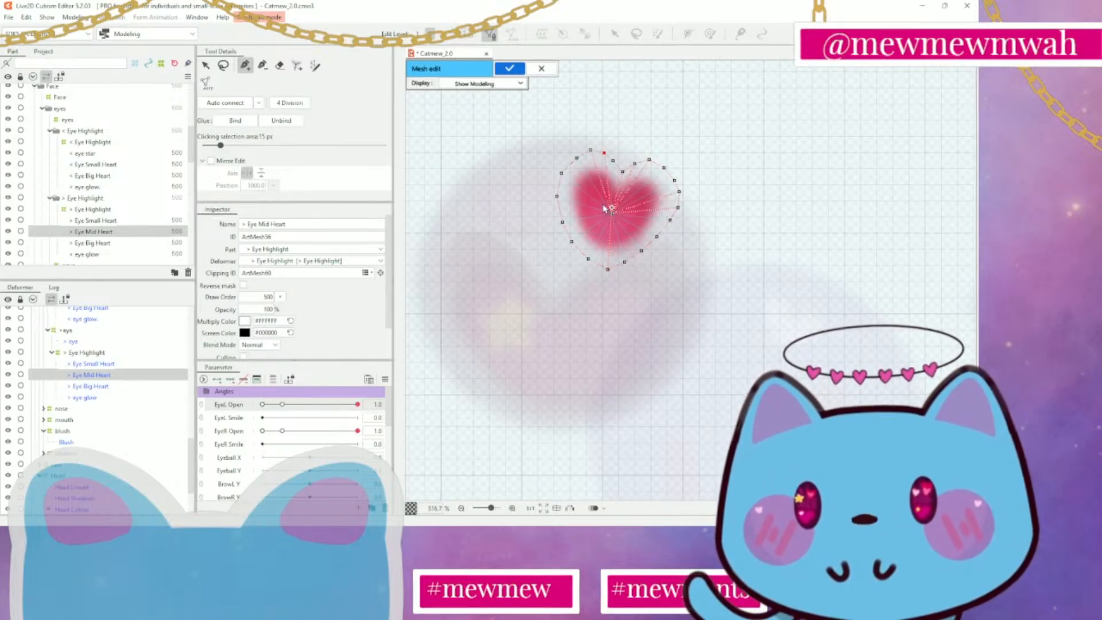
{"action": "left_click", "coordinate": [220, 105]}
{"action": "left_click", "coordinate": [509, 70]}
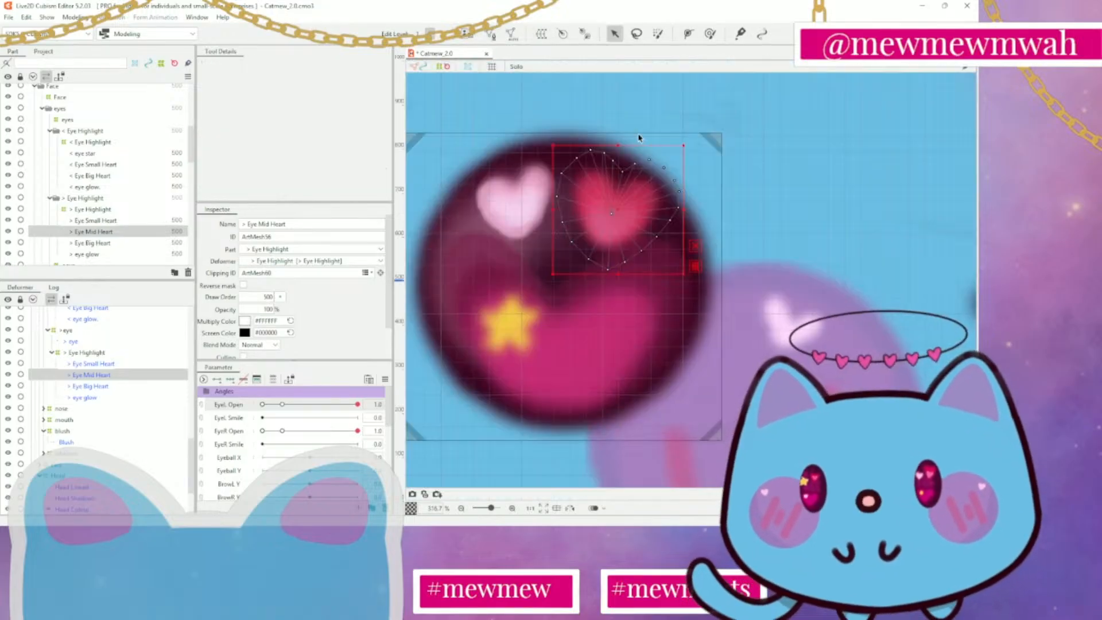
Open the > Eye Big Heart mesh for editing and erase all of its existing vertices and lines
{"action": "scroll", "coordinate": [69, 223], "scroll_direction": "down", "scroll_amount": 3}
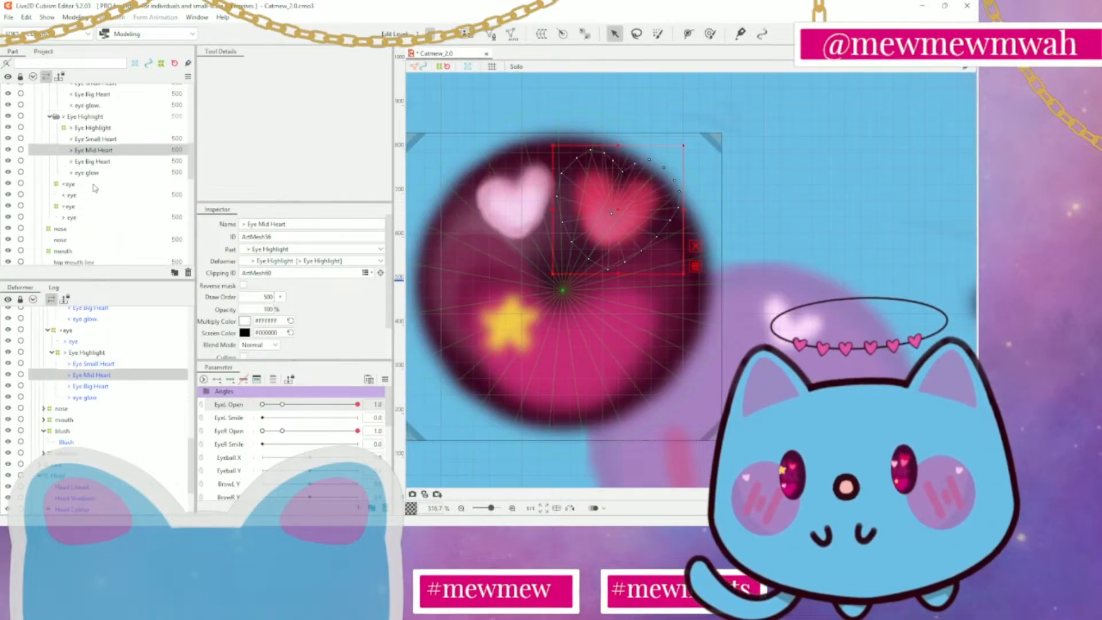
{"action": "left_click", "coordinate": [112, 161]}
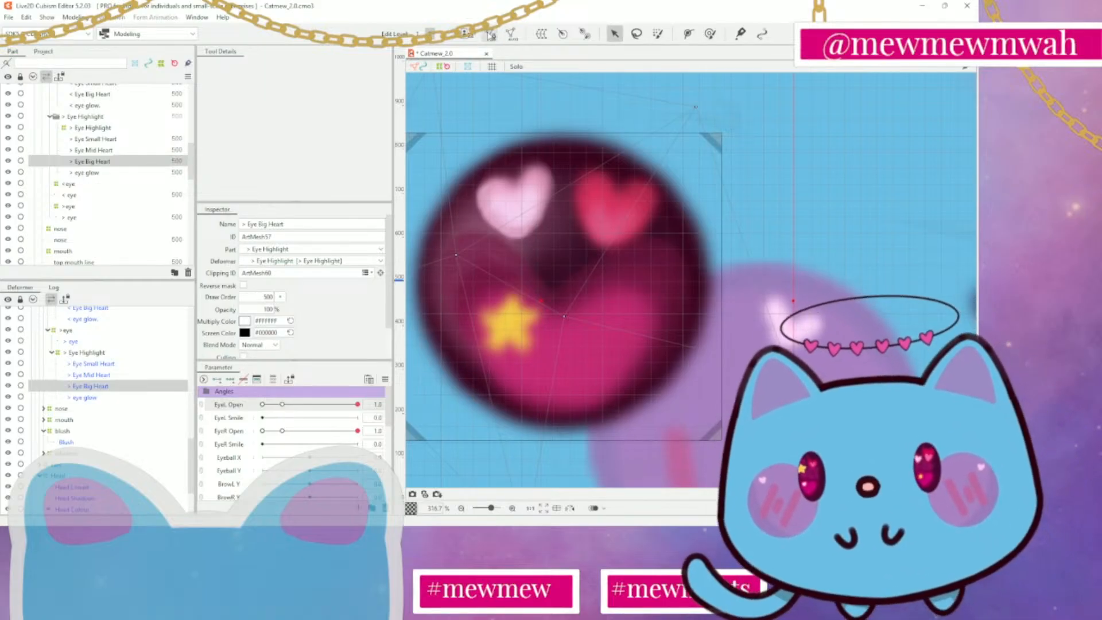
{"action": "left_click", "coordinate": [491, 33]}
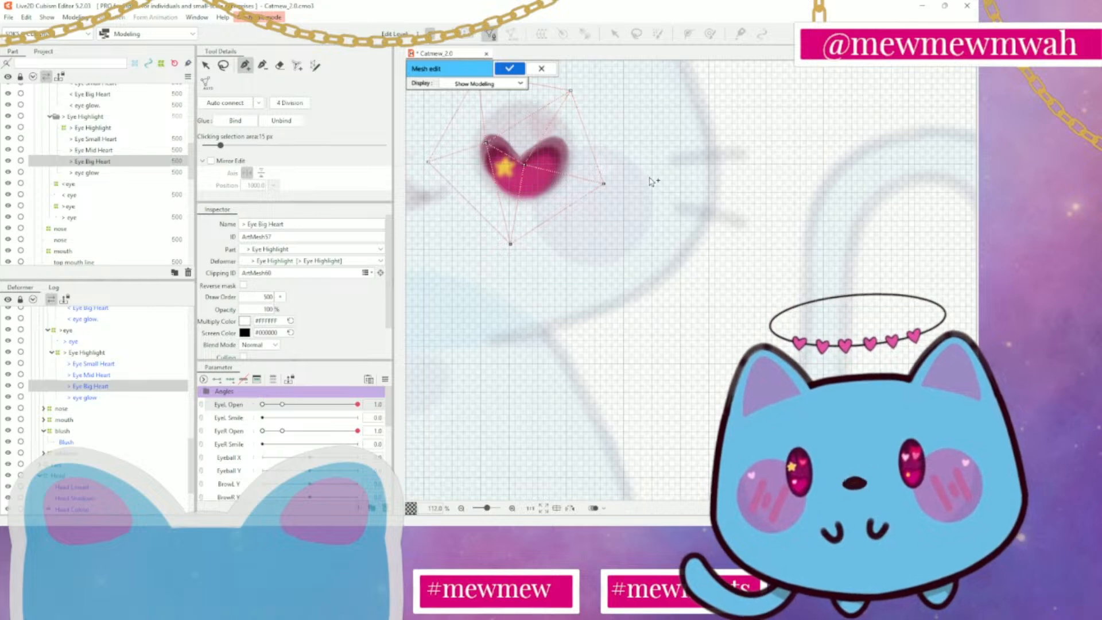
{"action": "left_click", "coordinate": [280, 64]}
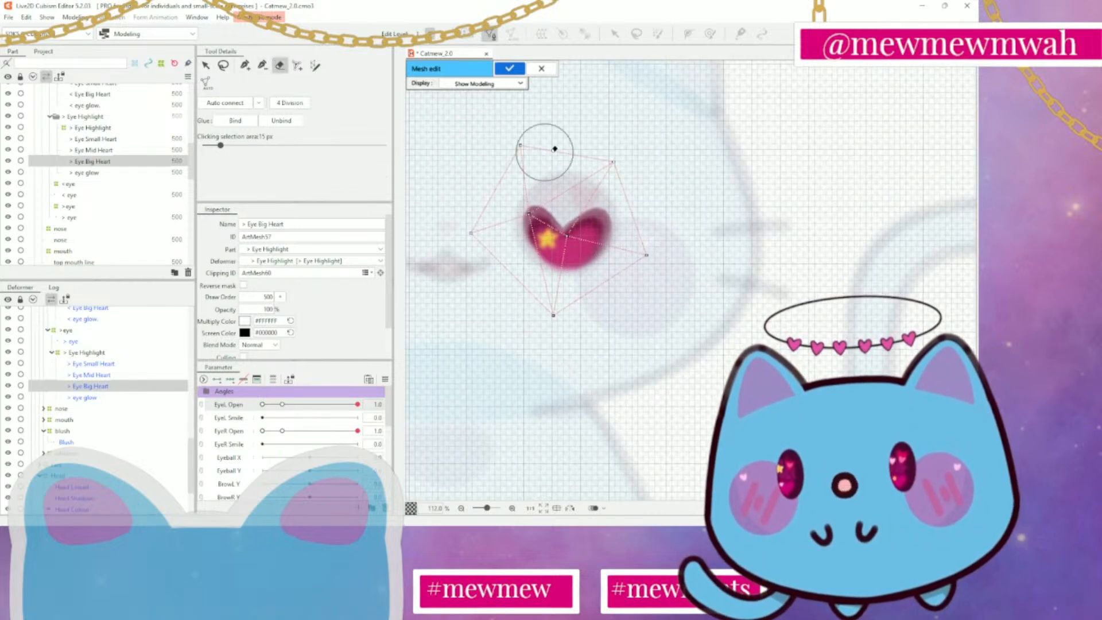
{"action": "left_click", "coordinate": [521, 145]}
{"action": "left_click", "coordinate": [461, 229]}
{"action": "mouse_move", "coordinate": [457, 233]}
{"action": "left_mouse_down"}
{"action": "mouse_move", "coordinate": [531, 324]}
{"action": "mouse_move", "coordinate": [667, 262]}
{"action": "left_mouse_up"}
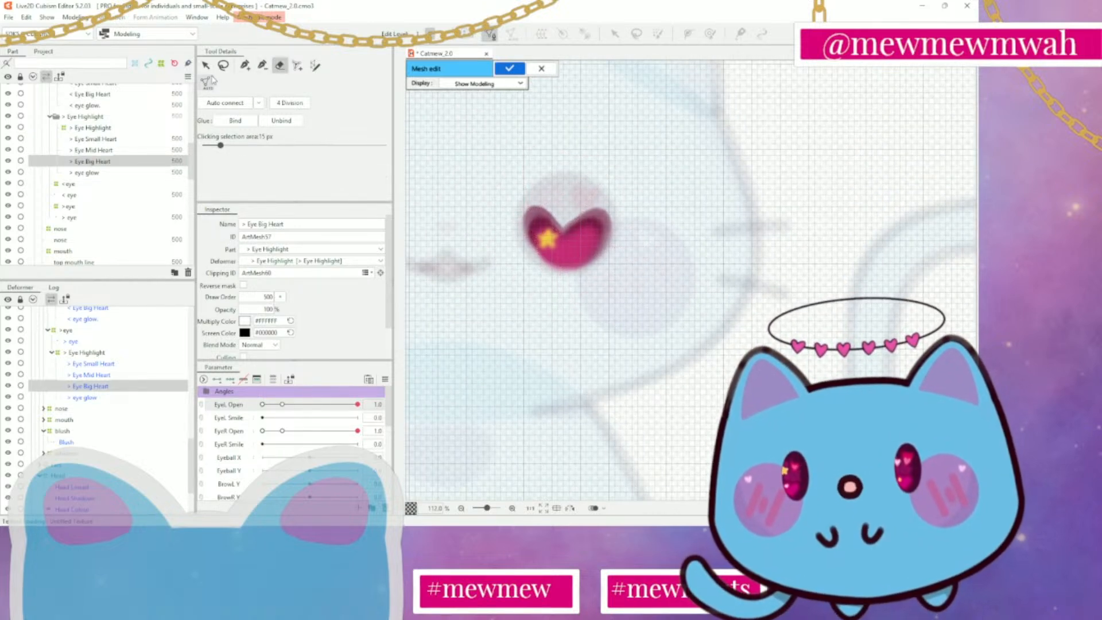
Trace a closed outline of vertices around the big heart, starting and ending just above its top notch
{"action": "left_click", "coordinate": [245, 65]}
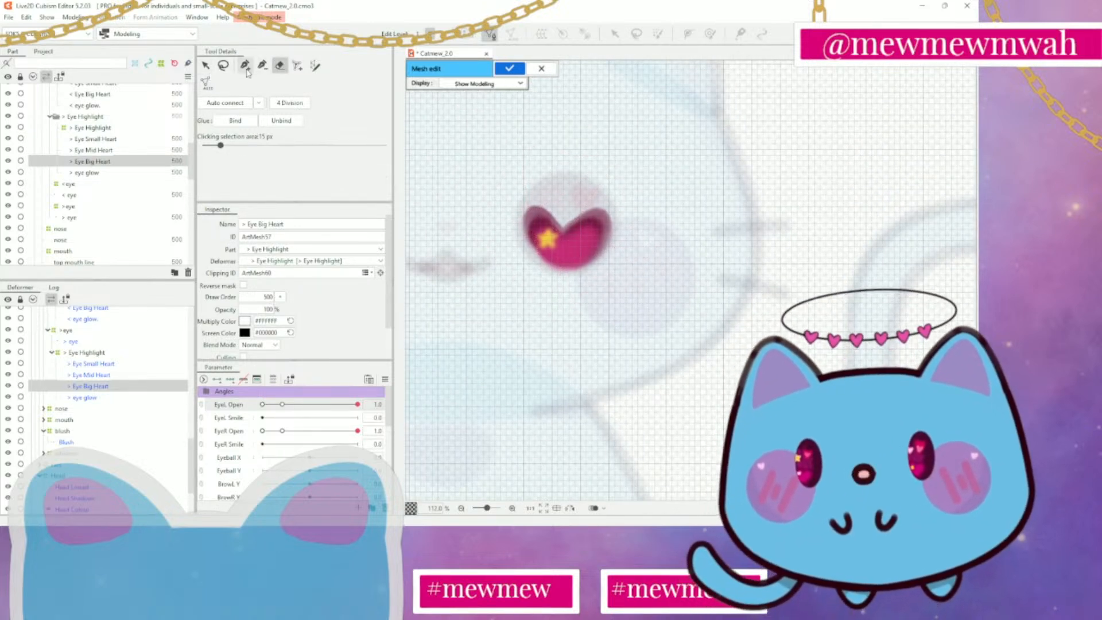
{"action": "left_click", "coordinate": [562, 210]}
{"action": "left_click", "coordinate": [577, 201]}
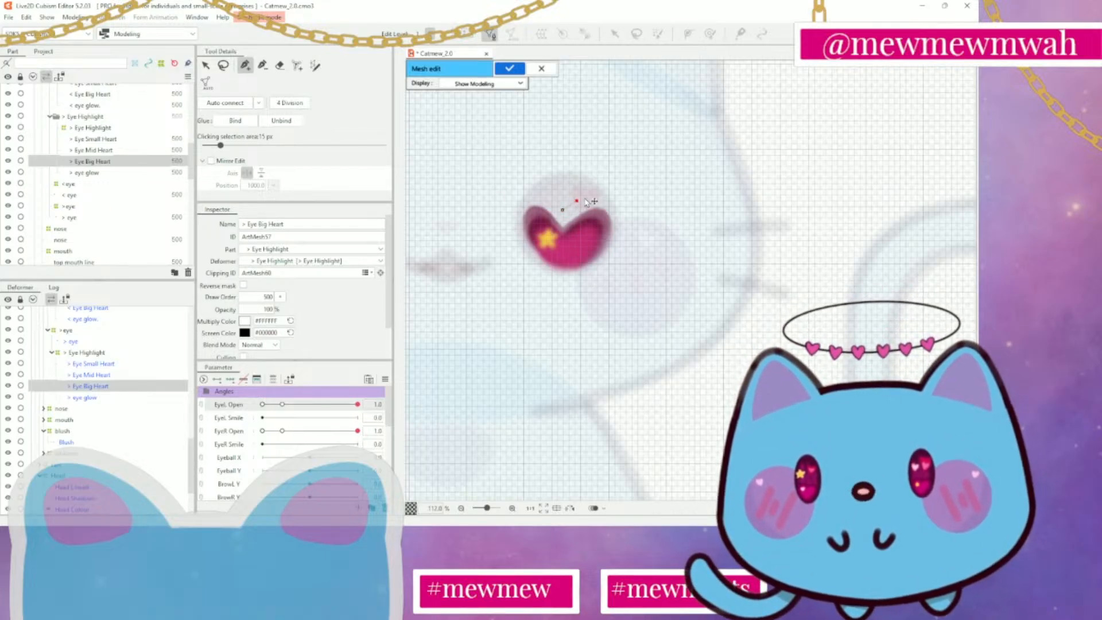
{"action": "left_click", "coordinate": [592, 194]}
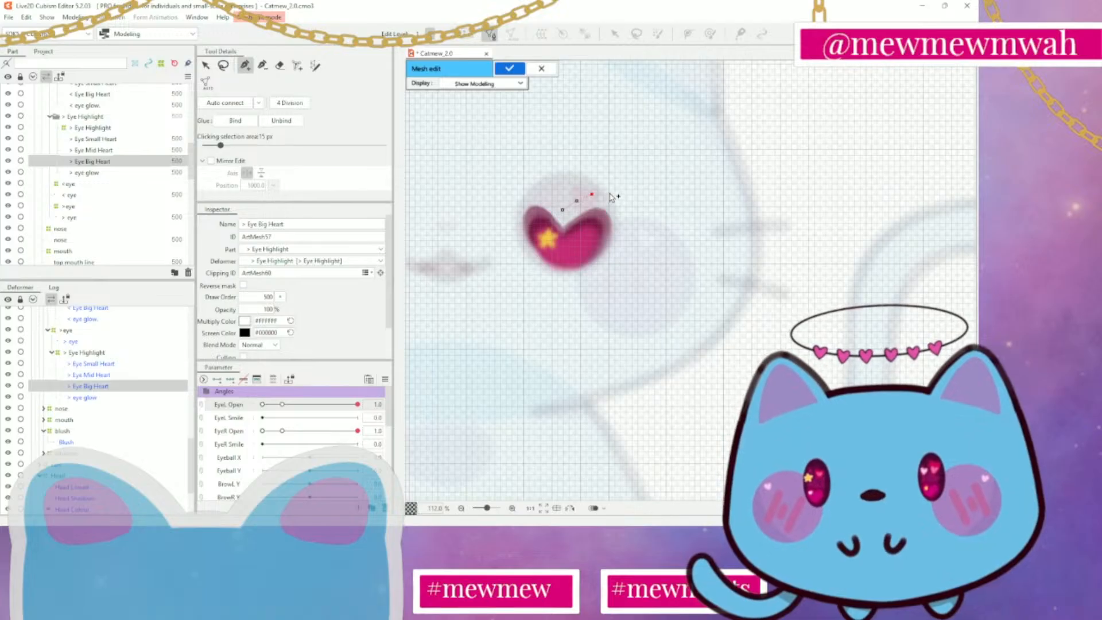
{"action": "left_click", "coordinate": [609, 192]}
{"action": "left_click", "coordinate": [616, 199]}
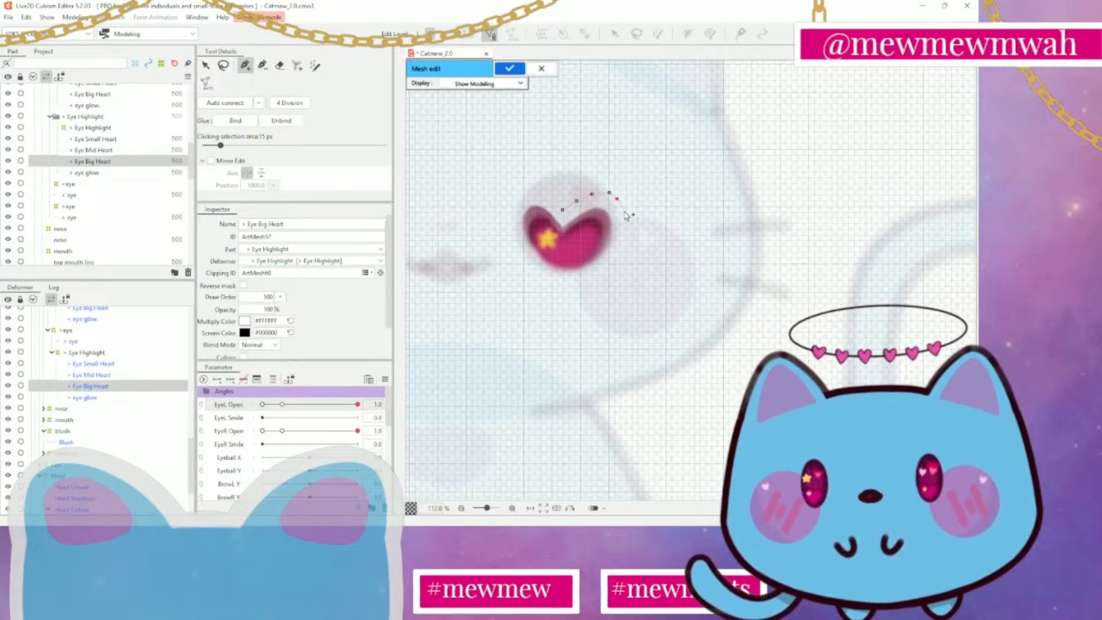
{"action": "left_click", "coordinate": [622, 212]}
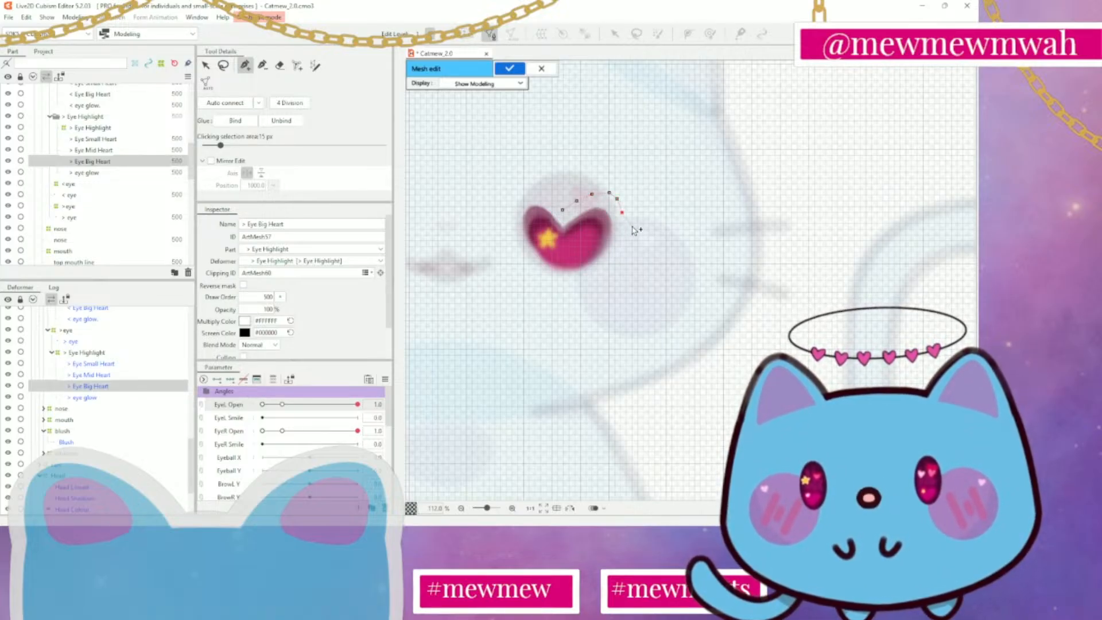
{"action": "left_click", "coordinate": [626, 225]}
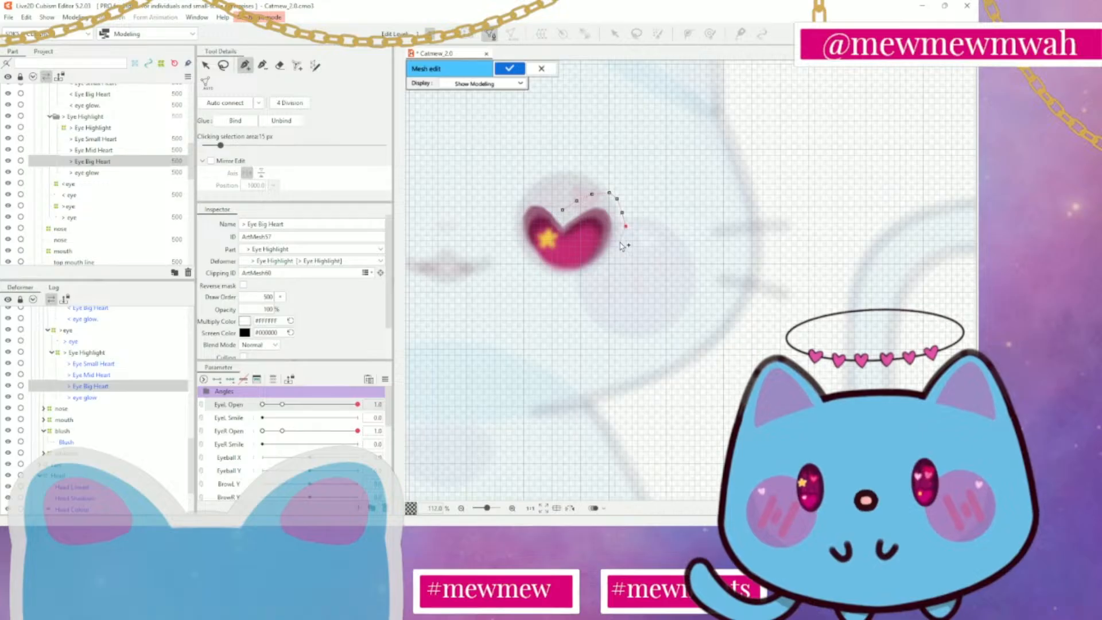
{"action": "left_click", "coordinate": [621, 243]}
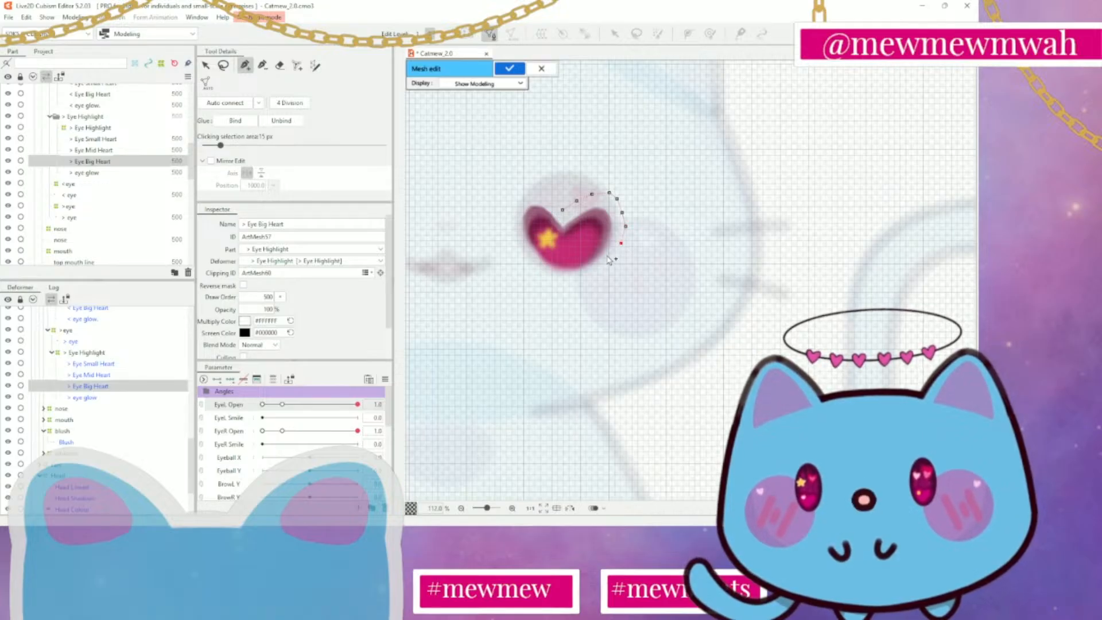
{"action": "left_click", "coordinate": [609, 258]}
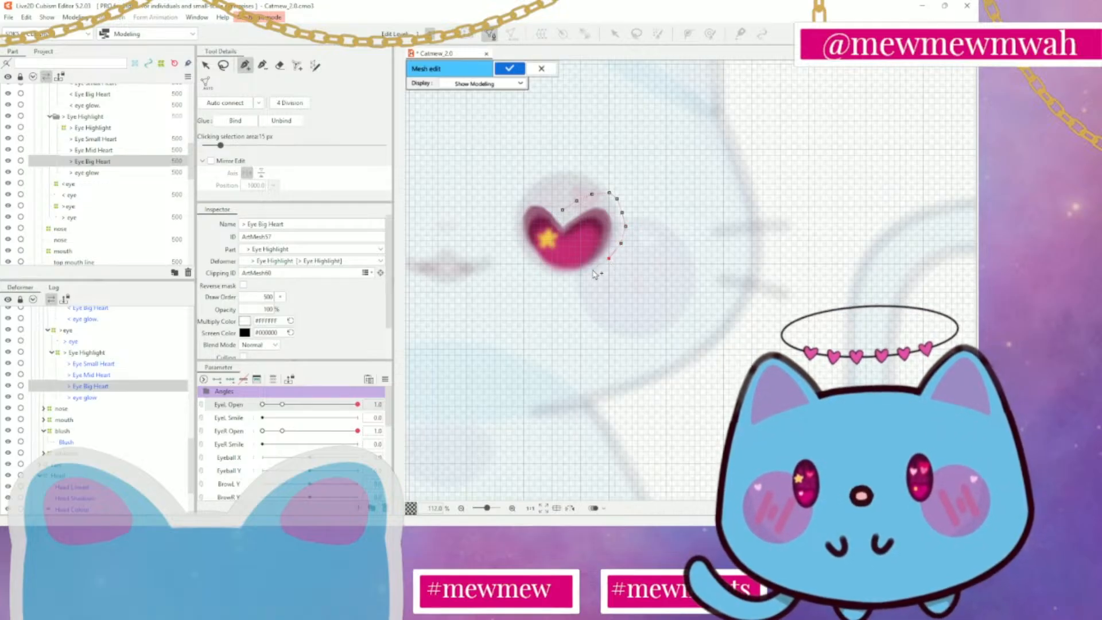
{"action": "left_click", "coordinate": [592, 274]}
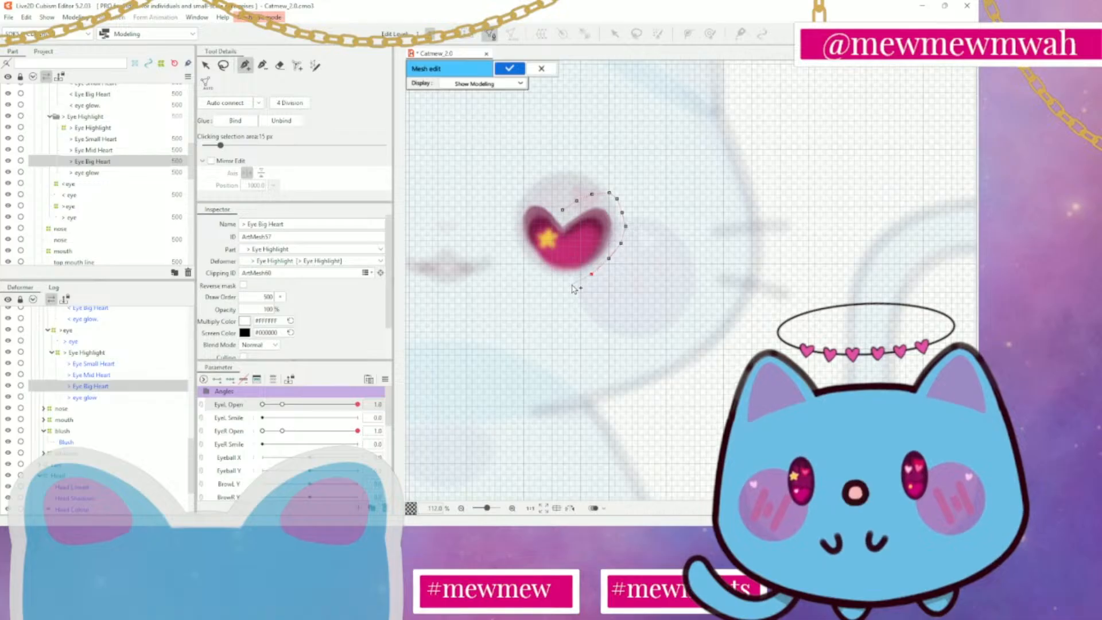
{"action": "left_click", "coordinate": [576, 282]}
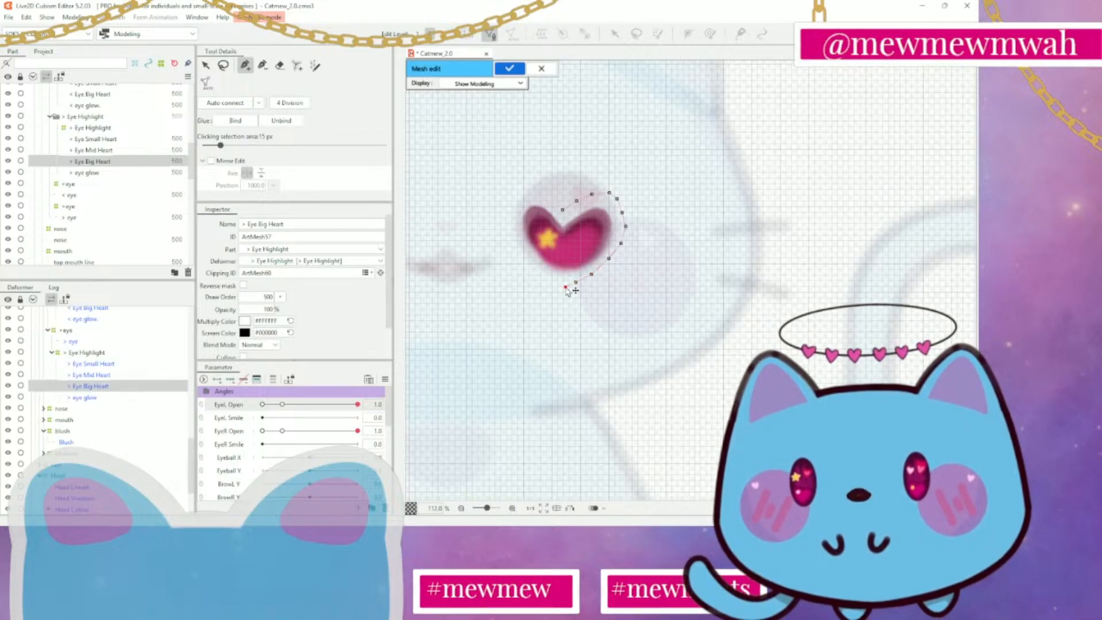
{"action": "left_click", "coordinate": [566, 287]}
{"action": "left_click", "coordinate": [549, 279]}
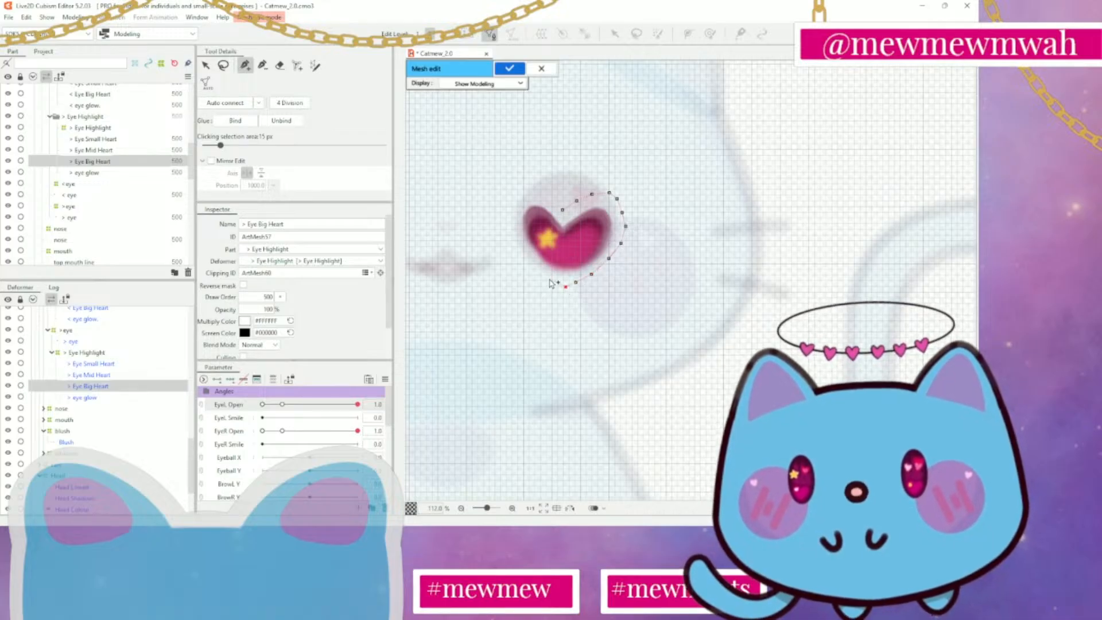
{"action": "left_click", "coordinate": [521, 255]}
{"action": "left_click", "coordinate": [511, 242]}
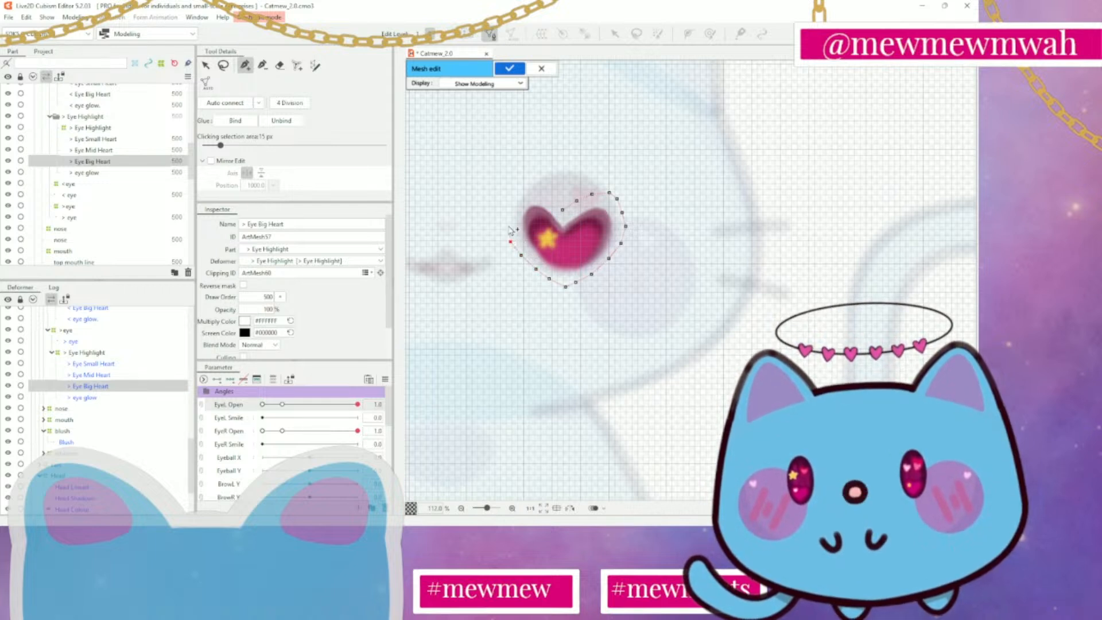
{"action": "left_click", "coordinate": [506, 222]}
{"action": "left_click", "coordinate": [509, 206]}
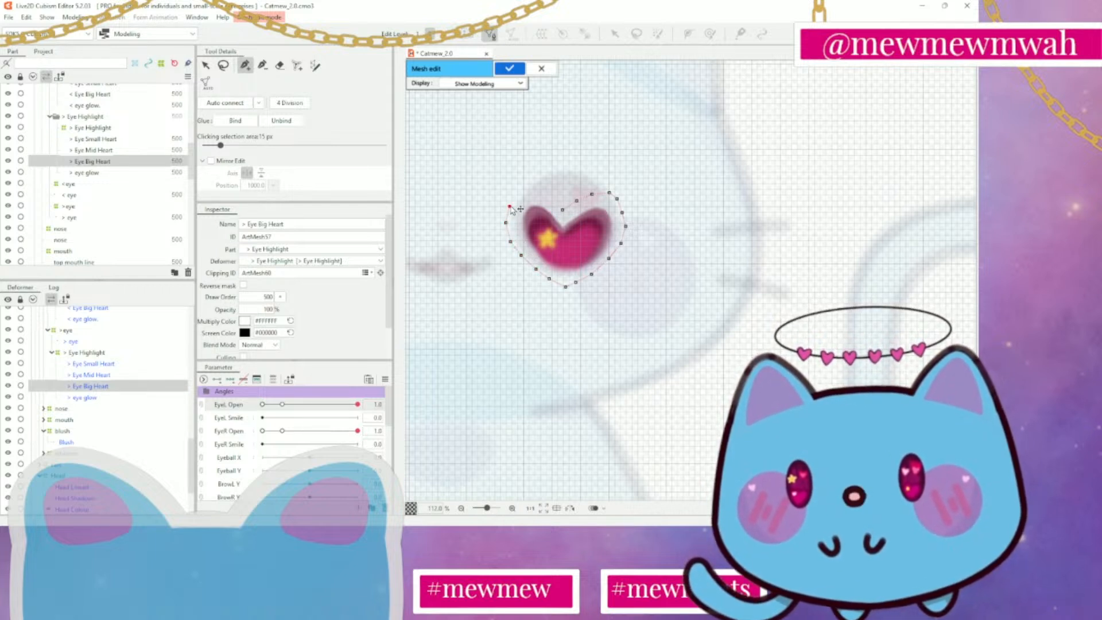
{"action": "left_click", "coordinate": [519, 191]}
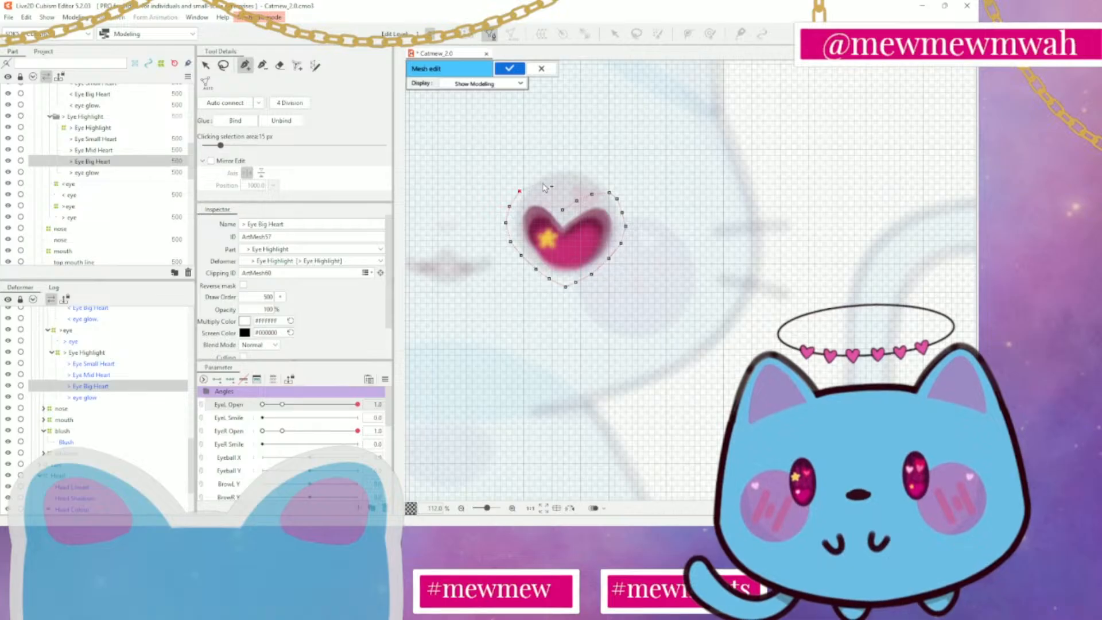
{"action": "left_click", "coordinate": [535, 190]}
{"action": "left_click", "coordinate": [547, 198]}
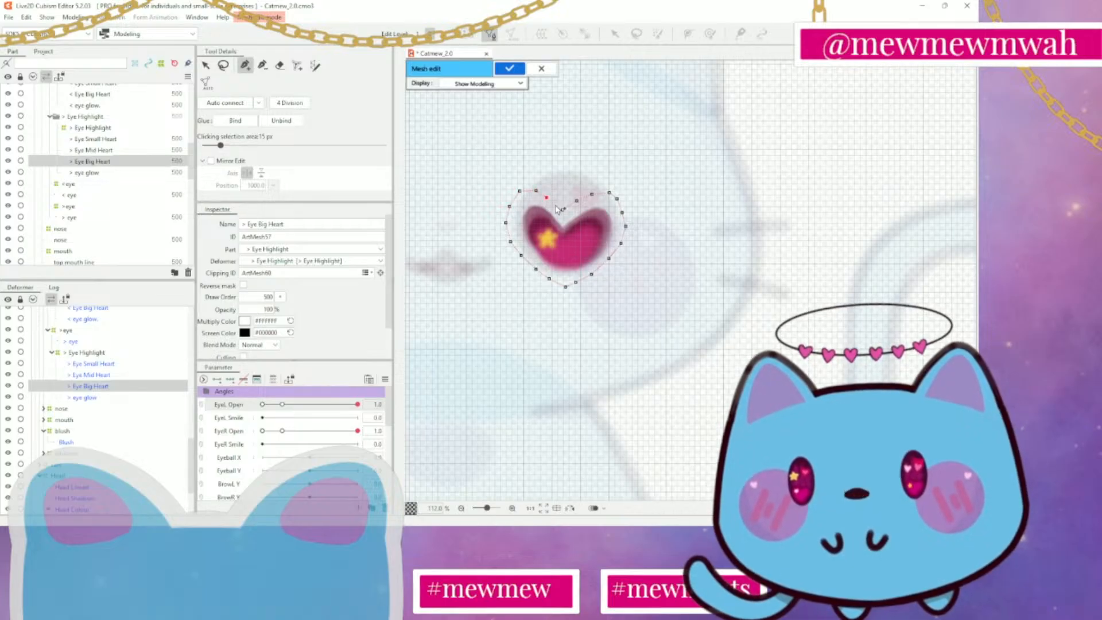
{"action": "left_click", "coordinate": [562, 209]}
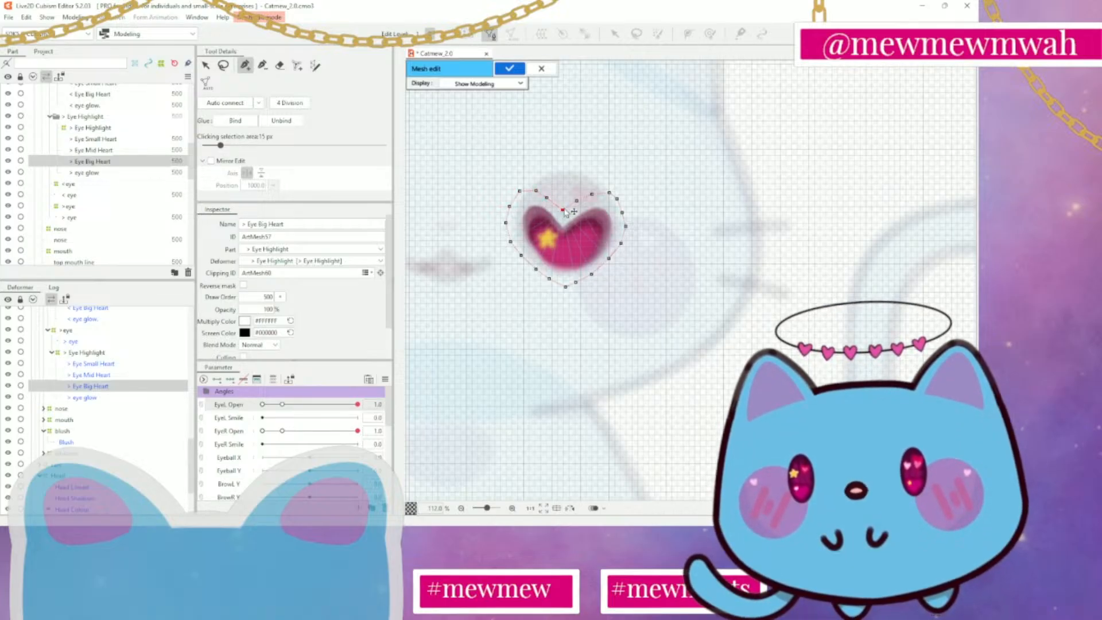
Add a vertex in the centre of the big heart, linked to the outline vertices at the top notch and bottom tip
{"action": "left_click", "coordinate": [564, 244]}
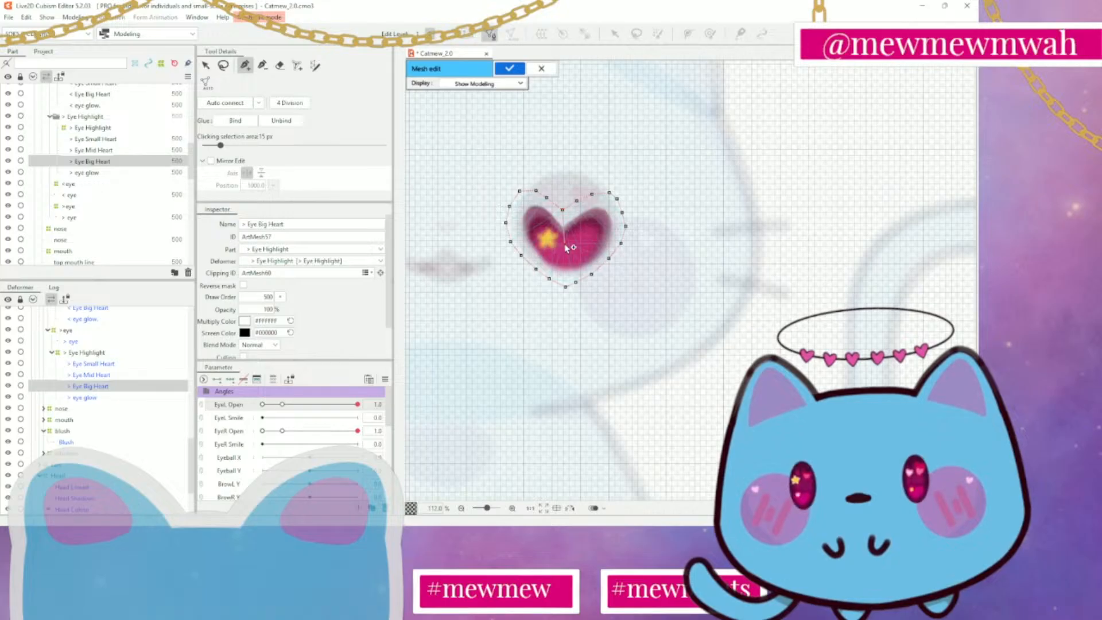
{"action": "left_click", "coordinate": [566, 286]}
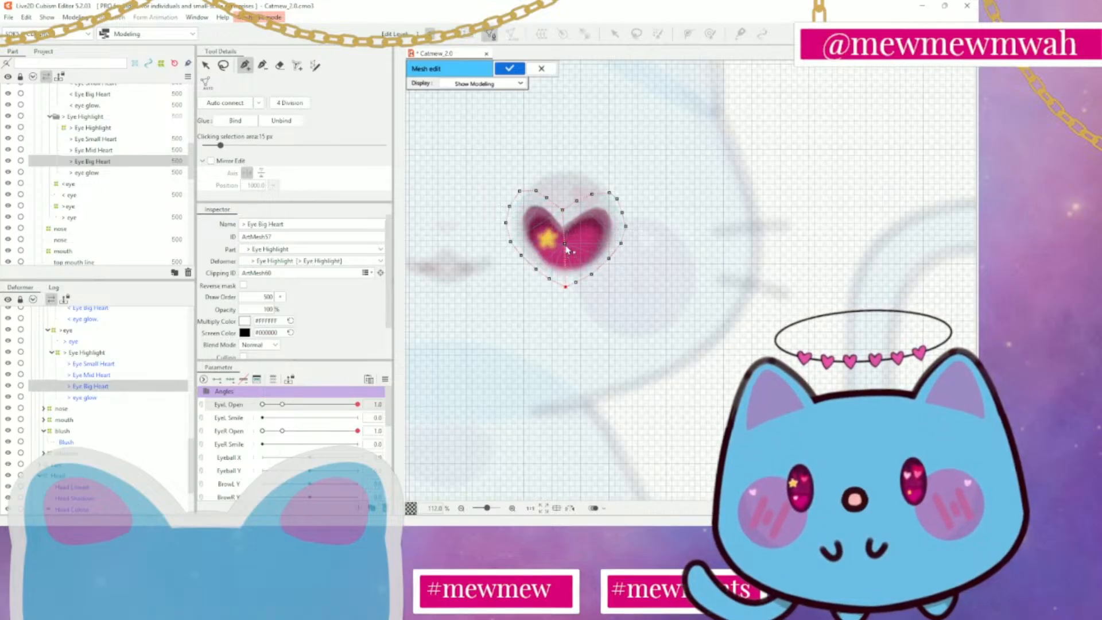
{"action": "left_click", "coordinate": [565, 244]}
Link the big heart's centre vertex to outline vertices on both lobes and the right side, auto-connect the remaining points, and apply the mesh
{"action": "left_click", "coordinate": [617, 198]}
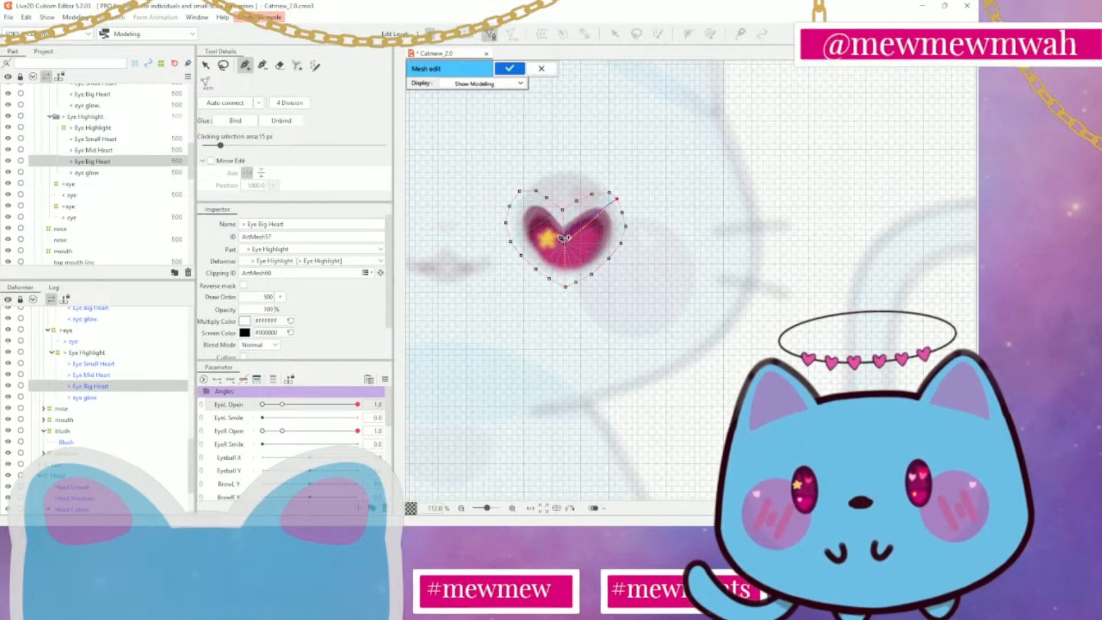
{"action": "left_click", "coordinate": [592, 194]}
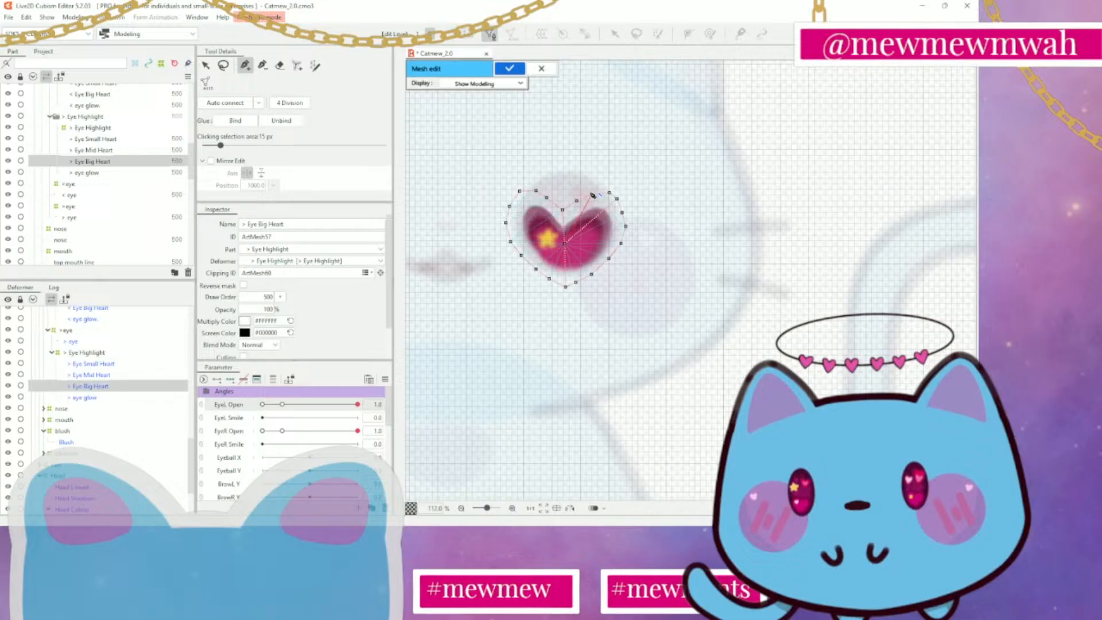
{"action": "left_click", "coordinate": [566, 244]}
{"action": "left_click", "coordinate": [609, 193]}
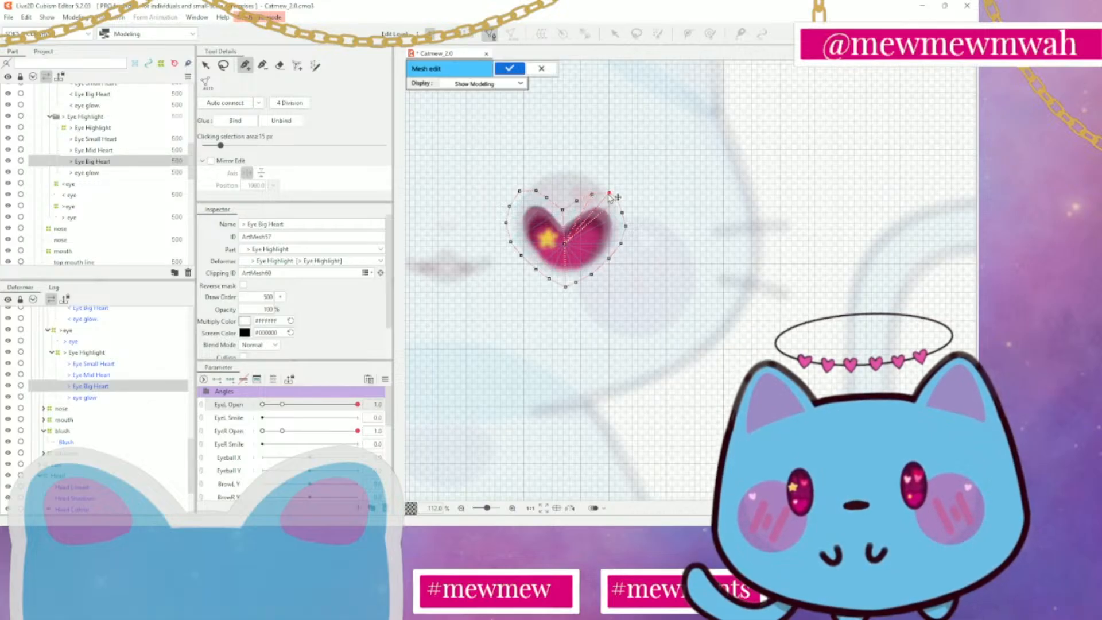
{"action": "left_click", "coordinate": [626, 227]}
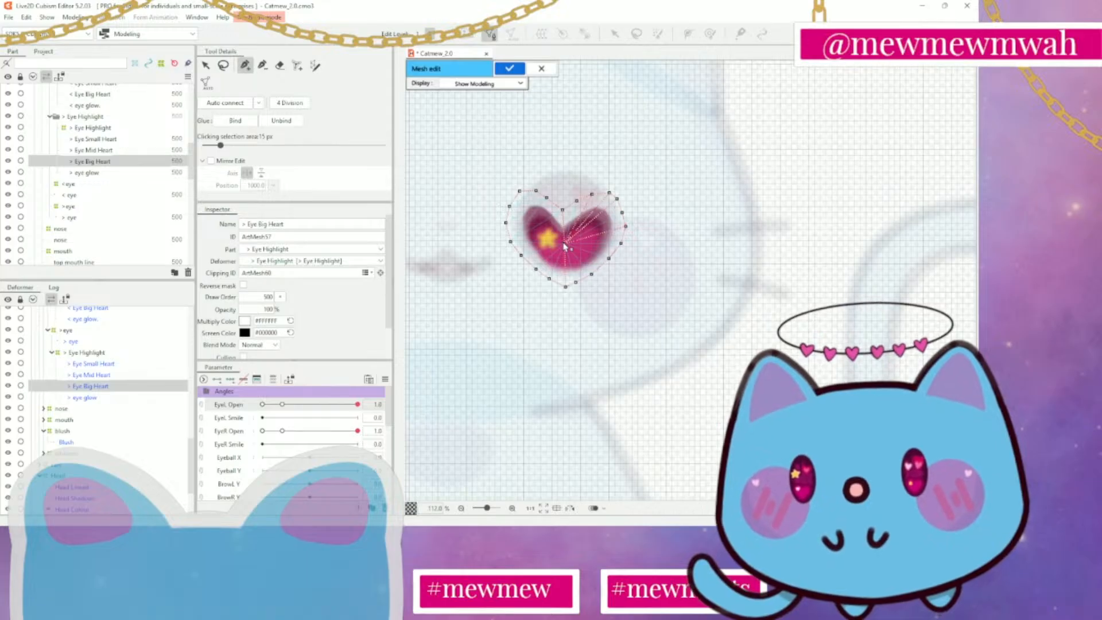
{"action": "left_click", "coordinate": [519, 191]}
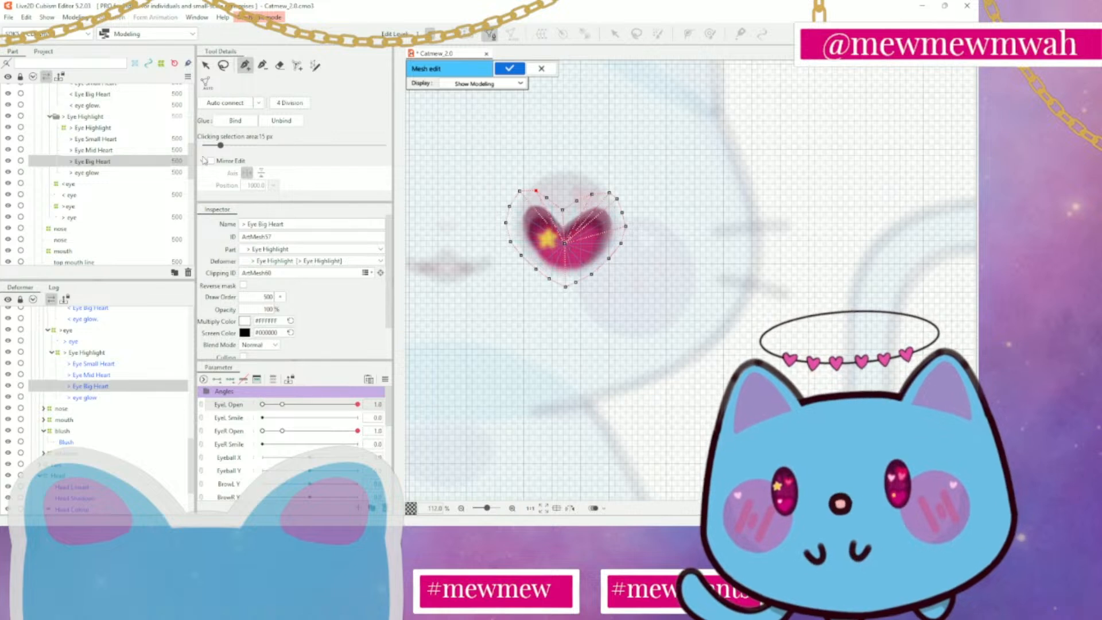
{"action": "left_click", "coordinate": [231, 104]}
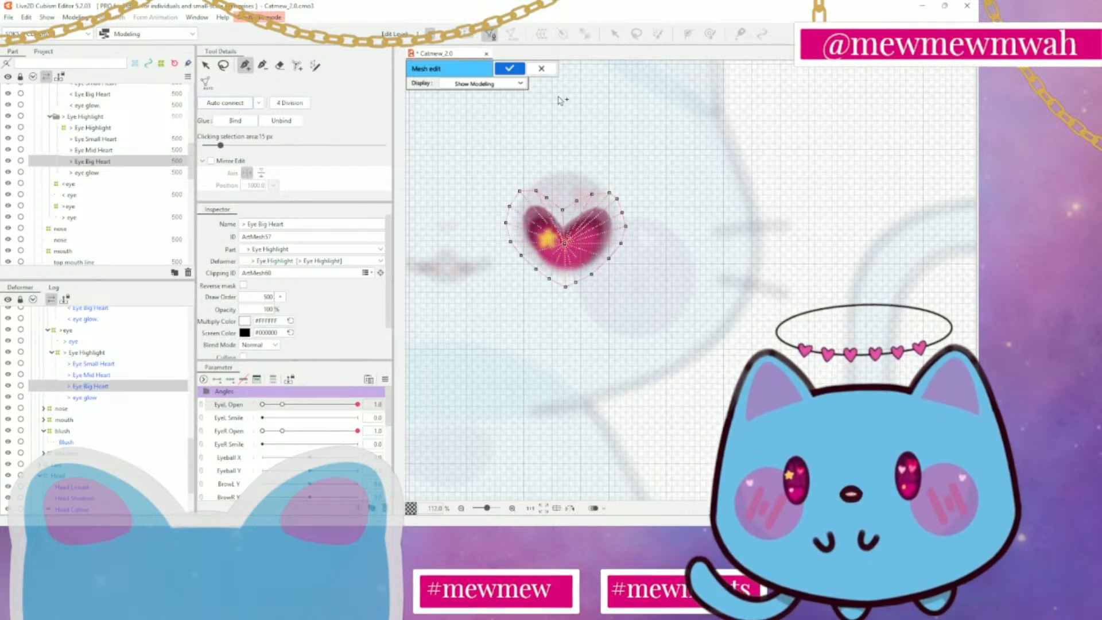
{"action": "left_click", "coordinate": [509, 68]}
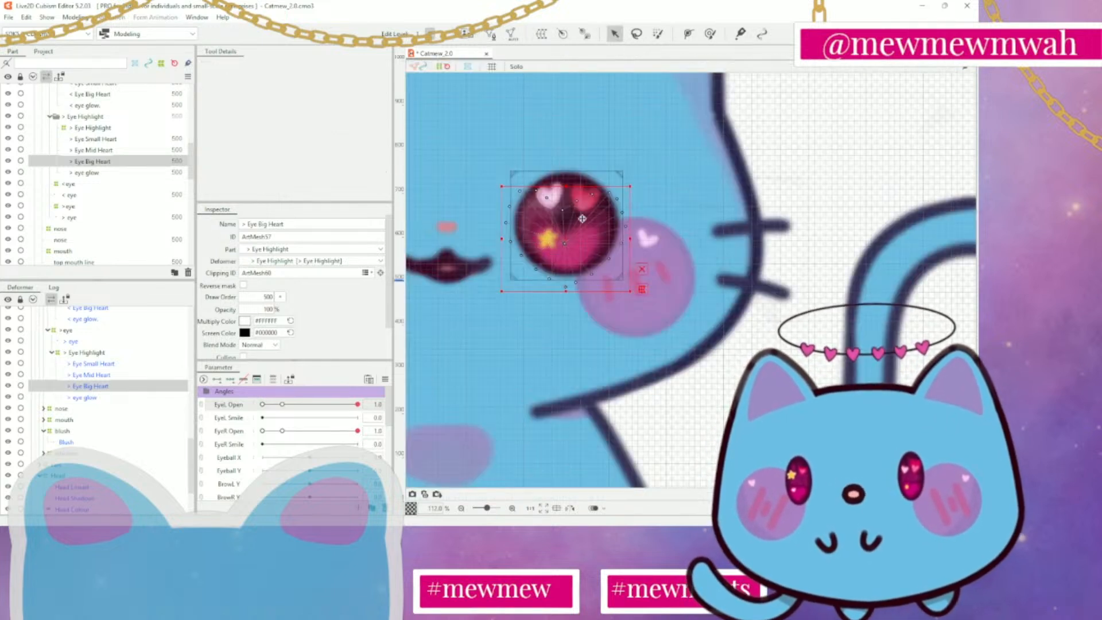
Open the > eye glow mesh for editing and erase all of its existing vertices and lines
{"action": "left_click", "coordinate": [80, 173]}
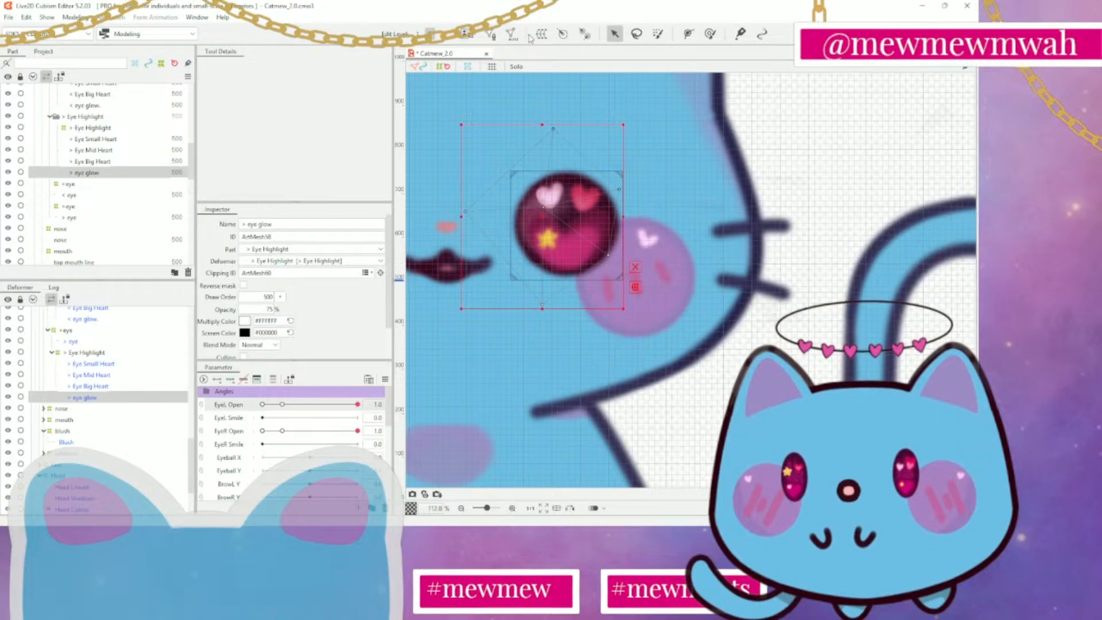
{"action": "left_click", "coordinate": [490, 34]}
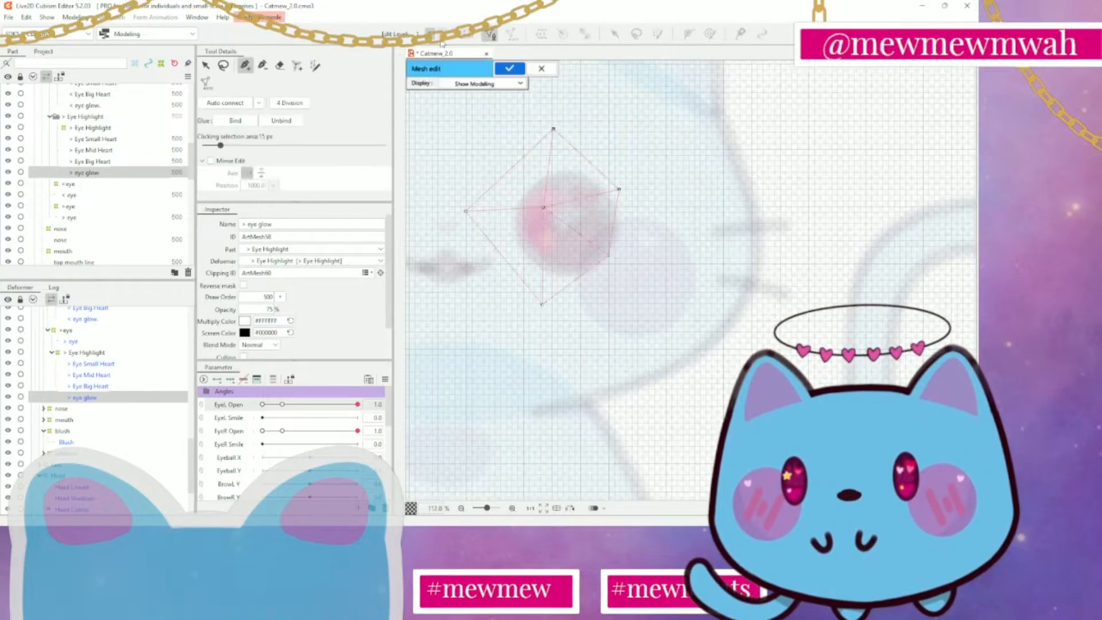
{"action": "left_click", "coordinate": [280, 65]}
{"action": "mouse_move", "coordinate": [554, 125]}
{"action": "left_mouse_down"}
{"action": "mouse_move", "coordinate": [686, 229]}
{"action": "mouse_move", "coordinate": [511, 284]}
{"action": "mouse_move", "coordinate": [589, 233]}
{"action": "mouse_move", "coordinate": [559, 199]}
{"action": "left_mouse_up"}
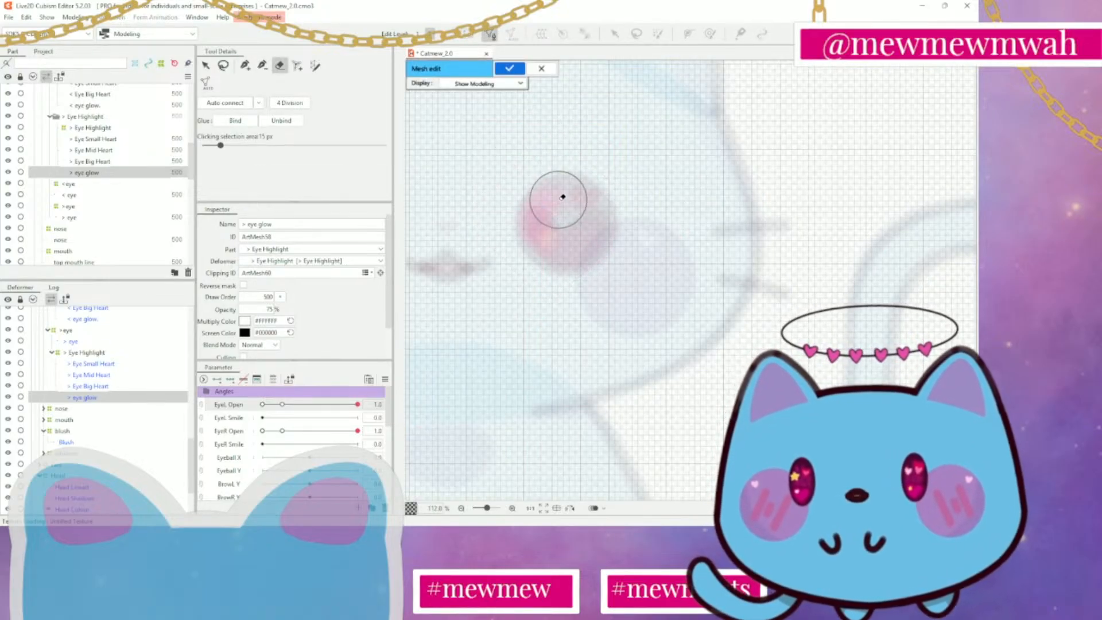
Trace a closed outline of mesh vertices around the round eye glow and adjust the vertices where the outline closes at its top
{"action": "left_click", "coordinate": [245, 66]}
{"action": "scroll", "coordinate": [558, 185], "scroll_direction": "up", "scroll_amount": 2}
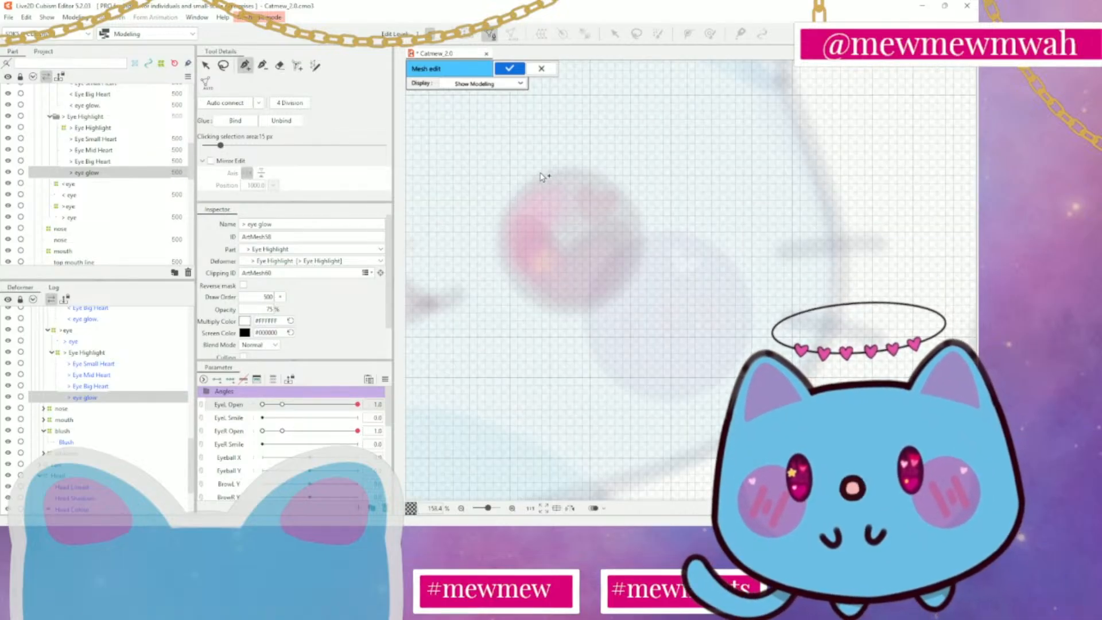
{"action": "left_click_drag", "start_coordinate": [540, 173], "coordinate": [597, 172]}
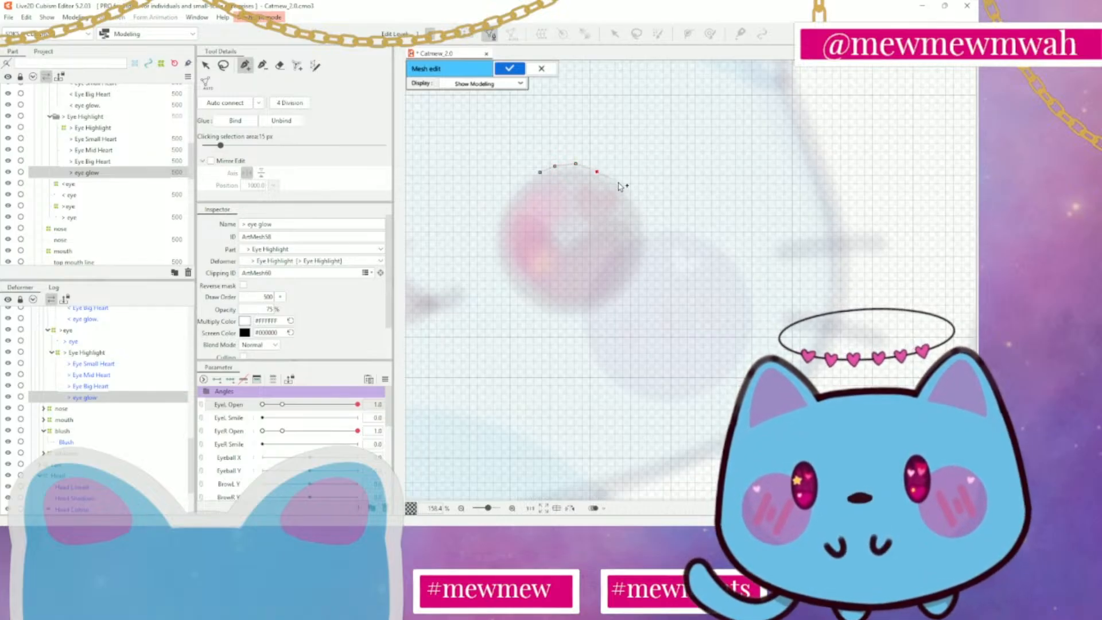
{"action": "left_click", "coordinate": [618, 182]}
{"action": "left_click", "coordinate": [632, 200]}
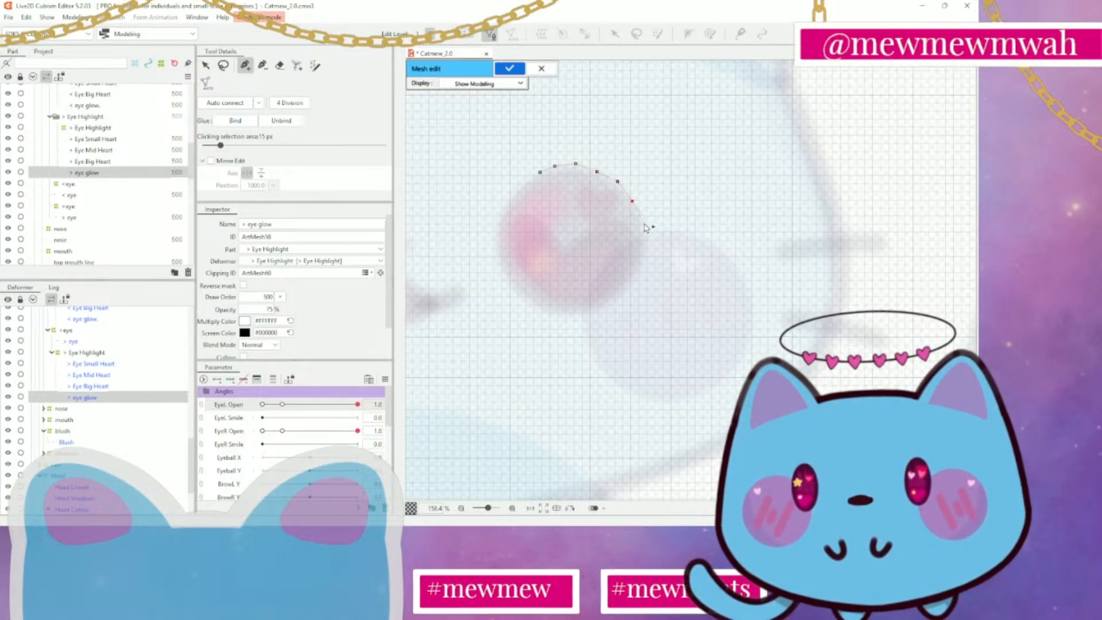
{"action": "left_click", "coordinate": [642, 225]}
{"action": "left_click", "coordinate": [641, 246]}
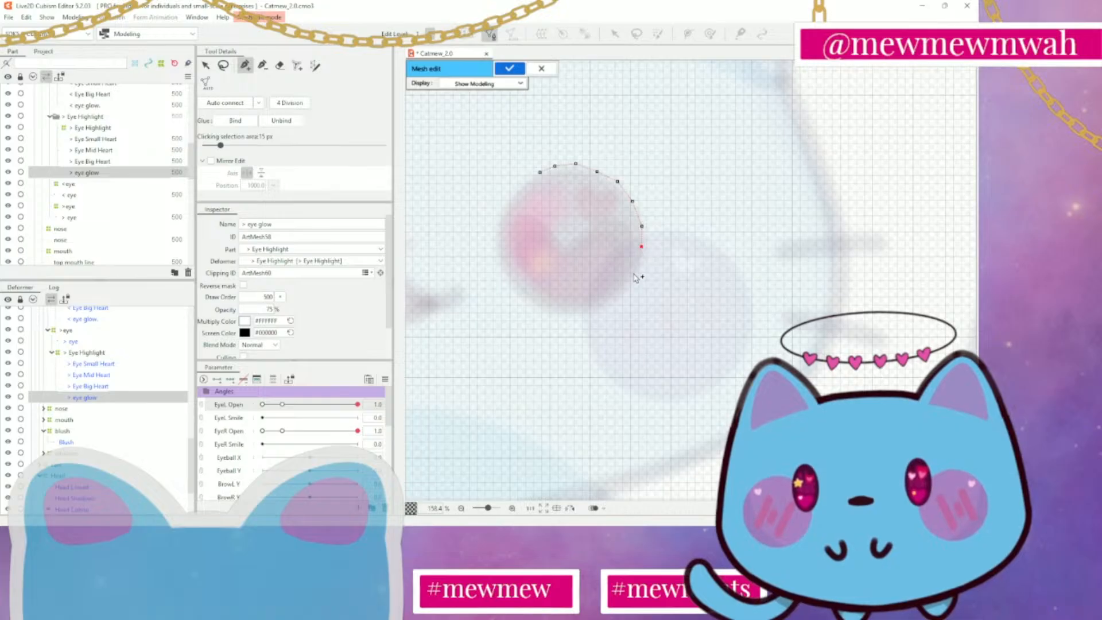
{"action": "left_click", "coordinate": [633, 273]}
{"action": "left_click", "coordinate": [619, 291]}
{"action": "left_click", "coordinate": [603, 305]}
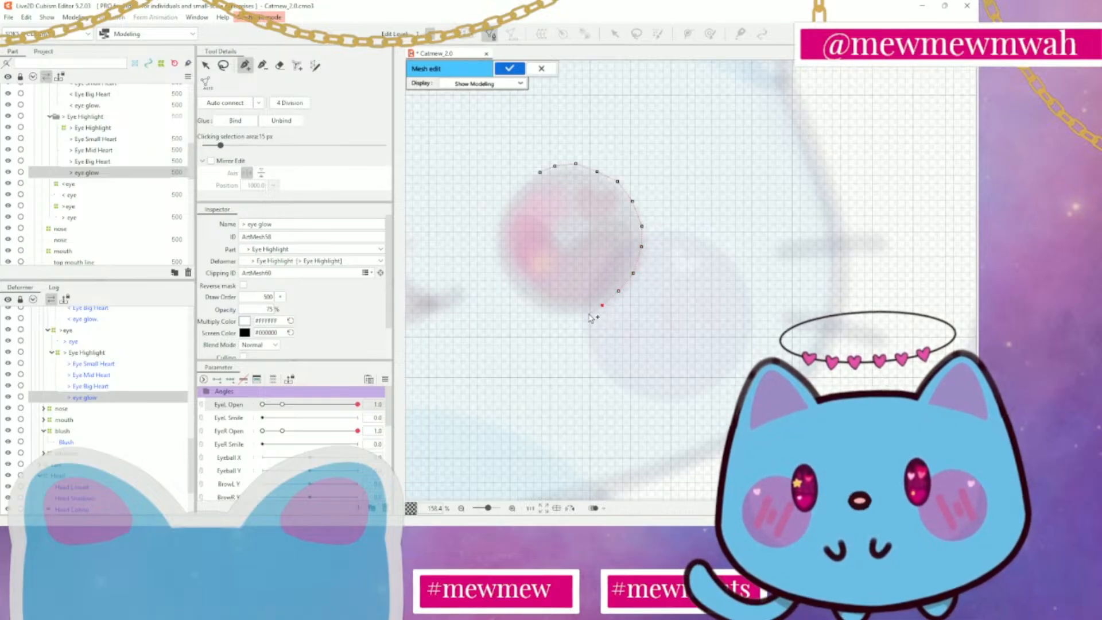
{"action": "left_click", "coordinate": [588, 313]}
{"action": "left_click", "coordinate": [568, 314]}
{"action": "left_click", "coordinate": [550, 309]}
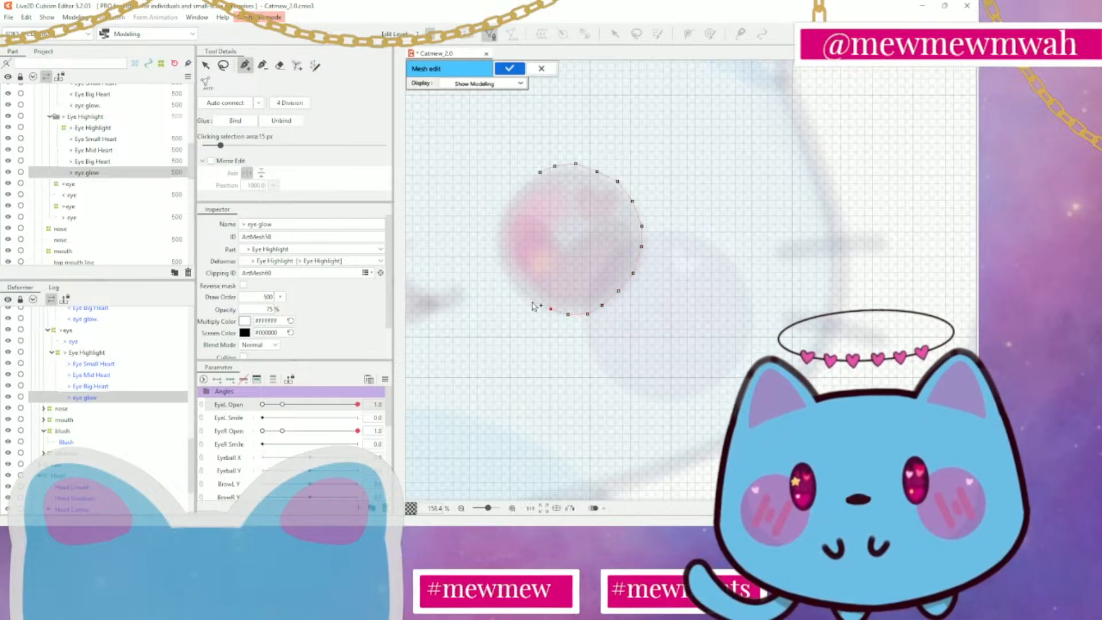
{"action": "left_click", "coordinate": [532, 301]}
{"action": "left_click", "coordinate": [512, 287]}
{"action": "left_click", "coordinate": [497, 262]}
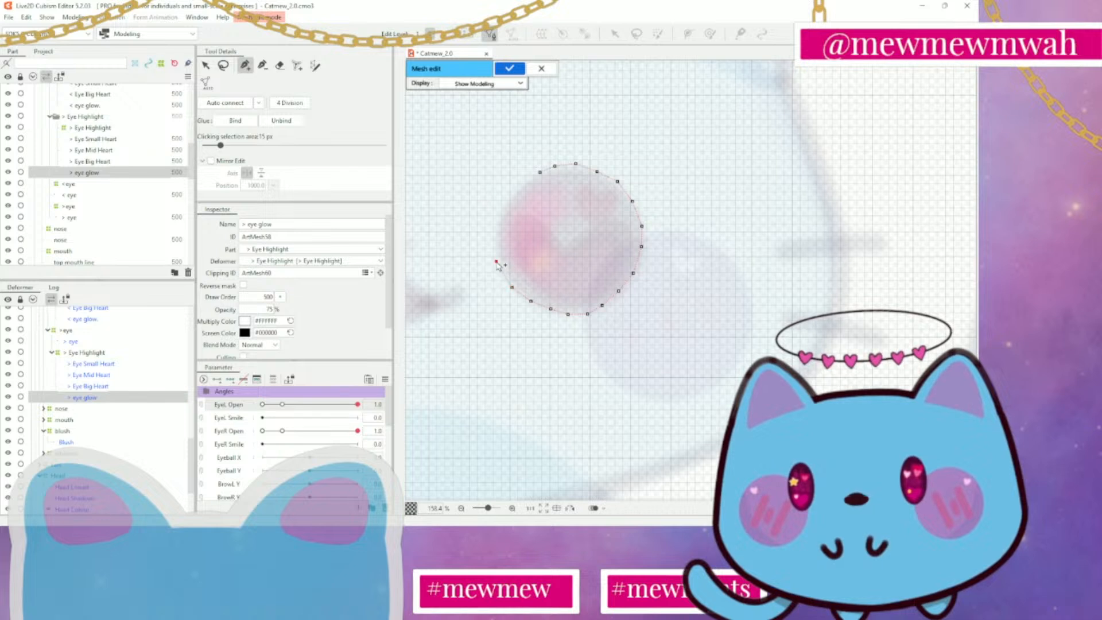
{"action": "left_click", "coordinate": [489, 231]}
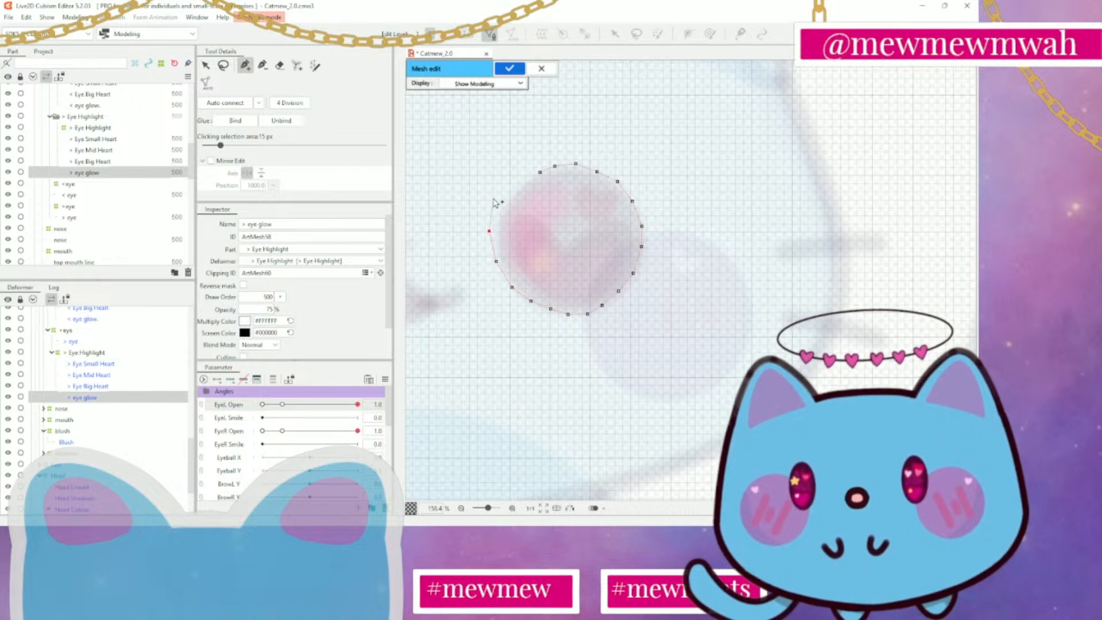
{"action": "left_click", "coordinate": [493, 198]}
{"action": "left_click", "coordinate": [513, 180]}
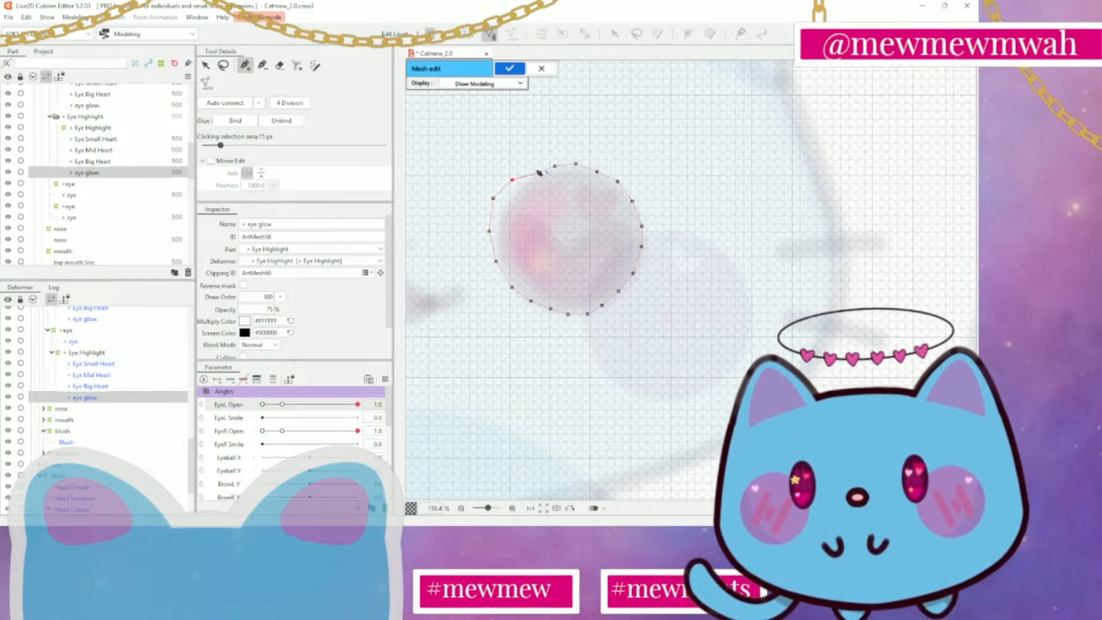
{"action": "left_click", "coordinate": [540, 171]}
{"action": "left_click_drag", "start_coordinate": [541, 172], "coordinate": [559, 164]}
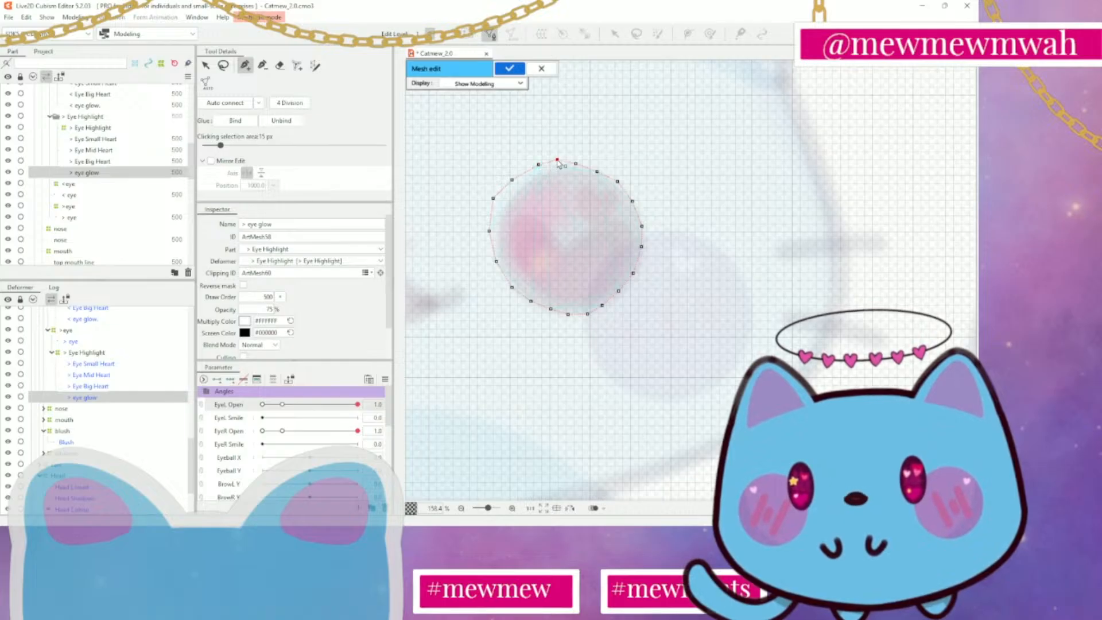
Add a centre vertex to the eye glow linked to the outline's top and bottom, auto-connect the remaining points, and nudge the centre vertex
{"action": "left_click", "coordinate": [564, 238]}
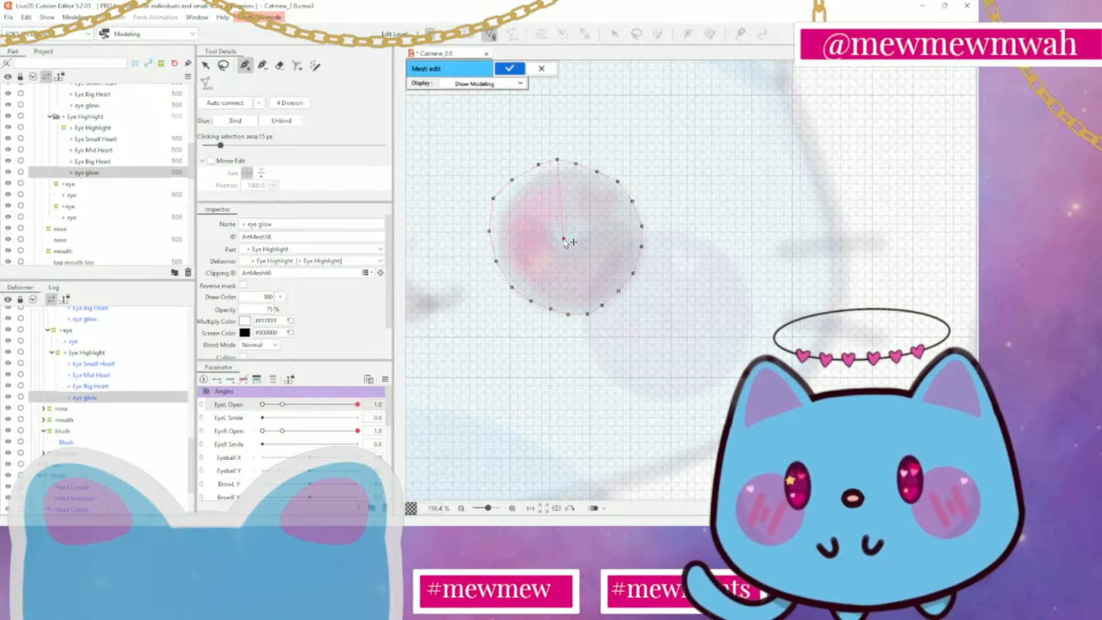
{"action": "left_click", "coordinate": [588, 314]}
{"action": "left_click", "coordinate": [227, 104]}
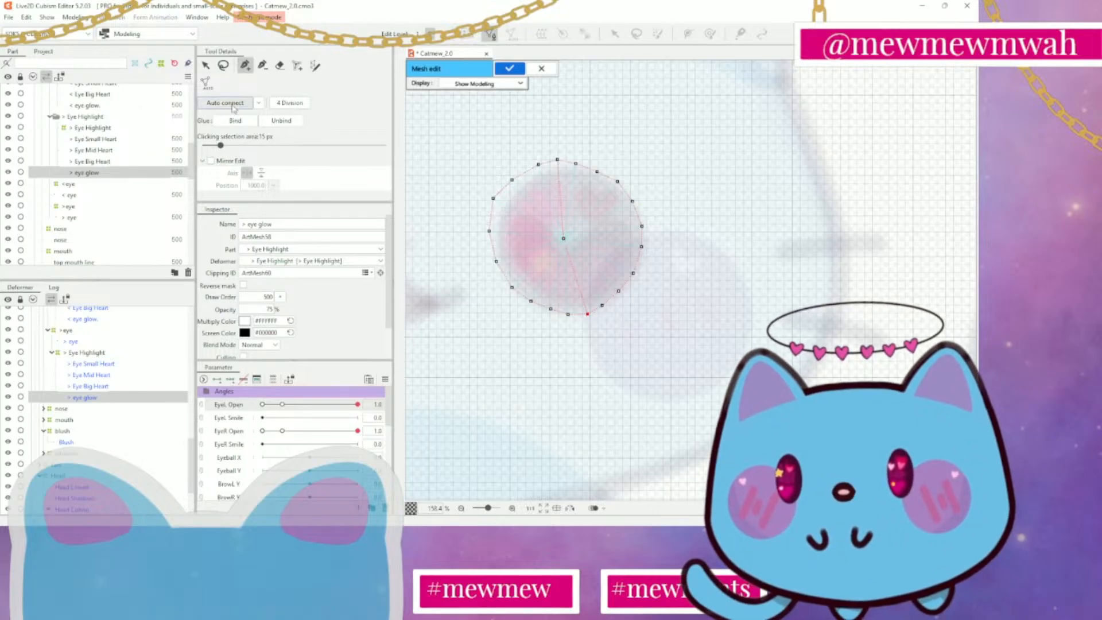
{"action": "left_click_drag", "start_coordinate": [565, 240], "coordinate": [568, 243]}
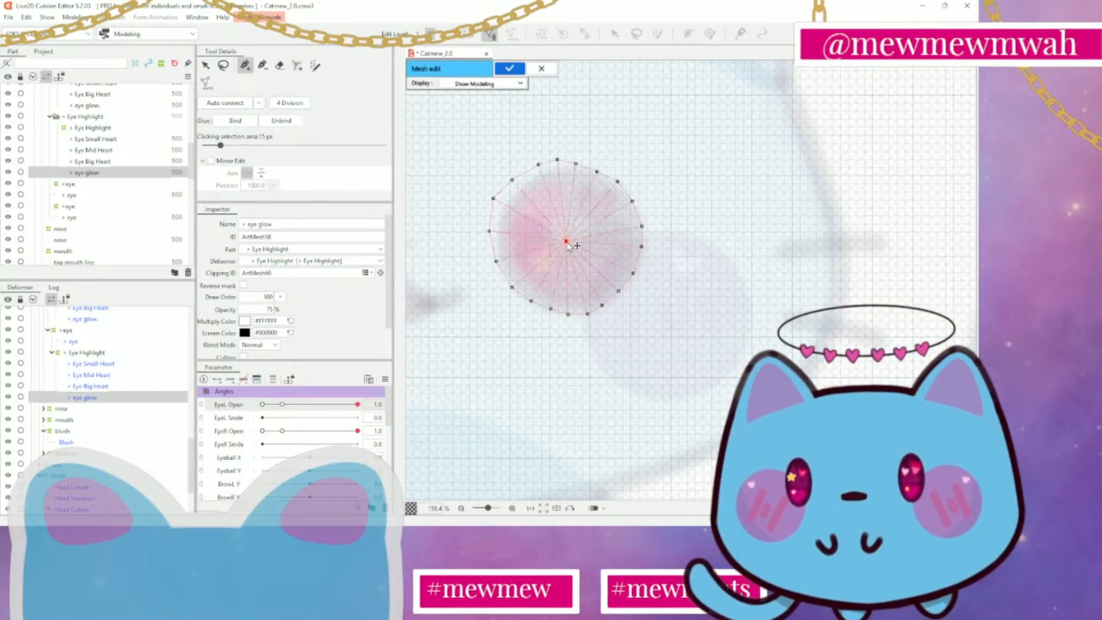
Even out the outline vertices along the eye glow's left and upper-left edge and apply the mesh
{"action": "left_click_drag", "start_coordinate": [493, 199], "coordinate": [495, 200]}
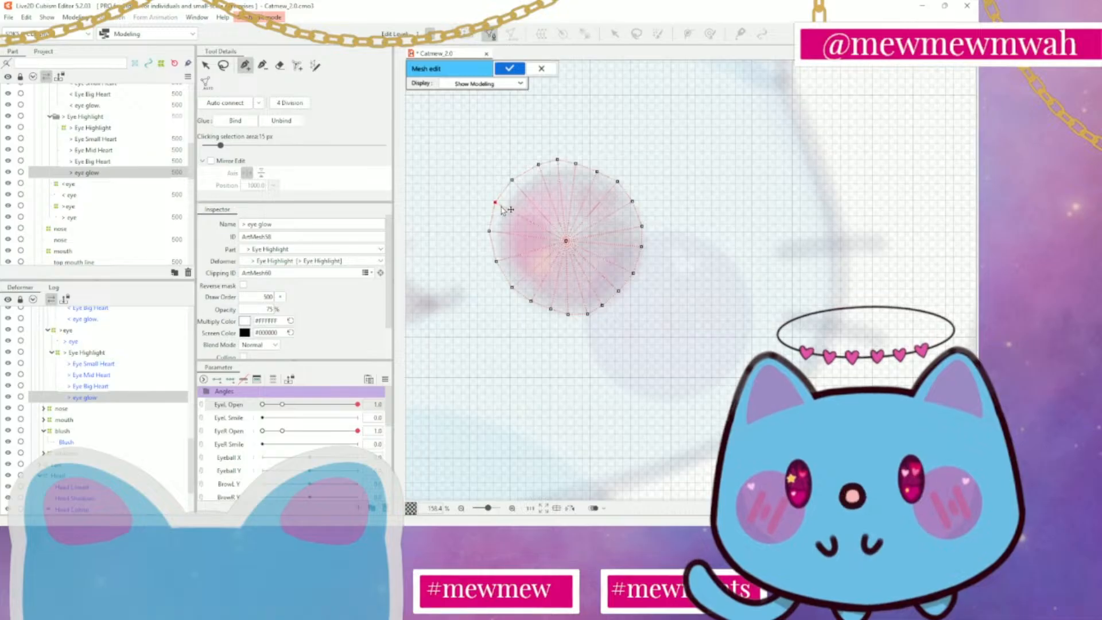
{"action": "left_click", "coordinate": [206, 65]}
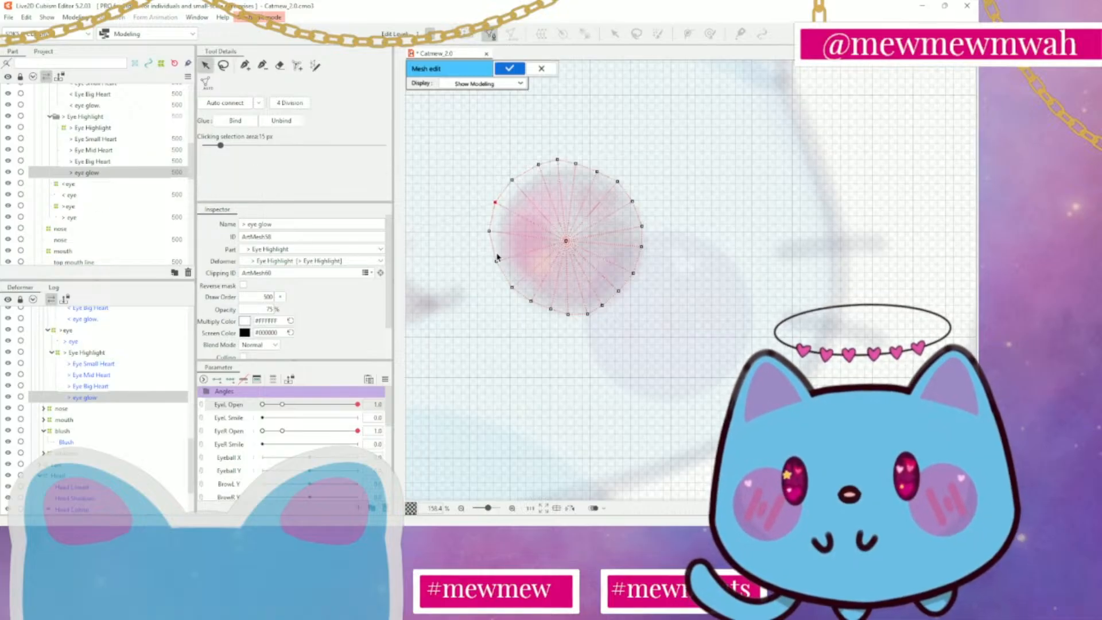
{"action": "mouse_move", "coordinate": [489, 232]}
{"action": "left_mouse_down"}
{"action": "mouse_move", "coordinate": [495, 271]}
{"action": "mouse_move", "coordinate": [489, 231]}
{"action": "left_mouse_up"}
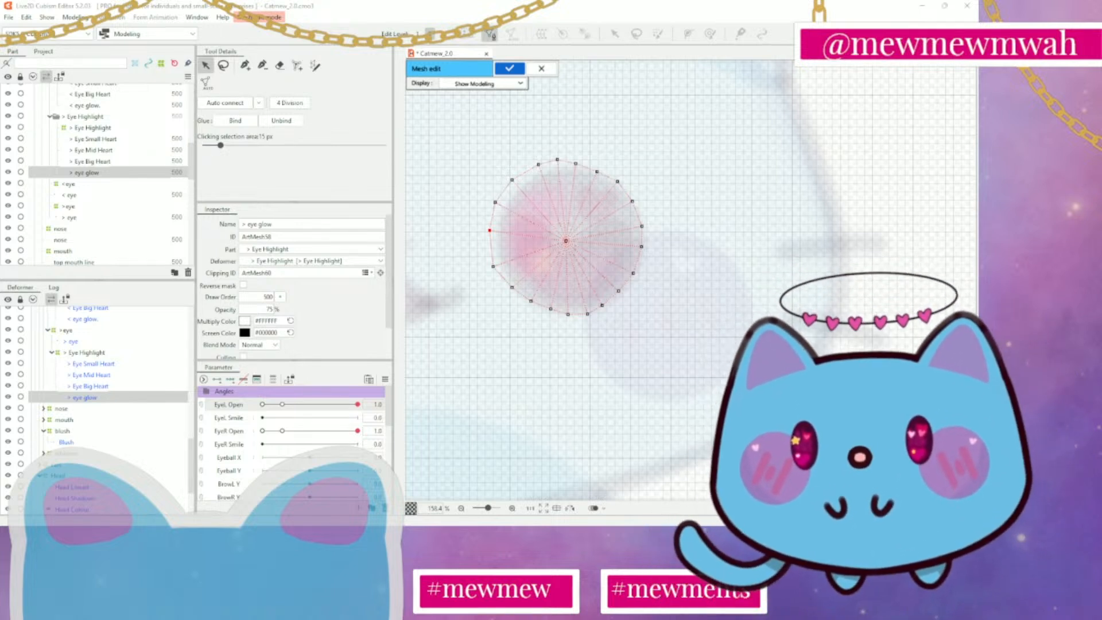
{"action": "left_click", "coordinate": [534, 166]}
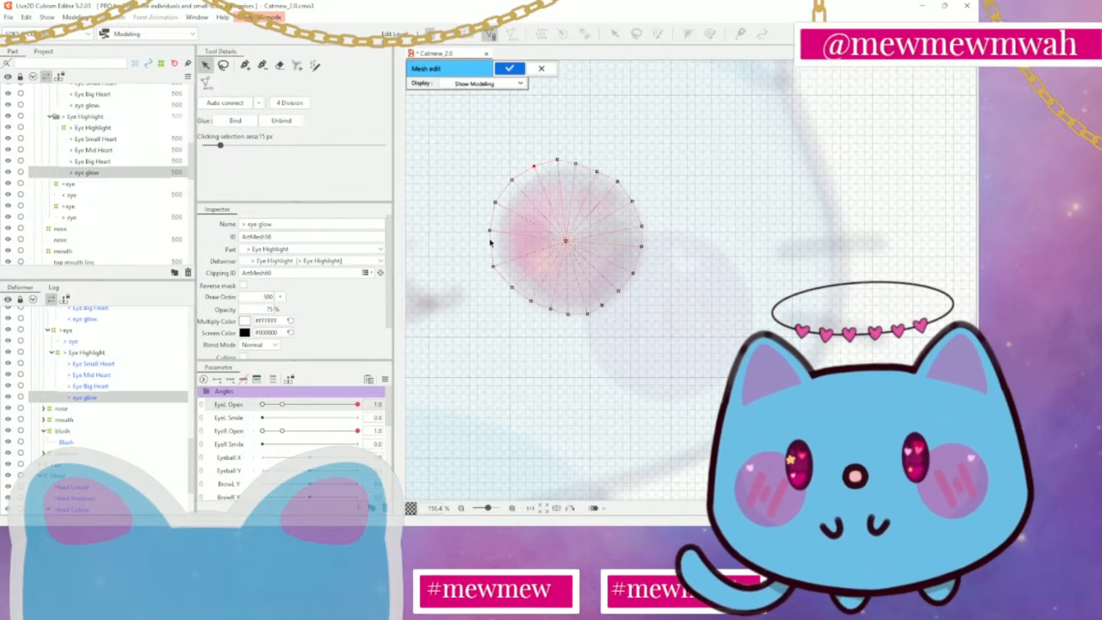
{"action": "left_click_drag", "start_coordinate": [490, 231], "coordinate": [487, 237]}
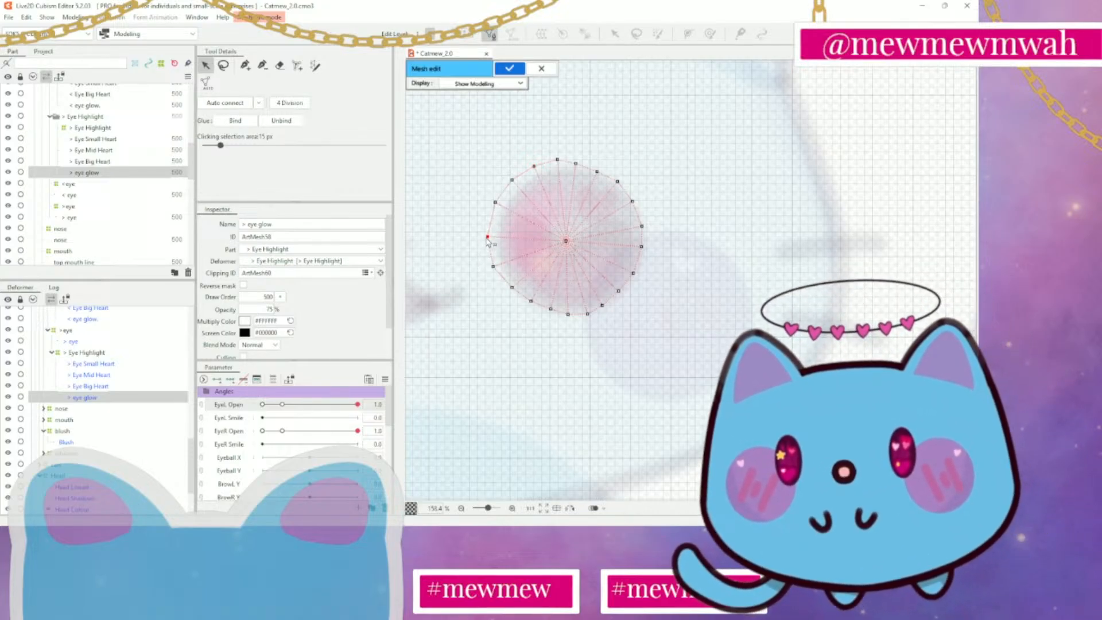
{"action": "left_click", "coordinate": [495, 203]}
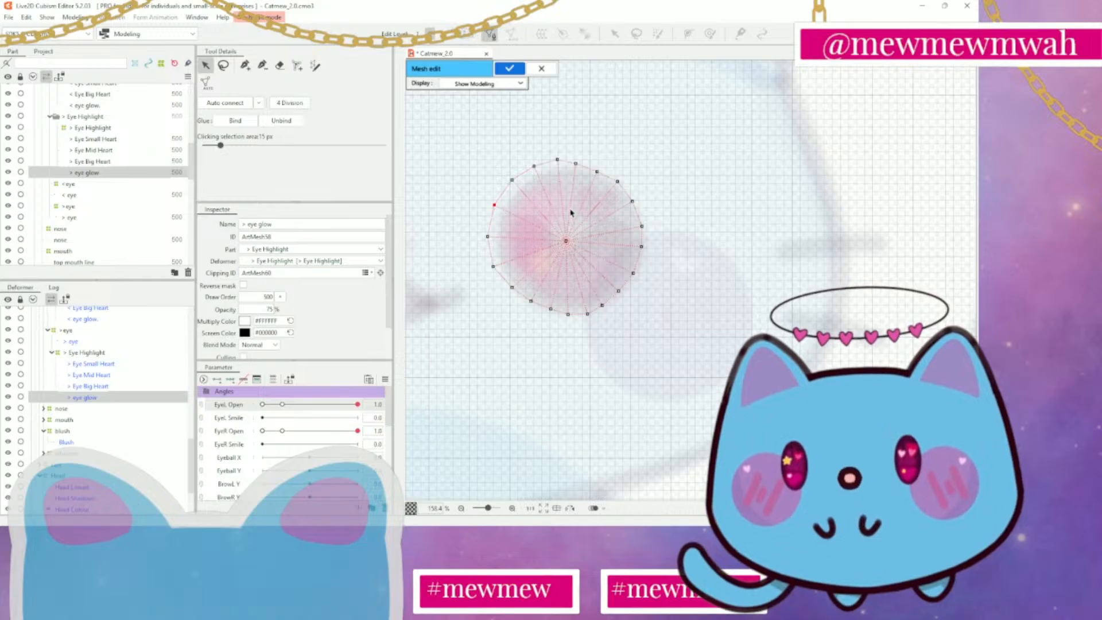
{"action": "left_click", "coordinate": [503, 71]}
Collapse both Eye Highlight folders and the eyes folder in the part list, and select the nose art mesh
{"action": "scroll", "coordinate": [702, 229], "scroll_direction": "down", "scroll_amount": 3}
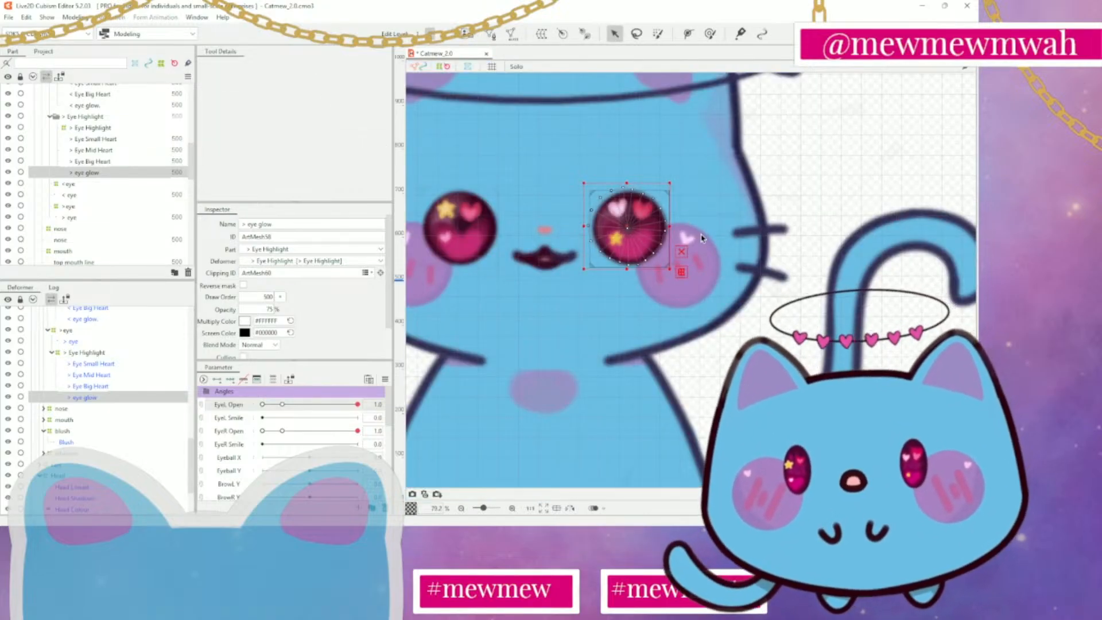
{"action": "scroll", "coordinate": [702, 238], "scroll_direction": "up", "scroll_amount": 2}
{"action": "scroll", "coordinate": [702, 147], "scroll_direction": "down", "scroll_amount": 3}
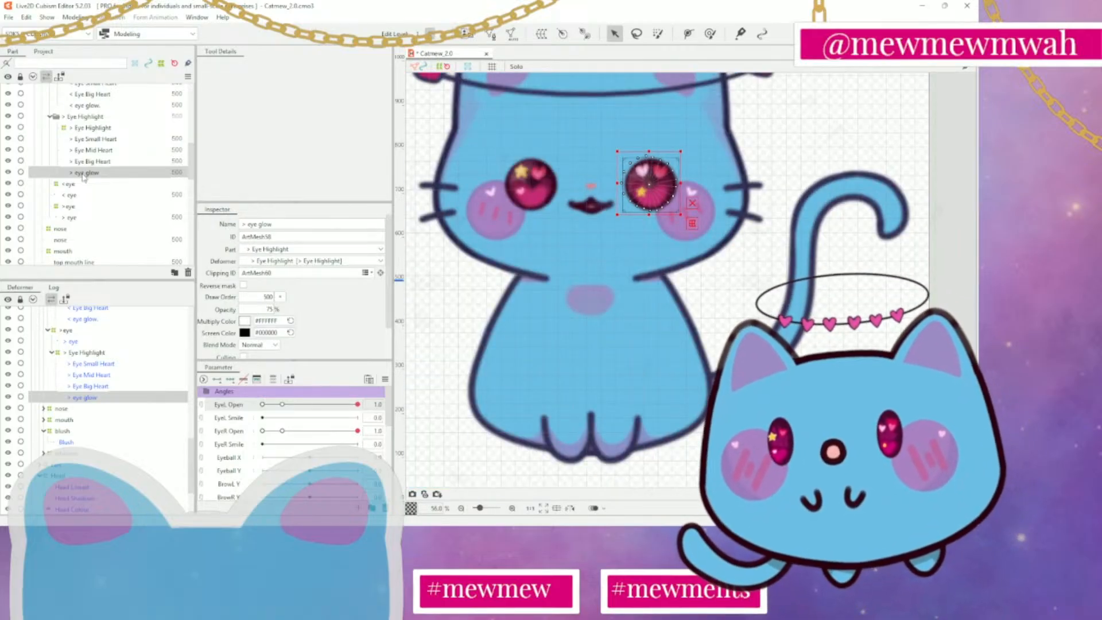
{"action": "left_click", "coordinate": [50, 117]}
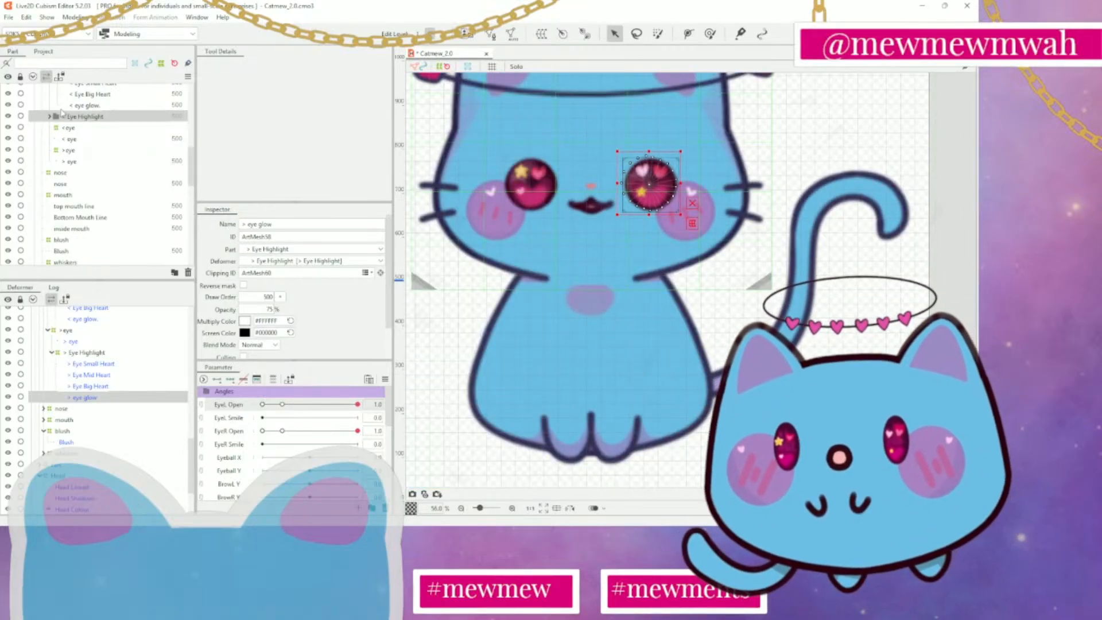
{"action": "left_click", "coordinate": [51, 90]}
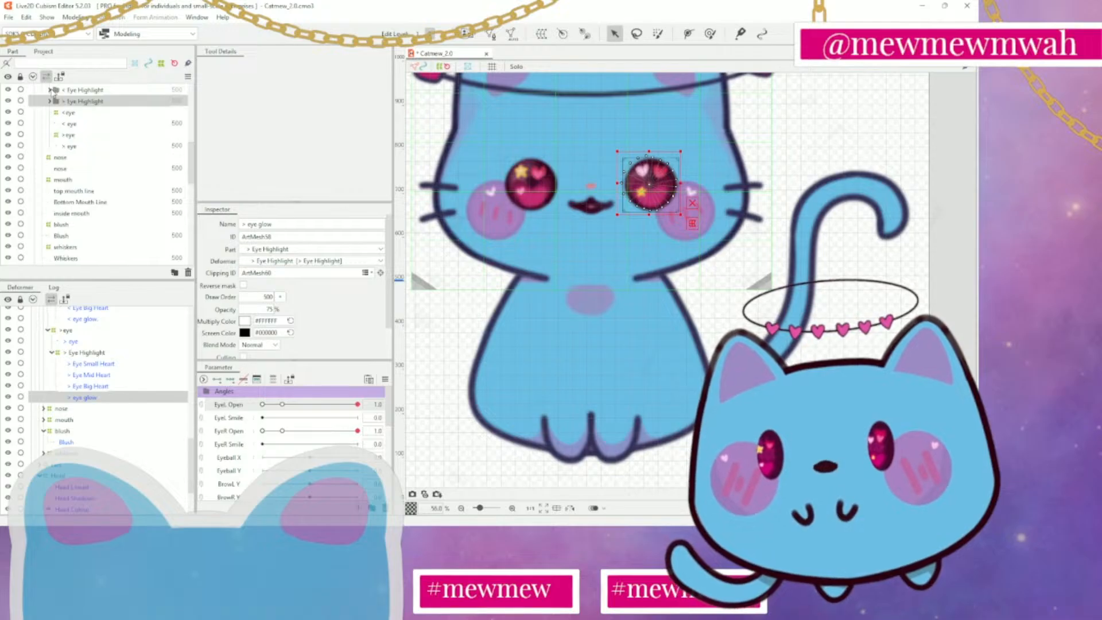
{"action": "left_click", "coordinate": [42, 150]}
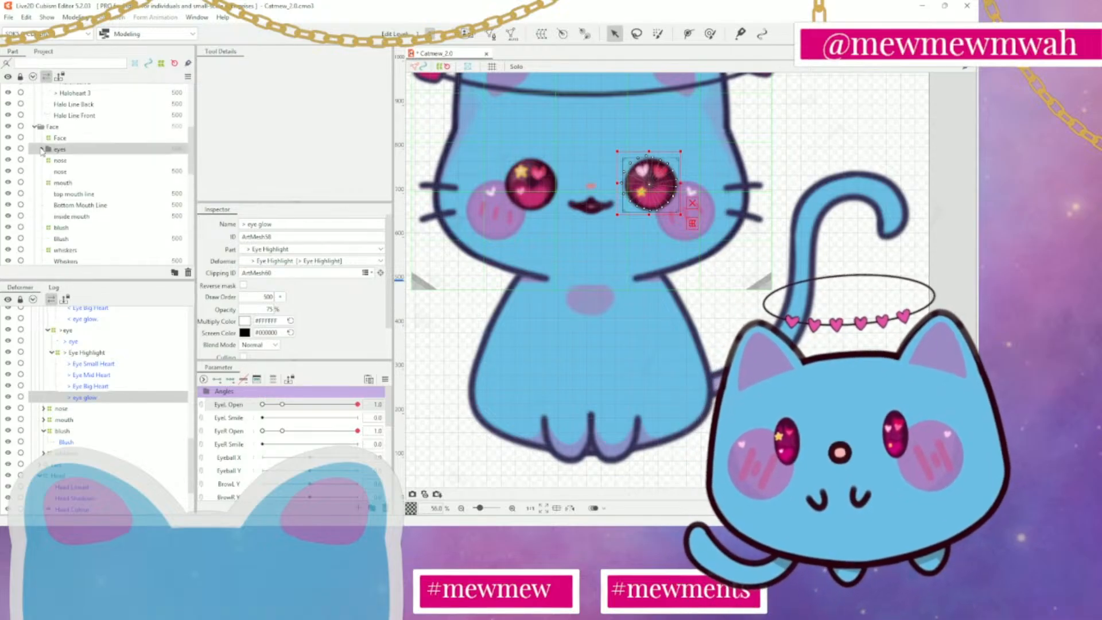
{"action": "left_click", "coordinate": [65, 171]}
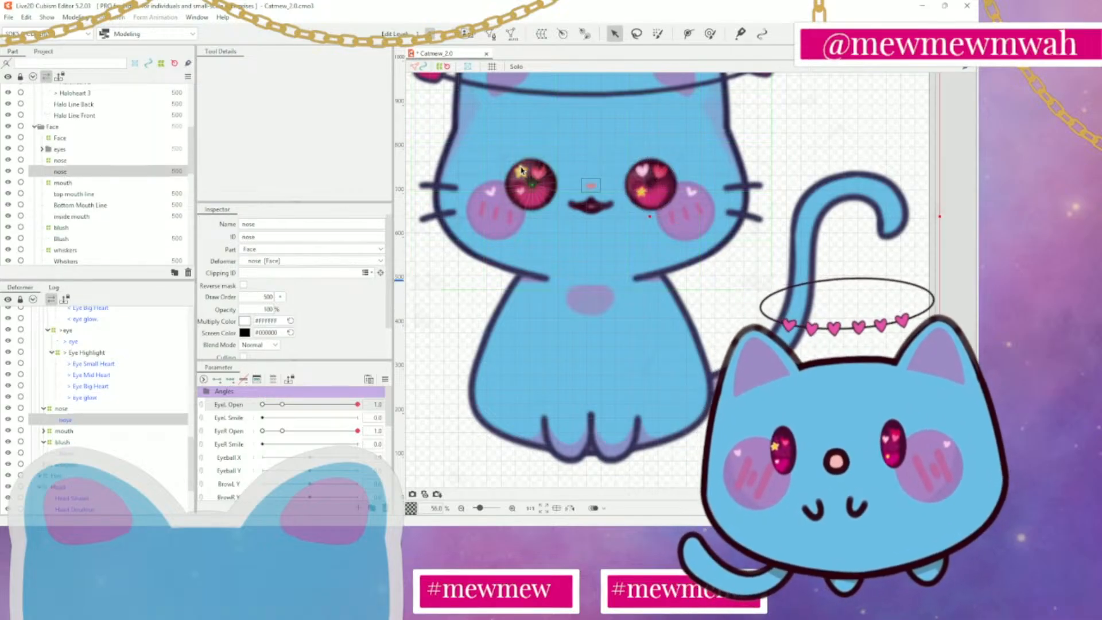
{"action": "scroll", "coordinate": [591, 178], "scroll_direction": "up", "scroll_amount": 2}
{"action": "scroll", "coordinate": [596, 178], "scroll_direction": "down", "scroll_amount": 4}
{"action": "scroll", "coordinate": [596, 178], "scroll_direction": "up", "scroll_amount": 2}
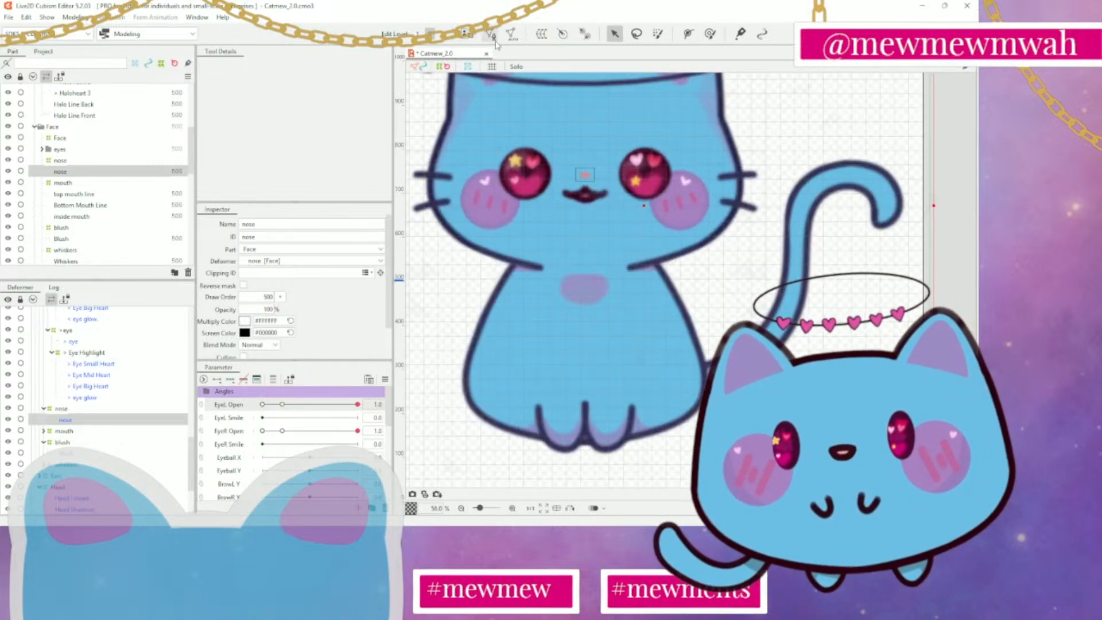
Open the nose mesh for editing and erase all of its existing vertices and lines
{"action": "left_click", "coordinate": [492, 36]}
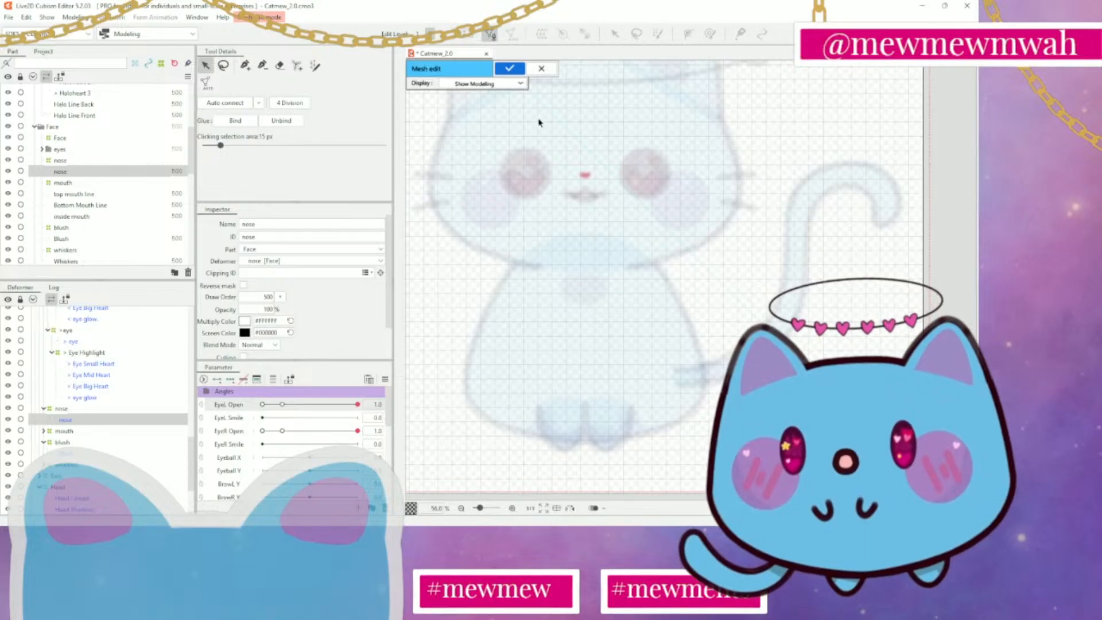
{"action": "scroll", "coordinate": [573, 178], "scroll_direction": "up", "scroll_amount": 3}
{"action": "left_click", "coordinate": [491, 36]}
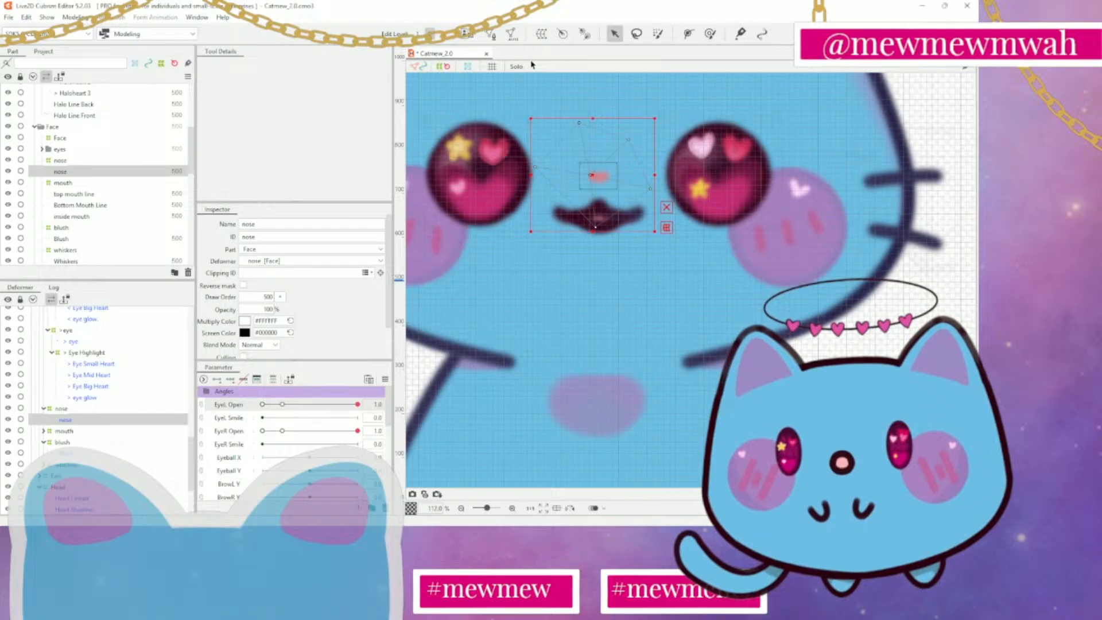
{"action": "left_click", "coordinate": [491, 36]}
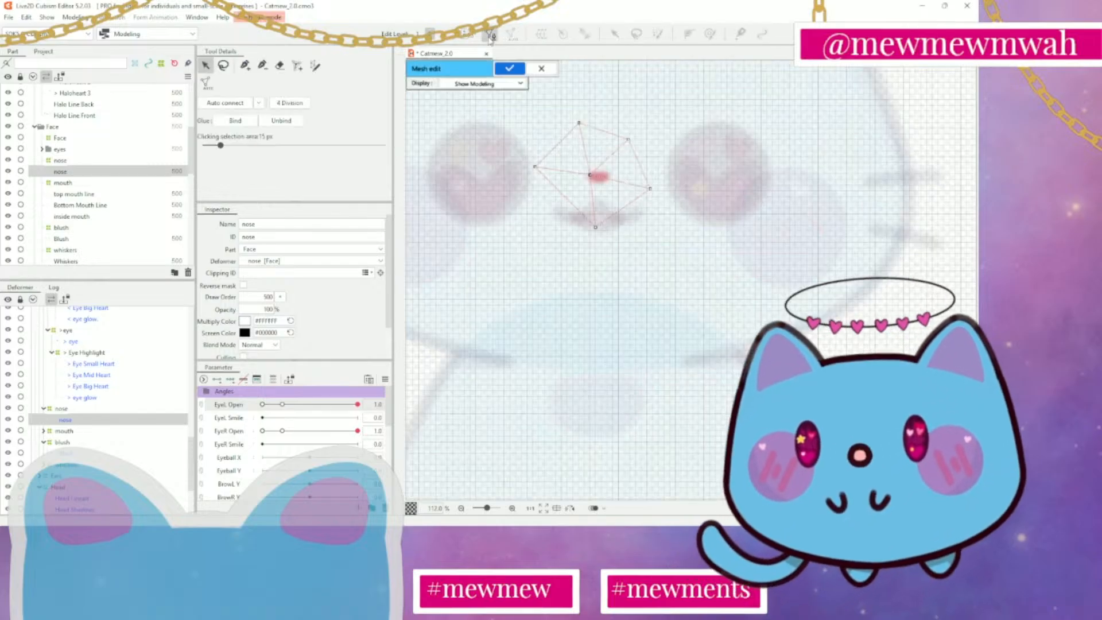
{"action": "left_click", "coordinate": [280, 65]}
{"action": "mouse_move", "coordinate": [564, 119]}
{"action": "left_mouse_down"}
{"action": "mouse_move", "coordinate": [593, 139]}
{"action": "mouse_move", "coordinate": [573, 126]}
{"action": "mouse_move", "coordinate": [539, 230]}
{"action": "mouse_move", "coordinate": [633, 136]}
{"action": "mouse_move", "coordinate": [595, 212]}
{"action": "mouse_move", "coordinate": [595, 171]}
{"action": "left_mouse_up"}
Place a new mesh vertex at the centre of the nose and link it to one just above the nose
{"action": "left_click", "coordinate": [244, 66]}
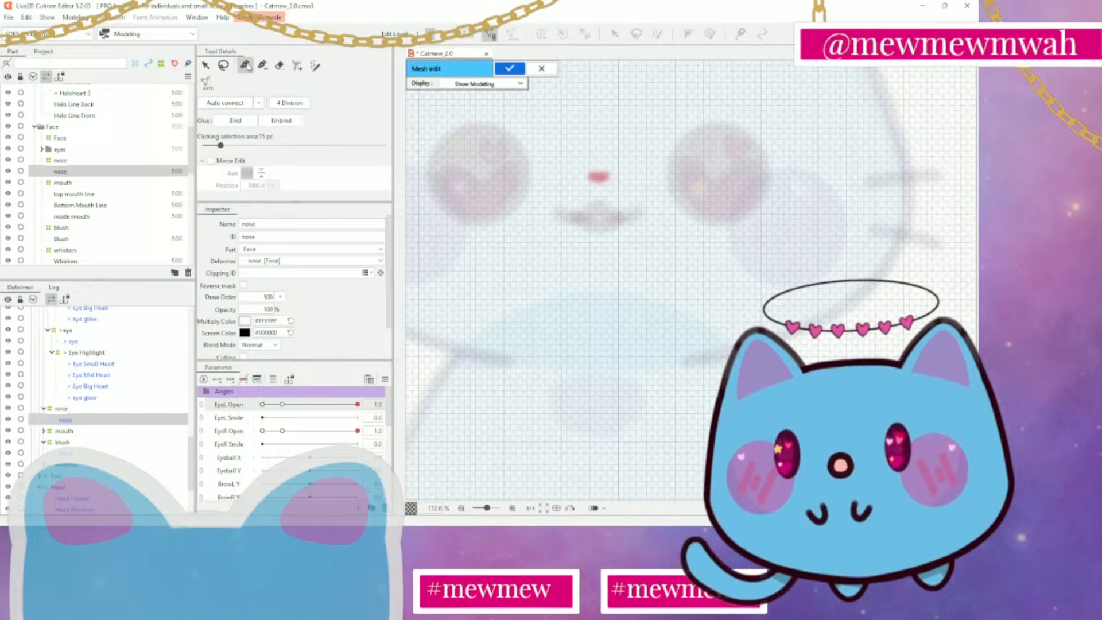
{"action": "scroll", "coordinate": [567, 196], "scroll_direction": "up", "scroll_amount": 3}
{"action": "scroll", "coordinate": [666, 189], "scroll_direction": "up", "scroll_amount": 2}
{"action": "left_click_drag", "start_coordinate": [682, 185], "coordinate": [625, 222]}
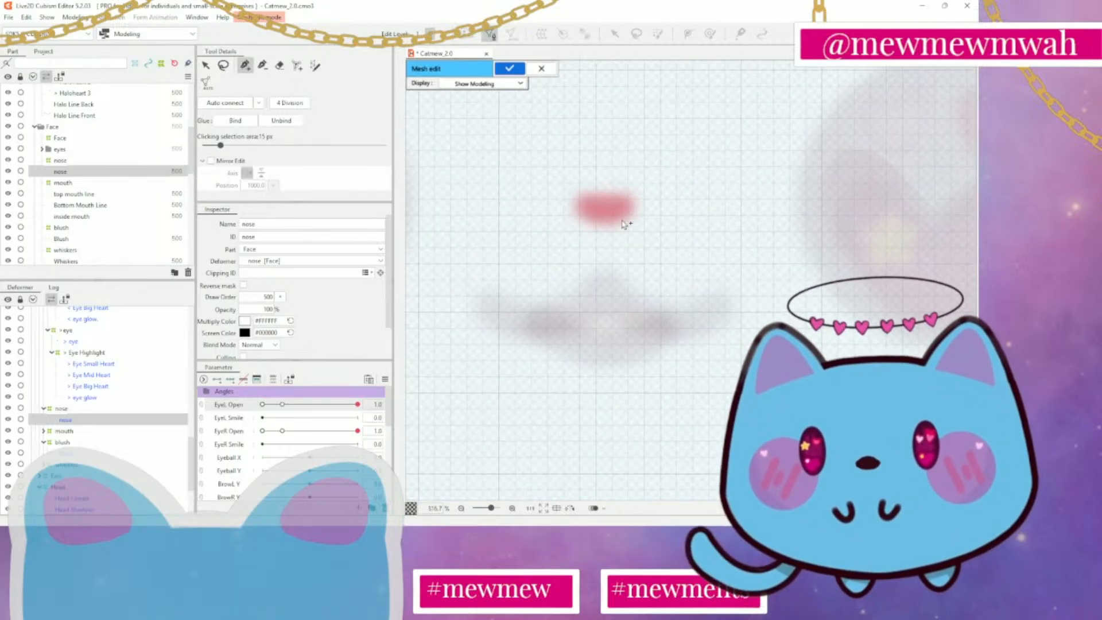
{"action": "left_click", "coordinate": [604, 208]}
{"action": "left_click", "coordinate": [604, 180]}
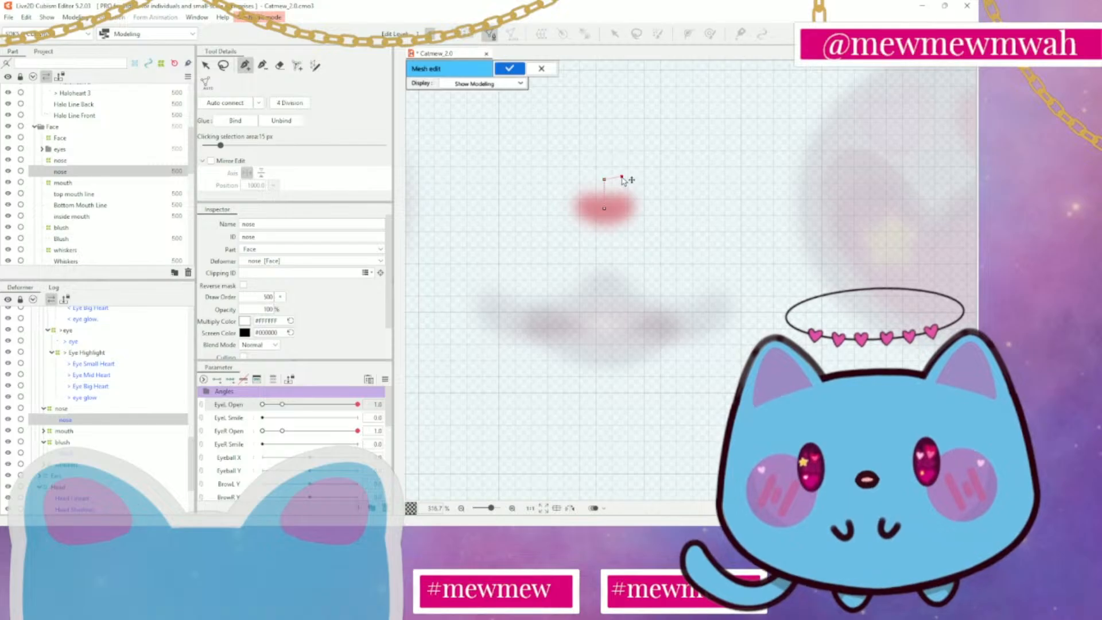
Extend the outline from the top vertex around the nose's right side to its underside with eight evenly spaced vertices
{"action": "left_click", "coordinate": [622, 177]}
{"action": "left_click", "coordinate": [640, 181]}
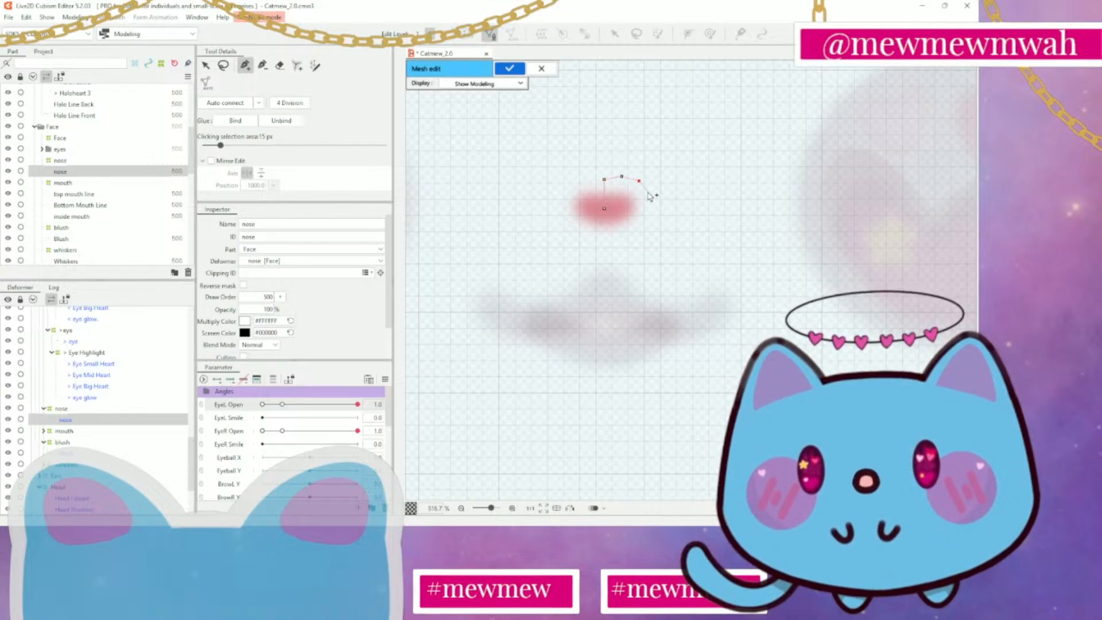
{"action": "left_click", "coordinate": [647, 191]}
{"action": "left_click", "coordinate": [655, 204]}
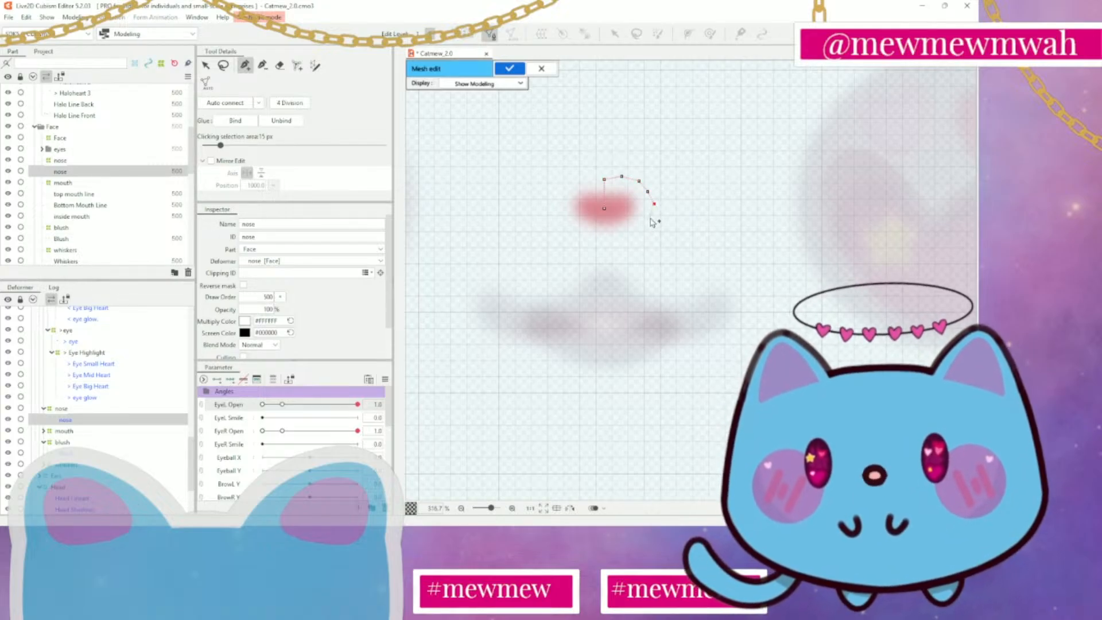
{"action": "left_click", "coordinate": [650, 217]}
{"action": "left_click", "coordinate": [643, 228]}
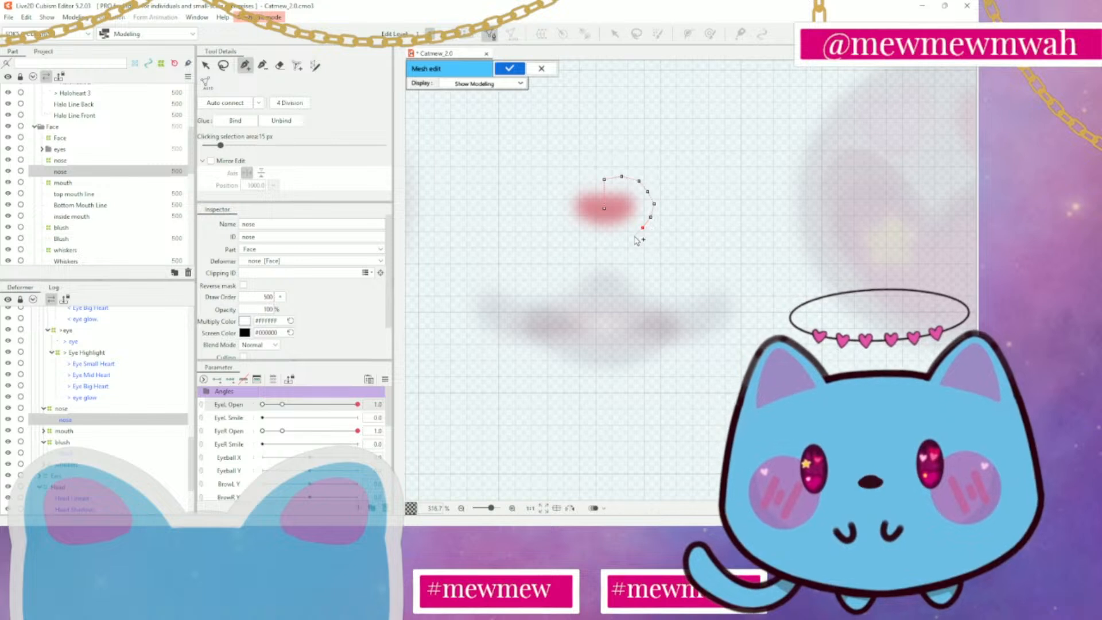
{"action": "left_click", "coordinate": [634, 237]}
{"action": "left_click", "coordinate": [621, 244]}
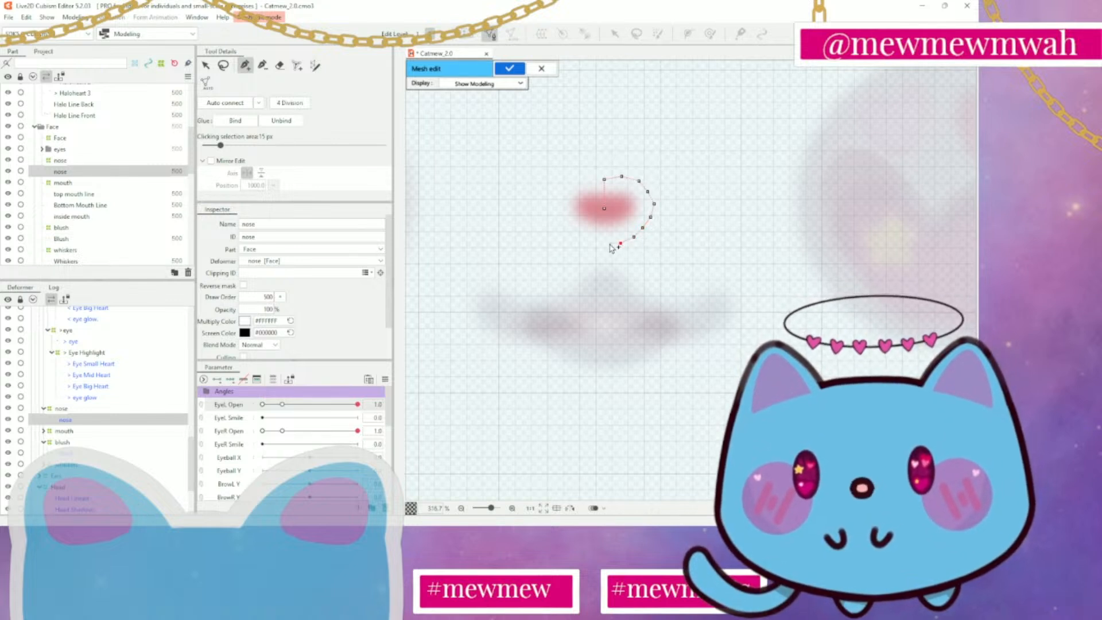
Continue the outline under the nose and up its left side, closing it at the top vertex
{"action": "left_click", "coordinate": [606, 243]}
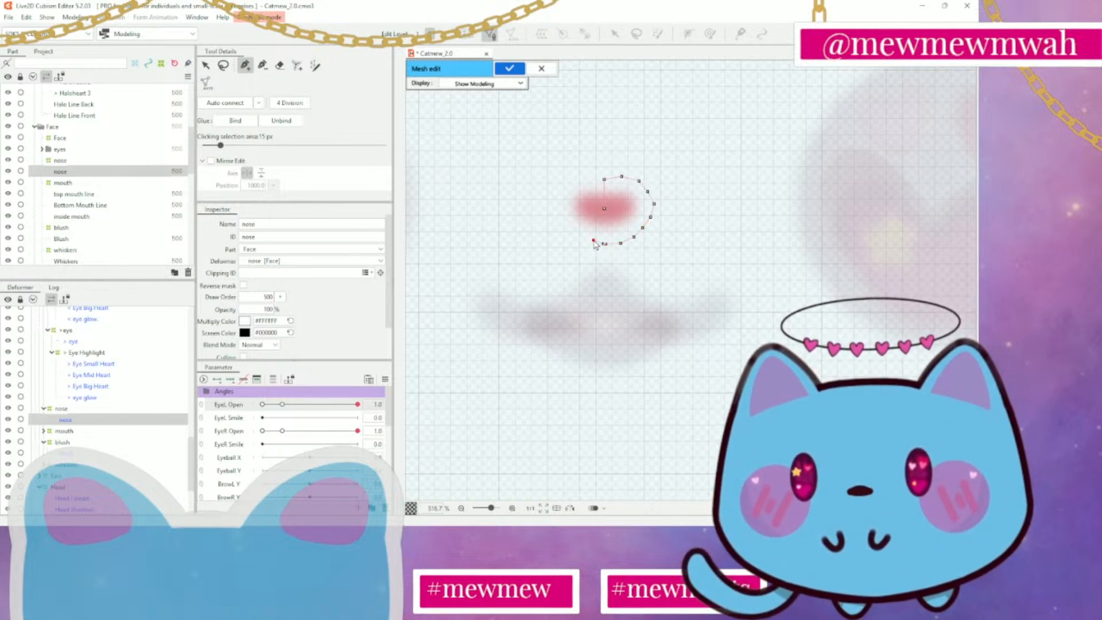
{"action": "left_click", "coordinate": [581, 230]}
{"action": "left_click", "coordinate": [567, 221]}
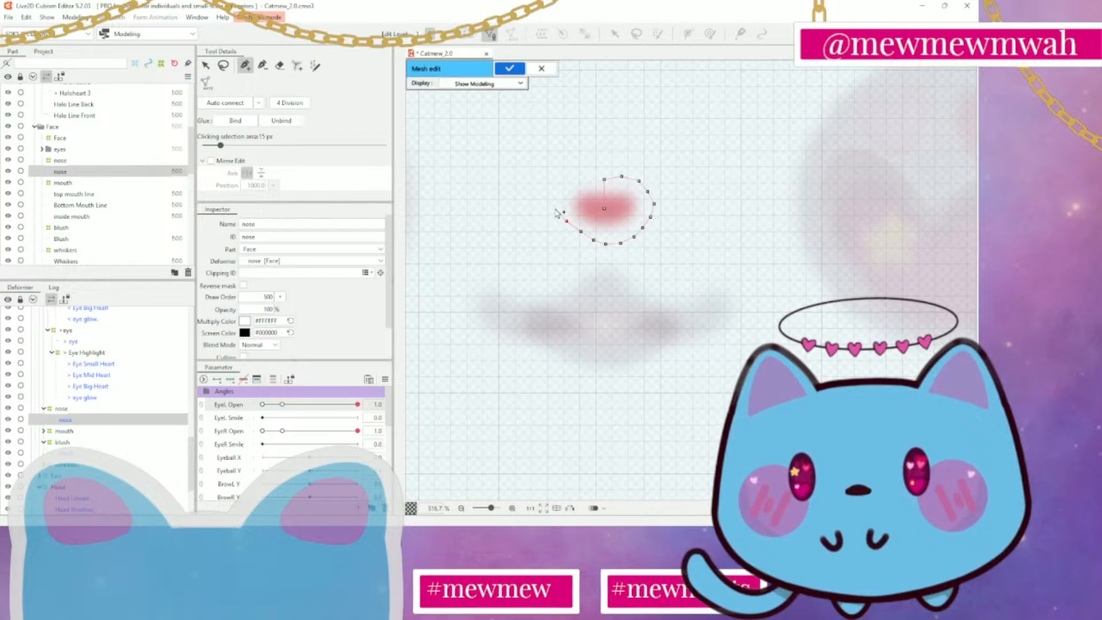
{"action": "left_click", "coordinate": [558, 203]}
{"action": "left_click", "coordinate": [568, 190]}
{"action": "left_click", "coordinate": [582, 179]}
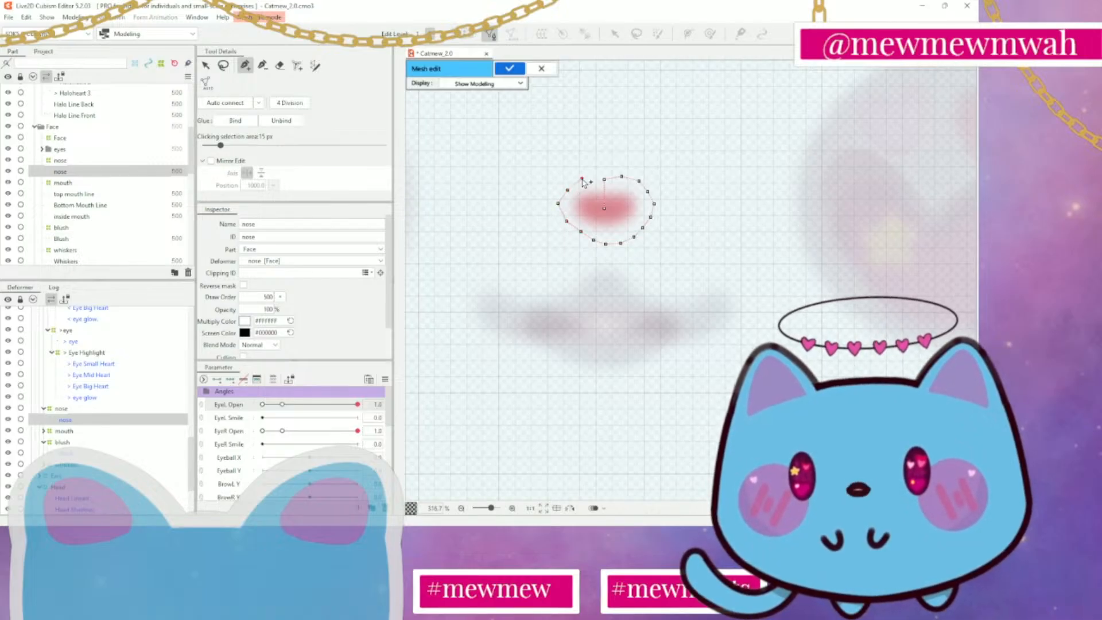
{"action": "left_click", "coordinate": [604, 179]}
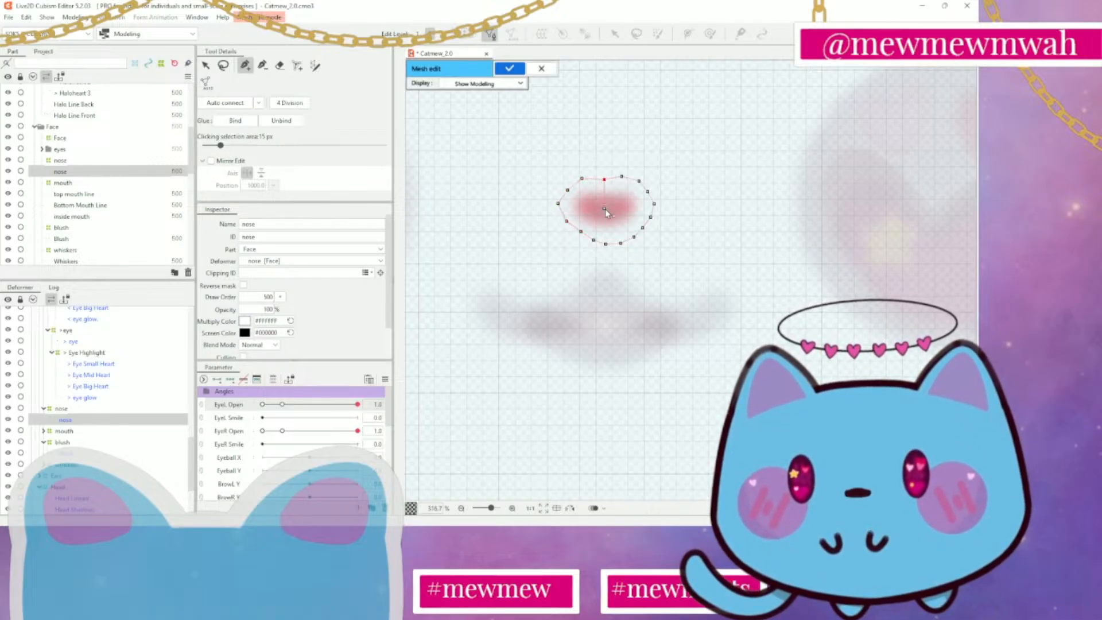
Link the nose's centre vertex to the leftmost and rightmost outline vertices and auto-connect the remaining points
{"action": "left_click", "coordinate": [558, 203]}
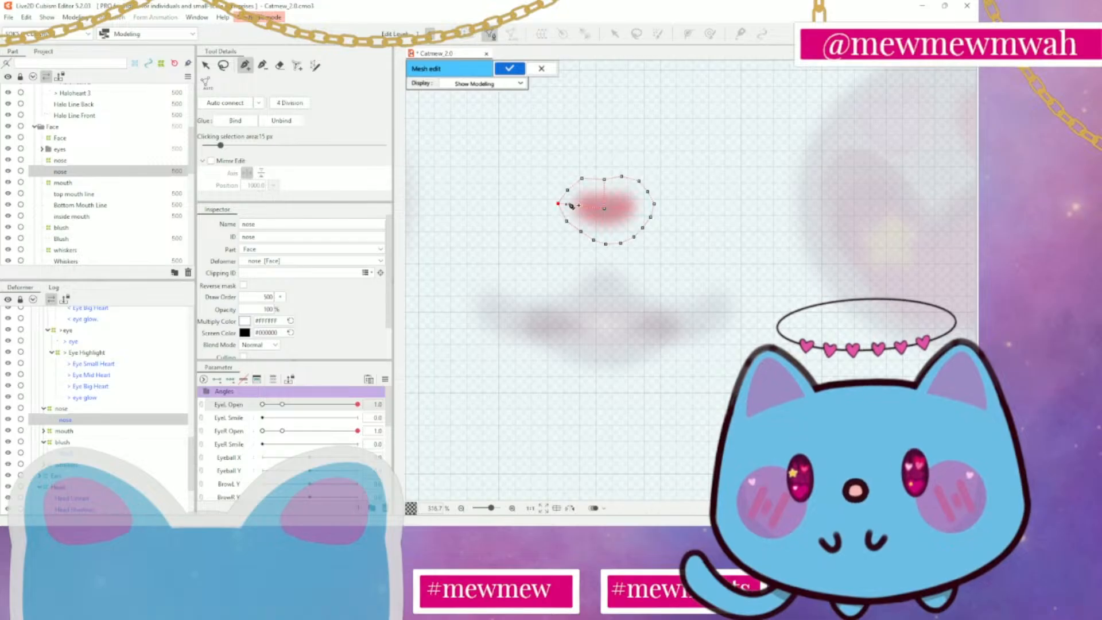
{"action": "left_click", "coordinate": [604, 209]}
{"action": "left_click", "coordinate": [654, 203]}
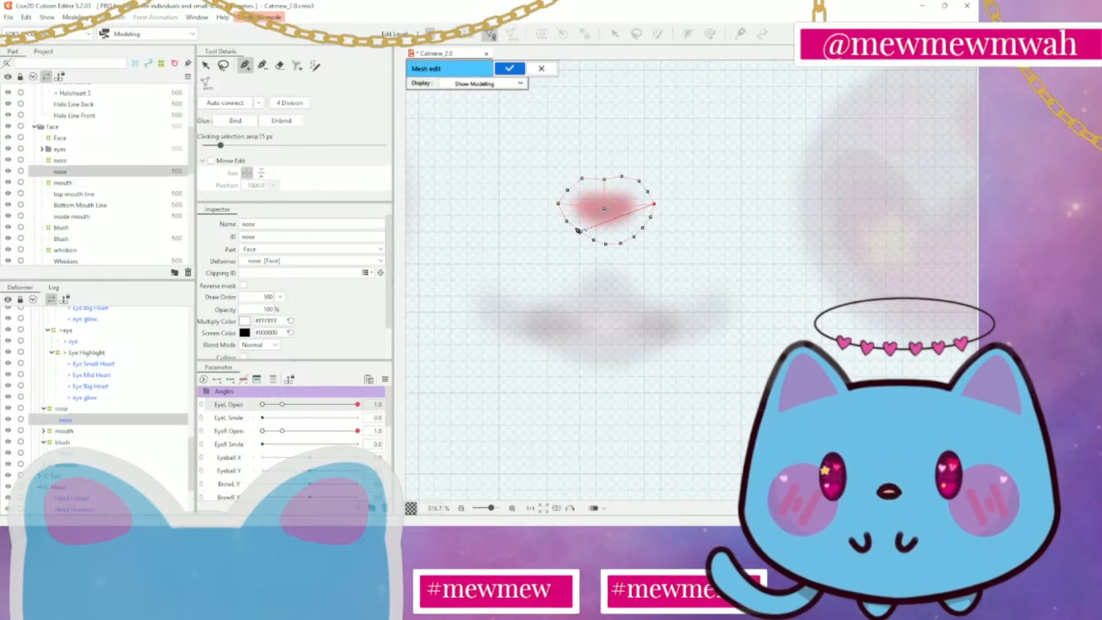
{"action": "left_click", "coordinate": [242, 105]}
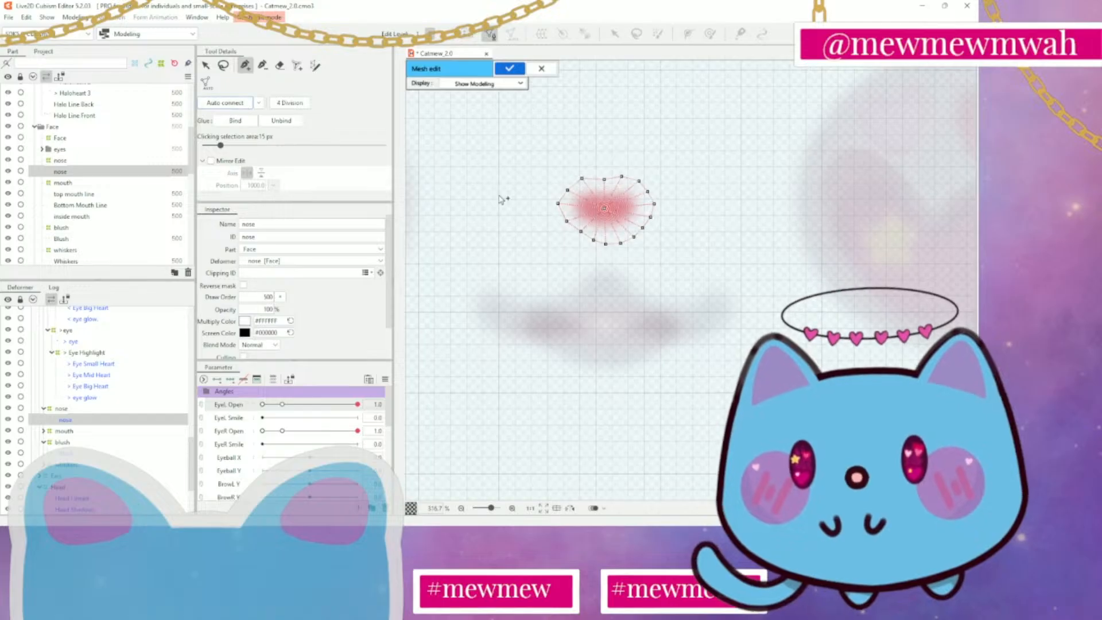
Even out the nose outline's top and lower-left vertices and apply the mesh
{"action": "key", "text": "v"}
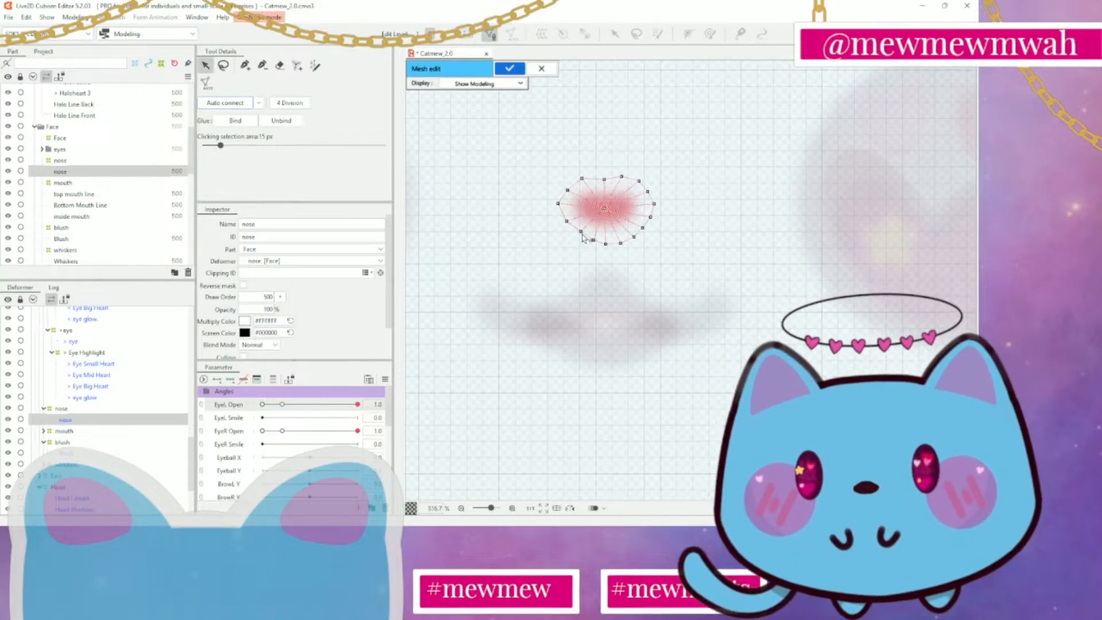
{"action": "left_click_drag", "start_coordinate": [581, 232], "coordinate": [577, 233]}
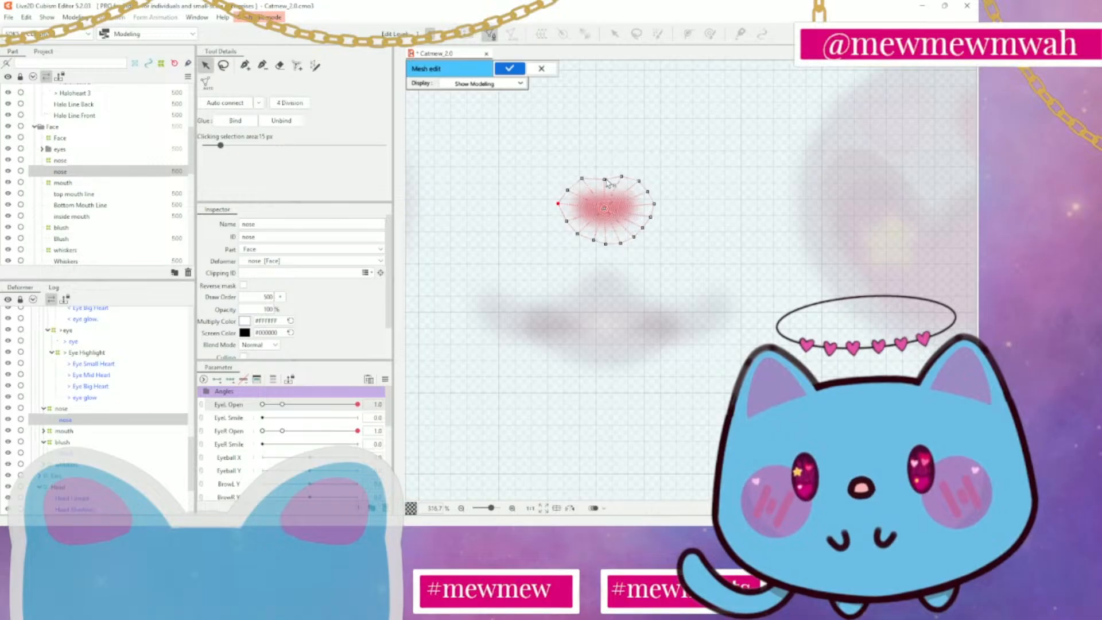
{"action": "left_click_drag", "start_coordinate": [607, 179], "coordinate": [607, 177]}
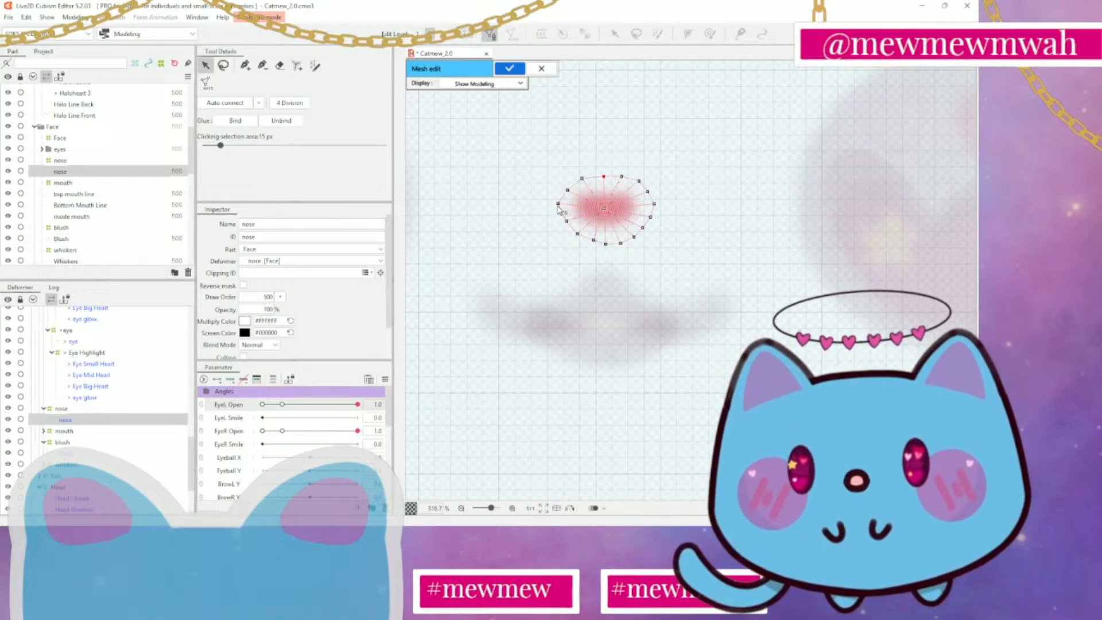
{"action": "left_click_drag", "start_coordinate": [566, 222], "coordinate": [563, 224]}
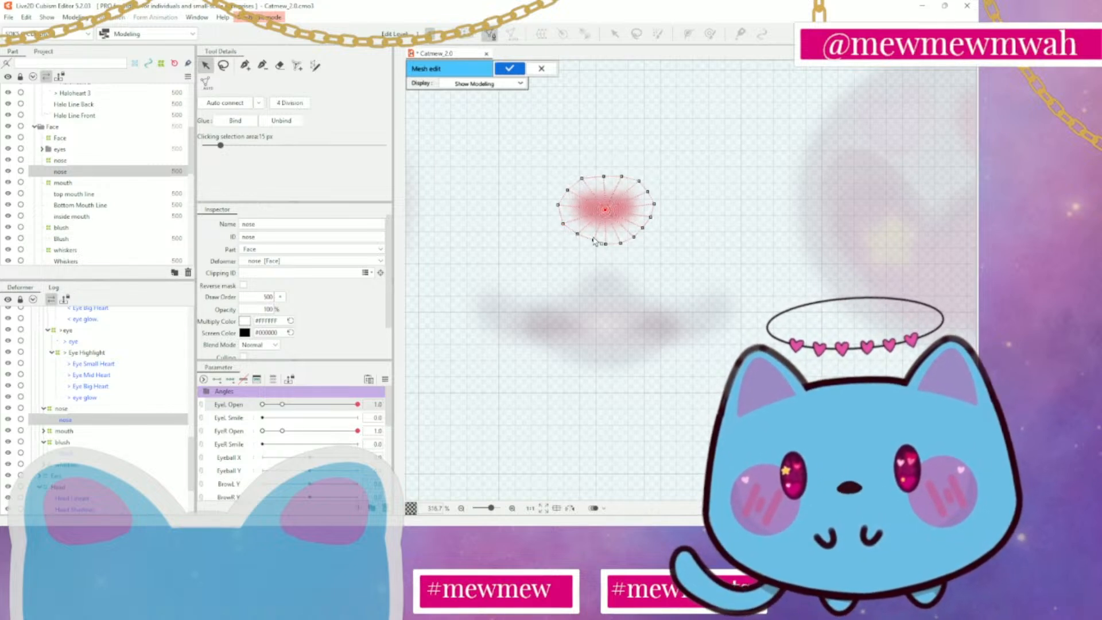
{"action": "left_click_drag", "start_coordinate": [578, 235], "coordinate": [575, 235]}
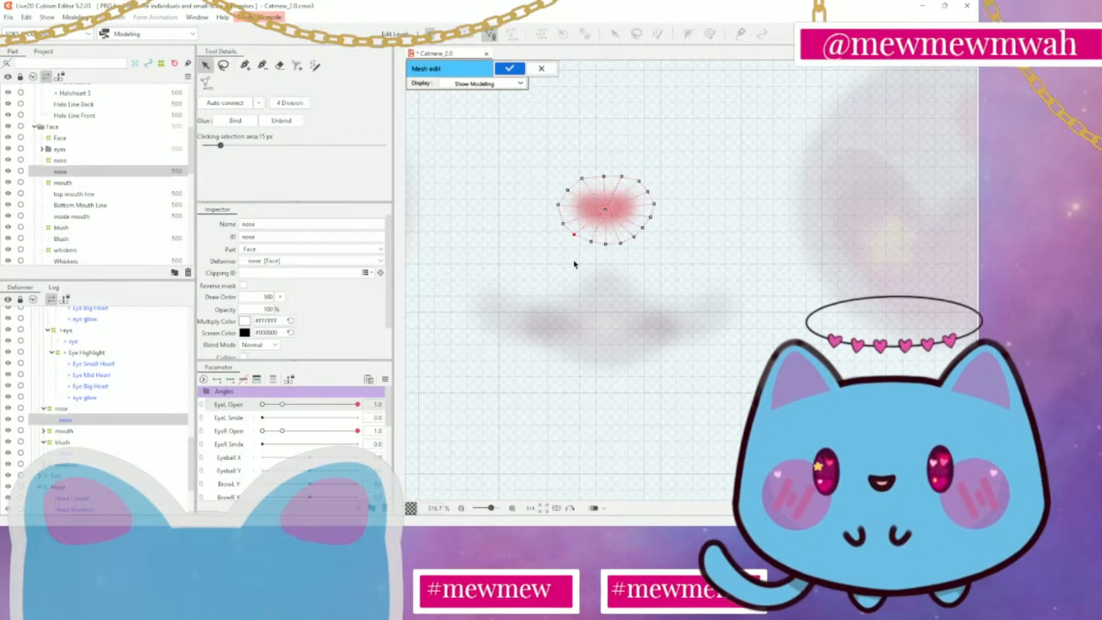
{"action": "left_click", "coordinate": [509, 69]}
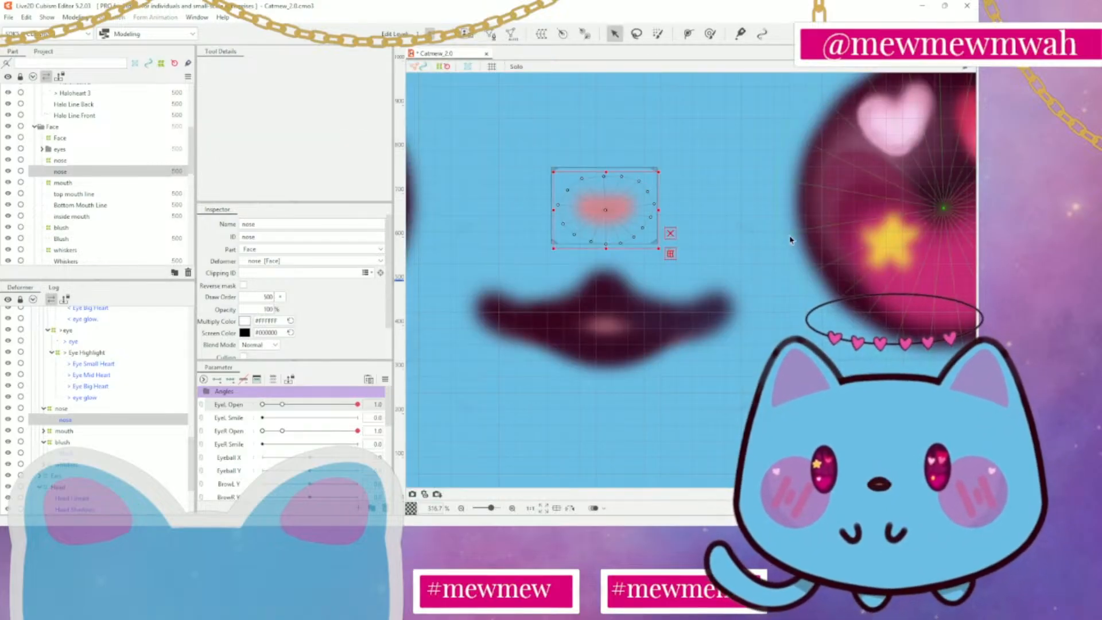
Clear the canvas selection and inspect the top mouth line, Bottom Mouth Line and inside mouth art meshes one by one
{"action": "left_click", "coordinate": [740, 271]}
{"action": "scroll", "coordinate": [741, 271], "scroll_direction": "down", "scroll_amount": 8}
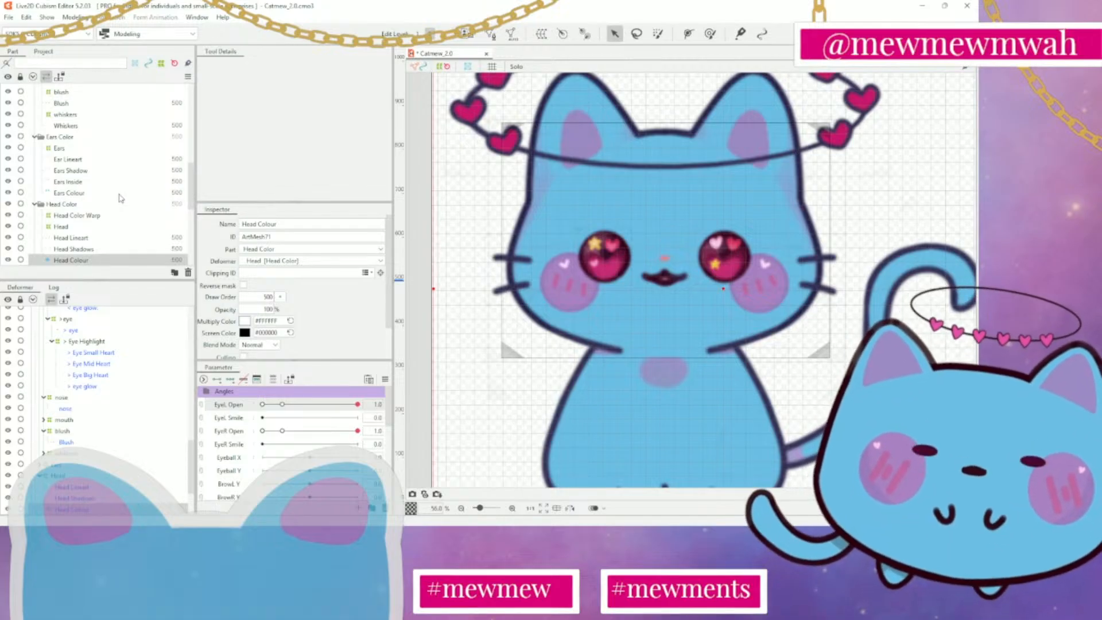
{"action": "left_click", "coordinate": [876, 179]}
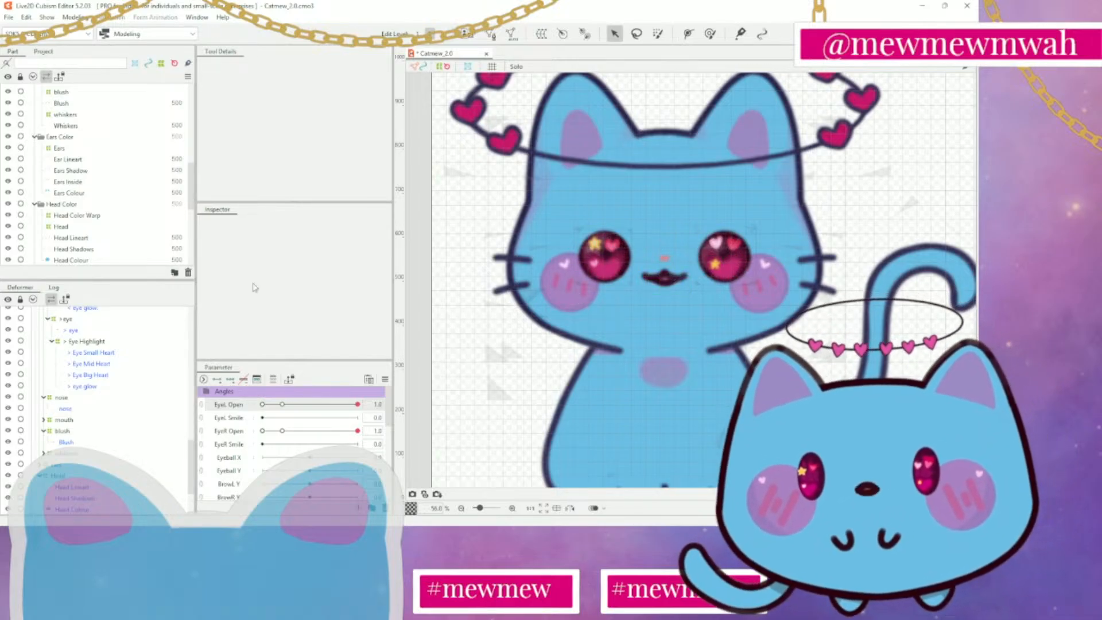
{"action": "scroll", "coordinate": [74, 165], "scroll_direction": "up", "scroll_amount": 4}
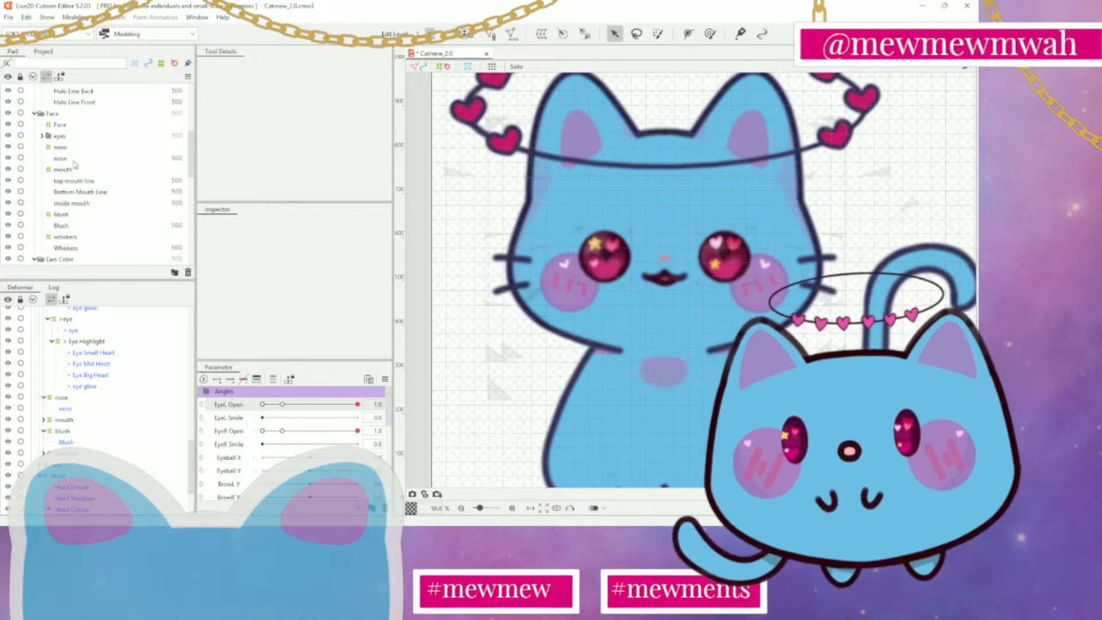
{"action": "scroll", "coordinate": [74, 168], "scroll_direction": "up", "scroll_amount": 1}
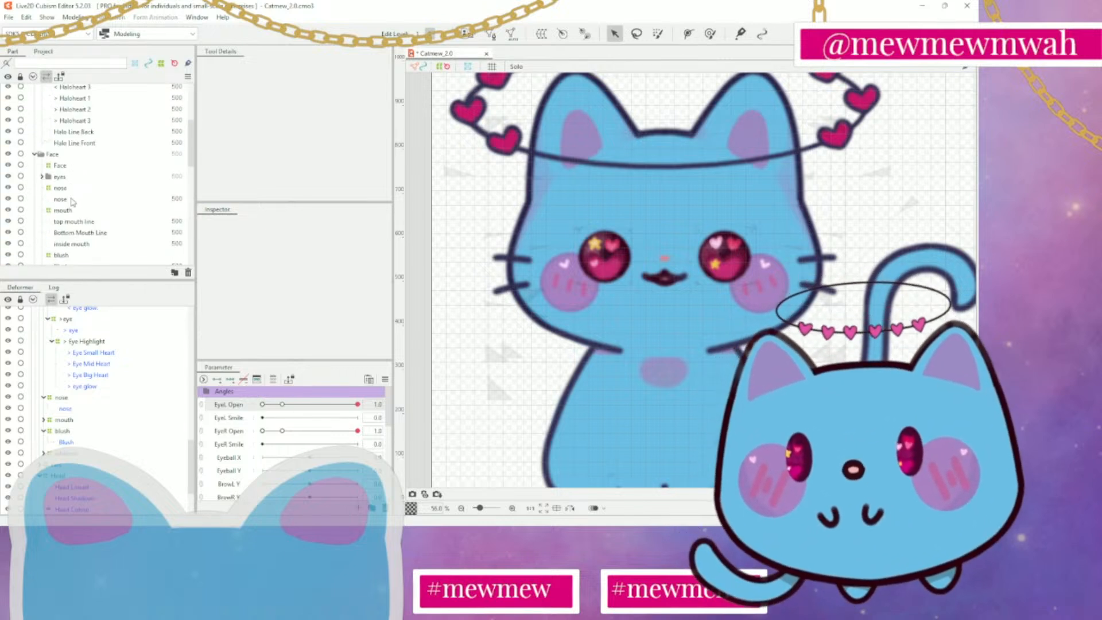
{"action": "left_click", "coordinate": [71, 222]}
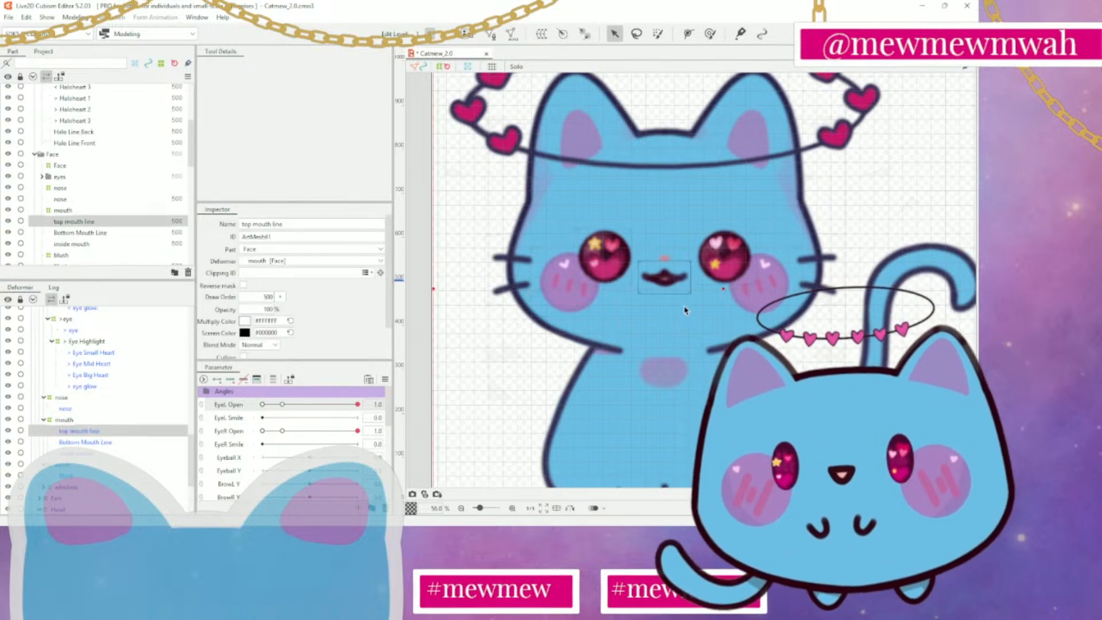
{"action": "left_click", "coordinate": [77, 233]}
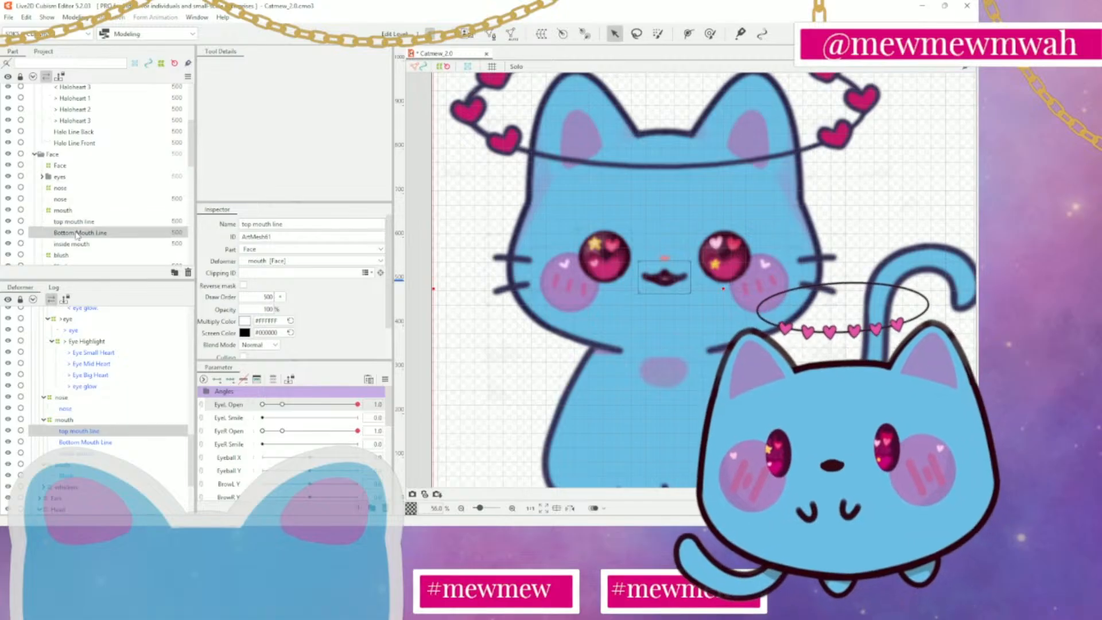
{"action": "left_click", "coordinate": [80, 244]}
{"action": "left_click", "coordinate": [91, 222]}
{"action": "left_click", "coordinate": [92, 233]}
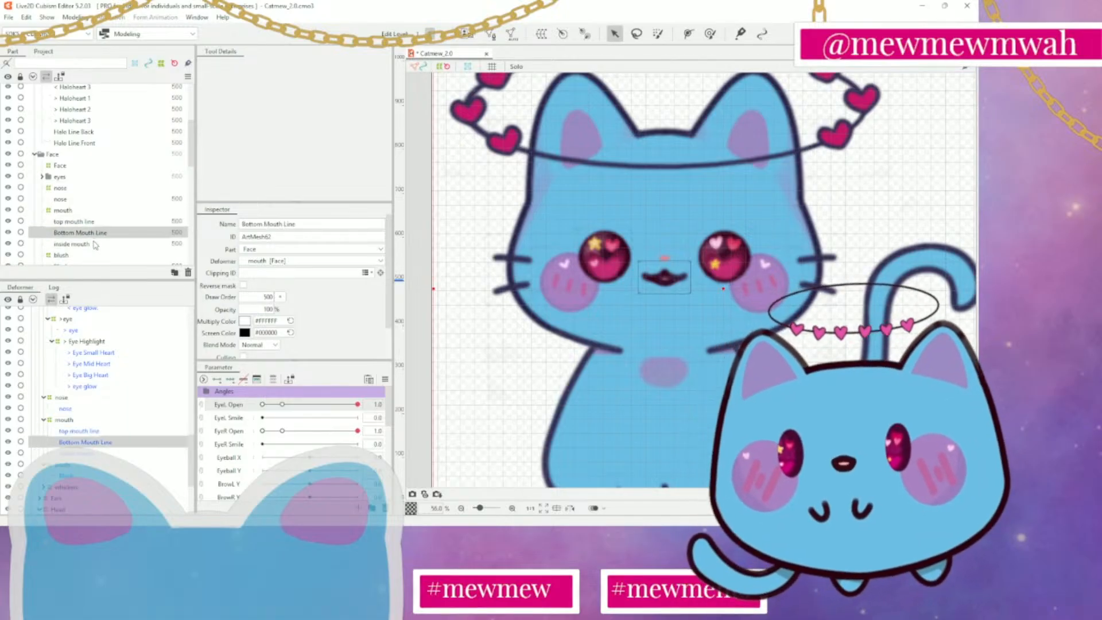
{"action": "left_click", "coordinate": [95, 244]}
{"action": "left_click", "coordinate": [105, 223]}
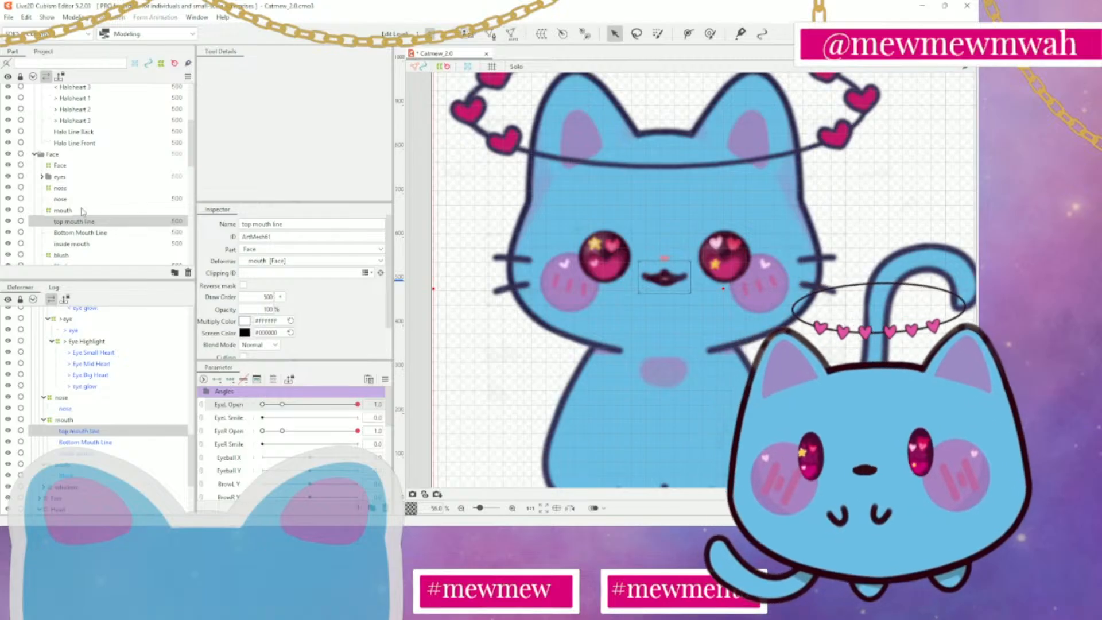
{"action": "left_click", "coordinate": [81, 245]}
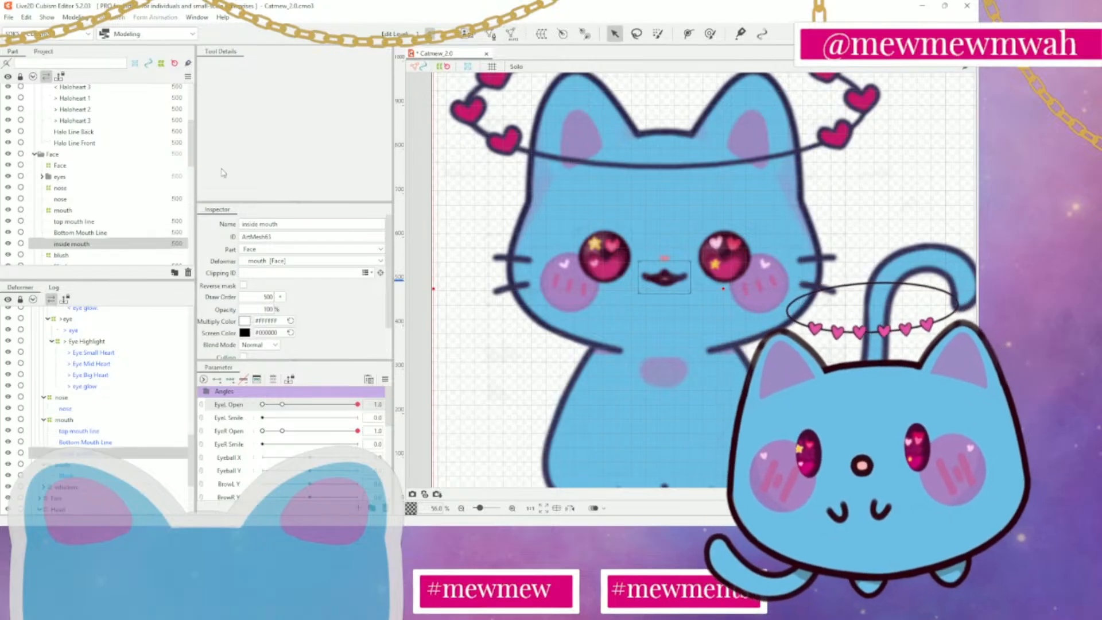
Select all three mouth art meshes together and examine how their meshes overlap around the mouth
{"action": "left_click", "coordinate": [110, 223]}
{"action": "left_click", "coordinate": [113, 246], "text": "shift"}
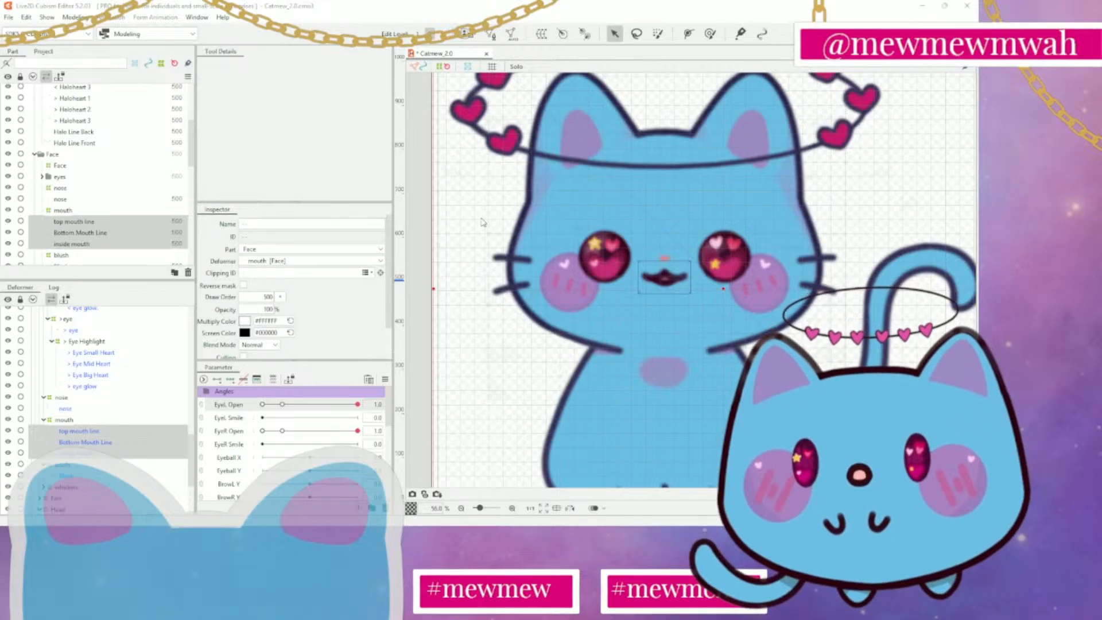
{"action": "scroll", "coordinate": [679, 225], "scroll_direction": "up", "scroll_amount": 3}
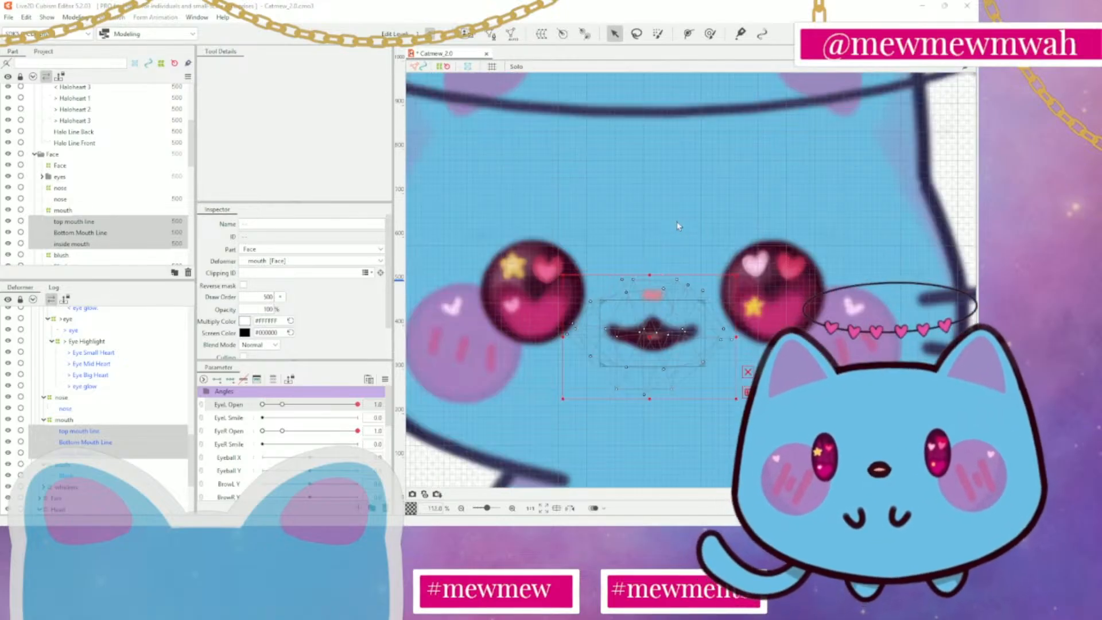
{"action": "left_click_drag", "start_coordinate": [672, 234], "coordinate": [700, 144]}
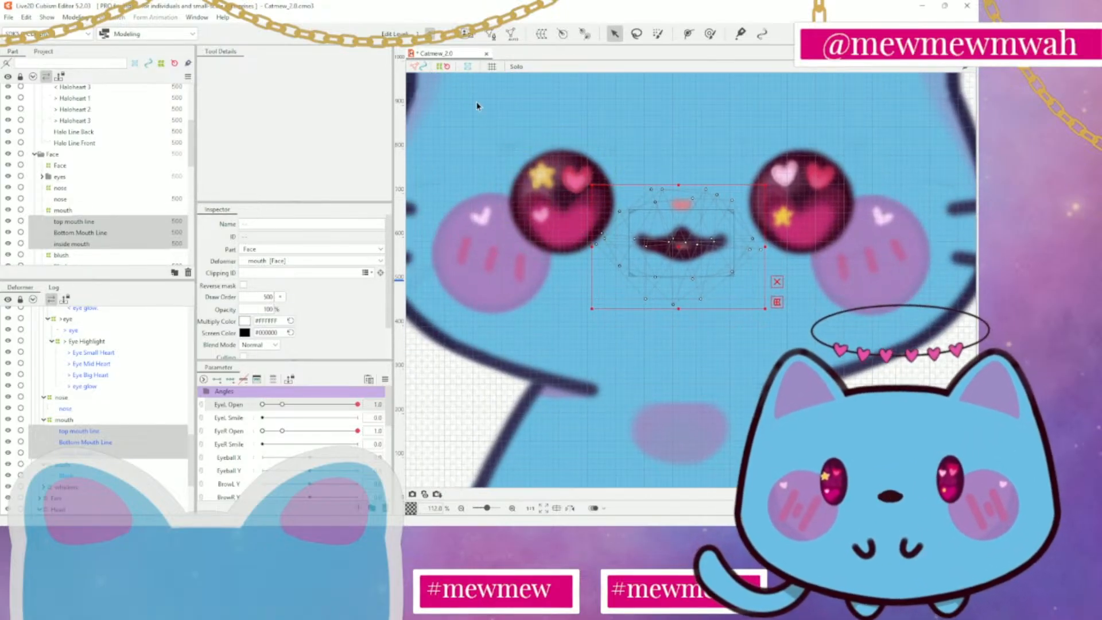
Open the top mouth line's mesh for editing and erase its entire existing mesh
{"action": "left_click", "coordinate": [110, 223]}
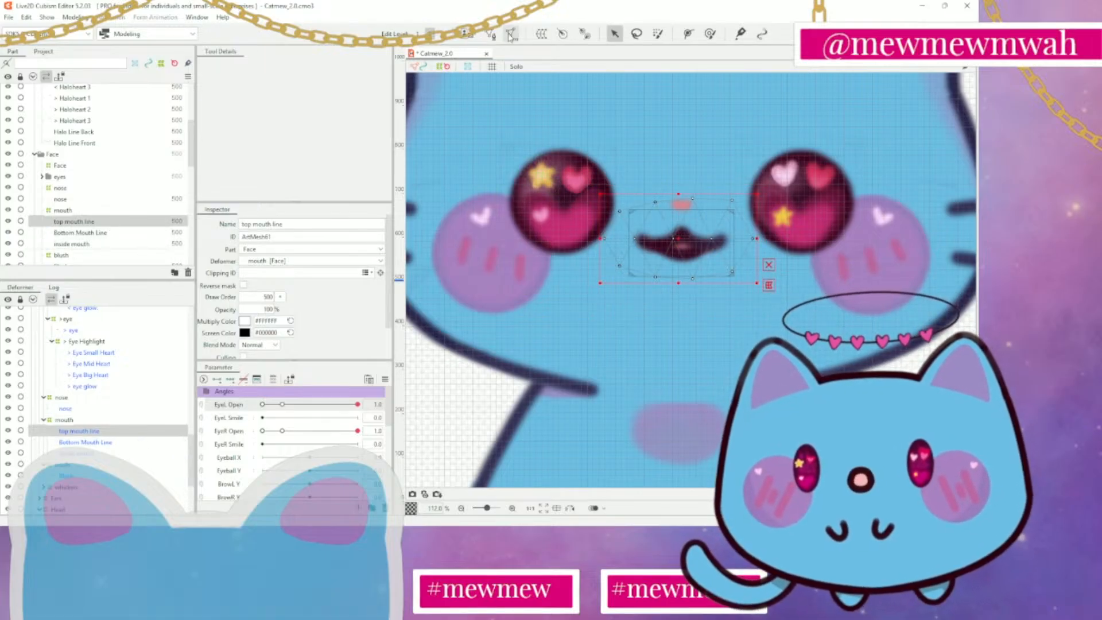
{"action": "left_click", "coordinate": [490, 34]}
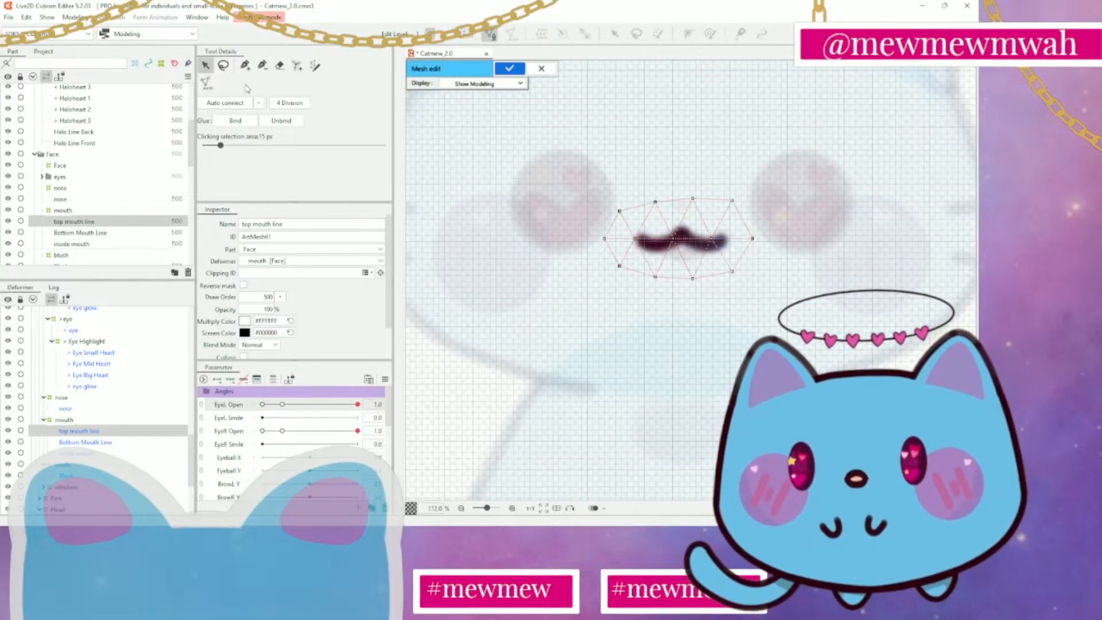
{"action": "left_click", "coordinate": [279, 64]}
{"action": "left_click_drag", "start_coordinate": [660, 233], "coordinate": [676, 271]}
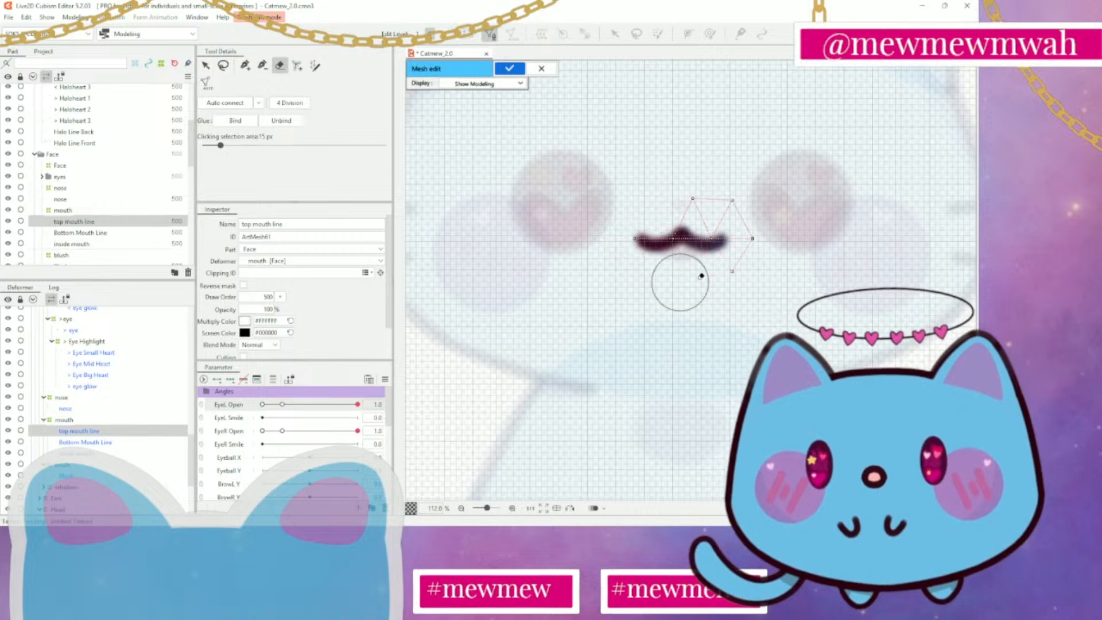
Place evenly spaced outline vertices just above the top mouth line's left half, from its left end up to the central peak
{"action": "left_click", "coordinate": [244, 66]}
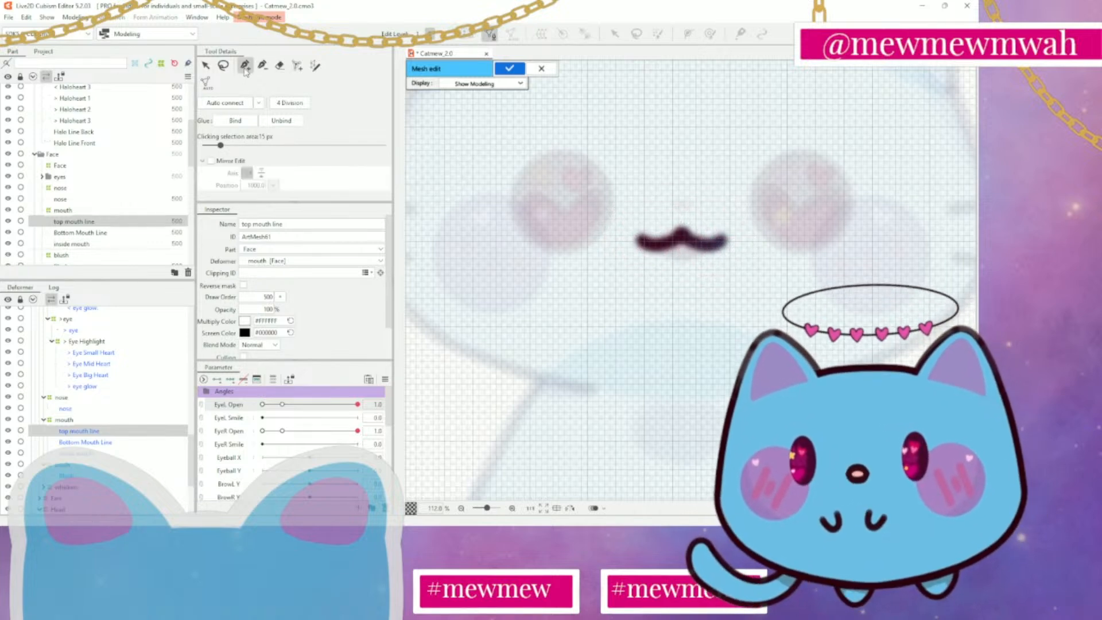
{"action": "scroll", "coordinate": [653, 210], "scroll_direction": "up", "scroll_amount": 5}
{"action": "scroll", "coordinate": [741, 232], "scroll_direction": "up", "scroll_amount": 1}
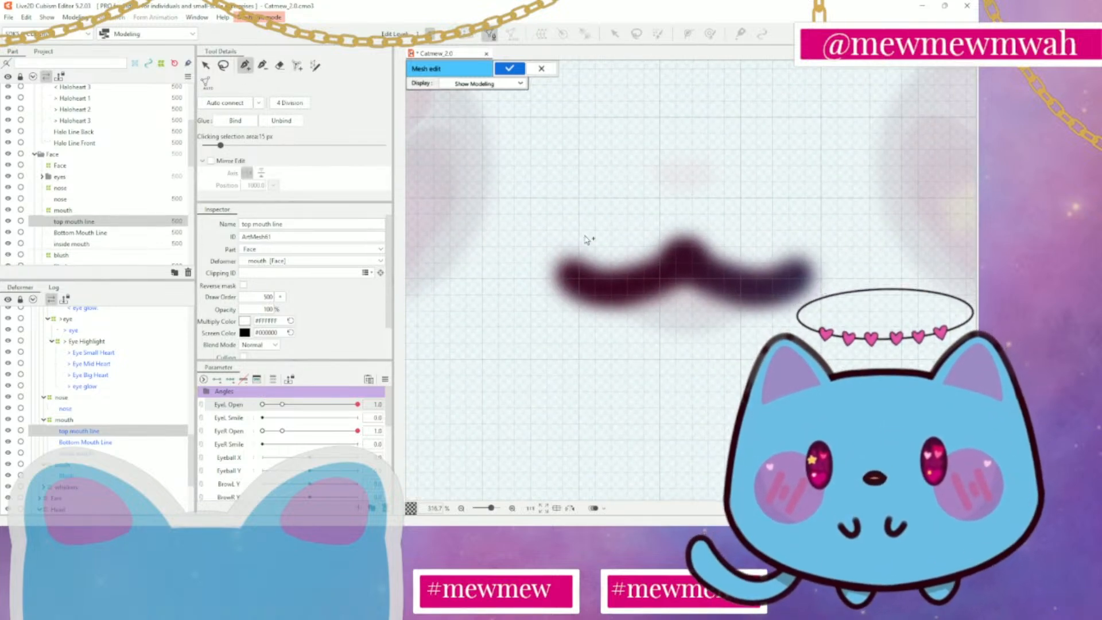
{"action": "left_click", "coordinate": [568, 241]}
{"action": "left_click", "coordinate": [585, 246]}
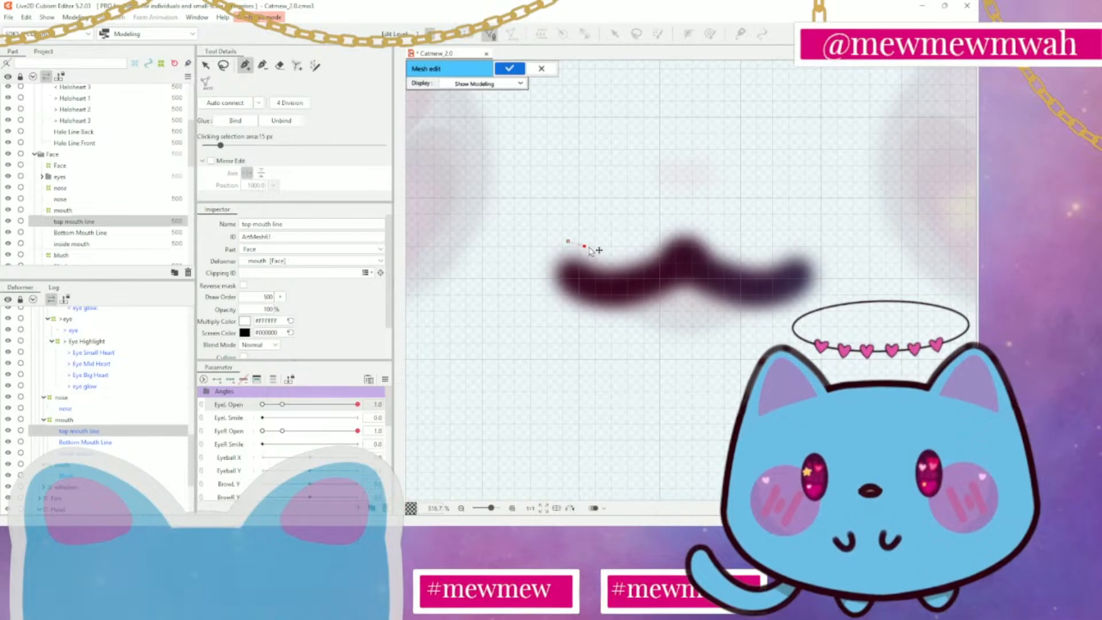
{"action": "left_click", "coordinate": [597, 253]}
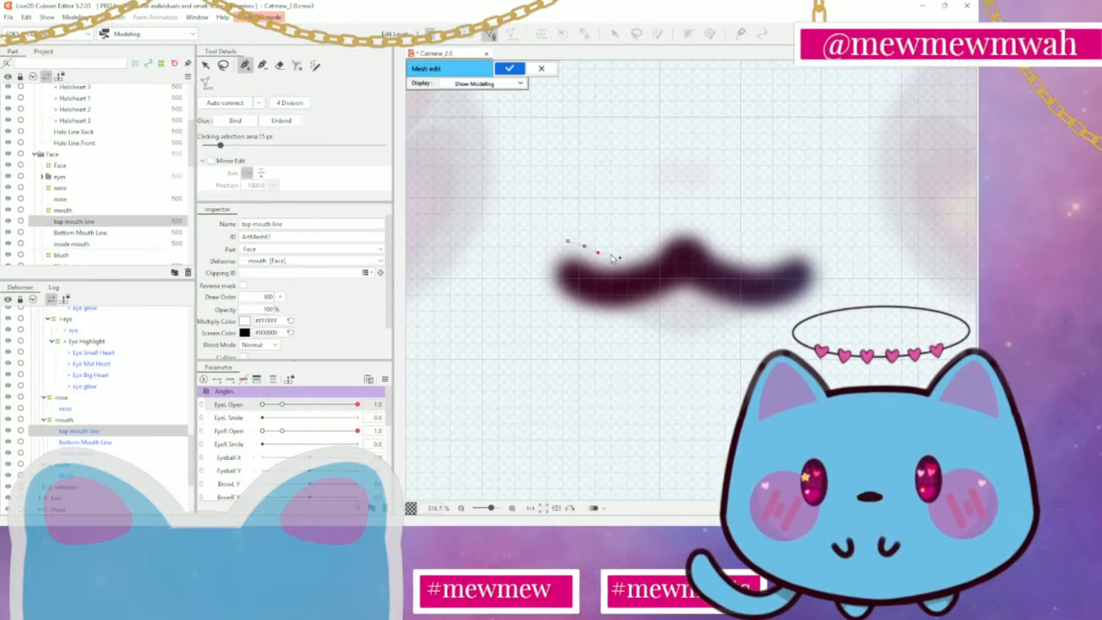
{"action": "left_click", "coordinate": [611, 255]}
{"action": "left_click", "coordinate": [624, 251]}
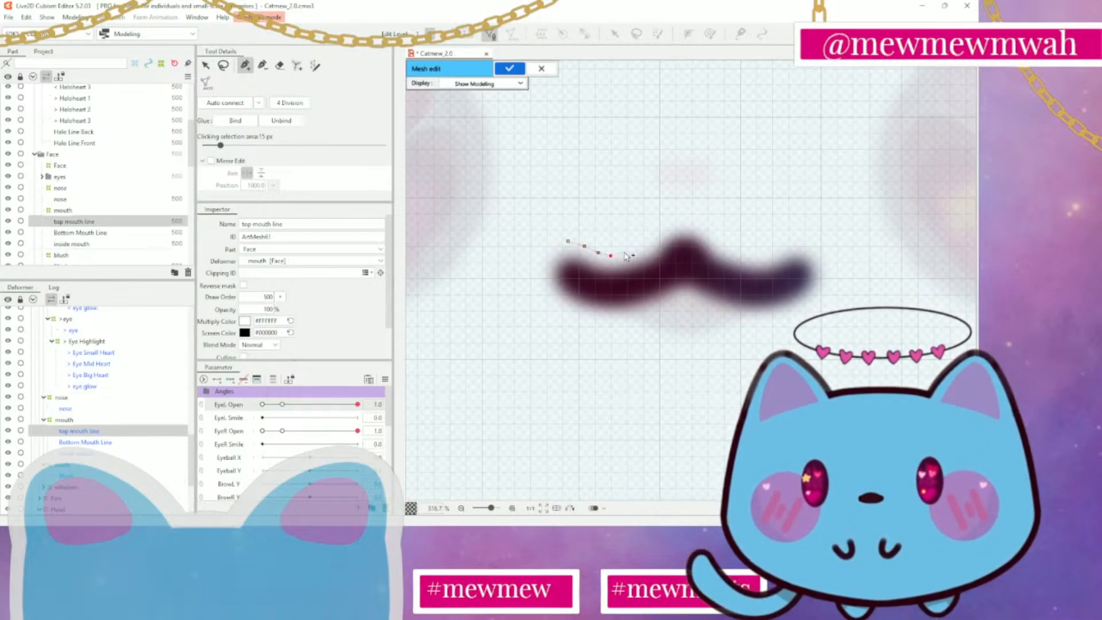
{"action": "left_click", "coordinate": [651, 233]}
{"action": "left_click", "coordinate": [665, 221]}
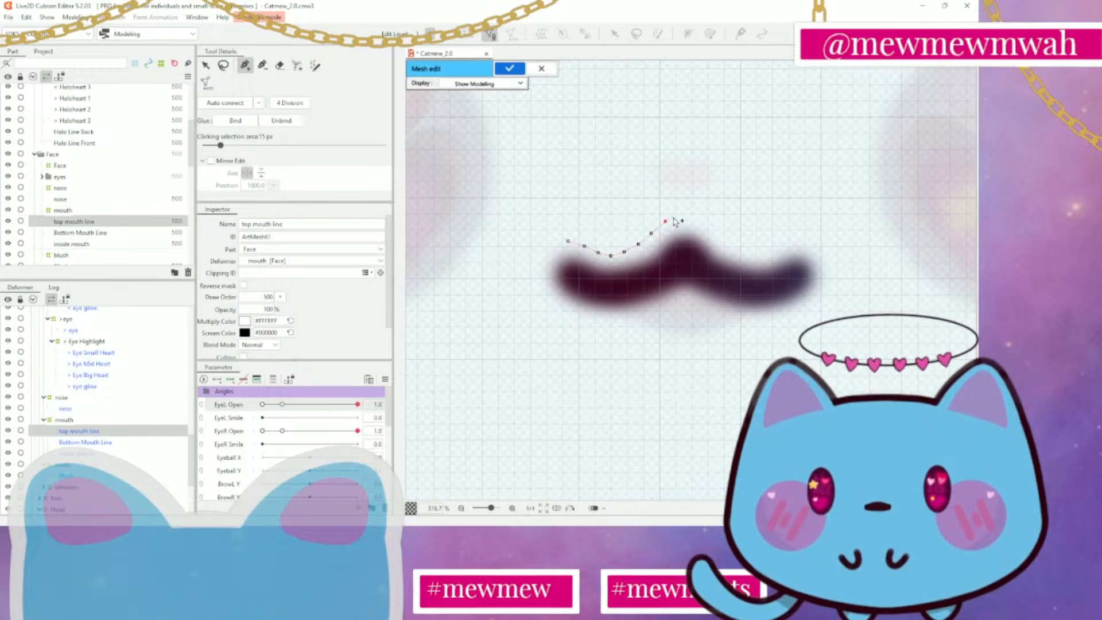
{"action": "left_click", "coordinate": [678, 213]}
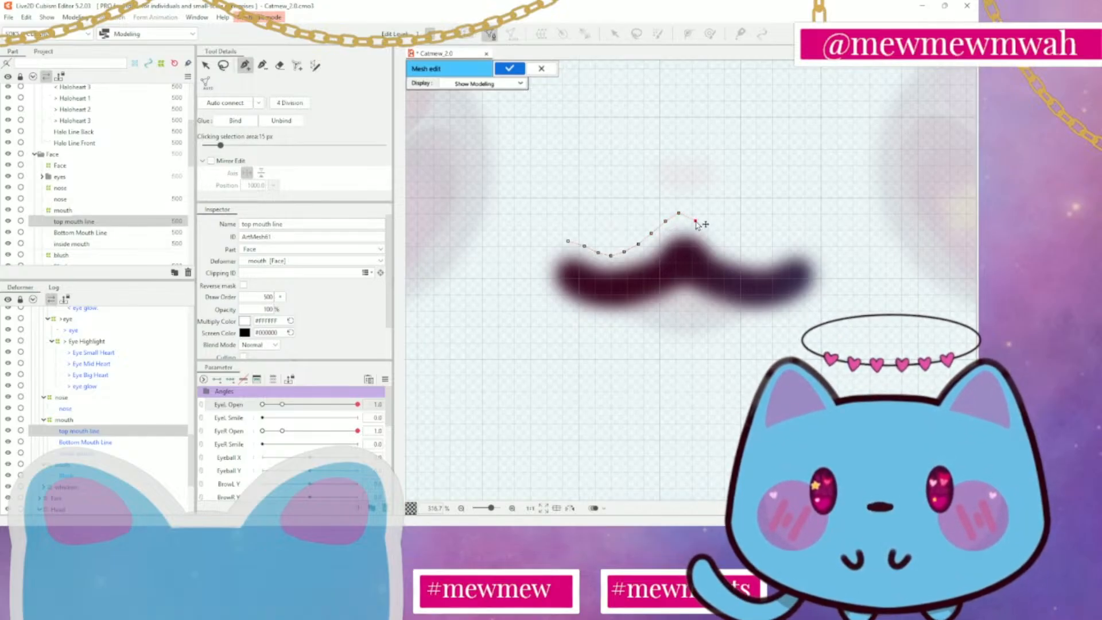
Continue the outline vertices from the central peak down along the upper edge of the right half to the mouth line's right end
{"action": "left_click", "coordinate": [711, 232]}
{"action": "left_click", "coordinate": [723, 245]}
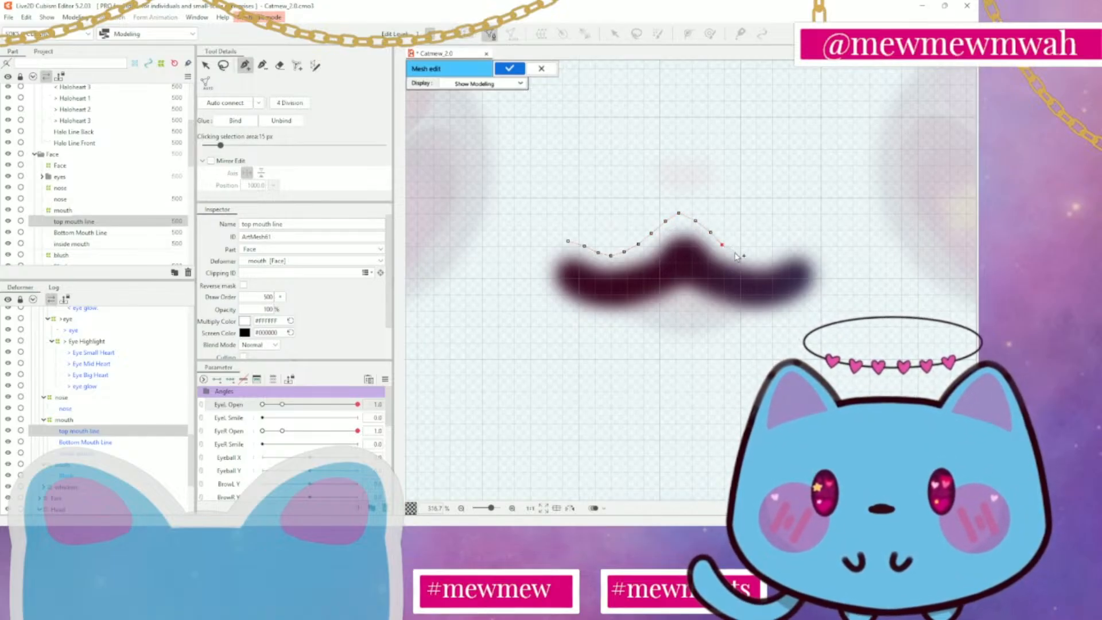
{"action": "left_click", "coordinate": [735, 253]}
{"action": "left_click", "coordinate": [750, 255]}
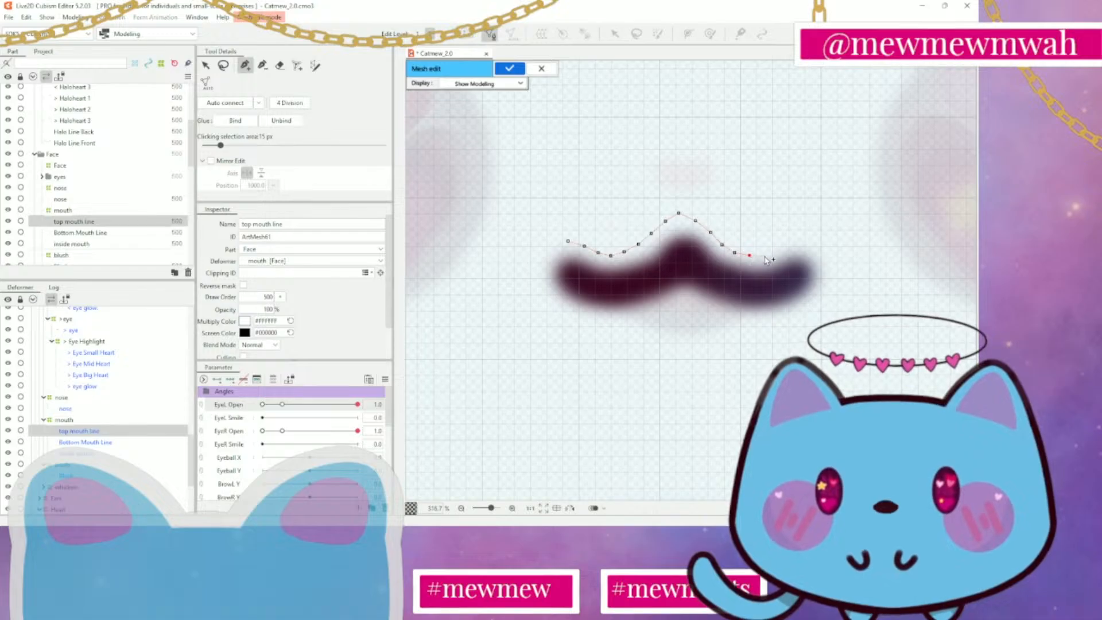
{"action": "left_click", "coordinate": [776, 249]}
{"action": "left_click", "coordinate": [790, 244]}
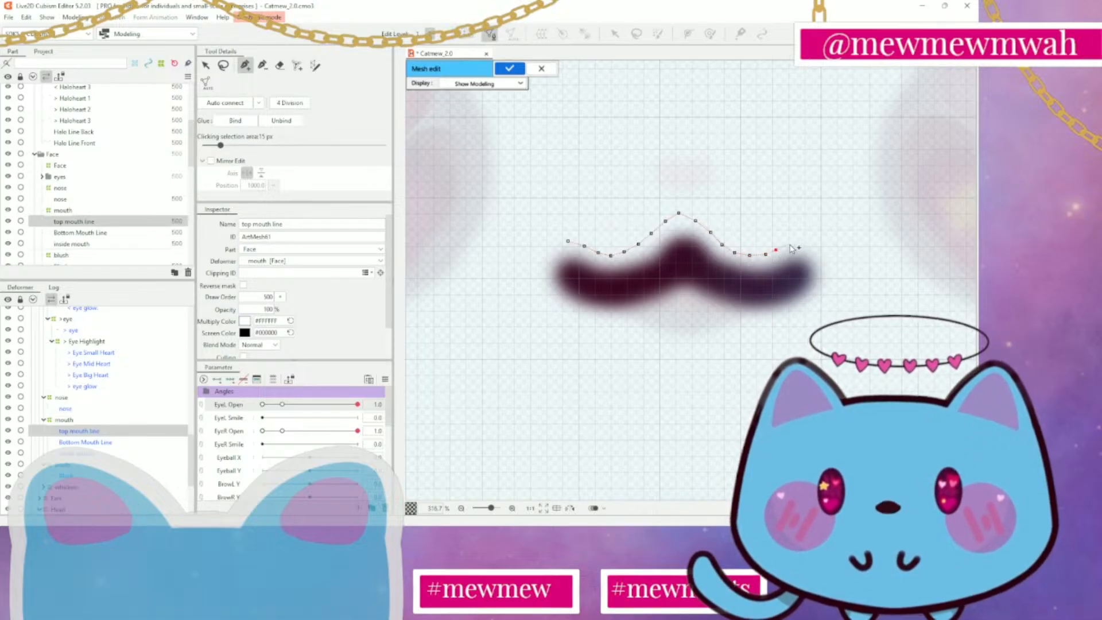
{"action": "left_click", "coordinate": [801, 238]}
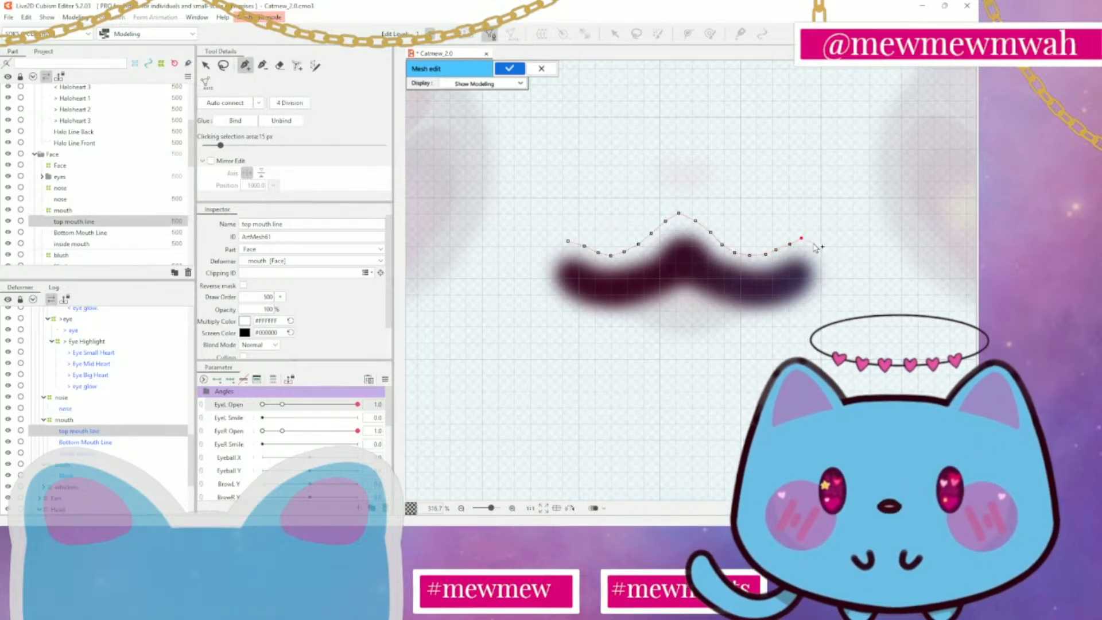
{"action": "left_click", "coordinate": [821, 250]}
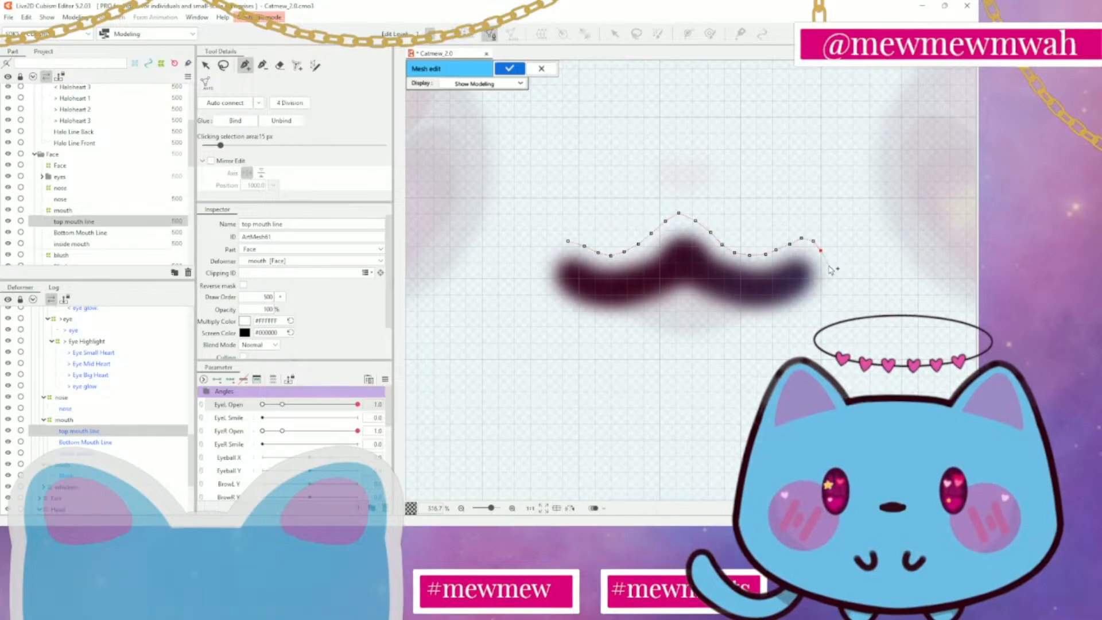
Carry the outline around the right end and back beneath the mouth line, following the central notch to the lower-left corner
{"action": "left_click", "coordinate": [828, 264]}
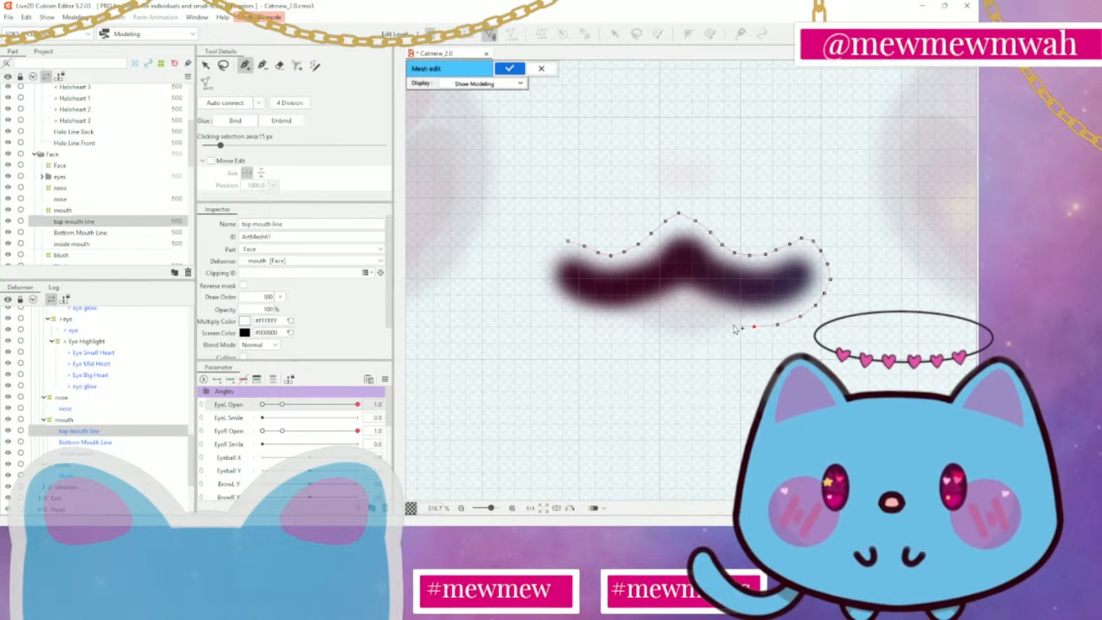
{"action": "left_click", "coordinate": [704, 309]}
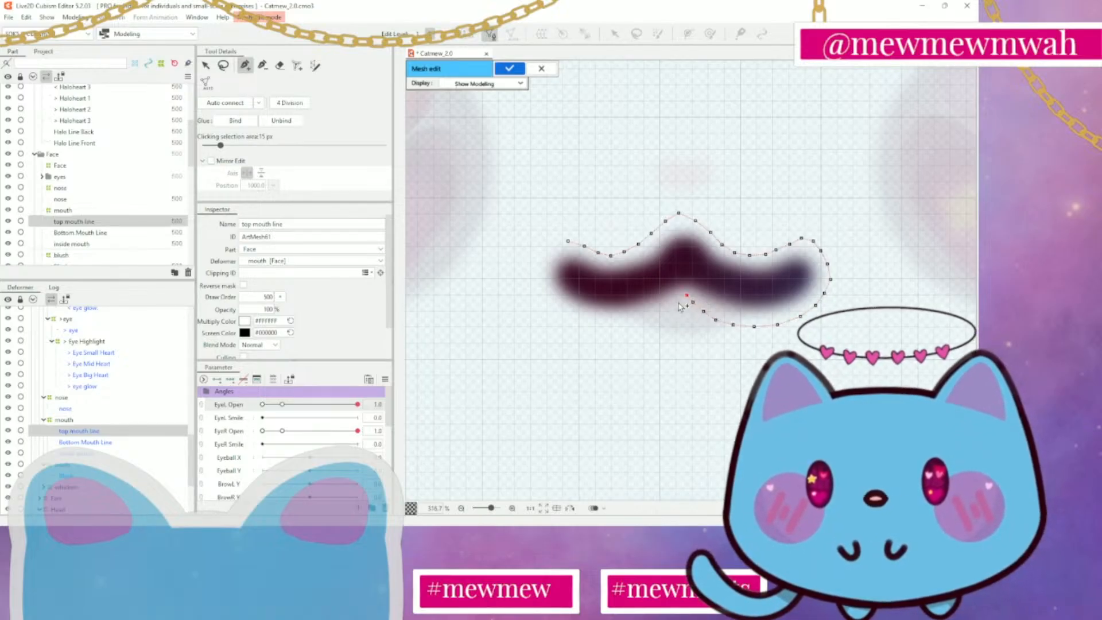
{"action": "left_click", "coordinate": [678, 302]}
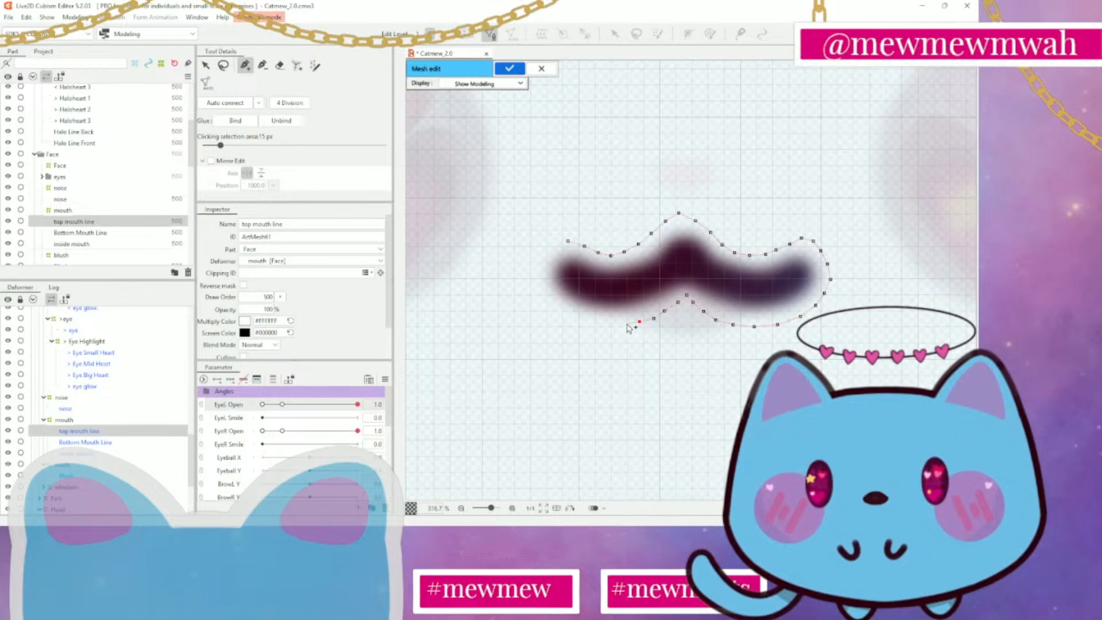
{"action": "left_click", "coordinate": [606, 324]}
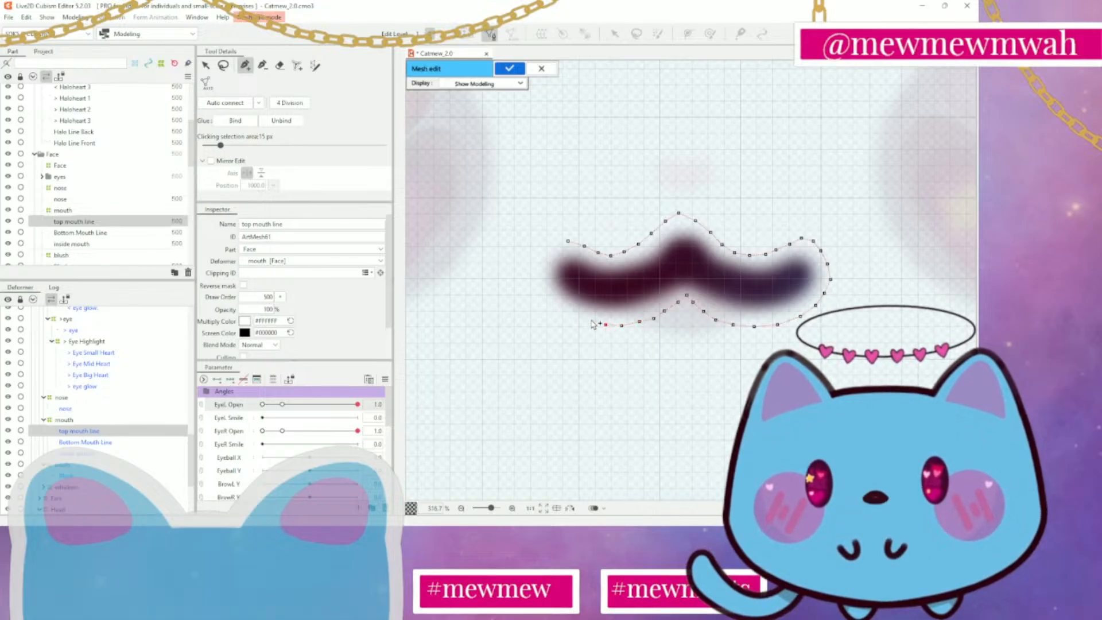
{"action": "left_click", "coordinate": [591, 320]}
{"action": "left_click", "coordinate": [573, 315]}
{"action": "left_click", "coordinate": [555, 301]}
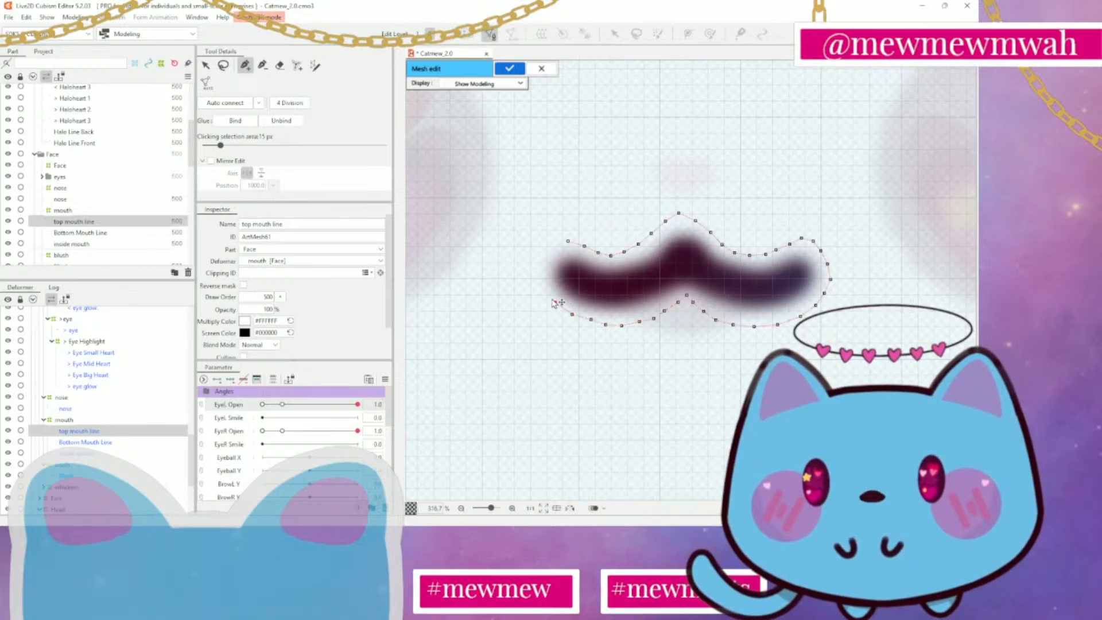
Wrap the outline vertices around the mouth line's left end and close the outline at its first vertex
{"action": "left_click", "coordinate": [544, 283]}
{"action": "left_click_drag", "start_coordinate": [545, 284], "coordinate": [539, 285]}
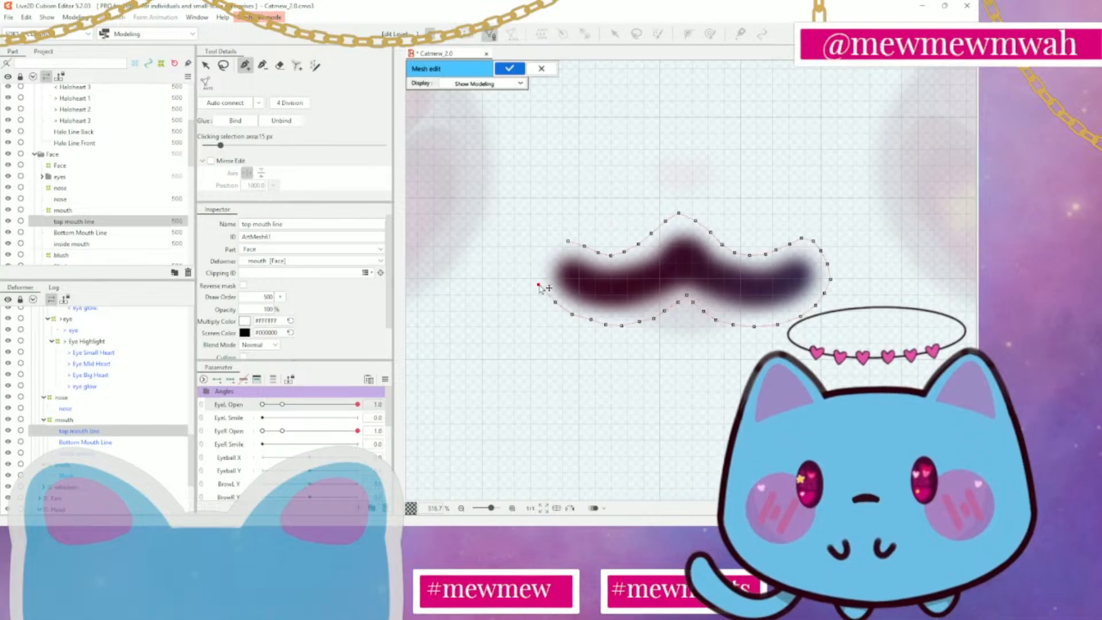
{"action": "left_click", "coordinate": [534, 268]}
{"action": "left_click", "coordinate": [538, 251]}
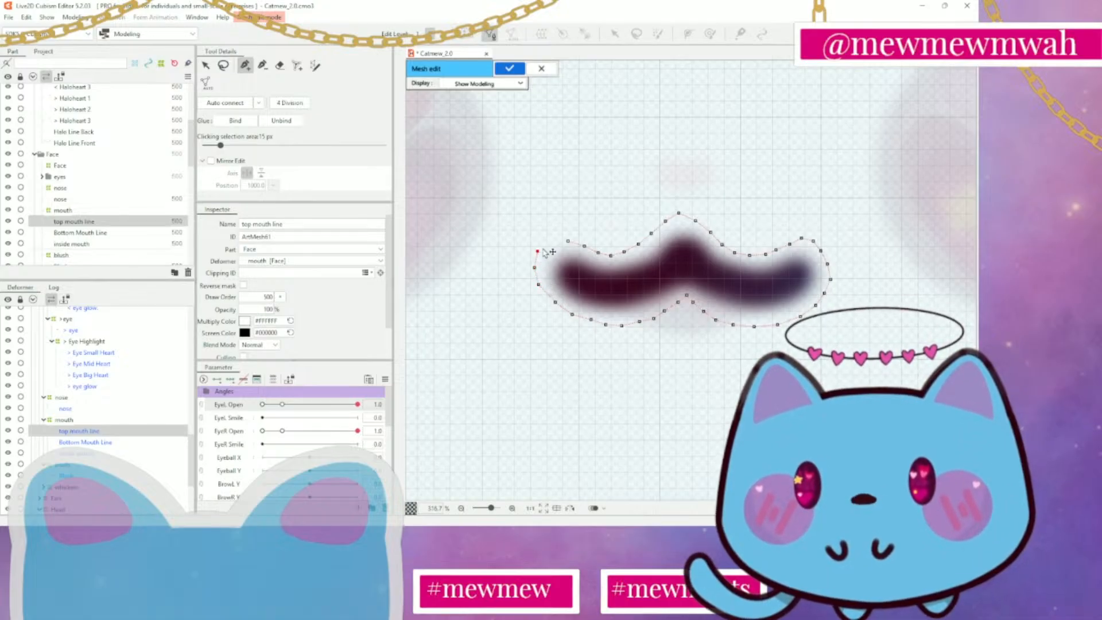
{"action": "left_click", "coordinate": [552, 243]}
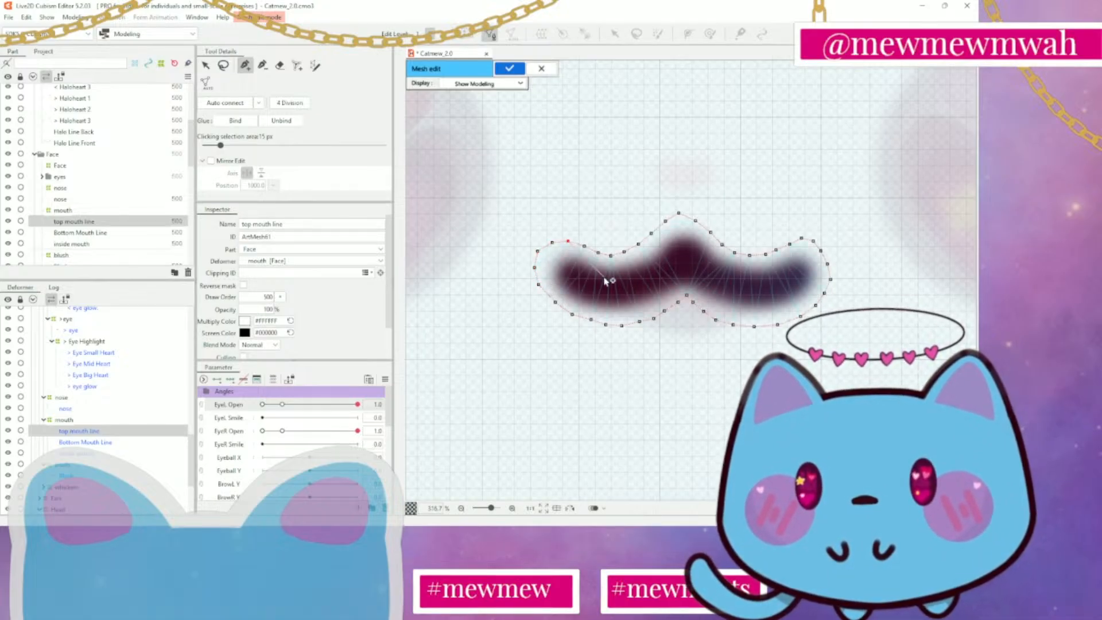
Add a row of connected vertices through the middle of the mouth line's left half, from the left end to the peak
{"action": "left_click", "coordinate": [552, 243]}
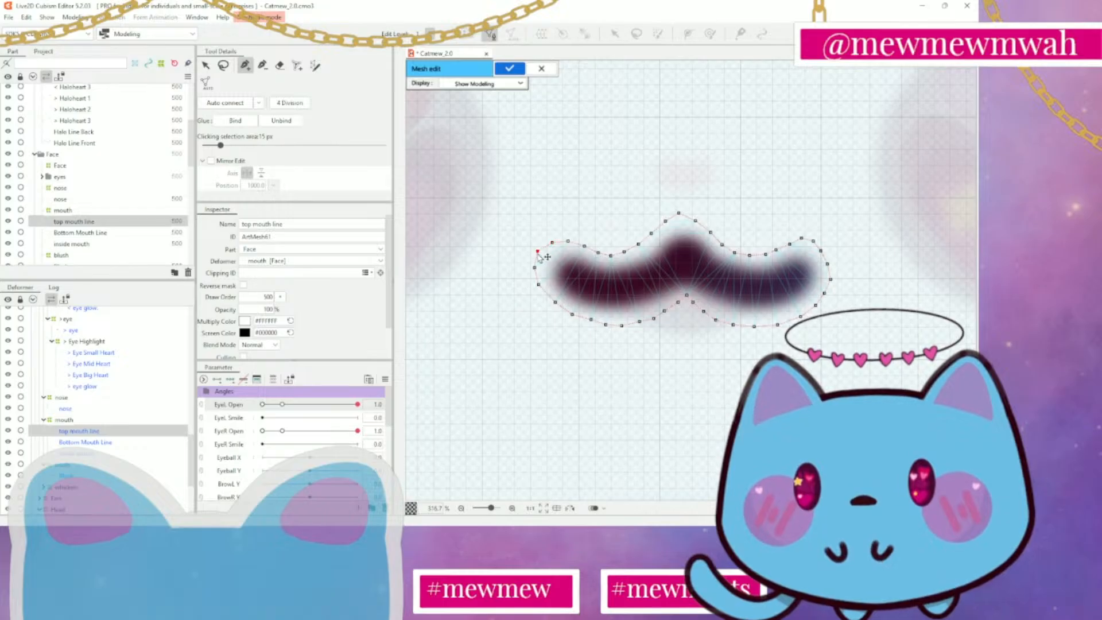
{"action": "left_click", "coordinate": [556, 264]}
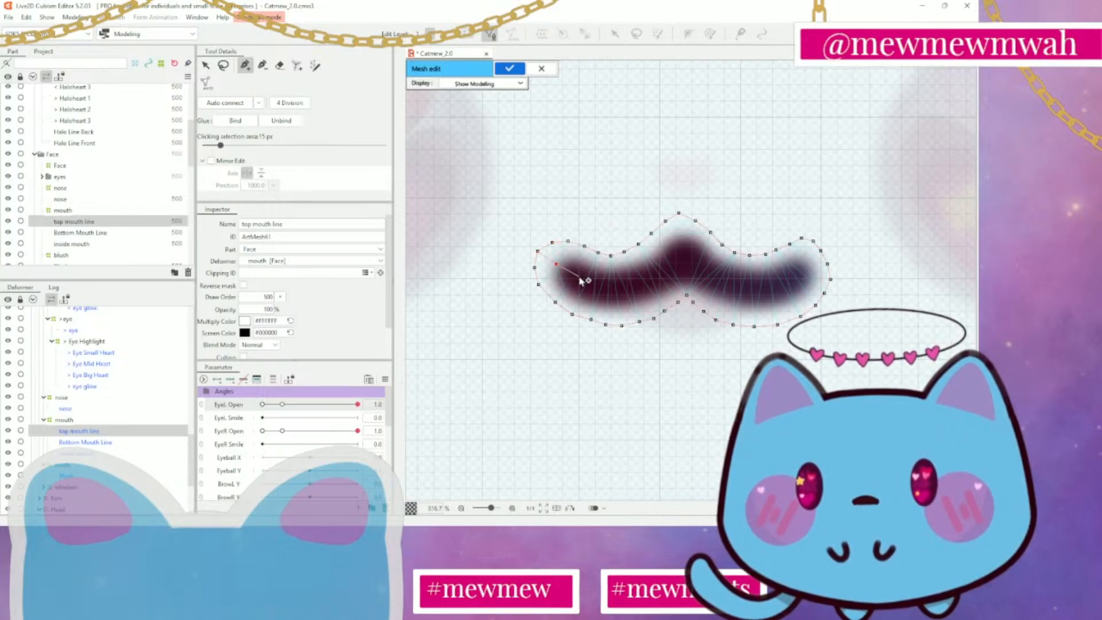
{"action": "left_click", "coordinate": [581, 279]}
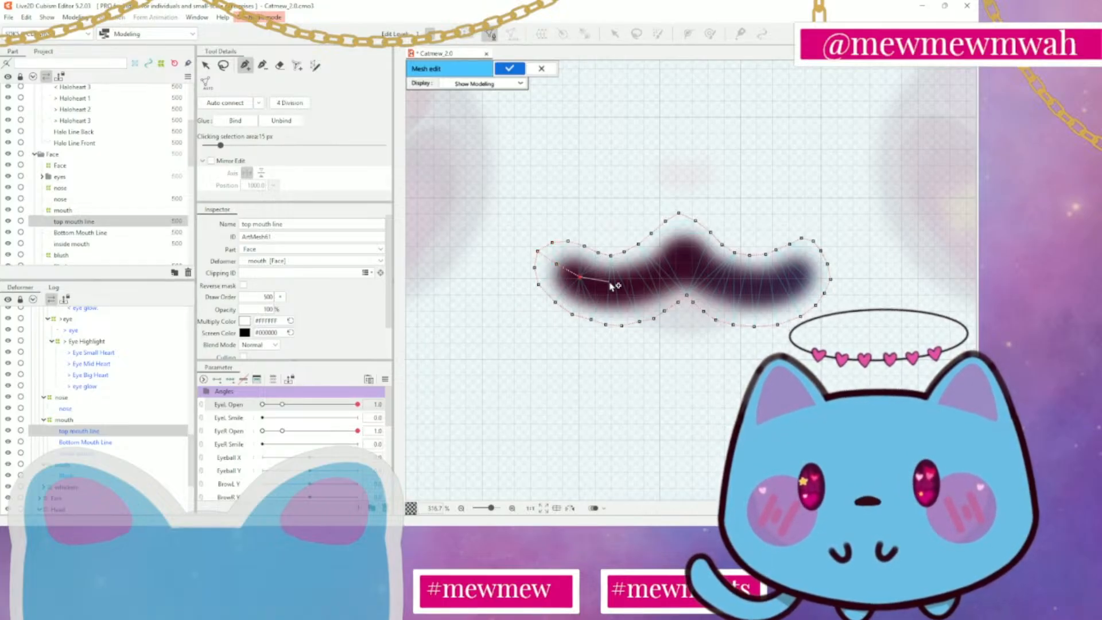
{"action": "left_click", "coordinate": [603, 287]}
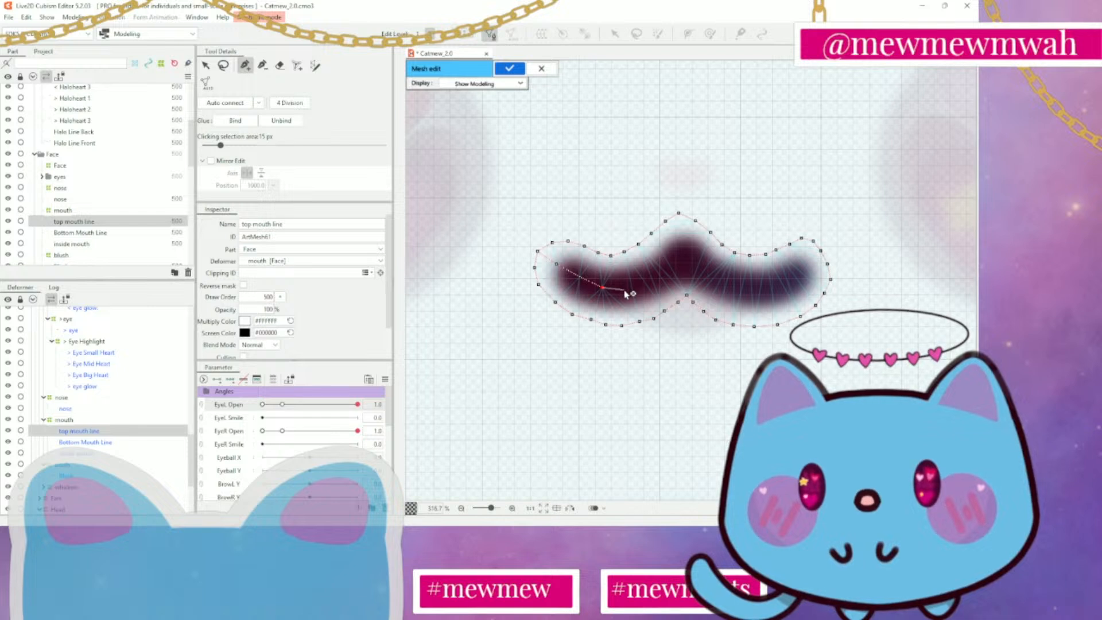
{"action": "left_click", "coordinate": [625, 290]}
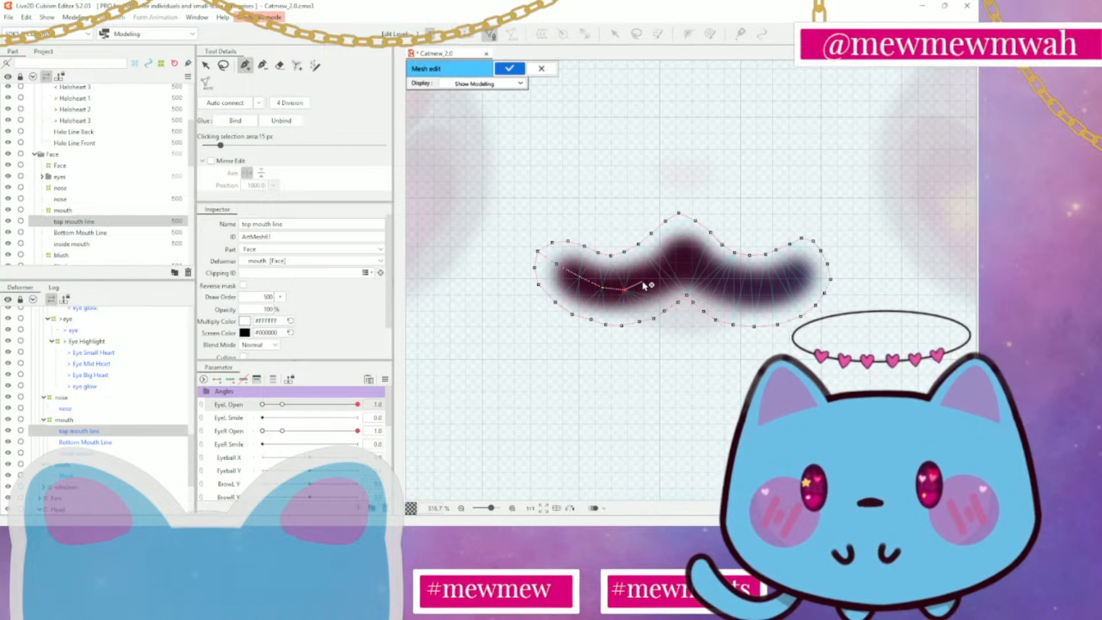
{"action": "left_click", "coordinate": [642, 282]}
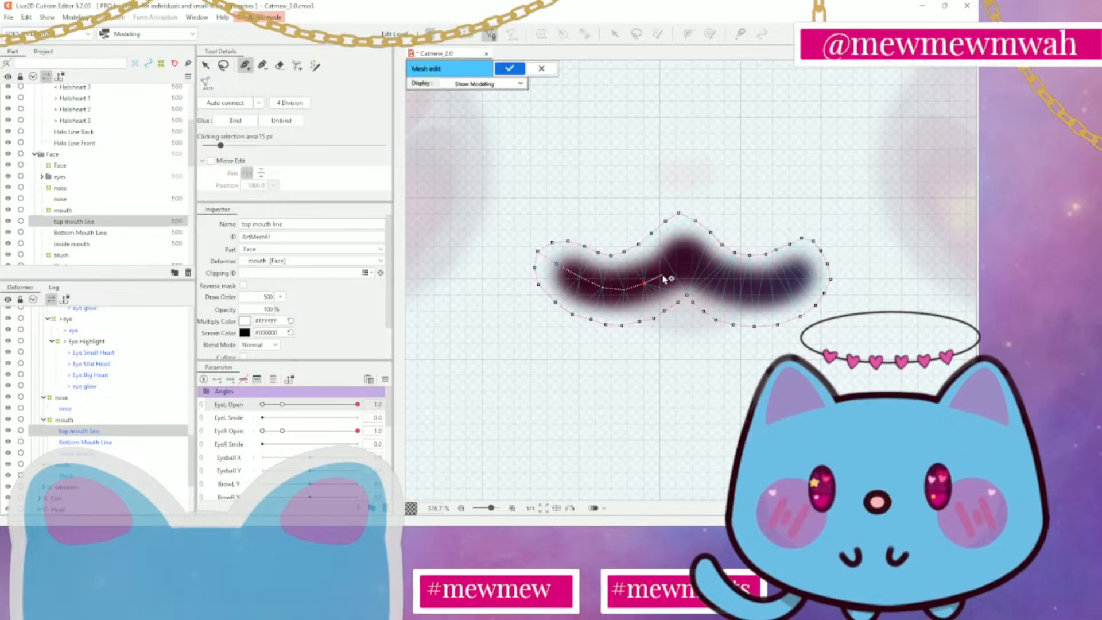
{"action": "left_click", "coordinate": [664, 275]}
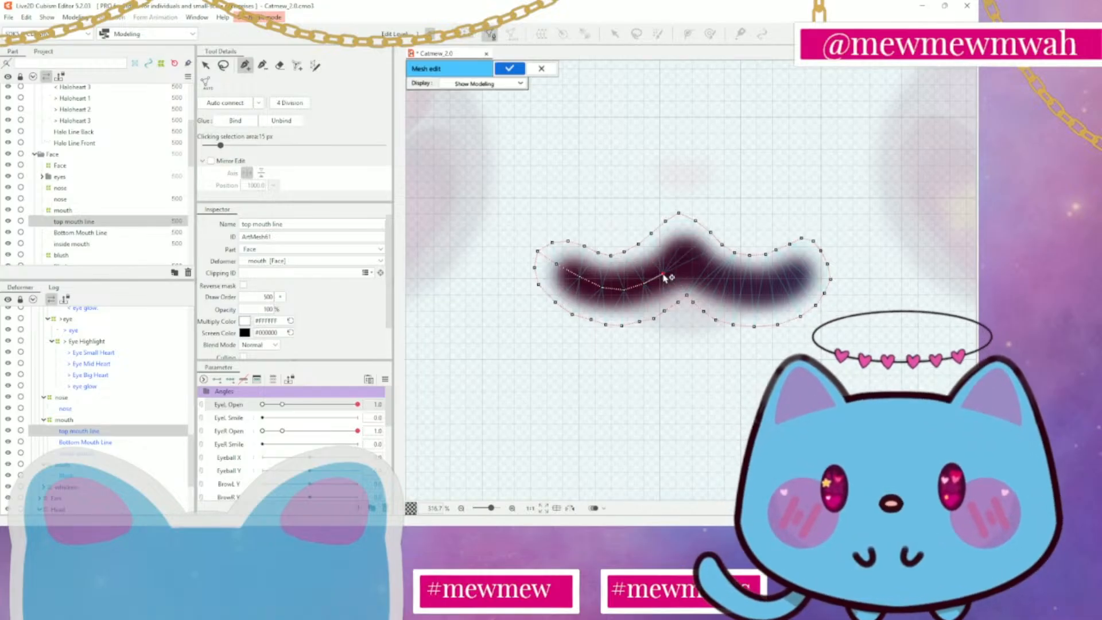
{"action": "left_click", "coordinate": [684, 253]}
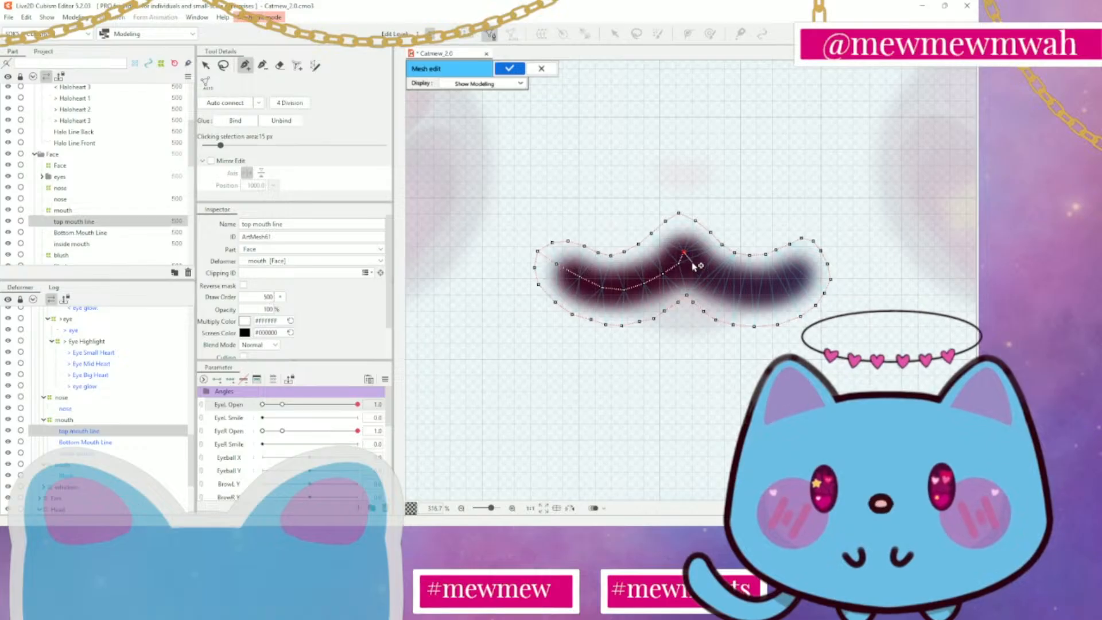
Extend the connected centre vertices from the peak through the middle of the mouth line's right half
{"action": "left_click", "coordinate": [693, 264]}
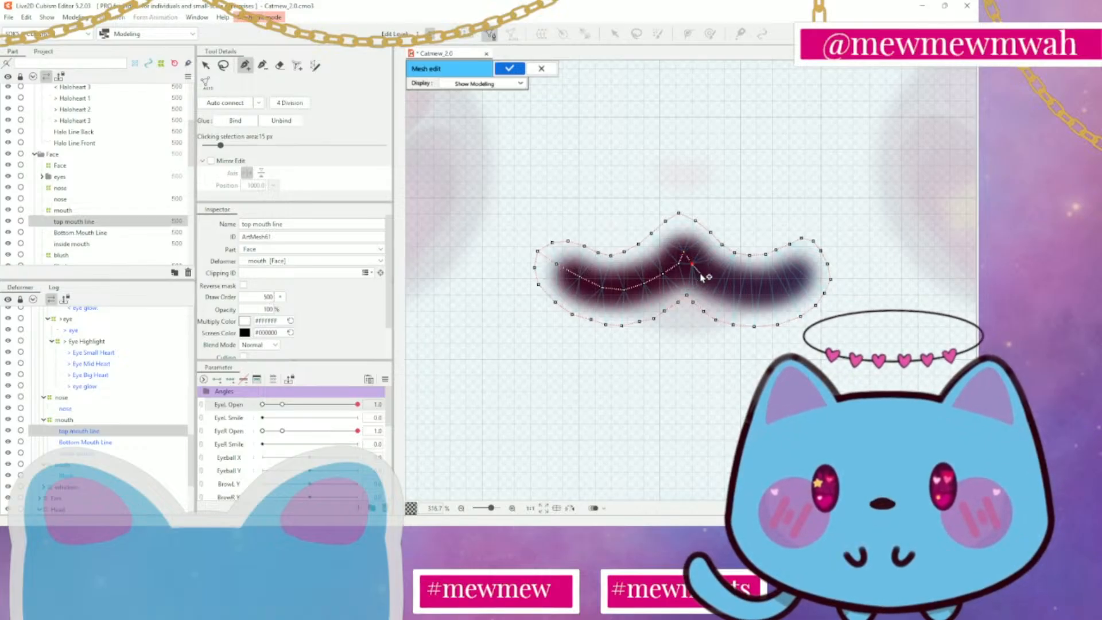
{"action": "left_click", "coordinate": [705, 277]}
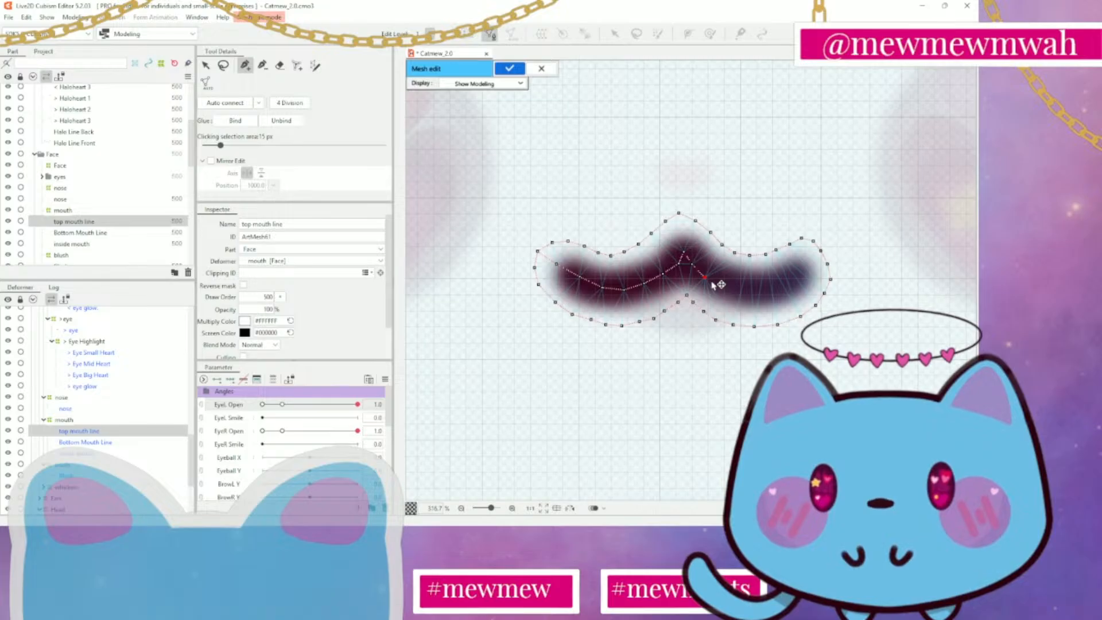
{"action": "left_click", "coordinate": [723, 284]}
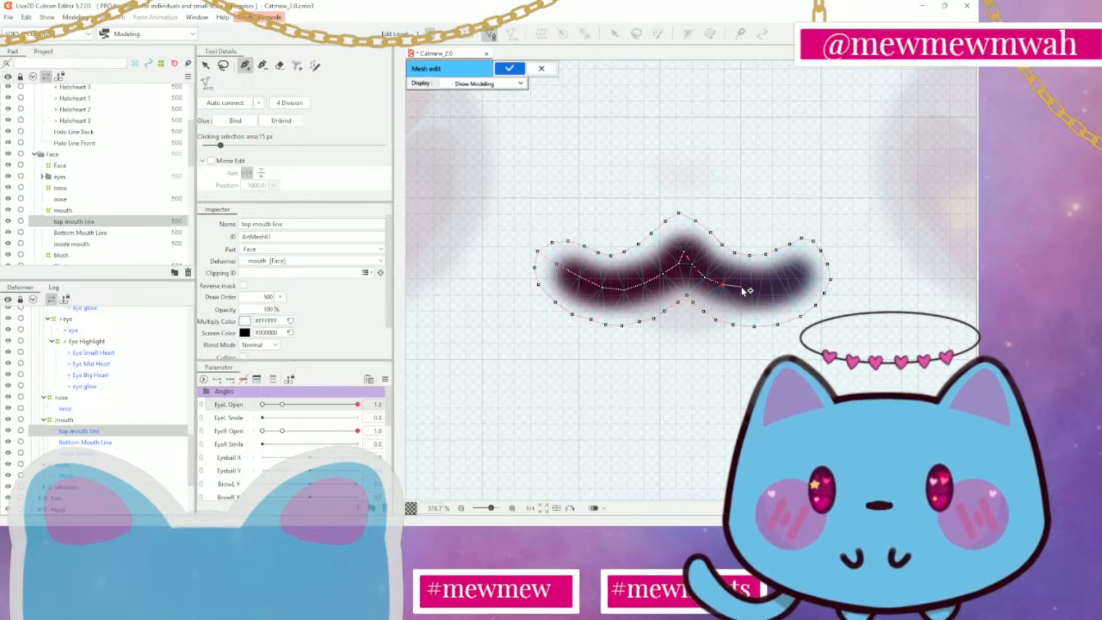
{"action": "left_click", "coordinate": [744, 286]}
{"action": "left_click", "coordinate": [765, 286]}
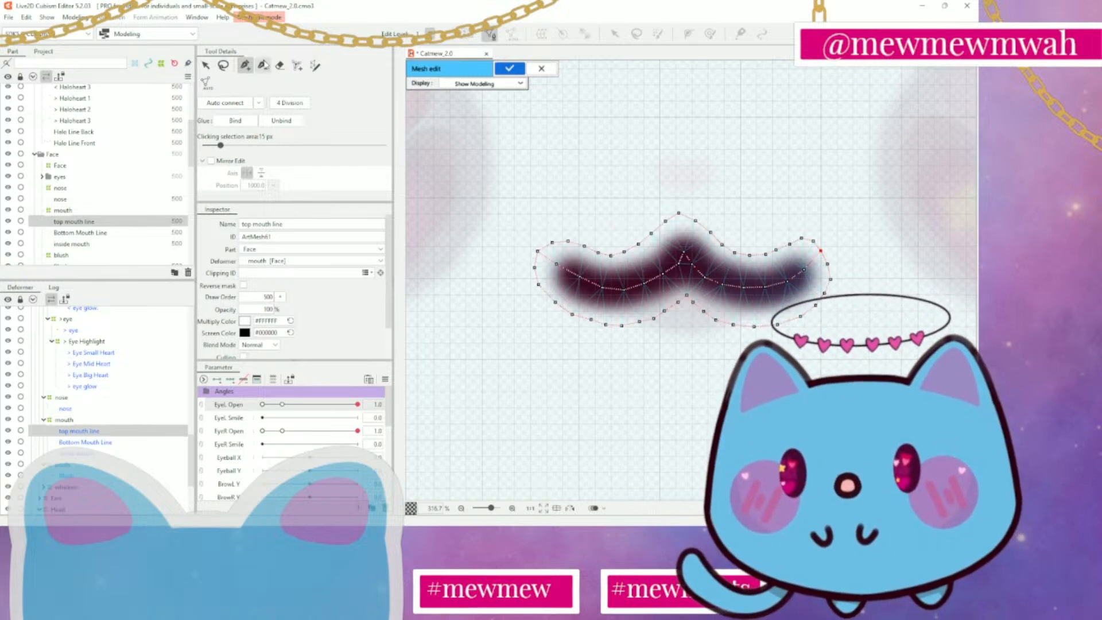
Auto-connect the top mouth line's vertices into a triangulated mesh and delete the upper centre vertex inside the peak
{"action": "left_click", "coordinate": [227, 105]}
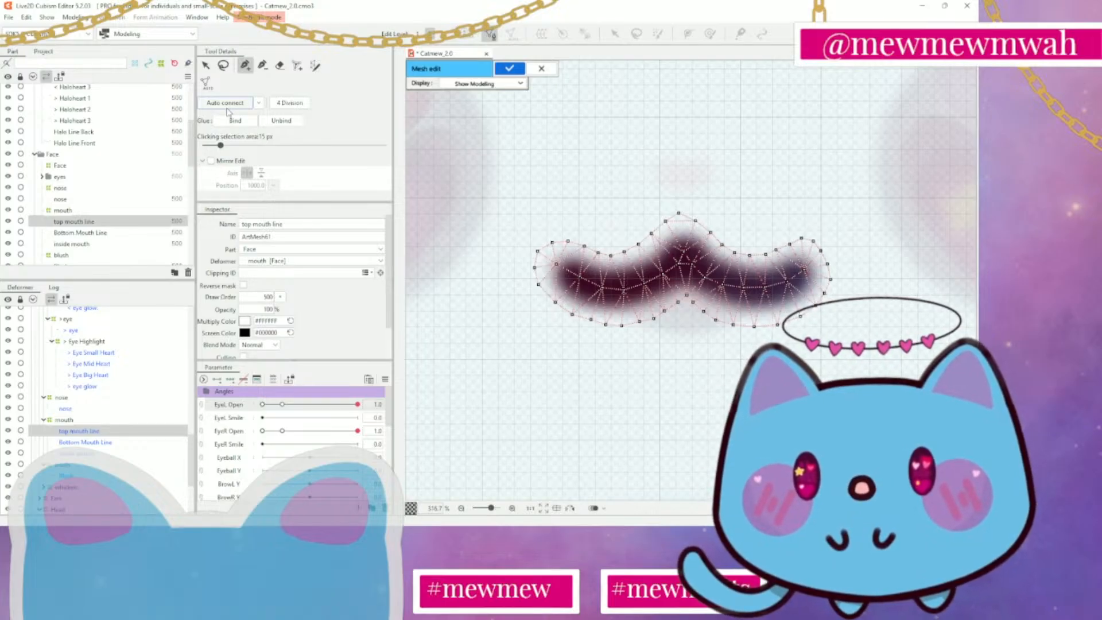
{"action": "scroll", "coordinate": [689, 270], "scroll_direction": "up", "scroll_amount": 5}
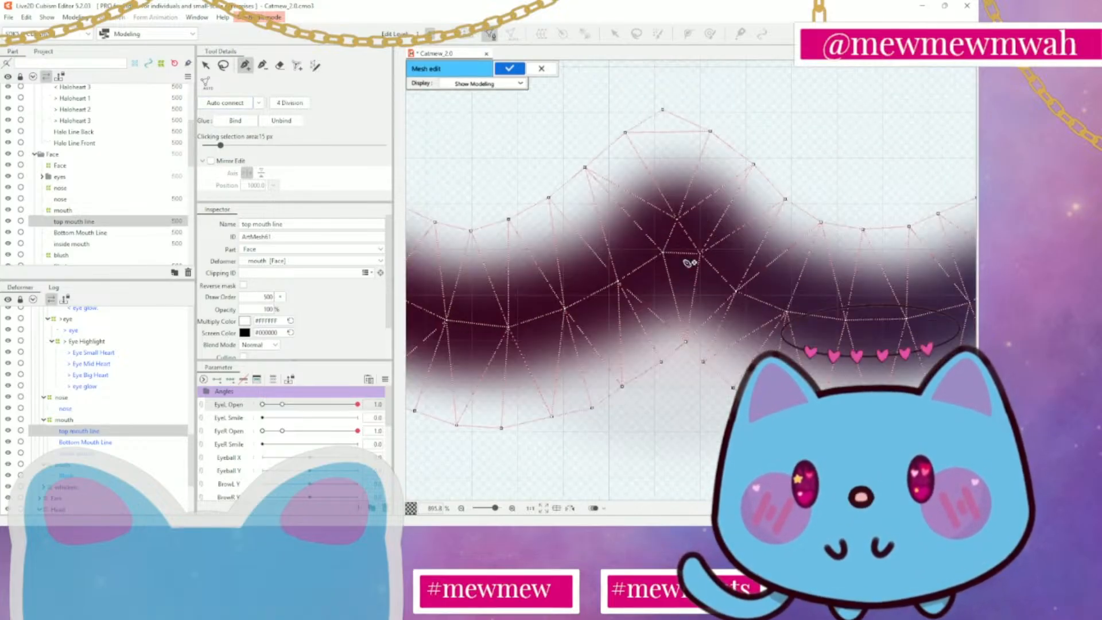
{"action": "left_click", "coordinate": [262, 64]}
{"action": "left_click", "coordinate": [678, 220]}
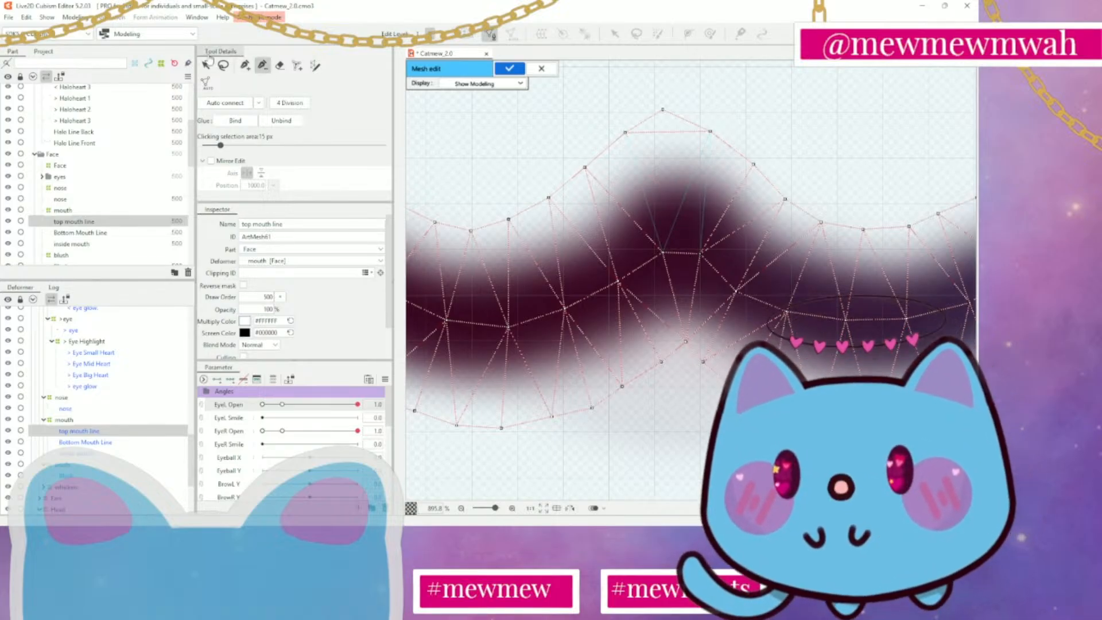
Add a vertex midway between the two centre vertices beneath the peak and shift the neighbouring vertices into a shallow arch
{"action": "left_click", "coordinate": [245, 65]}
{"action": "left_click", "coordinate": [681, 253]}
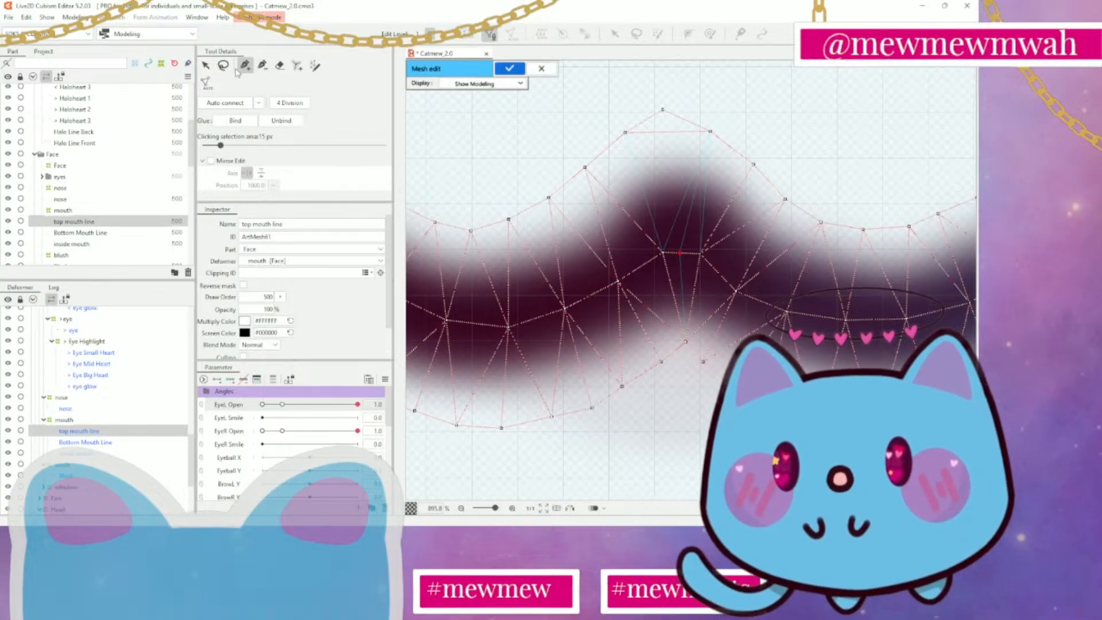
{"action": "left_click", "coordinate": [205, 65]}
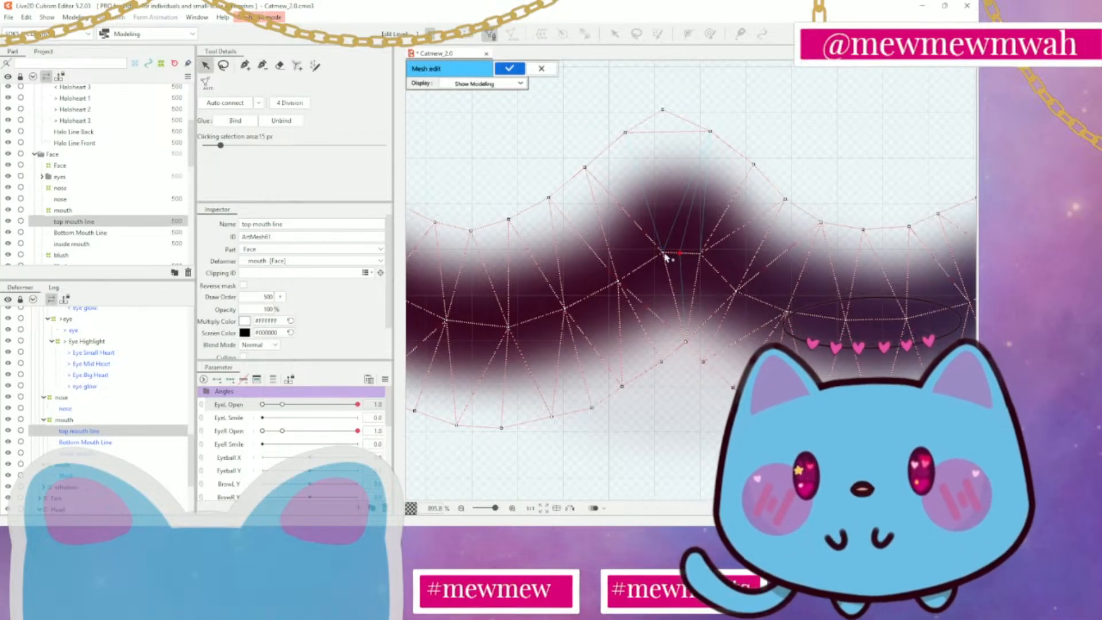
{"action": "left_click_drag", "start_coordinate": [664, 253], "coordinate": [707, 264]}
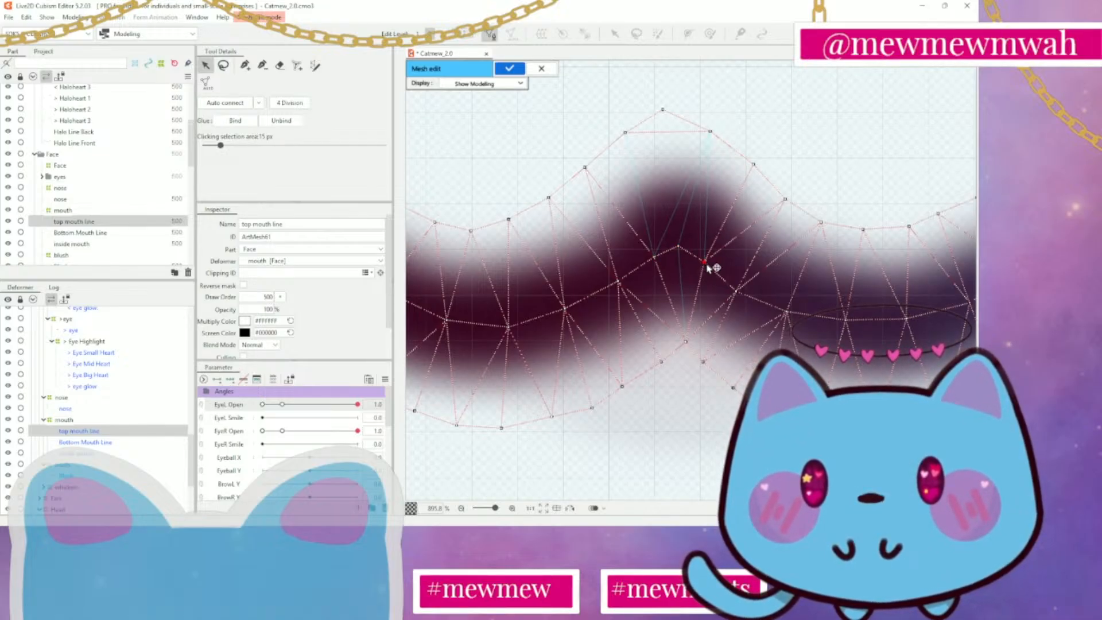
Insert extra vertices between the existing centre-line vertices along the mouth line's left half, from the left end to the peak
{"action": "scroll", "coordinate": [707, 264], "scroll_direction": "down", "scroll_amount": 2}
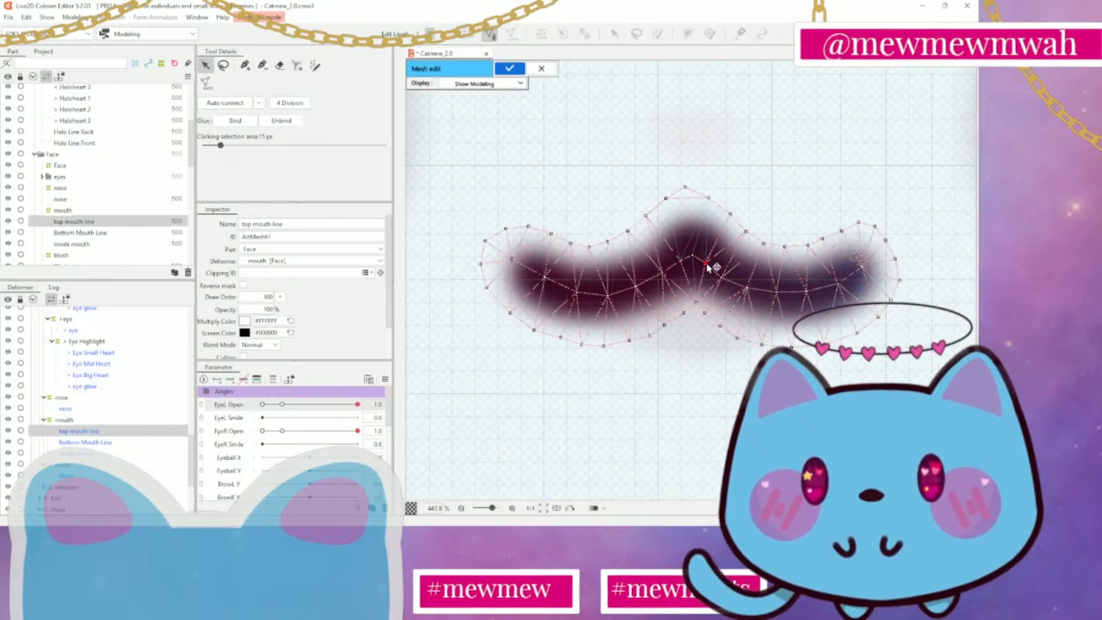
{"action": "left_click", "coordinate": [244, 67]}
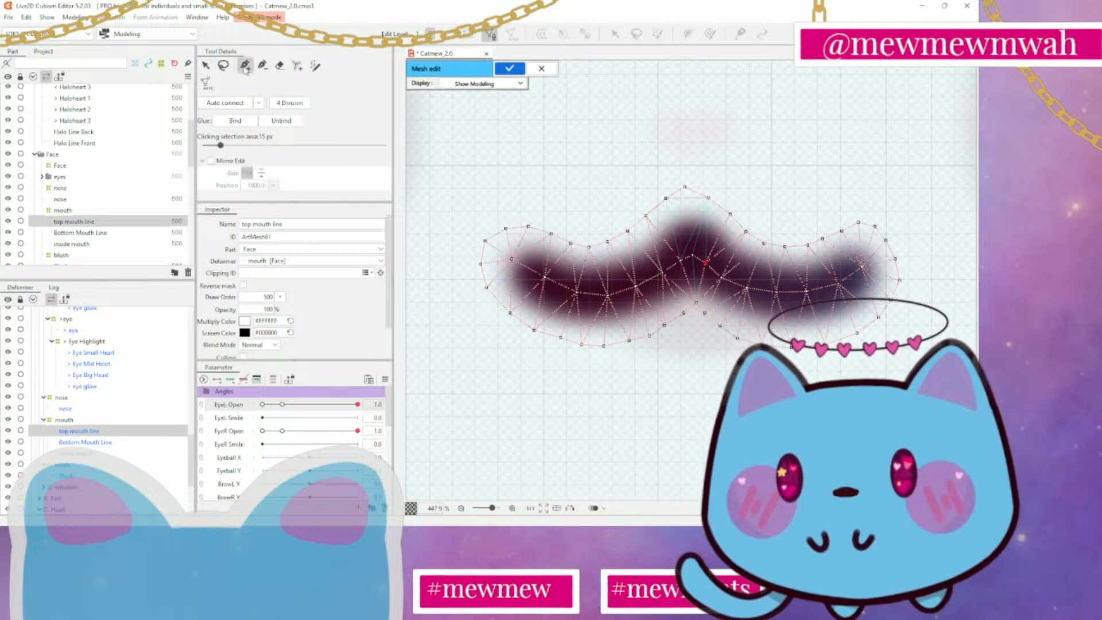
{"action": "left_click", "coordinate": [528, 268]}
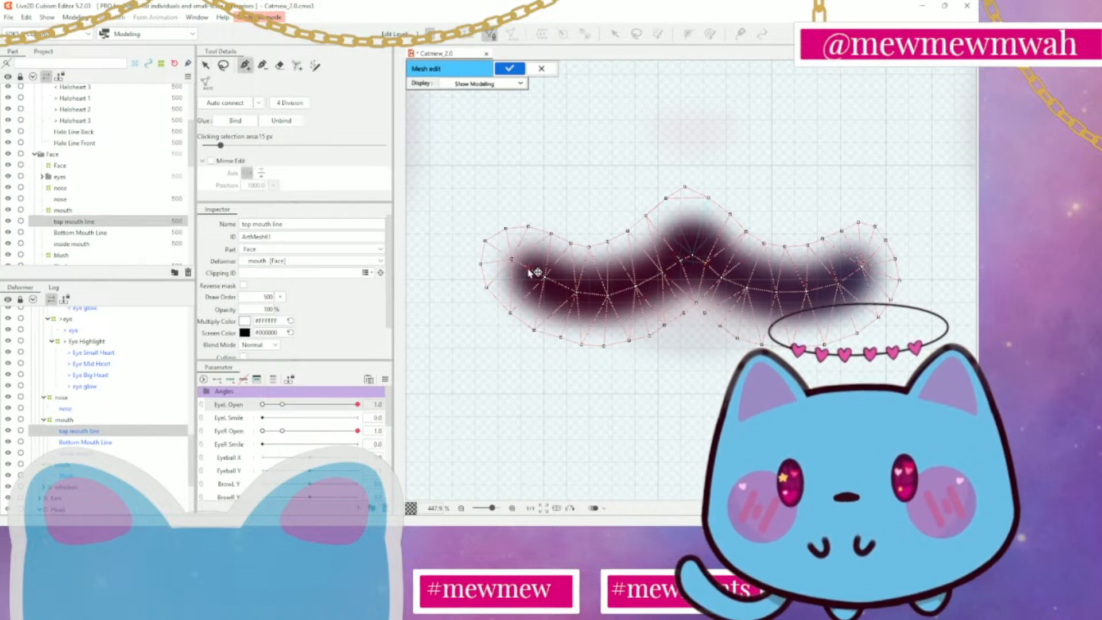
{"action": "left_click", "coordinate": [560, 283]}
{"action": "left_click", "coordinate": [592, 294]}
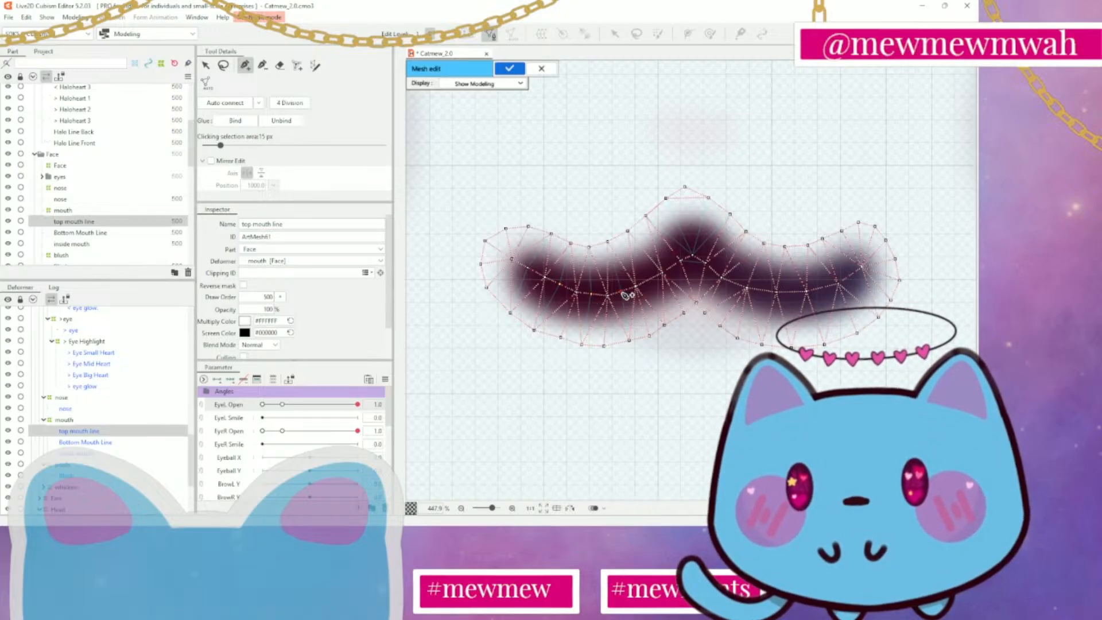
{"action": "left_click", "coordinate": [650, 280]}
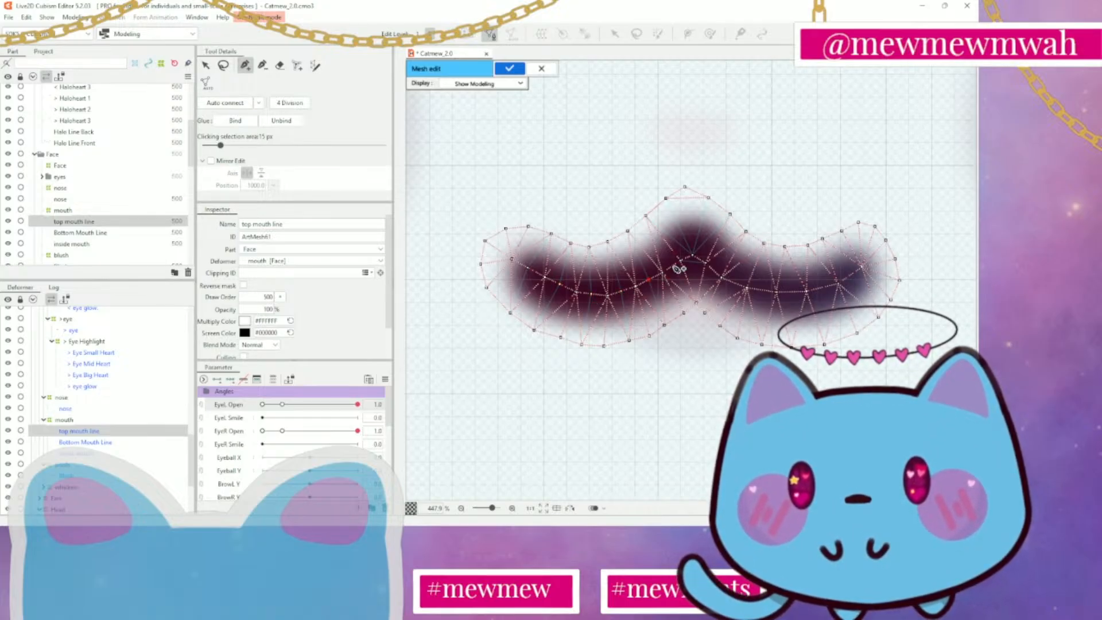
{"action": "left_click", "coordinate": [674, 266]}
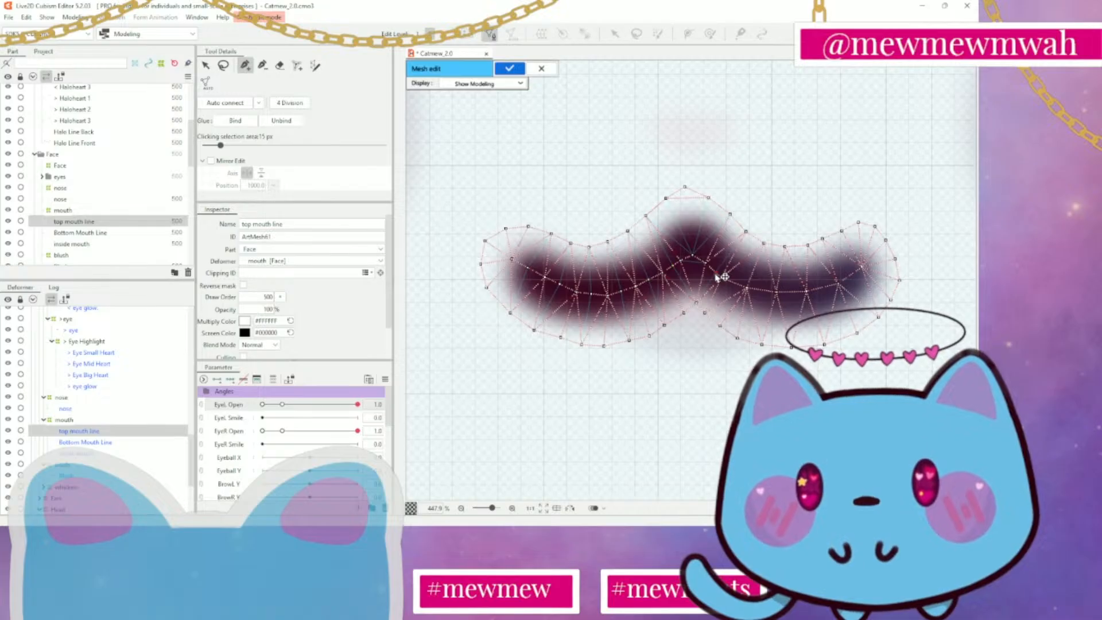
Connect the peak's centre vertex to the notch vertex below and insert extra centre-line vertices just right of the peak
{"action": "left_click", "coordinate": [717, 273]}
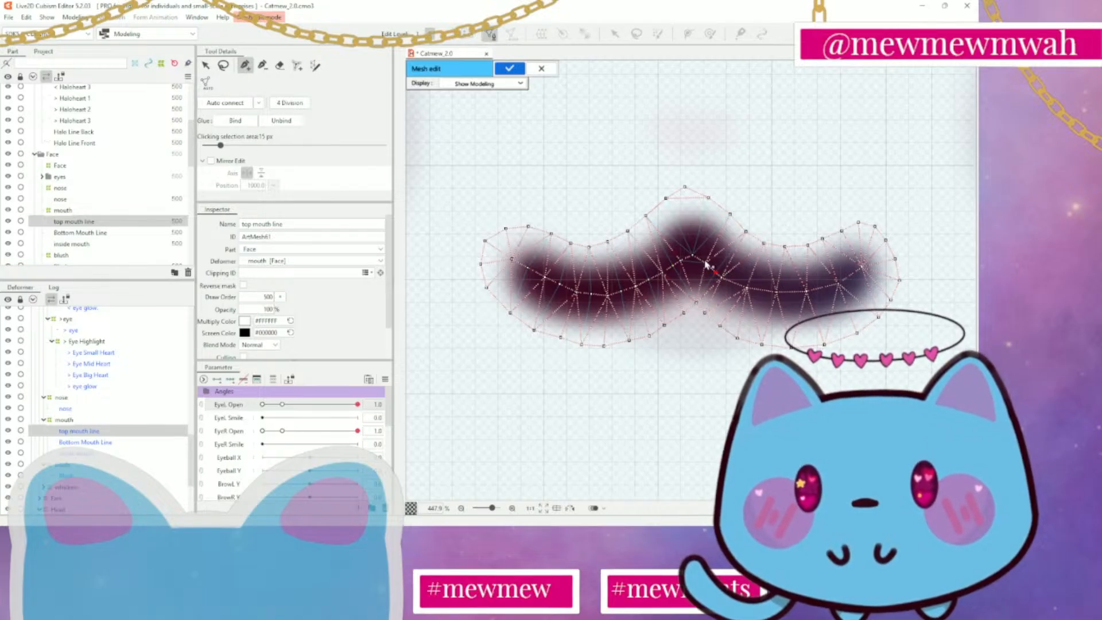
{"action": "left_click", "coordinate": [693, 256]}
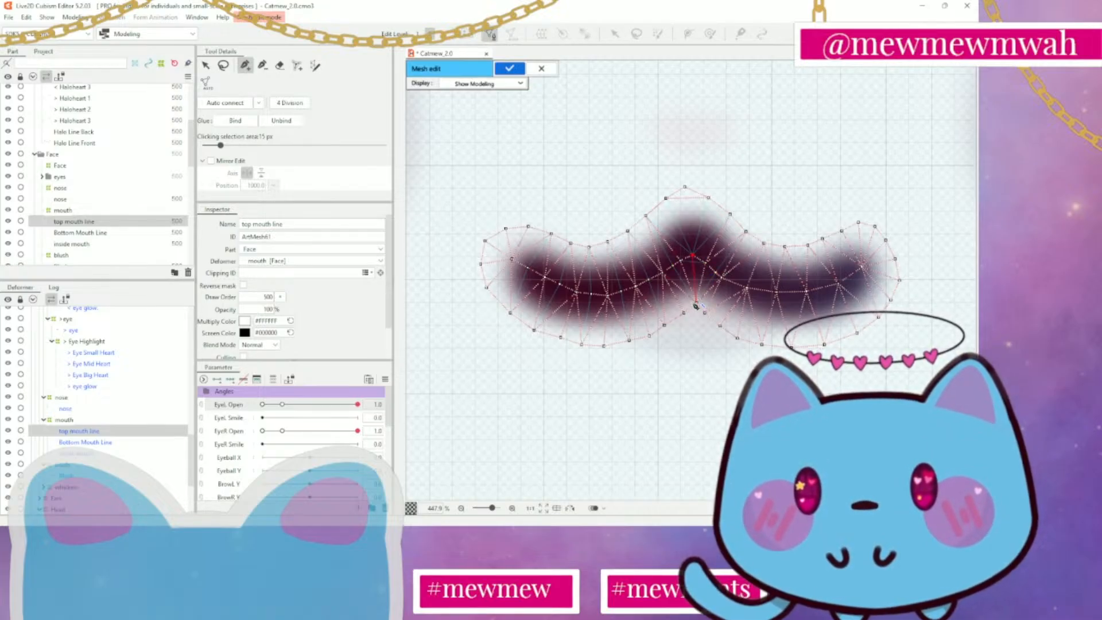
{"action": "left_click", "coordinate": [696, 303]}
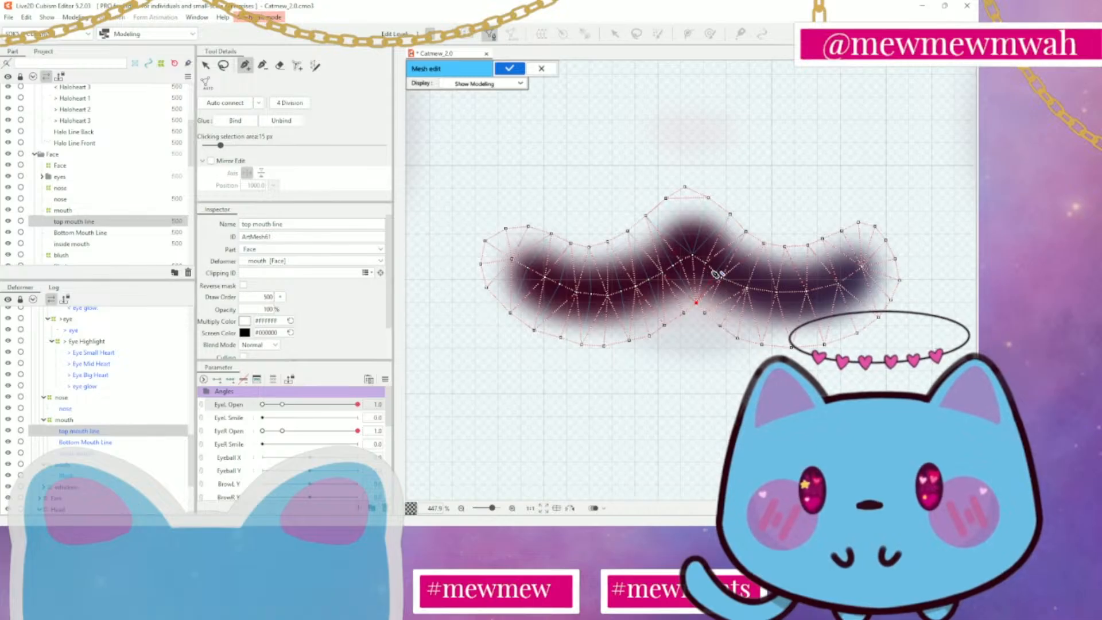
{"action": "left_click", "coordinate": [717, 272]}
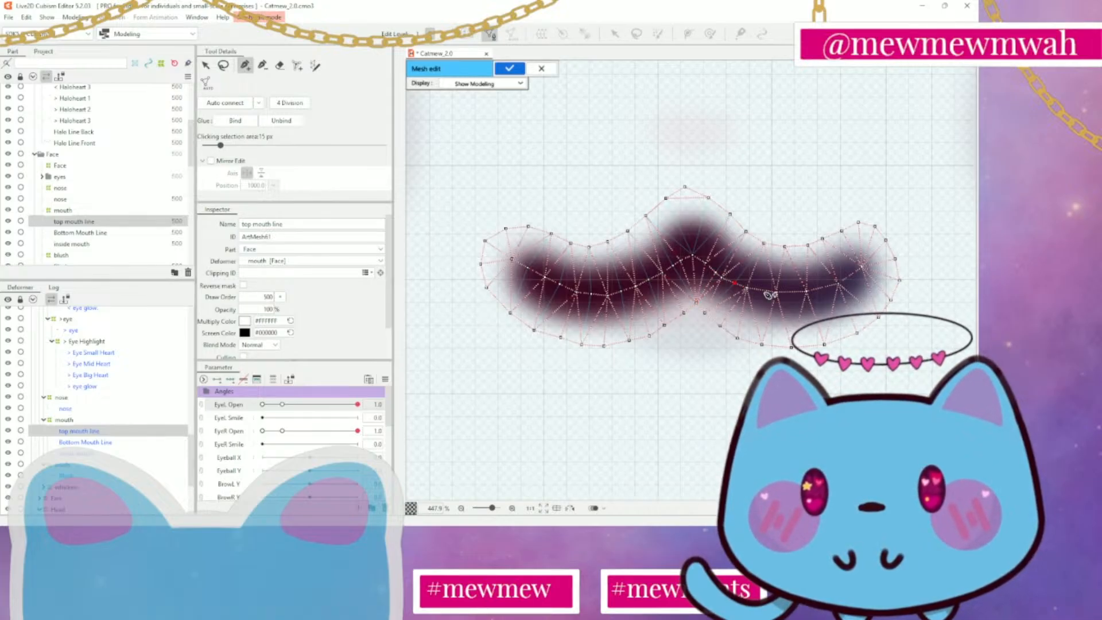
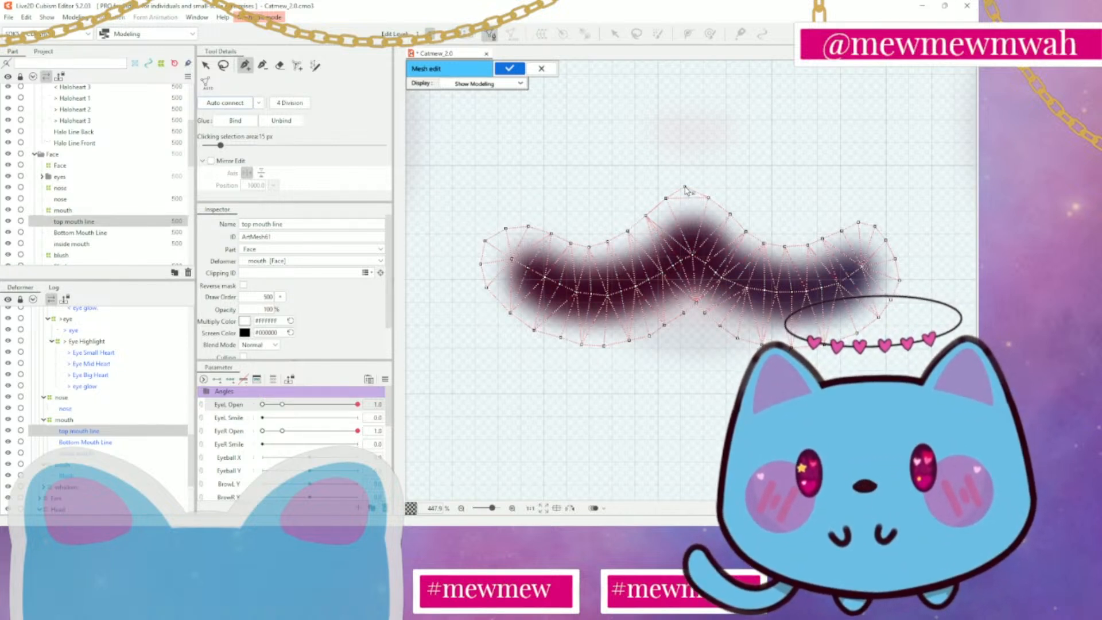
Connect the peak vertex of the top mouth line's mesh to the centre vertex below it and apply the mesh edit
{"action": "left_click", "coordinate": [266, 66]}
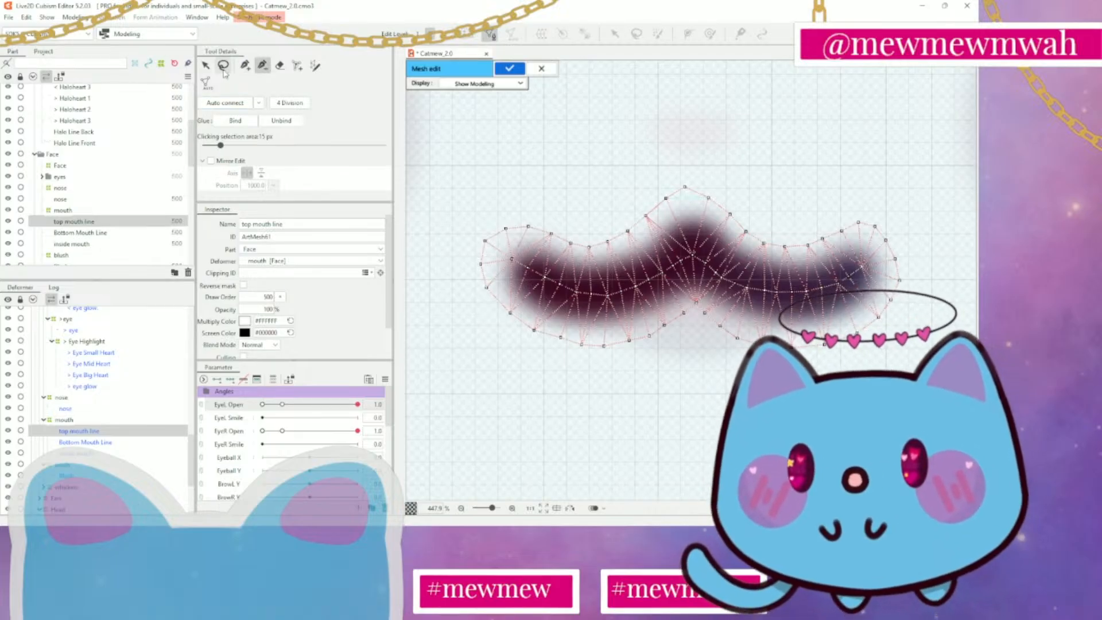
{"action": "left_click", "coordinate": [245, 66]}
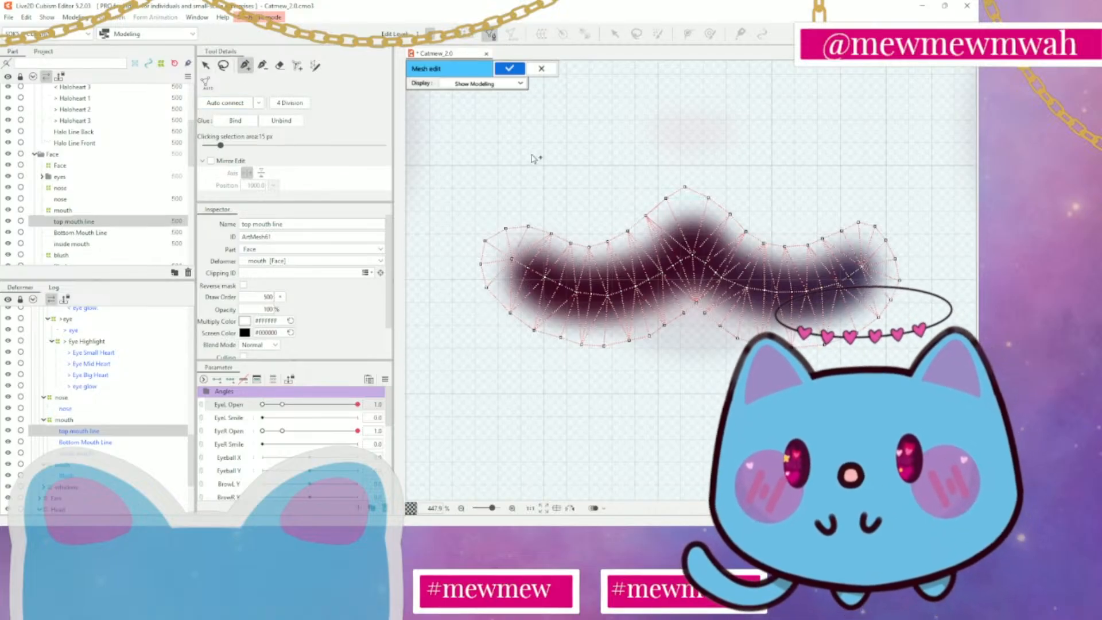
{"action": "left_click", "coordinate": [693, 255]}
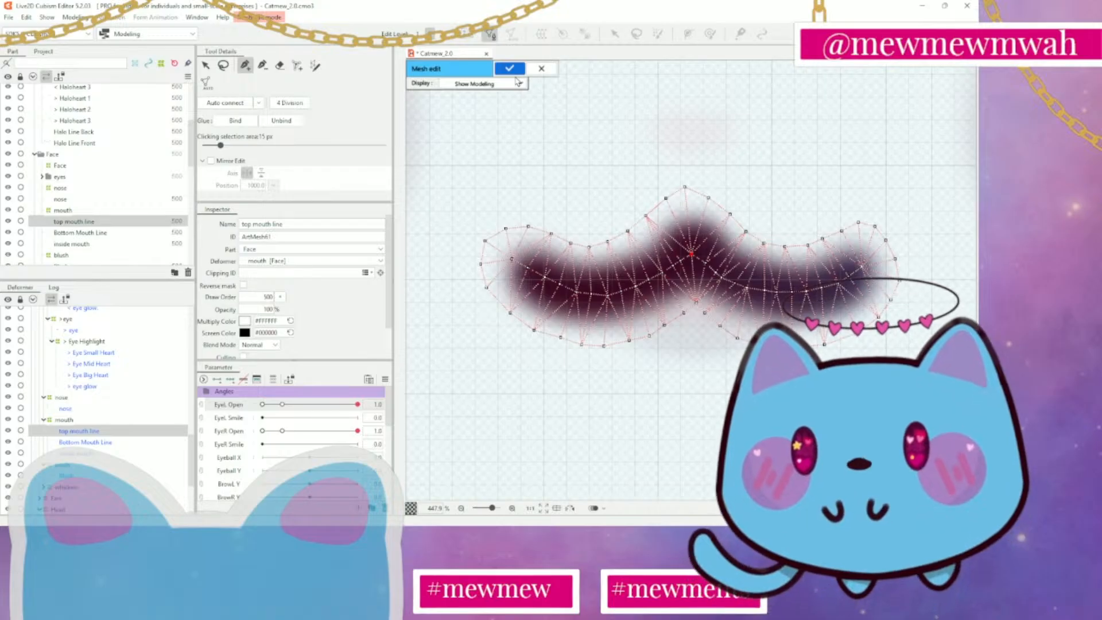
{"action": "left_click", "coordinate": [515, 70]}
Open the Bottom Mouth Line mesh for editing and erase all of its default vertices
{"action": "left_click", "coordinate": [92, 232]}
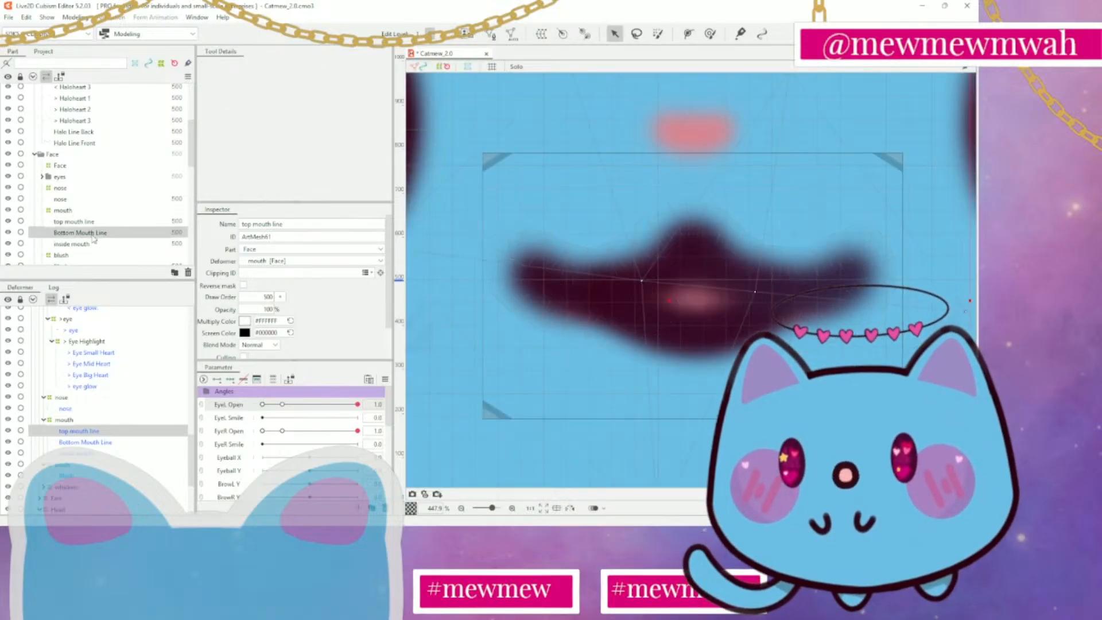
{"action": "scroll", "coordinate": [542, 139], "scroll_direction": "down", "scroll_amount": 3}
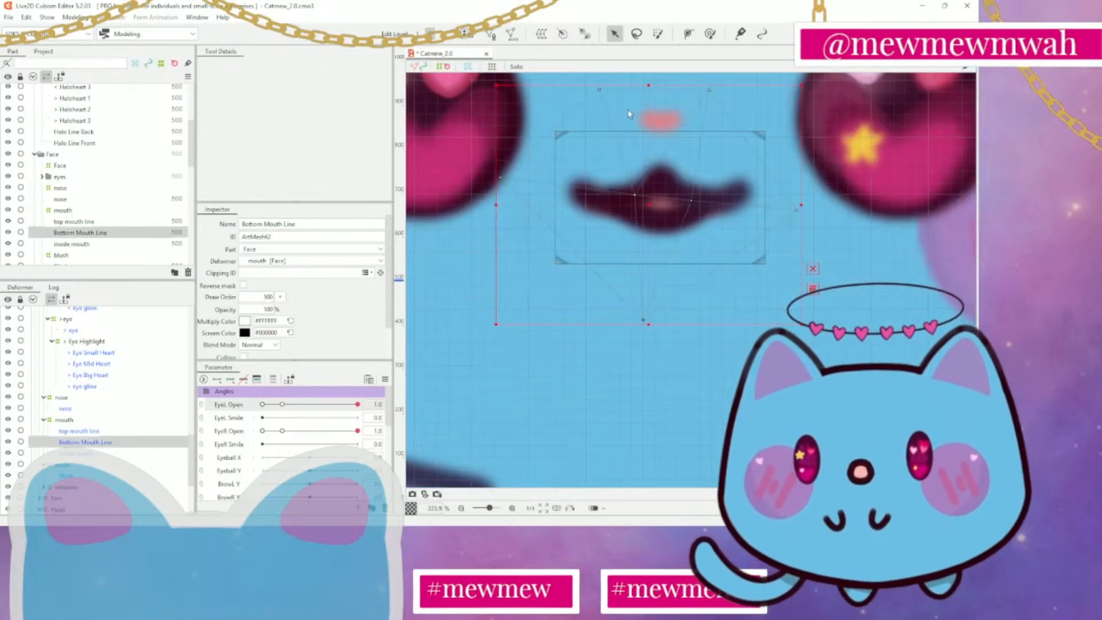
{"action": "left_click", "coordinate": [491, 34]}
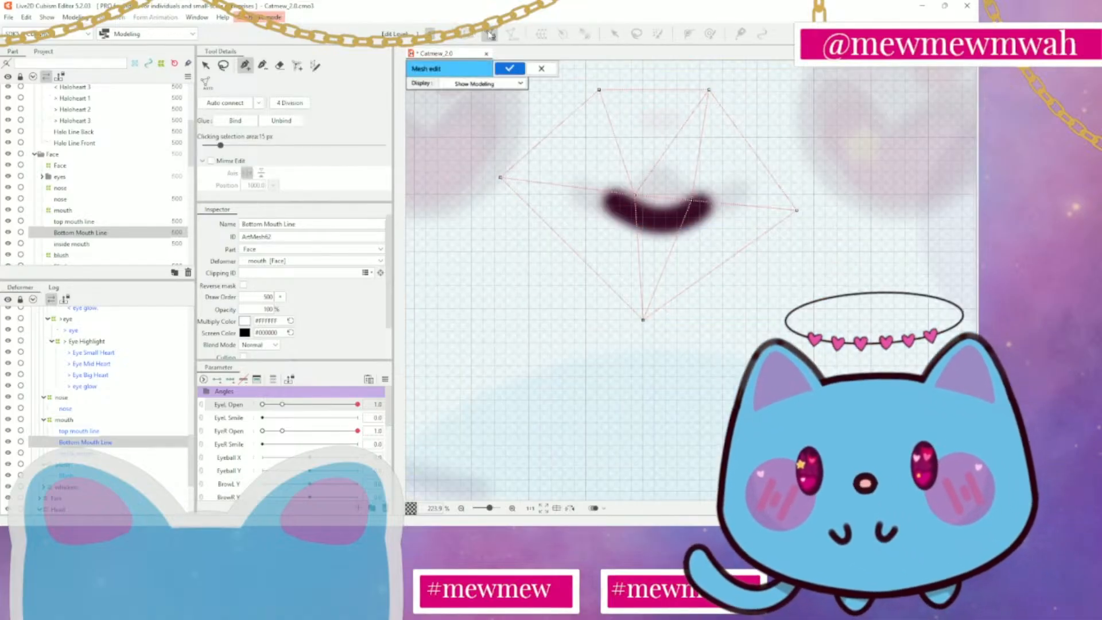
{"action": "left_click", "coordinate": [280, 65]}
{"action": "mouse_move", "coordinate": [683, 167]}
{"action": "left_mouse_down"}
{"action": "mouse_move", "coordinate": [494, 297]}
{"action": "mouse_move", "coordinate": [624, 240]}
{"action": "left_mouse_up"}
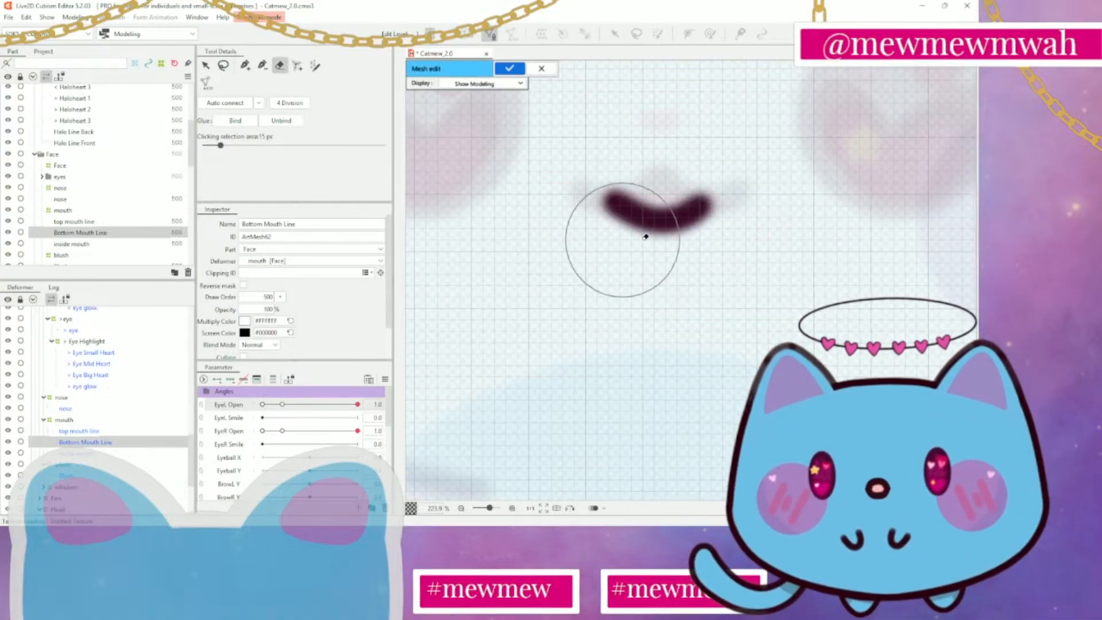
Place mesh vertices just above the upper edge of the bottom mouth line, following its curve from the left end to the right end
{"action": "left_click", "coordinate": [247, 66]}
{"action": "scroll", "coordinate": [724, 215], "scroll_direction": "up", "scroll_amount": 2}
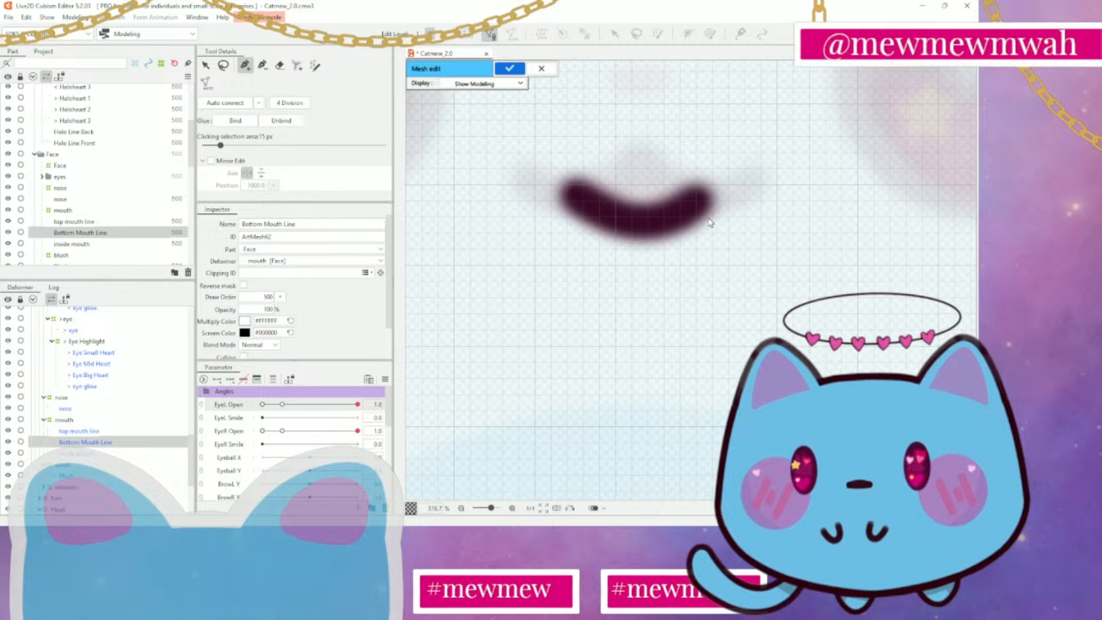
{"action": "left_click", "coordinate": [590, 158]}
{"action": "left_click", "coordinate": [608, 167]}
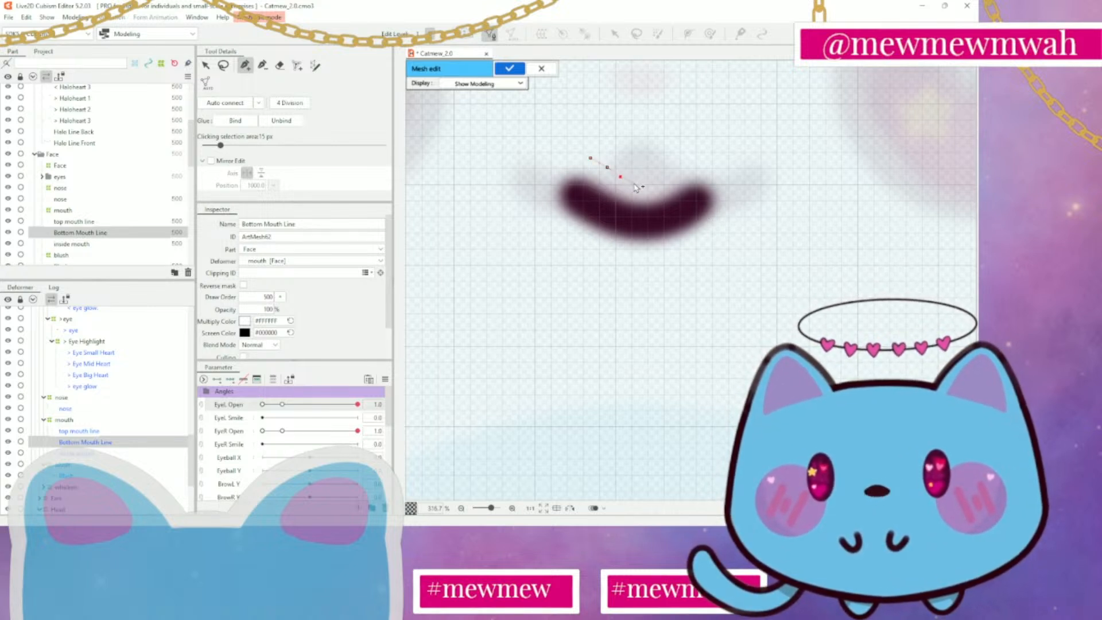
{"action": "left_click", "coordinate": [664, 176]}
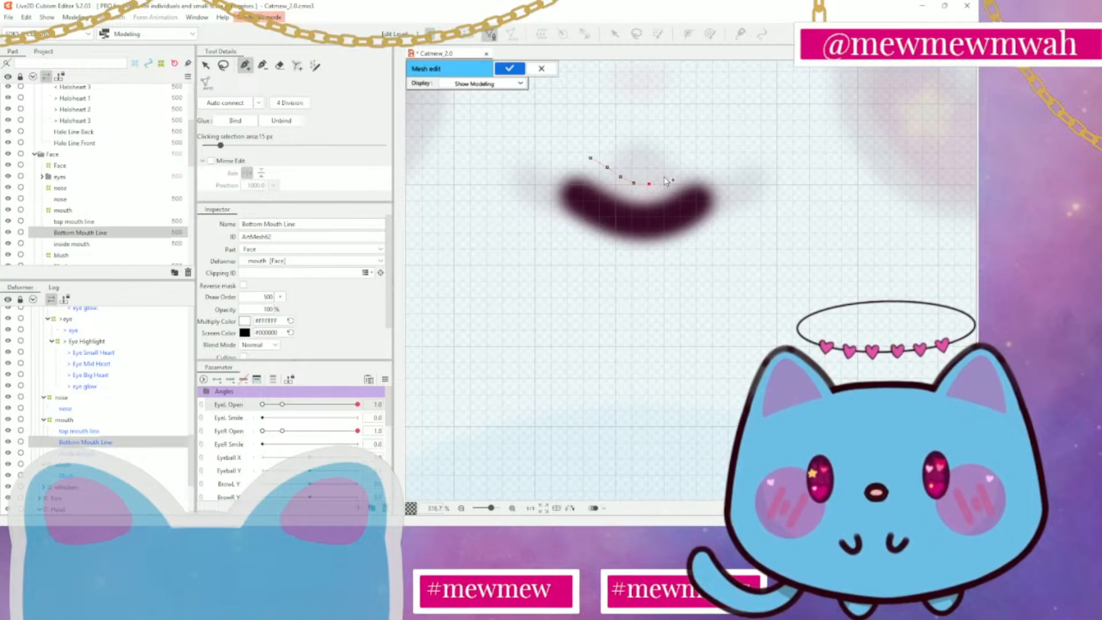
{"action": "left_click", "coordinate": [692, 159]}
{"action": "left_click", "coordinate": [706, 154]}
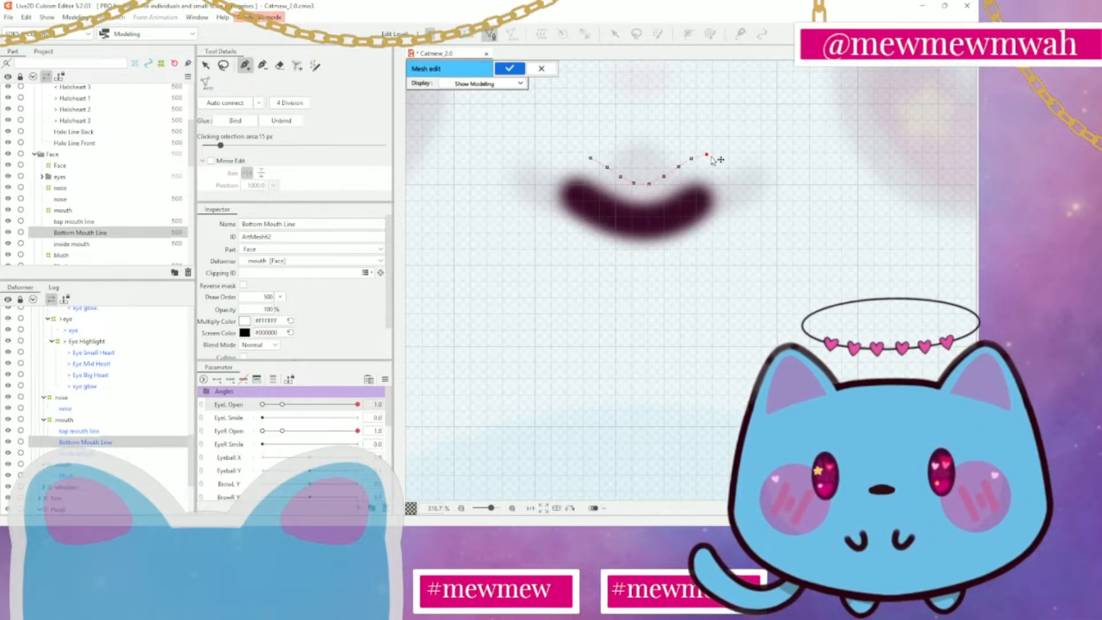
Continue the mesh outline with vertices curving around the right end of the bottom mouth line
{"action": "left_click", "coordinate": [722, 162]}
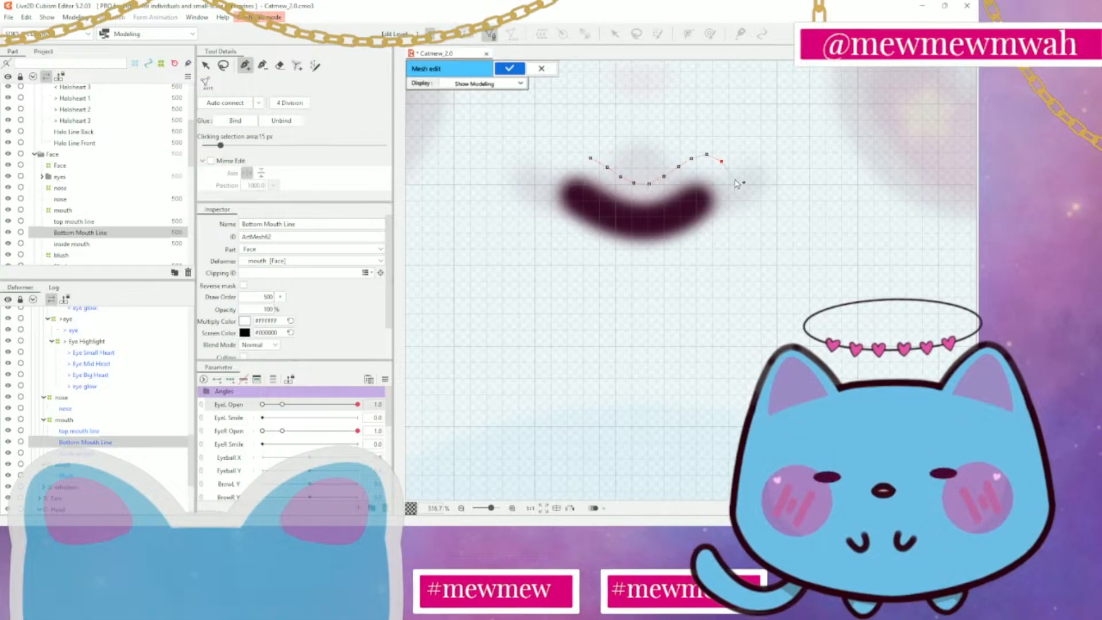
{"action": "left_click", "coordinate": [736, 171]}
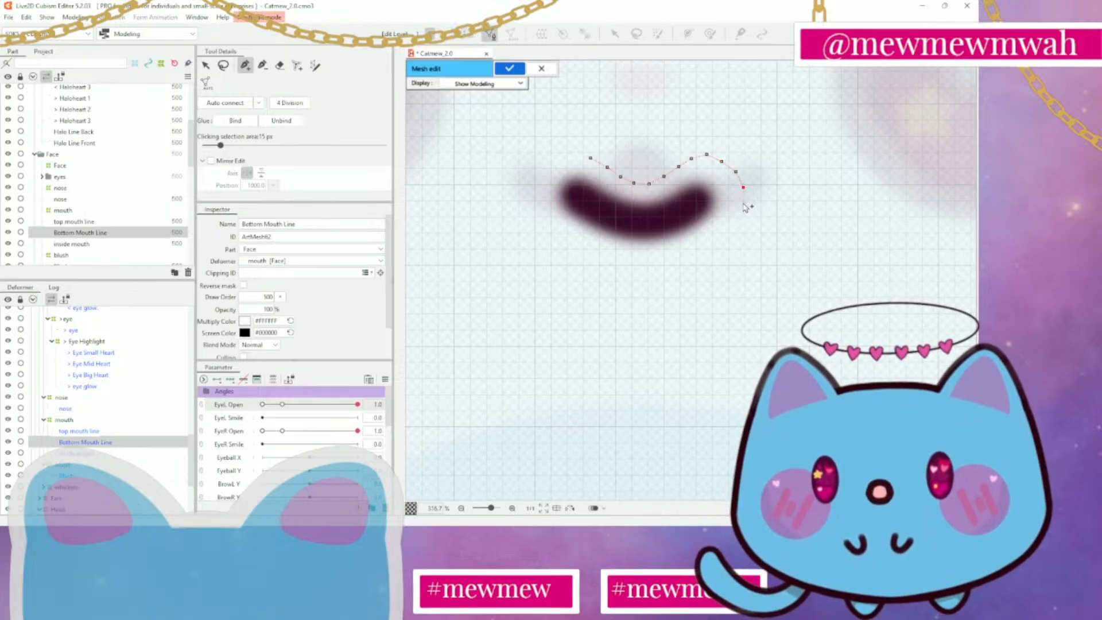
{"action": "left_click", "coordinate": [745, 204]}
{"action": "left_click", "coordinate": [737, 221]}
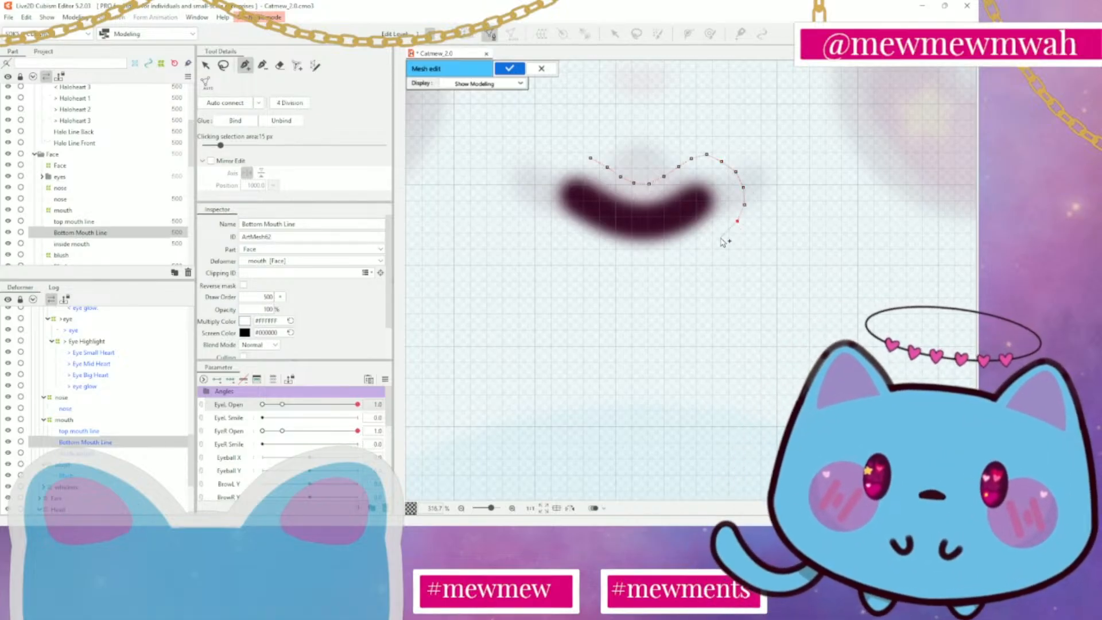
{"action": "left_click", "coordinate": [721, 236]}
Continue the mesh outline with vertices along the underside of the bottom mouth line, from right to left
{"action": "left_click", "coordinate": [703, 252]}
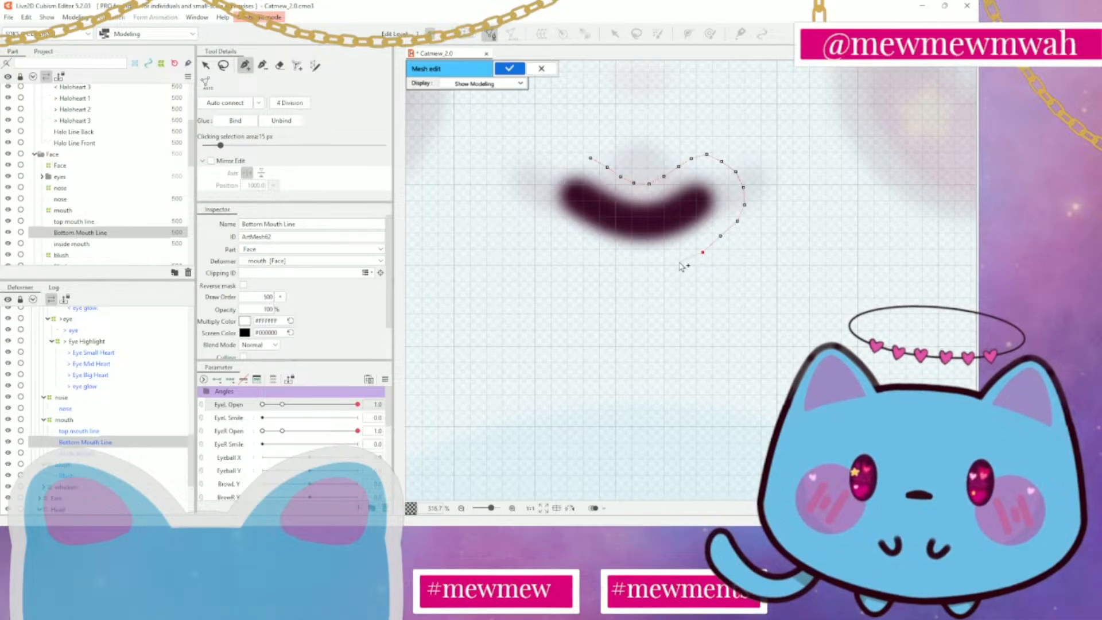
{"action": "left_click", "coordinate": [678, 262]}
{"action": "left_click", "coordinate": [648, 267]}
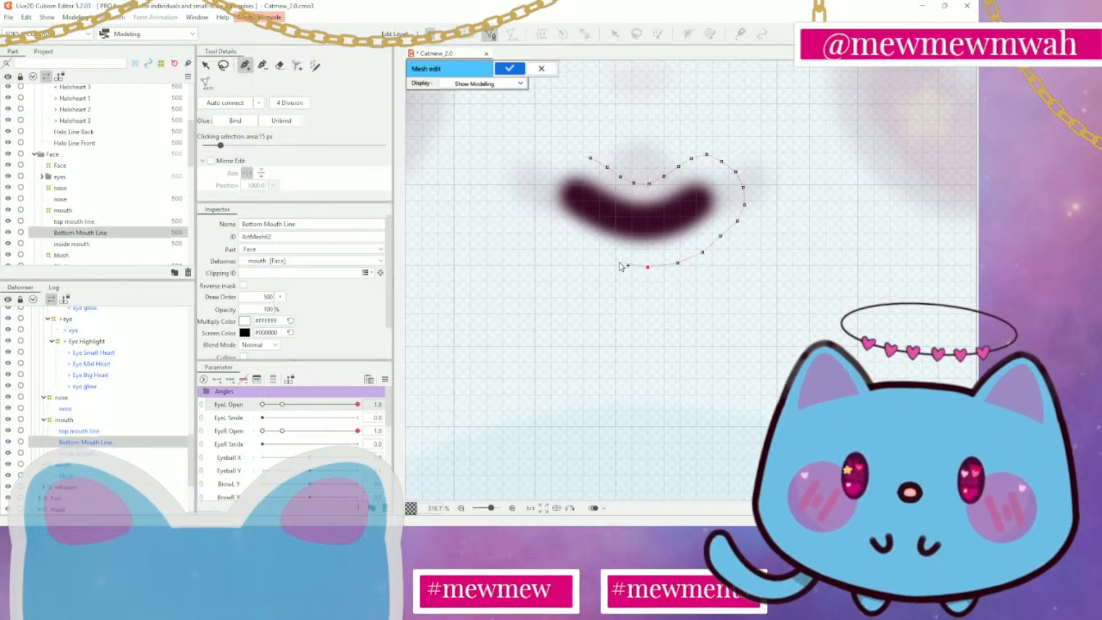
{"action": "left_click", "coordinate": [623, 262]}
{"action": "left_click", "coordinate": [600, 251]}
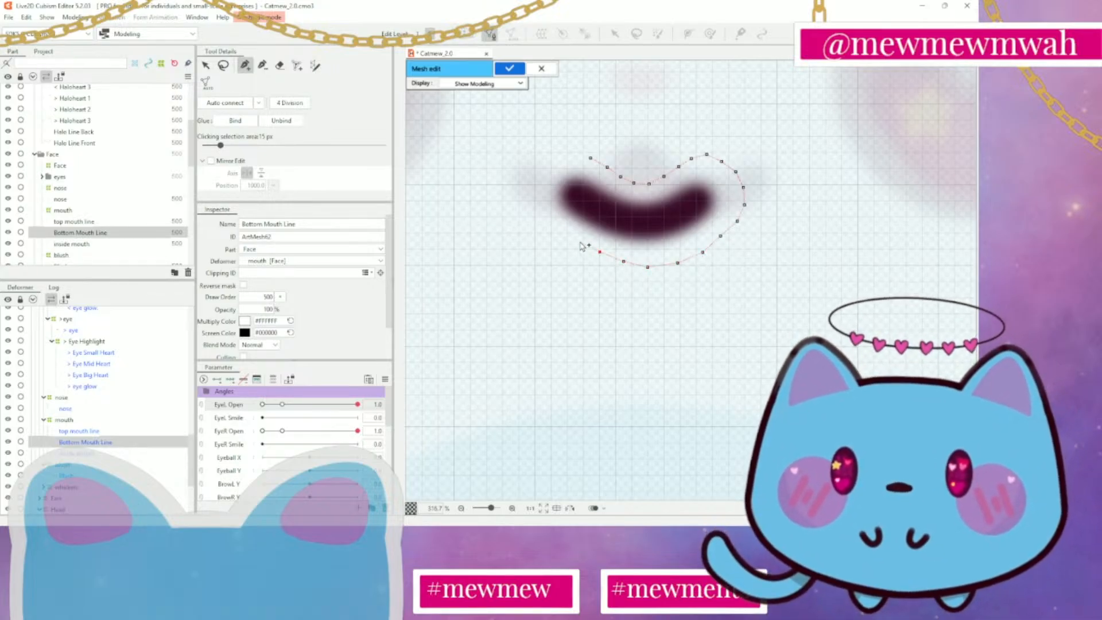
{"action": "left_click", "coordinate": [579, 241]}
Carry the mesh outline around the left end of the bottom mouth line and close it at the first vertex
{"action": "left_click", "coordinate": [556, 222]}
{"action": "left_click", "coordinate": [540, 203]}
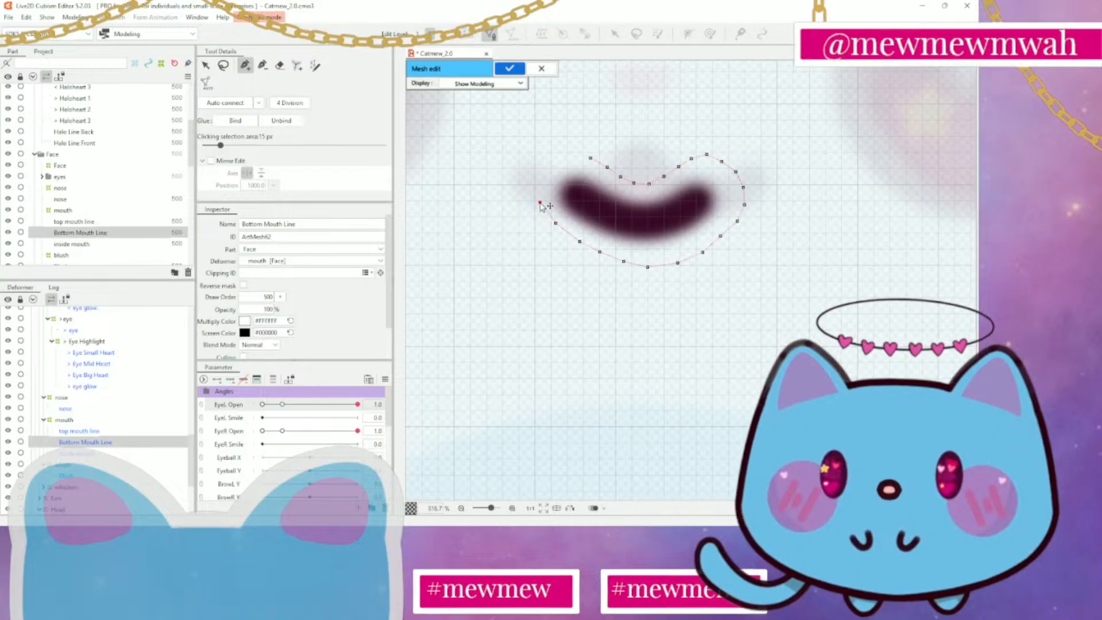
{"action": "left_click", "coordinate": [540, 177]}
{"action": "left_click", "coordinate": [554, 166]}
{"action": "left_click", "coordinate": [573, 156]}
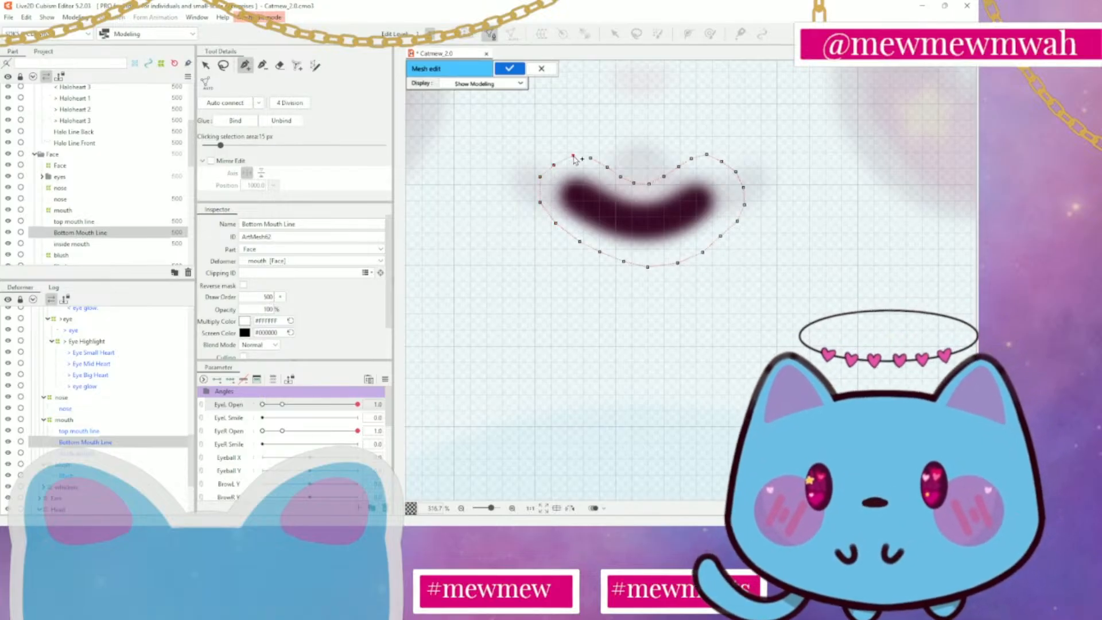
{"action": "left_click", "coordinate": [591, 158]}
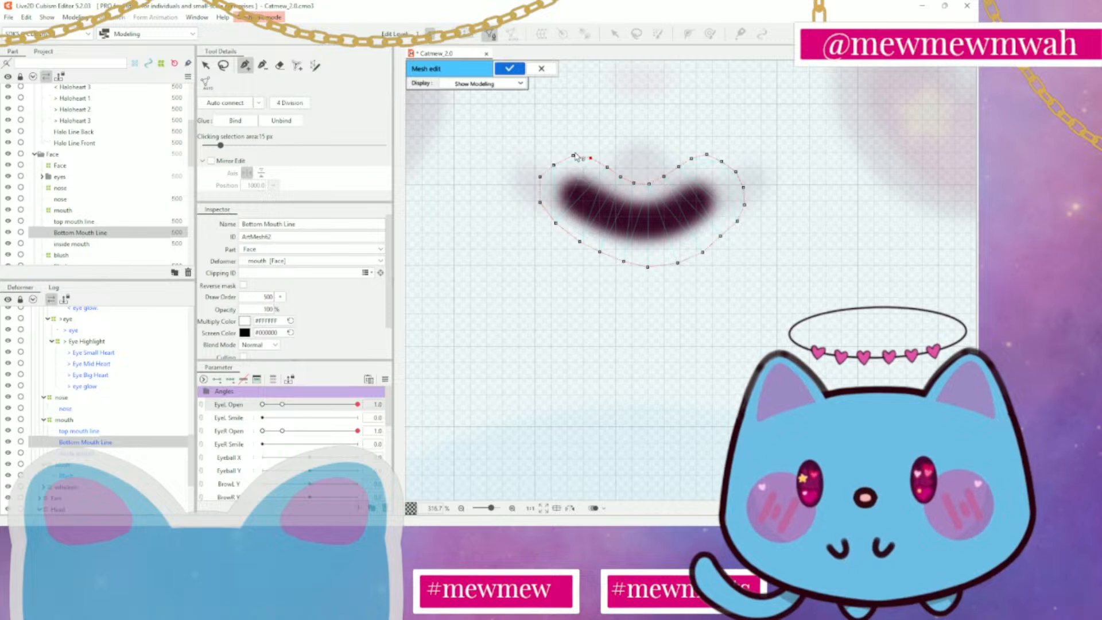
Add a row of vertices along the centre of the bottom mouth line, auto connect the mesh and apply it
{"action": "left_click", "coordinate": [555, 168]}
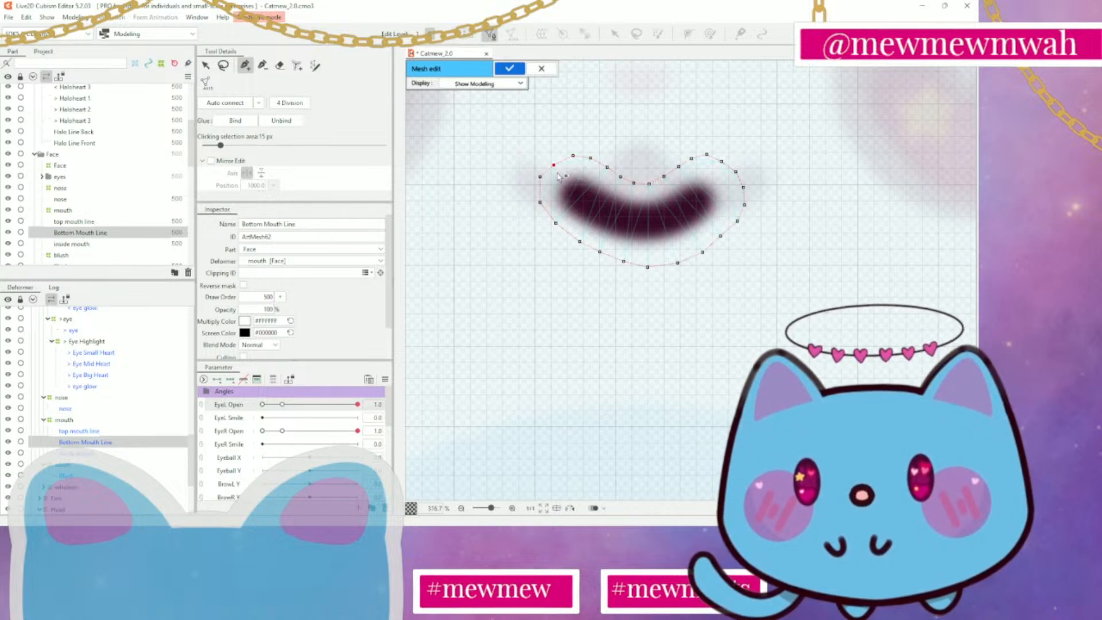
{"action": "mouse_move", "coordinate": [569, 182]}
{"action": "left_mouse_down"}
{"action": "mouse_move", "coordinate": [603, 214]}
{"action": "mouse_move", "coordinate": [651, 226]}
{"action": "mouse_move", "coordinate": [688, 214]}
{"action": "mouse_move", "coordinate": [729, 167]}
{"action": "left_mouse_up"}
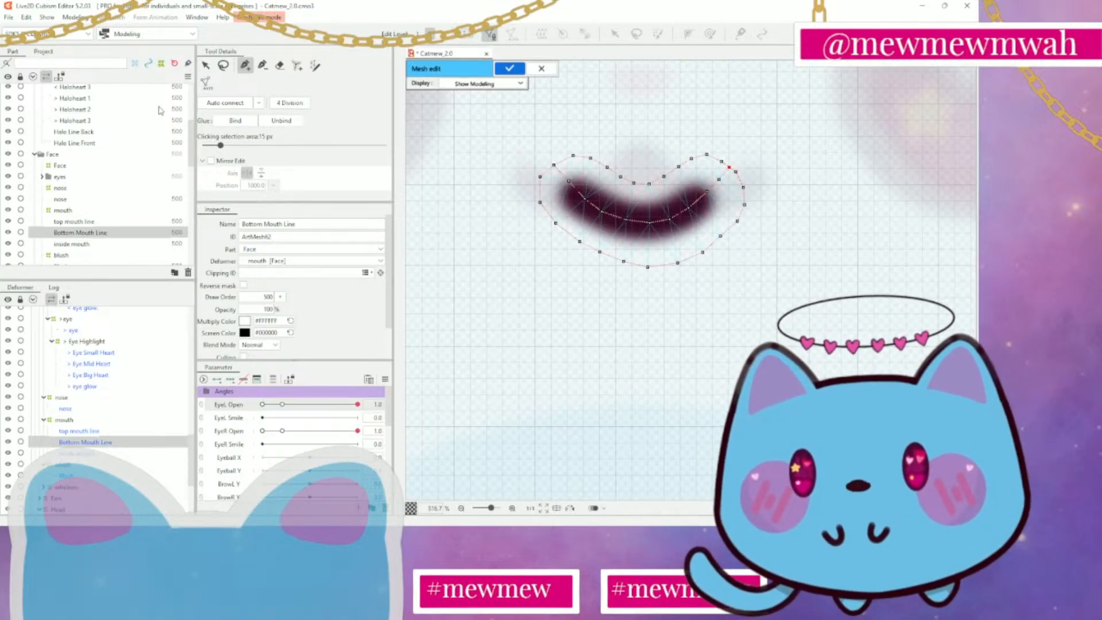
{"action": "left_click", "coordinate": [238, 104]}
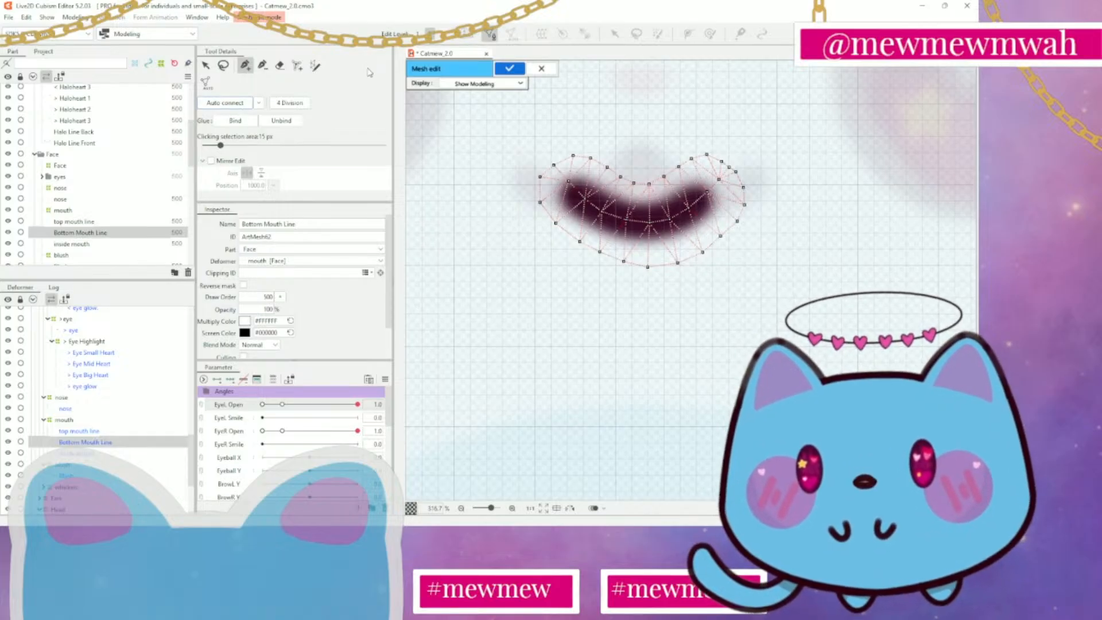
{"action": "left_click", "coordinate": [510, 69]}
Open the inside mouth mesh for editing and erase all of its default vertices
{"action": "scroll", "coordinate": [672, 292], "scroll_direction": "down", "scroll_amount": 2}
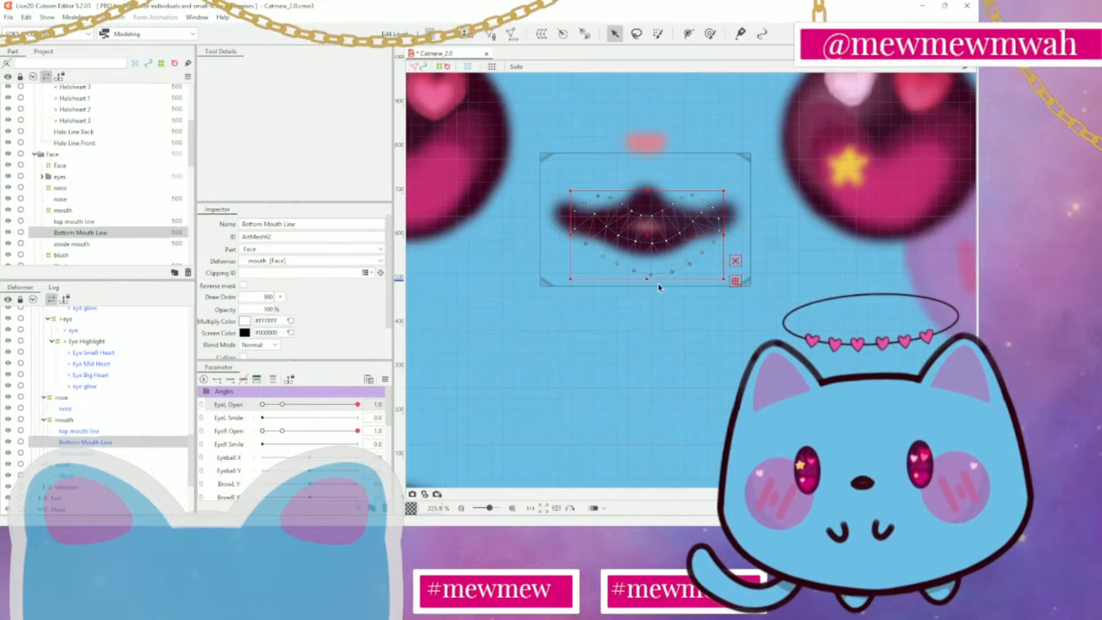
{"action": "left_click", "coordinate": [63, 245]}
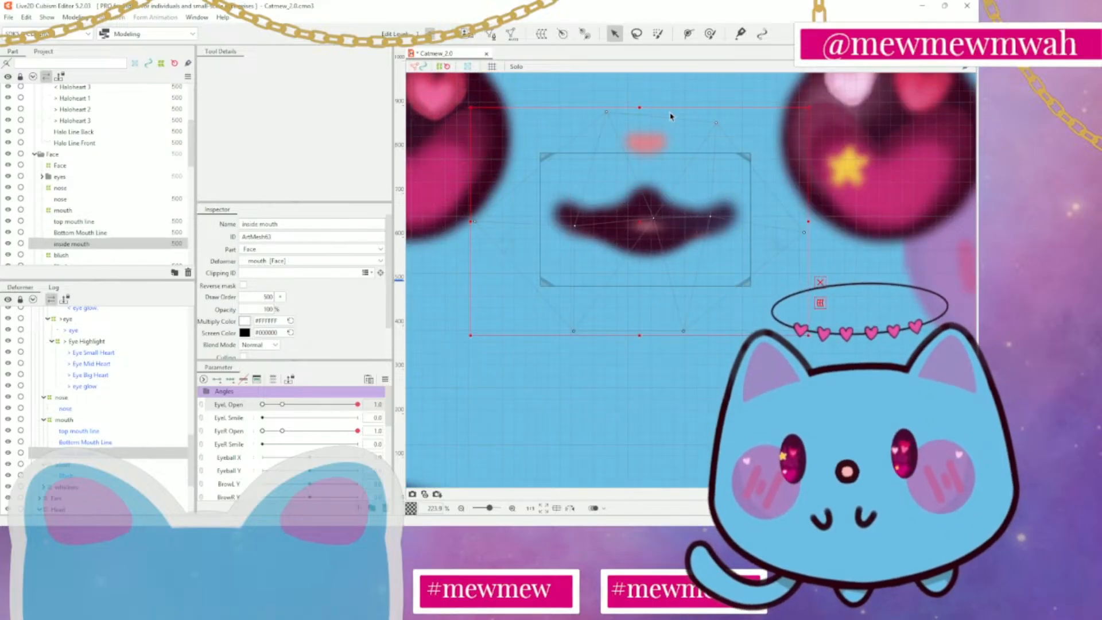
{"action": "left_click", "coordinate": [492, 34]}
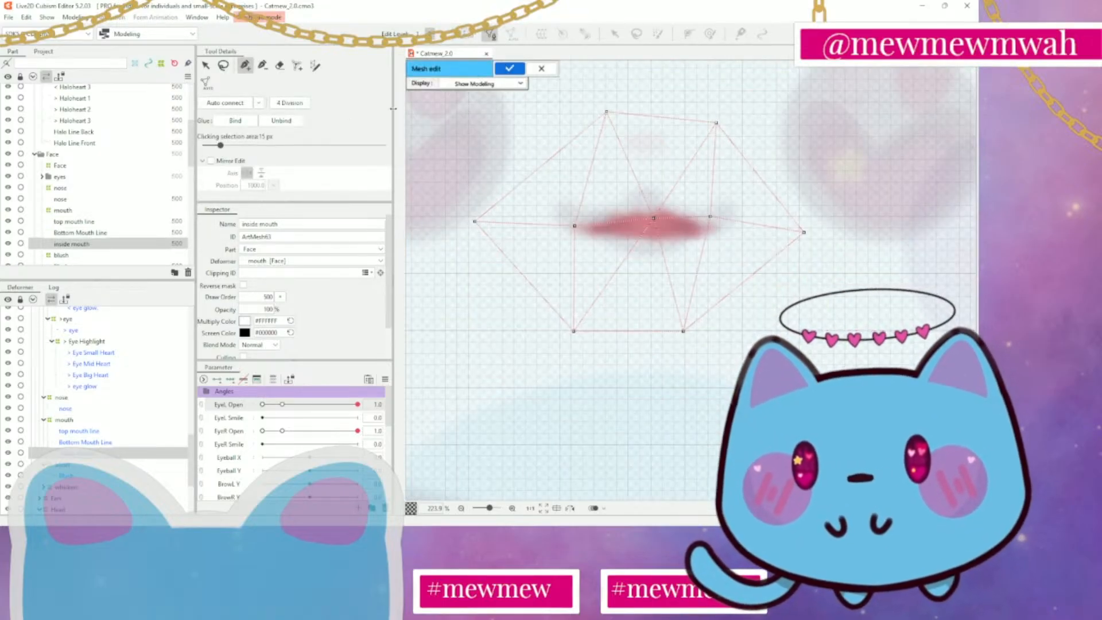
{"action": "left_click", "coordinate": [280, 65]}
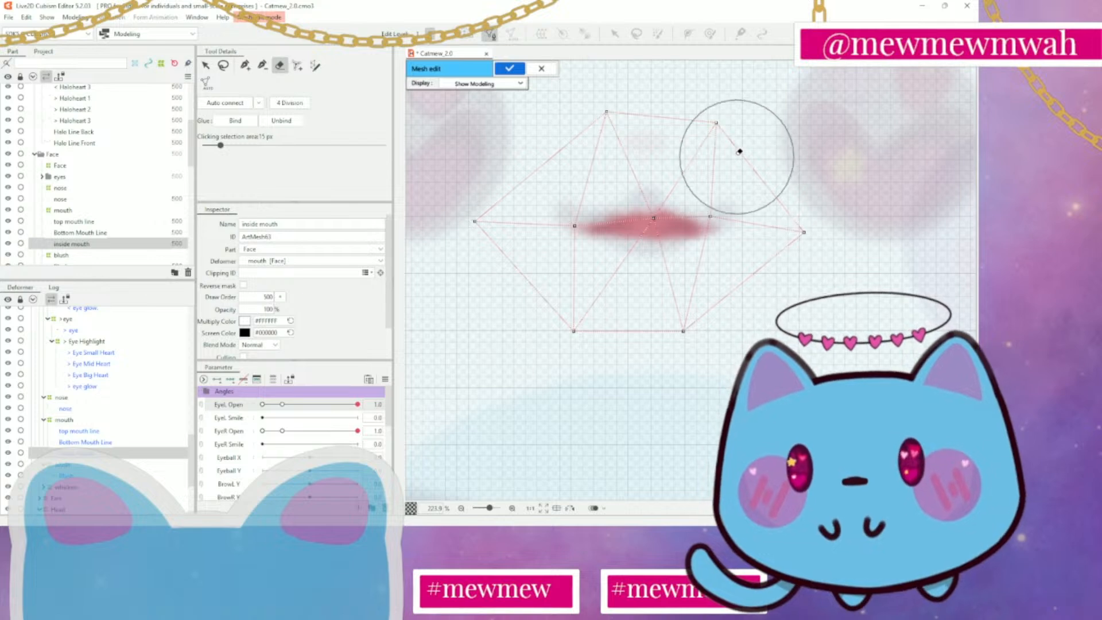
{"action": "mouse_move", "coordinate": [738, 152]}
{"action": "left_mouse_down"}
{"action": "mouse_move", "coordinate": [501, 244]}
{"action": "mouse_move", "coordinate": [789, 182]}
{"action": "mouse_move", "coordinate": [681, 284]}
{"action": "mouse_move", "coordinate": [530, 249]}
{"action": "left_mouse_up"}
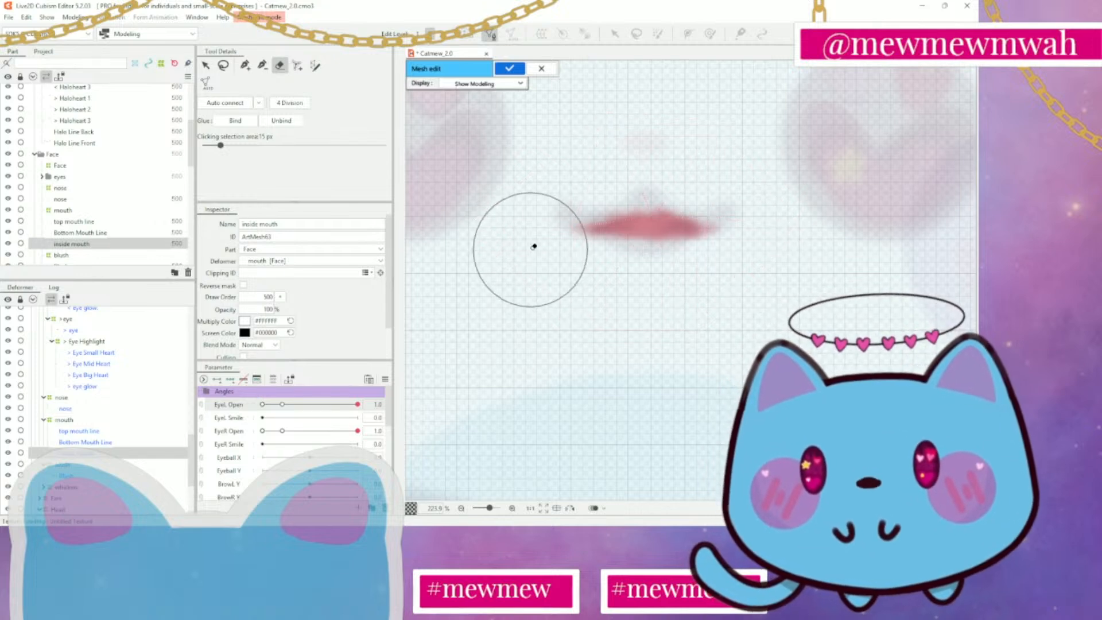
Place mesh vertices just above the upper edge of the inside mouth shape, from its left corner towards its right corner
{"action": "left_click", "coordinate": [246, 66]}
{"action": "scroll", "coordinate": [751, 238], "scroll_direction": "up", "scroll_amount": 2}
{"action": "scroll", "coordinate": [751, 238], "scroll_direction": "up", "scroll_amount": 1}
{"action": "scroll", "coordinate": [607, 184], "scroll_direction": "down", "scroll_amount": 1}
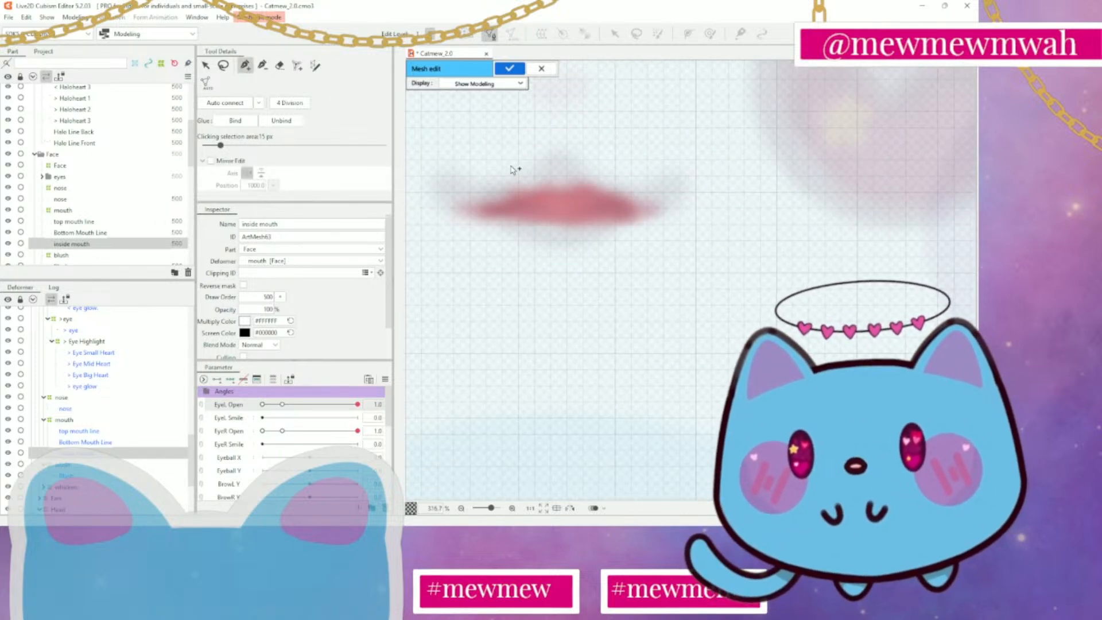
{"action": "left_click_drag", "start_coordinate": [515, 171], "coordinate": [544, 201]}
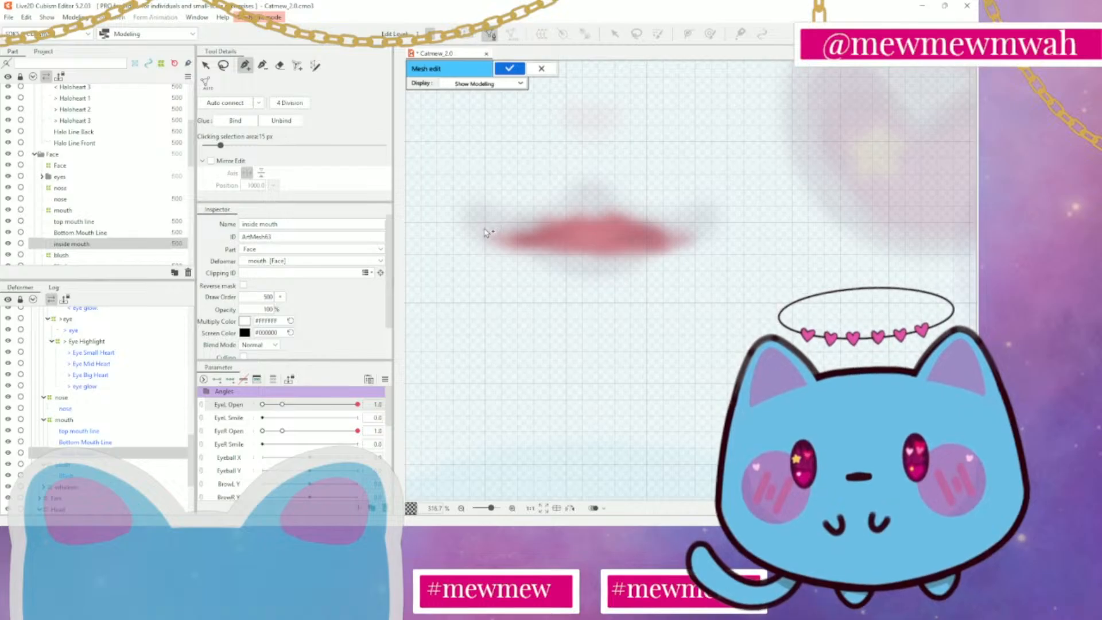
{"action": "left_click", "coordinate": [517, 214]}
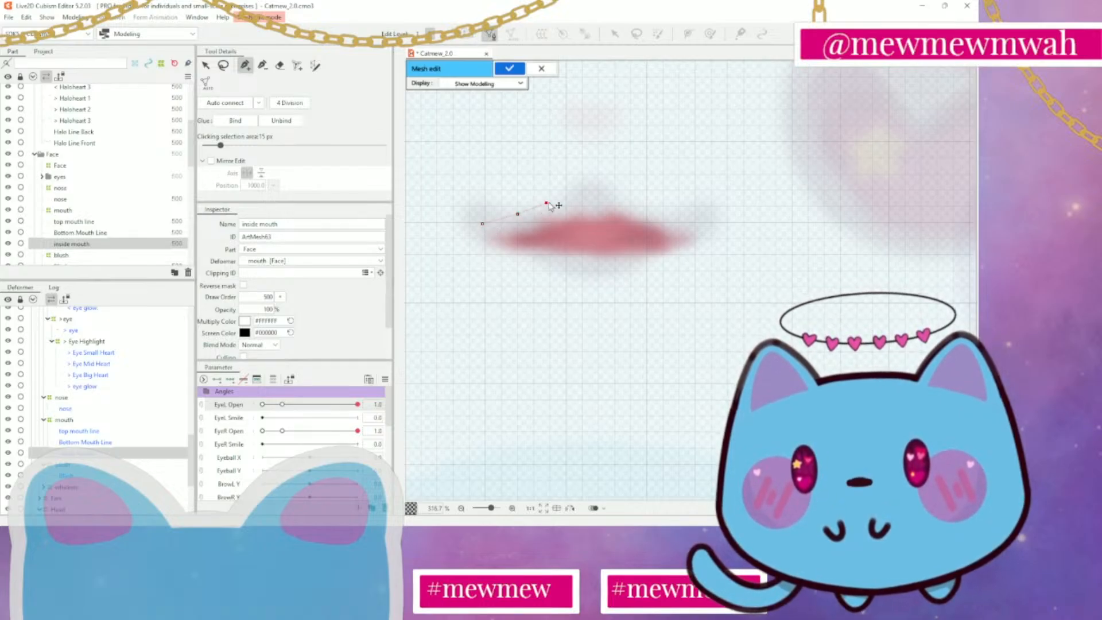
{"action": "left_click", "coordinate": [578, 195]}
{"action": "left_click", "coordinate": [619, 195]}
{"action": "left_click", "coordinate": [660, 207]}
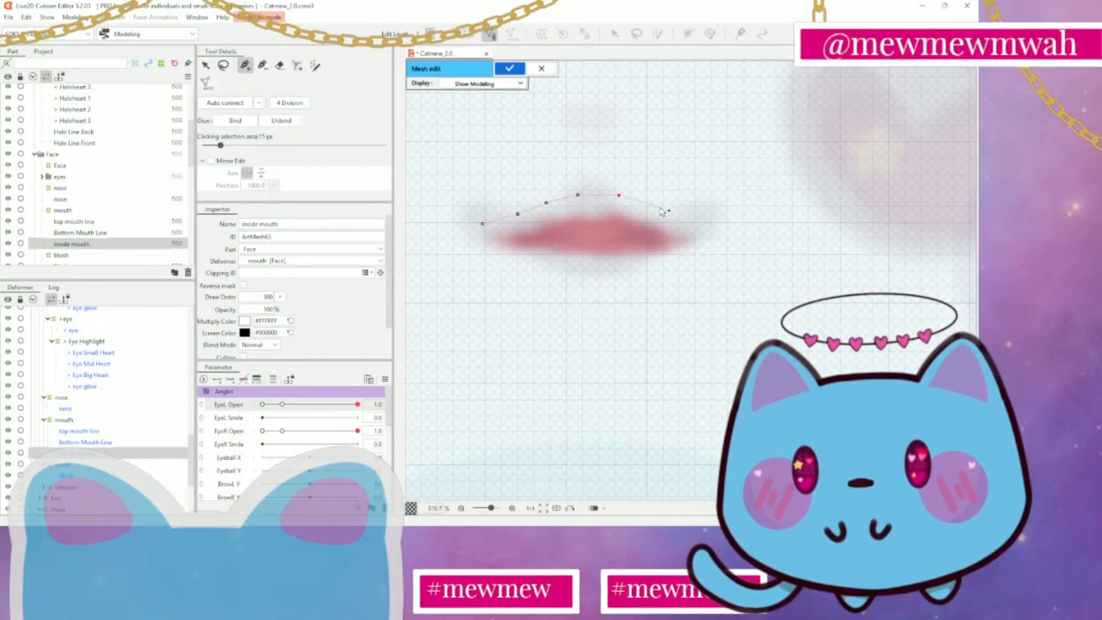
{"action": "left_click", "coordinate": [693, 223]}
Carry the inside mouth's mesh outline around the right corner, along below the lower edge and back to close at the first vertex
{"action": "left_click", "coordinate": [721, 244]}
{"action": "left_click", "coordinate": [664, 273]}
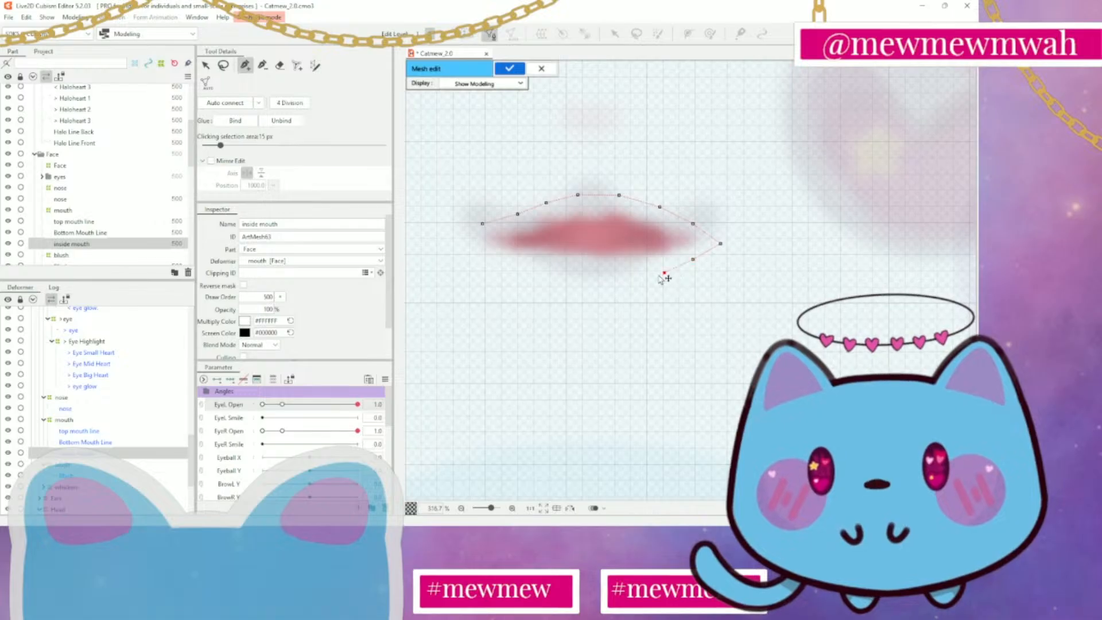
{"action": "left_click", "coordinate": [629, 278]}
{"action": "left_click", "coordinate": [595, 280]}
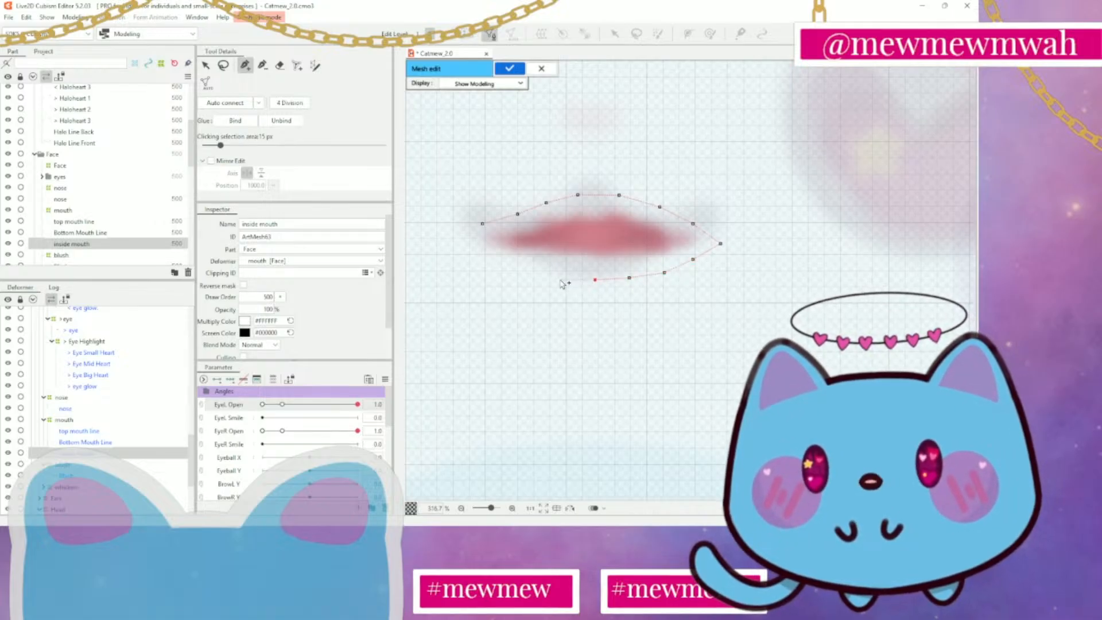
{"action": "left_click", "coordinate": [560, 279]}
{"action": "left_click", "coordinate": [512, 272]}
{"action": "left_click", "coordinate": [479, 259]}
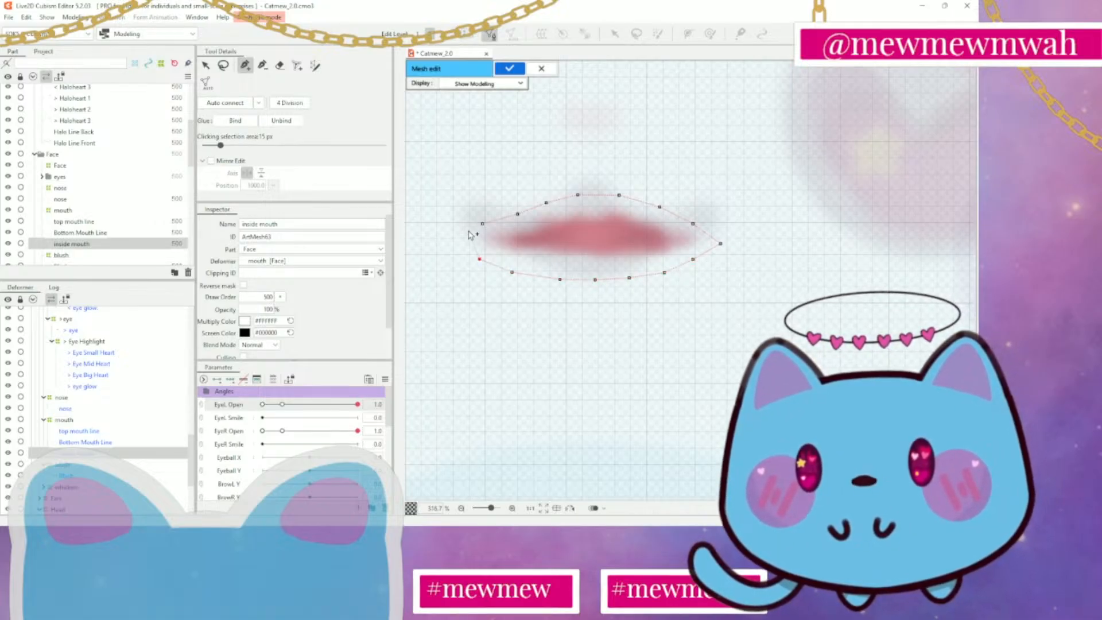
{"action": "left_click", "coordinate": [454, 233]}
{"action": "left_click", "coordinate": [483, 224]}
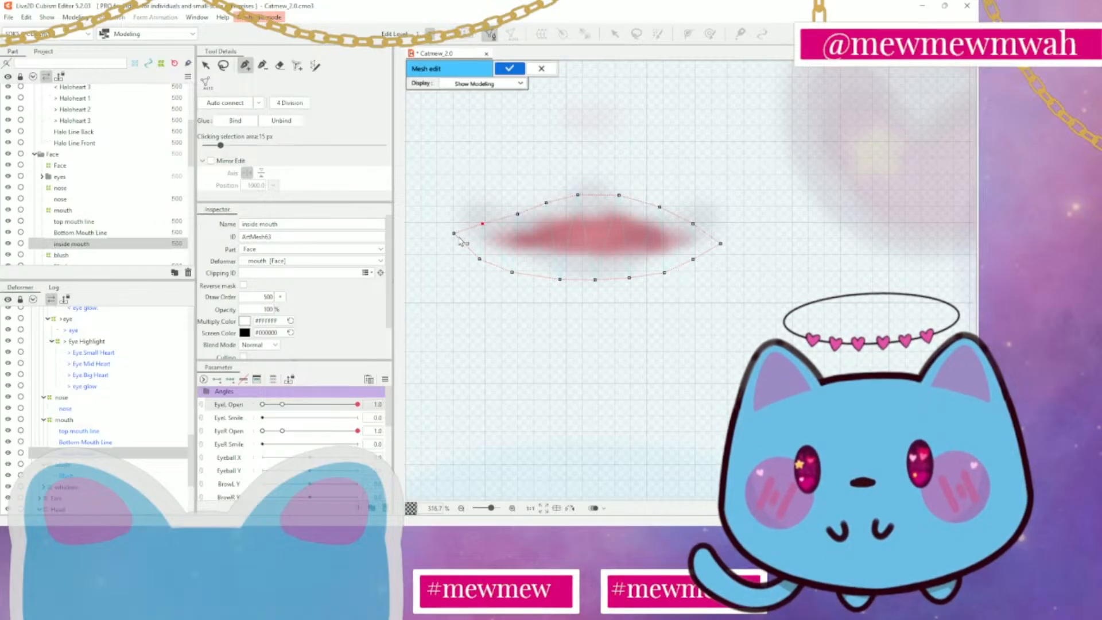
Add a row of vertices along the centre of the inside mouth, join it to the right corner vertex and apply the mesh
{"action": "left_click", "coordinate": [489, 241]}
{"action": "left_click", "coordinate": [513, 241]}
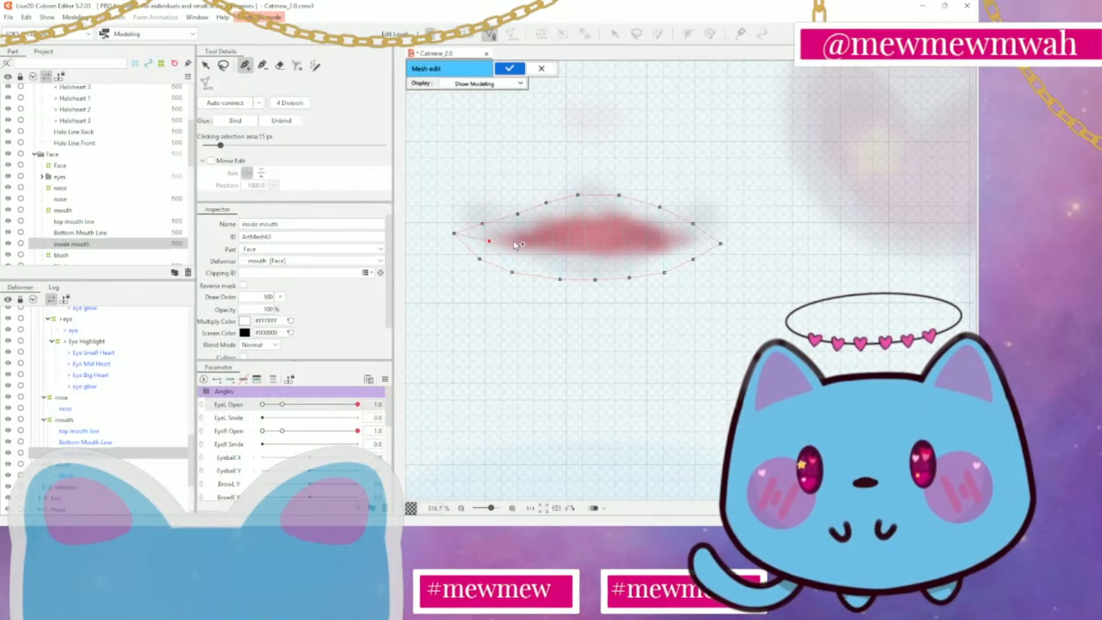
{"action": "left_click", "coordinate": [552, 242]}
{"action": "left_click", "coordinate": [578, 241]}
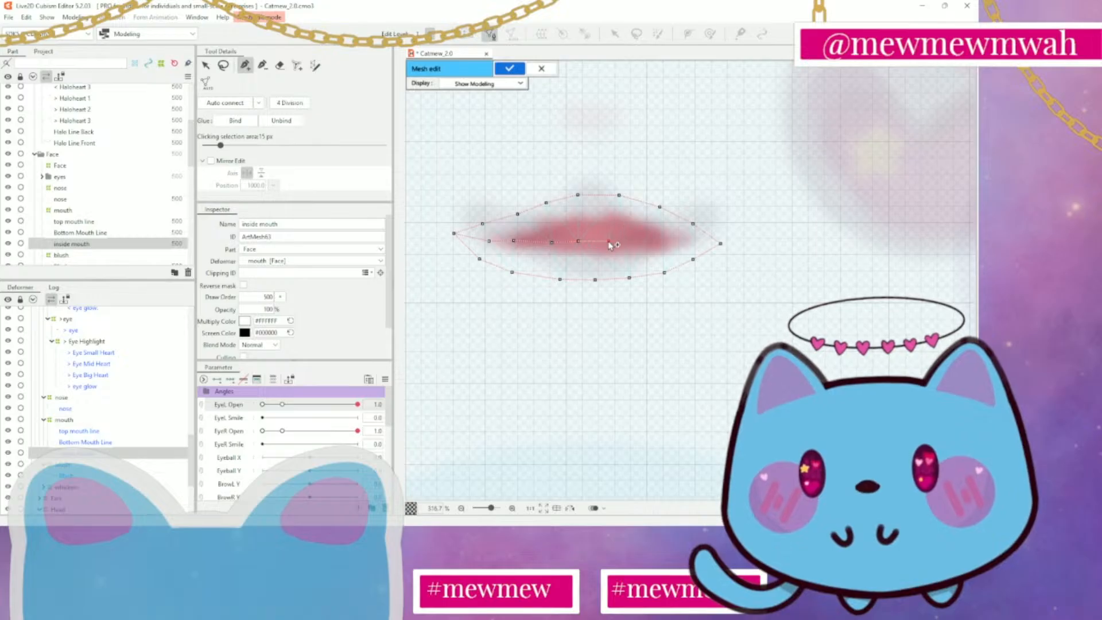
{"action": "left_click", "coordinate": [608, 241]}
{"action": "left_click", "coordinate": [643, 242]}
{"action": "left_click", "coordinate": [676, 242]}
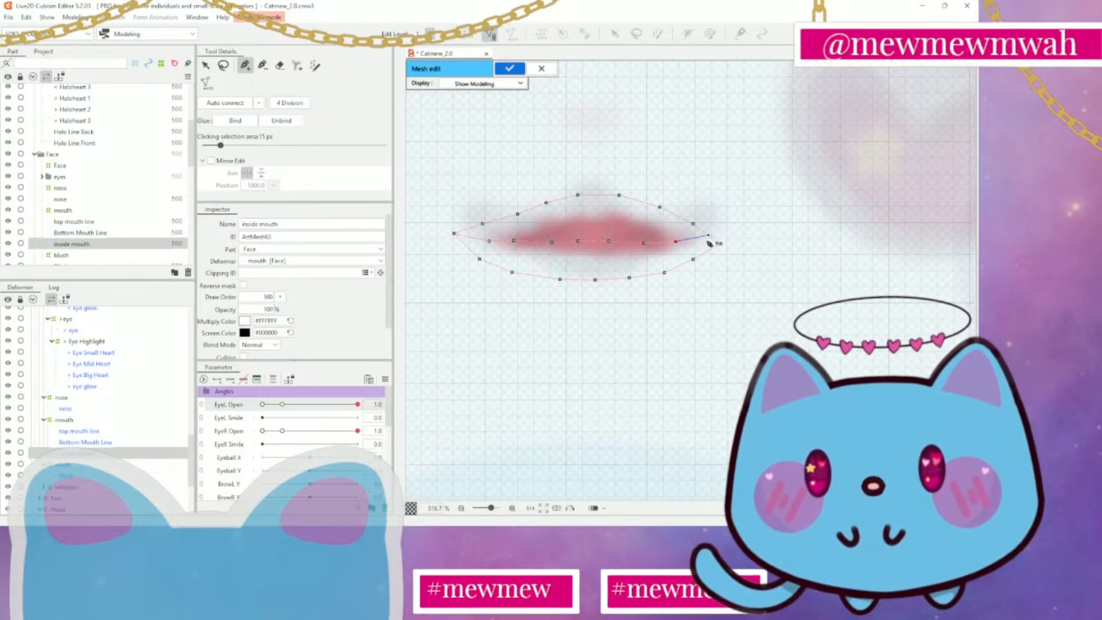
{"action": "left_click", "coordinate": [720, 244]}
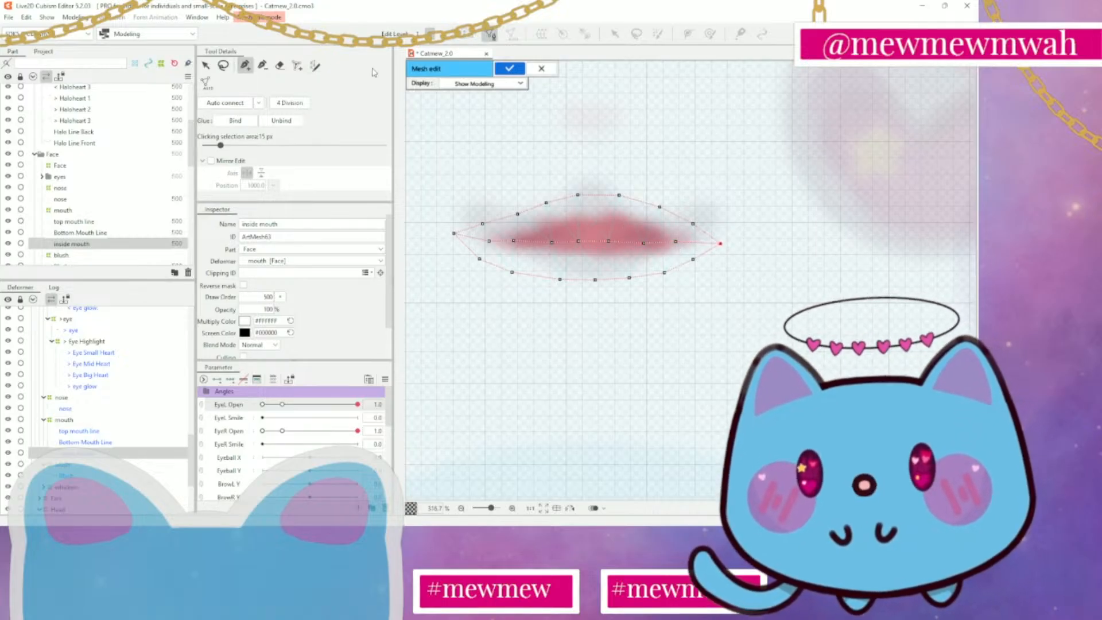
{"action": "left_click", "coordinate": [514, 72]}
Examine the whole model, then inspect the Whiskers and Blush parts of the face
{"action": "scroll", "coordinate": [713, 279], "scroll_direction": "down", "scroll_amount": 6}
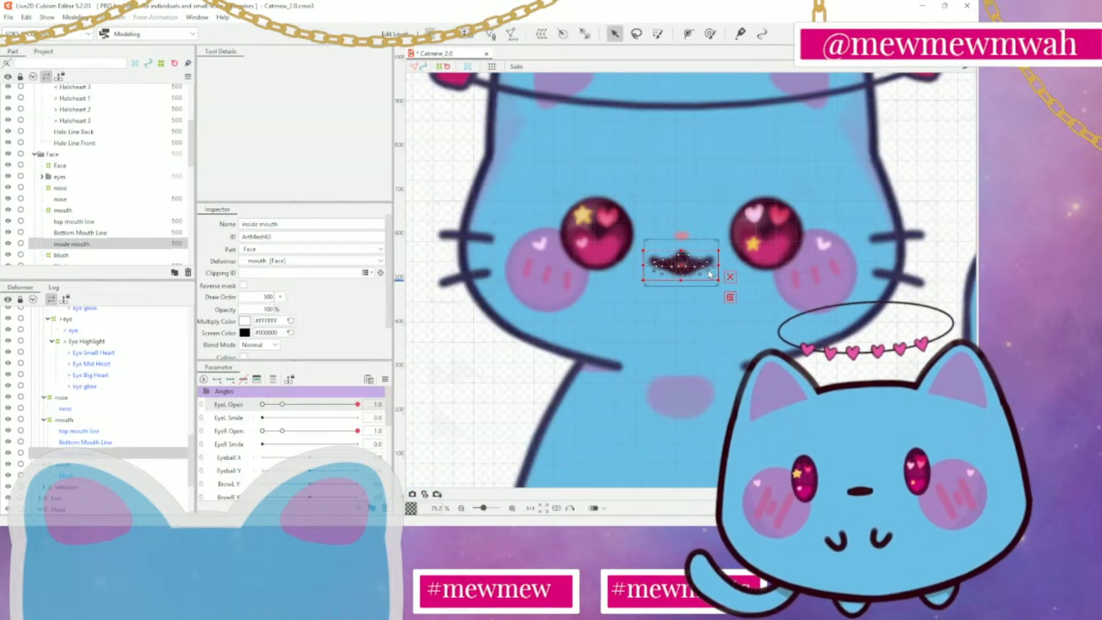
{"action": "left_click", "coordinate": [887, 363]}
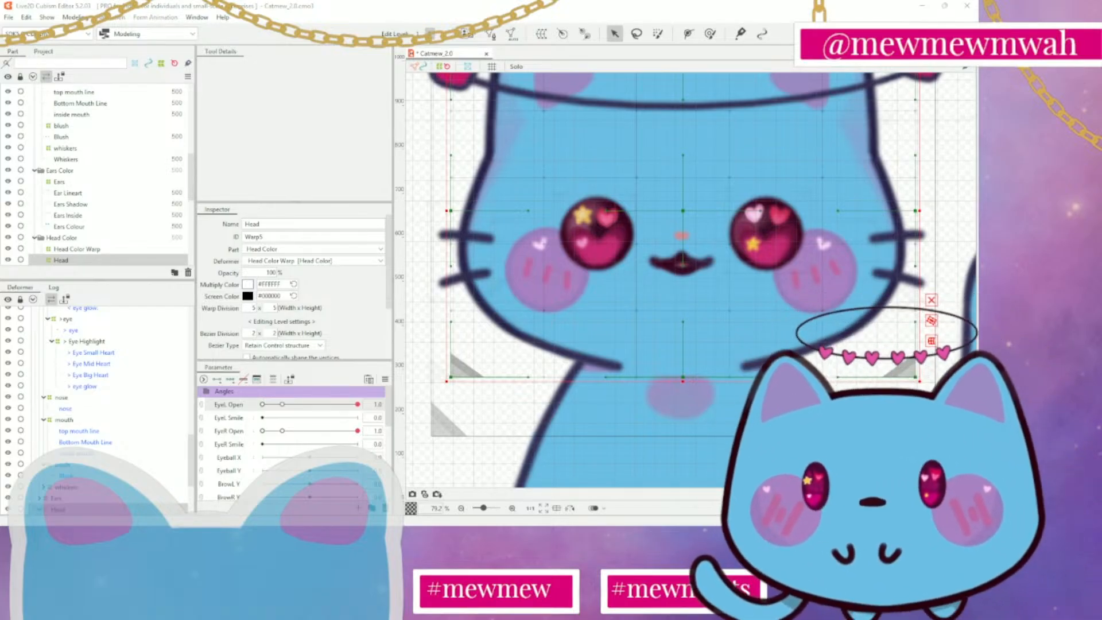
{"action": "left_click", "coordinate": [549, 377]}
{"action": "scroll", "coordinate": [588, 320], "scroll_direction": "down", "scroll_amount": 4}
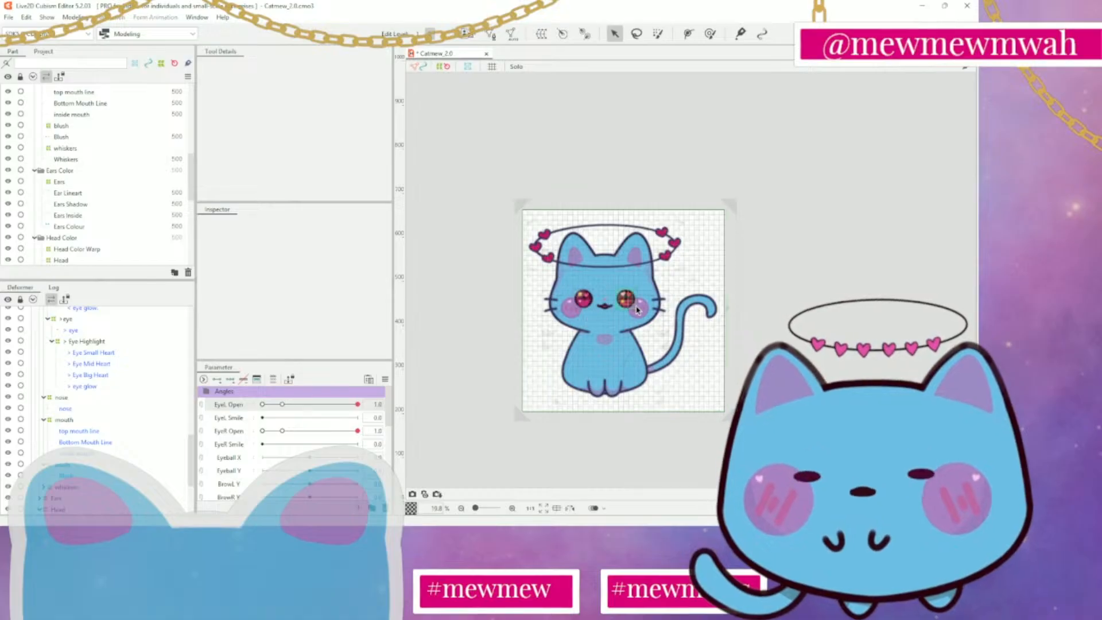
{"action": "scroll", "coordinate": [639, 308], "scroll_direction": "up", "scroll_amount": 3}
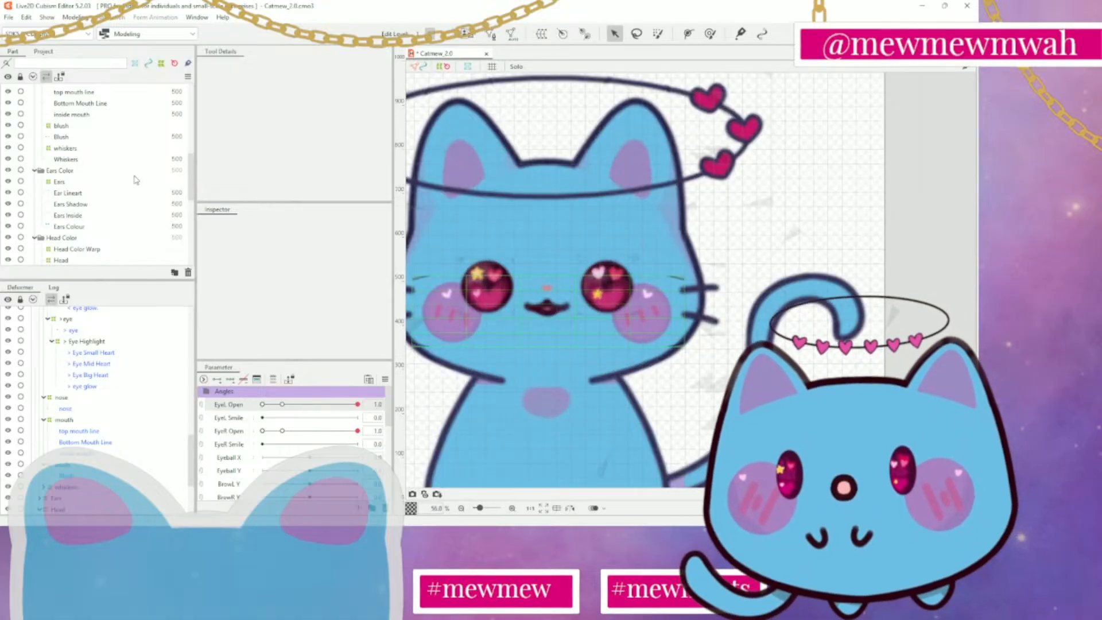
{"action": "scroll", "coordinate": [126, 177], "scroll_direction": "up", "scroll_amount": 2}
{"action": "left_click", "coordinate": [69, 200]}
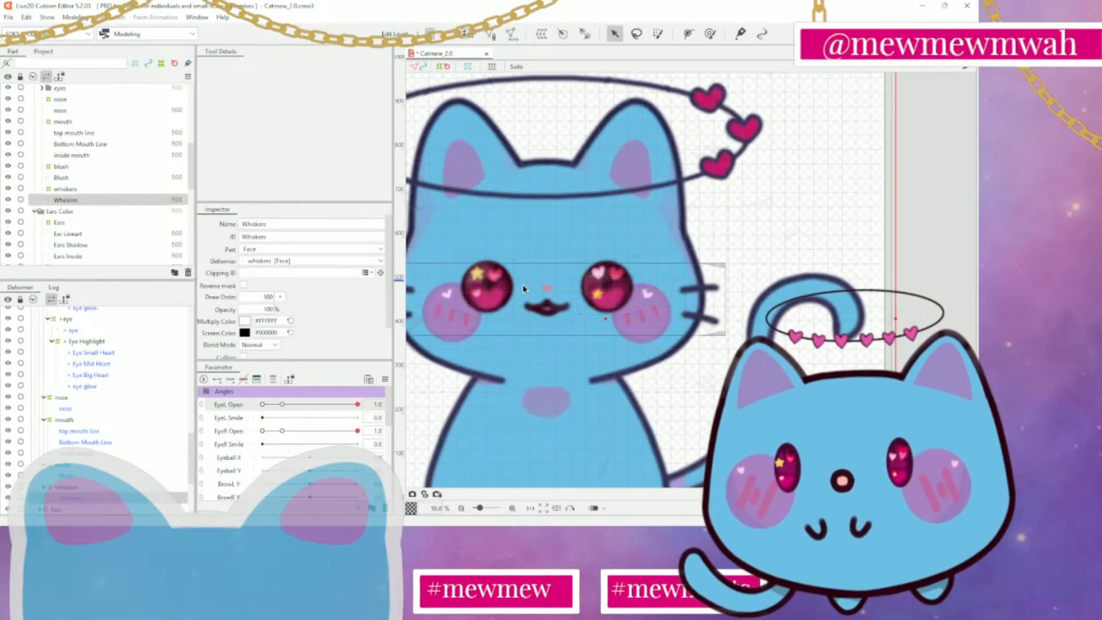
{"action": "left_click_drag", "start_coordinate": [703, 217], "coordinate": [805, 234]}
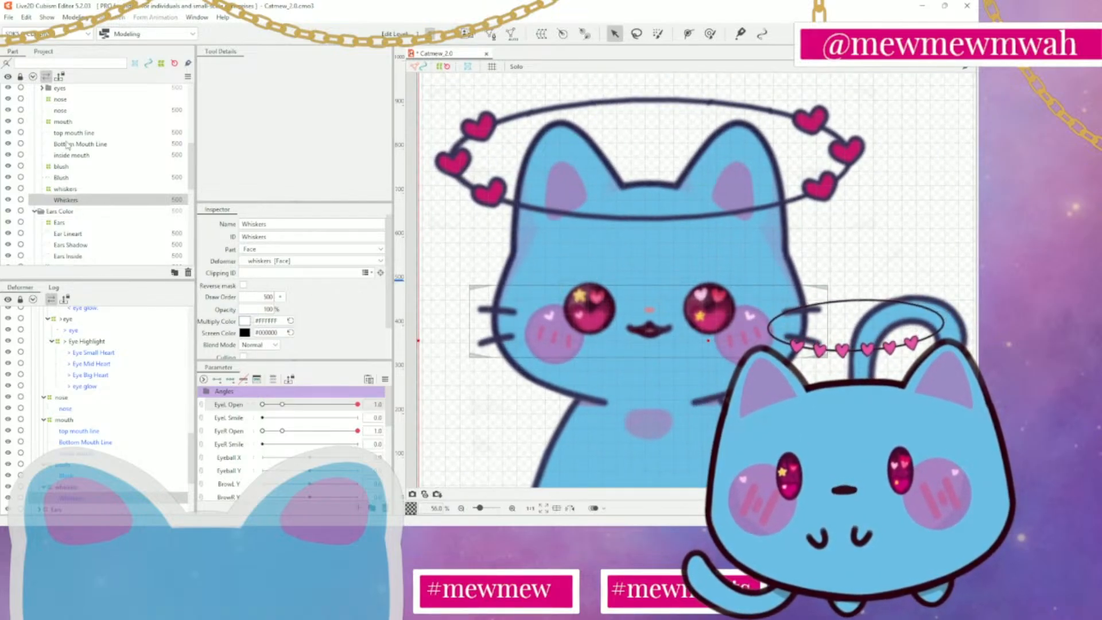
{"action": "left_click", "coordinate": [61, 177]}
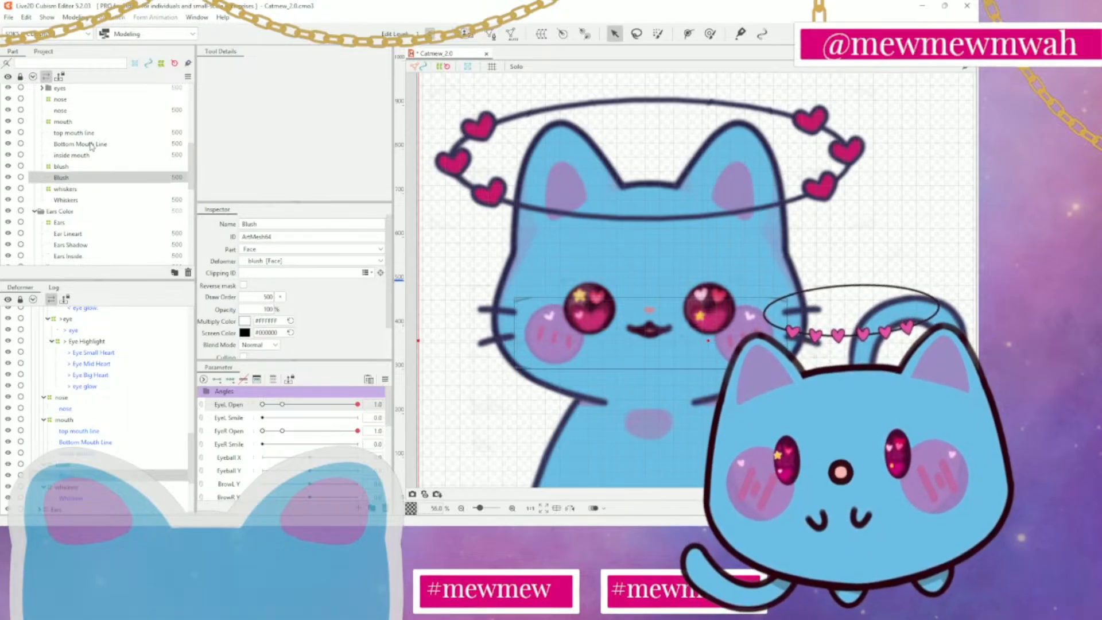
Look through the remaining parts and inspect the Body Lower Shadow, Neck Shadow and both Body Upper Shadow parts
{"action": "scroll", "coordinate": [91, 145], "scroll_direction": "up", "scroll_amount": 1}
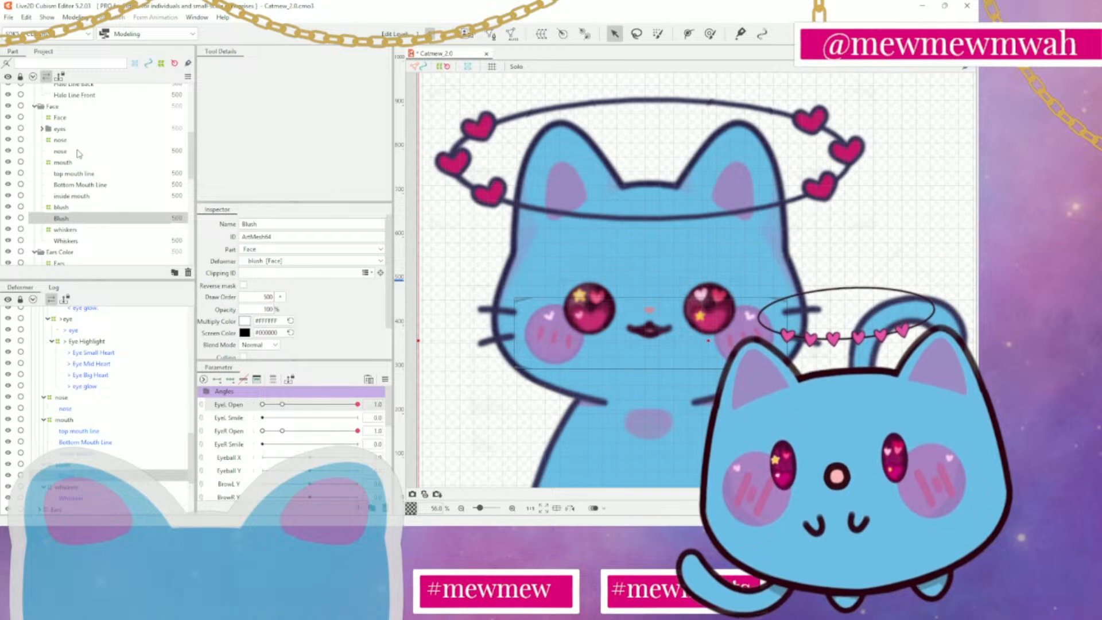
{"action": "scroll", "coordinate": [78, 154], "scroll_direction": "up", "scroll_amount": 9}
{"action": "scroll", "coordinate": [78, 155], "scroll_direction": "down", "scroll_amount": 10}
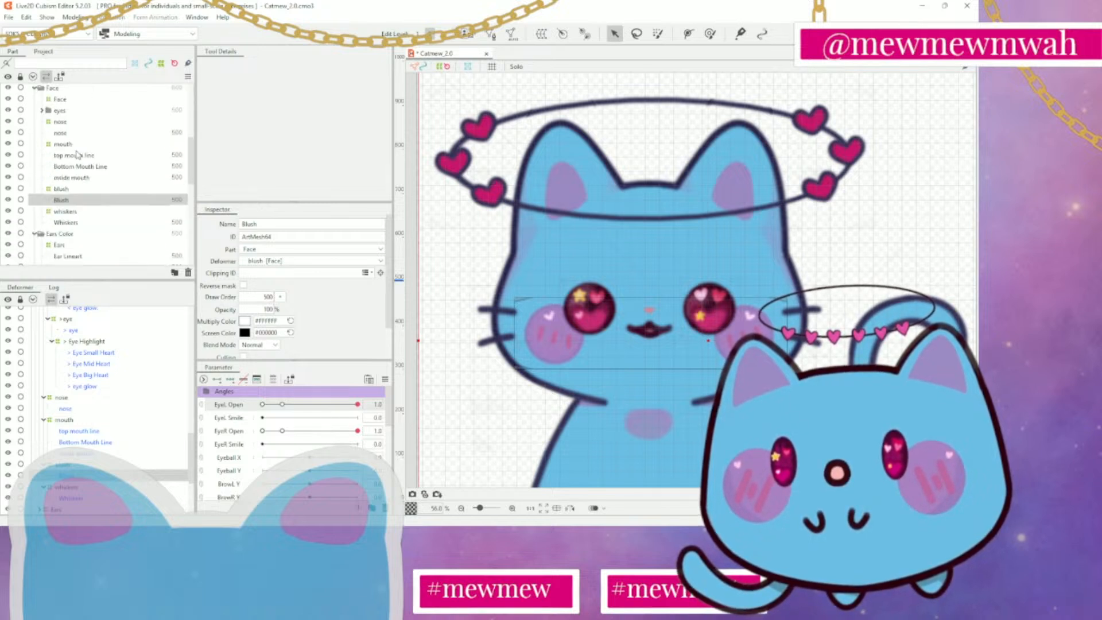
{"action": "scroll", "coordinate": [78, 155], "scroll_direction": "down", "scroll_amount": 5}
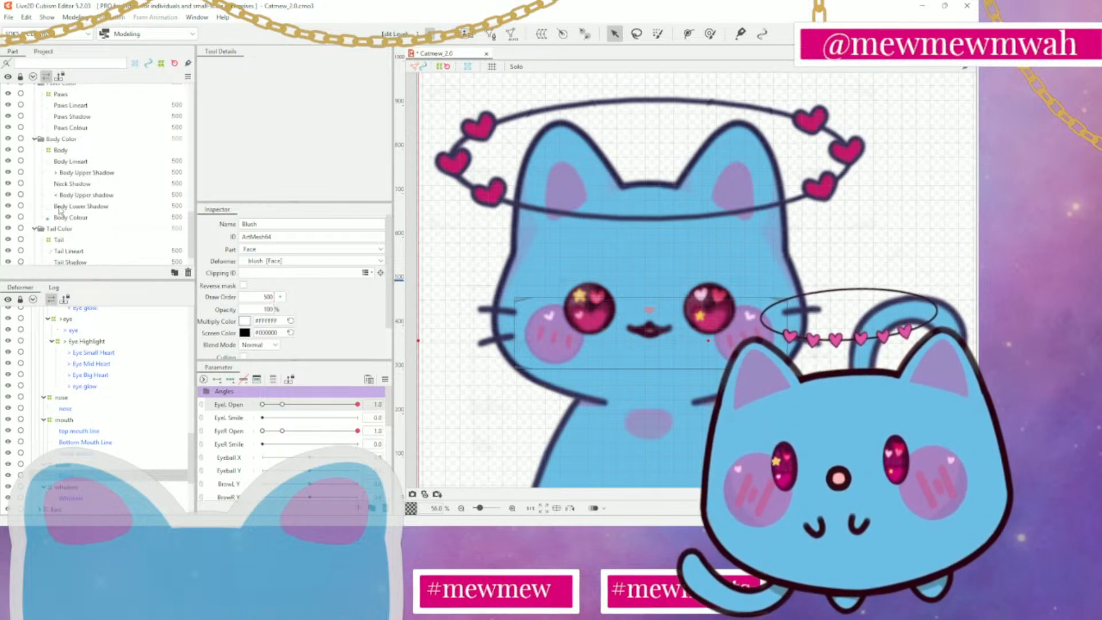
{"action": "scroll", "coordinate": [425, 270], "scroll_direction": "down", "scroll_amount": 2}
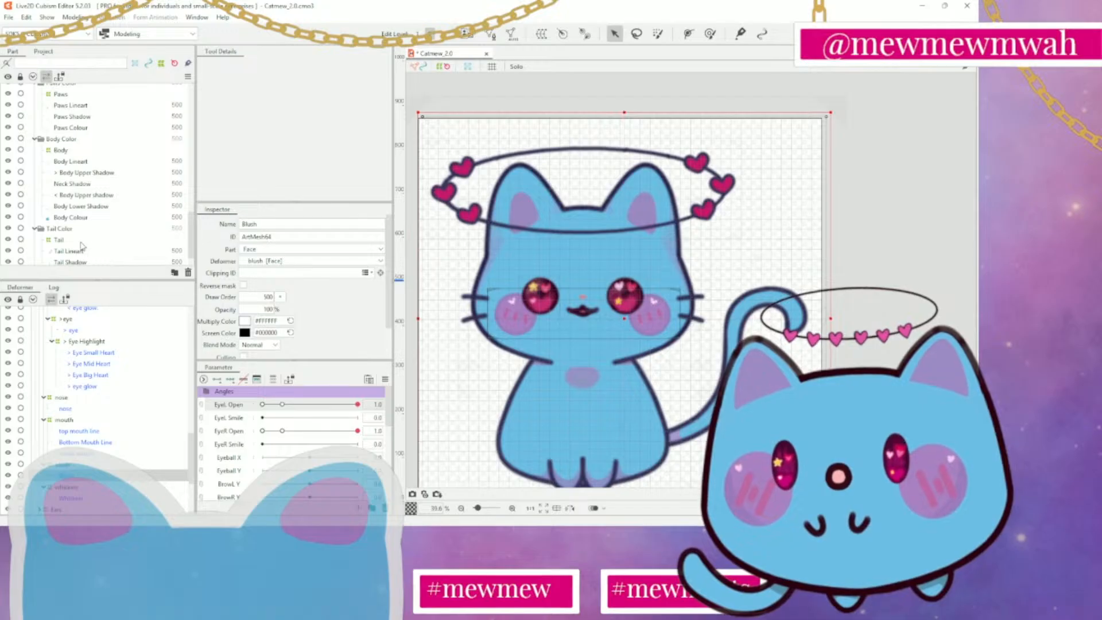
{"action": "scroll", "coordinate": [84, 247], "scroll_direction": "down", "scroll_amount": 1}
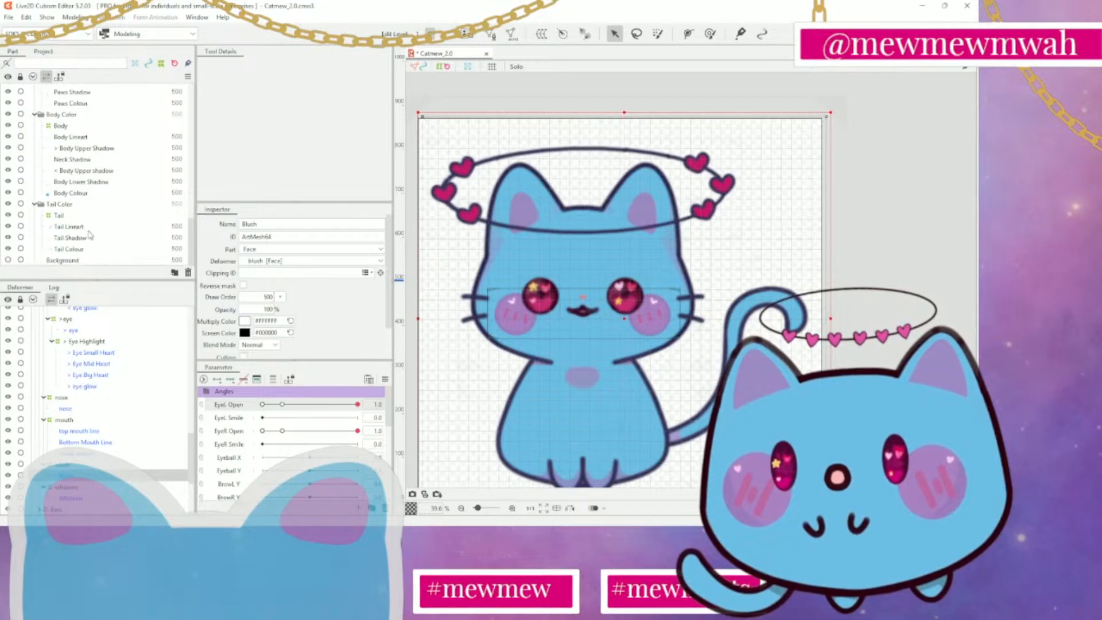
{"action": "left_click", "coordinate": [88, 183]}
{"action": "scroll", "coordinate": [826, 356], "scroll_direction": "down", "scroll_amount": 5}
{"action": "scroll", "coordinate": [761, 356], "scroll_direction": "up", "scroll_amount": 5}
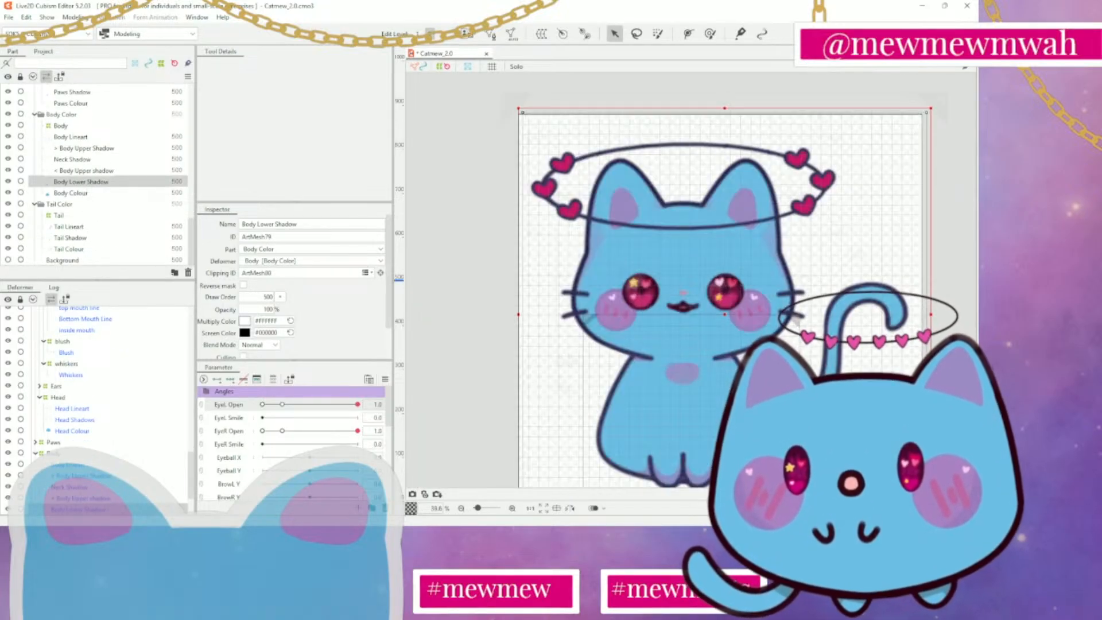
{"action": "left_click", "coordinate": [128, 171]}
{"action": "left_click", "coordinate": [120, 160]}
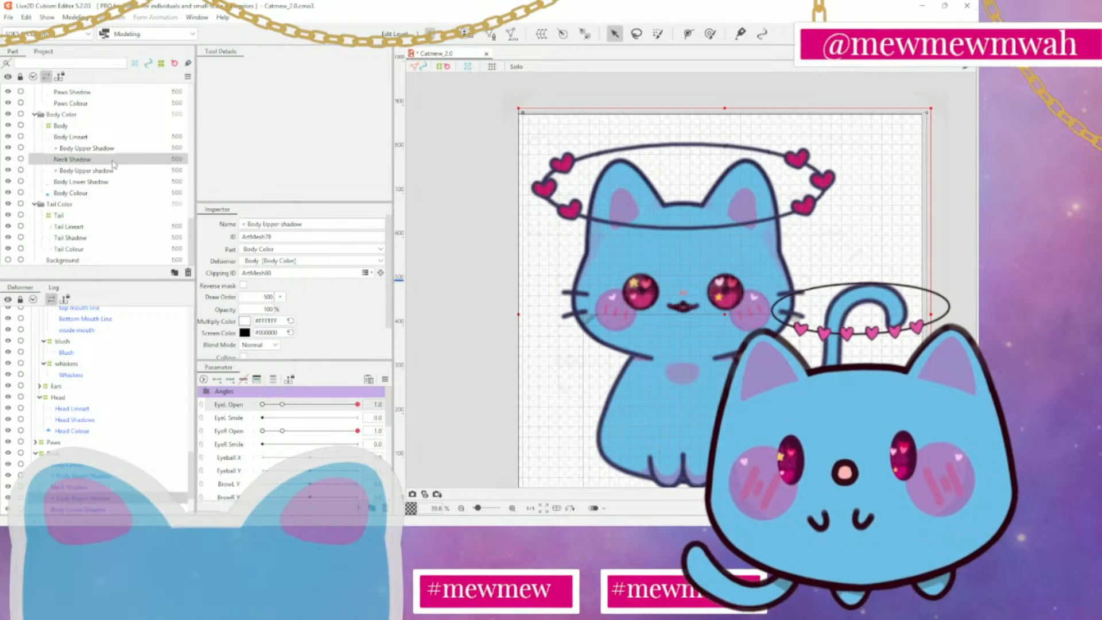
{"action": "left_click", "coordinate": [117, 149]}
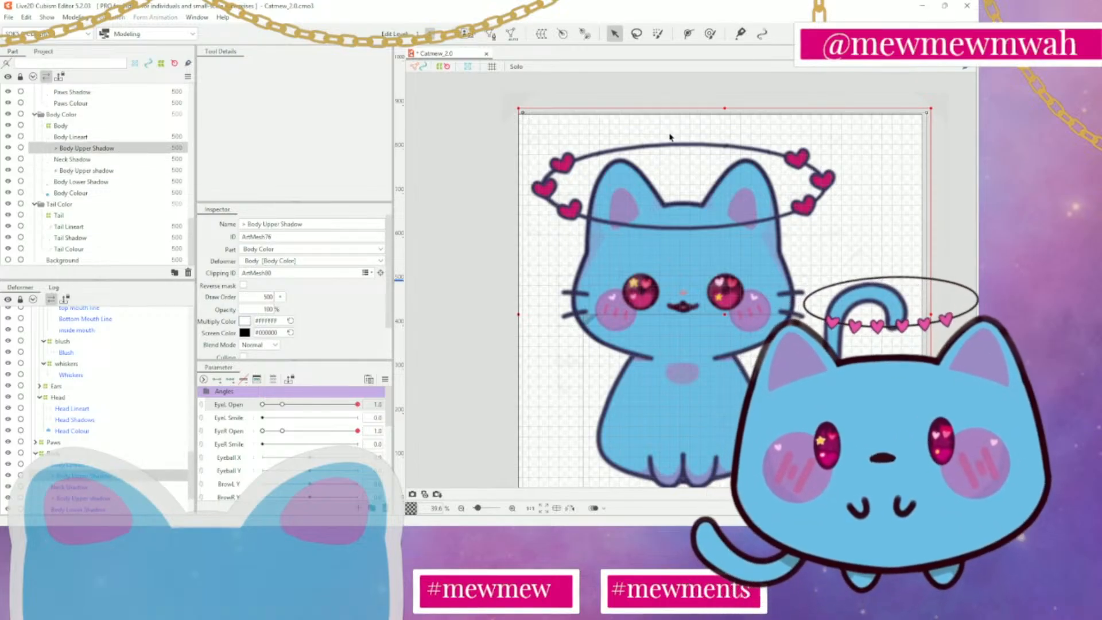
Deselect the body shadow part and save the model file
{"action": "left_click", "coordinate": [745, 81]}
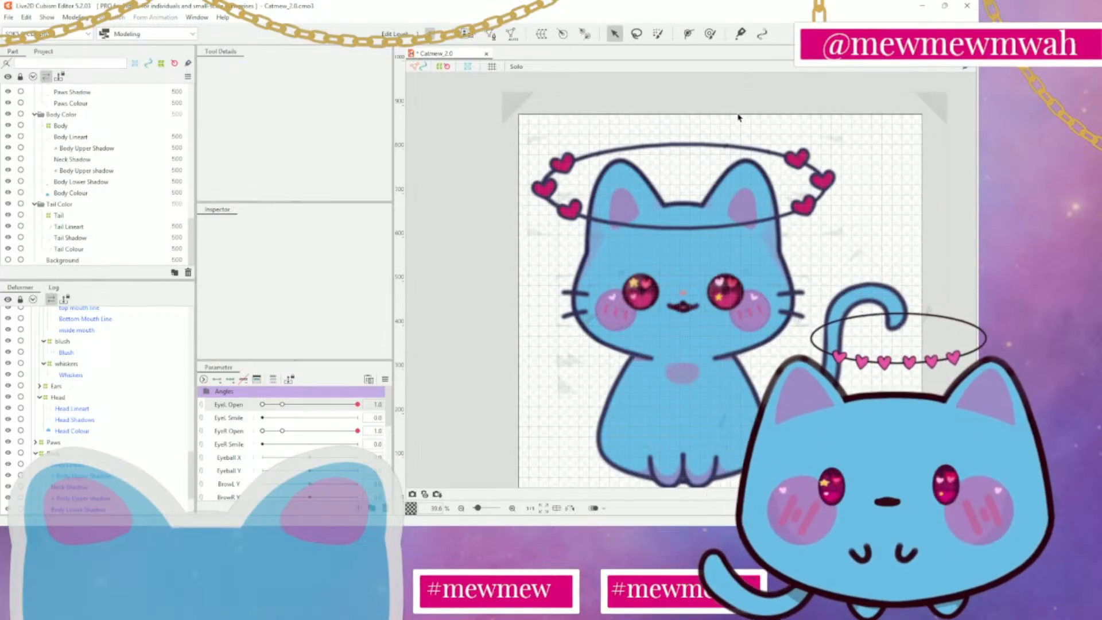
{"action": "key", "text": "ctrl+s"}
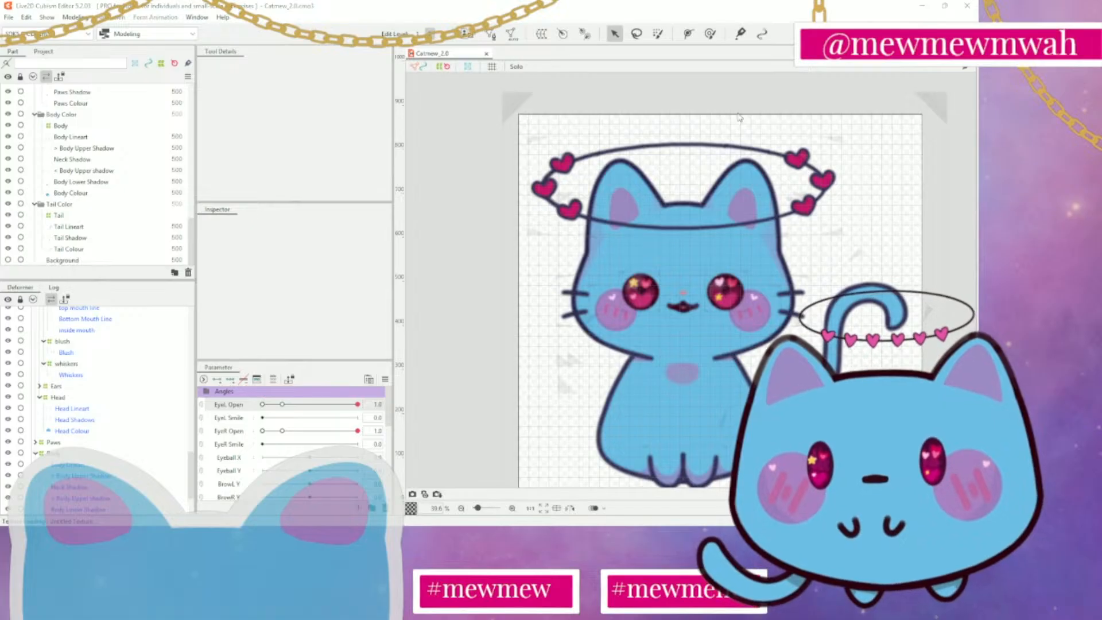